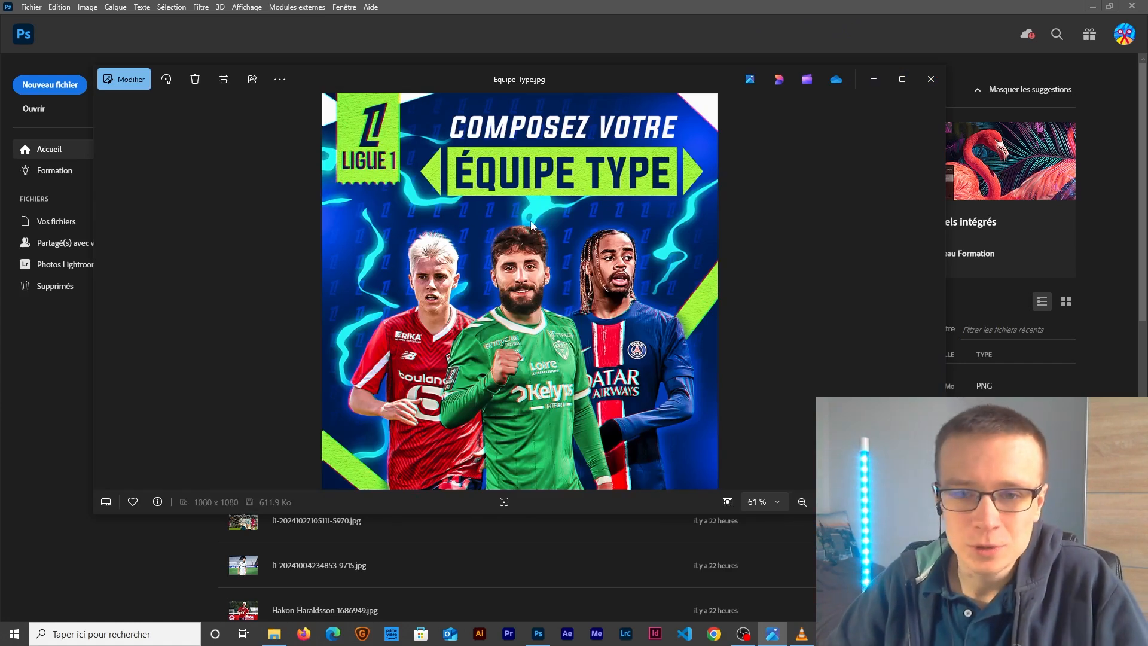
Step: Close the reference image preview and create a new 1080 × 1080 px document at 300 ppi with a white background
key("alt+F4")
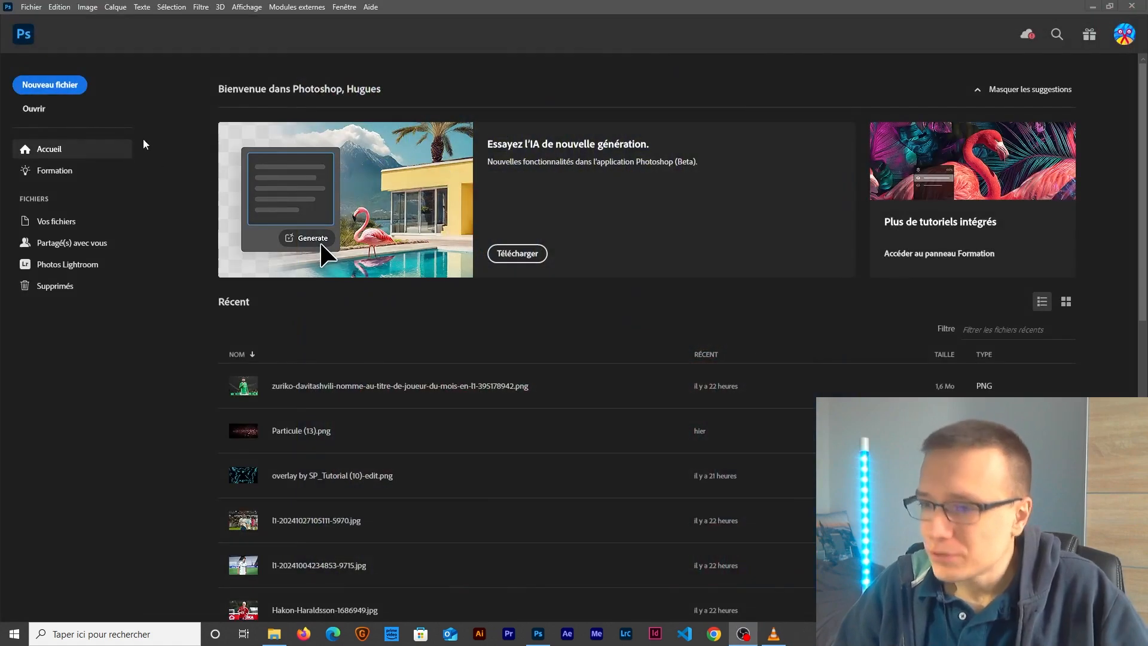
left_click(50, 86)
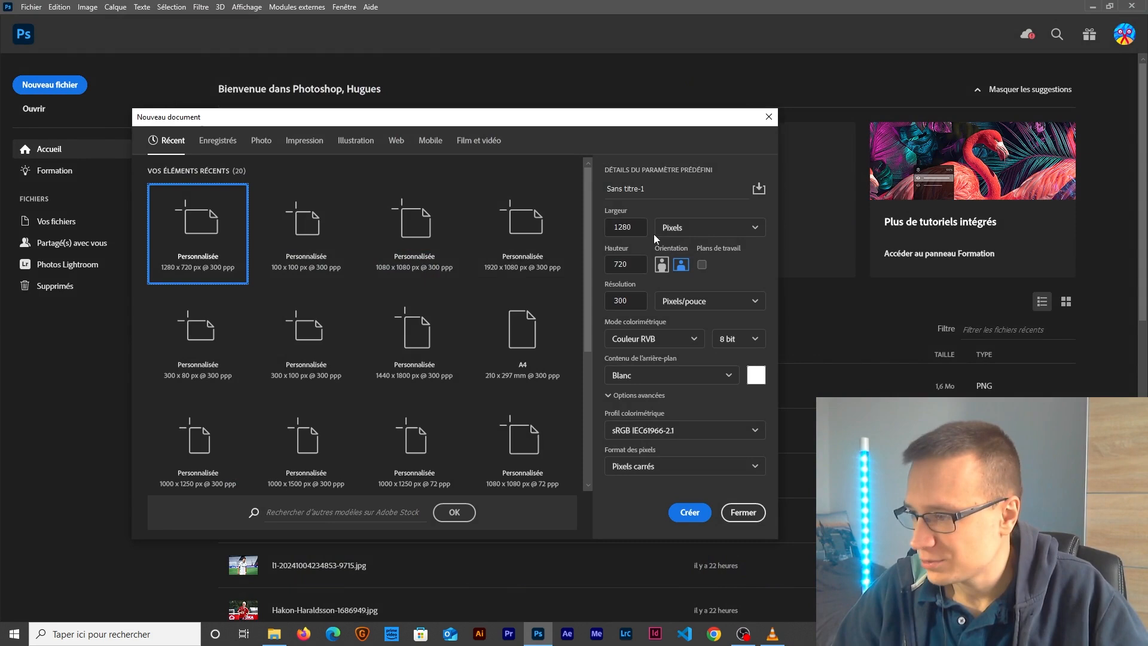
type("108")
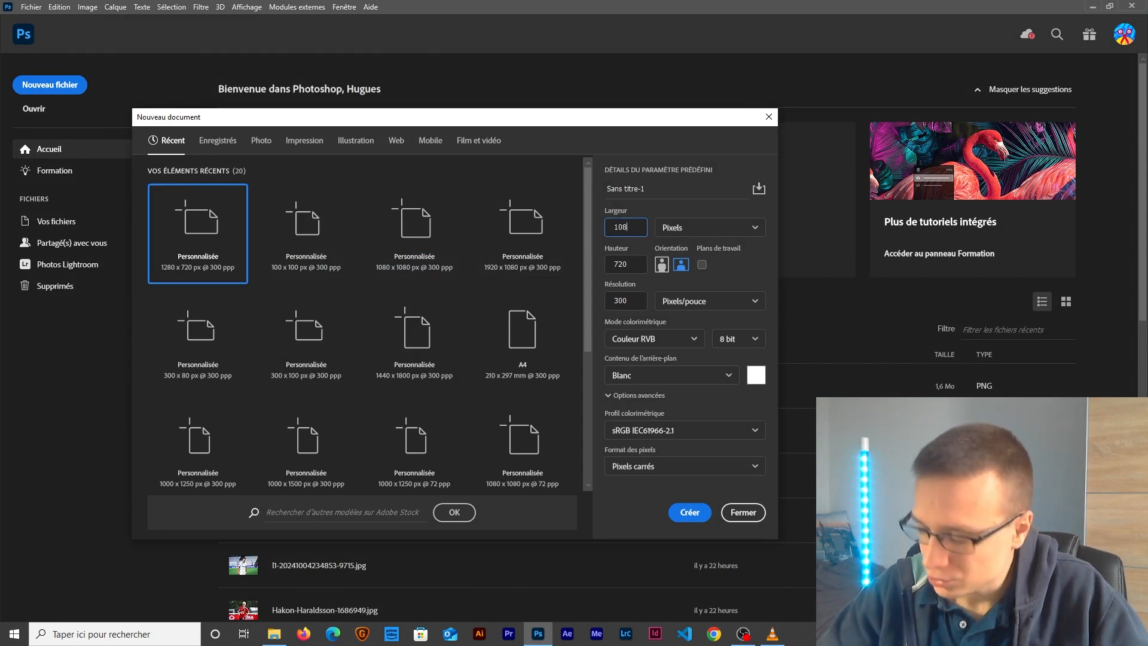
key("Tab")
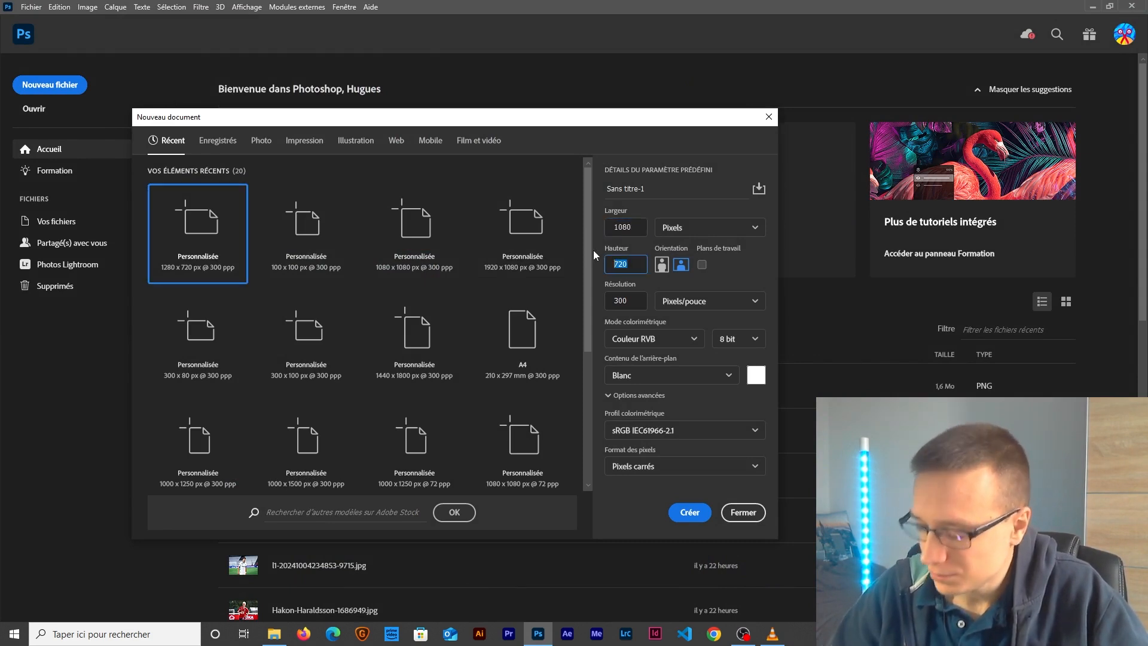
type("1080")
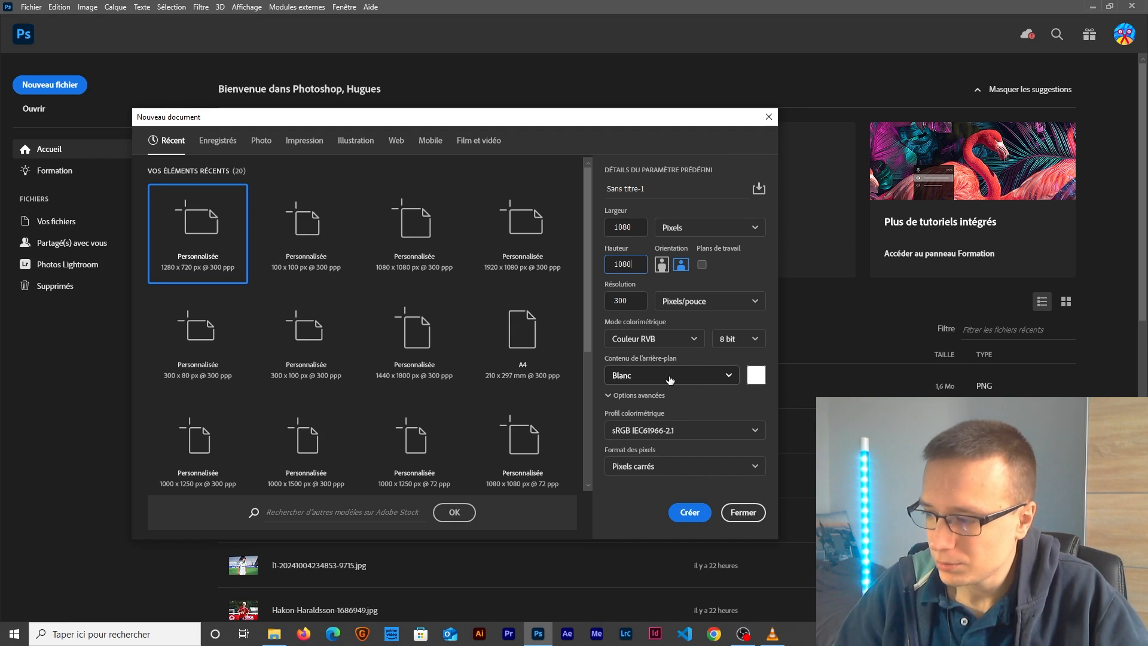
left_click(689, 512)
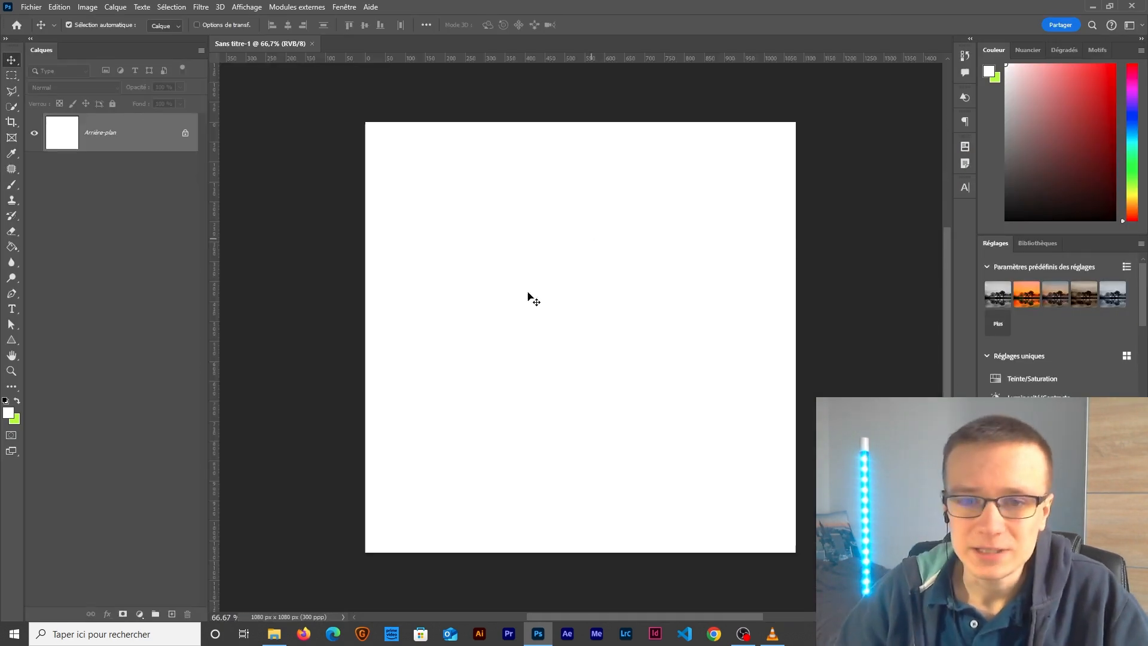
Step: Open Equipe_Type.jpg and turn its locked background into a regular layer with the default settings
left_click(31, 7)
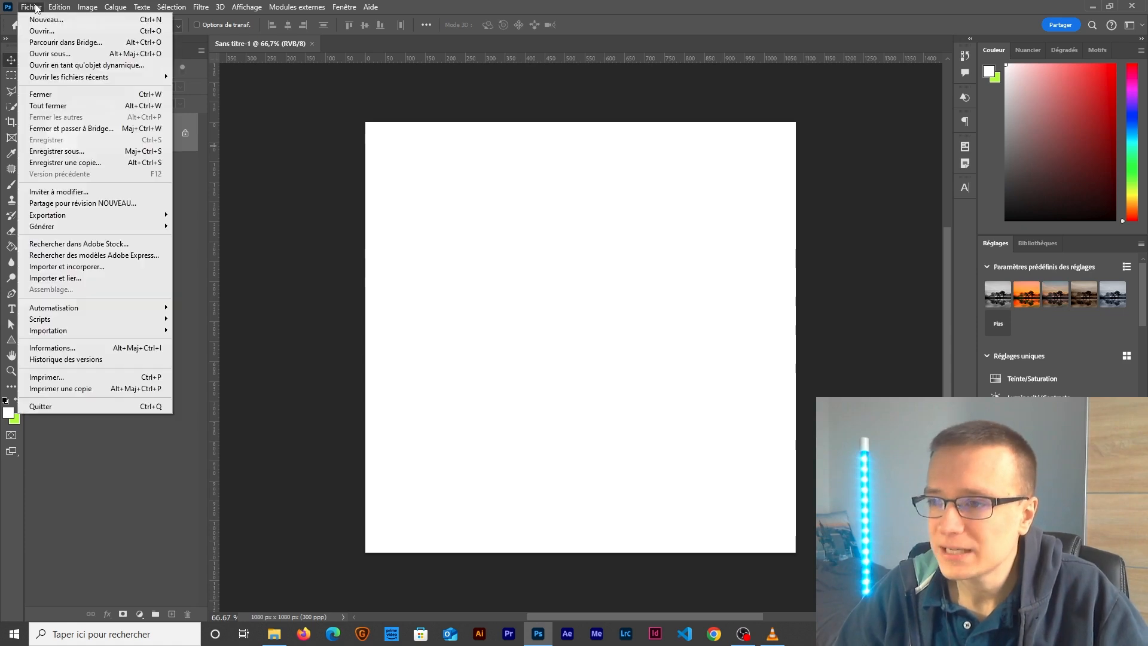
left_click(39, 30)
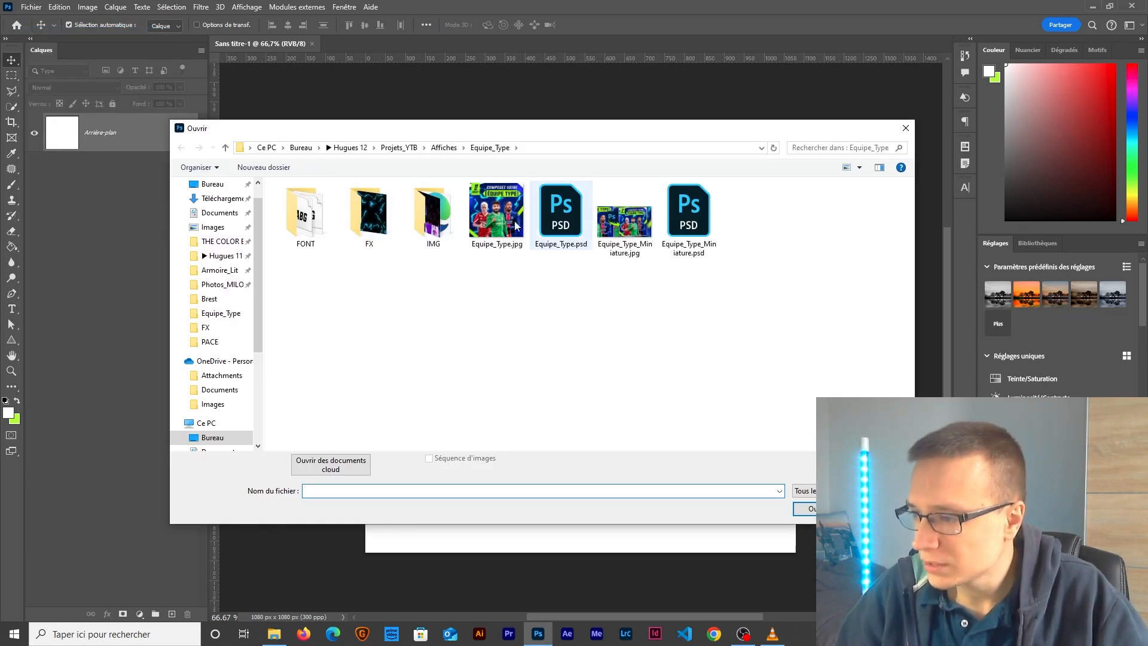
key("Return")
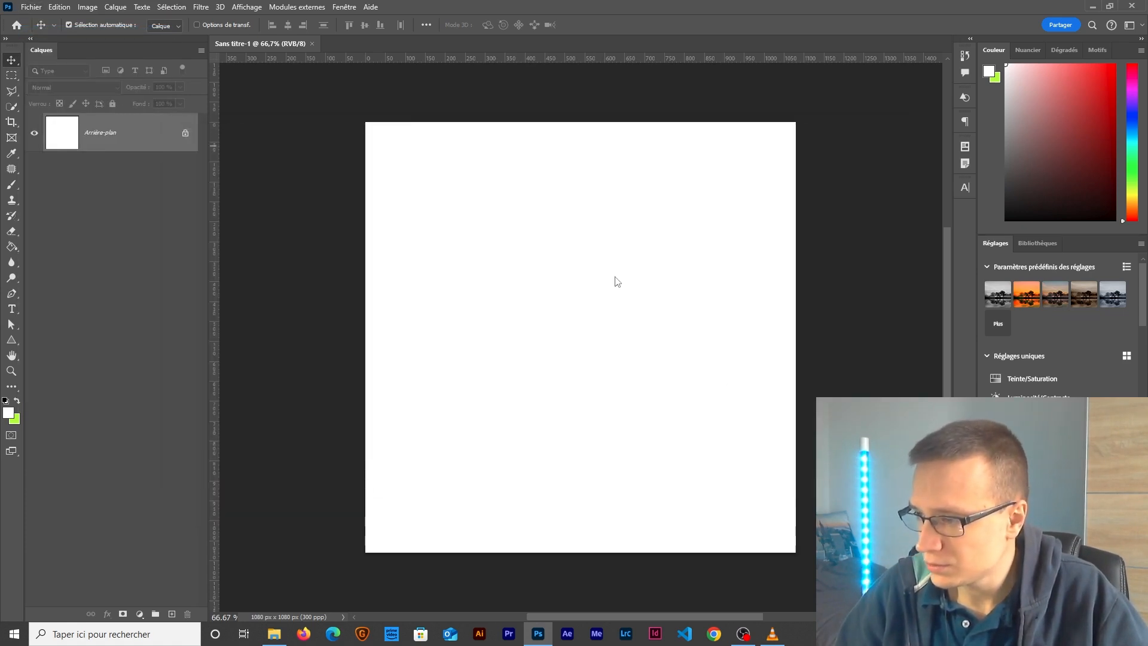
double_click(139, 143)
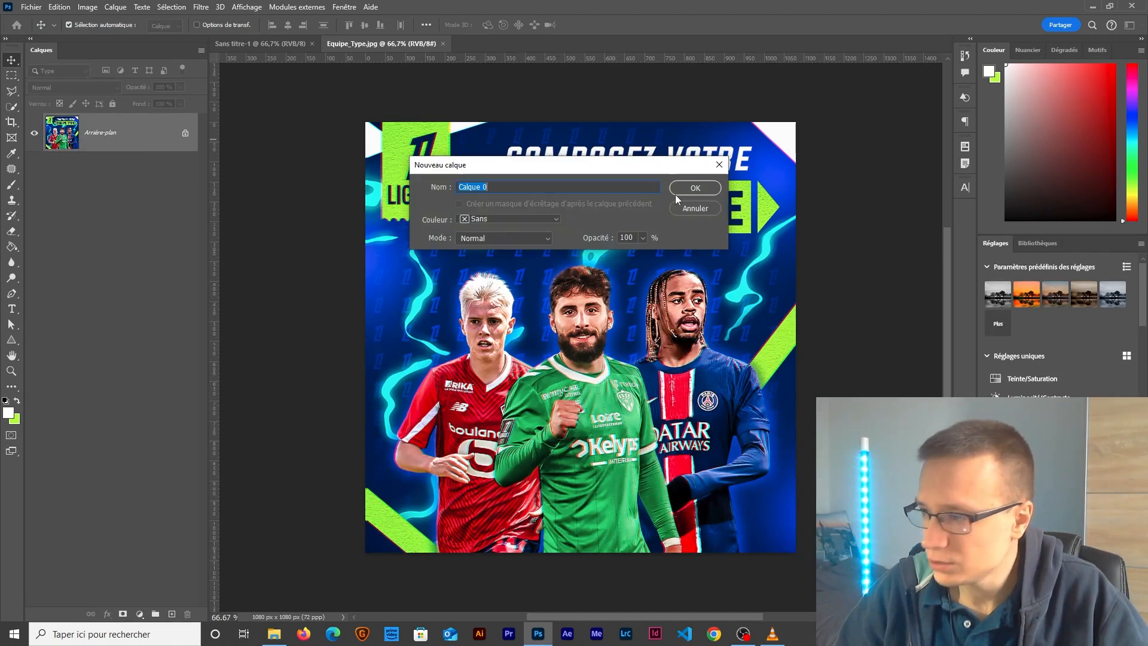
key("Return")
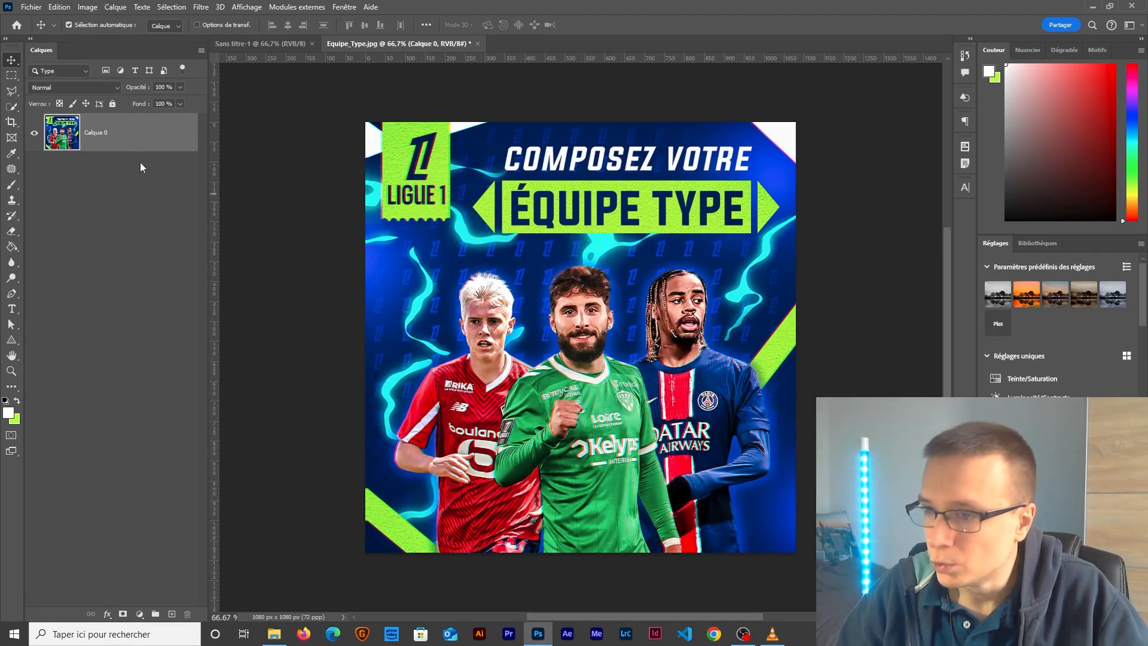
Step: Convert the reference poster layer to a smart object and rename it Inspi
right_click(148, 132)
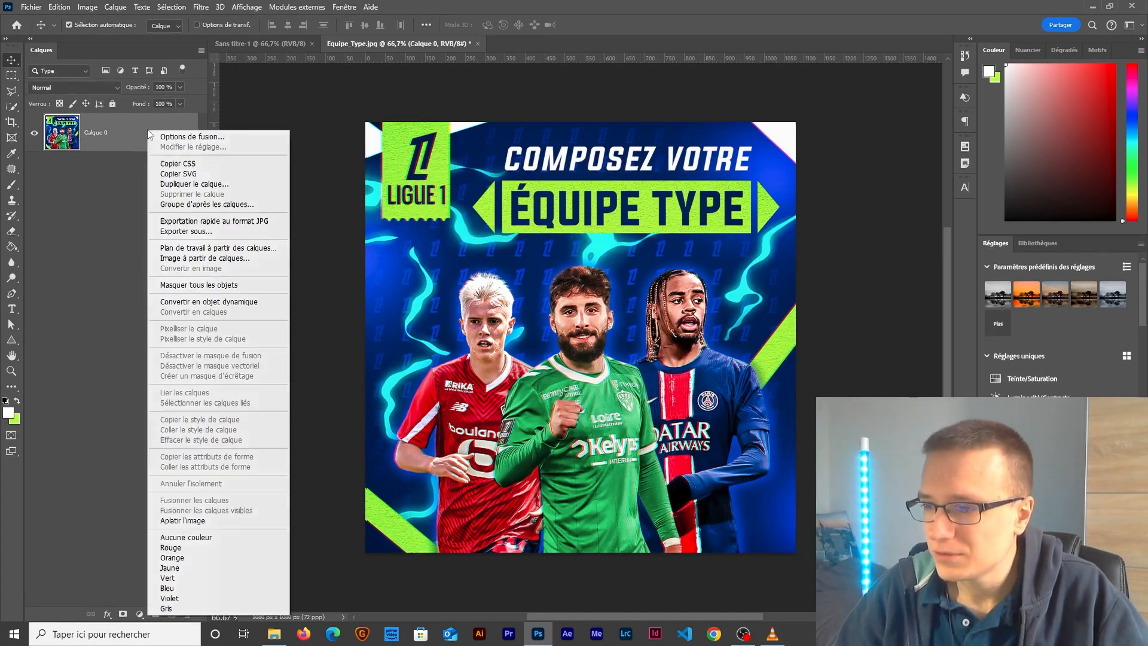
left_click(197, 302)
key("BackSpace")
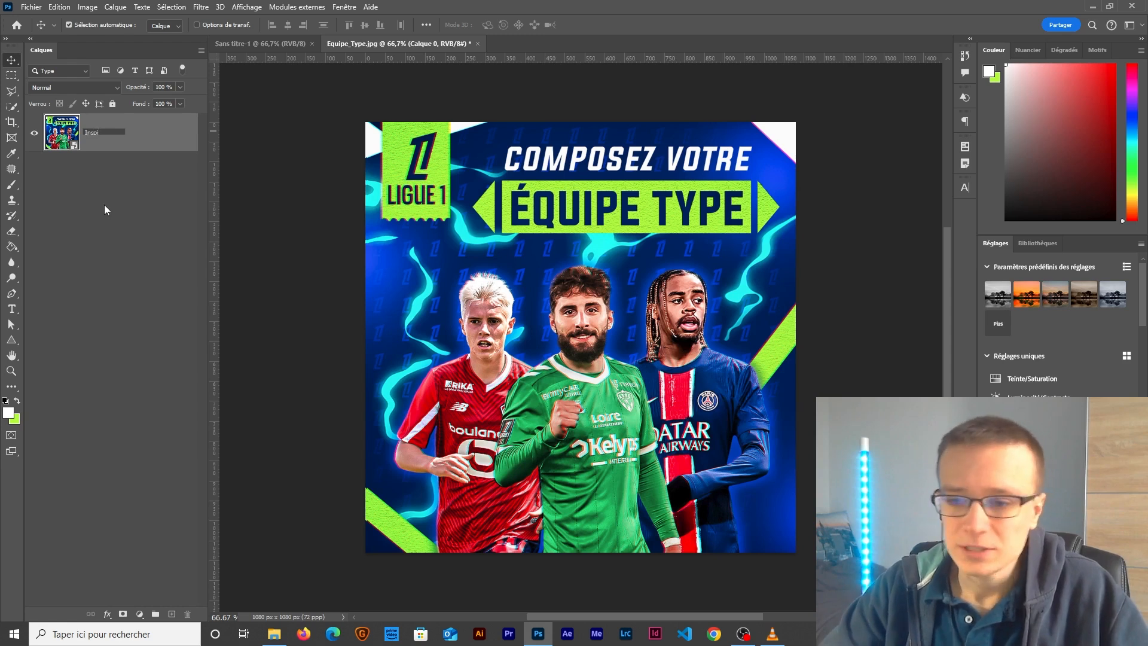
key("Return")
mouse_move(569, 316)
left_mouse_down()
mouse_move(487, 263)
mouse_move(259, 45)
mouse_move(534, 333)
mouse_move(541, 318)
mouse_move(561, 321)
left_mouse_up()
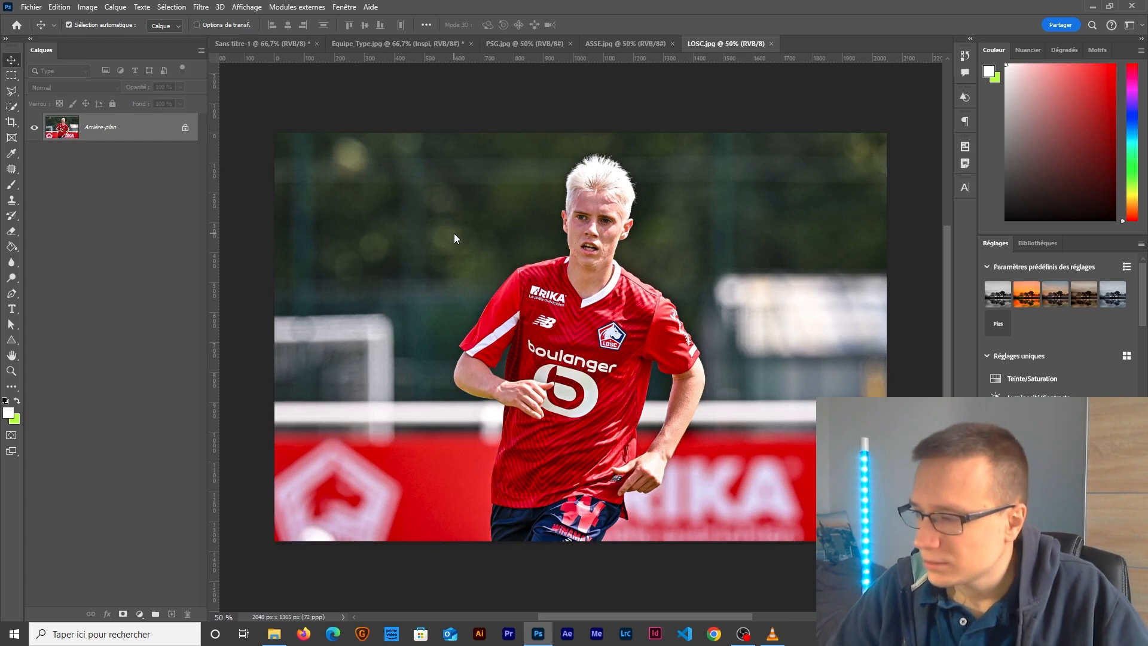
Step: Switch to the PSG.jpg image and activate the Quick Selection tool
left_click(525, 43)
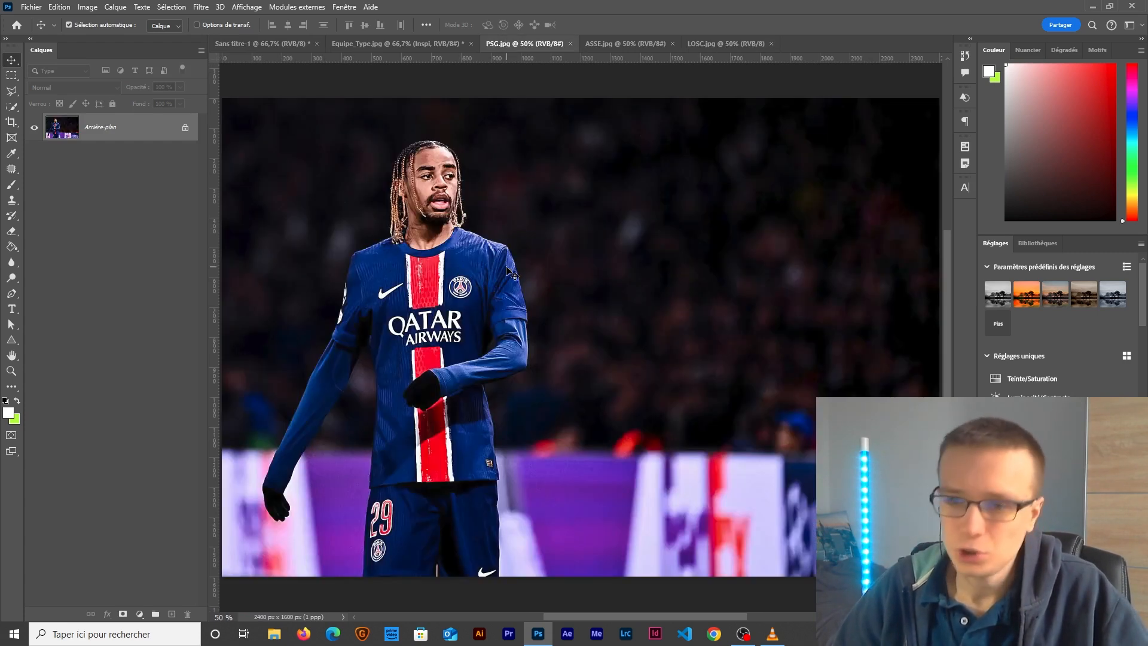
scroll(518, 390, "down", 1)
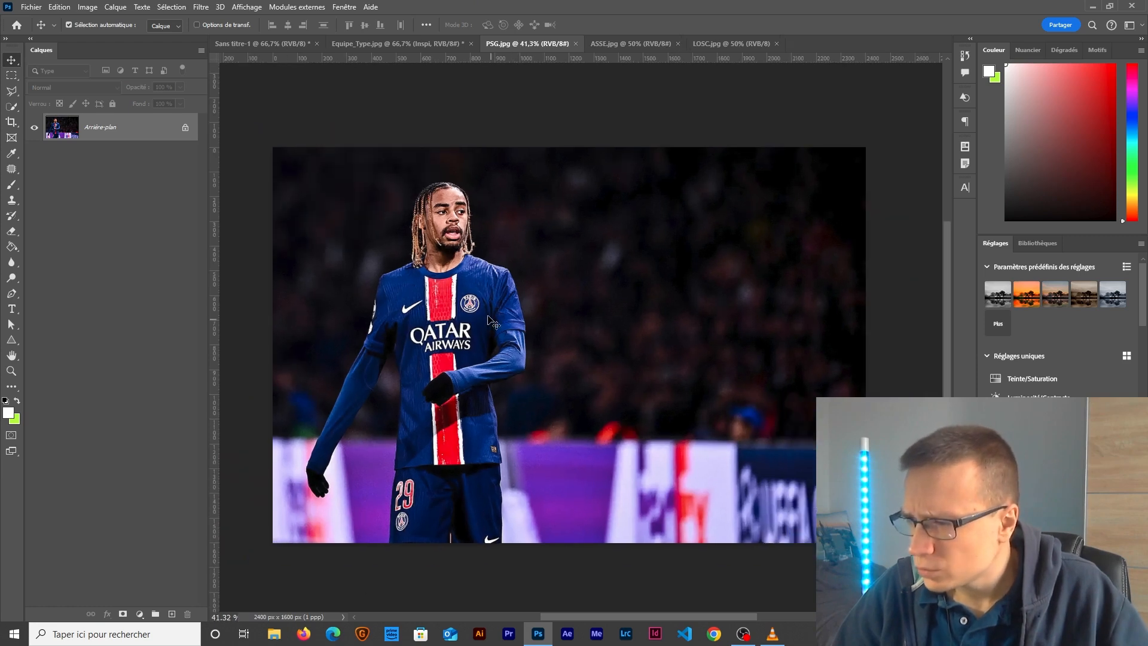
scroll(491, 321, "up", 2)
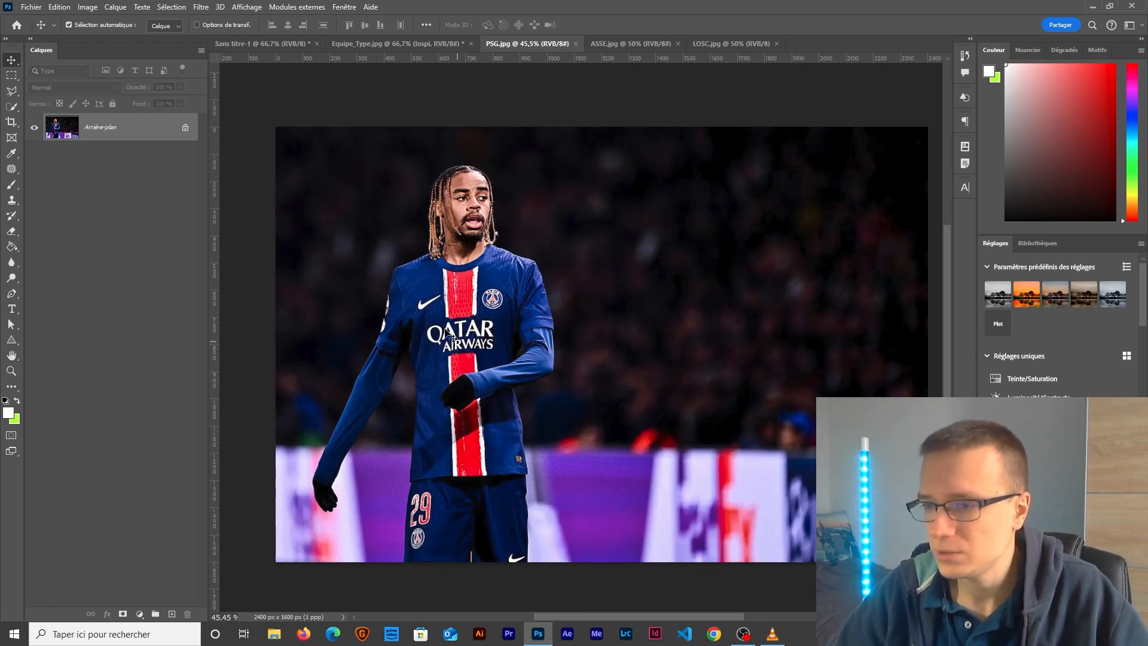
left_click(12, 108)
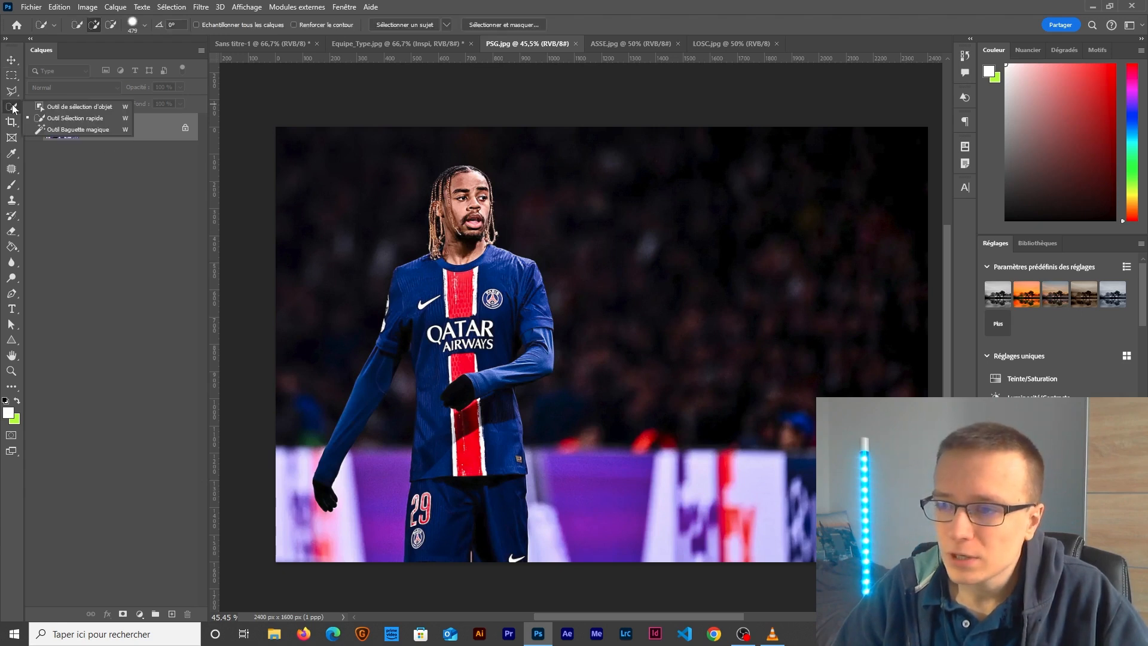
left_click(55, 119)
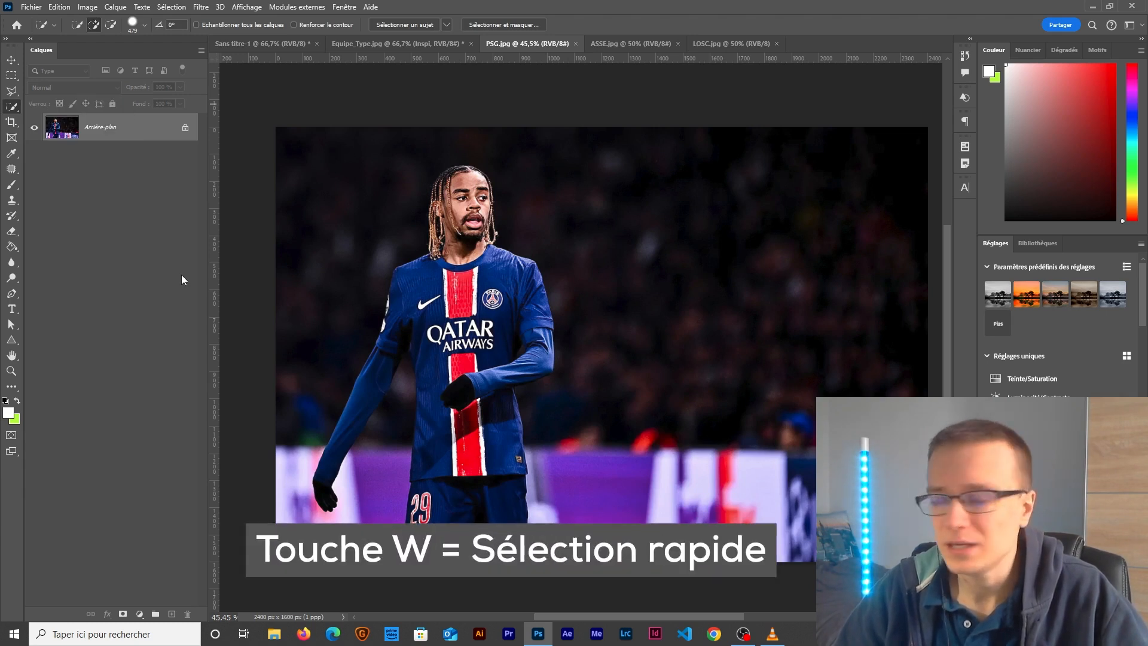
Step: Hide the tool options bar and show it again
left_click(344, 7)
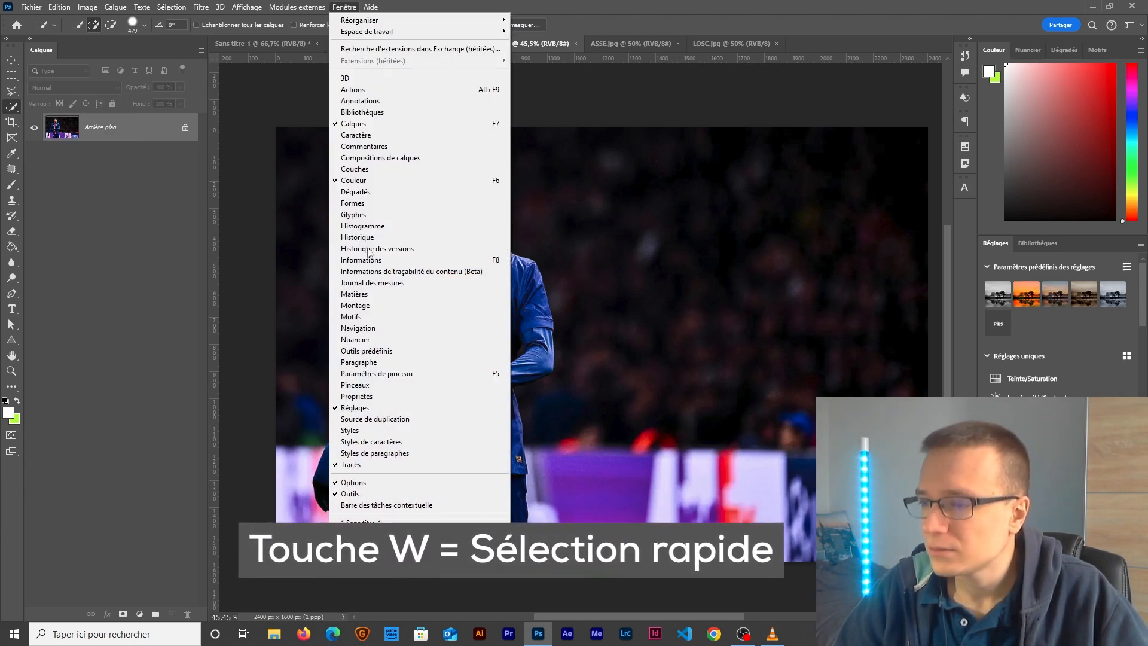
left_click(353, 482)
left_click(344, 7)
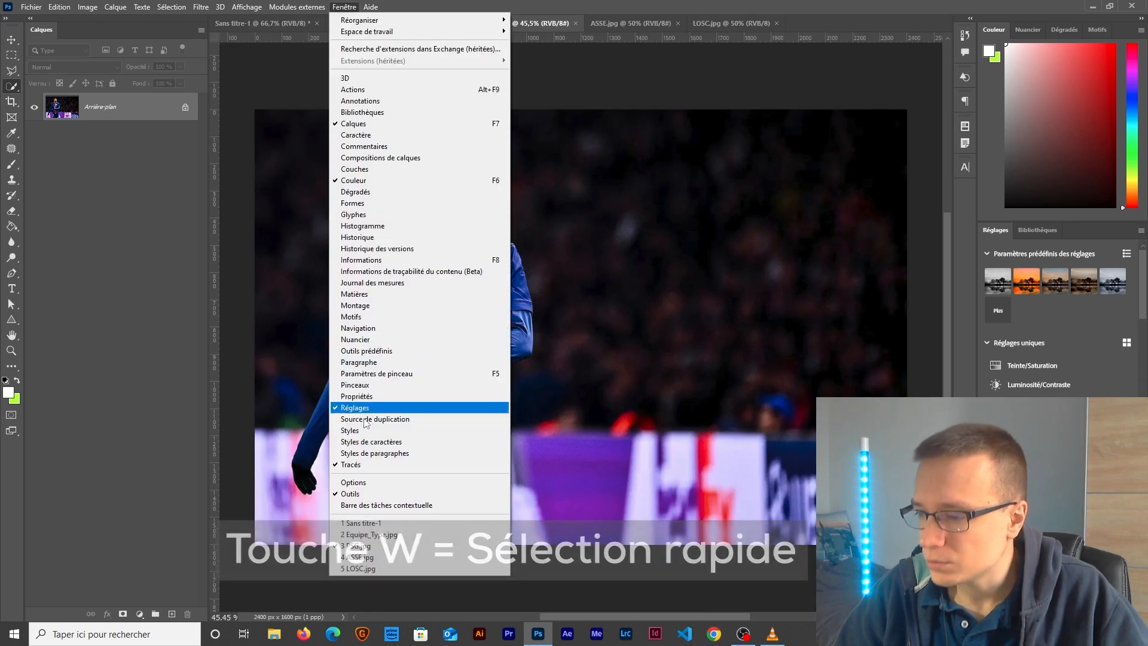
left_click(359, 483)
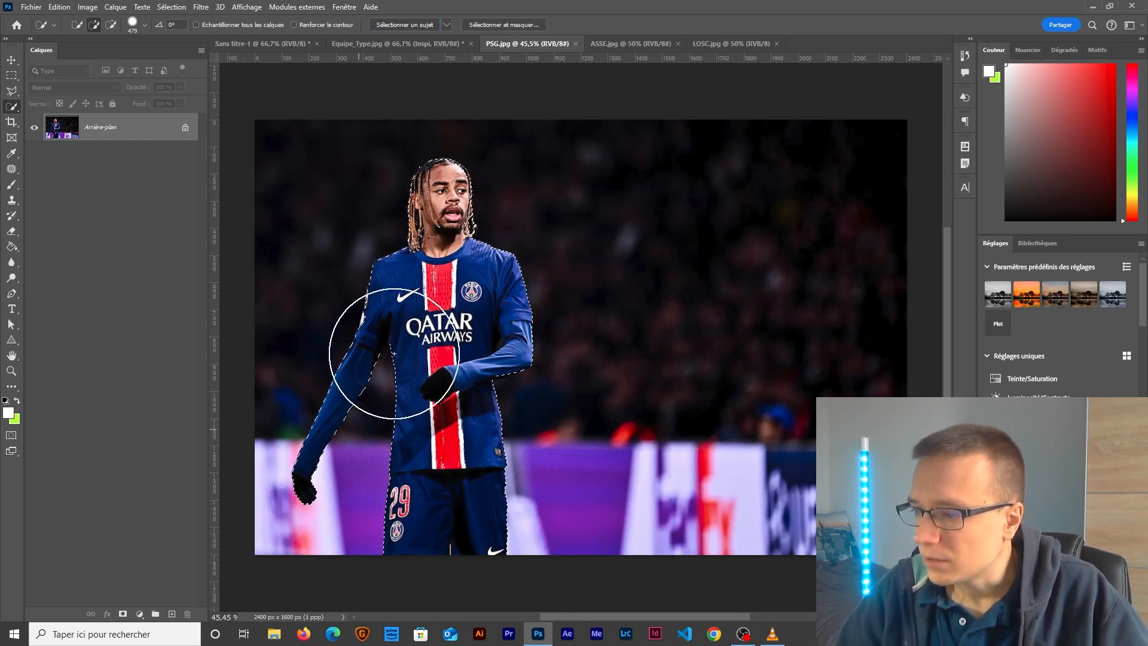
Step: Mask out the background around the selected PSG player and convert the masked layer to a smart object
left_click(123, 614)
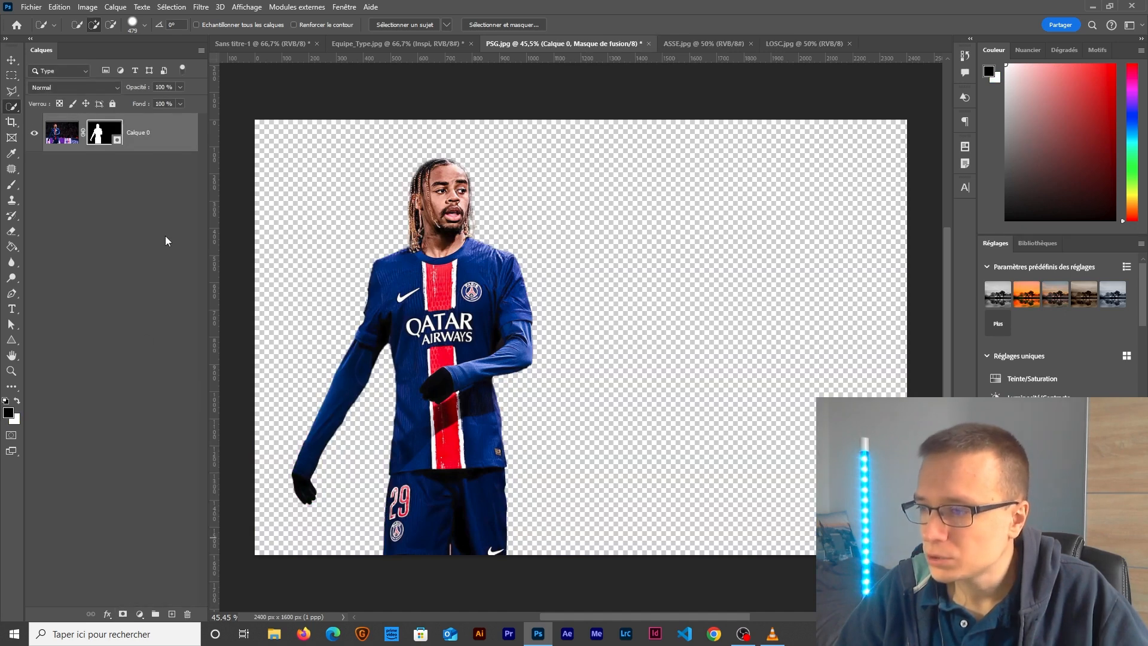
right_click(163, 137)
left_click(198, 306)
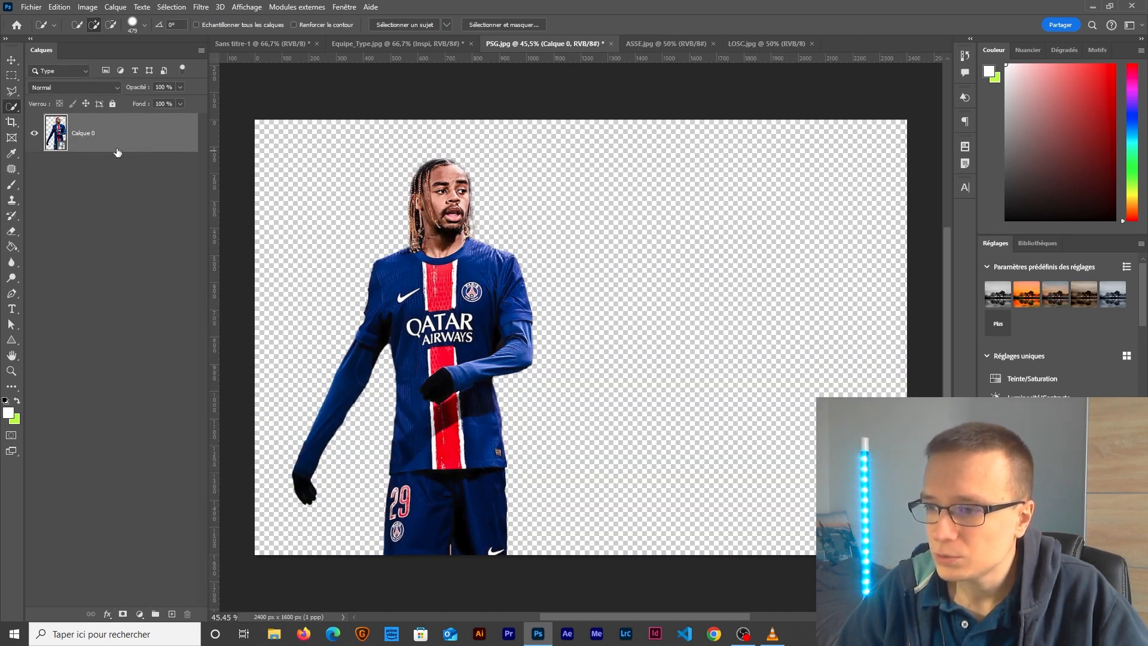
Step: Rename the cut-out player layer as PSG and return to the Move tool
double_click(84, 134)
type("Bar")
type("p")
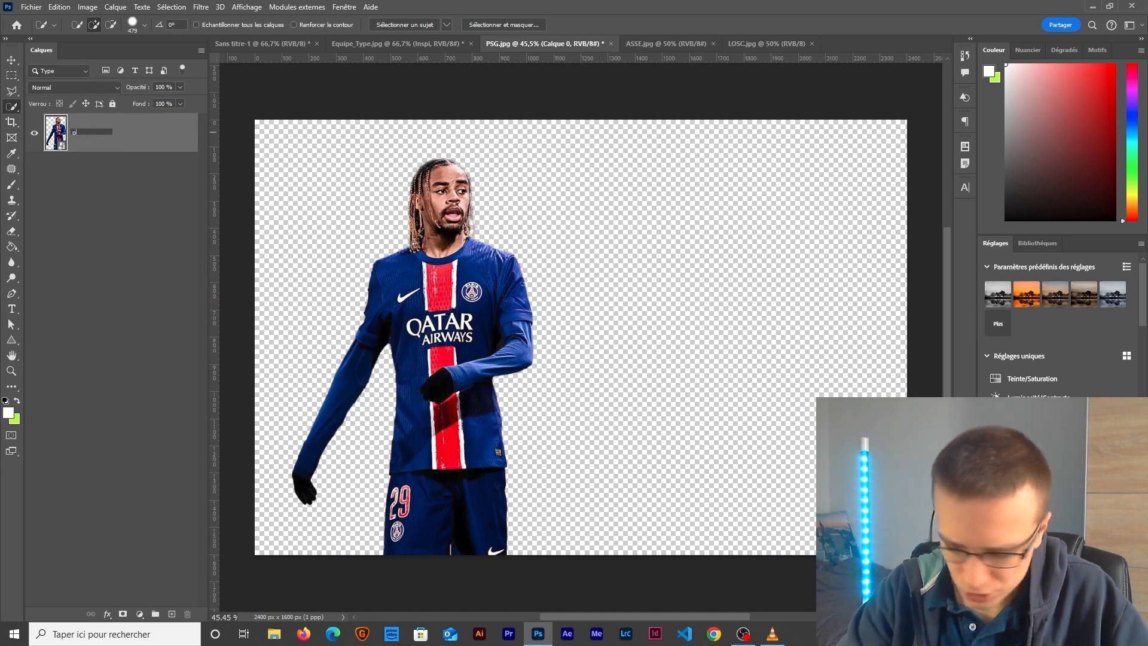
type("sg")
key("BackSpace")
key("BackSpace")
key("BackSpace")
type("PSG")
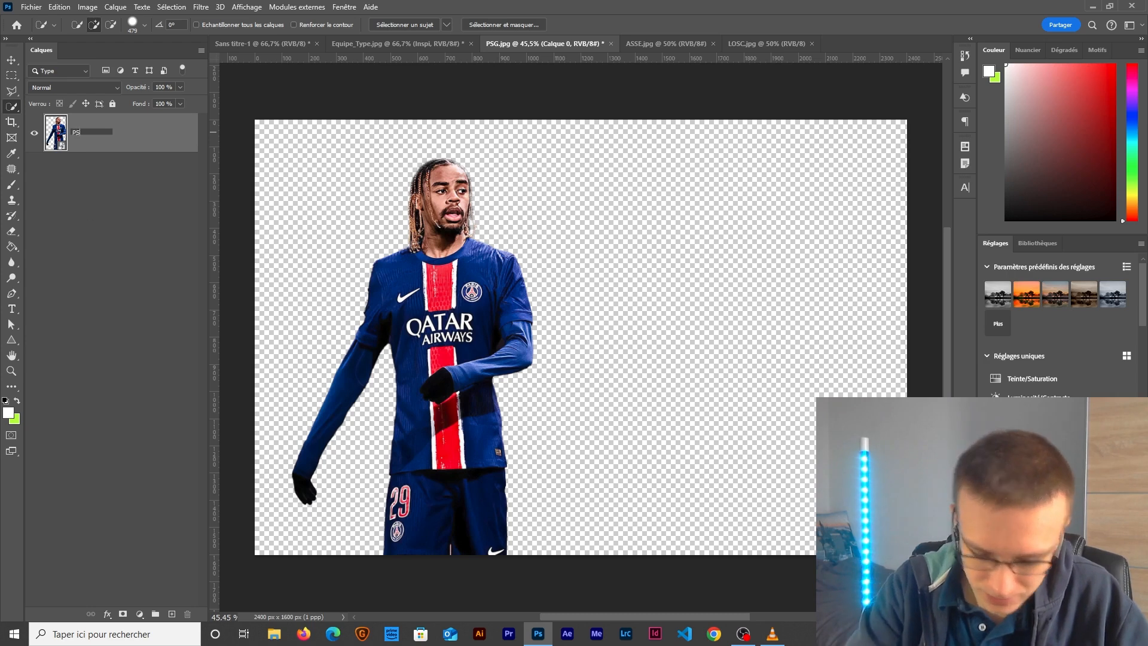
key("Return")
left_click(12, 60)
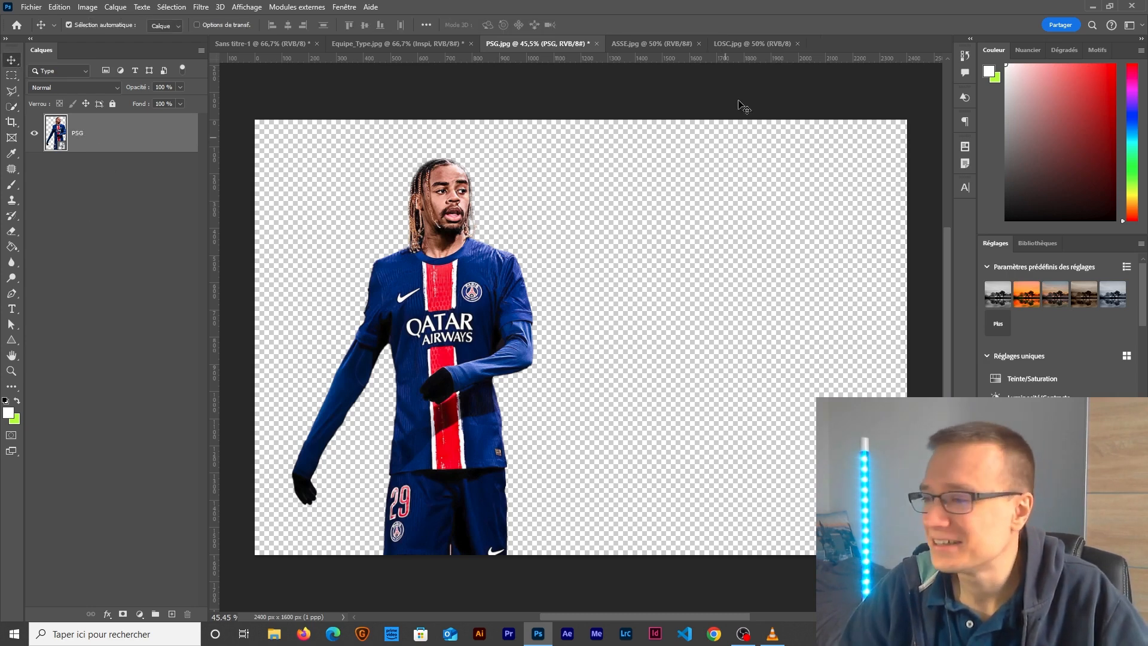
Step: Switch to the ASSE.jpg image and turn its locked background into a regular layer
left_click(650, 43)
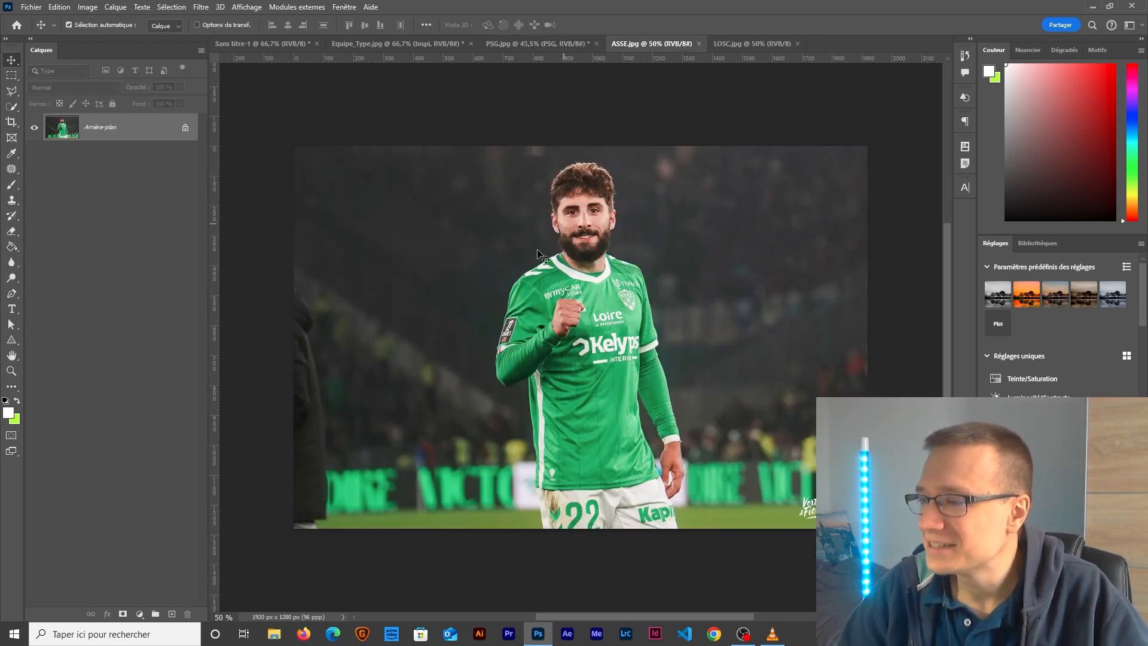
double_click(144, 127)
key("Return")
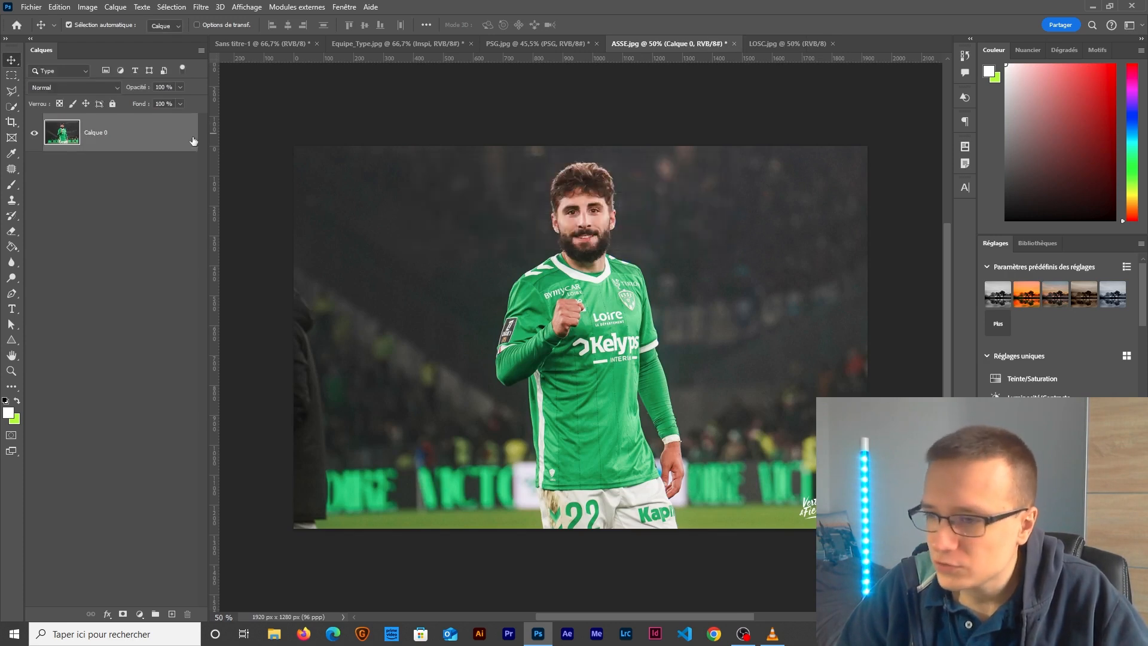
Step: Select the player in green with the Quick Selection tool's Select Subject option and add a layer mask from the selection
left_click(12, 108)
right_click(11, 108)
left_click(57, 119)
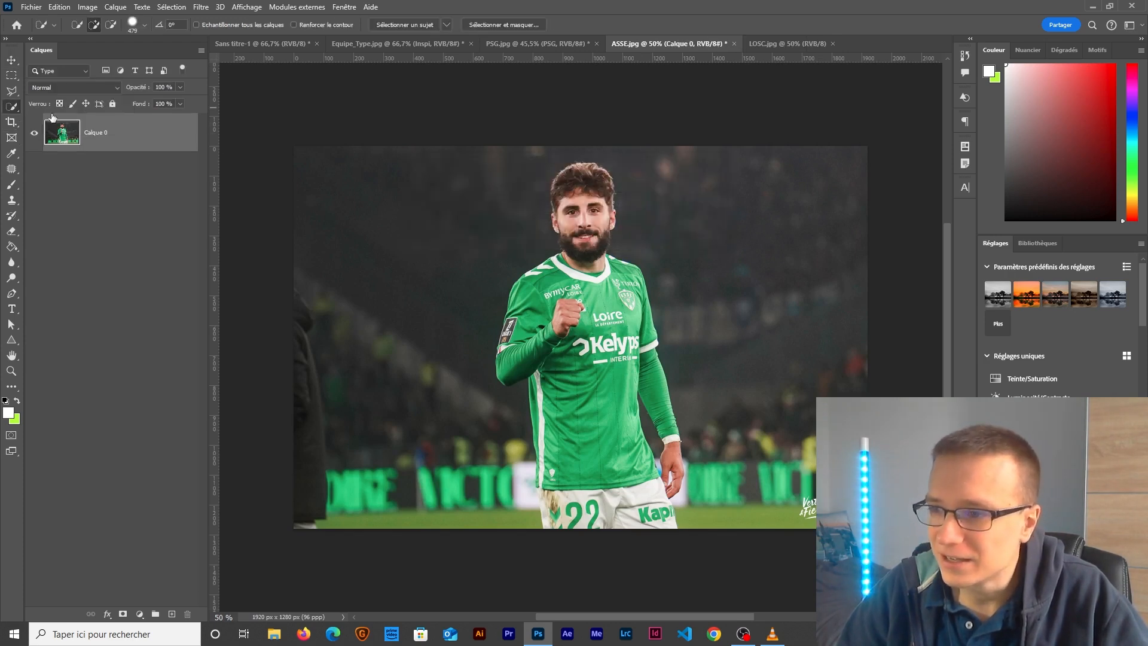
left_click(390, 23)
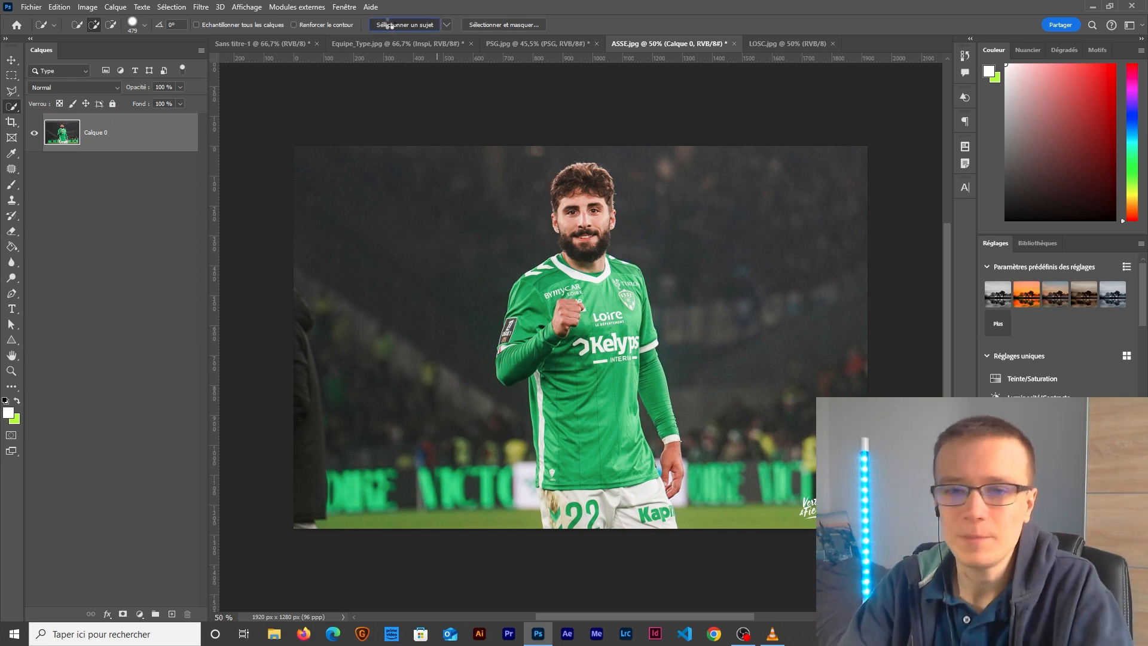
left_click(123, 614)
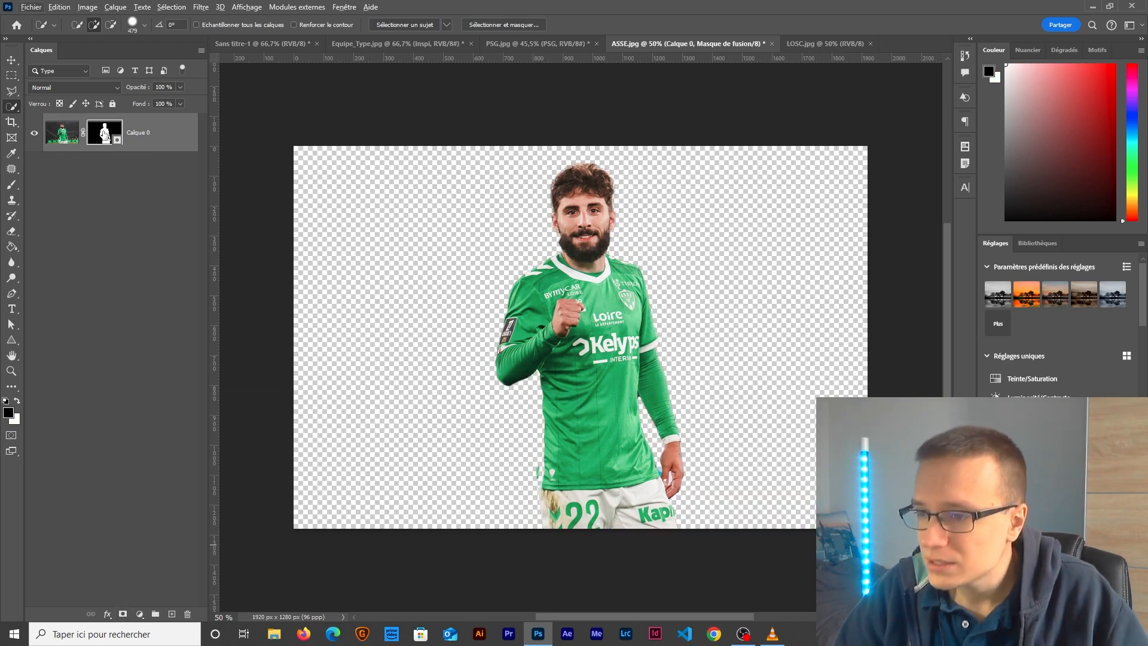
Step: Toggle the ASSE player's layer mask off and on to examine the cutout along the edge of the green shirt
left_click(105, 135, "shift")
scroll(562, 441, "up", 4)
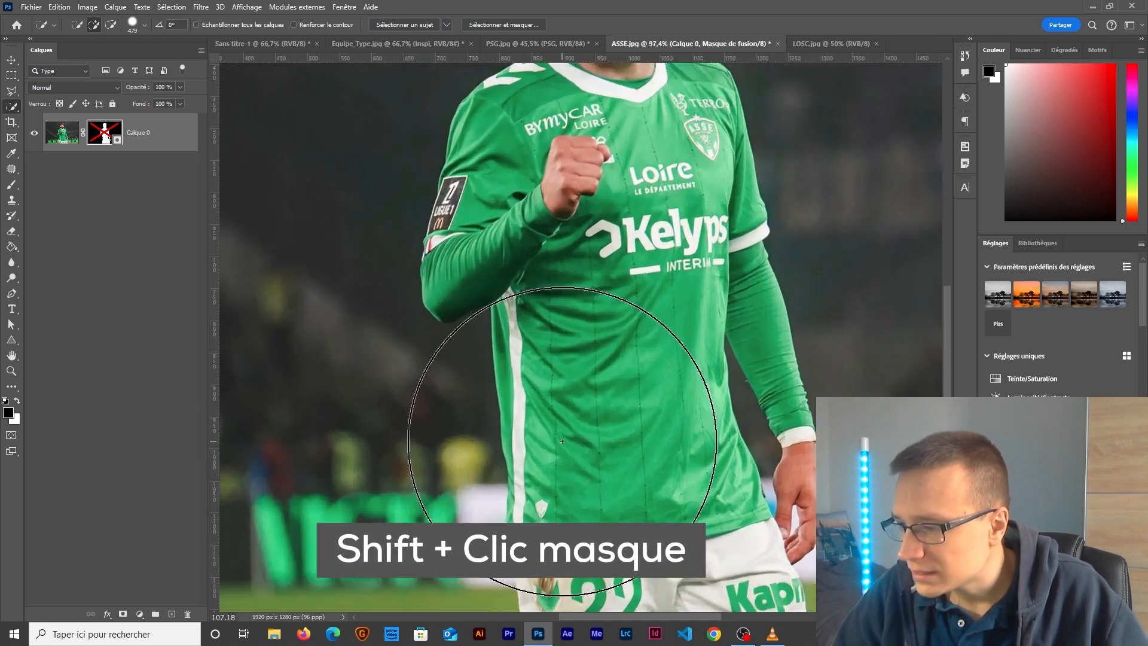
scroll(562, 441, "up", 2)
left_click(104, 132, "shift")
left_click(102, 134, "shift")
left_click(102, 134, "shift")
left_click(102, 134, "shift")
left_click(103, 134, "shift")
left_click(103, 135, "shift")
left_click(103, 134, "shift")
key("ctrl+0")
Step: Convert the masked player in green to a smart object and rename its layer as ASSE
right_click(161, 137)
left_click(227, 308)
double_click(82, 132)
type("ASSE")
key("Return")
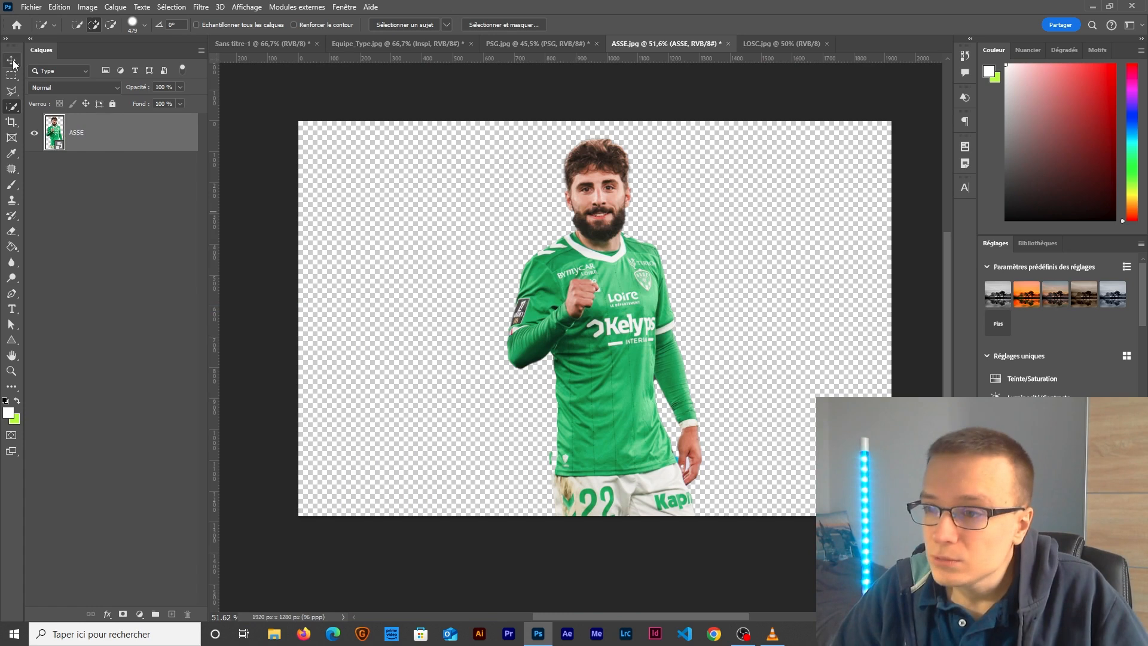
left_click(12, 60)
Step: In LOSC.jpg, turn the locked background into a regular layer, select the player in red and add a layer mask from the selection
left_click(776, 44)
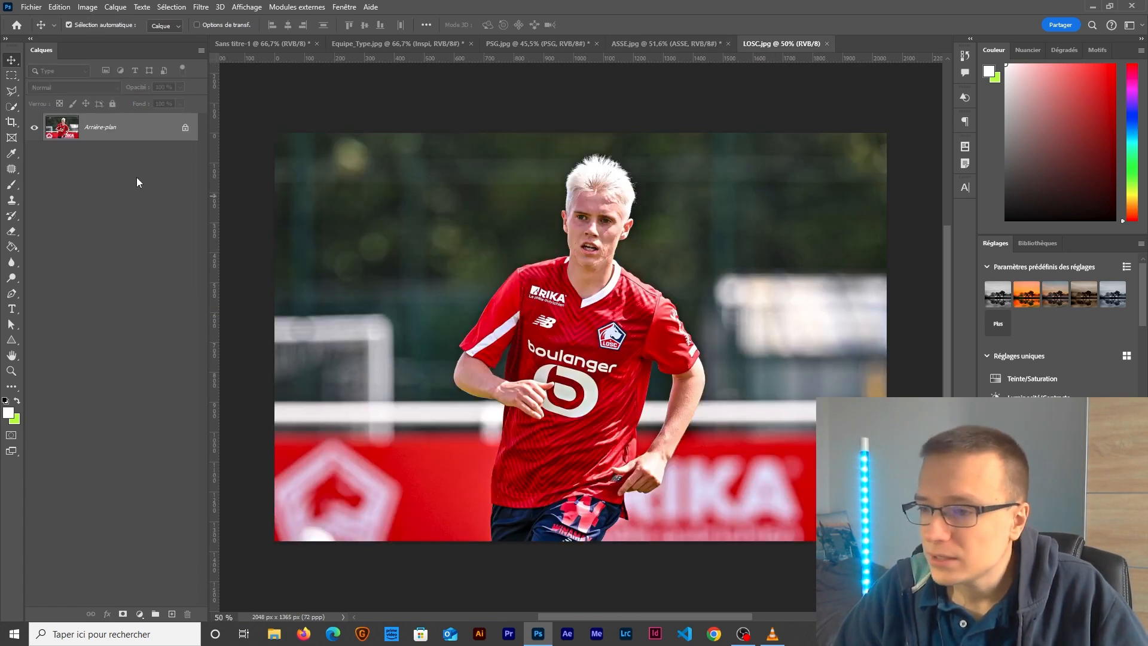
double_click(131, 132)
left_click(696, 187)
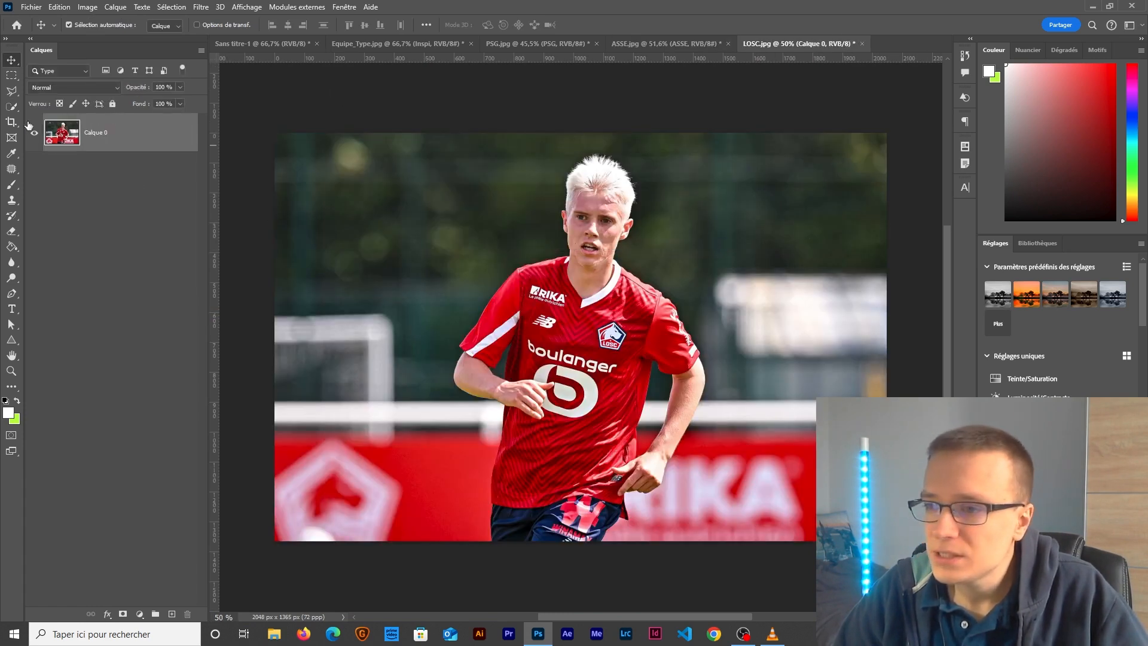
left_click(12, 107)
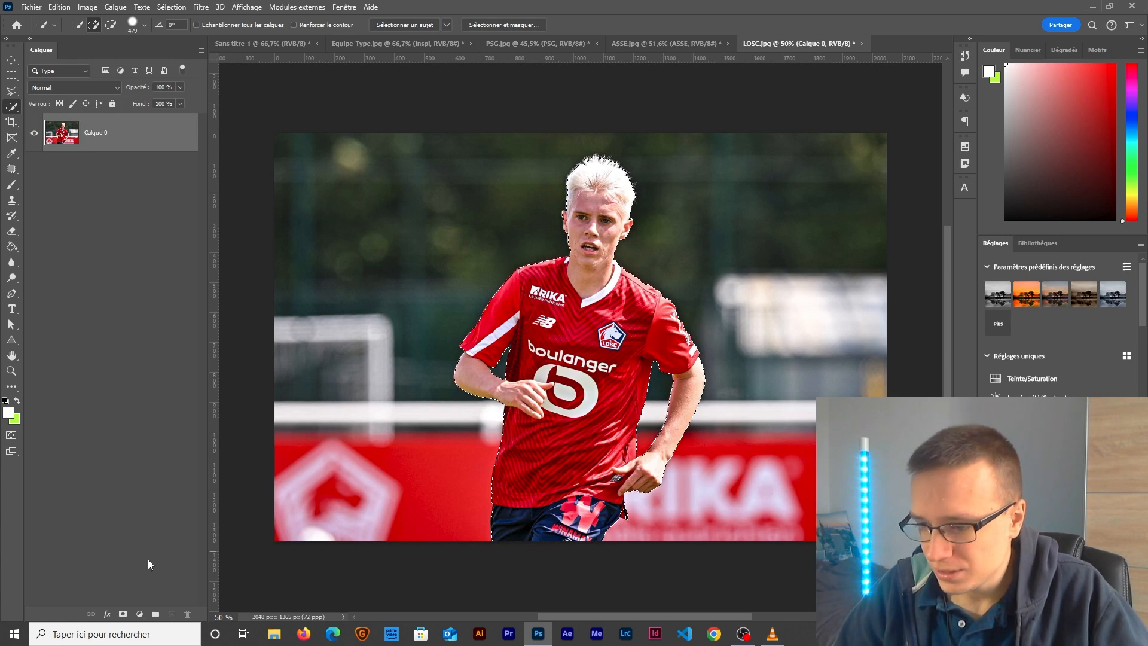
left_click(122, 614)
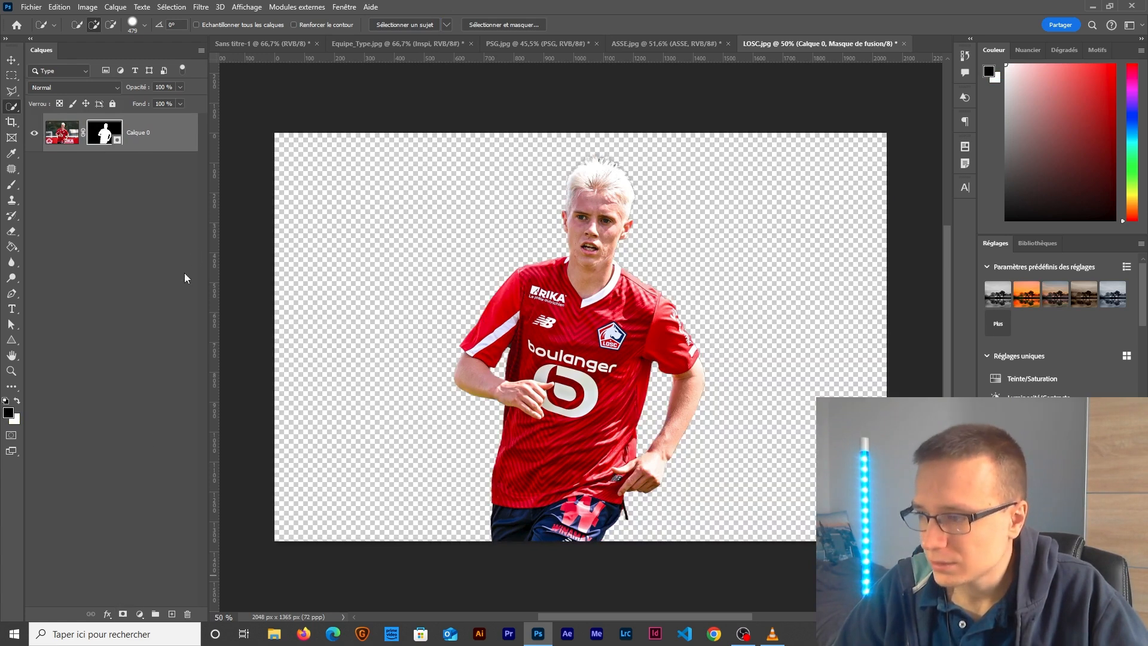
Step: Convert the masked player in red to a smart object and rename its layer as LOSC
right_click(189, 132)
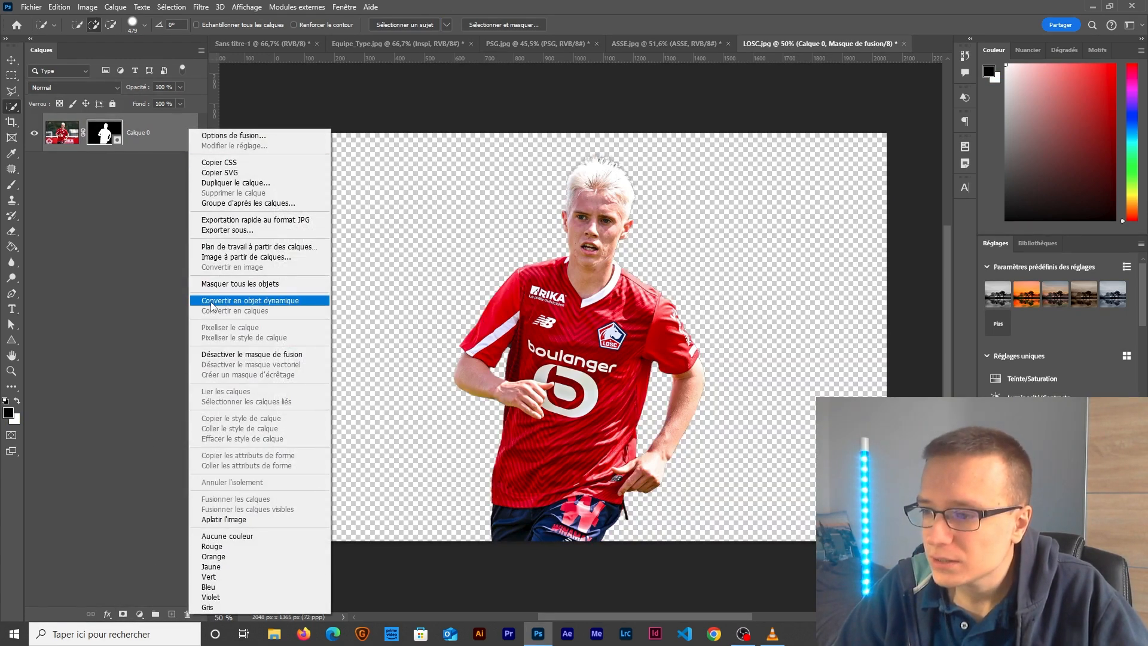
left_click(250, 300)
double_click(88, 133)
type("LOS")
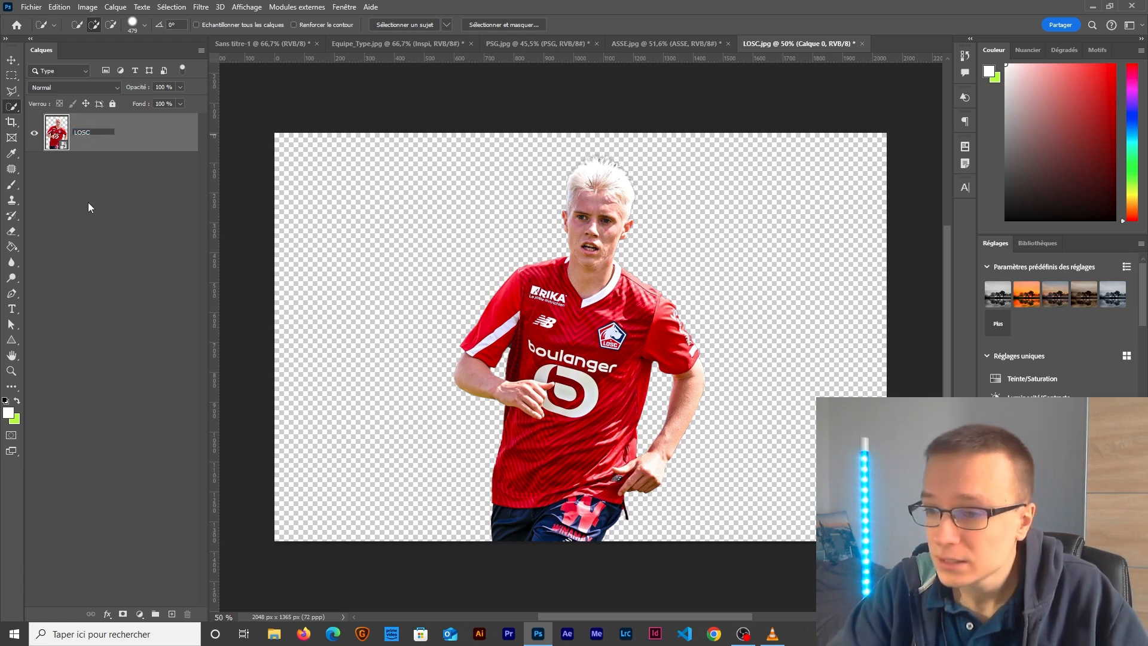
type("C")
key("Return")
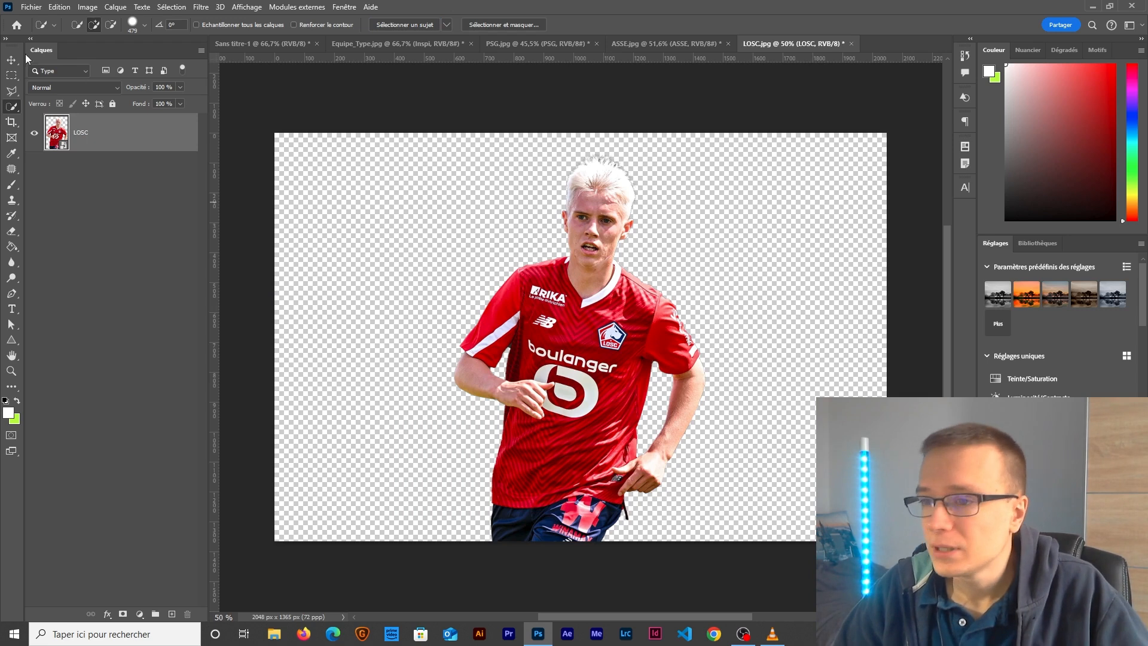
Step: Bring the LOSC player into the poster document, scaling it to about 14.32 % and rotating it about -8.57° over the reference's red player
left_click(10, 58)
left_click_drag(567, 295, 537, 372)
key("ctrl+t")
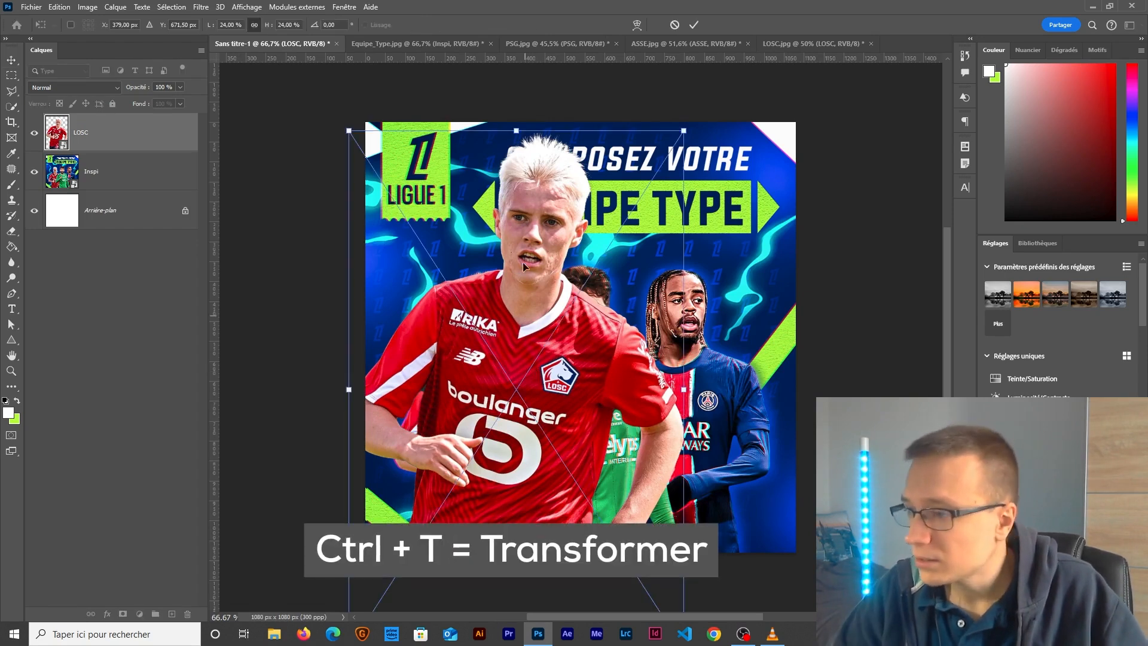
left_click_drag(516, 129, 518, 278)
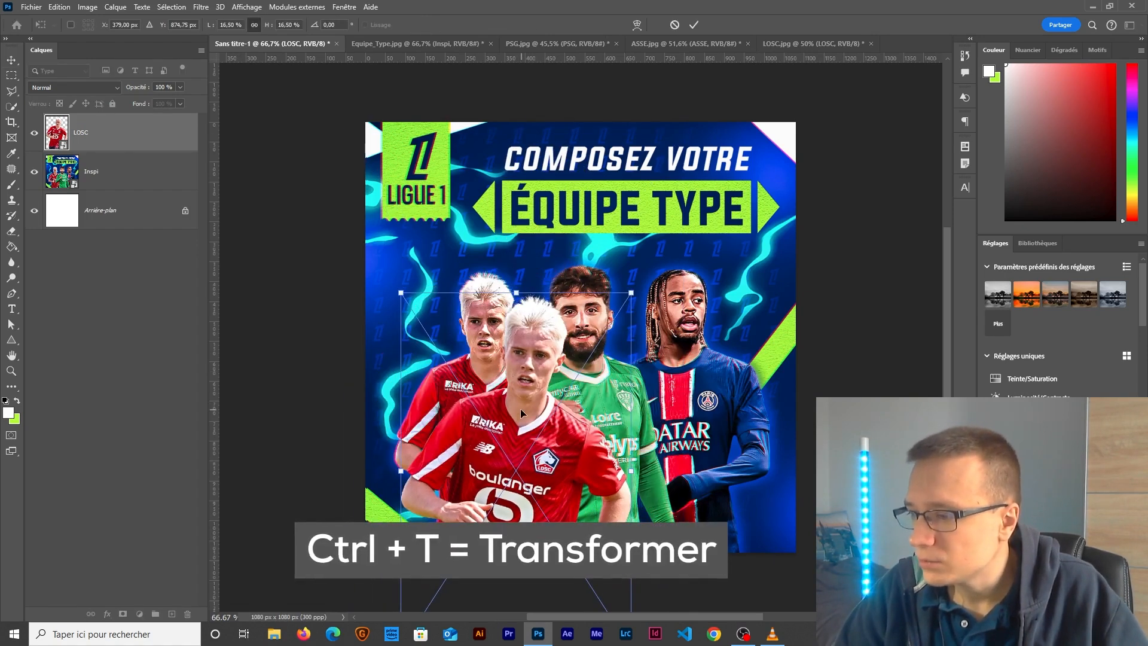
left_click_drag(521, 407, 496, 388)
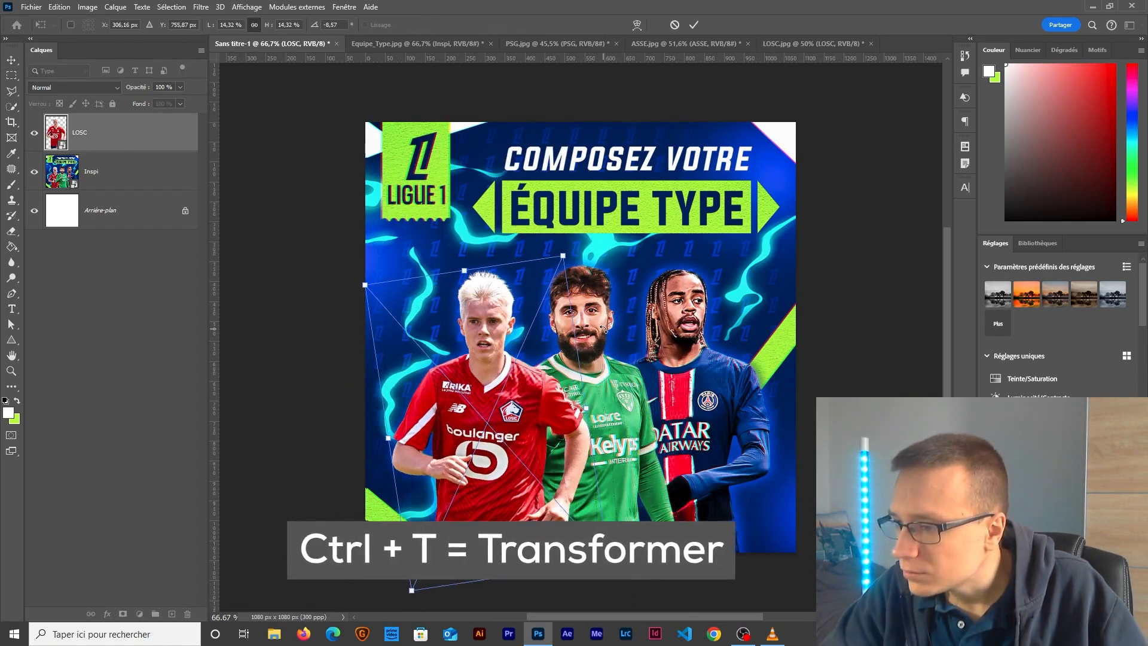
key("Return")
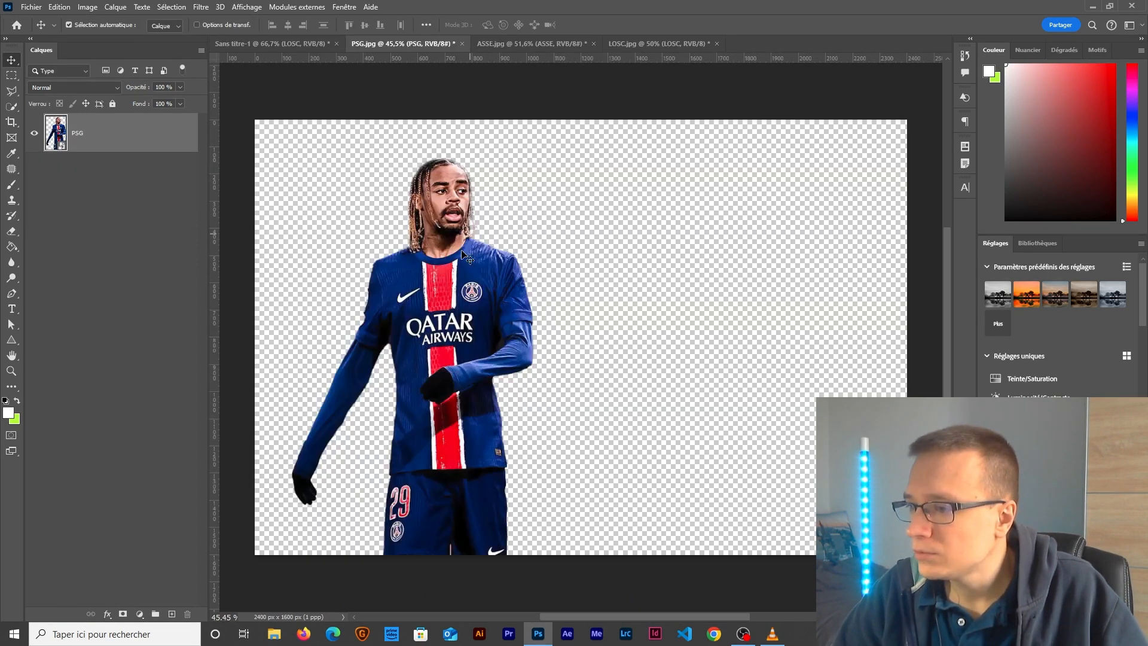
Step: Bring the PSG player into the poster document and scale it to about 0.22 % over the reference's player in blue
left_click_drag(467, 257, 580, 399)
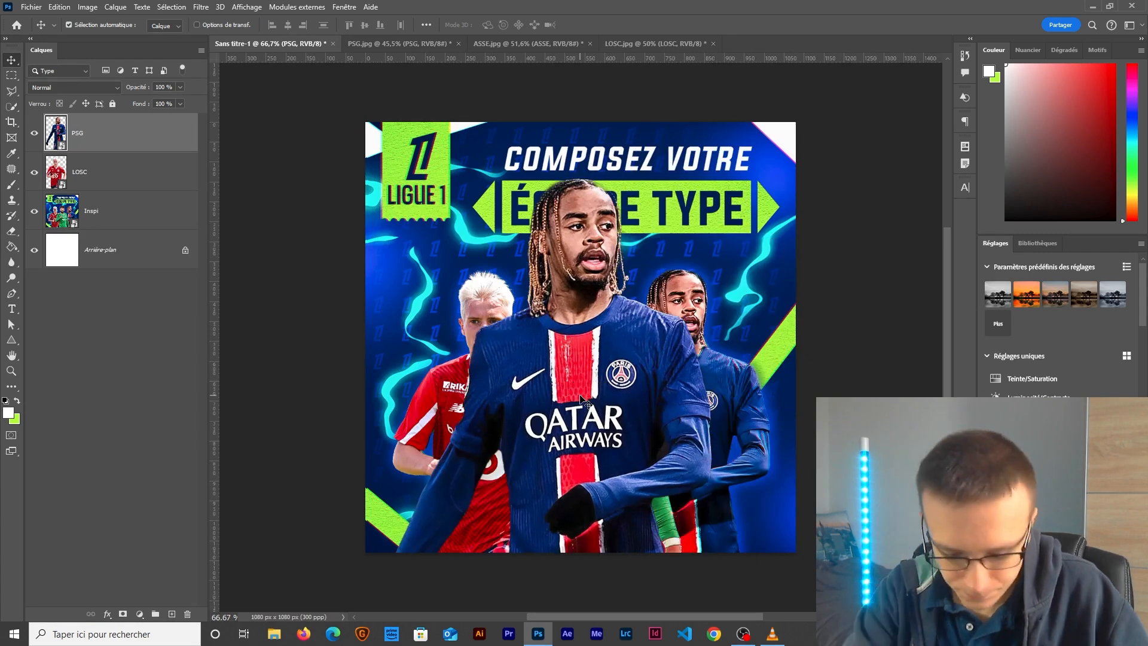
key("ctrl+t")
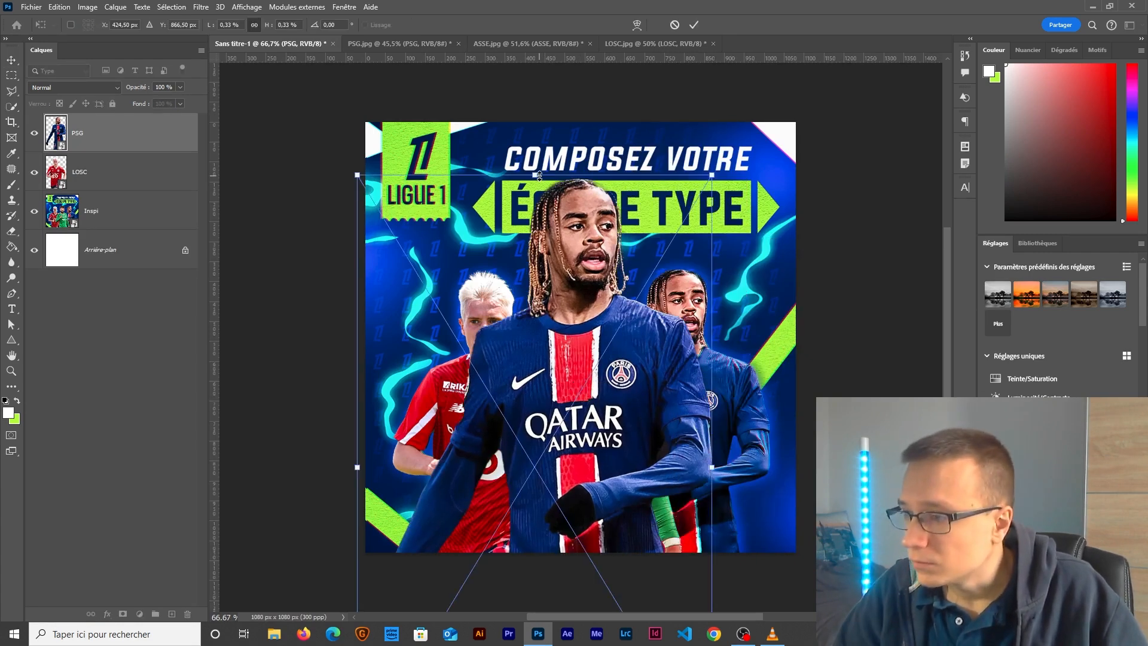
left_click_drag(540, 176, 536, 274)
left_click_drag(592, 412, 707, 405)
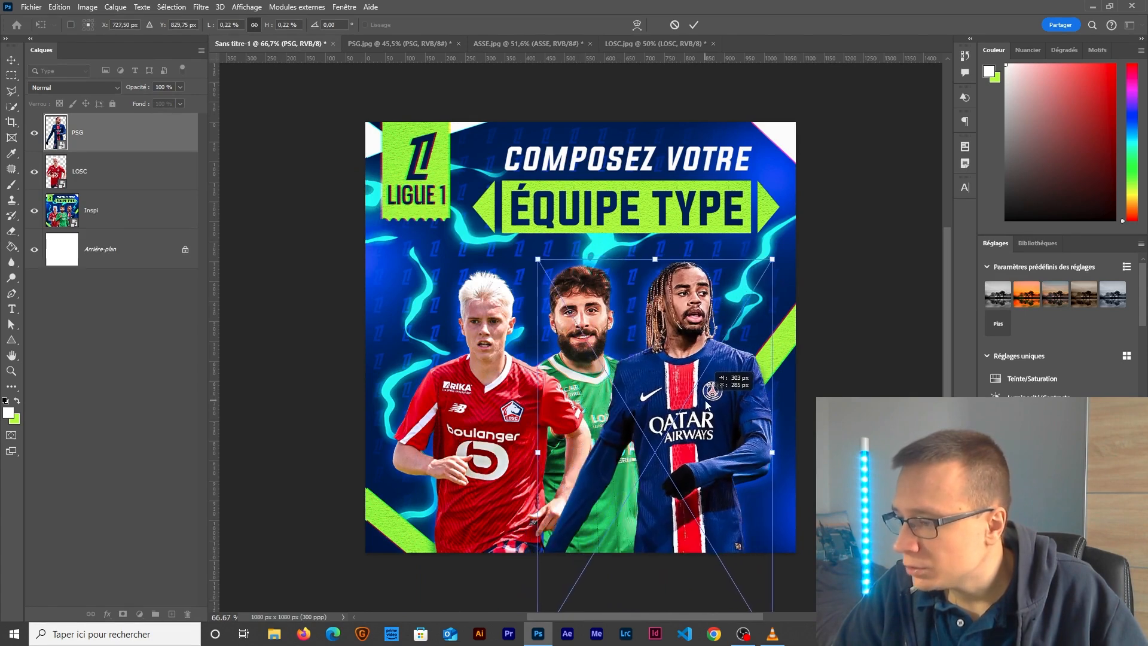
Step: Fine-tune the PSG player's size and position so that it matches the reference's player in blue
left_click_drag(655, 259, 660, 274)
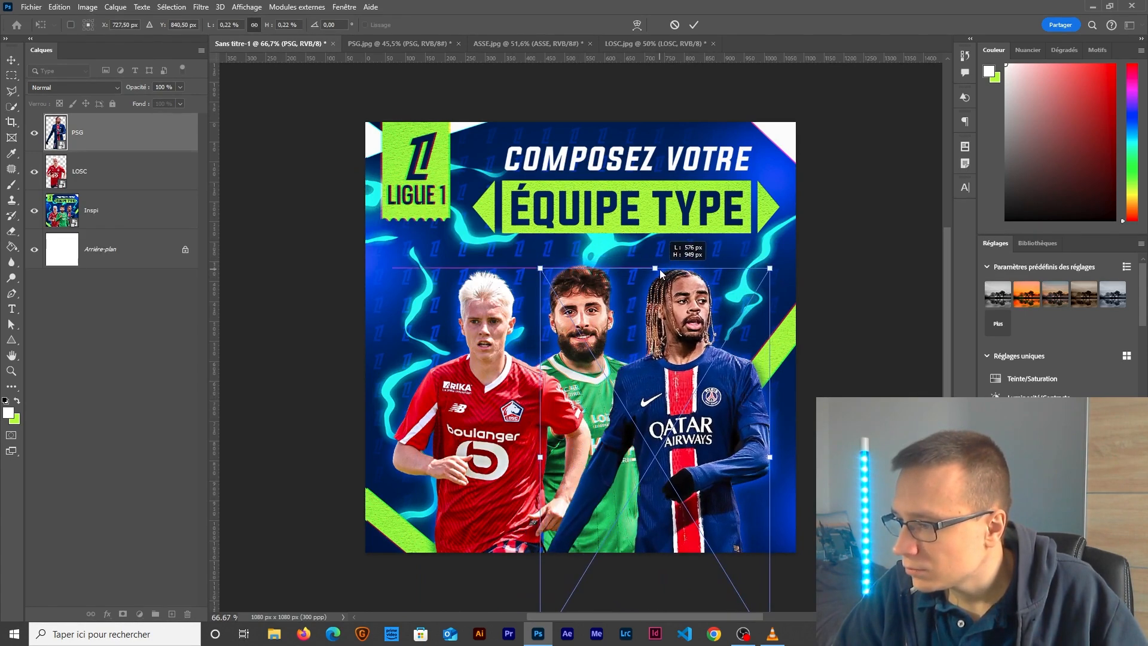
left_click_drag(695, 401, 690, 401)
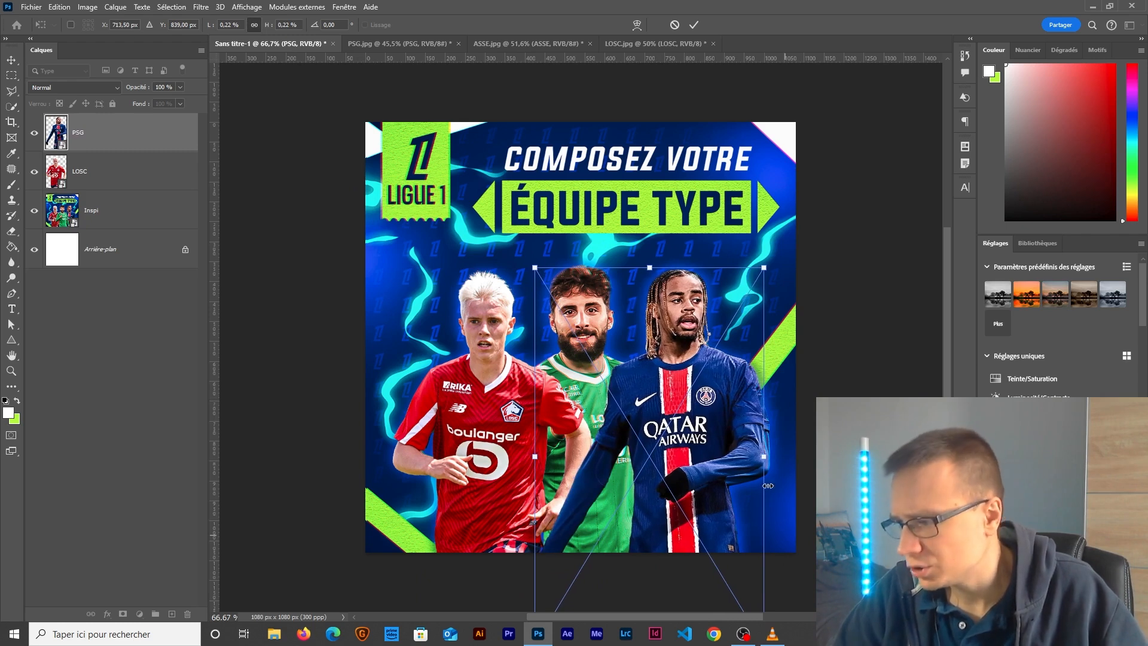
left_click_drag(764, 460, 770, 459)
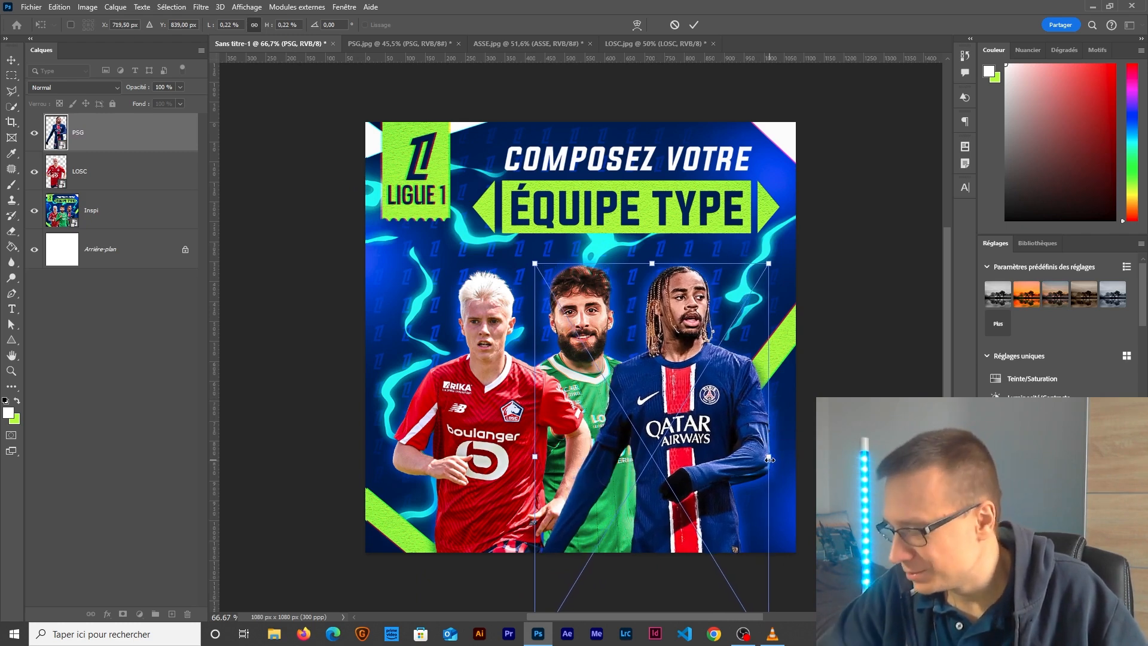
left_click_drag(695, 473, 695, 473)
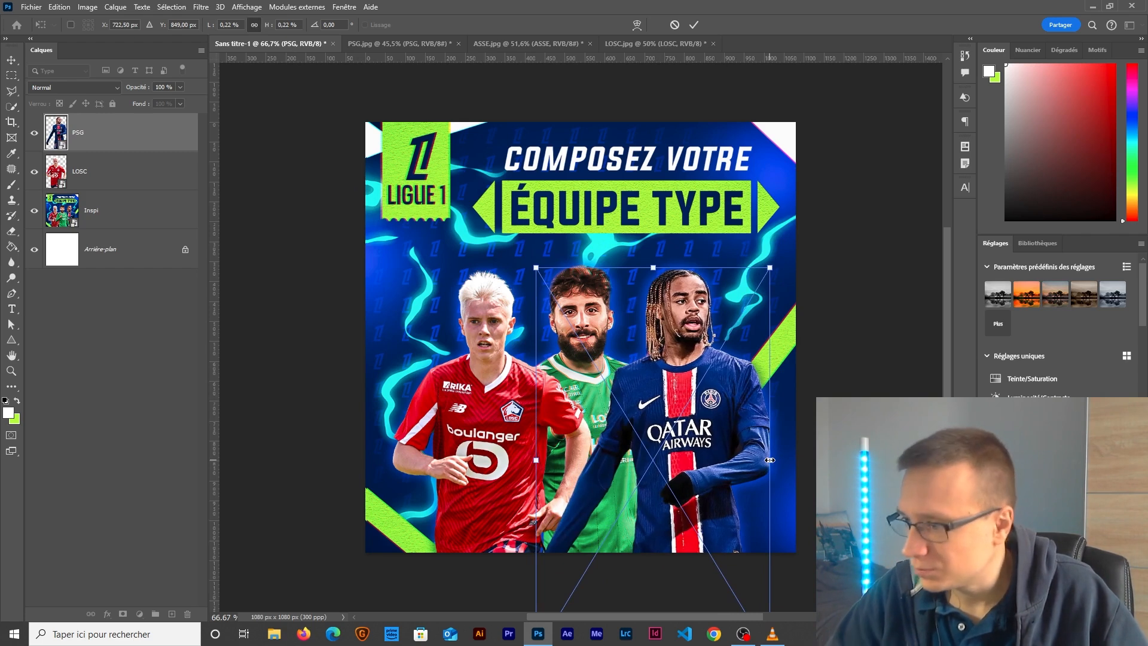
left_click_drag(541, 462, 528, 462)
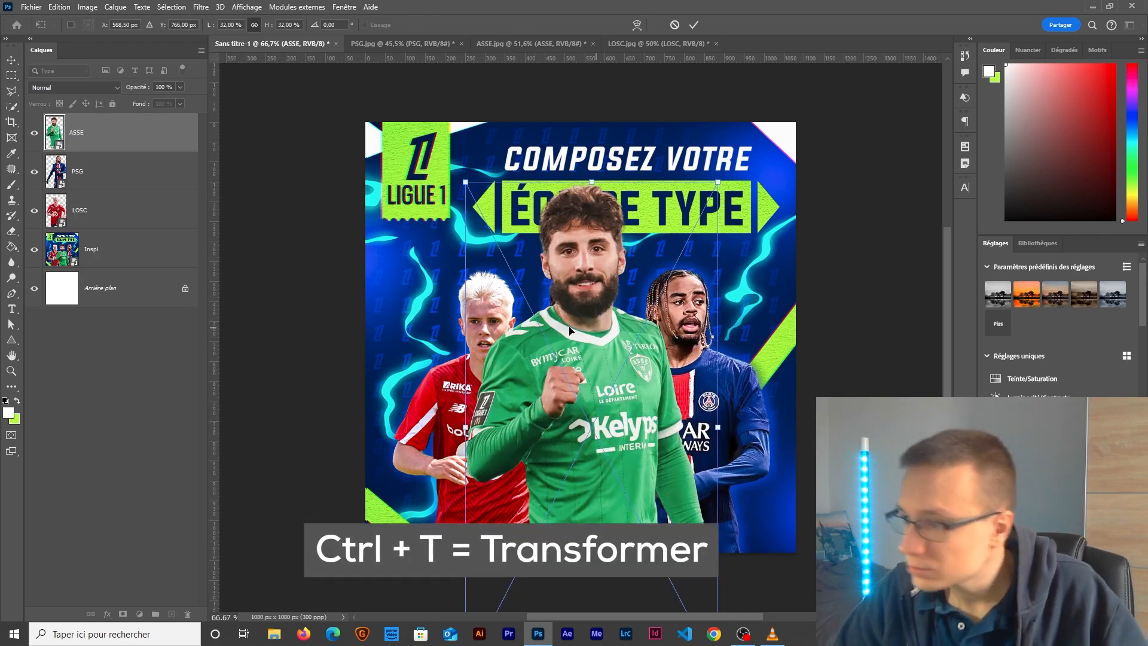
Step: Scale the ASSE player in the poster document down to about 23.43 % and place it over the reference's player in green
left_click_drag(595, 203, 596, 268)
left_click_drag(601, 500, 600, 439)
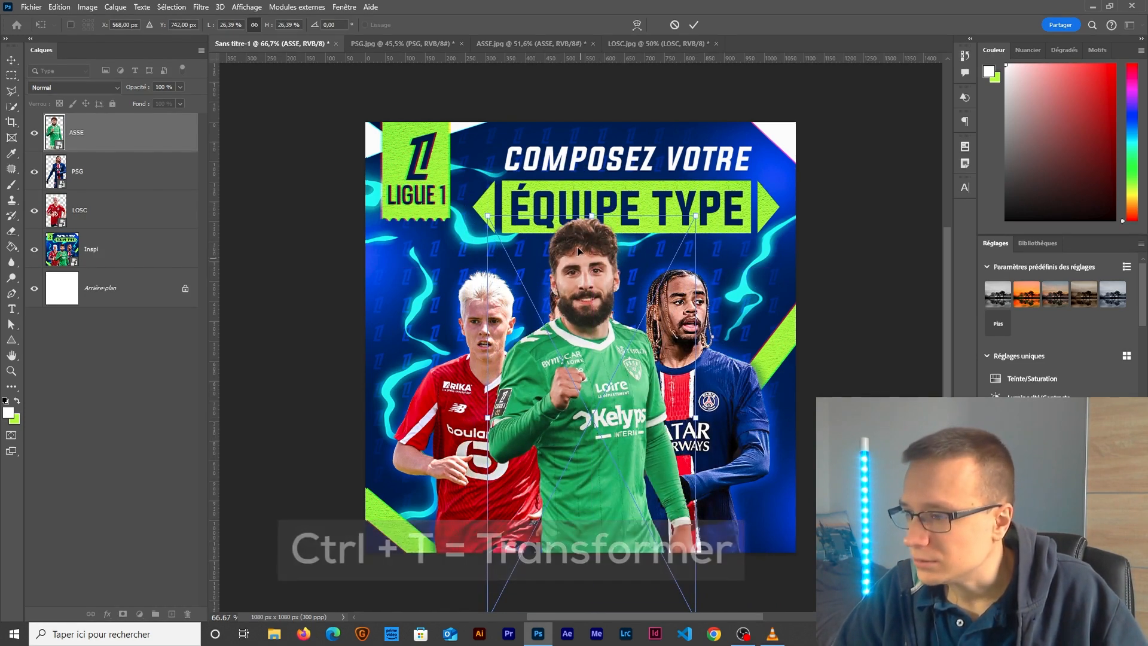
left_click_drag(592, 203, 595, 260)
Step: Nudge the ASSE player left to line up with the reference's middle player and apply the transform
key("Left")
key("Left")
key("Left")
key("Left")
key("Left")
key("Left")
key("Left")
key("Left")
key("Left")
key("Left")
key("Left")
key("Left")
key("Left")
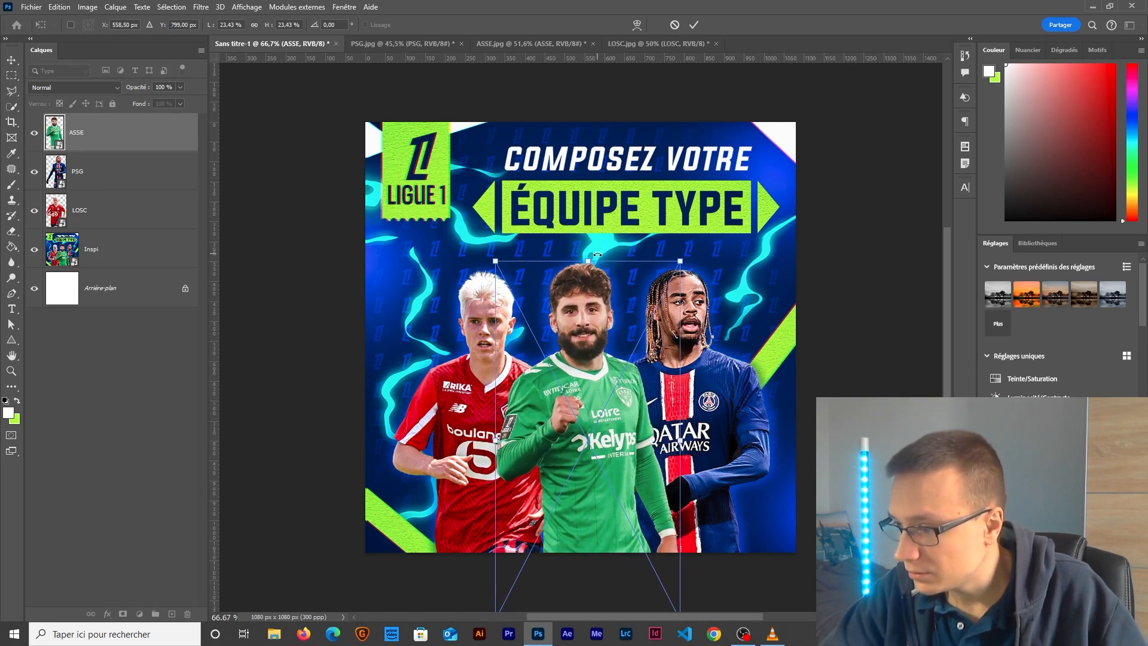
key("Return")
scroll(589, 367, "down", 2)
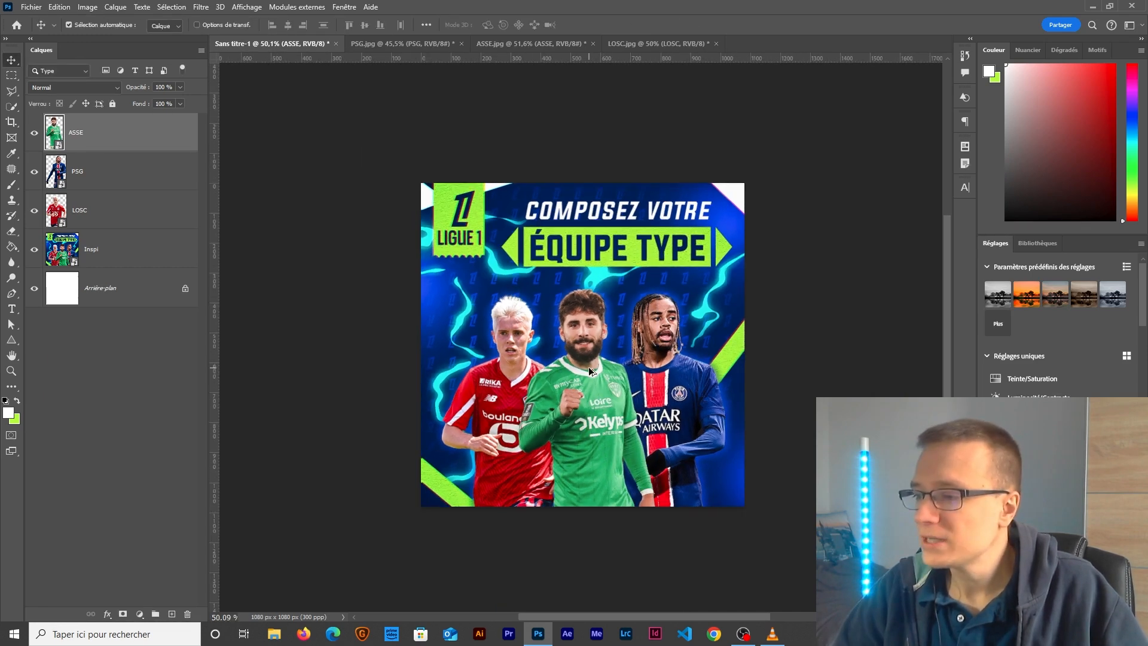
scroll(588, 367, "up", 3)
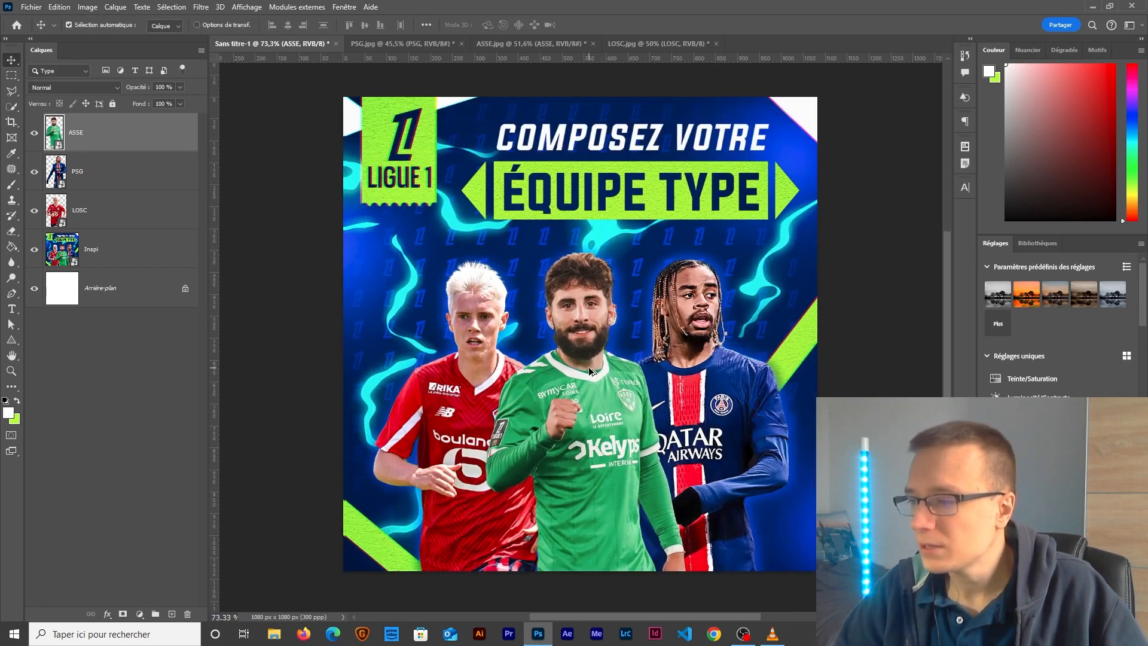
Step: Turn the locked background into a regular layer named BG and place it directly above the Inspi layer
left_click(133, 300)
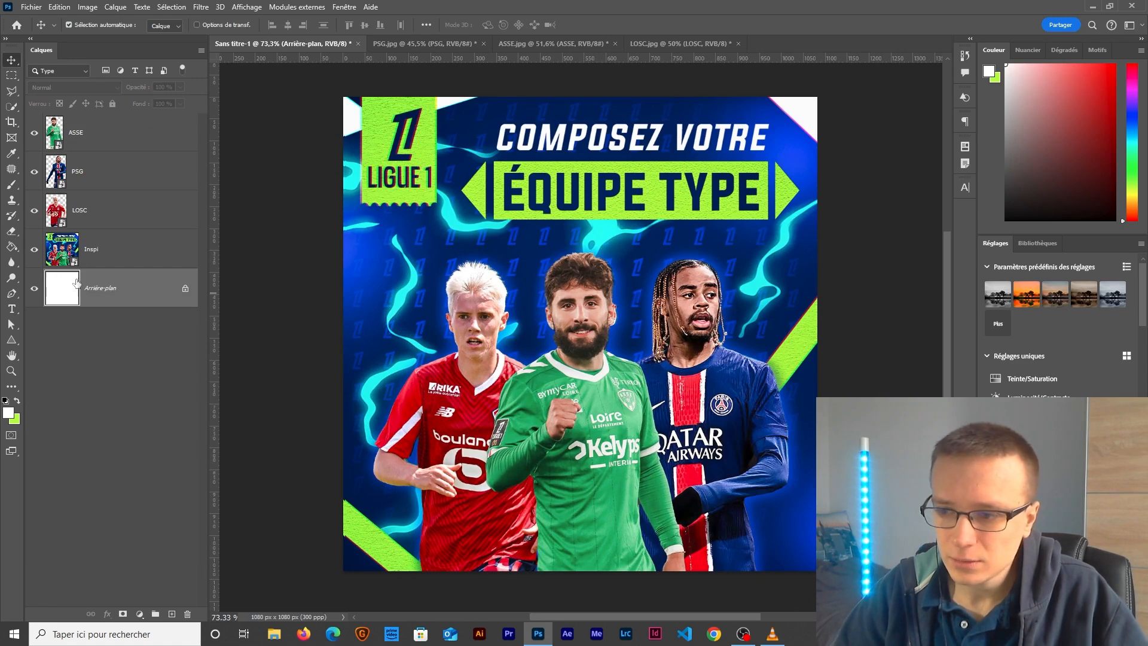
double_click(108, 297)
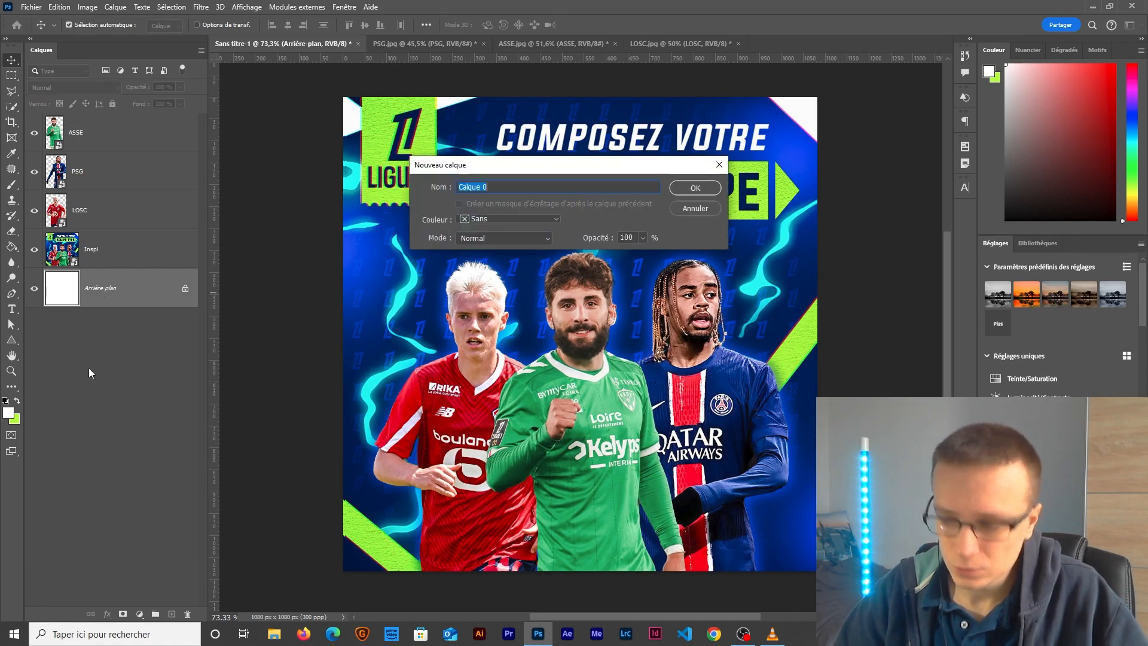
left_click(678, 189)
type("BG")
key("Return")
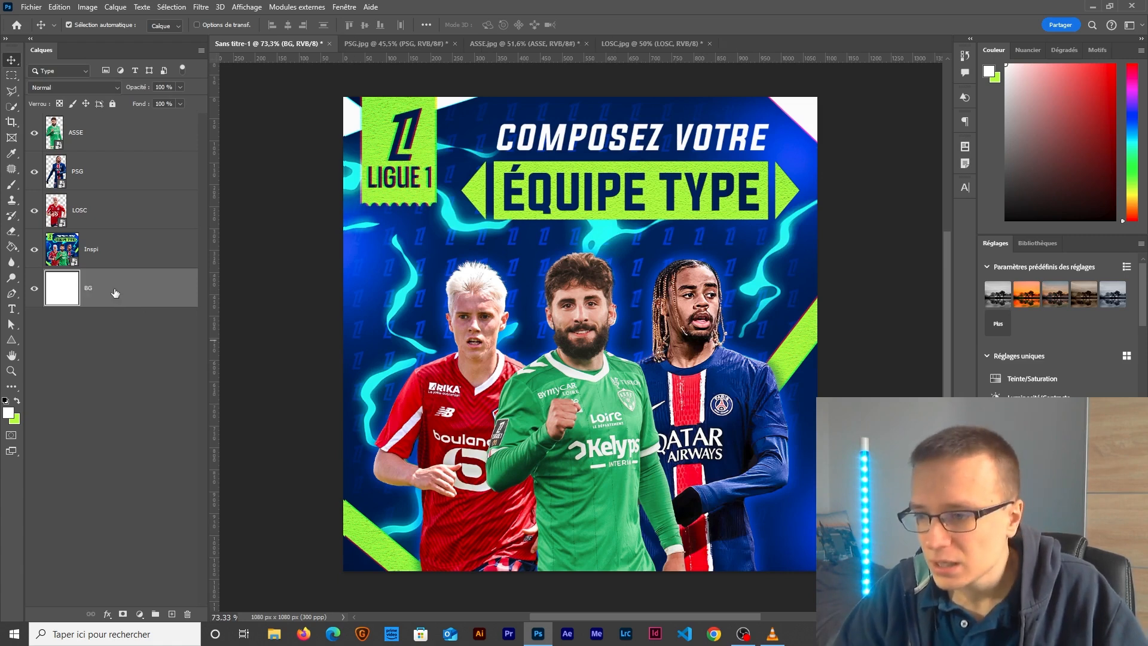
left_click_drag(113, 294, 114, 254)
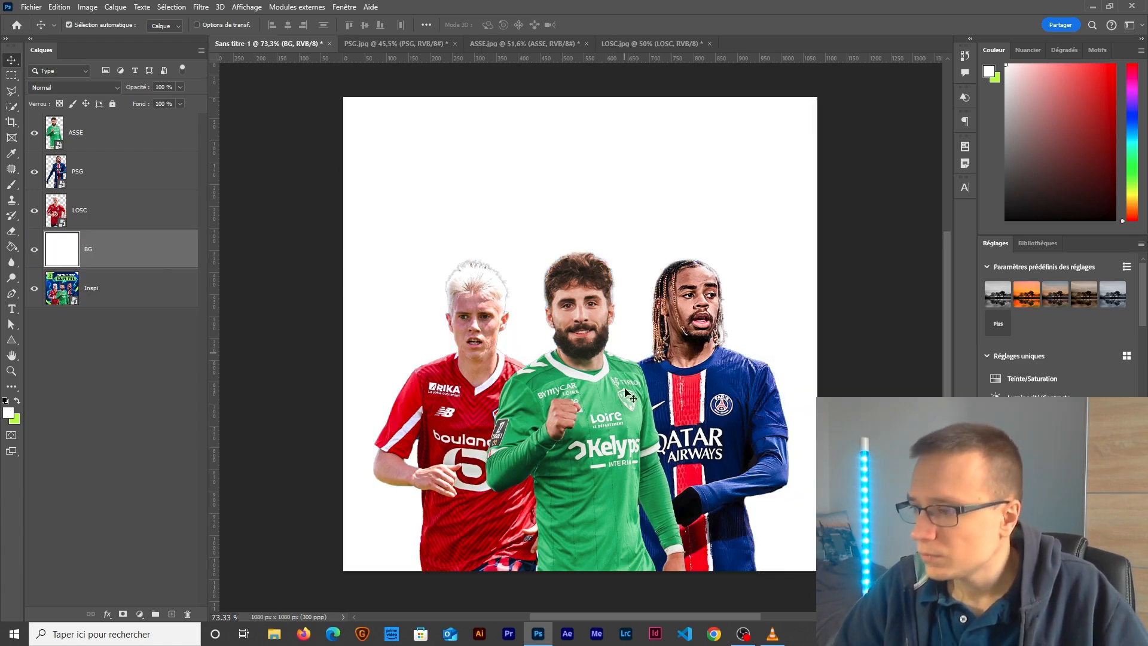
Step: Close the PSG, ASSE and LOSC photo documents and isolate the Inspi layer so that only the reference poster shows
left_click(455, 44)
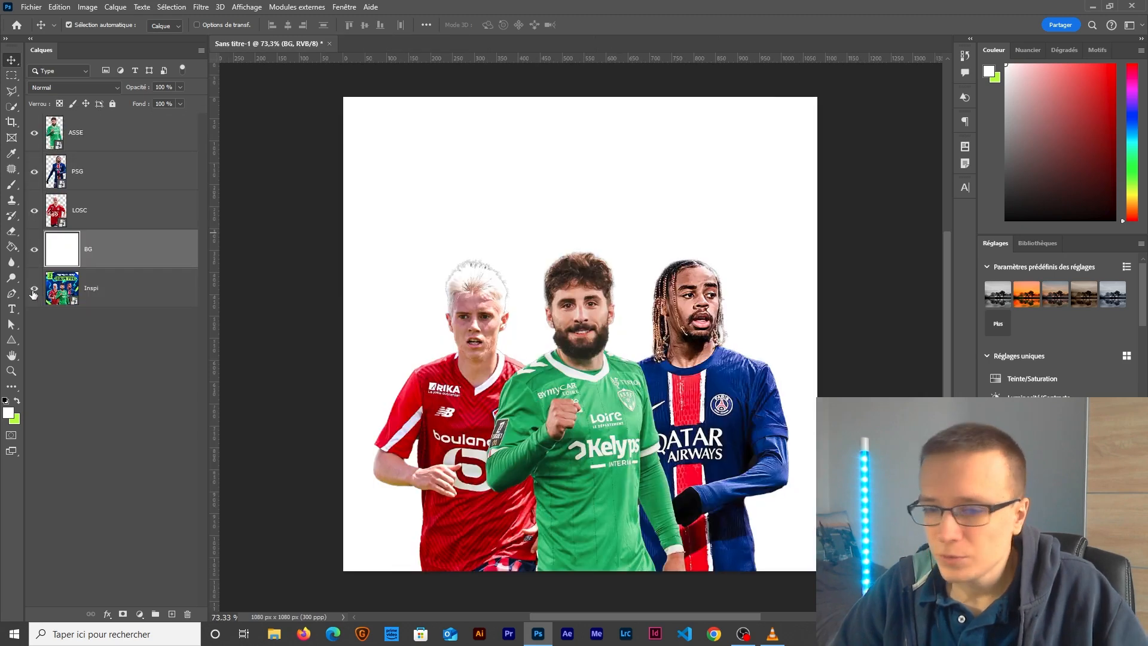
left_click(34, 291, "alt")
left_click(34, 291, "alt")
left_click(33, 291, "alt")
left_click(34, 291, "alt")
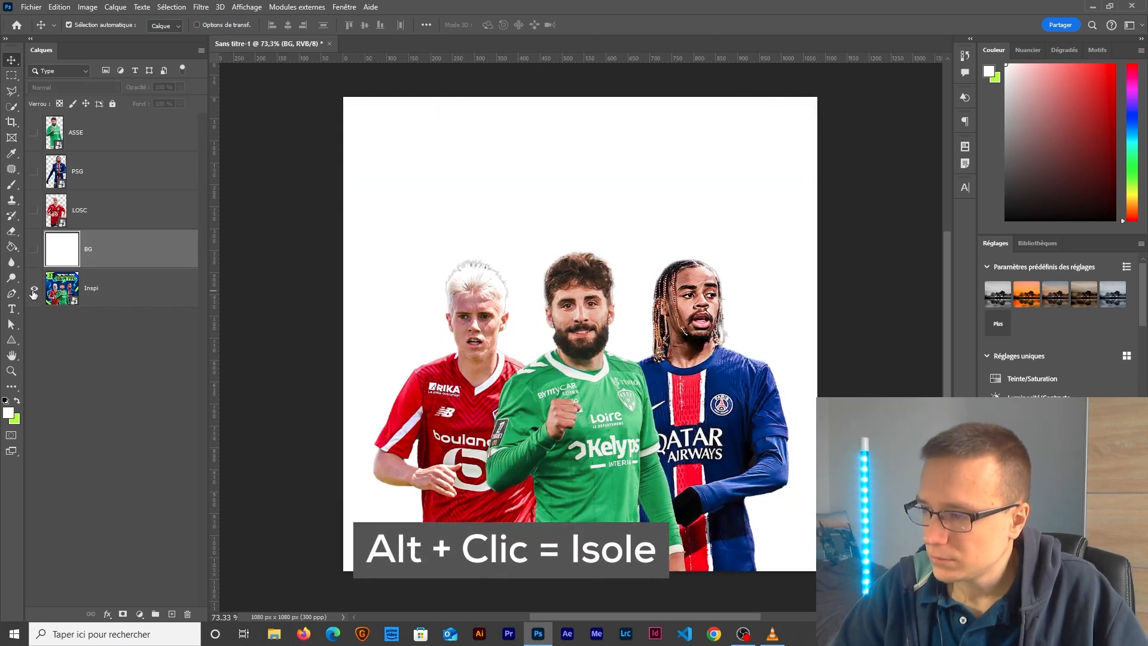
left_click(34, 291, "alt")
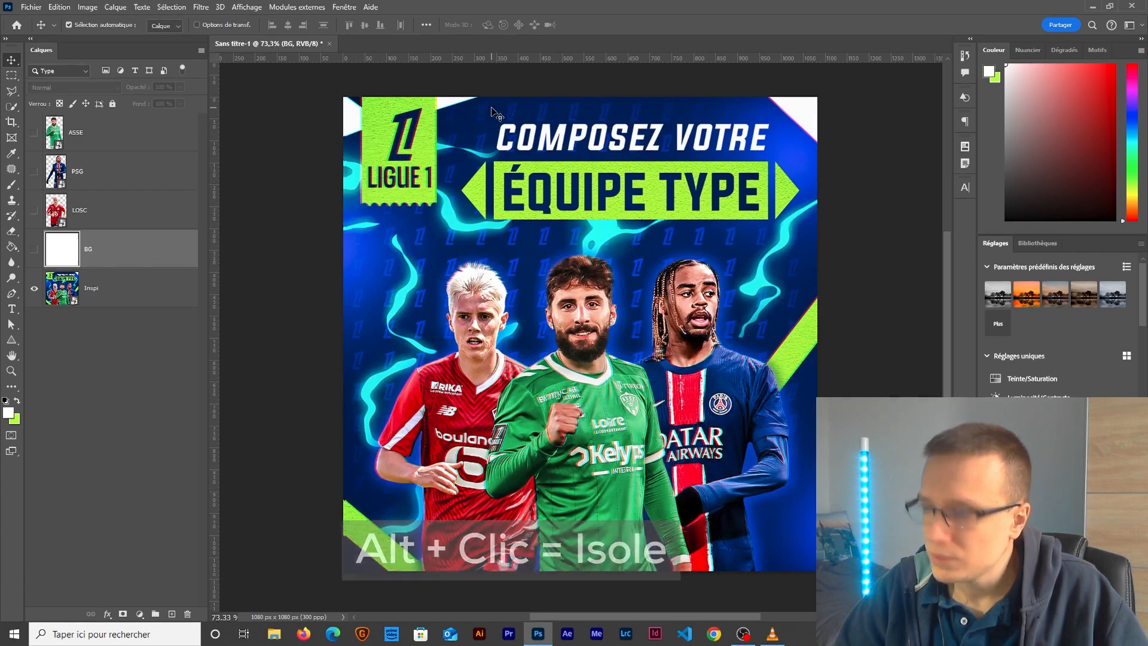
Step: Set the foreground color to the reference poster's dark navy blue, #011353, with the Eyedropper
key("i")
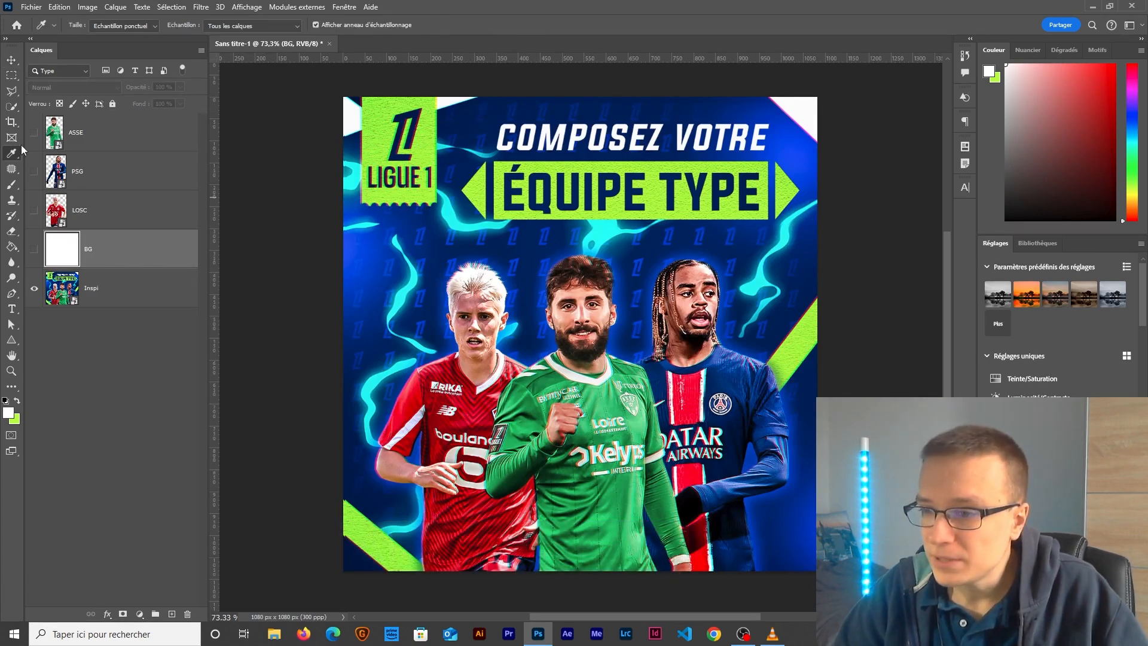
right_click(11, 157)
left_click(72, 157)
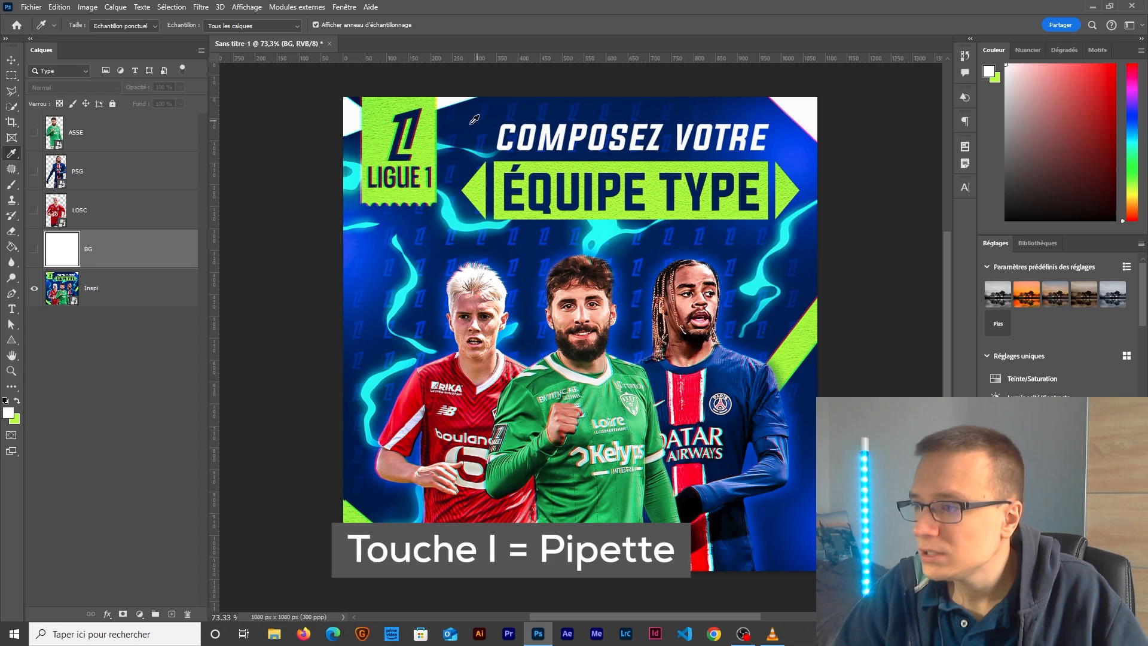
left_click(9, 413)
left_click_drag(773, 357, 328, 162)
left_click(450, 185)
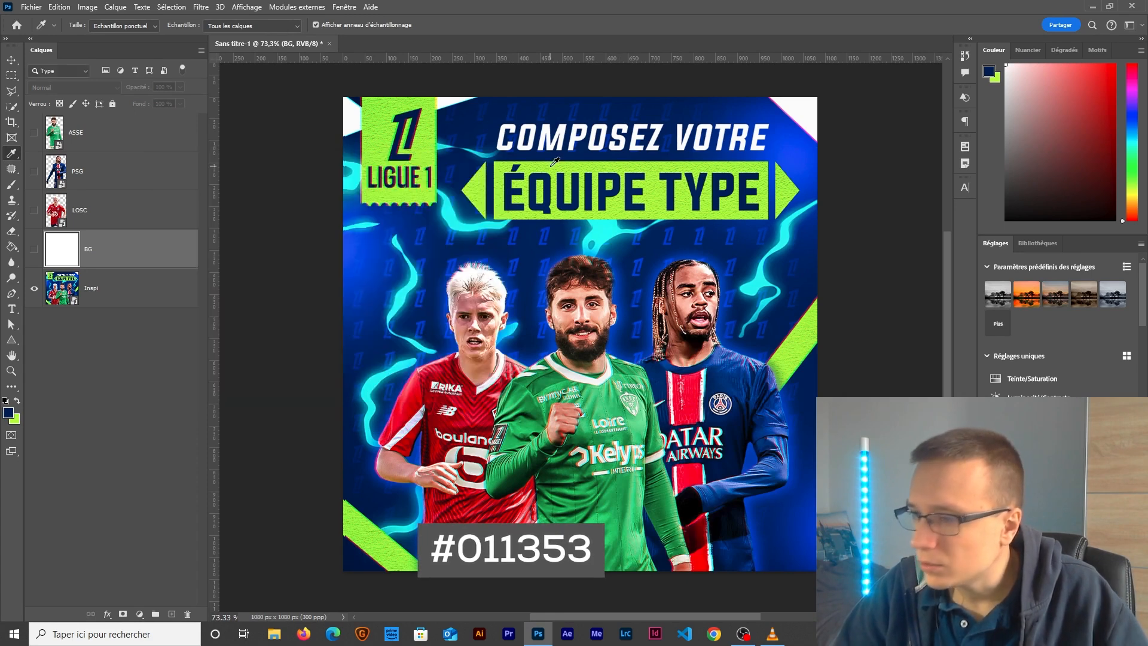
Step: Swap the foreground and background colors and set the foreground to the reference poster's lime green
key("x")
key("x")
key("x")
left_click(9, 413)
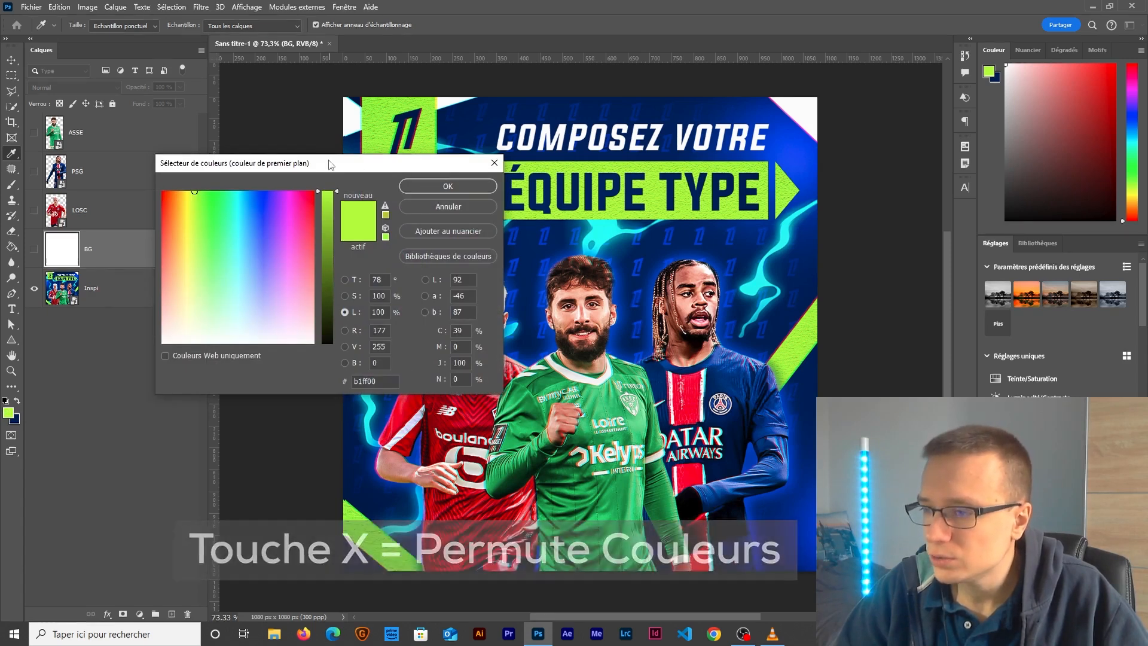
left_click_drag(287, 162, 385, 204)
left_click(546, 228)
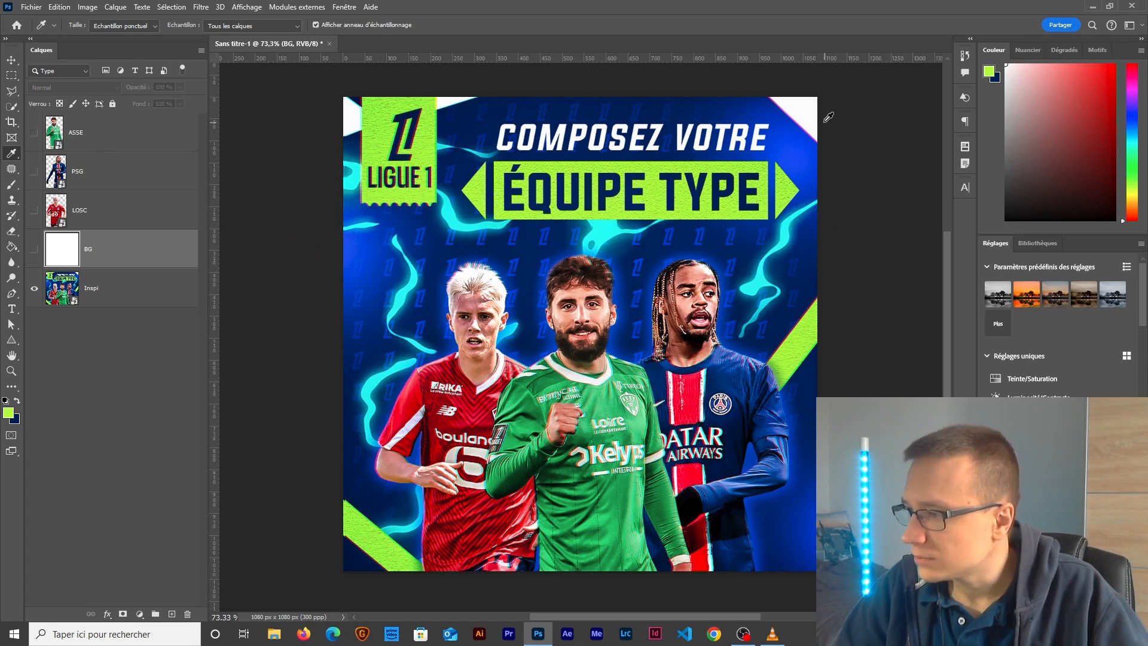
Step: Outline the white triangle in the reference poster's upper-right corner with the Polygonal Lasso tool
key("l")
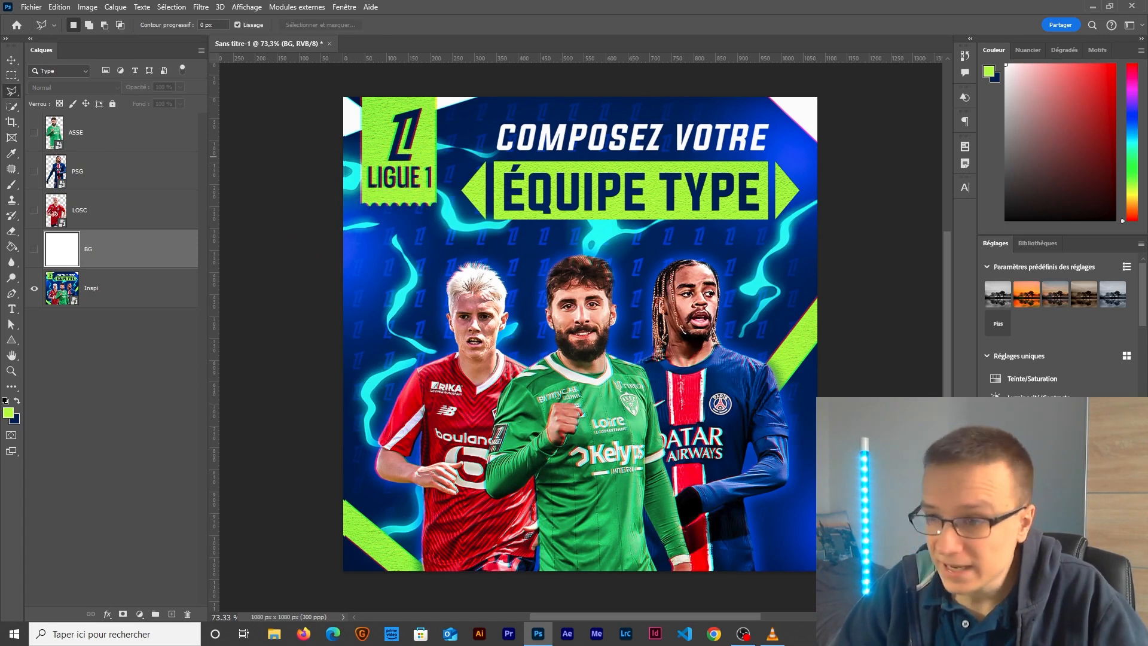
right_click(14, 91)
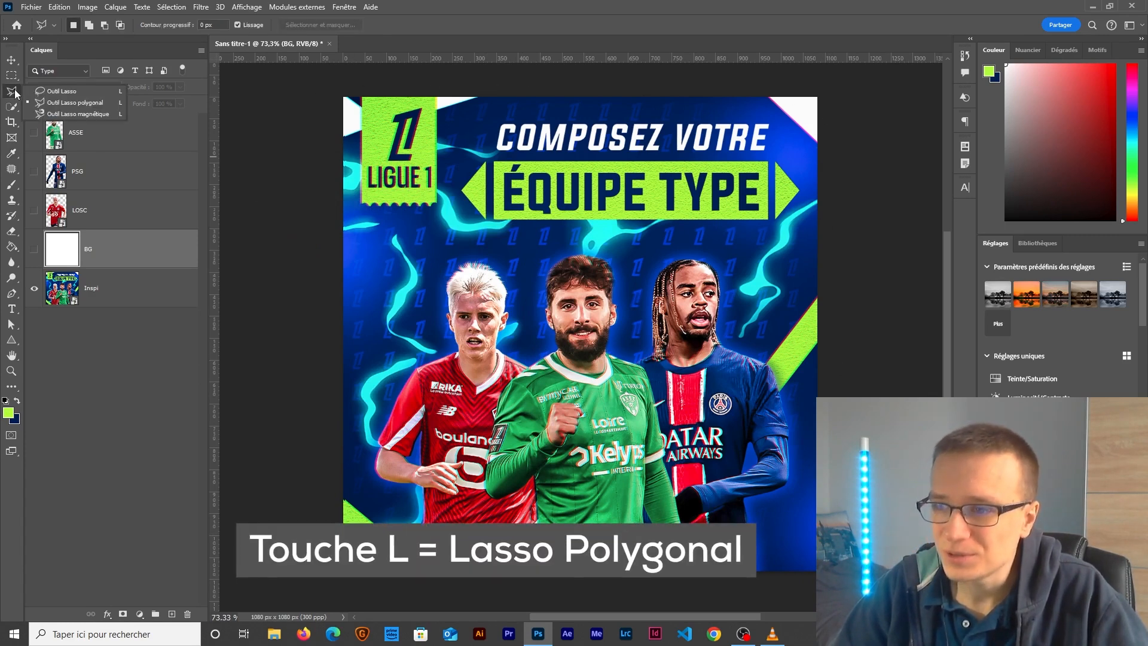
left_click(72, 103)
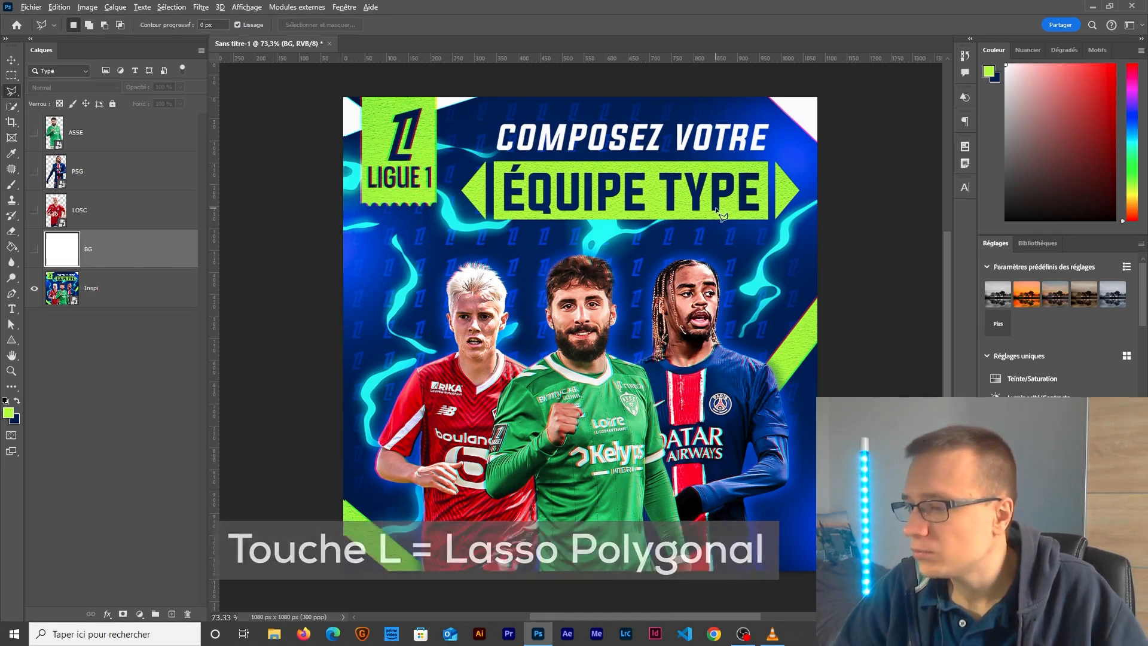
scroll(716, 208, "up", 8)
scroll(483, 179, "down", 3)
scroll(483, 180, "up", 1)
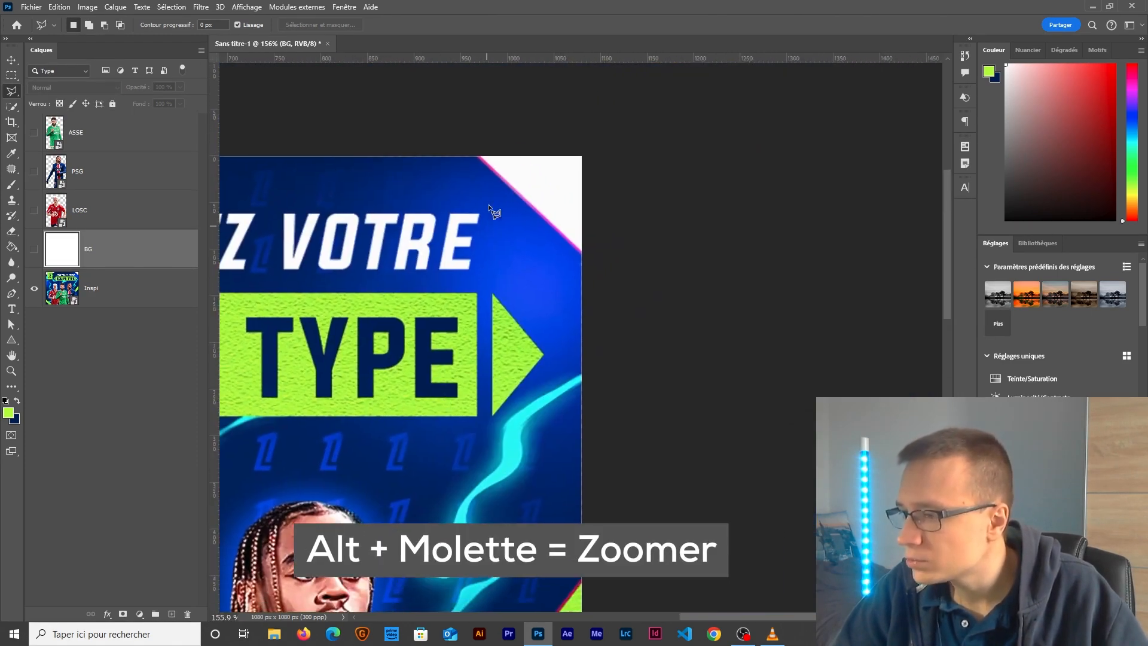
scroll(483, 179, "down", 1)
scroll(483, 179, "up", 4)
left_click(464, 134)
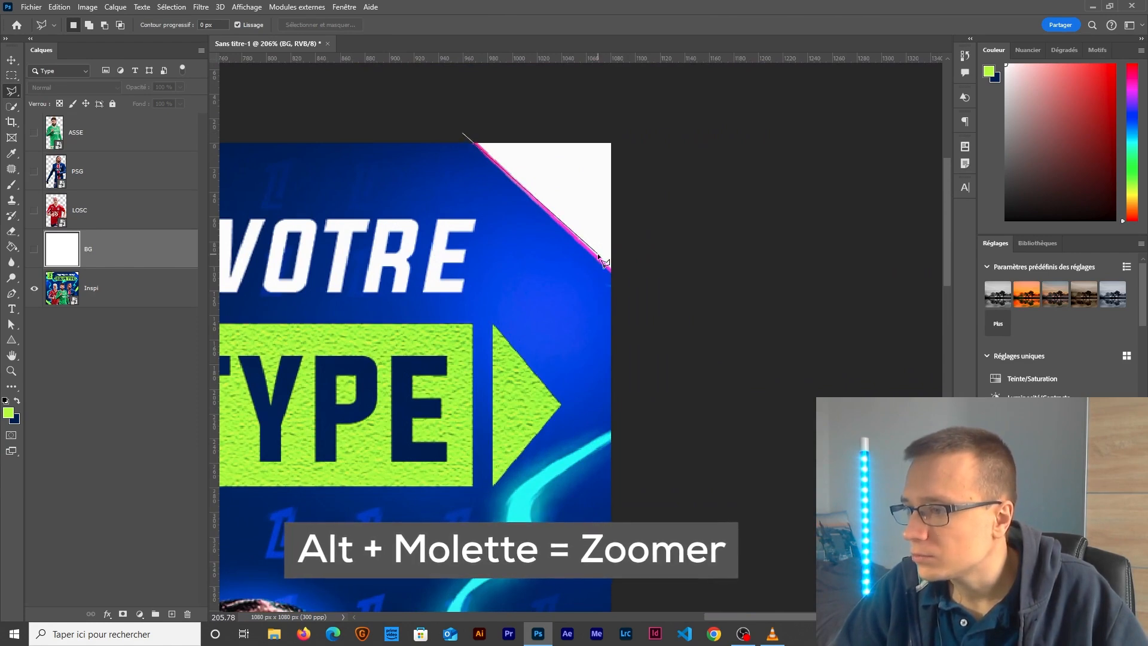
left_click(626, 281)
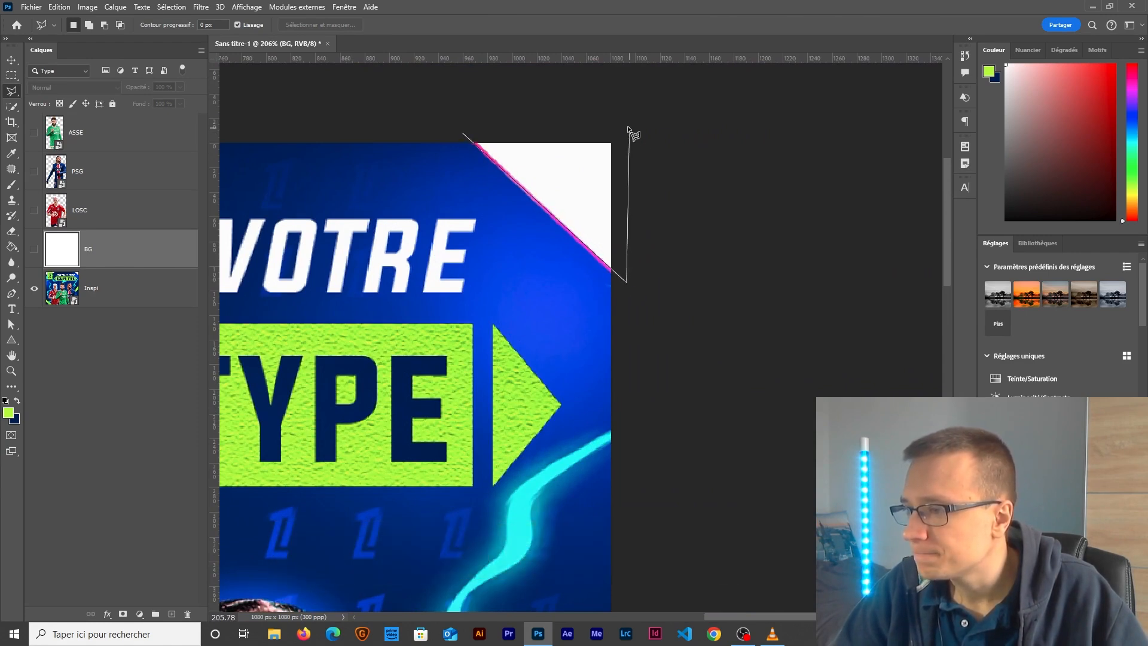
left_click(477, 130)
Step: Sample white (#FFFFFF) from the poster and fill the selected corner triangle with it on a new layer
scroll(568, 262, "down", 5)
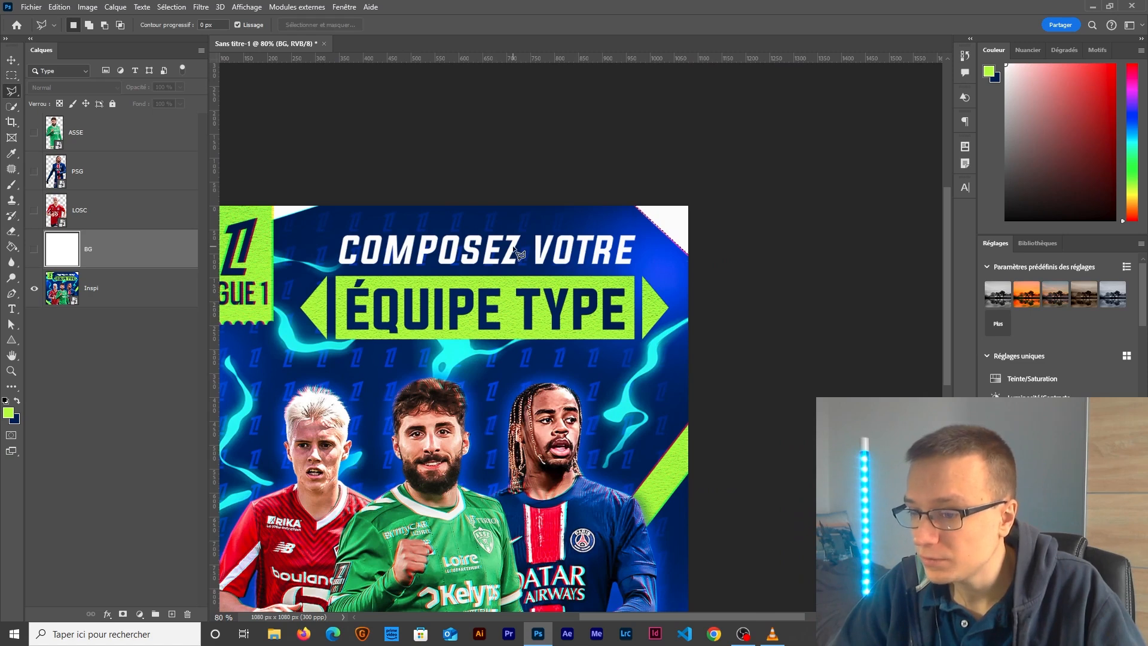
key("i")
left_click(666, 219)
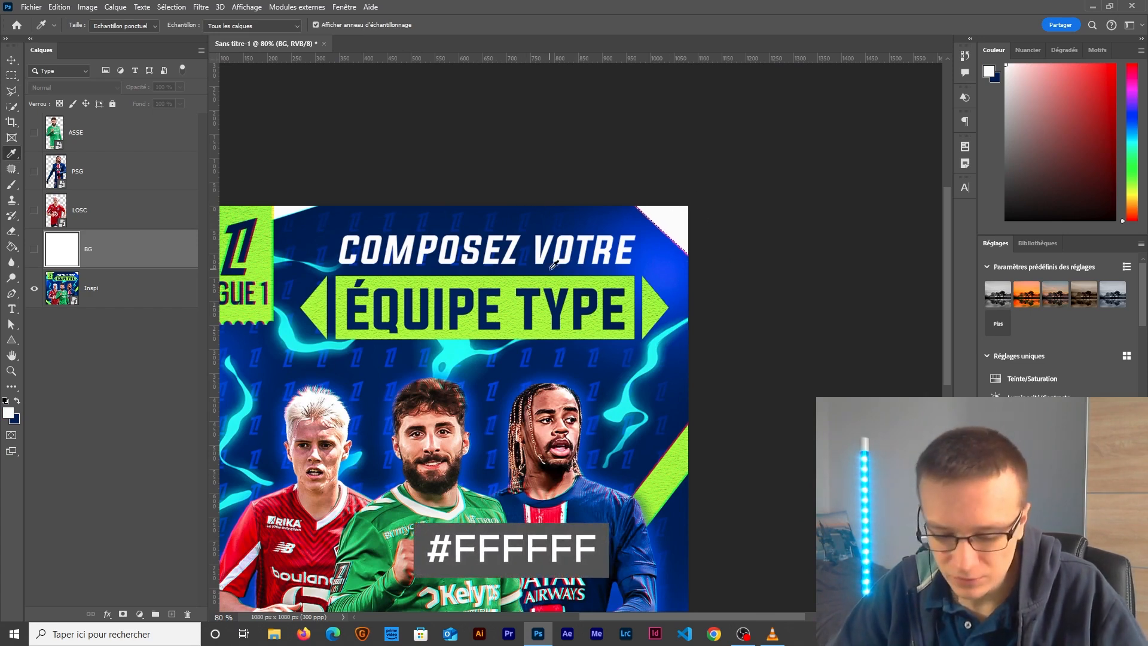
key("g")
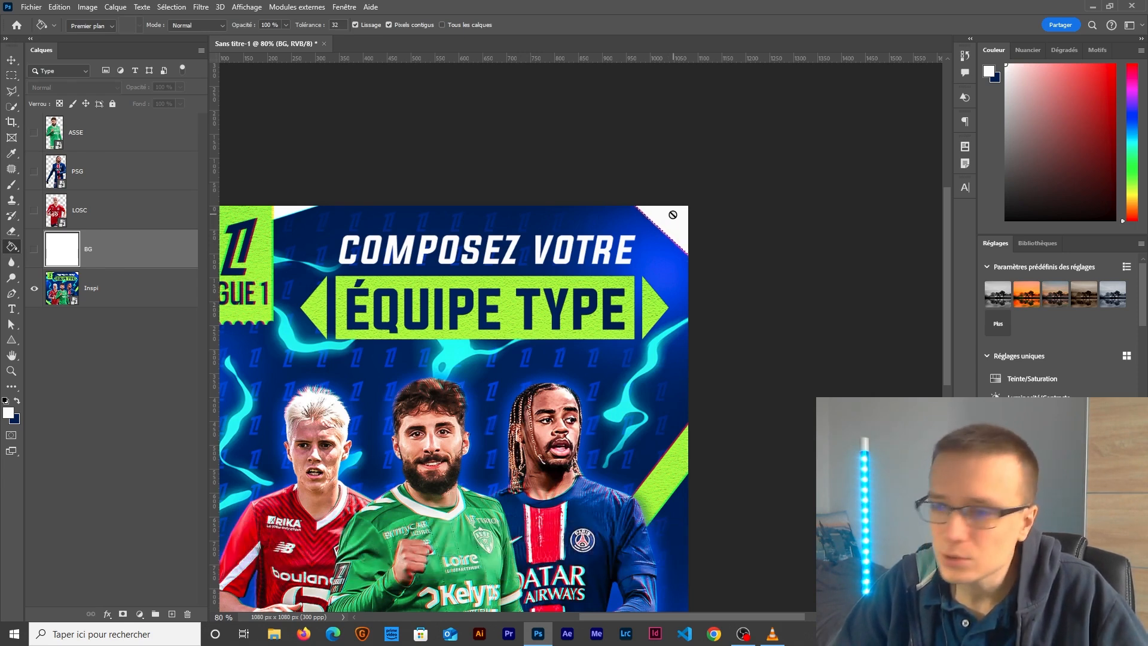
left_click(173, 616)
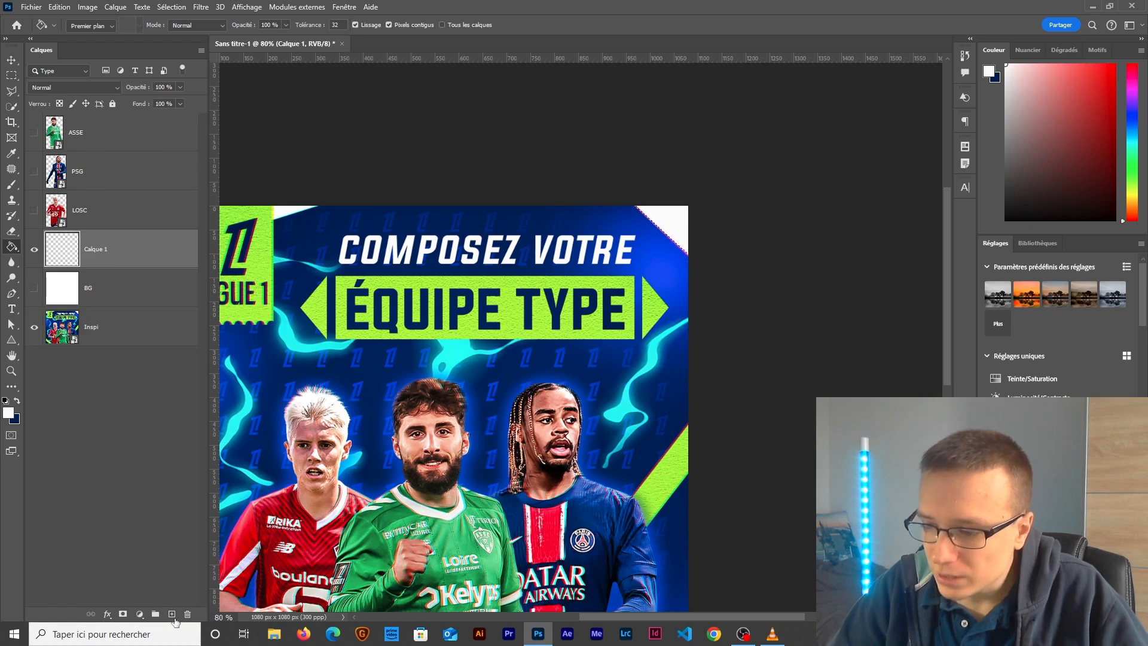
left_click(664, 215)
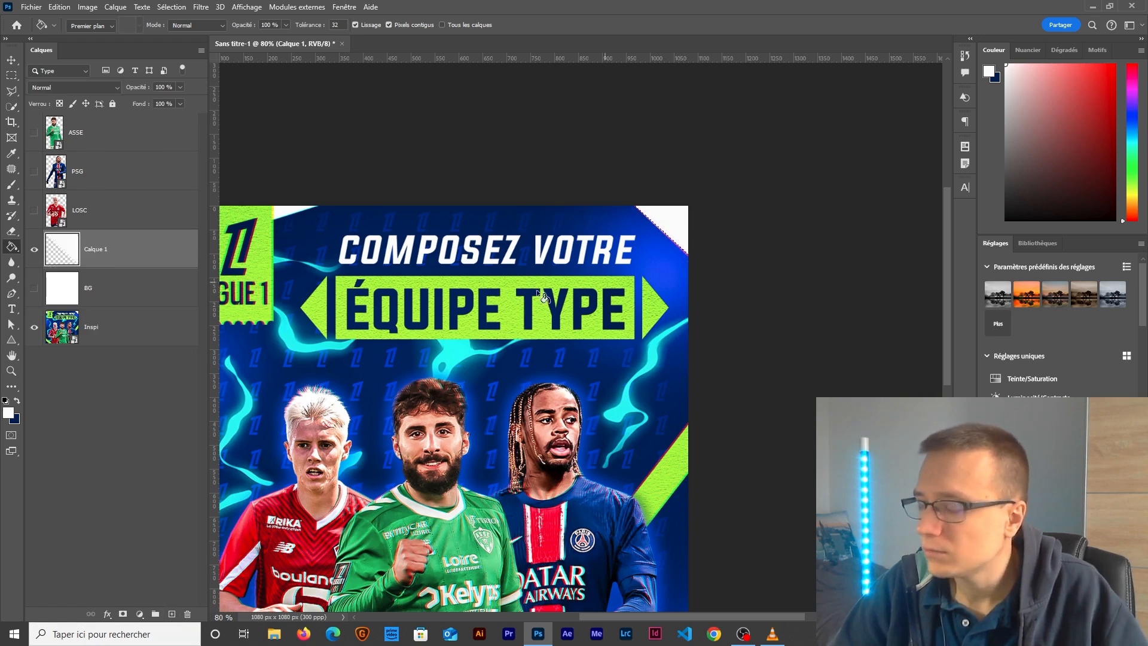
Step: Select the white triangle in the poster's upper-left corner, extending under the Ligue 1 badge, fill it with white and deselect
left_click_drag(399, 336, 613, 317)
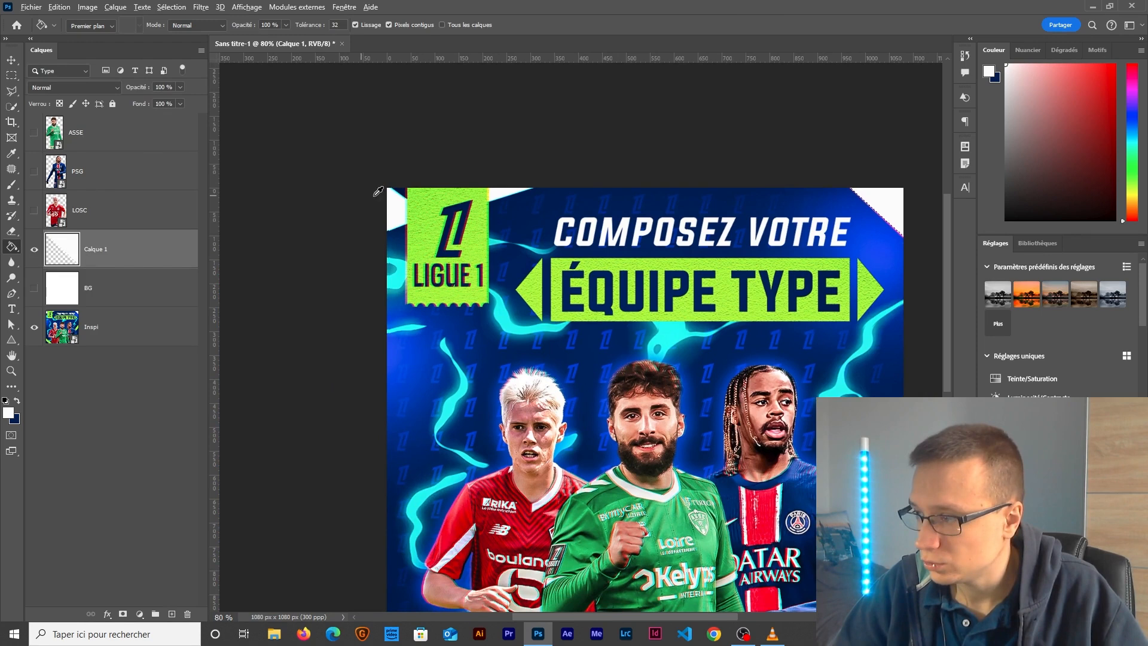
scroll(402, 209, "up", 6)
left_click_drag(480, 244, 188, 361)
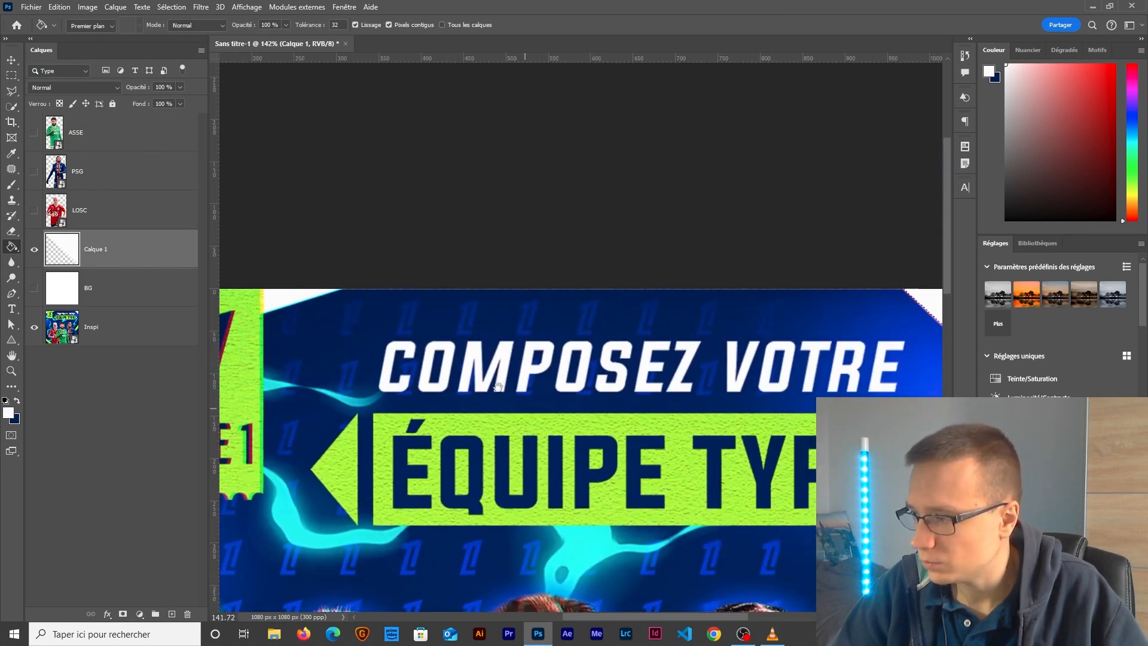
left_click_drag(525, 408, 715, 283)
left_click_drag(449, 282, 510, 291)
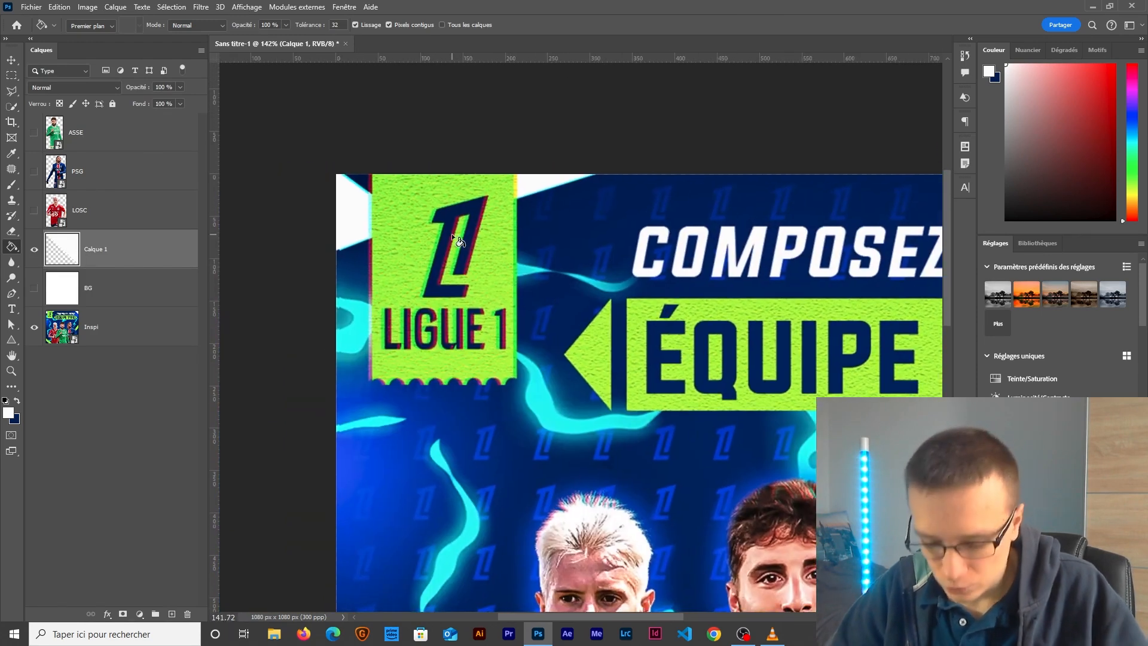
key("l")
left_click(325, 260)
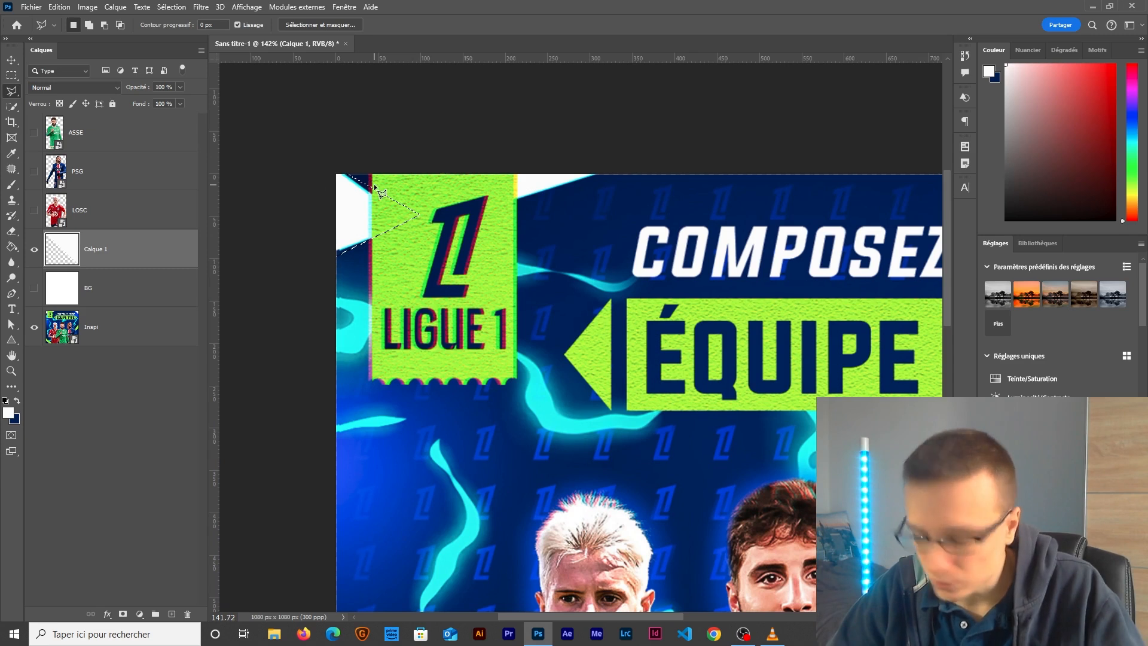
key("i")
key("g")
left_click(357, 195)
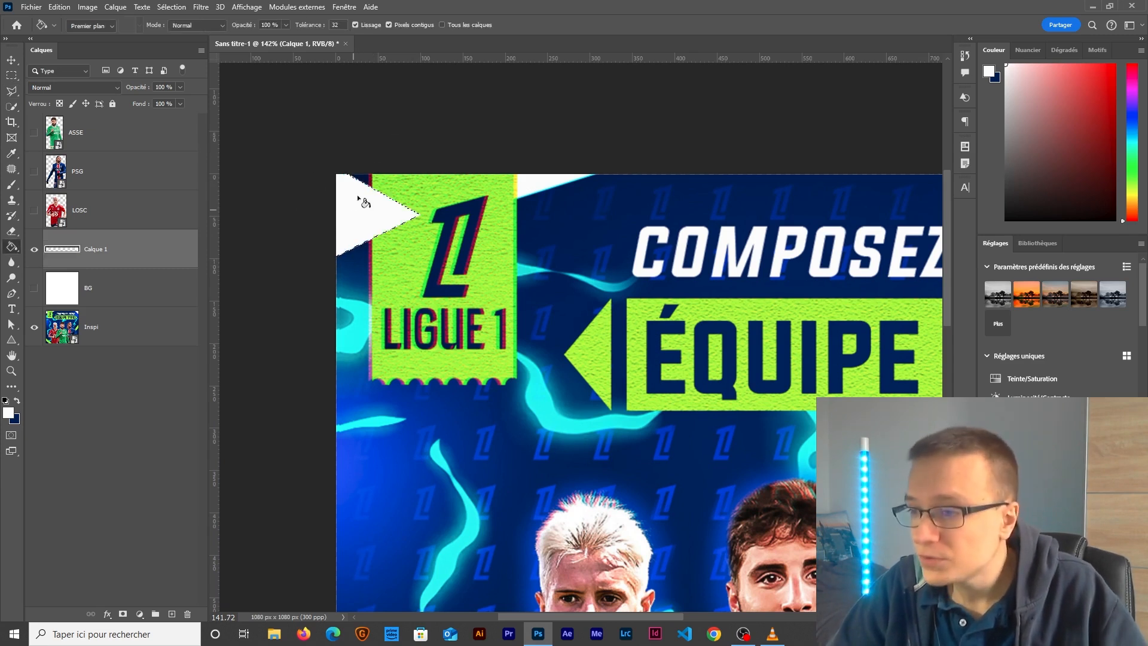
key("ctrl+d")
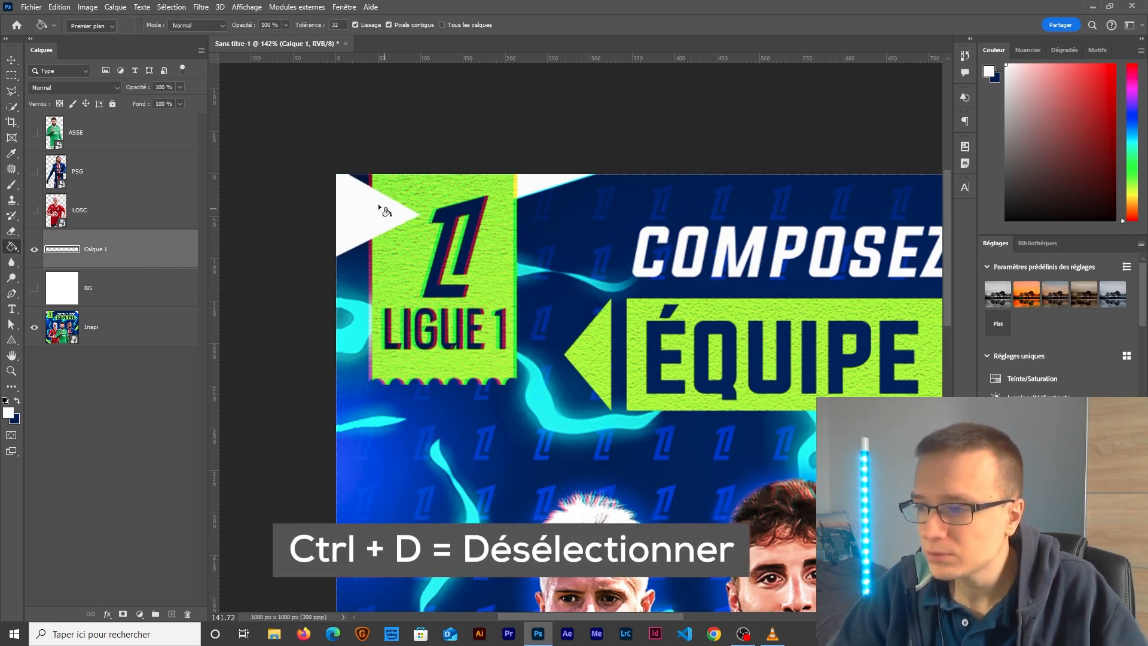
Step: Select the white wedge just right of the Ligue 1 badge with the Polygonal Lasso, fill it with white and deselect
key("l")
left_click(483, 163)
left_click(490, 211)
left_click(613, 168)
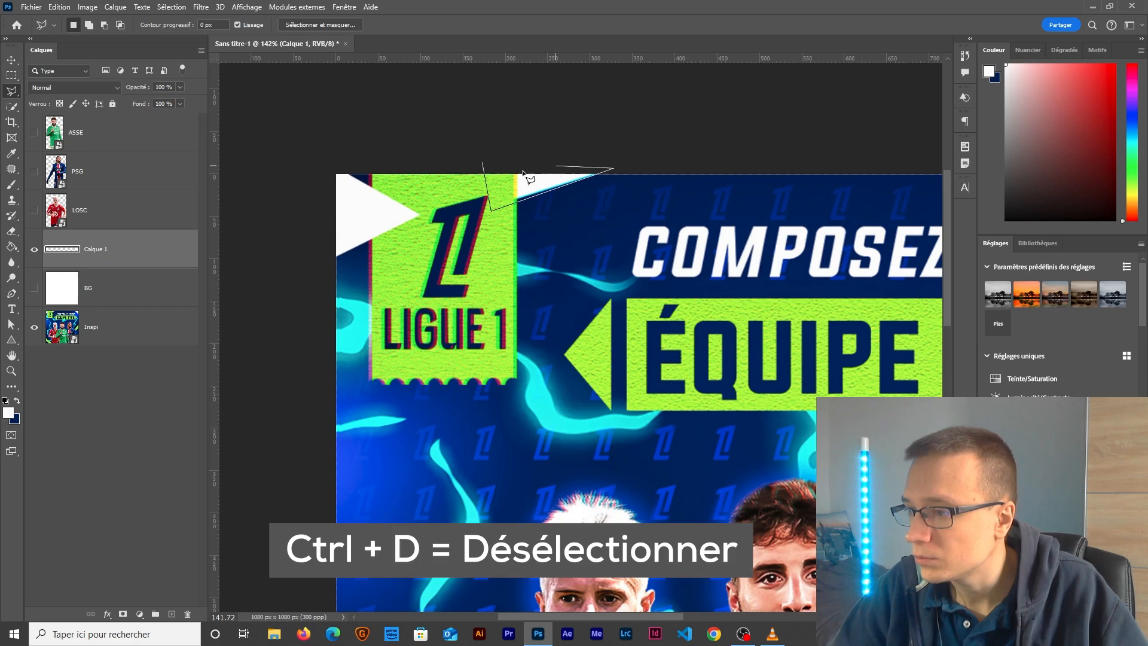
double_click(556, 149)
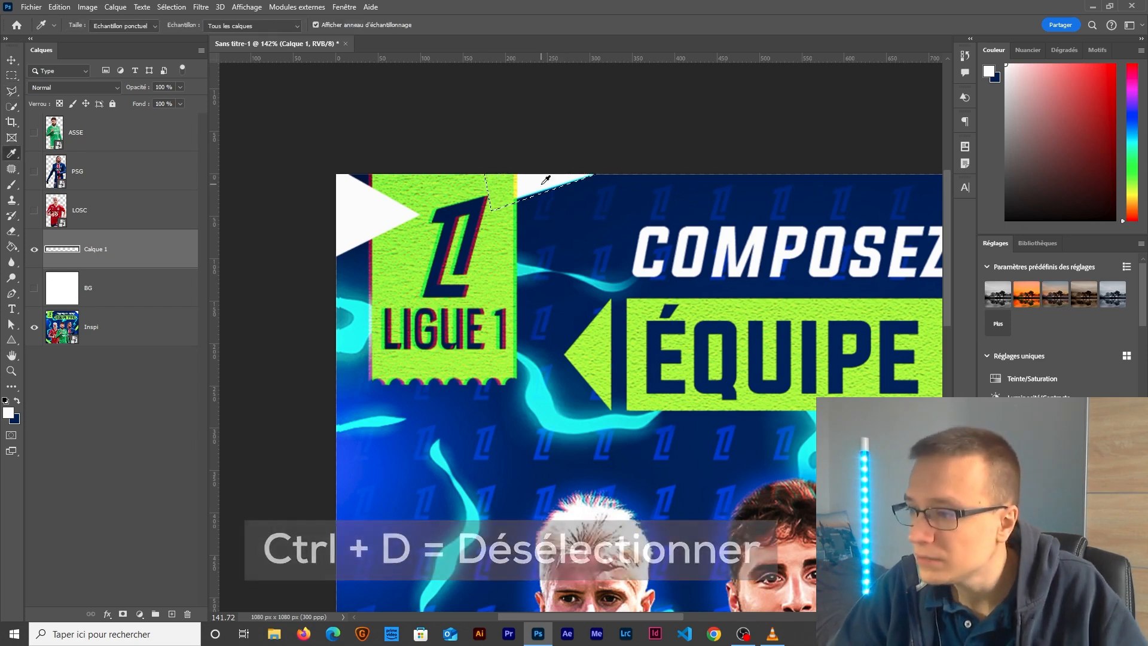
key("g")
left_click(529, 183)
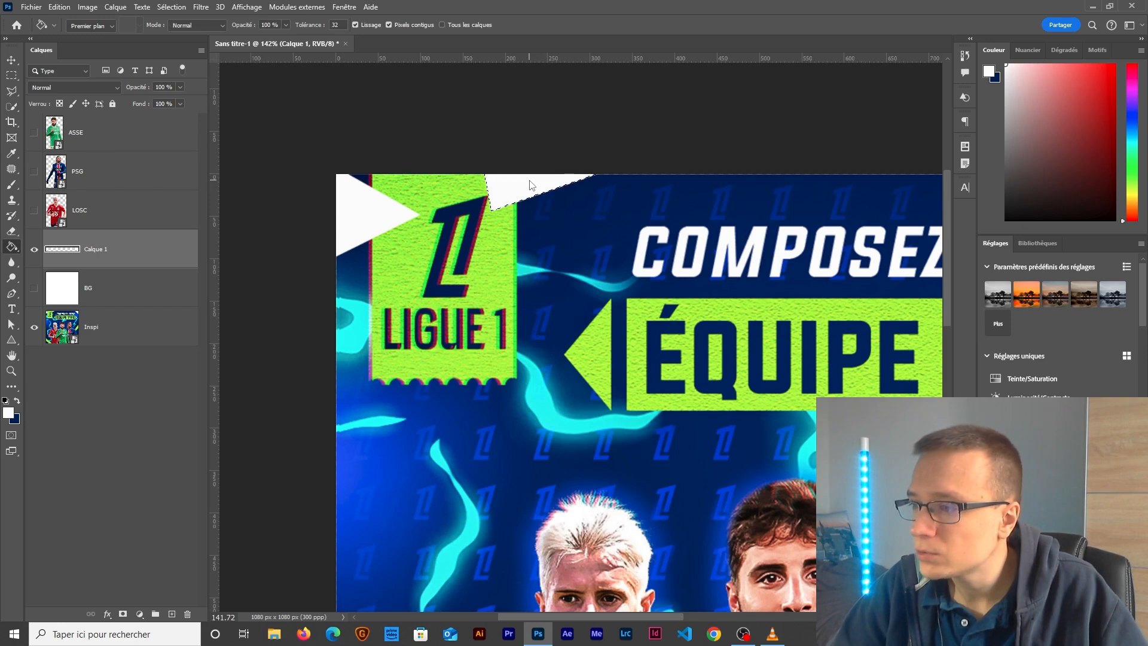
left_click(170, 8)
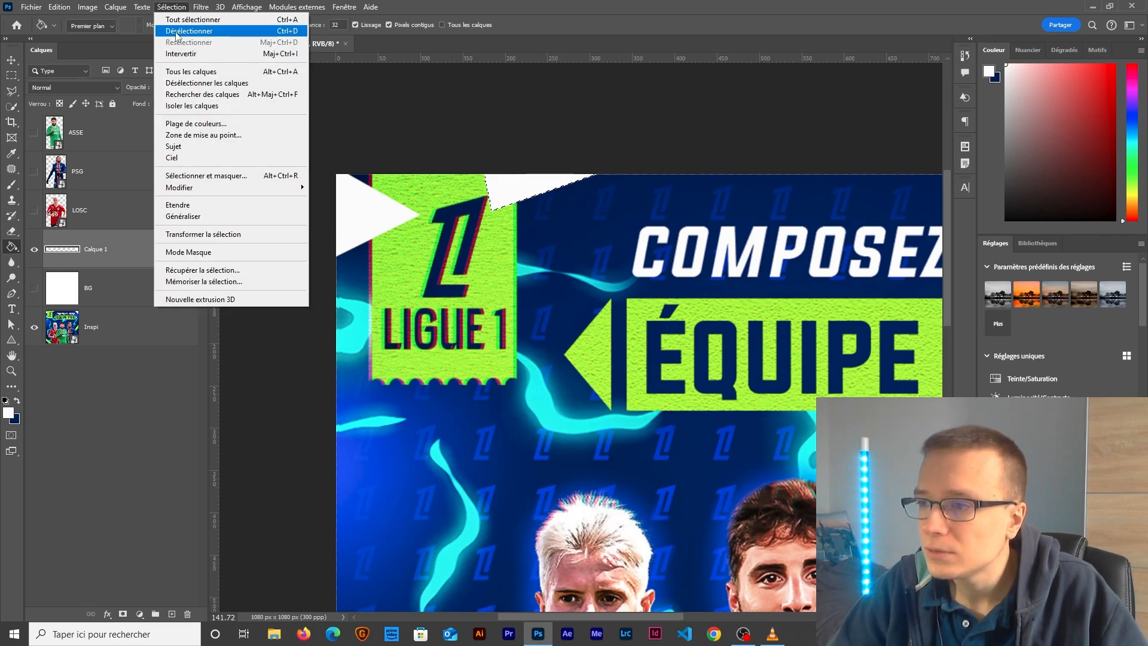
left_click(176, 31)
Step: Rename the layer holding the white corner shapes as Formes_Blanches
scroll(470, 292, "down", 3)
left_click_drag(568, 341, 409, 234)
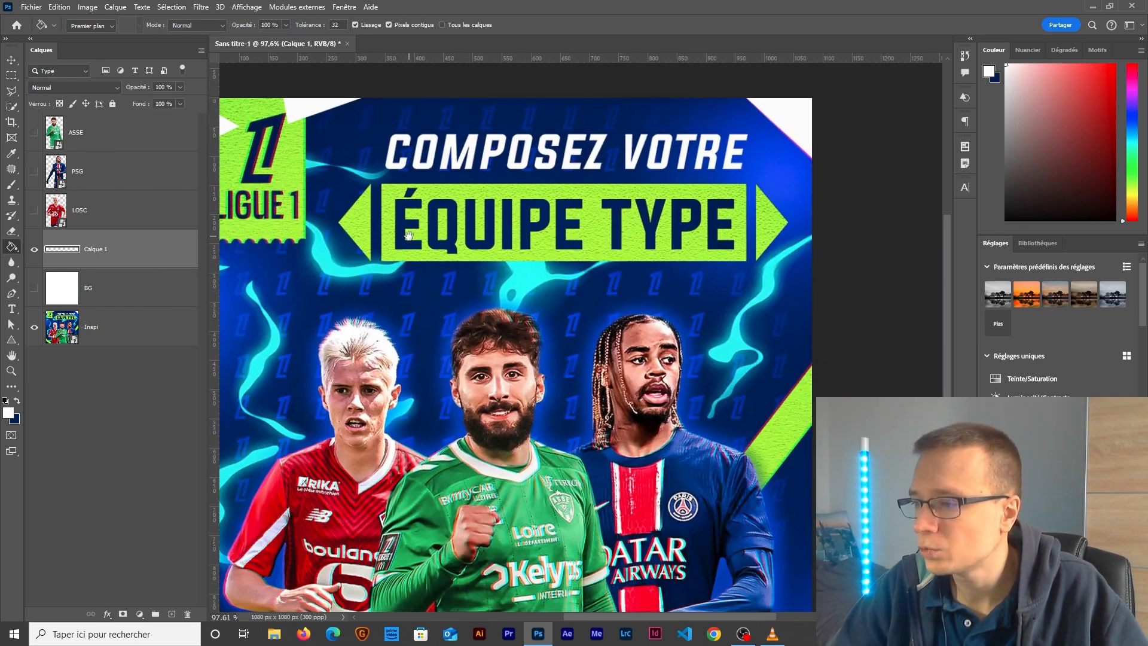
scroll(486, 285, "down", 3)
left_click_drag(486, 285, 514, 242)
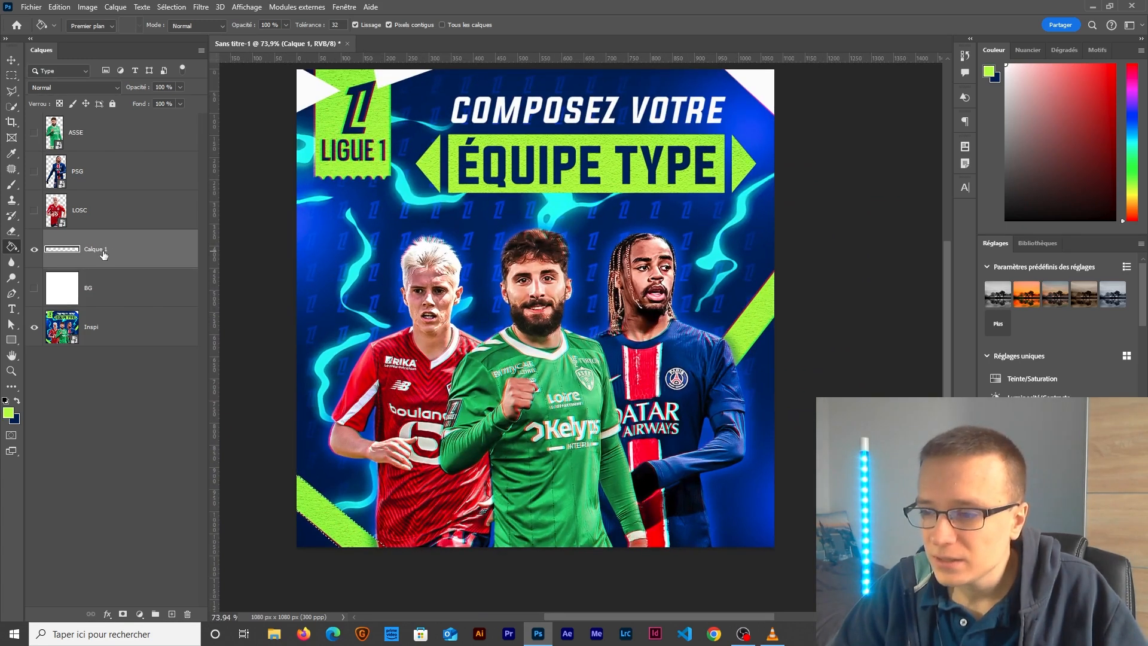
type("Formes ")
type("Blanches")
key("Return")
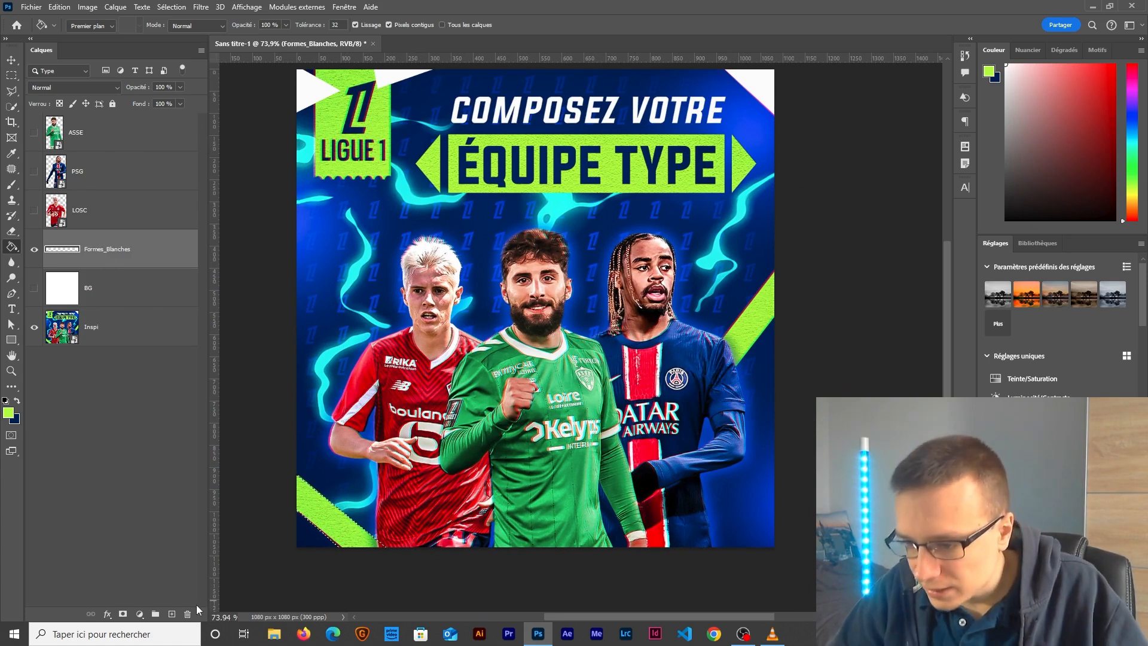
Step: Add a layer above Formes_Blanches, preview the white shapes alone, and name the new layer Forme_Verte
left_click(172, 614)
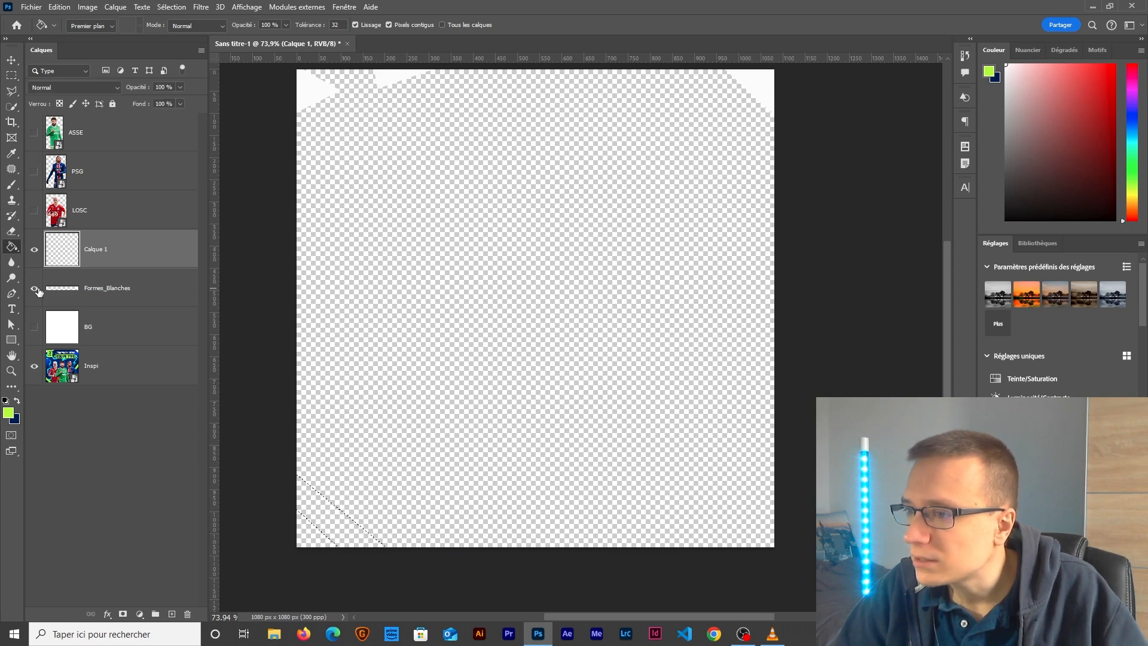
left_click(34, 289, "alt")
left_click(35, 290, "alt")
left_click(35, 290, "alt")
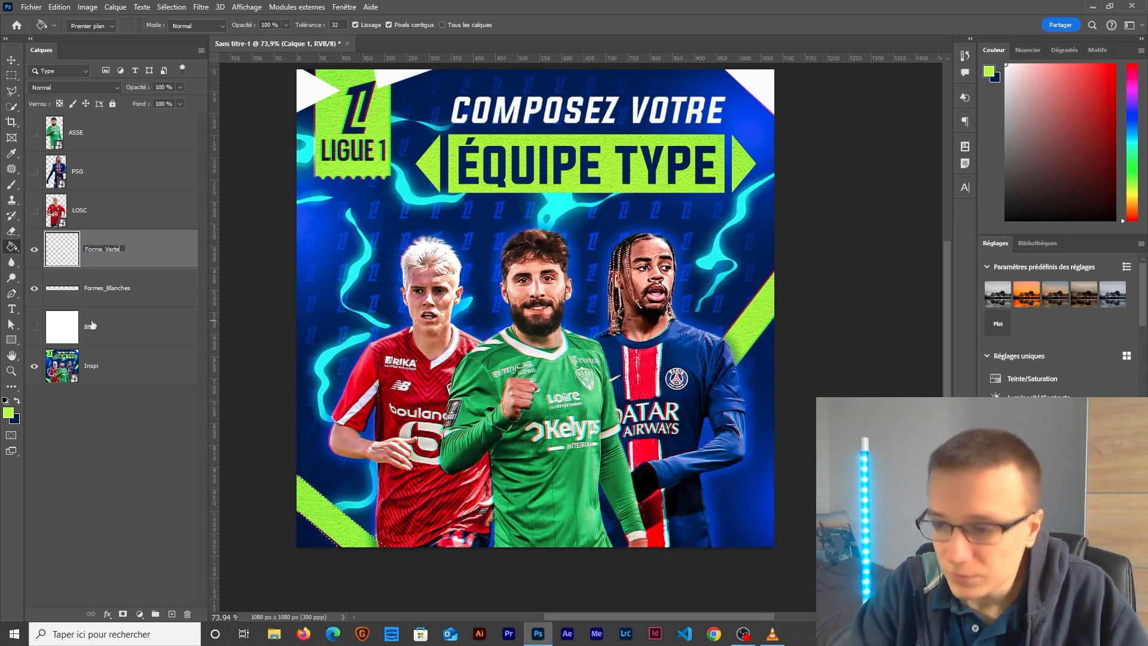
key("Return")
Step: Outline the green diagonal band in the poster's lower-left corner with the Polygonal Lasso, removing and redrawing a misplaced point
scroll(387, 515, "up", 5)
key("l")
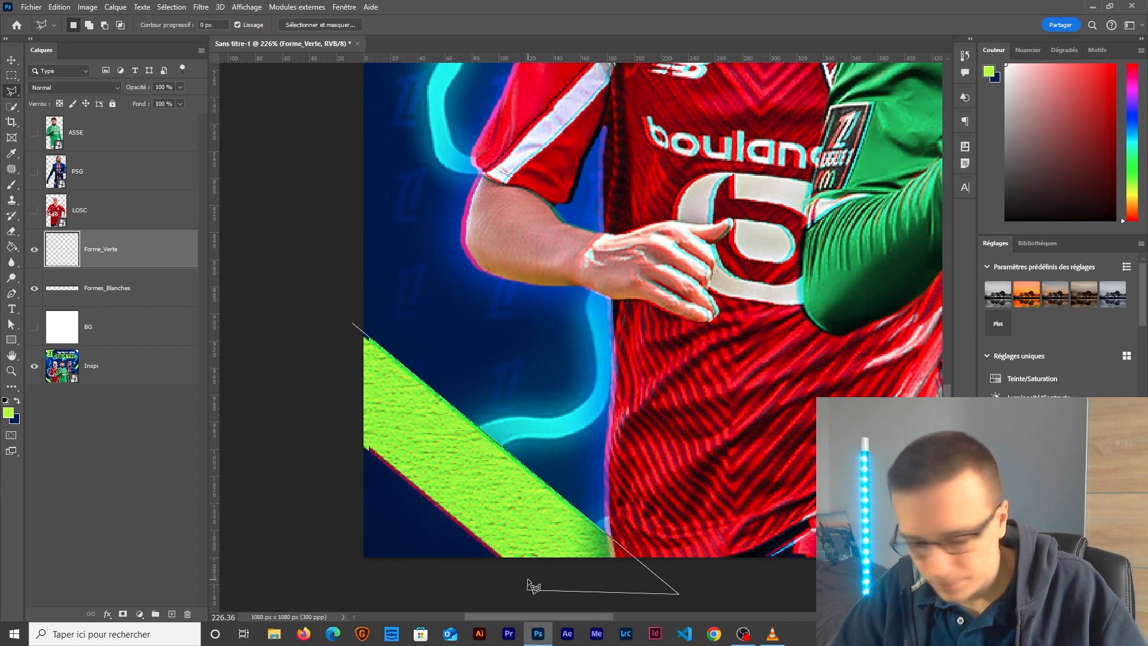
key("Delete")
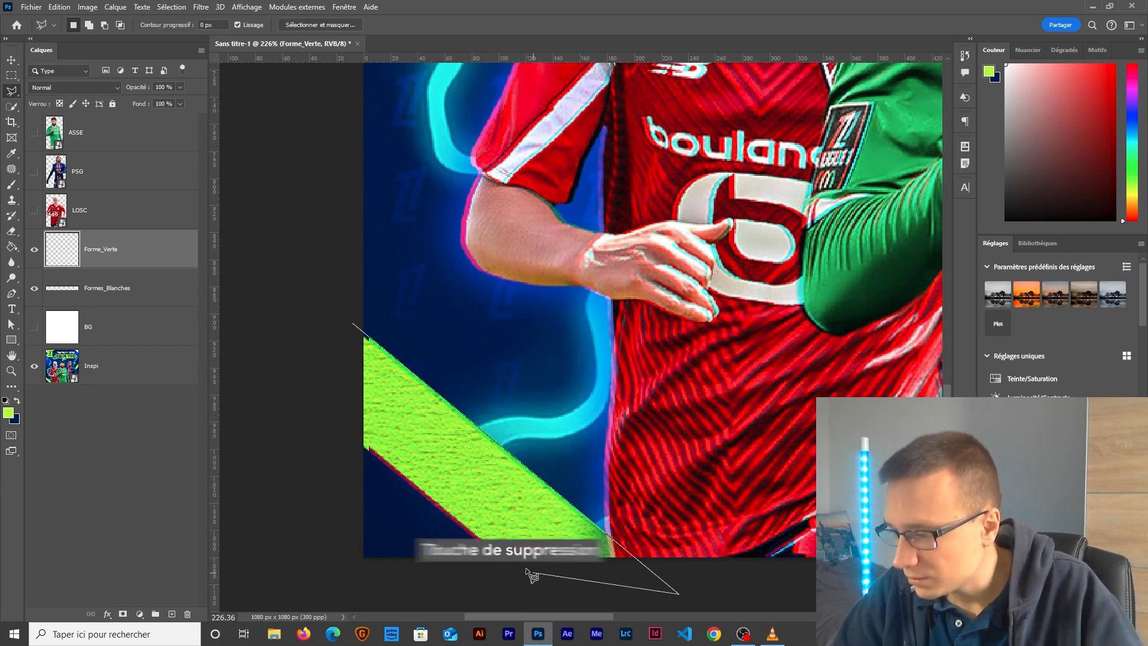
left_click(529, 574)
left_click(334, 418)
left_click(341, 353)
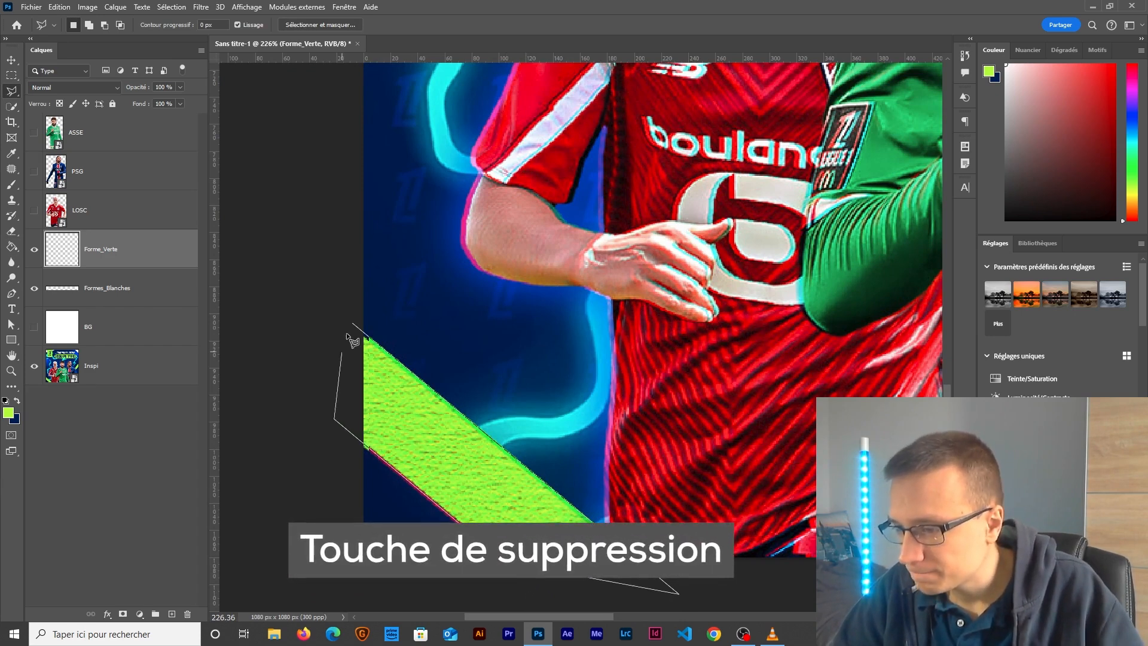
left_click(352, 328)
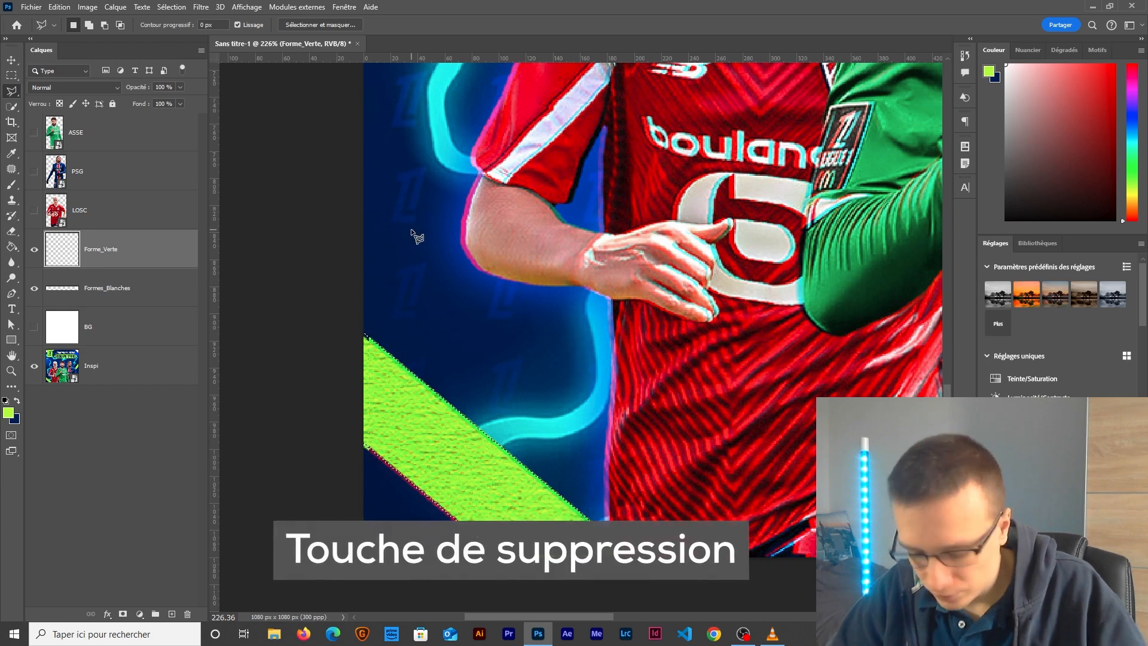
Step: Check the lime green foreground color's hex code in the Color Picker without changing it
left_click(12, 412)
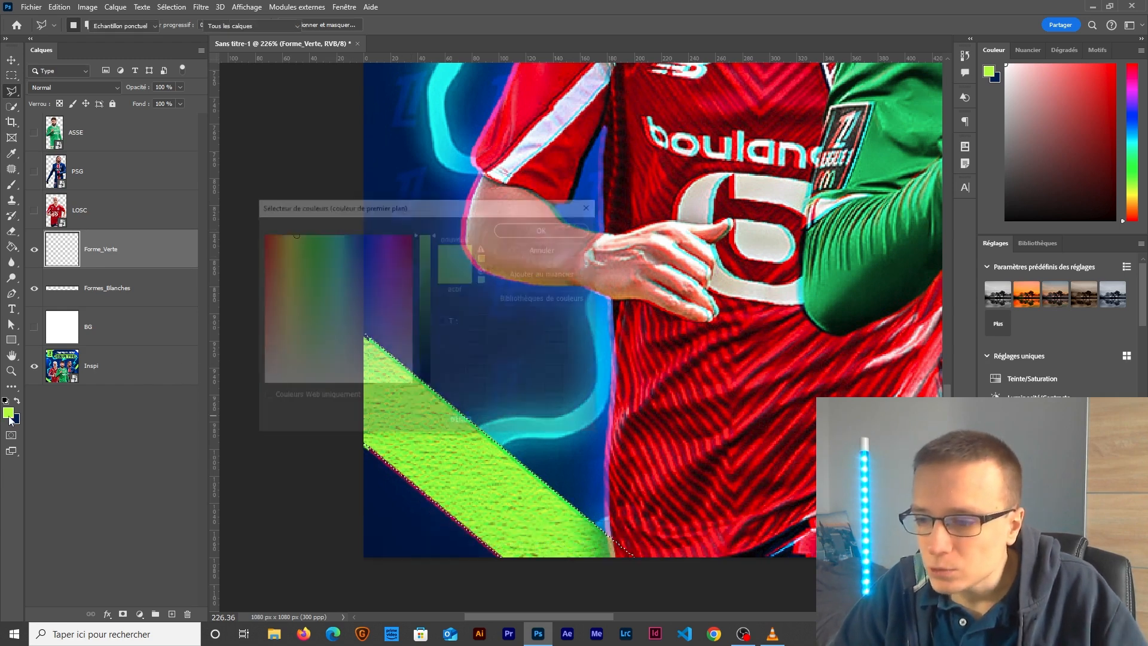
double_click(458, 424)
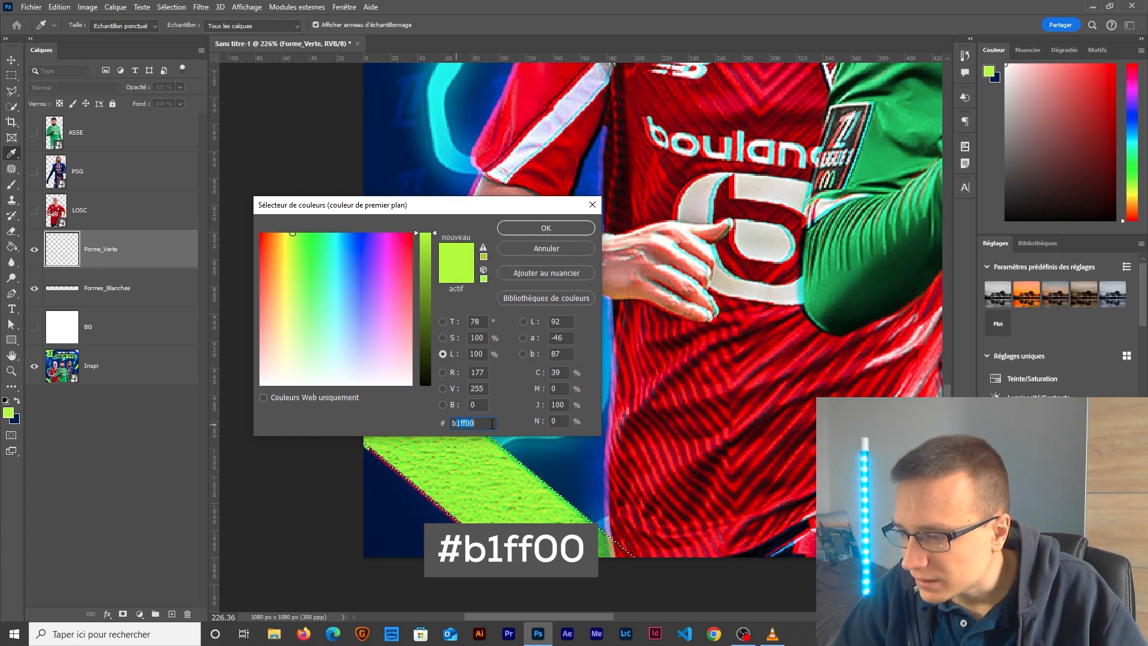
left_click(543, 248)
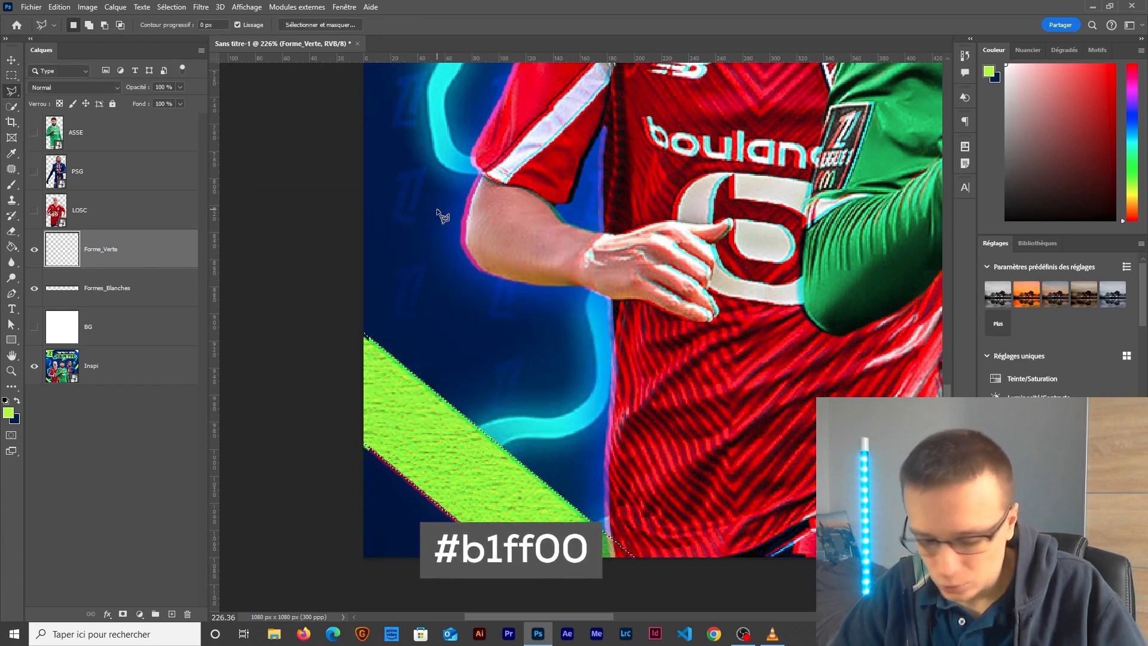
Step: Fill the selected lower-left band with lime green #b1ff00 on the Forme_Verte layer and deselect
left_click(397, 421)
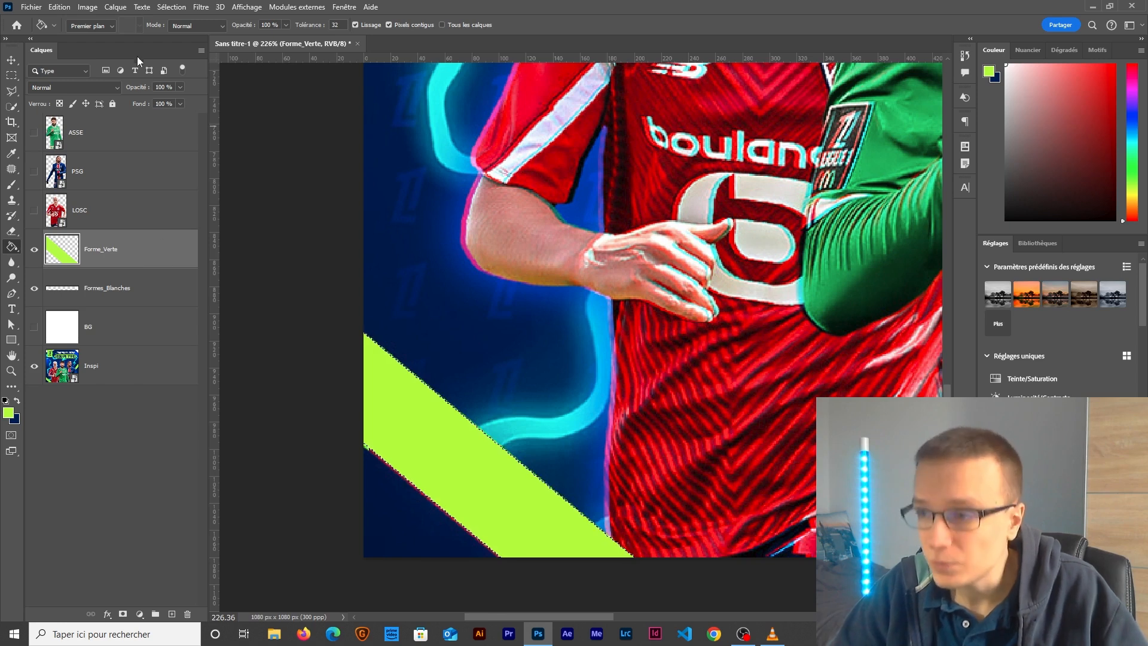
left_click(172, 7)
left_click(179, 33)
scroll(449, 401, "down", 3)
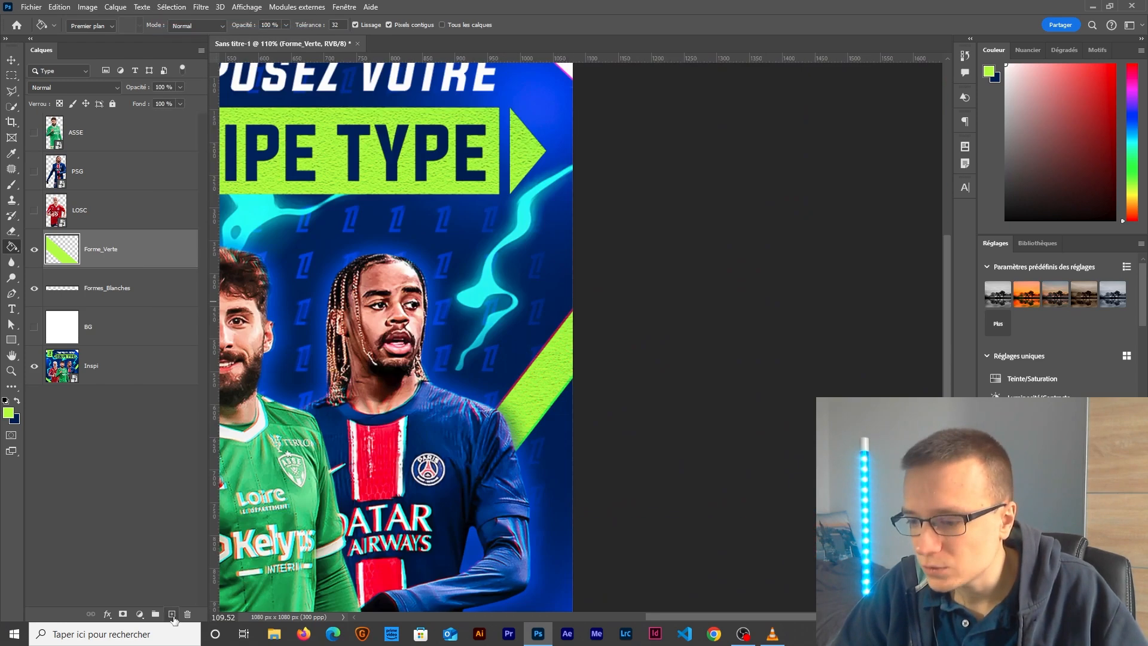
Step: Add a new layer above Forme_Verte and name it Forme_Verte_02
left_click(172, 614)
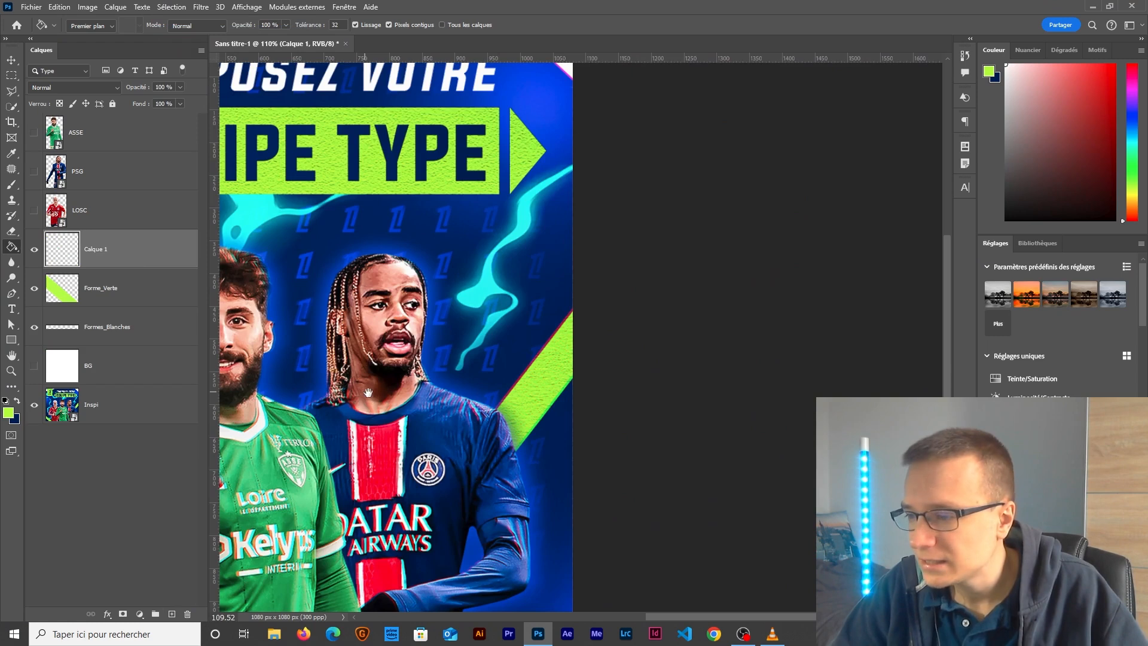
left_click_drag(368, 393, 529, 392)
type("Forme")
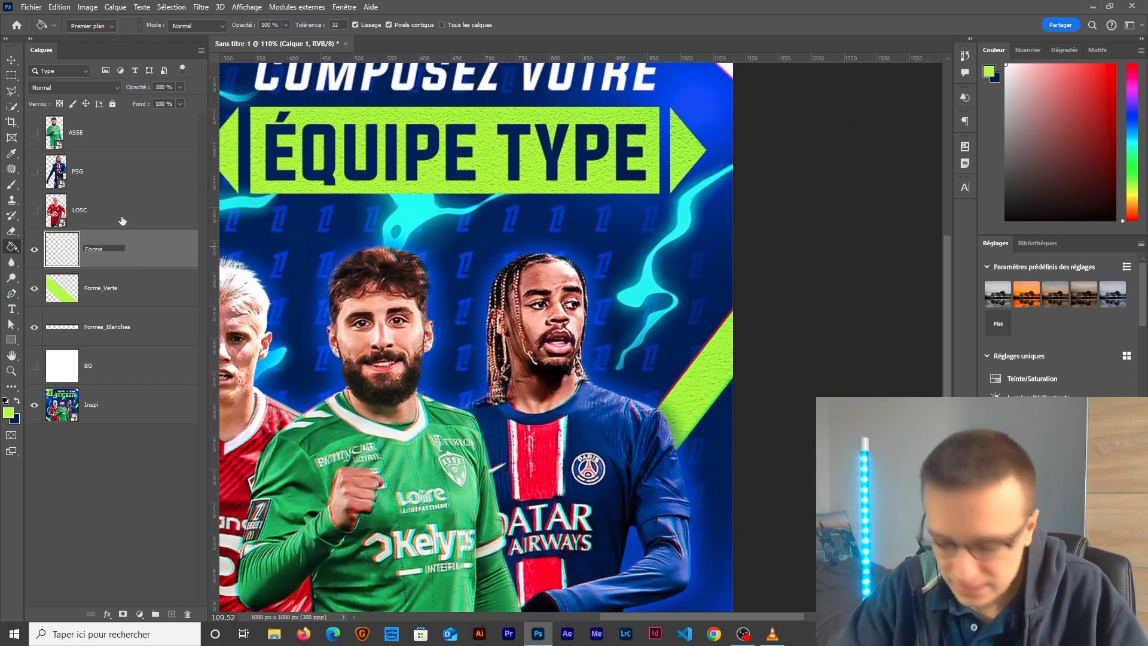
type("_Verte_02")
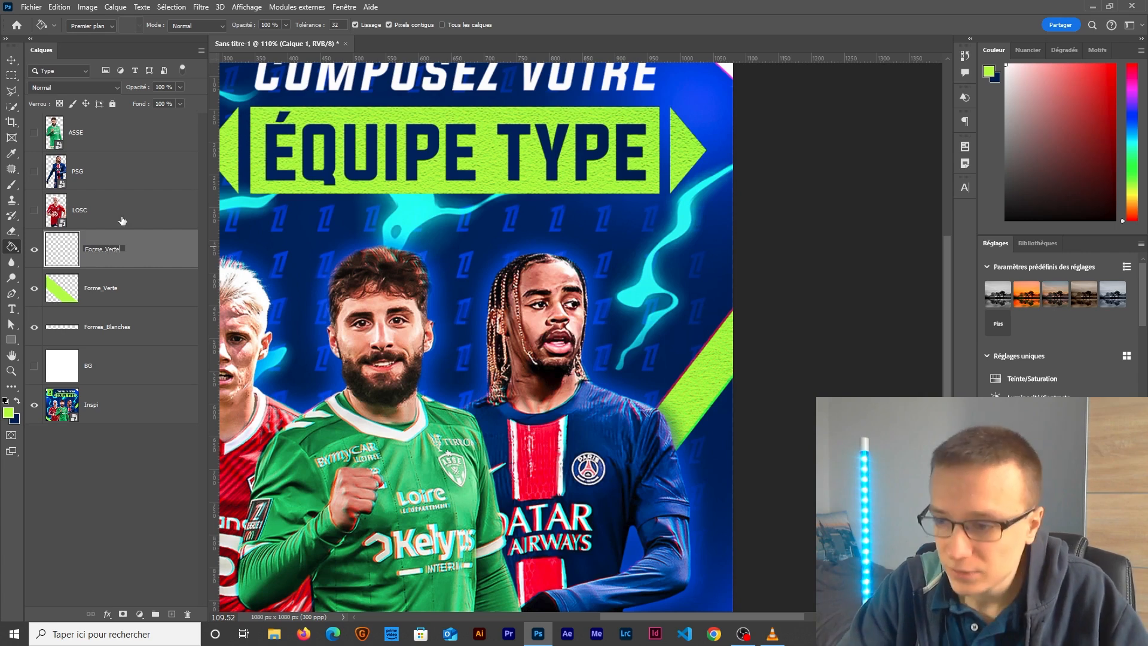
key("Return")
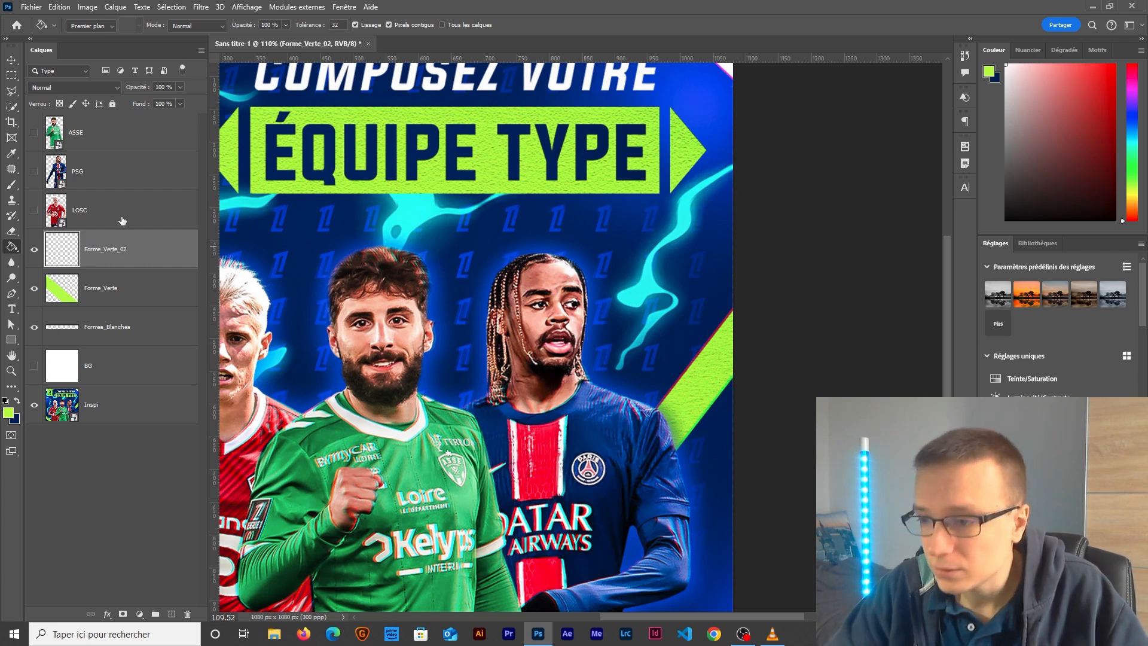
Step: Outline the green diagonal band at the poster's right edge with the Polygonal Lasso
scroll(707, 418, "up", 1)
left_click_drag(726, 417, 560, 453)
scroll(560, 453, "up", 3)
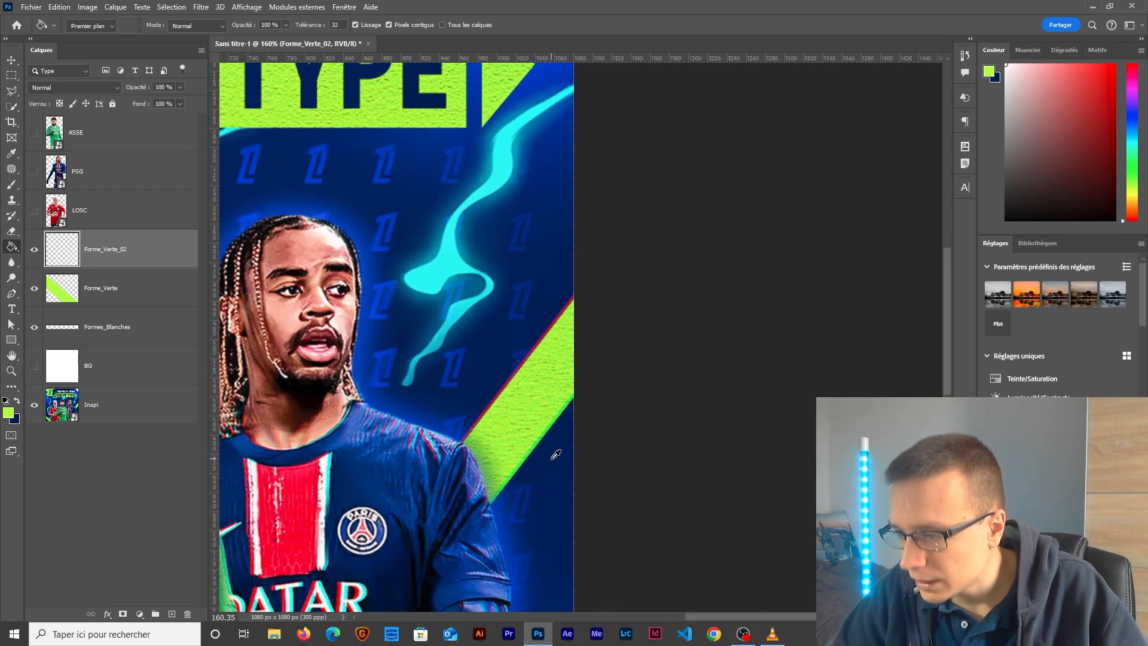
key("l")
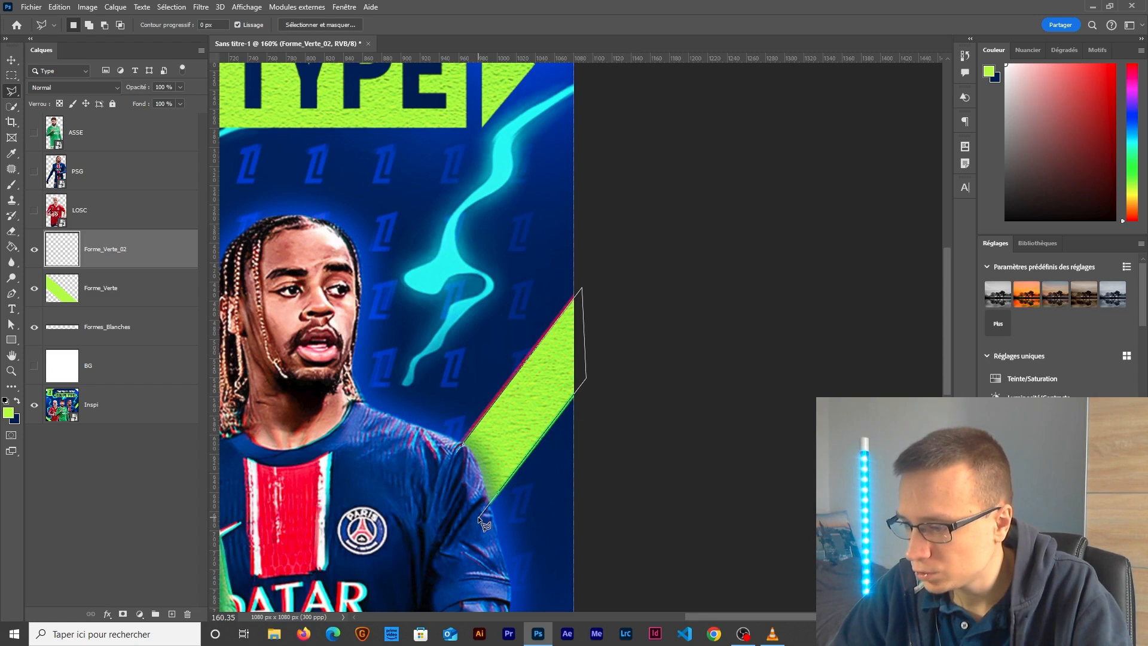
left_click(458, 454)
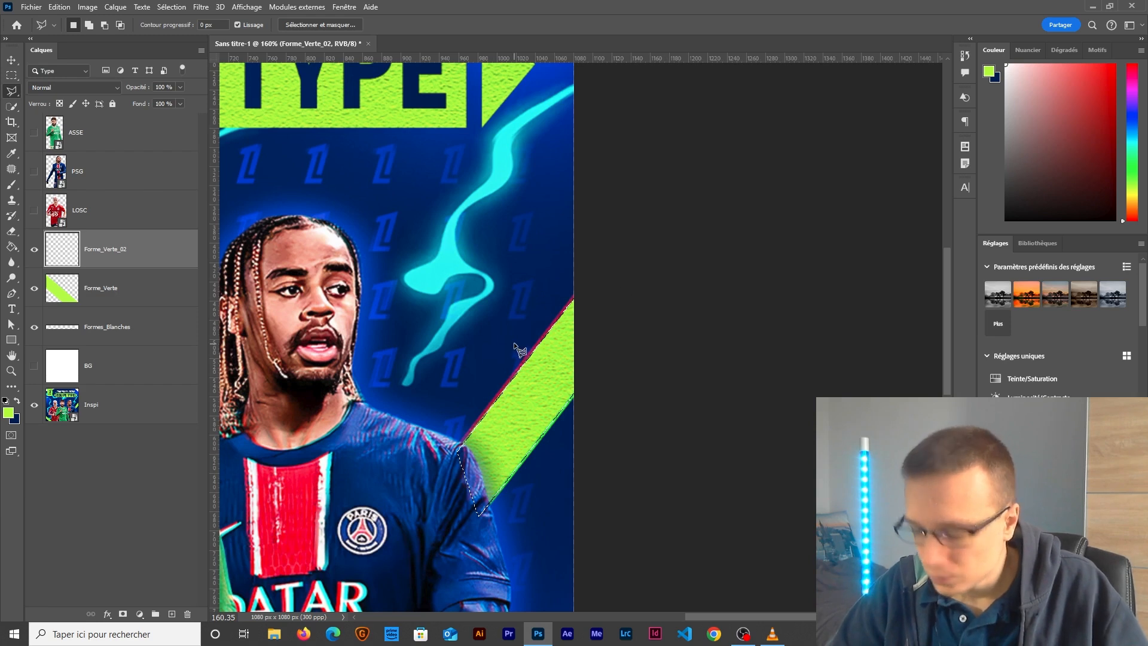
Step: Fill the selected right-edge band with the lime green foreground color on Forme_Verte_02 and deselect
key("g")
left_click(530, 413)
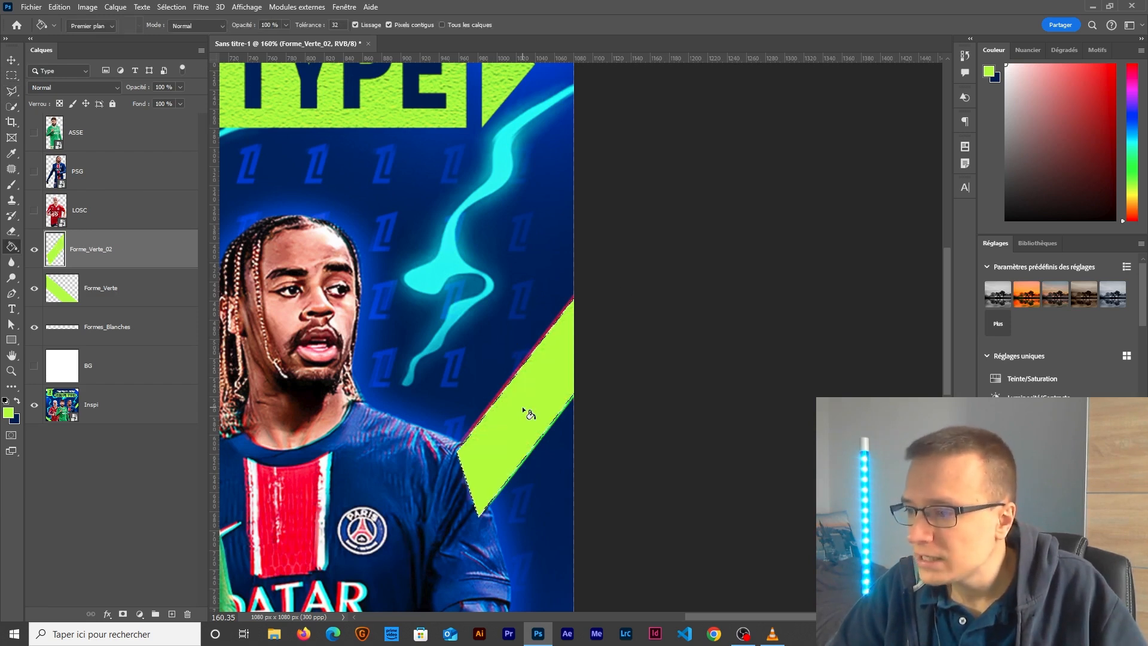
key("ctrl+d")
scroll(470, 359, "down", 6)
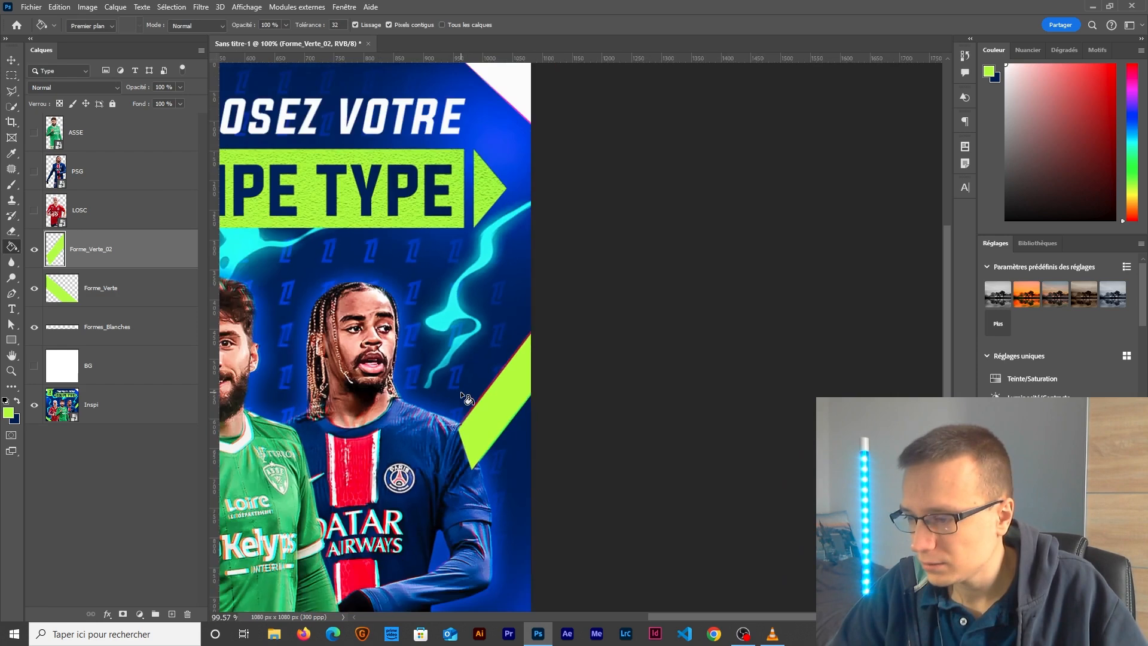
Step: Move the Forme_Verte layer to the top of the layer stack, above ASSE
scroll(562, 435, "up", 1)
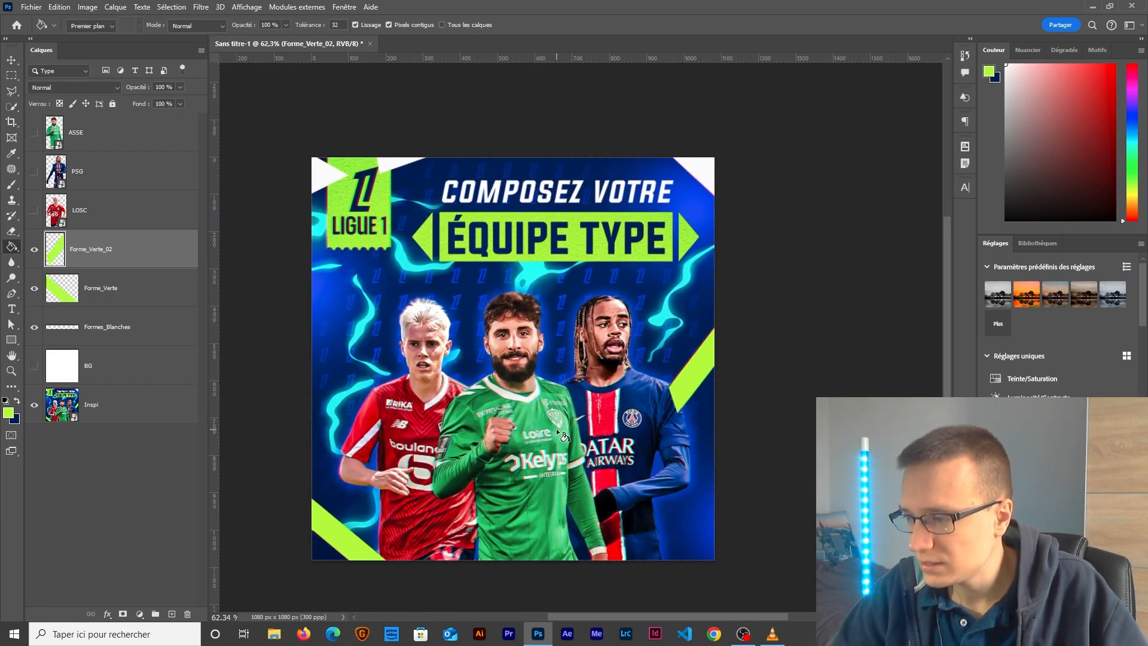
left_click_drag(159, 264, 150, 117)
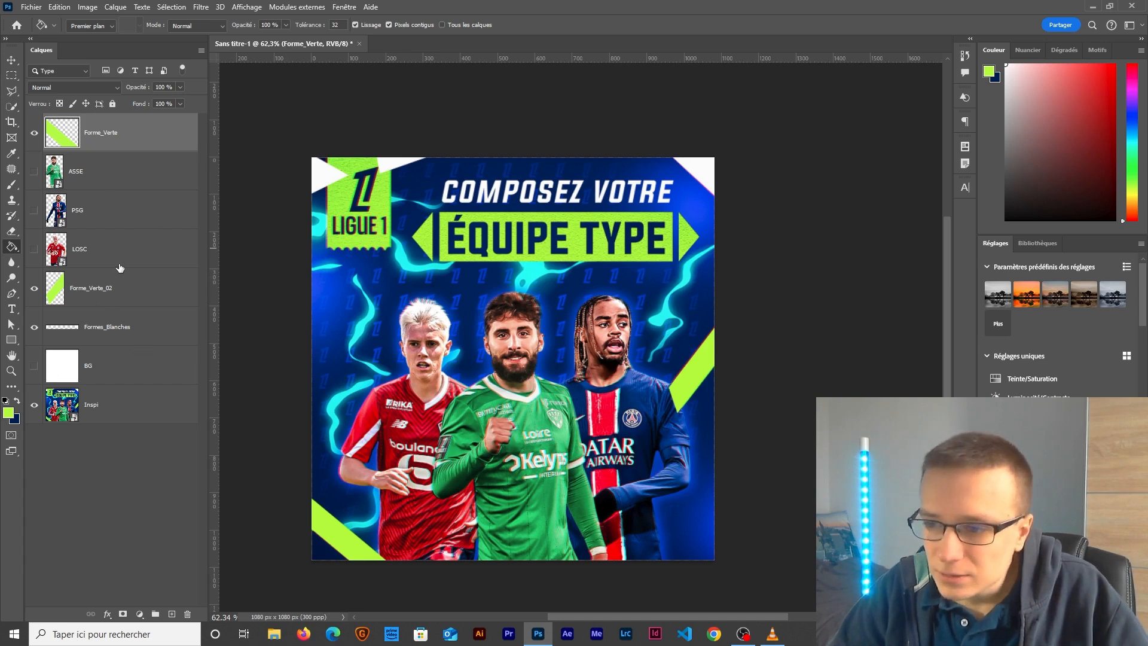
Step: Draw a lime green rectangle about 172 × 258 px over the Ligue 1 badge in the poster's upper-left corner
scroll(547, 226, "up", 2)
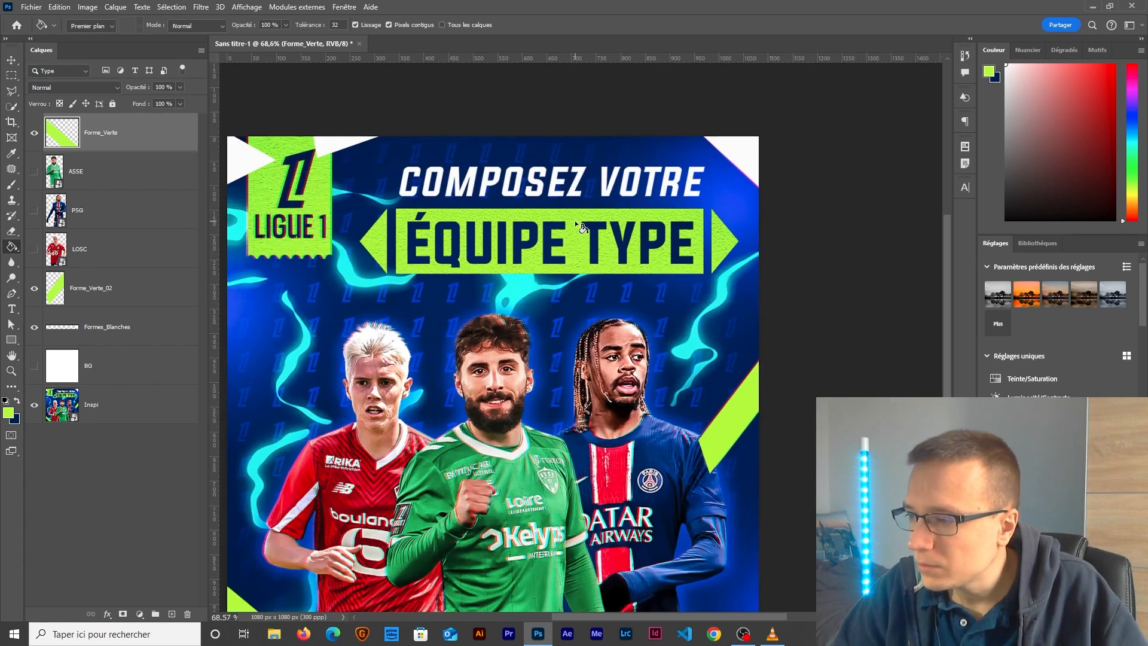
scroll(509, 339, "up", 1)
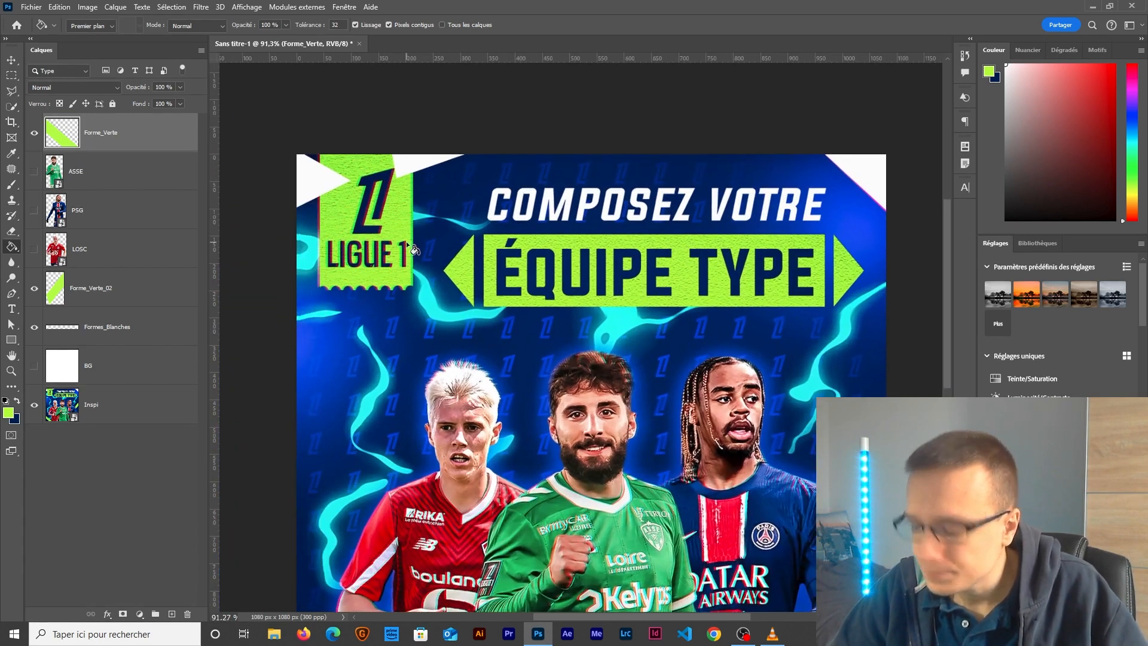
left_click(12, 340)
left_click(35, 339)
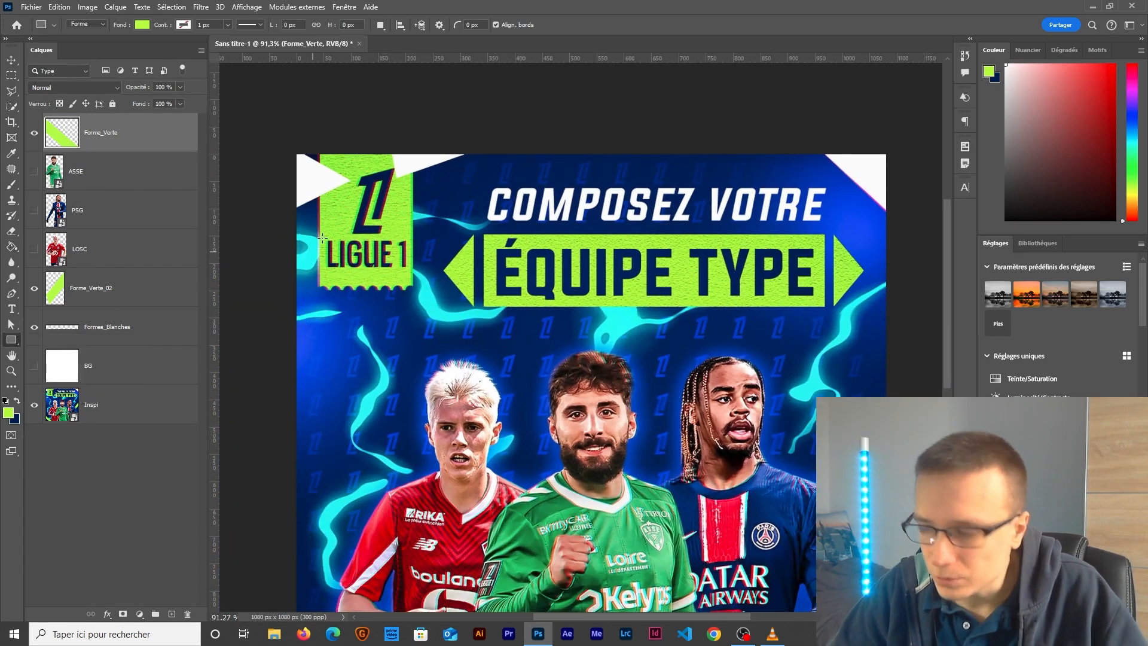
scroll(359, 214, "up", 1)
left_click_drag(311, 130, 422, 299)
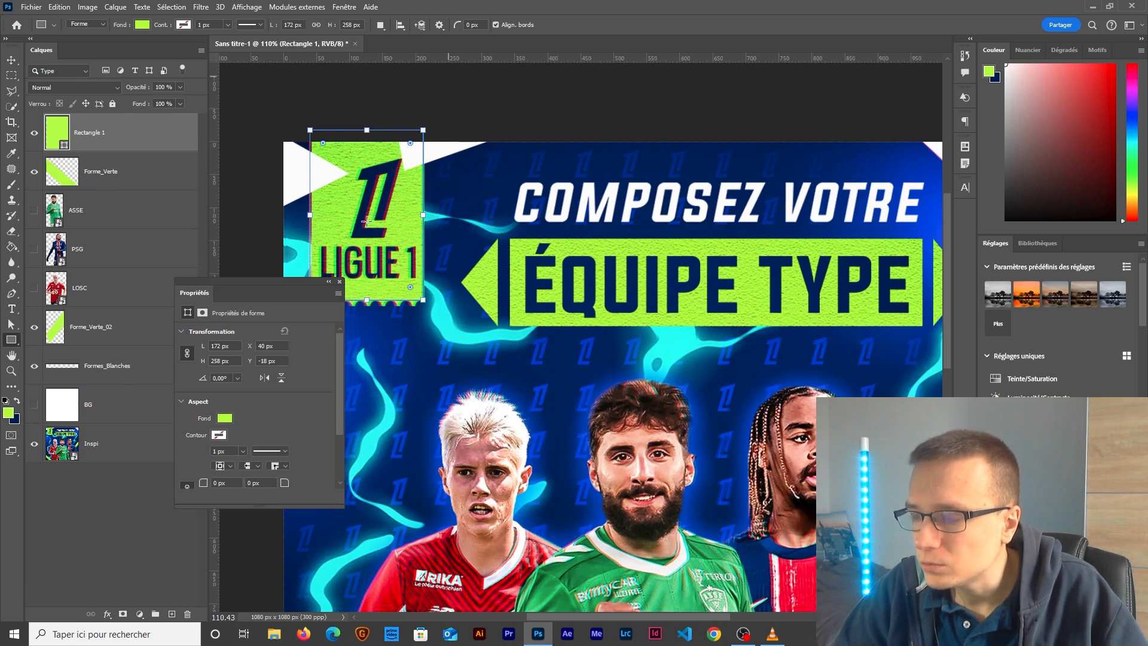
Step: Nudge the badge rectangle down to Y -8 px so it covers the badge's serrated lower edge
key("v")
left_click(391, 84)
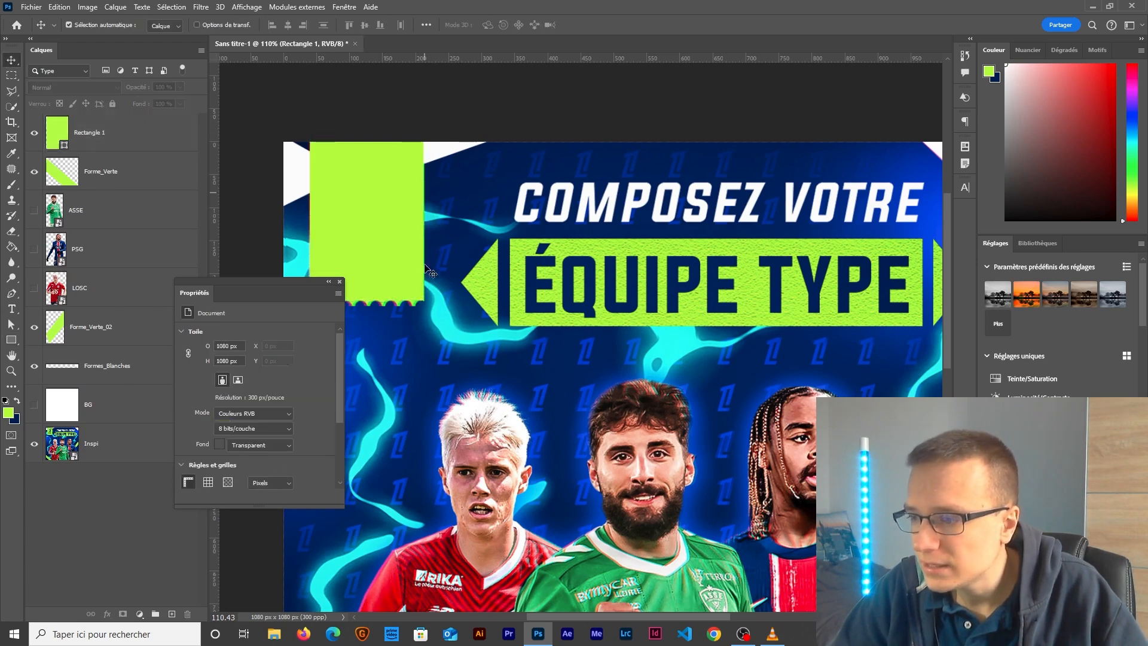
left_click(405, 250)
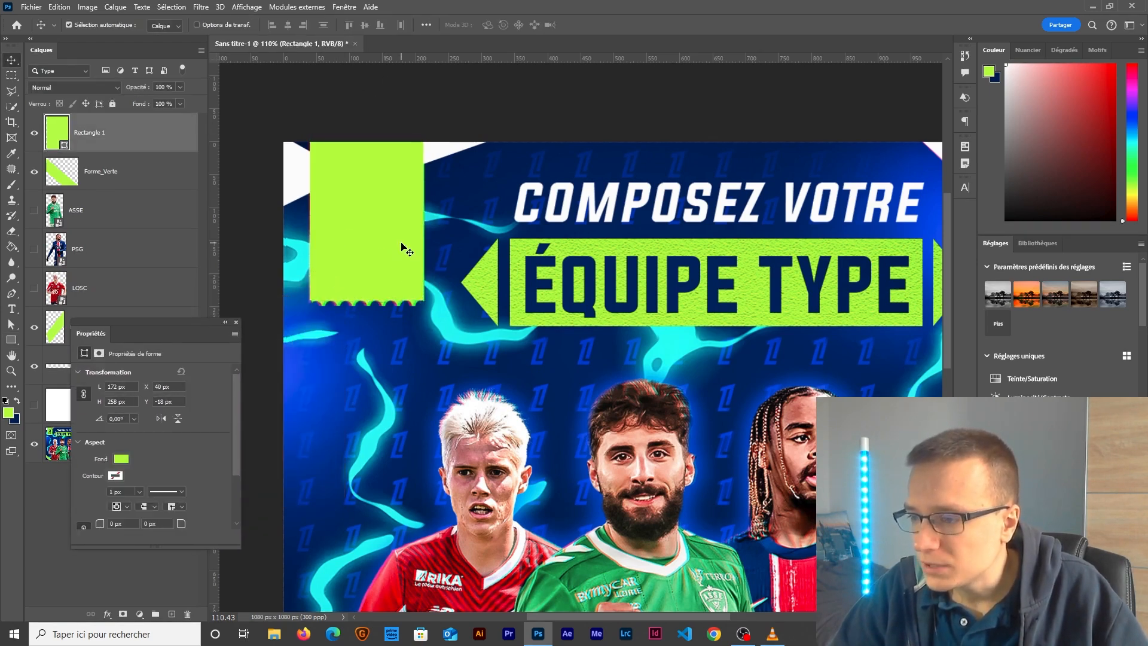
key("Down")
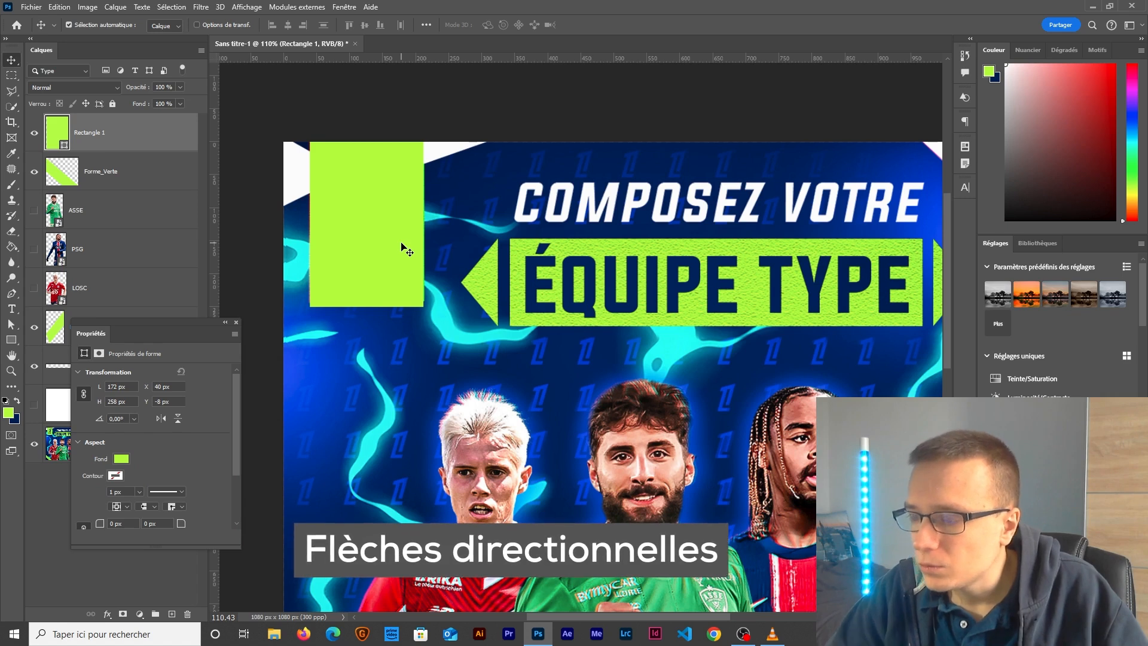
Step: Draw a lime green rectangle about 623 × 131 px over the ÉQUIPE TYPE banner and deselect it
scroll(410, 250, "down", 2)
left_click_drag(581, 346, 449, 336)
scroll(449, 337, "up", 2)
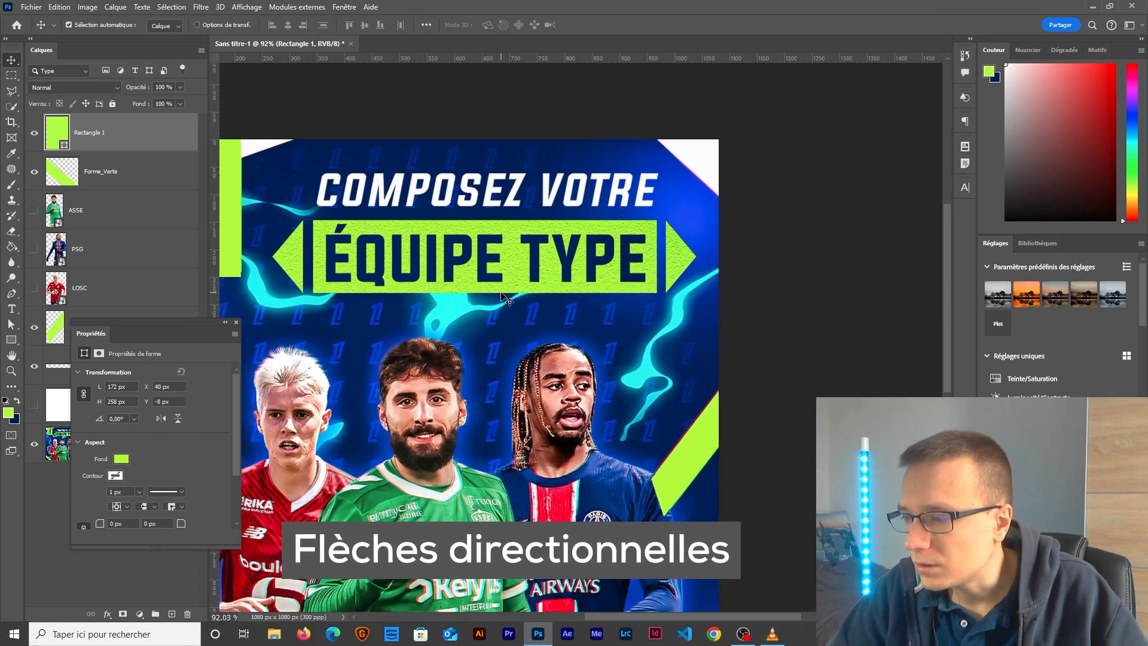
left_click(11, 340)
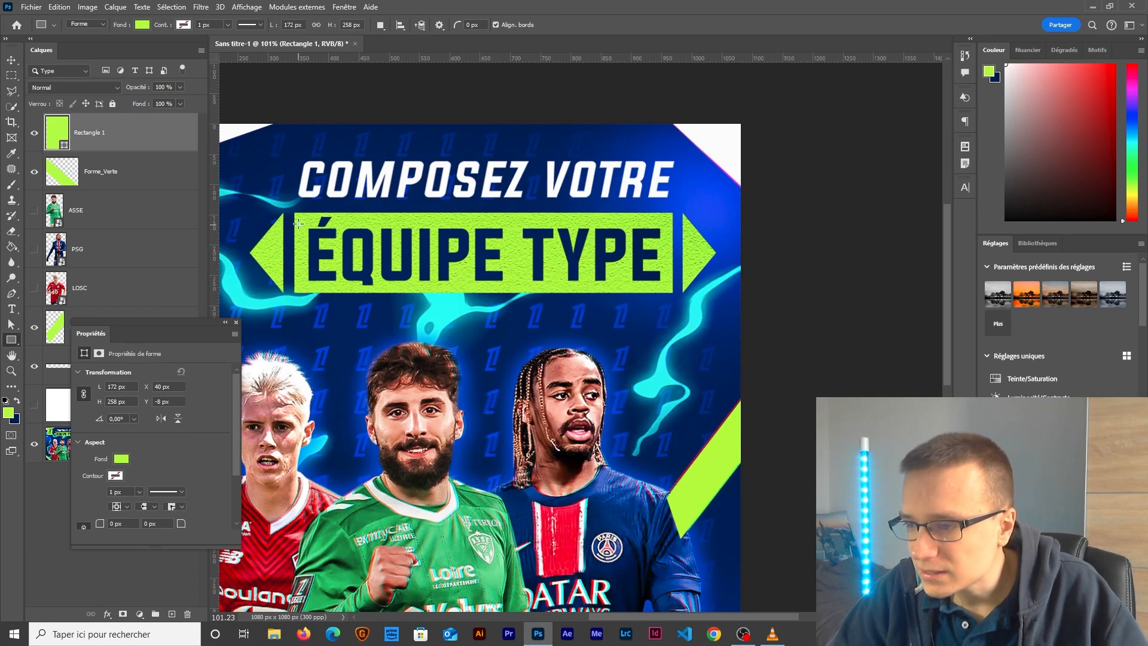
left_click_drag(300, 218, 672, 292)
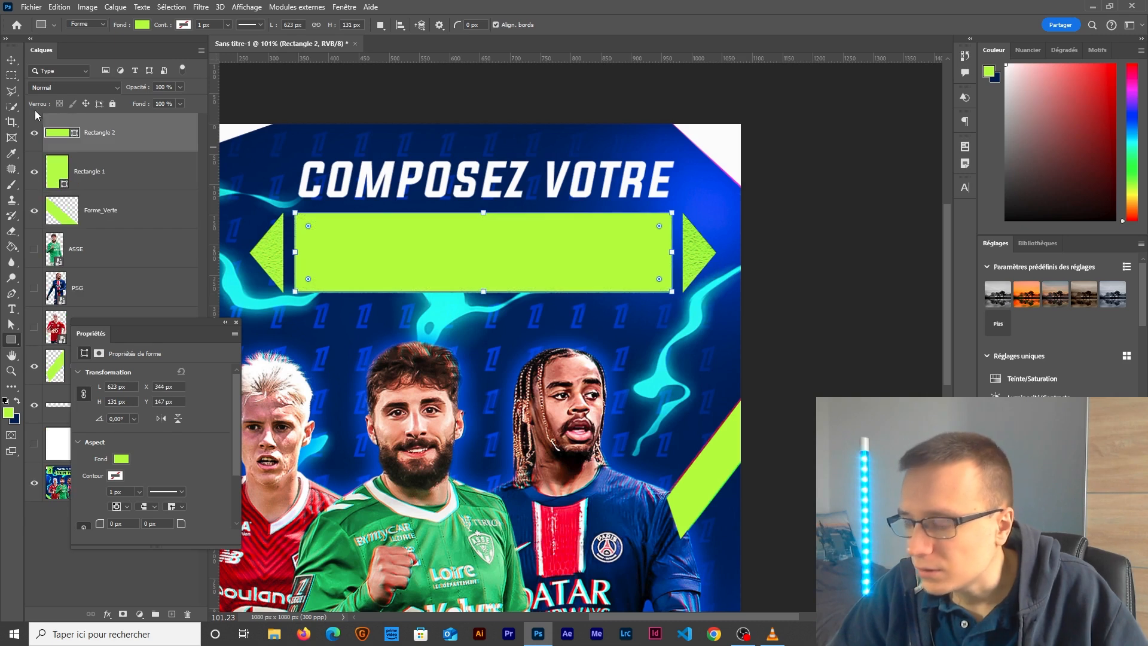
left_click(18, 60)
left_click(361, 117)
Step: Draw a lime green triangle about 111 × 65 px over the arrow on the banner's right side
scroll(340, 254, "up", 3)
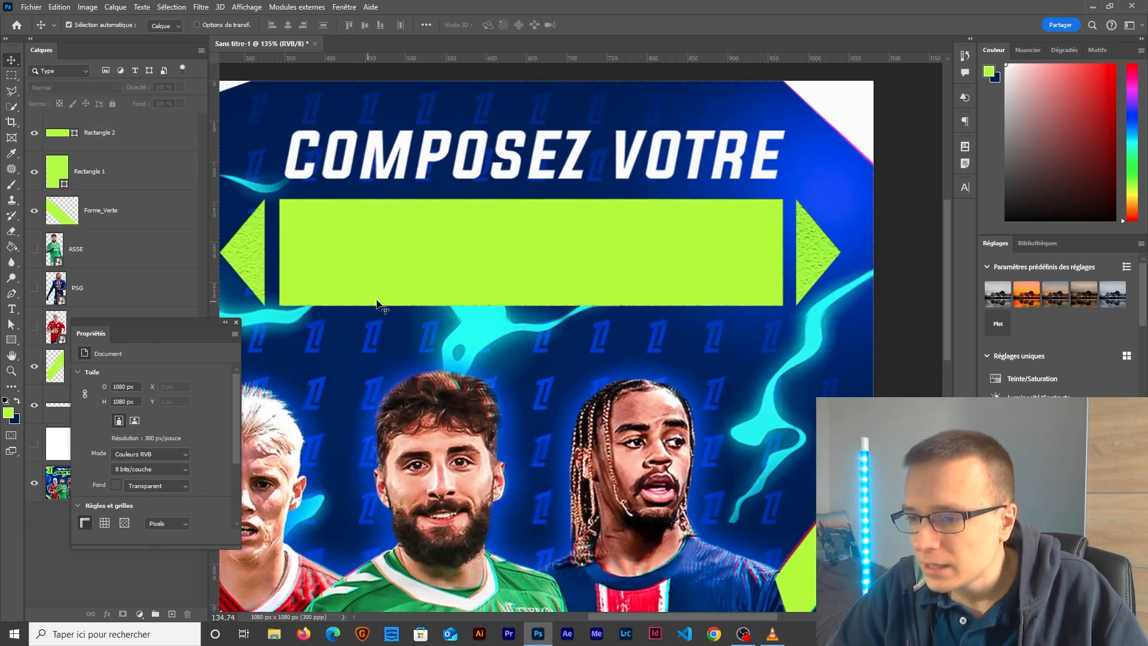
left_click(13, 343)
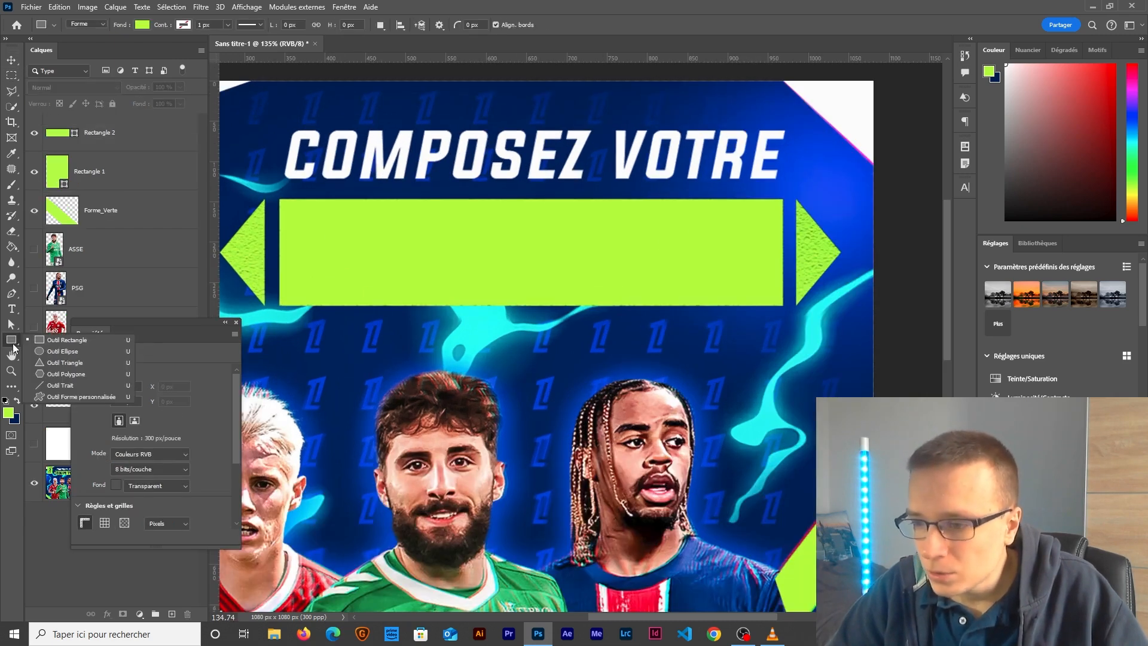
left_click(61, 366)
left_click_drag(683, 388, 463, 283)
left_click_drag(467, 180, 556, 231)
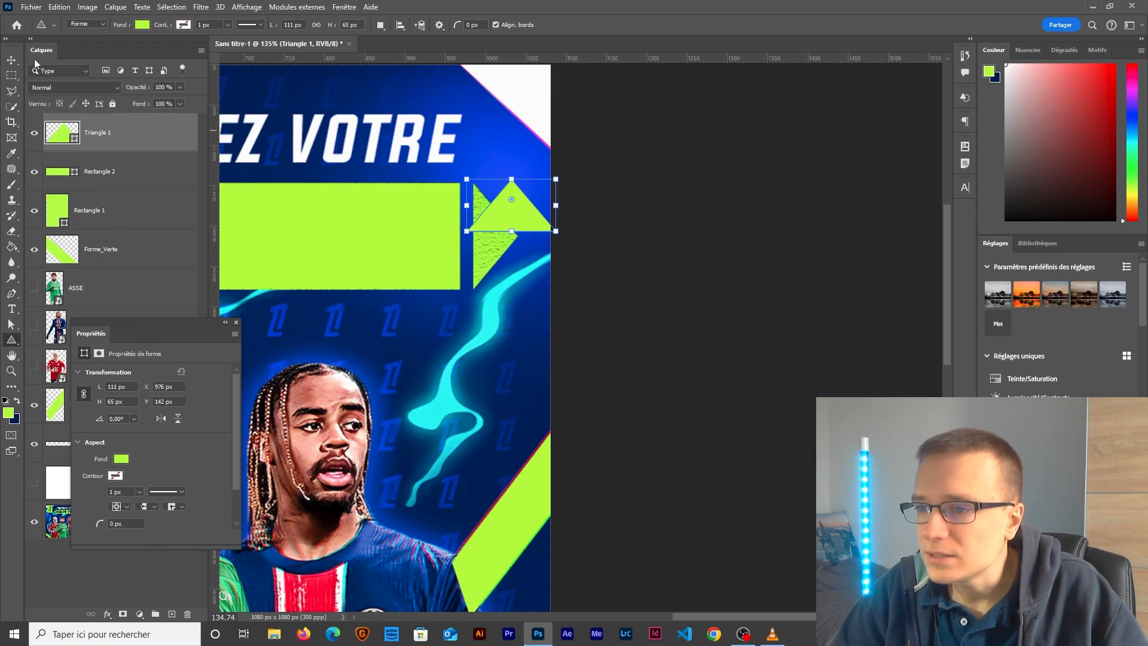
Step: Rotate the triangle 90° to point right and align its vertical edge with the reference arrow
left_click(12, 61)
left_click_drag(533, 241, 532, 241)
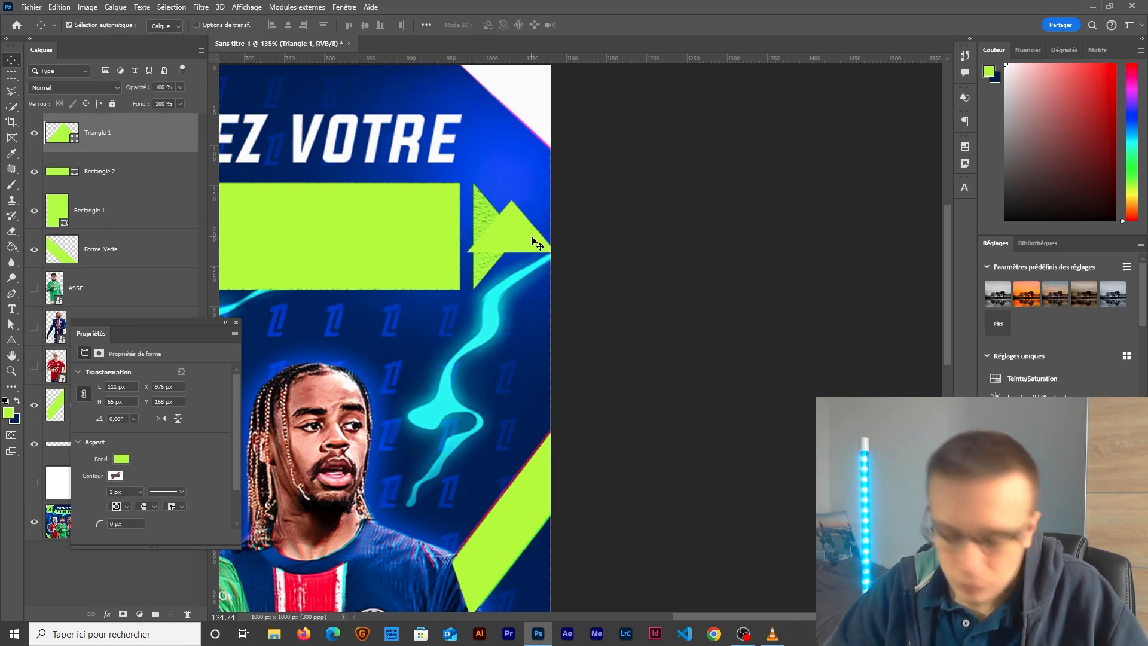
key("ctrl+t")
left_click_drag(580, 201, 495, 258)
scroll(494, 259, "up", 5)
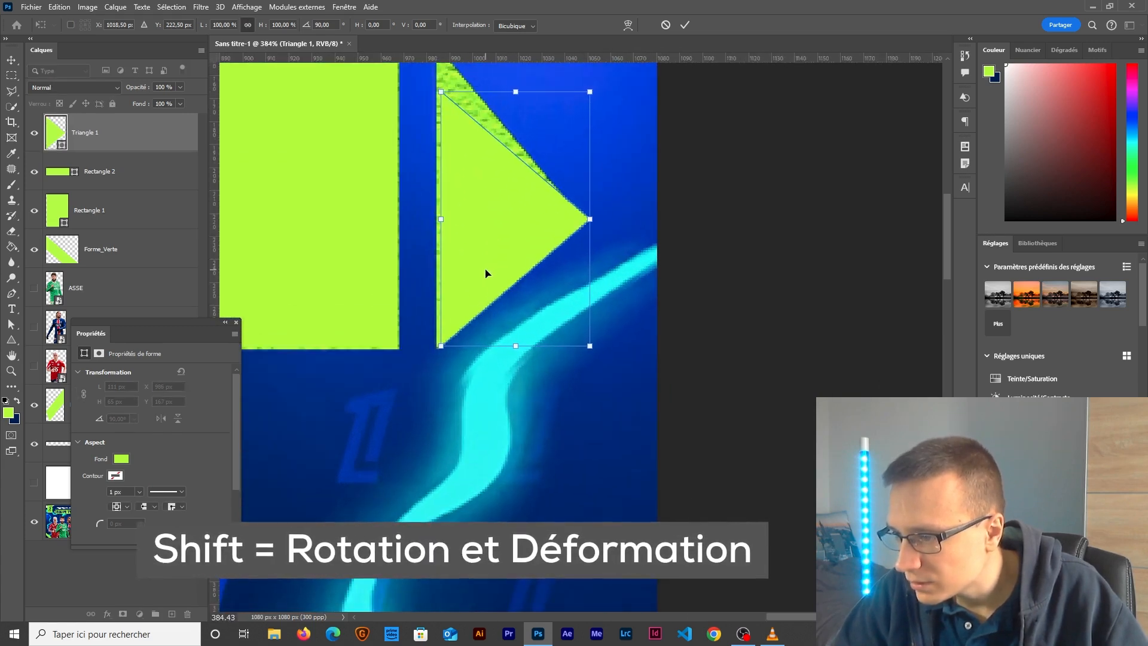
key("Left")
key("Left")
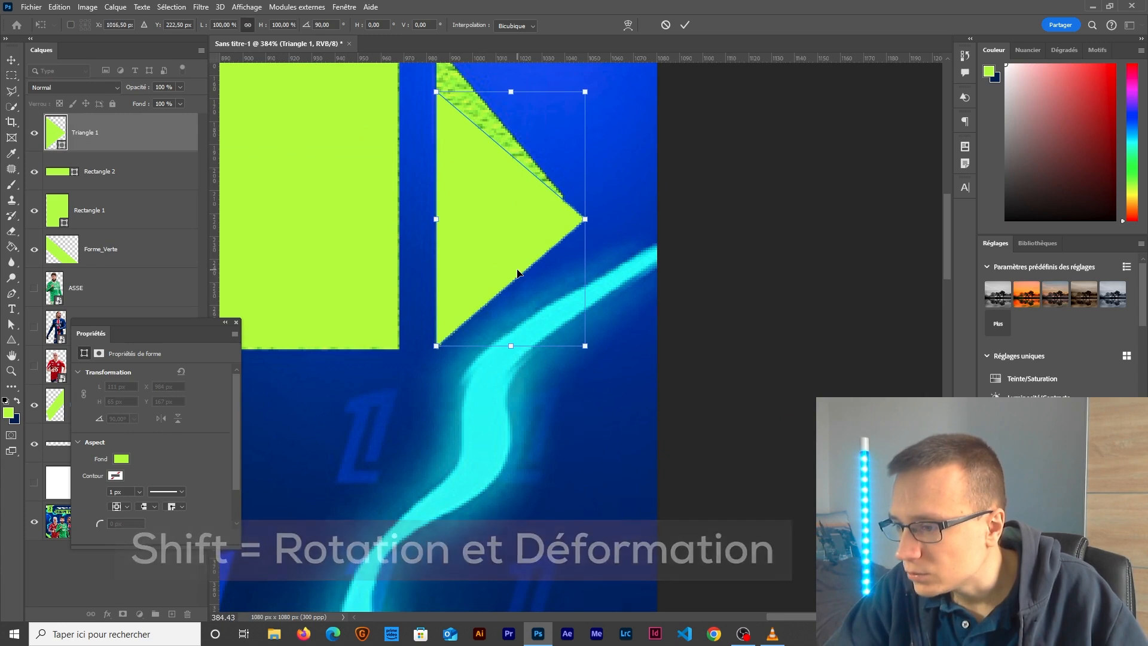
Step: Stretch the triangle to 131 × 55 px to match the reference arrow and apply the transformation
scroll(571, 227, "up", 3)
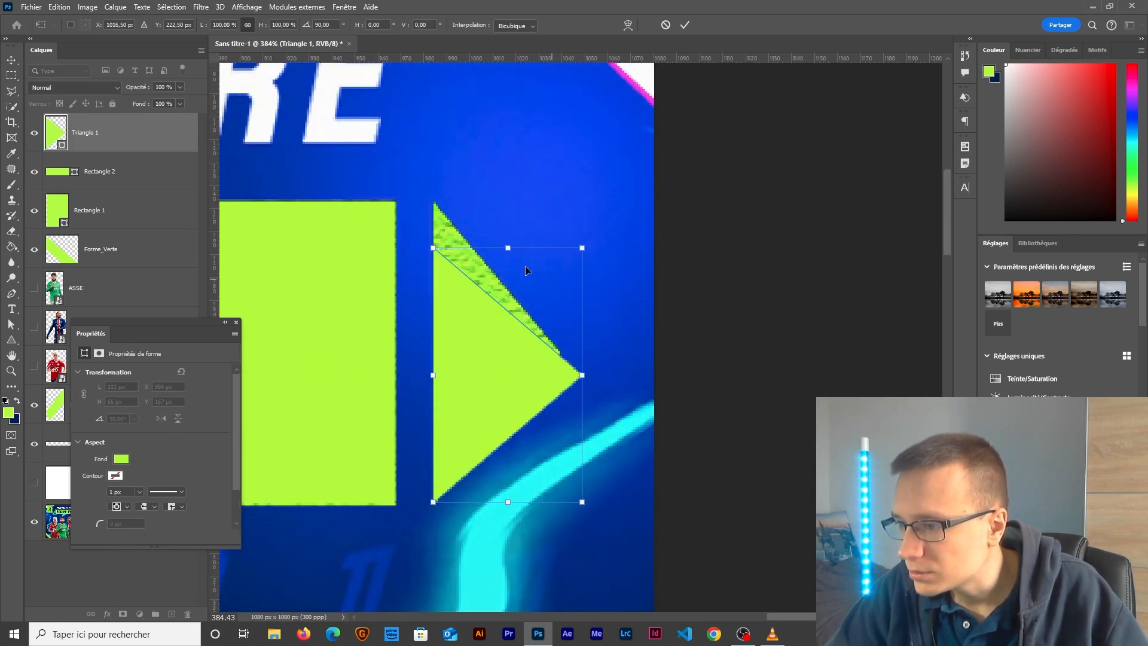
left_click_drag(510, 249, 508, 202)
mouse_move(582, 352)
left_mouse_down()
mouse_move(549, 352)
mouse_move(559, 352)
left_mouse_up()
key("Return")
scroll(610, 243, "down", 6)
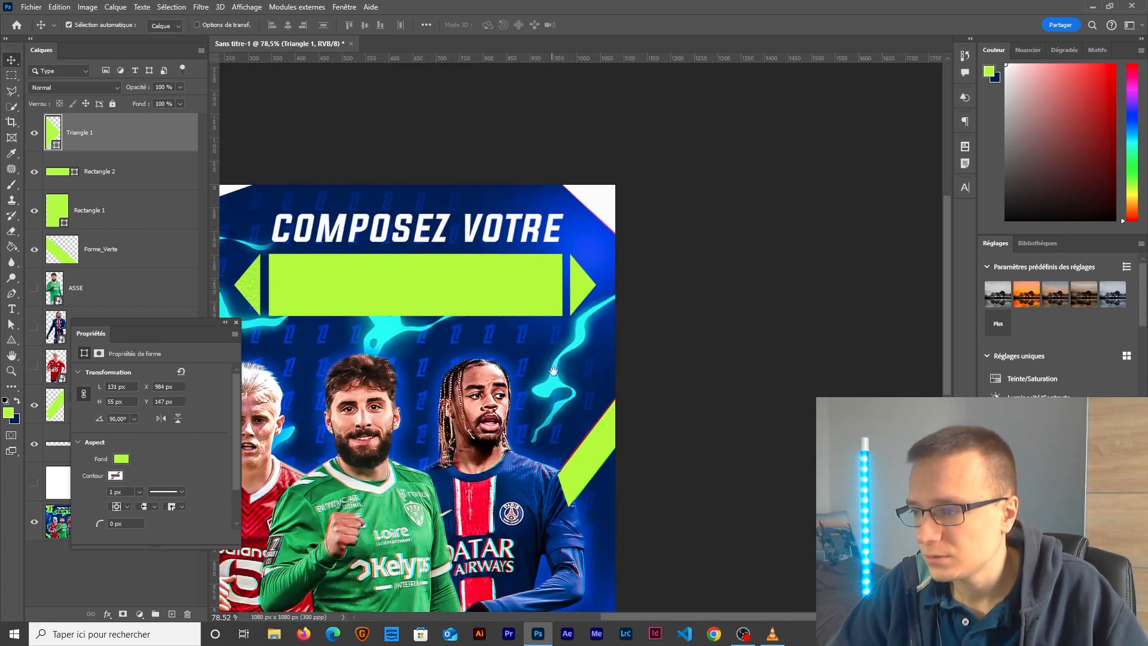
Step: Duplicate the triangle and place the copy over the arrow on the banner's left side
left_click_drag(554, 371, 596, 383)
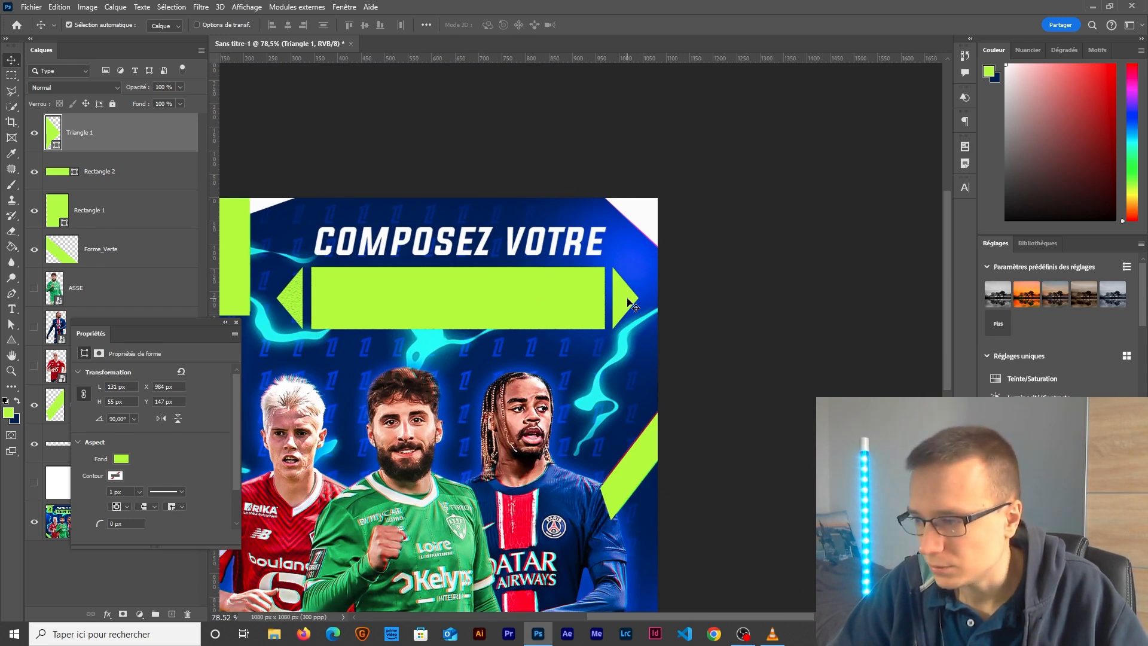
left_click_drag(628, 299, 297, 300)
scroll(349, 326, "up", 5)
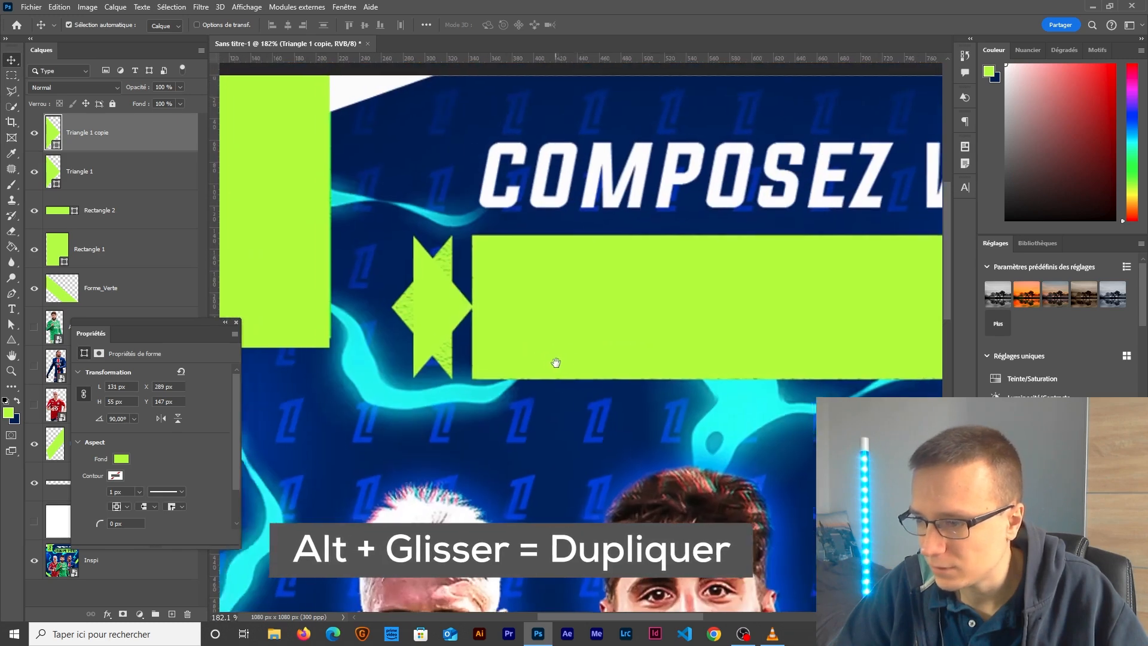
Step: Rotate the copied triangle 180° to point left, align it with the reference arrow, and apply the transformation
key("ctrl+t")
left_click_drag(506, 234, 383, 431)
left_click_drag(458, 327, 437, 330)
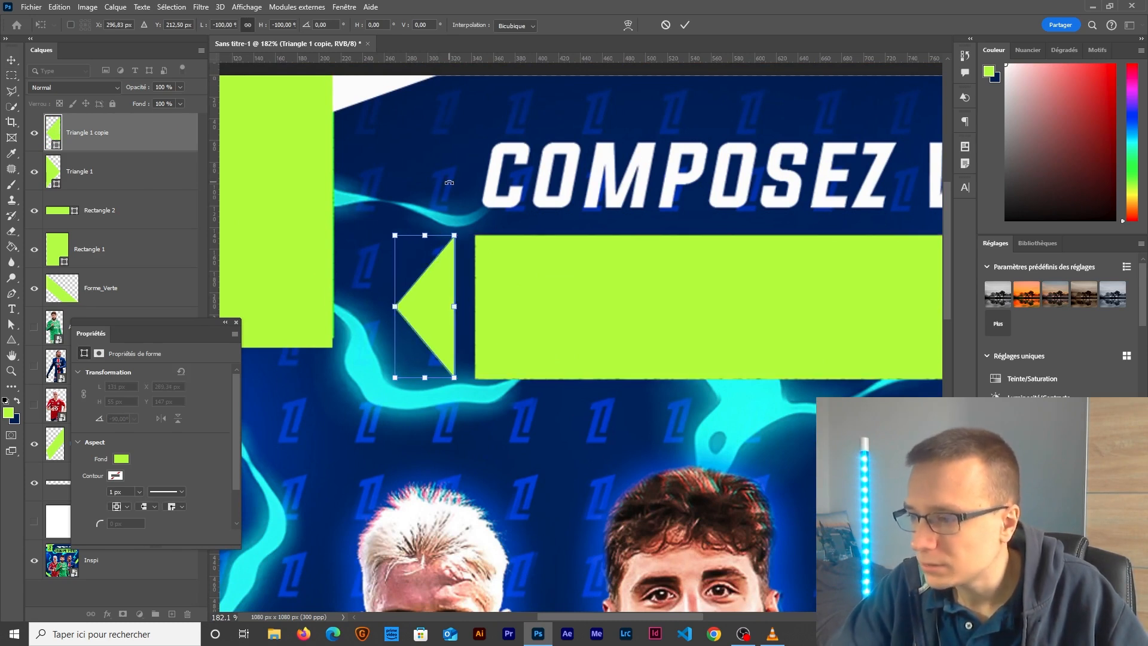
key("Return")
scroll(599, 319, "down", 5)
left_click_drag(677, 360, 605, 247)
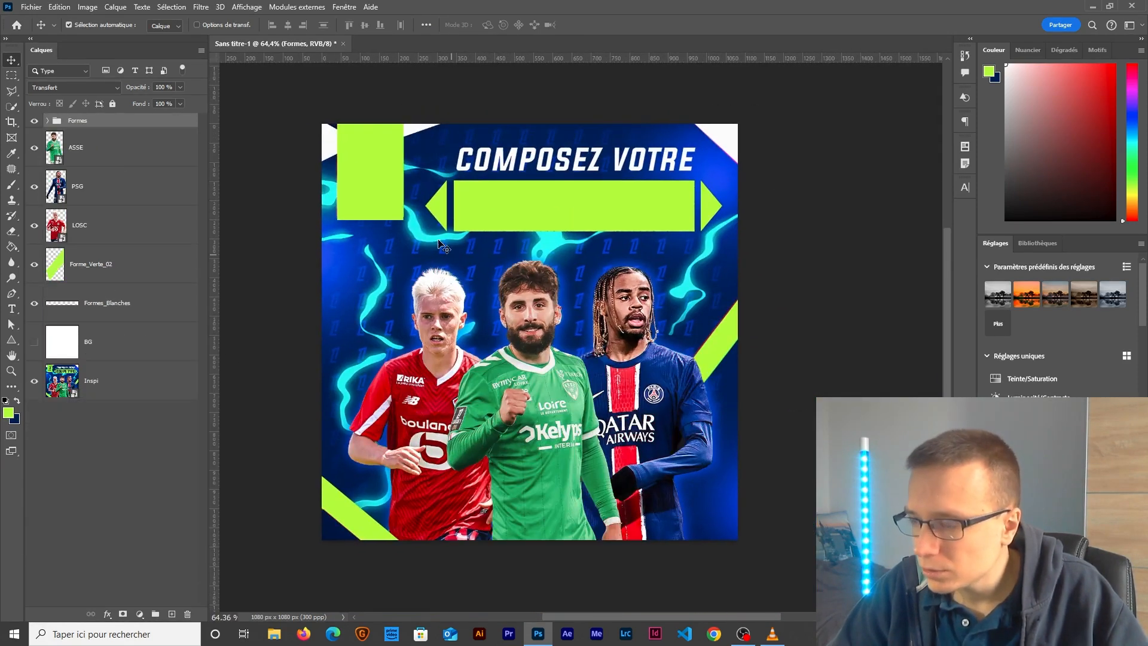
Step: Show the BG layer and fill it with the navy foreground colour to cover the reference background
scroll(453, 177, "up", 3)
key("i")
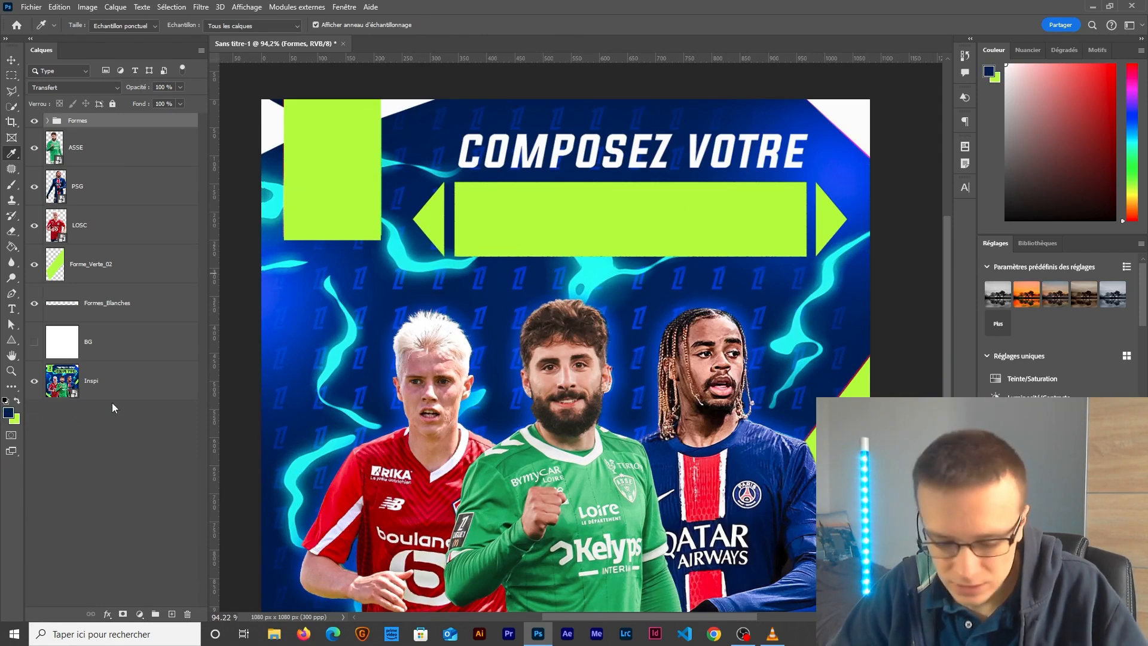
left_click(48, 349)
key("ctrl+0")
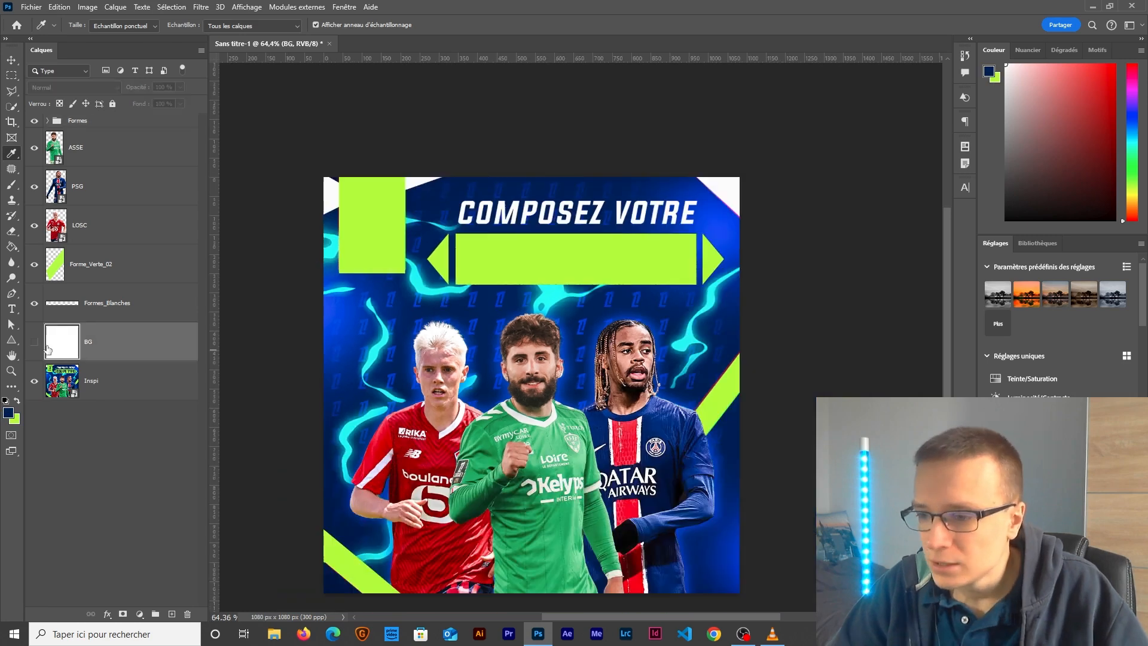
left_click(34, 342)
scroll(466, 381, "down", 1)
key("g")
left_click(360, 306)
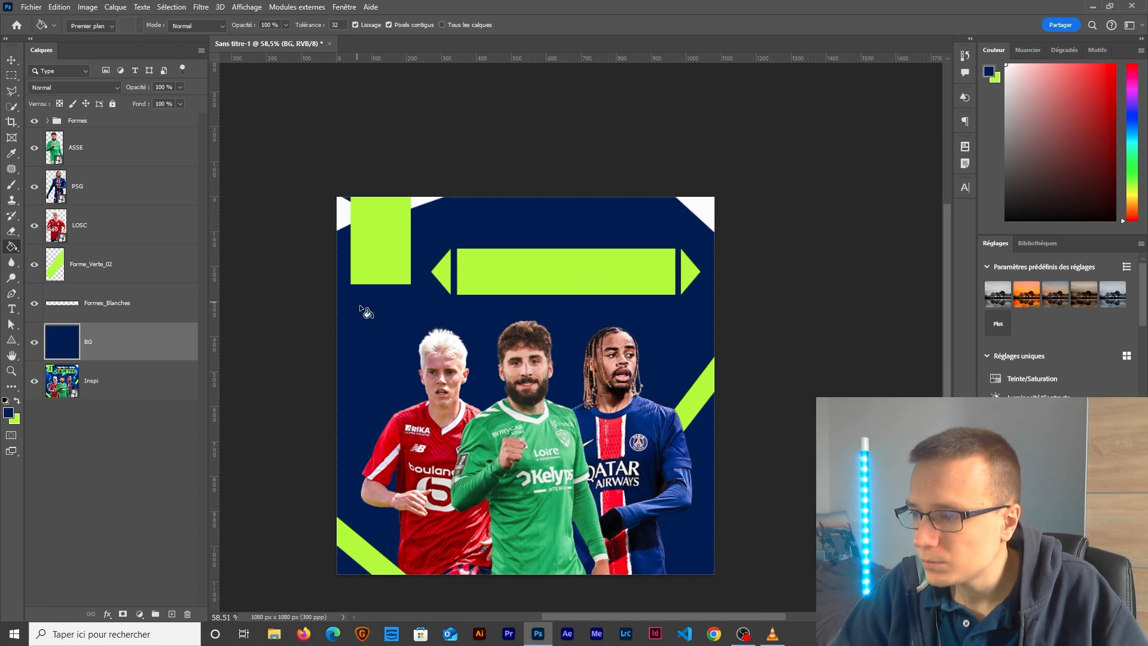
scroll(451, 407, "down", 1)
scroll(545, 431, "up", 2)
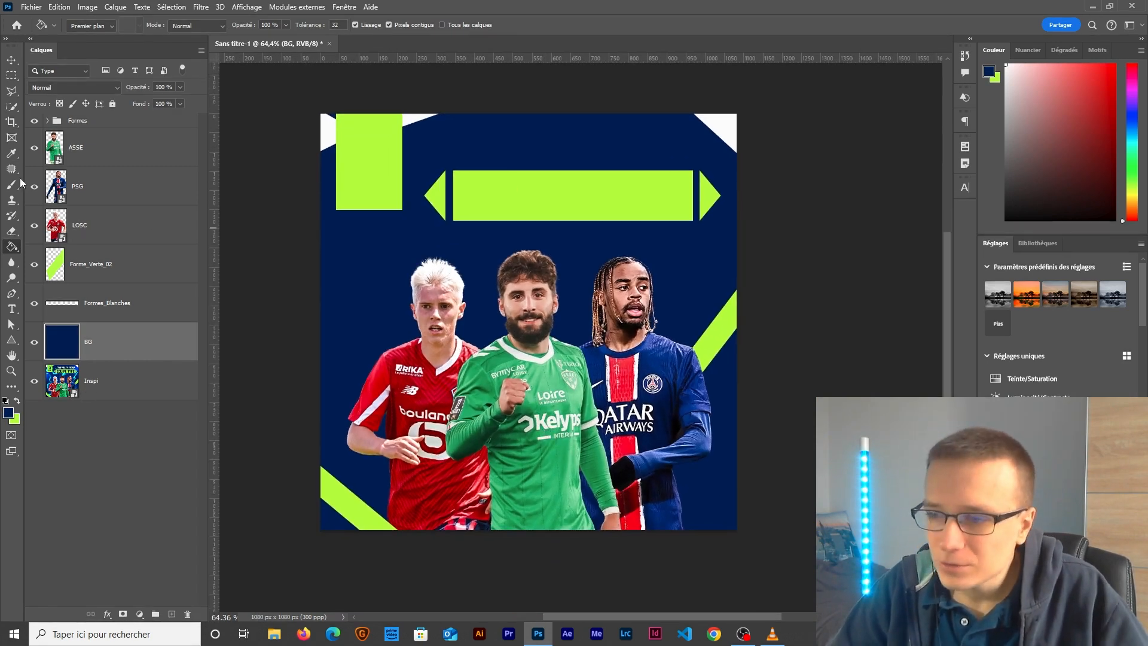
Step: Add the horizontal text "composez votre" in Evogria Italic above the green banner and colour it white (#FFFFFF)
right_click(12, 310)
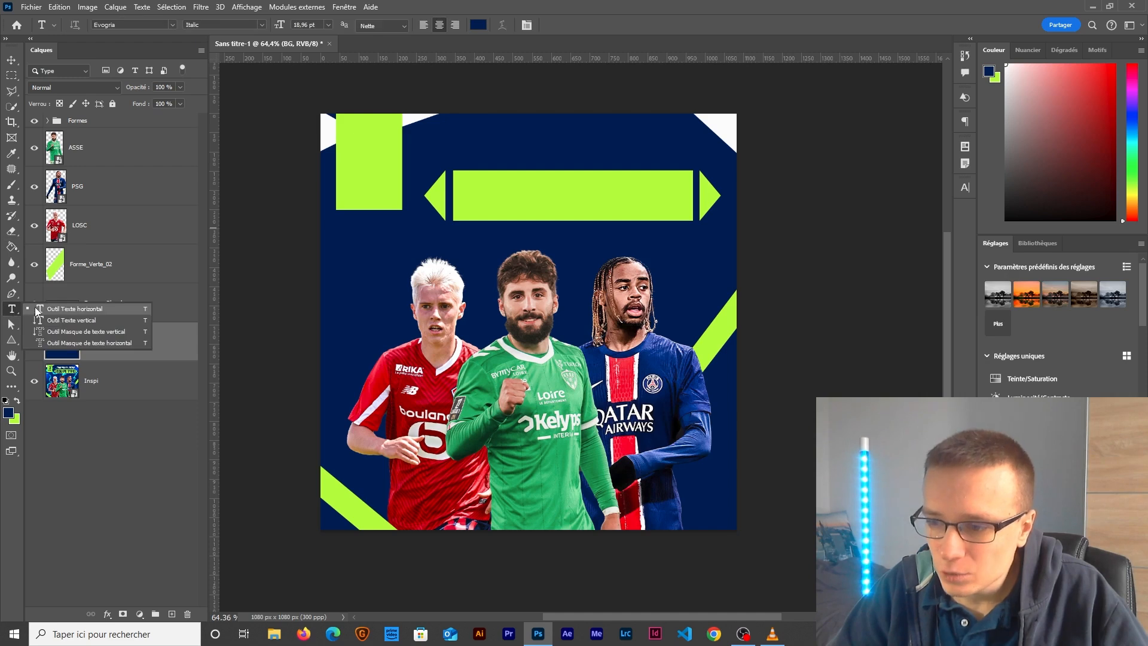
left_click(60, 311)
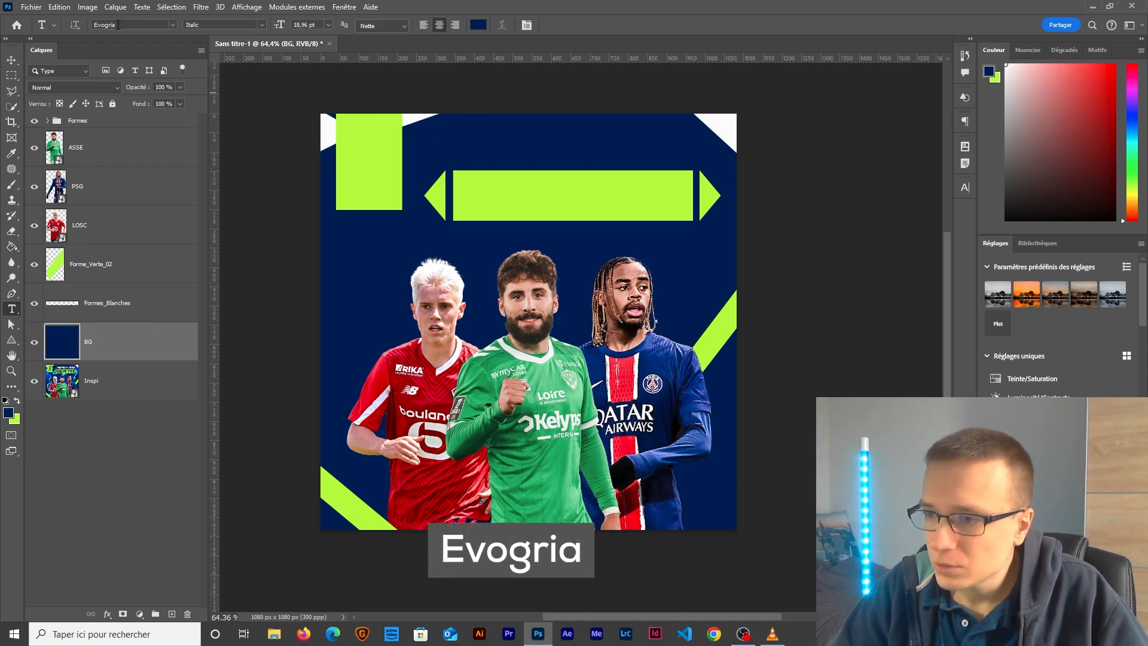
left_click(480, 149)
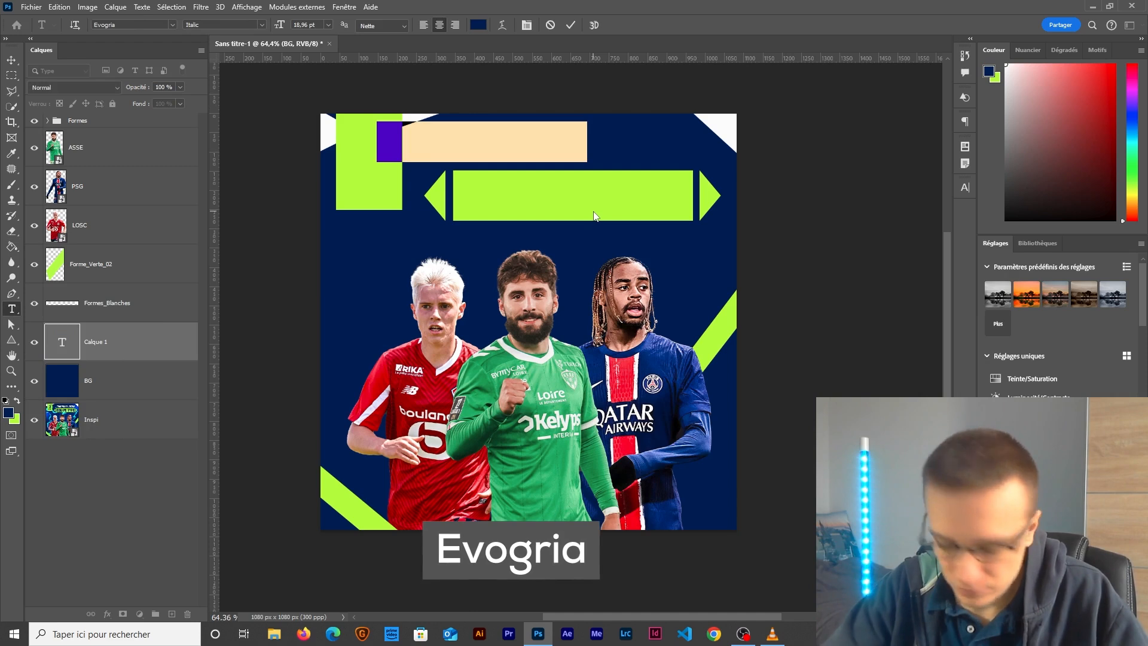
type("DECOUVRE")
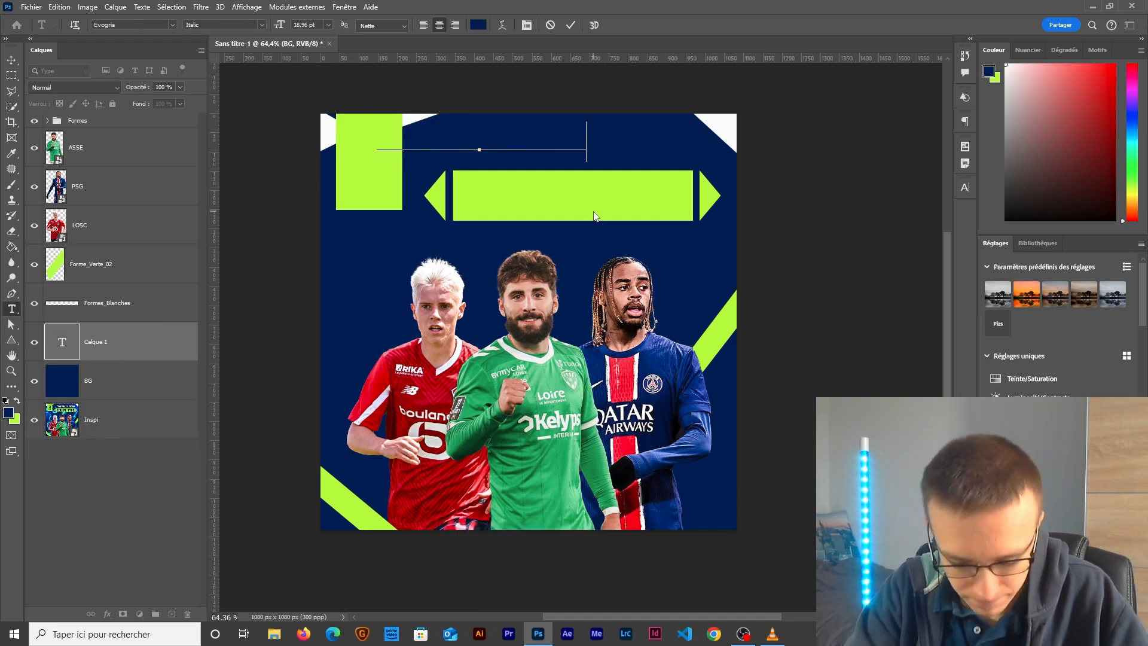
type("TRE")
left_click(62, 346)
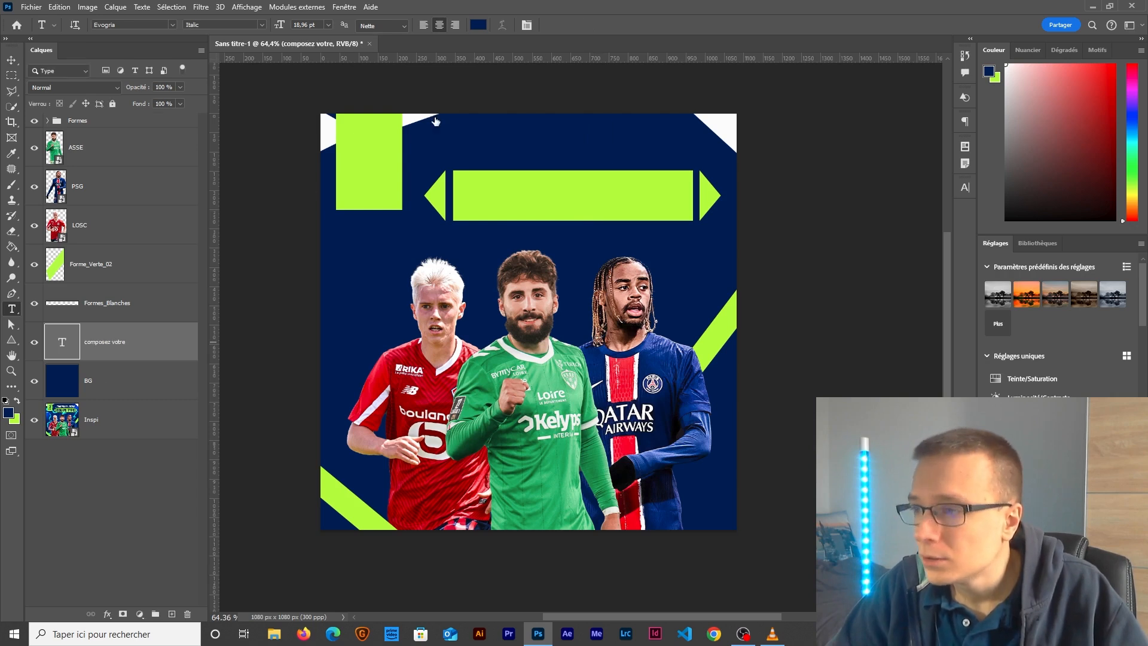
double_click(62, 341)
left_click(478, 25)
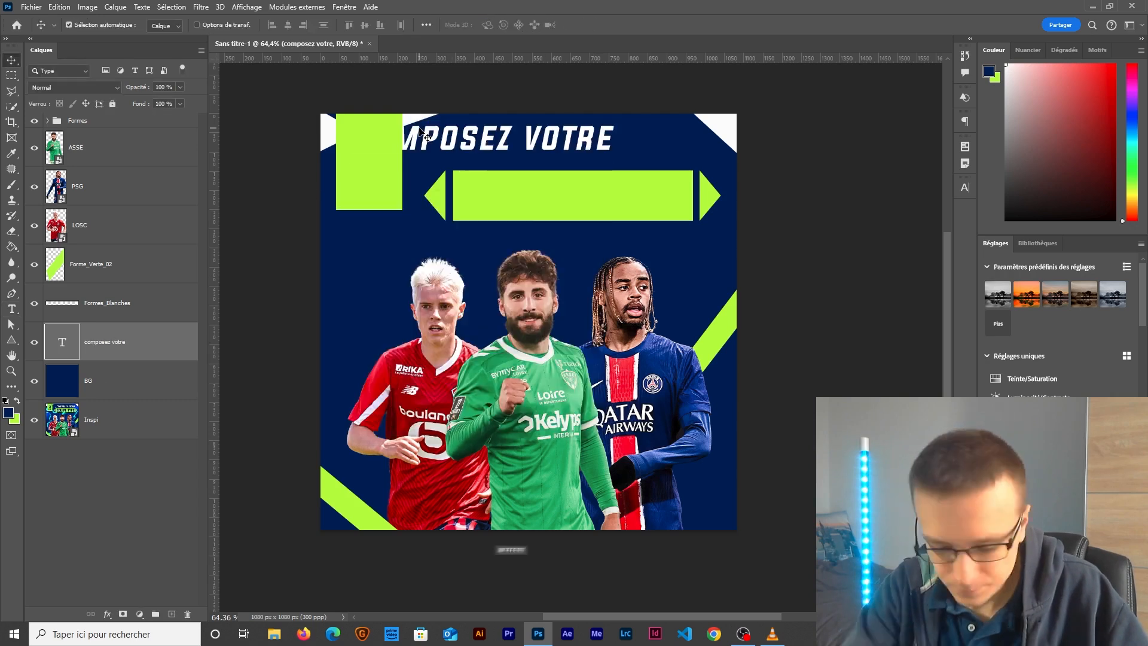
Step: Scale the COMPOSEZ VOTRE text to about 91.22% at the banner's width, place it just above the banner, and compare it with the Inspi reference
key("ctrl+t")
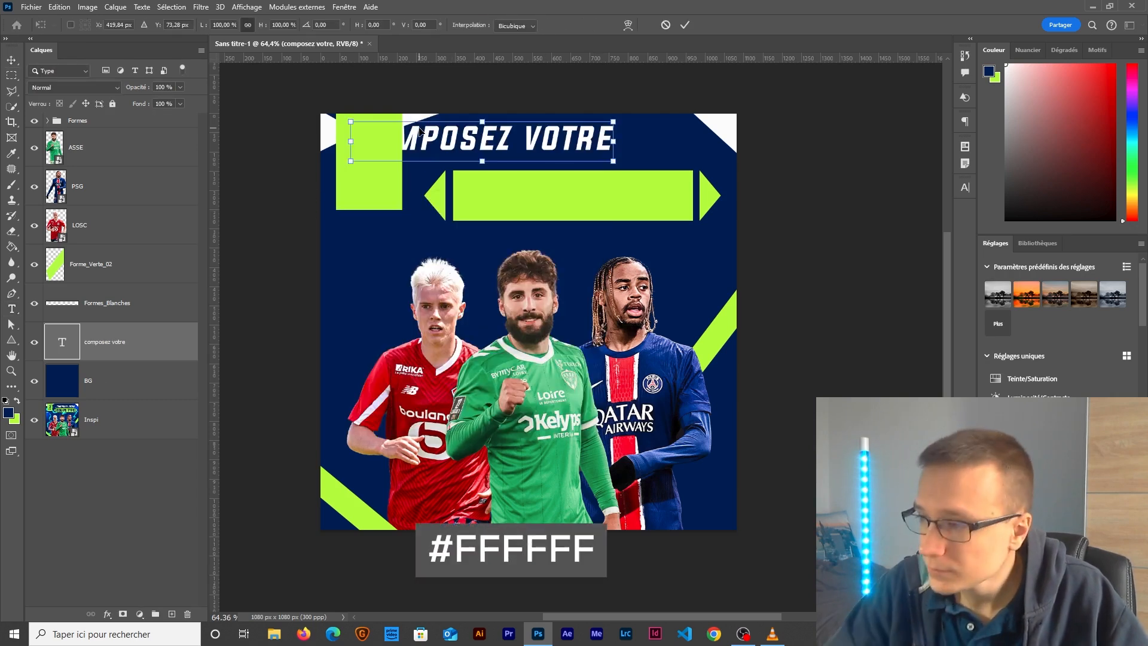
left_click_drag(585, 139, 696, 151)
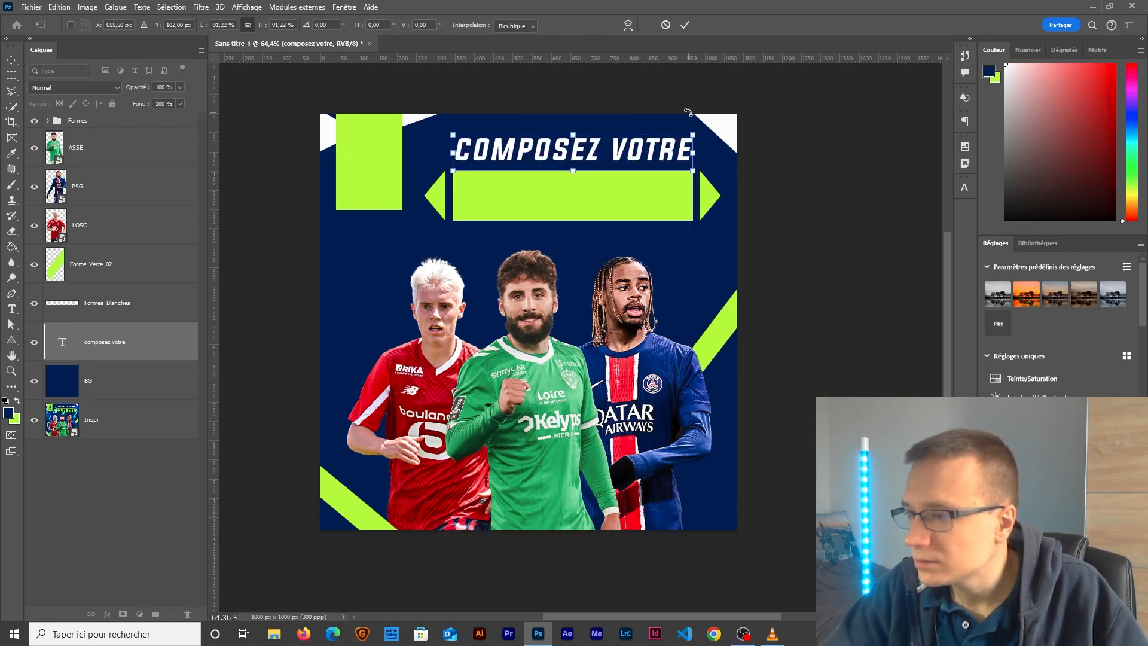
key("Return")
left_click(35, 422, "alt")
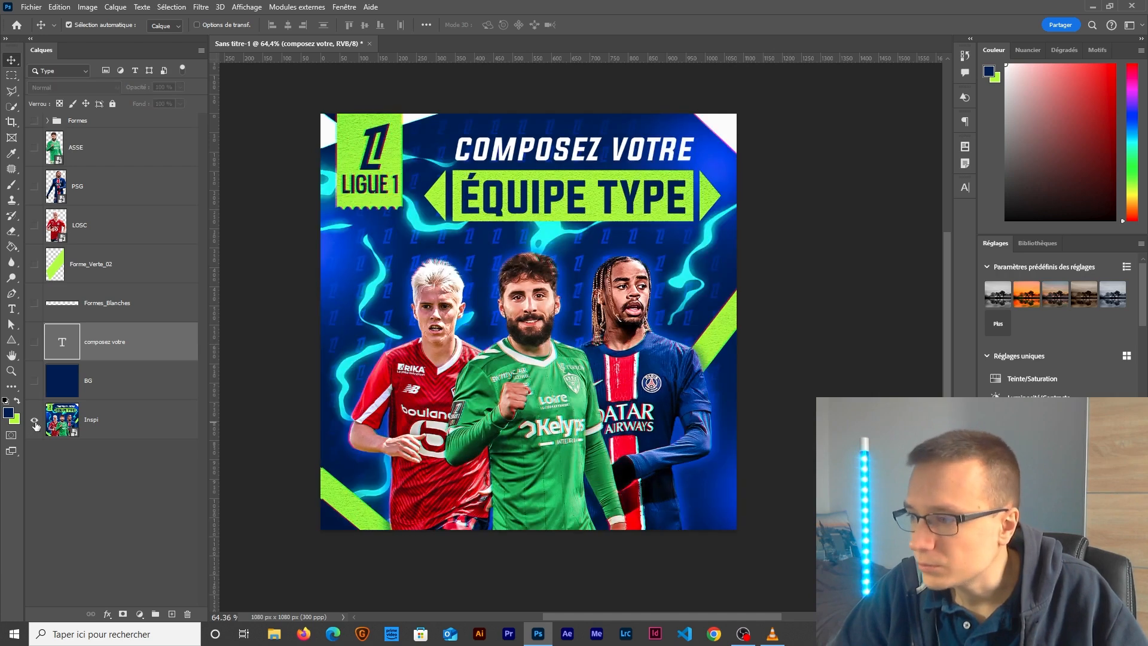
left_click(35, 420, "alt")
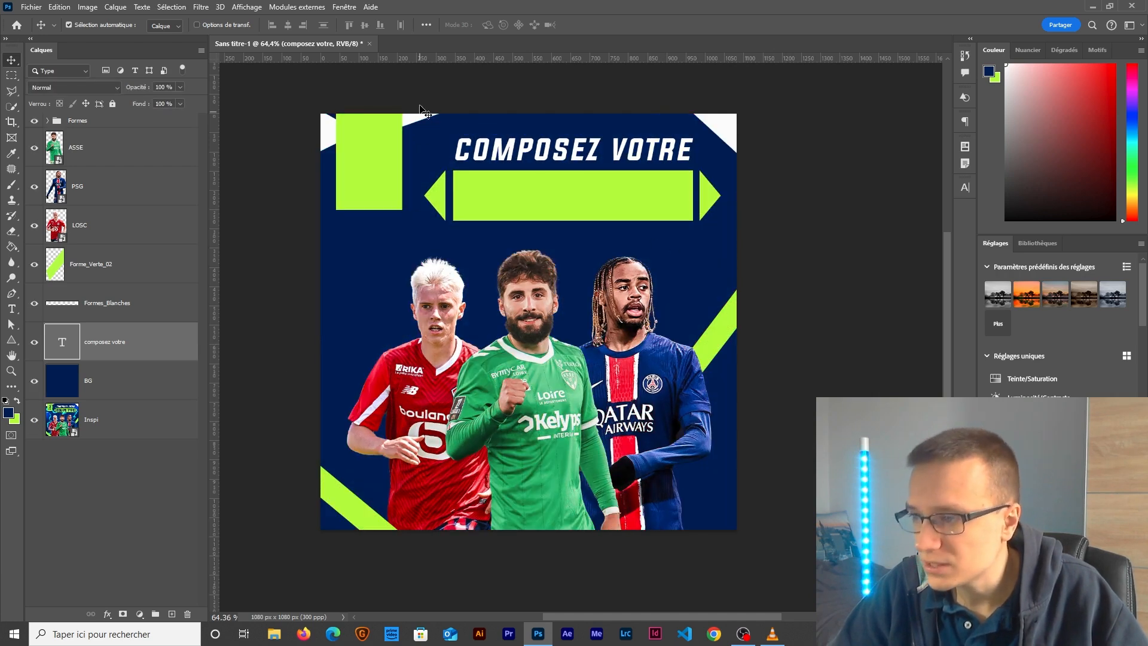
Step: Add the text "équipe type" in Evogria Italic over the green banner, with its layer above the Formes group
left_click(12, 309)
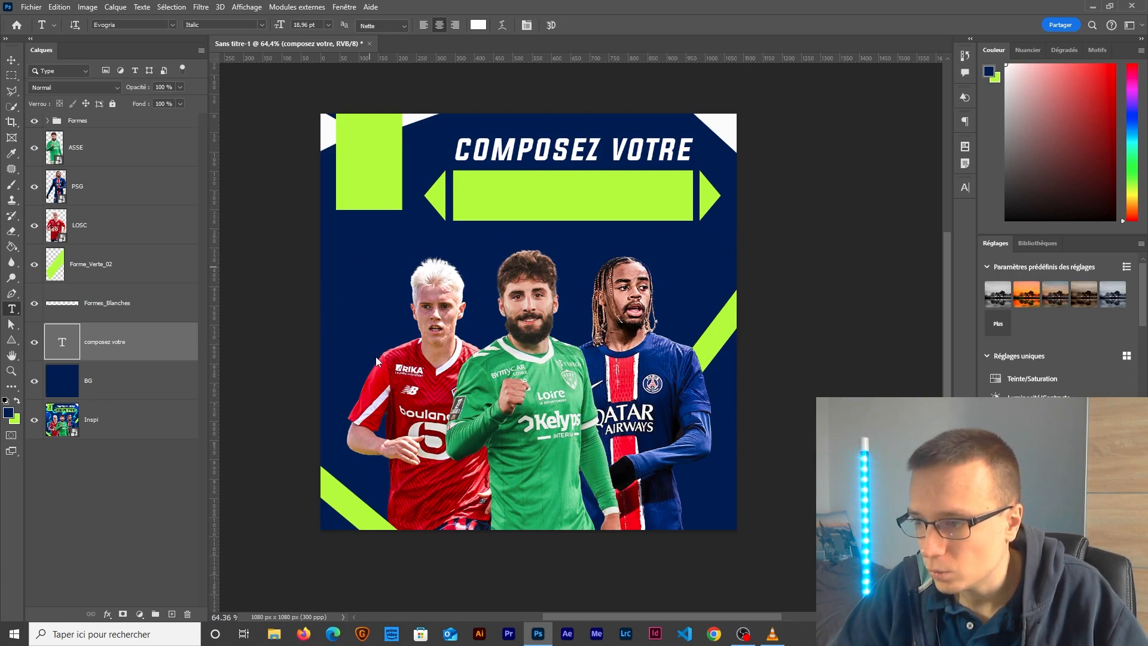
left_click(371, 267)
key("BackSpace")
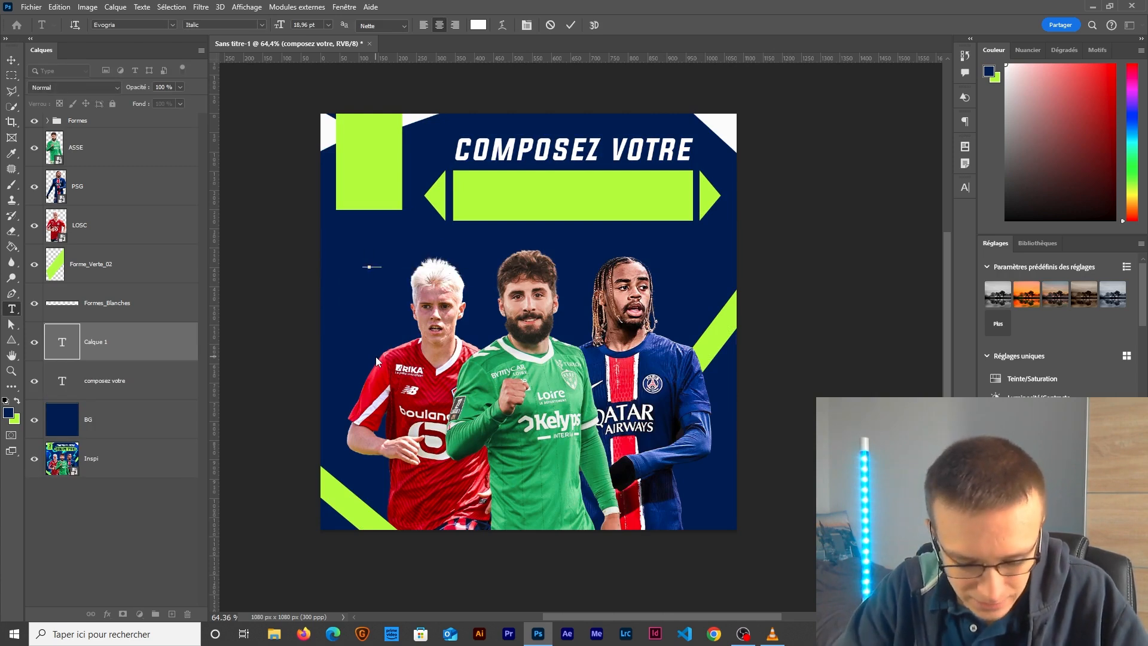
type("ÉQUIPE TY")
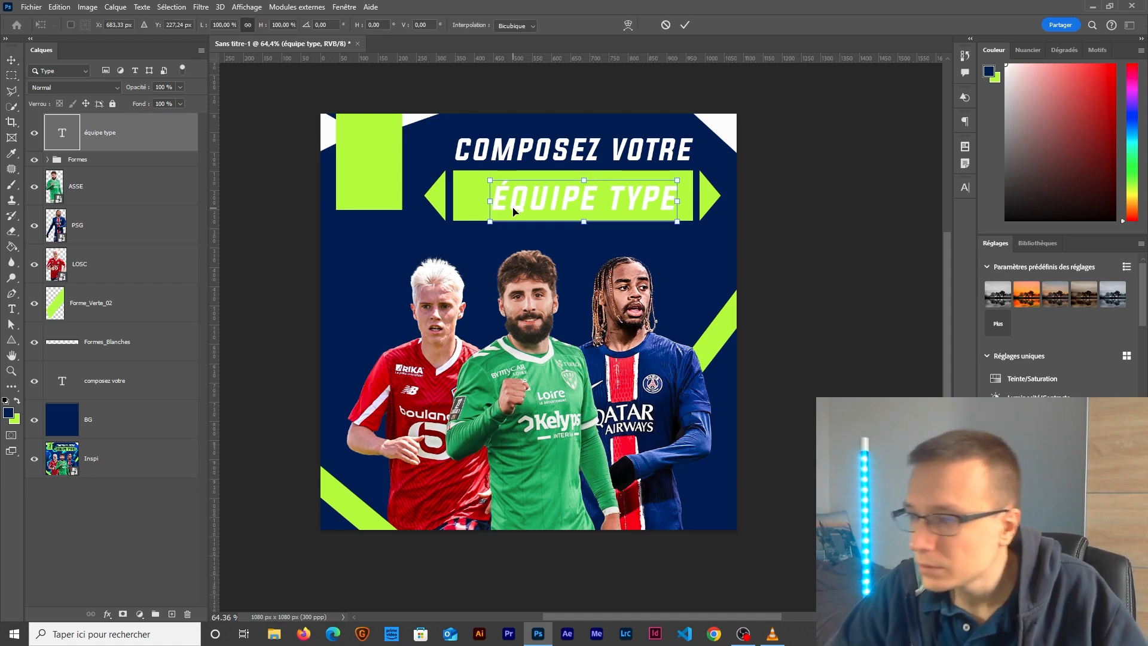
Step: Enlarge the ÉQUIPE TYPE text to about 22.85 pt so it spans the green banner, and apply the transformation
left_click_drag(490, 201, 464, 201)
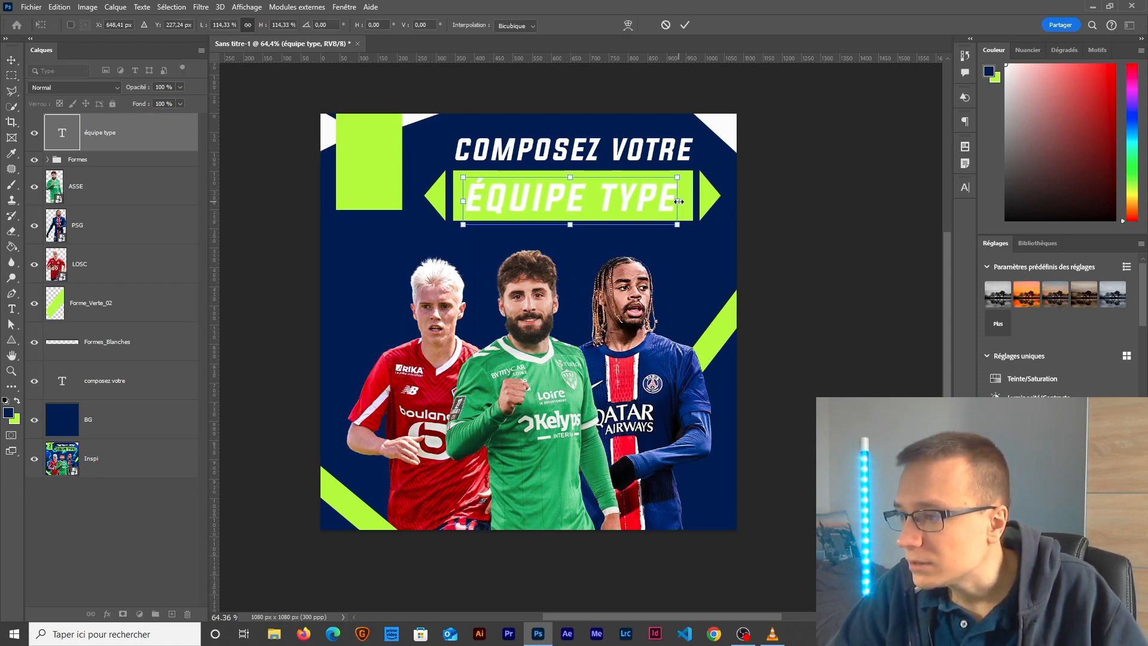
left_click_drag(679, 201, 687, 202)
key("Return")
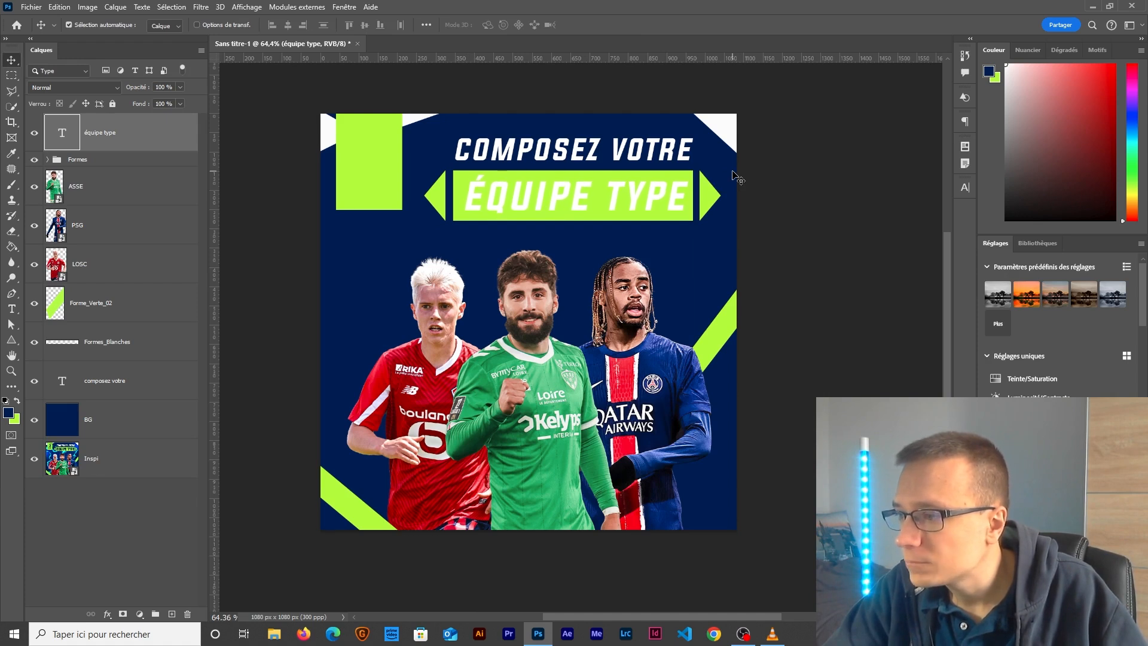
Step: Recolour the ÉQUIPE TYPE text with the navy sampled from the background (#011353)
double_click(62, 133)
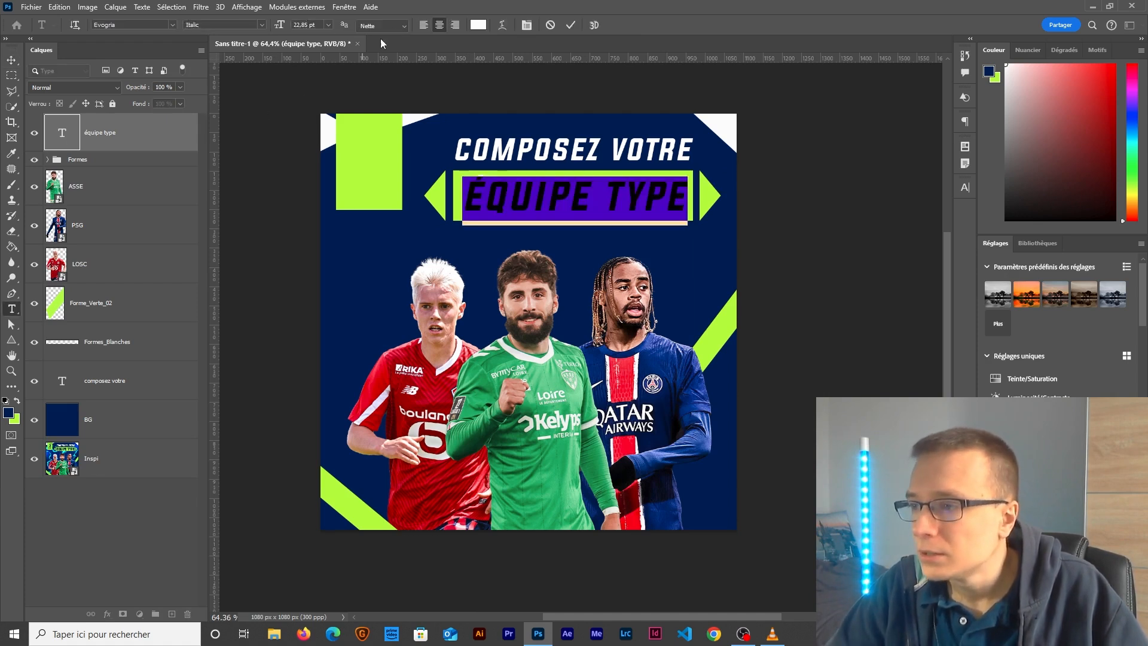
left_click(478, 25)
left_click(666, 255)
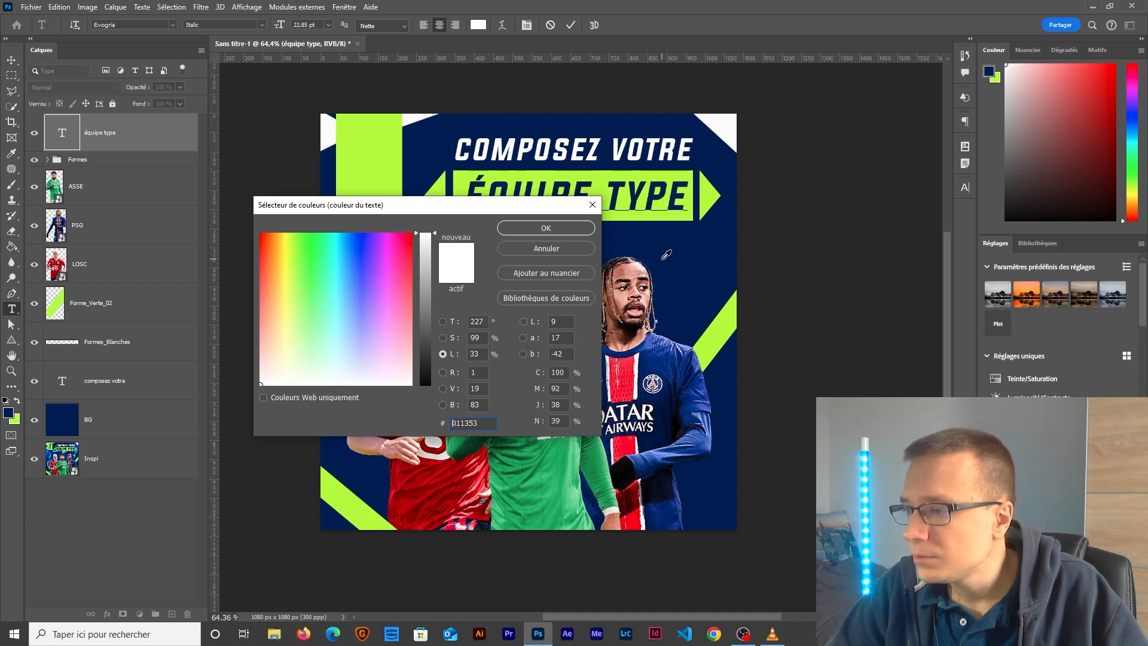
left_click(545, 228)
left_click(12, 60)
left_click(192, 303)
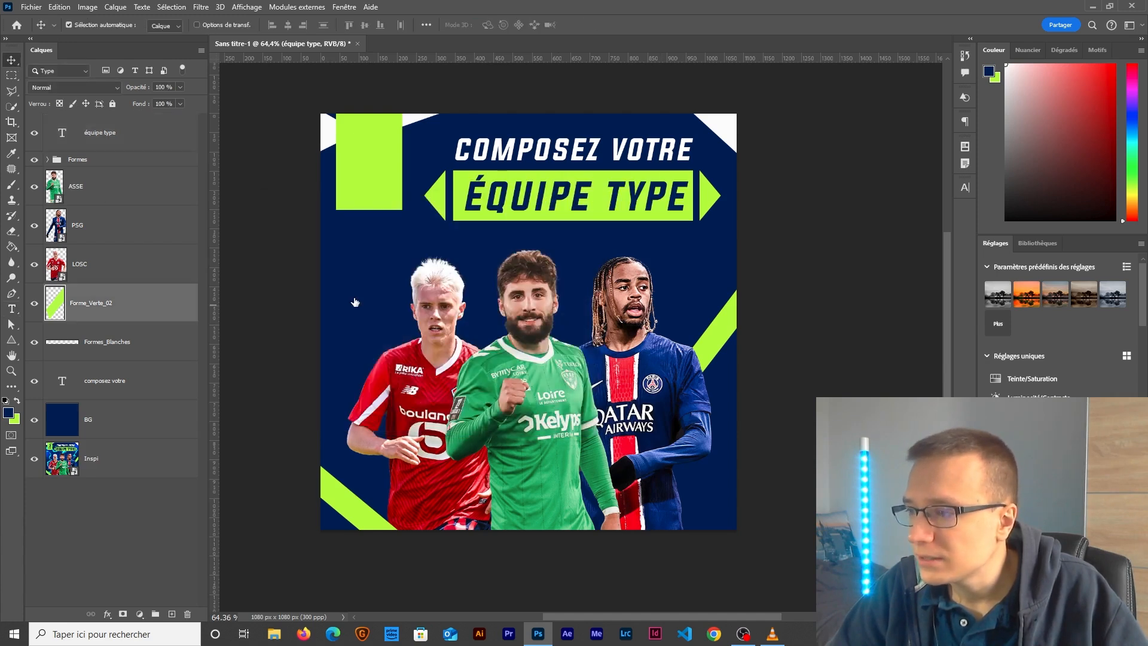
Step: Change the ÉQUIPE TYPE text's font style to Regular
double_click(58, 133)
left_click(263, 25)
left_click(227, 38)
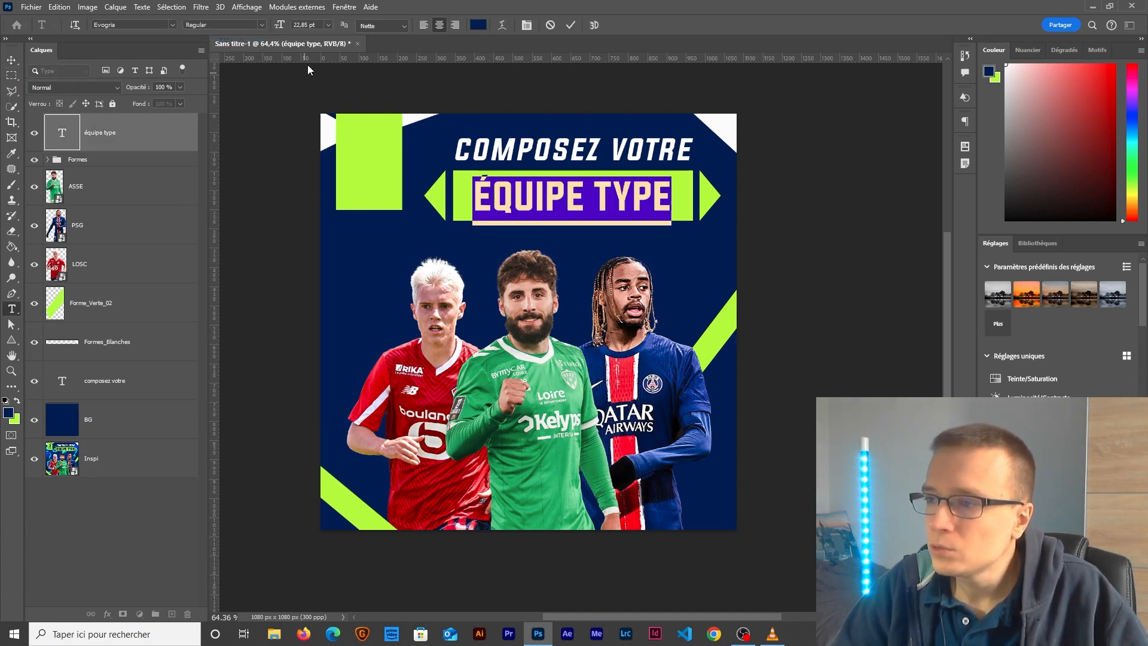
Step: Try a tracking of 75 on the ÉQUIPE TYPE text and set it back to 0
left_click(344, 7)
left_click(371, 128)
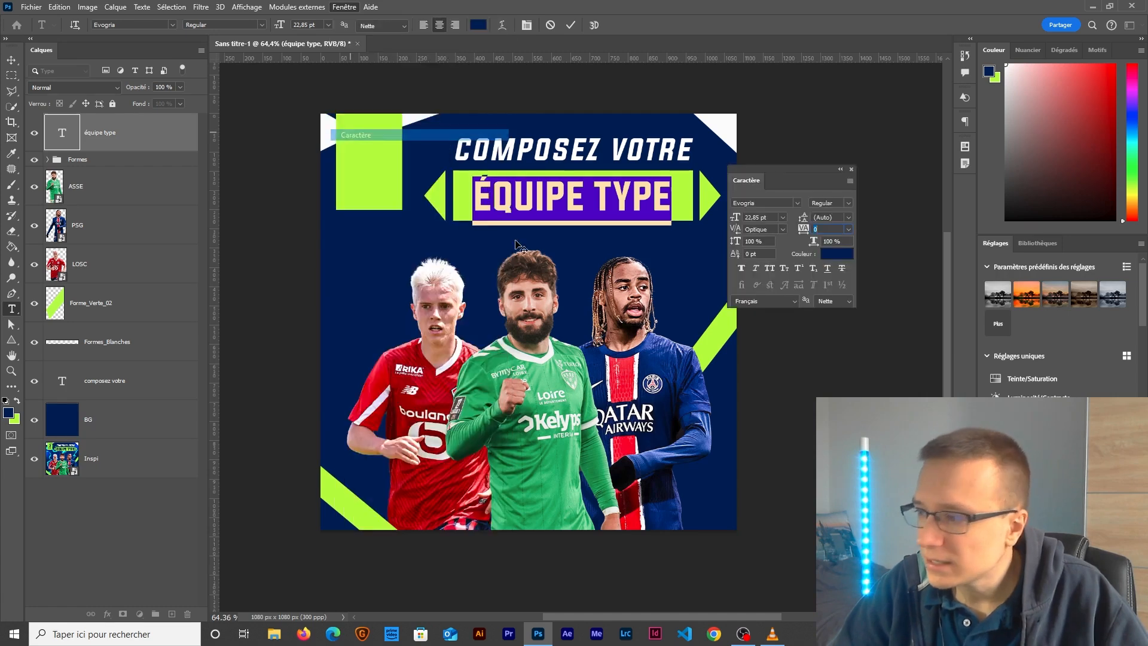
left_click(851, 228)
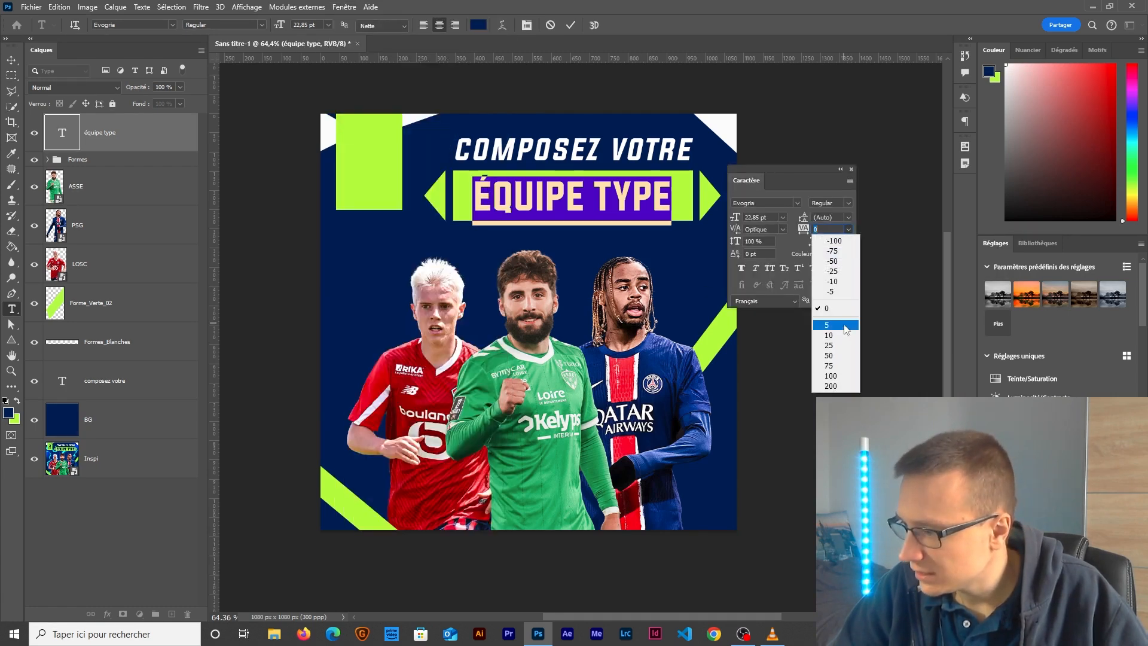
left_click(835, 367)
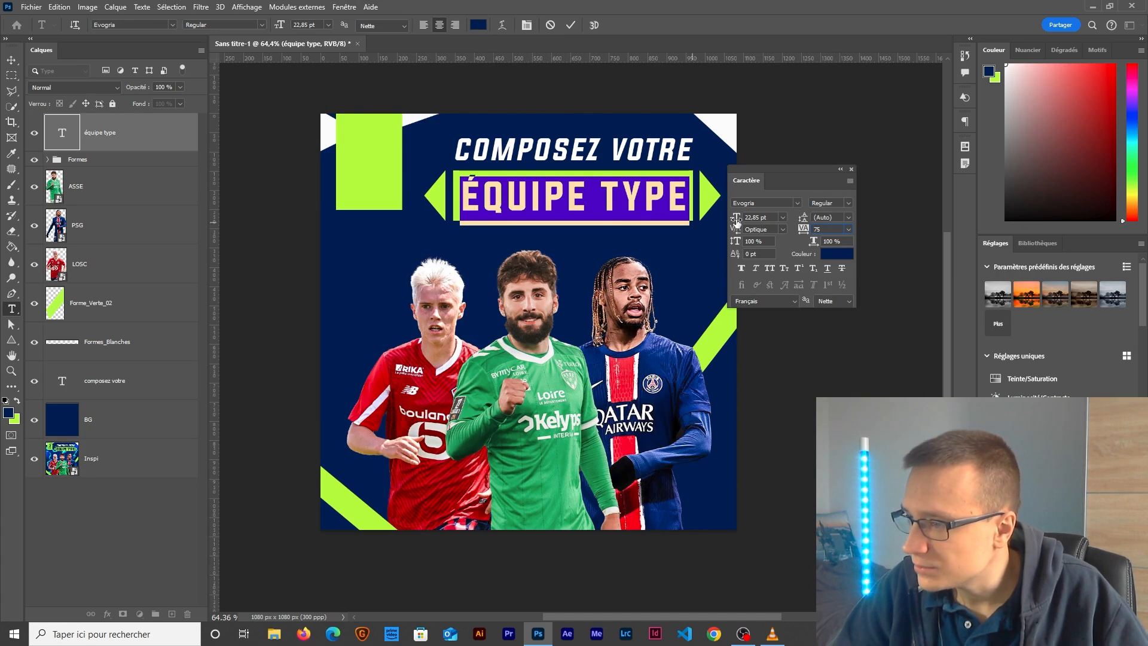
left_click(848, 228)
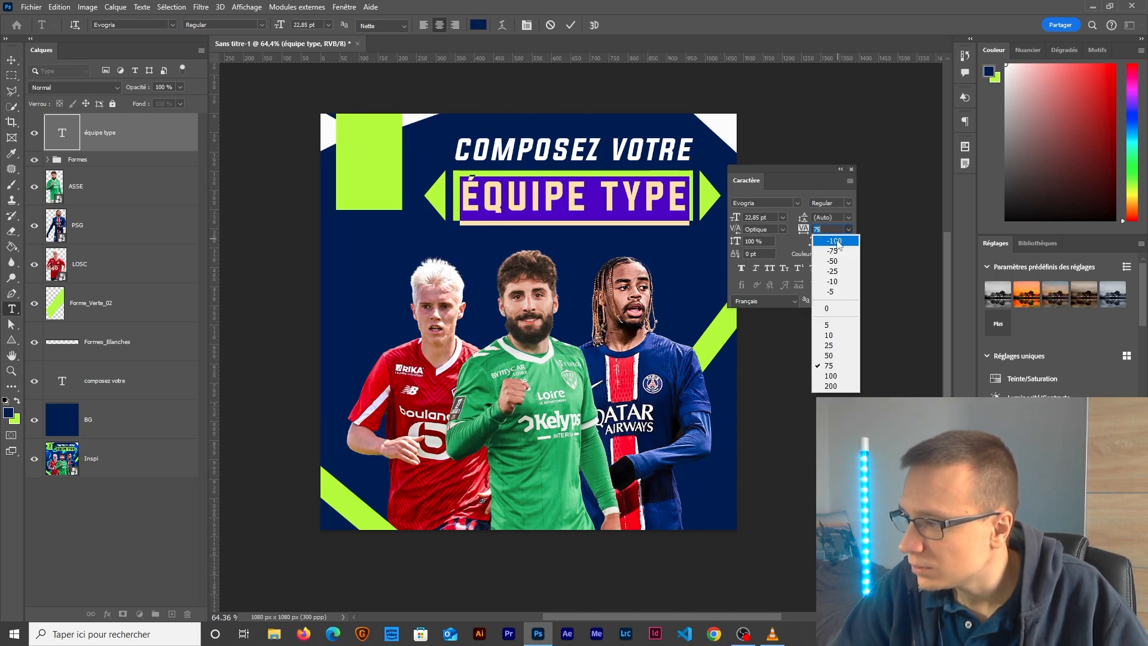
left_click(835, 309)
left_click(851, 169)
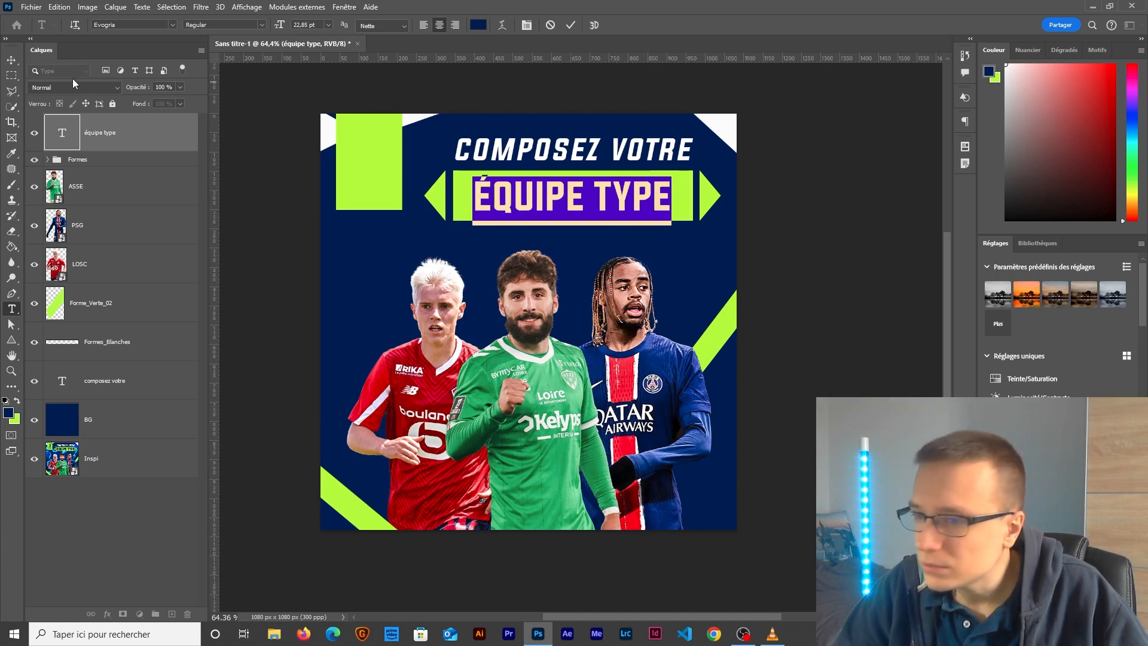
Step: Enlarge the upright ÉQUIPE TYPE text on both sides to fill the green banner, apply the transformation, and deselect the layer
left_click(12, 60)
key("ctrl+t")
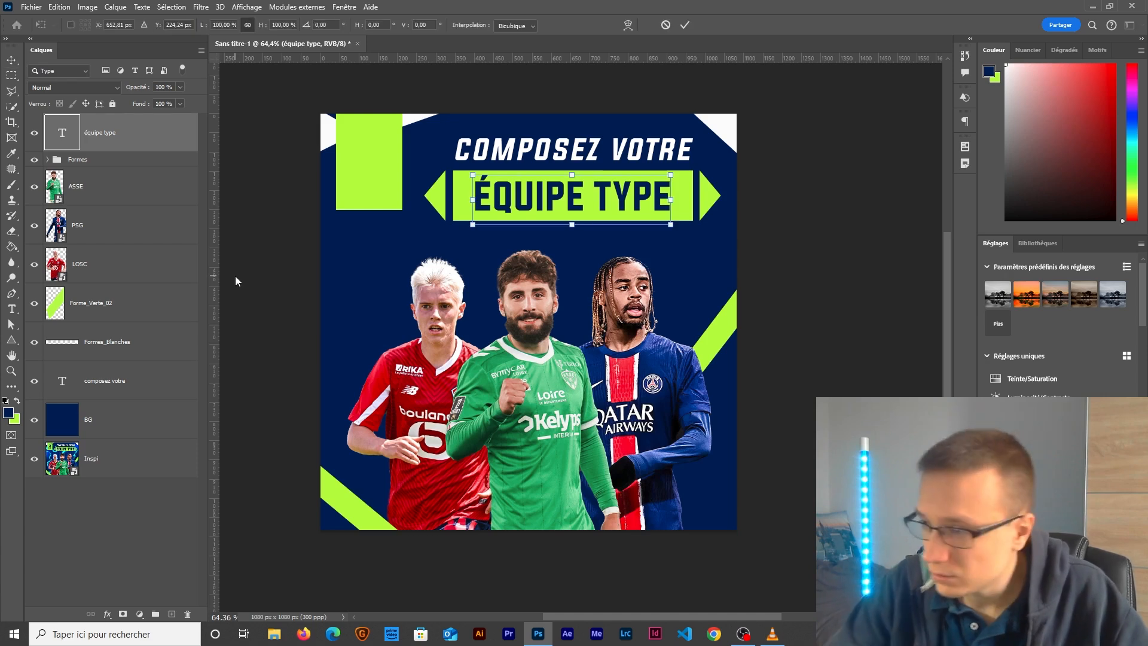
left_click_drag(473, 201, 461, 200)
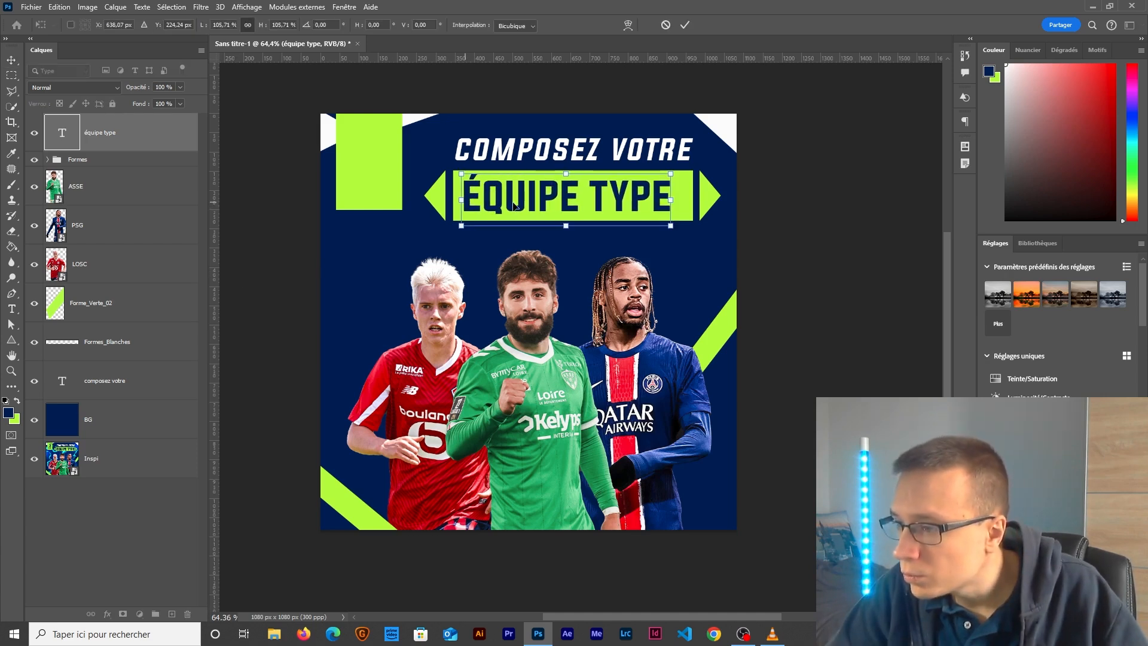
left_click_drag(671, 201, 687, 203)
key("Return")
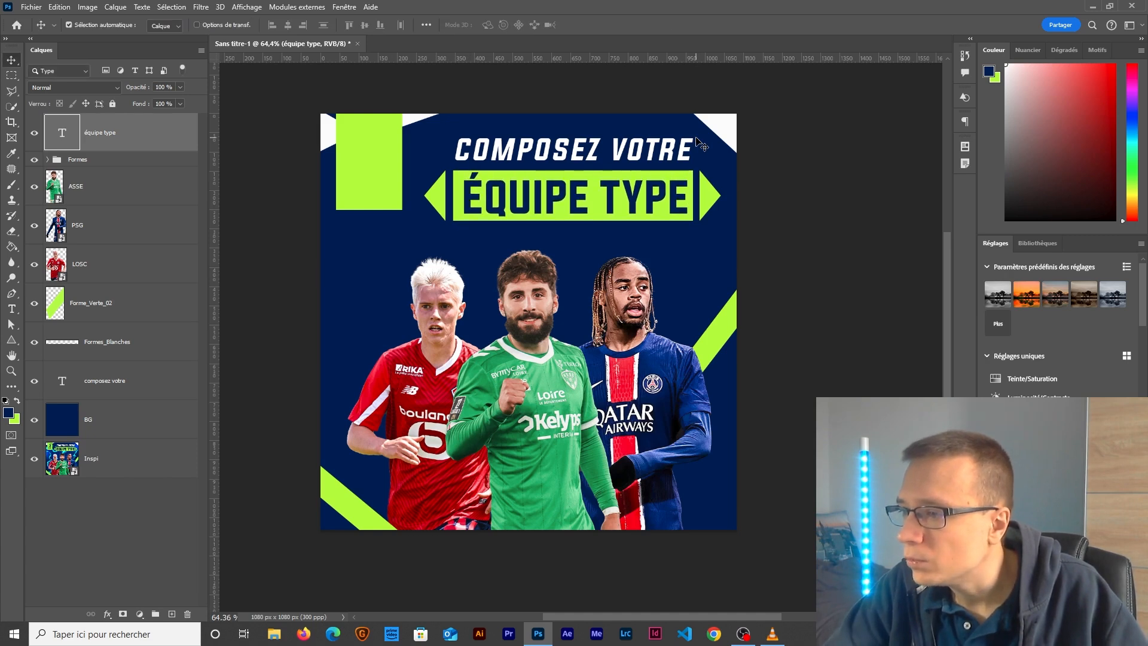
scroll(578, 312, "down", 2)
scroll(578, 318, "up", 2)
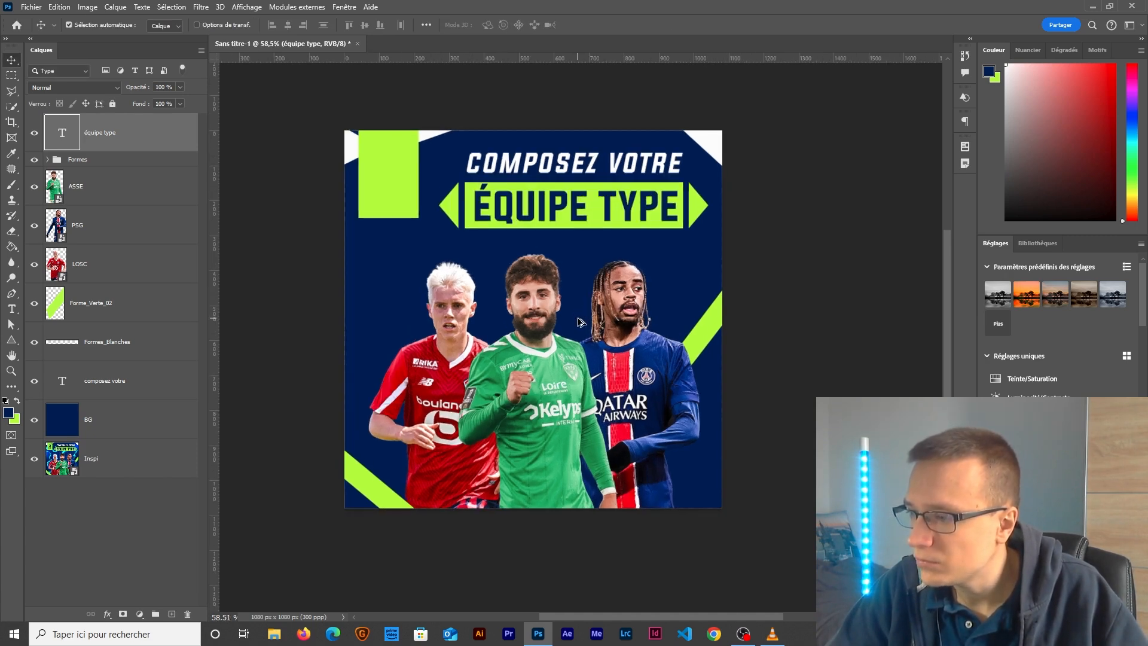
left_click(851, 238)
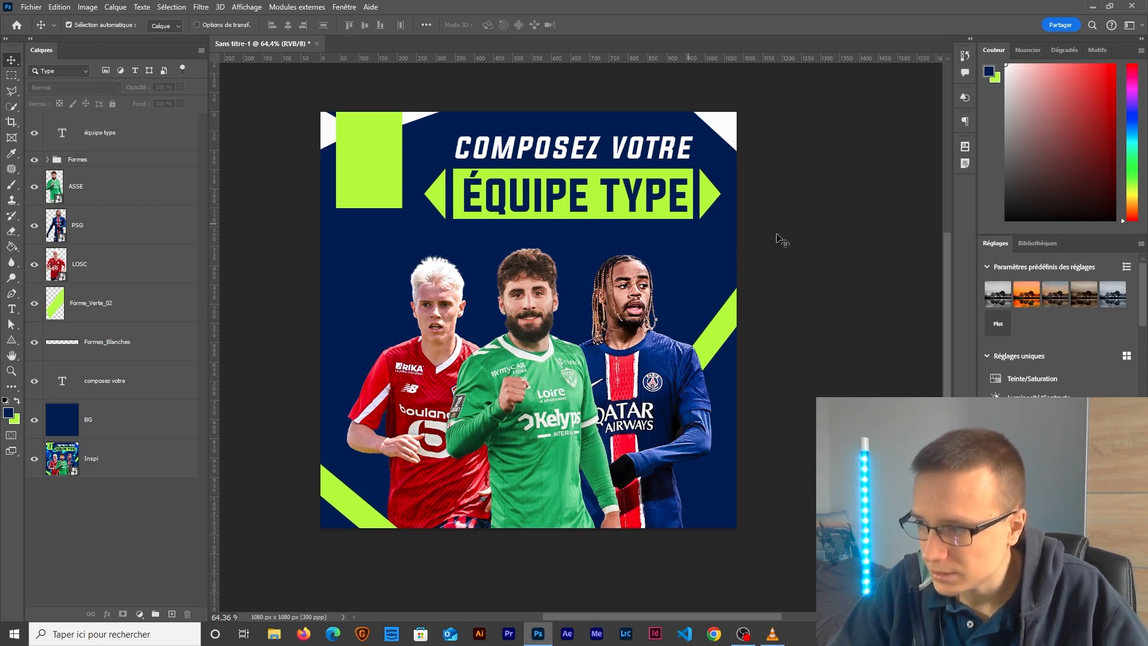
Step: Show only the reference layer and open Logo.svg from the IMG folder, rasterized at 2292 × 2900 px, 300 ppi, in RGB
left_click(34, 419)
left_click(31, 7)
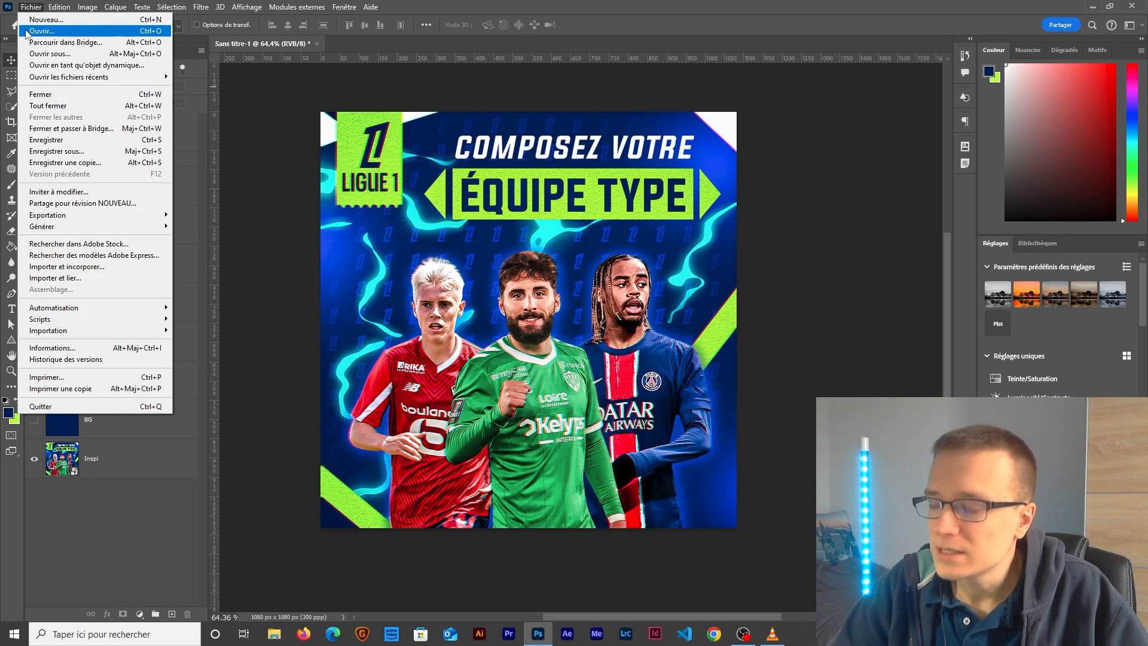
left_click(27, 32)
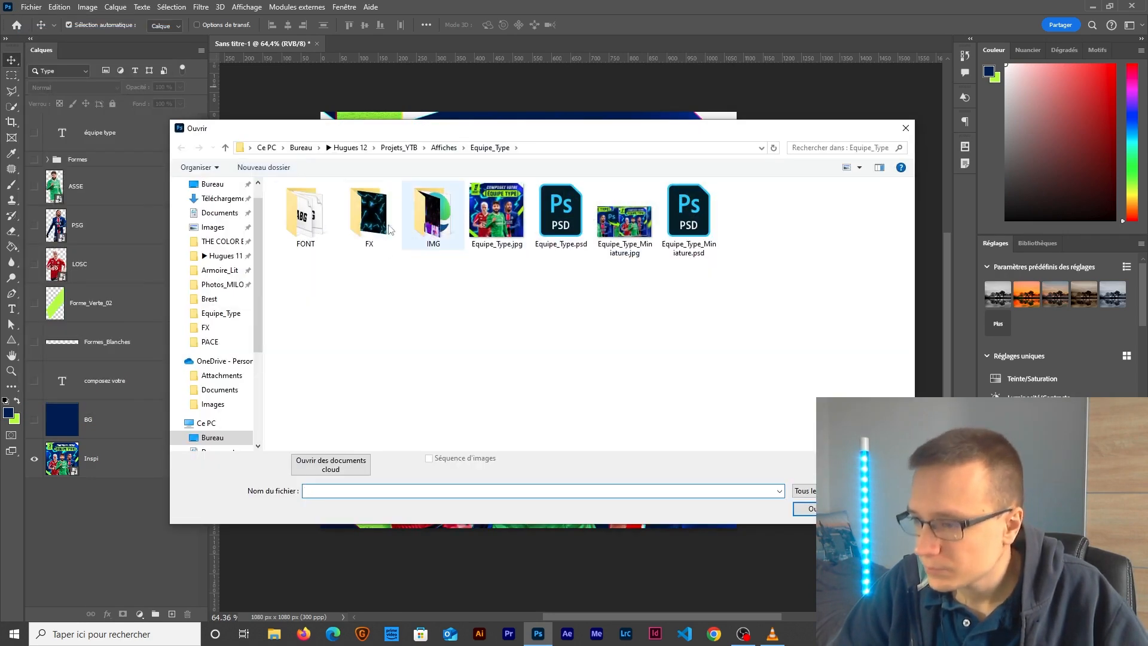
double_click(437, 223)
left_click(433, 216)
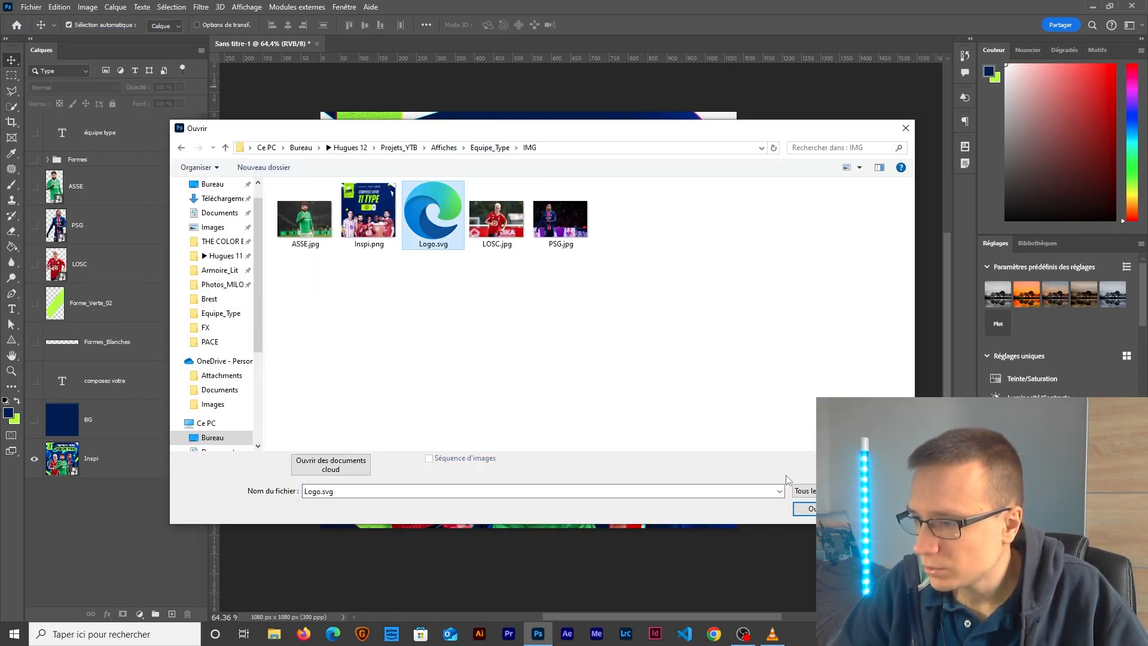
double_click(433, 216)
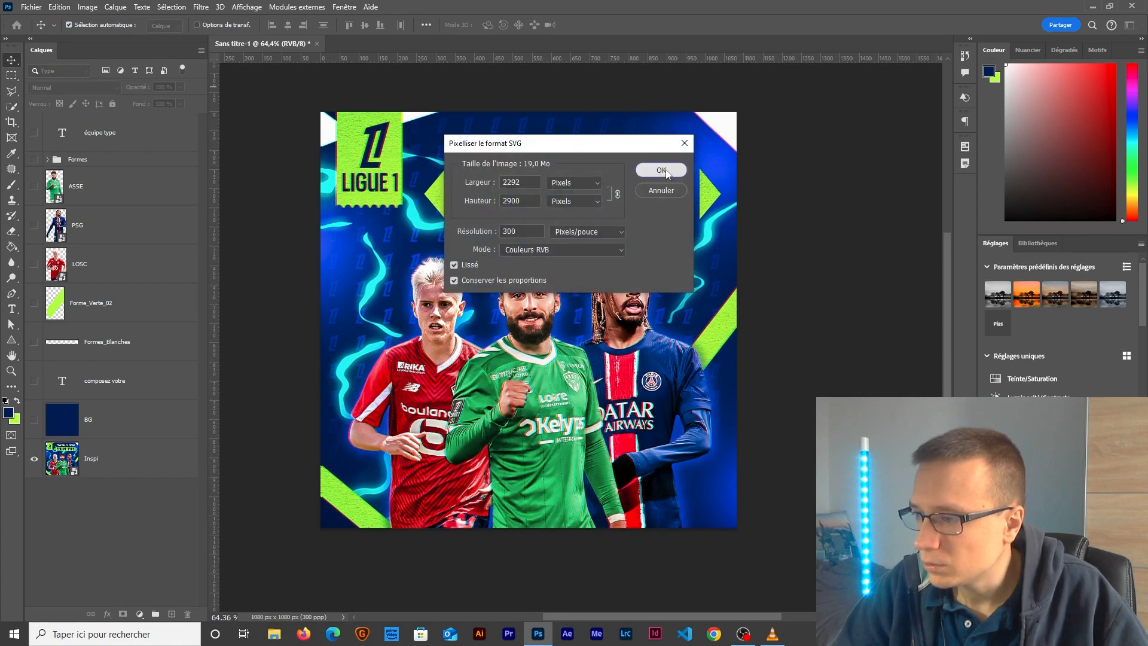
left_click(661, 170)
Step: Convert the imported logo layer to a smart object and rename it Logo
right_click(179, 139)
left_click(218, 309)
double_click(90, 132)
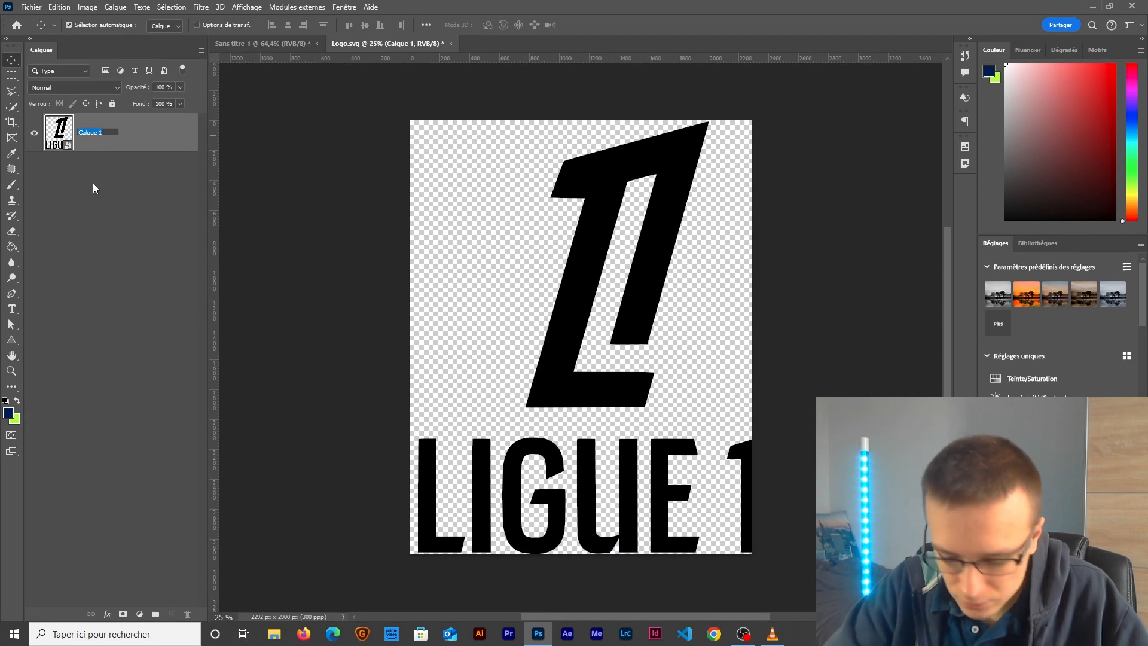
type("Logo")
key("Return")
Step: Copy the Logo layer into the poster document and scale it down to roughly the width of the green logo rectangle
left_click_drag(577, 175, 376, 168)
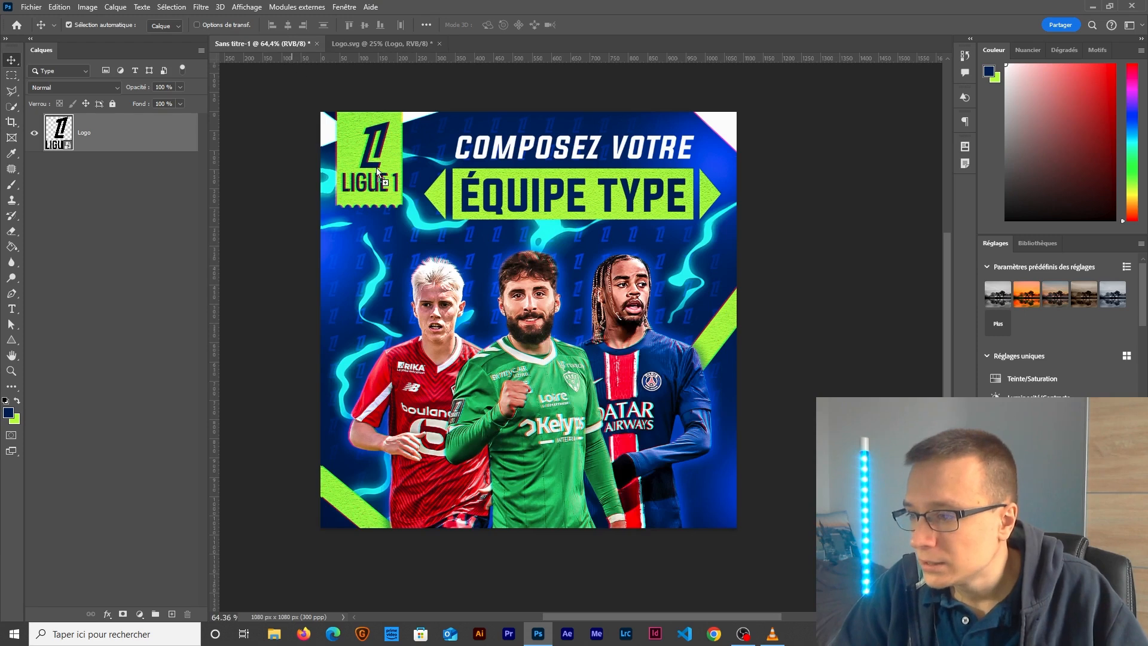
key("ctrl+t")
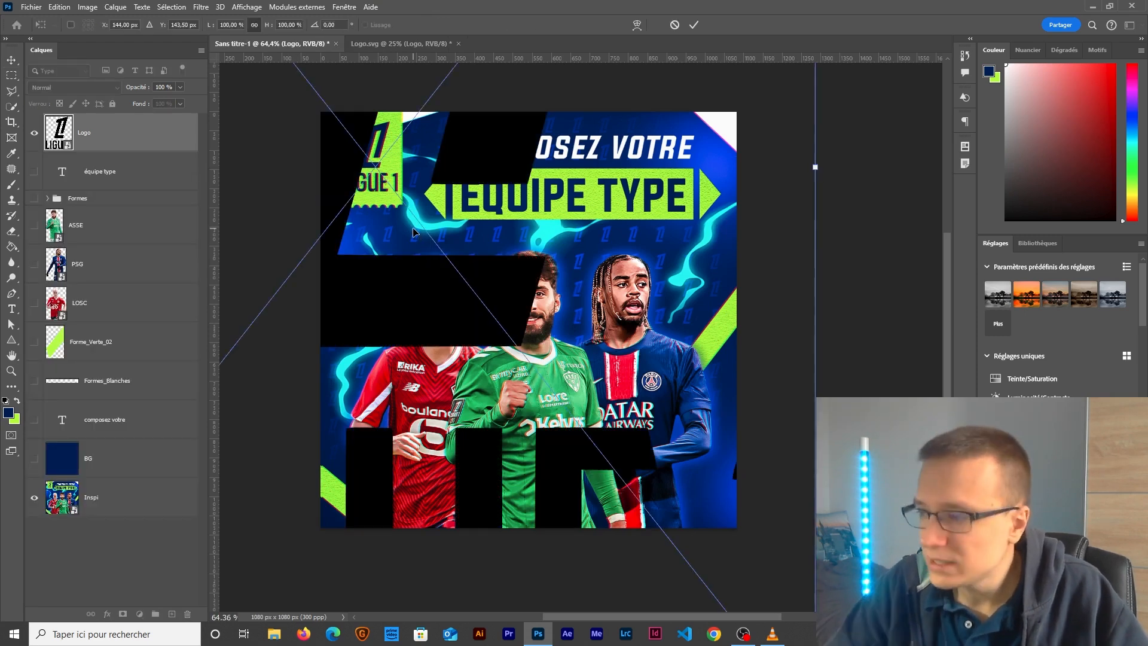
left_click_drag(824, 169, 753, 390)
left_click_drag(771, 267, 417, 276)
key("Return")
Step: Move the Ligue 1 logo up onto the green rectangle, with all poster layers shown again
key("shift+Up")
key("shift+Up")
key("shift+Up")
key("shift+Up")
key("shift+Up")
key("shift+Up")
key("shift+Up")
key("shift+Up")
key("shift+Up")
key("shift+Up")
key("shift+Up")
key("shift+Up")
key("shift+Up")
key("shift+Up")
key("shift+Up")
key("shift+Up")
key("shift+Up")
key("shift+Up")
key("shift+Up")
key("shift+Up")
key("shift+Up")
key("shift+Up")
key("shift+Up")
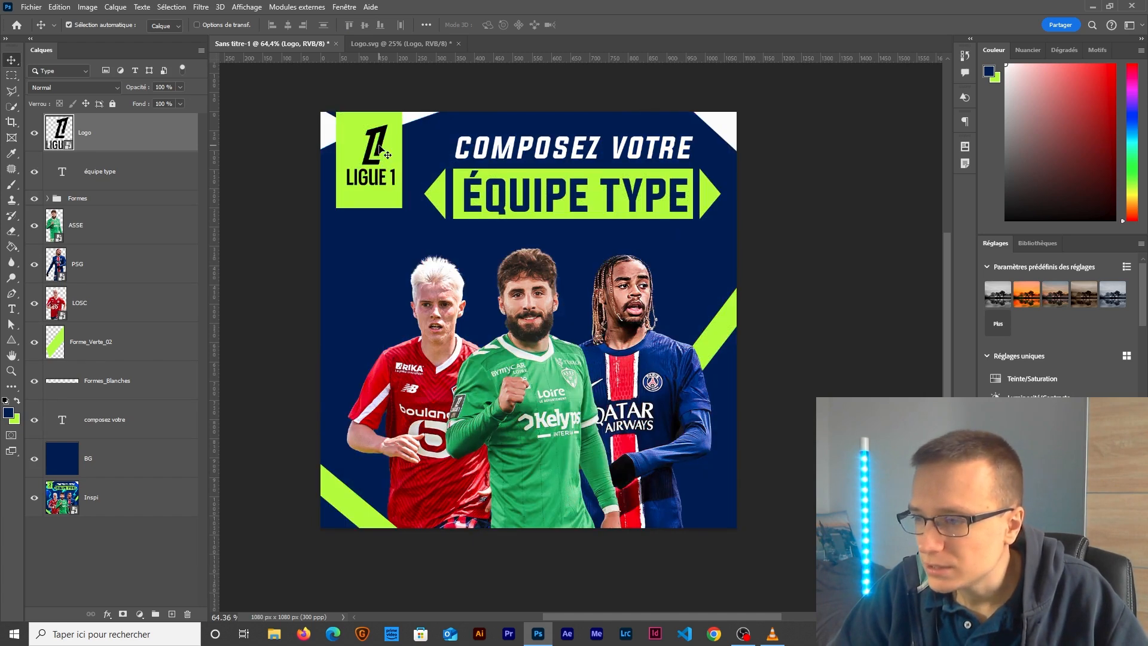
Step: Enlarge the Ligue 1 logo slightly so it fills the green rectangle's width, and apply the transformation
key("ctrl+t")
left_click_drag(368, 186, 367, 194)
key("Return")
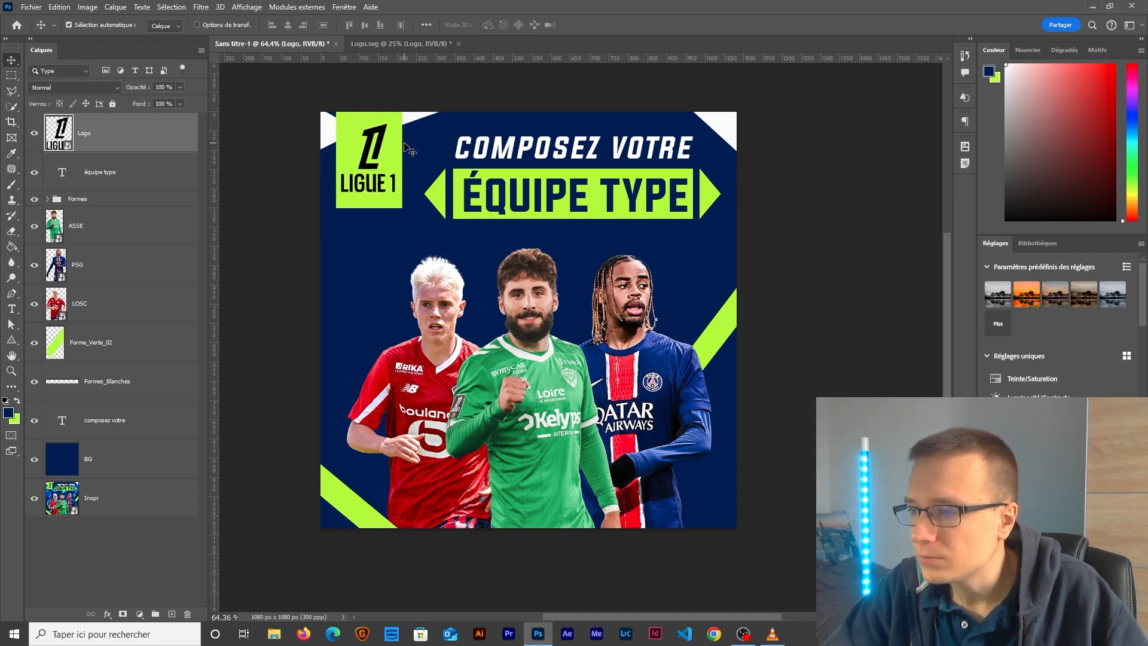
Step: Add a Normal colour overlay at 100% opacity to the Logo layer, using the navy sampled from the background (#011353)
right_click(108, 137)
left_click(124, 129)
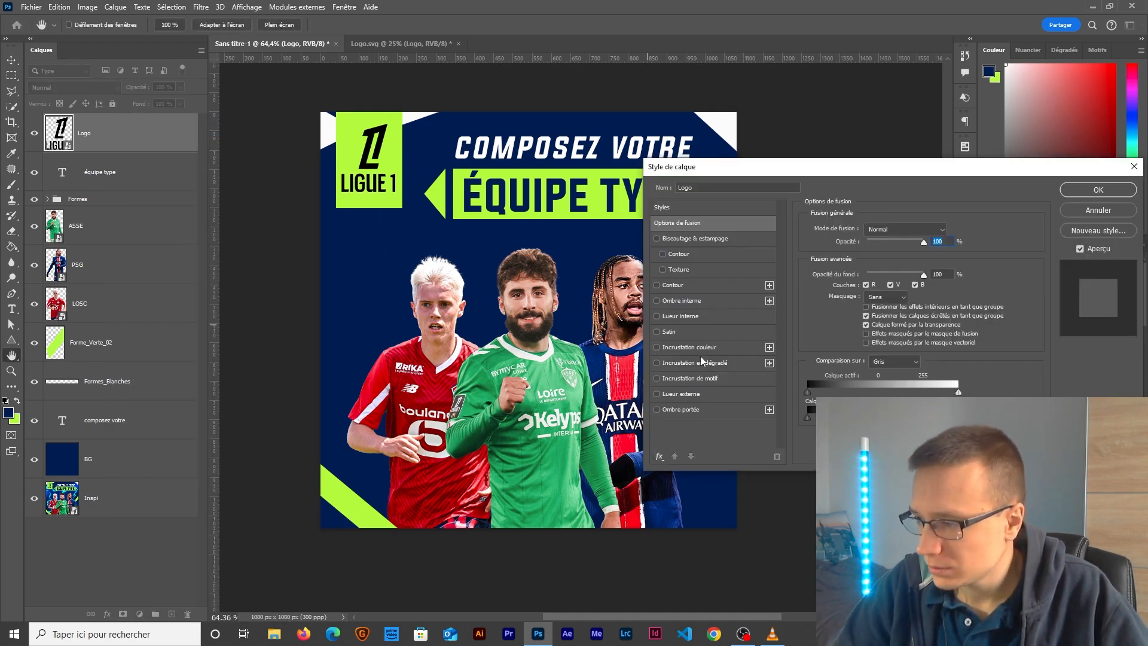
left_click(701, 347)
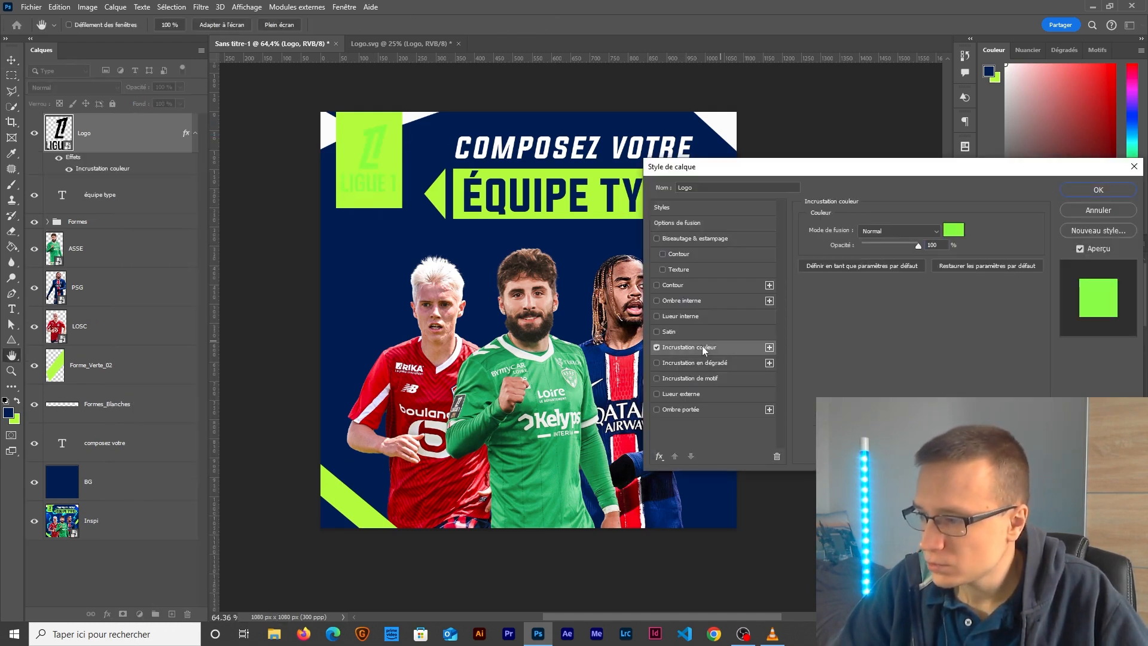
left_click(944, 229)
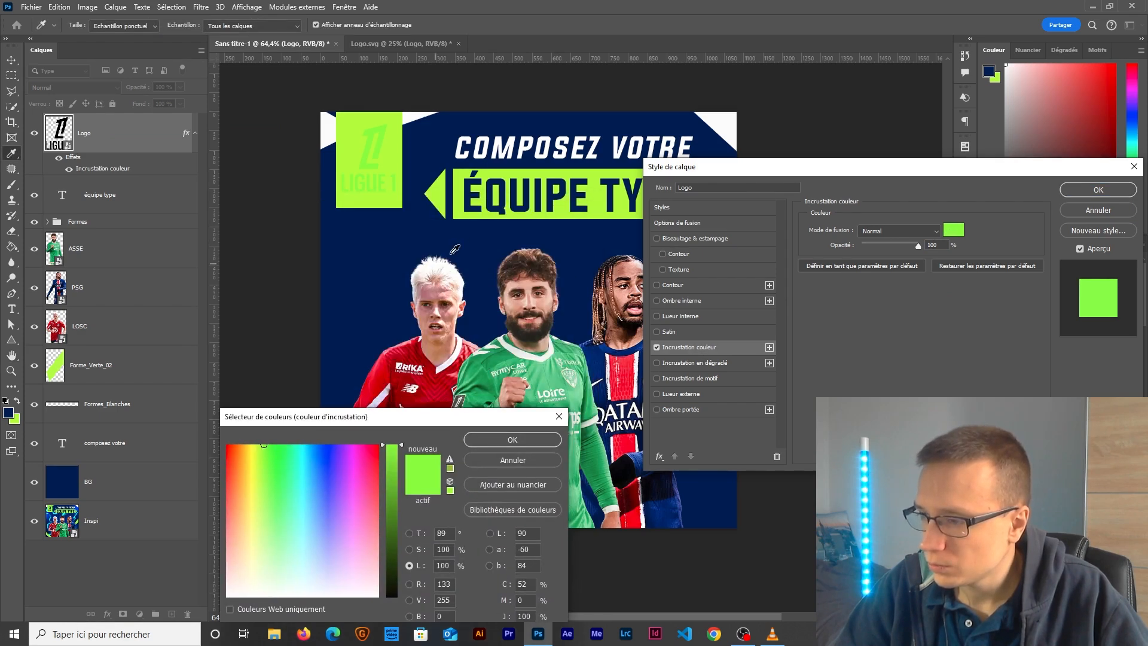
left_click(459, 246)
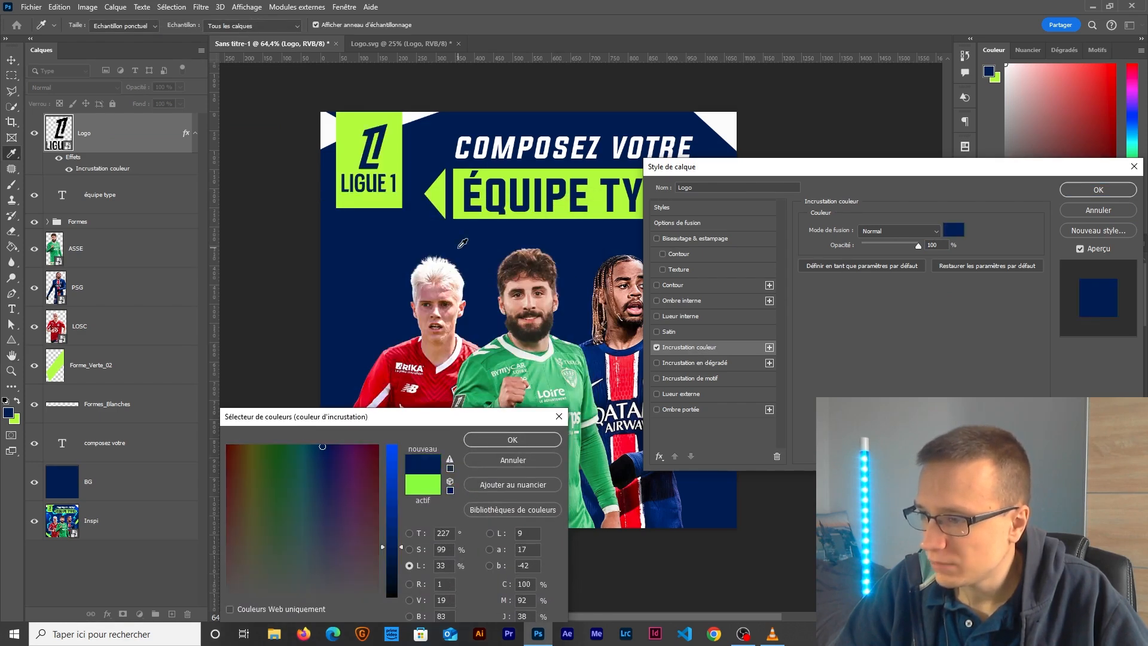
left_click(496, 441)
left_click(1098, 189)
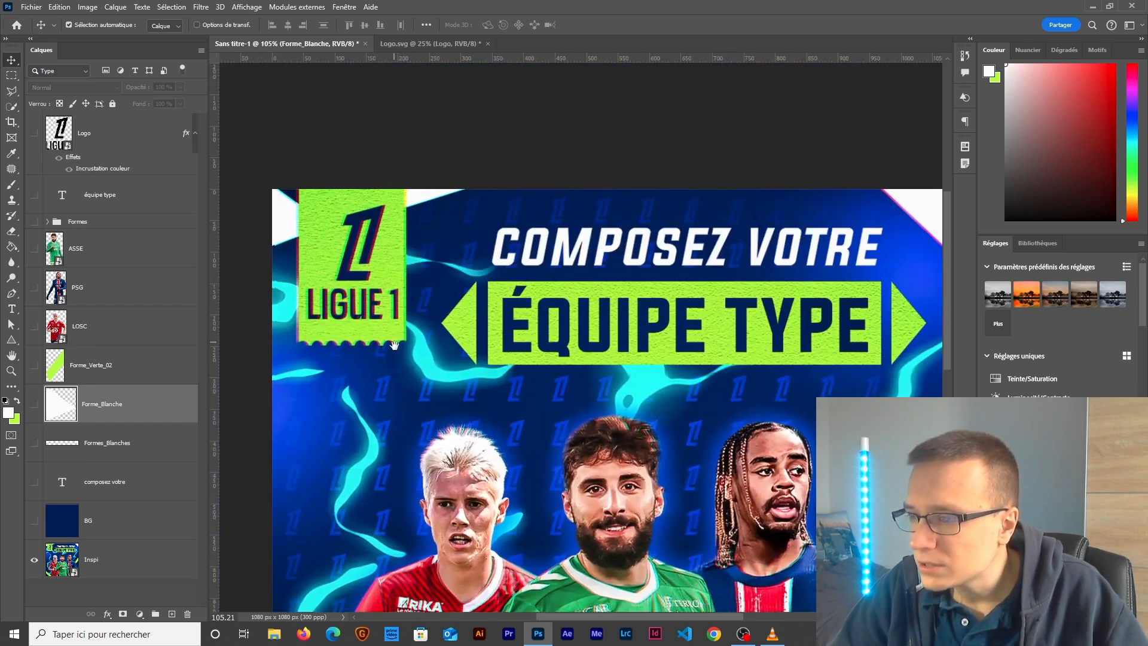
Step: Check the green shapes' texture in the reference and convert the Rectangle 2 banner to a smart object
scroll(389, 323, "up", 3)
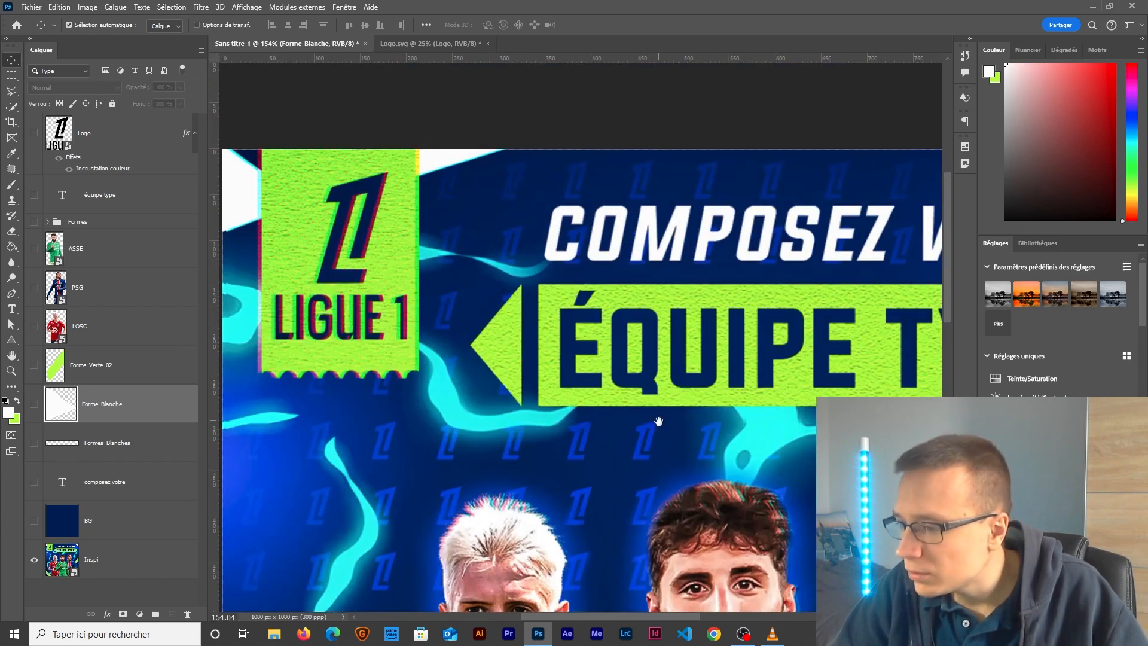
scroll(659, 421, "down", 3)
scroll(610, 397, "down", 3)
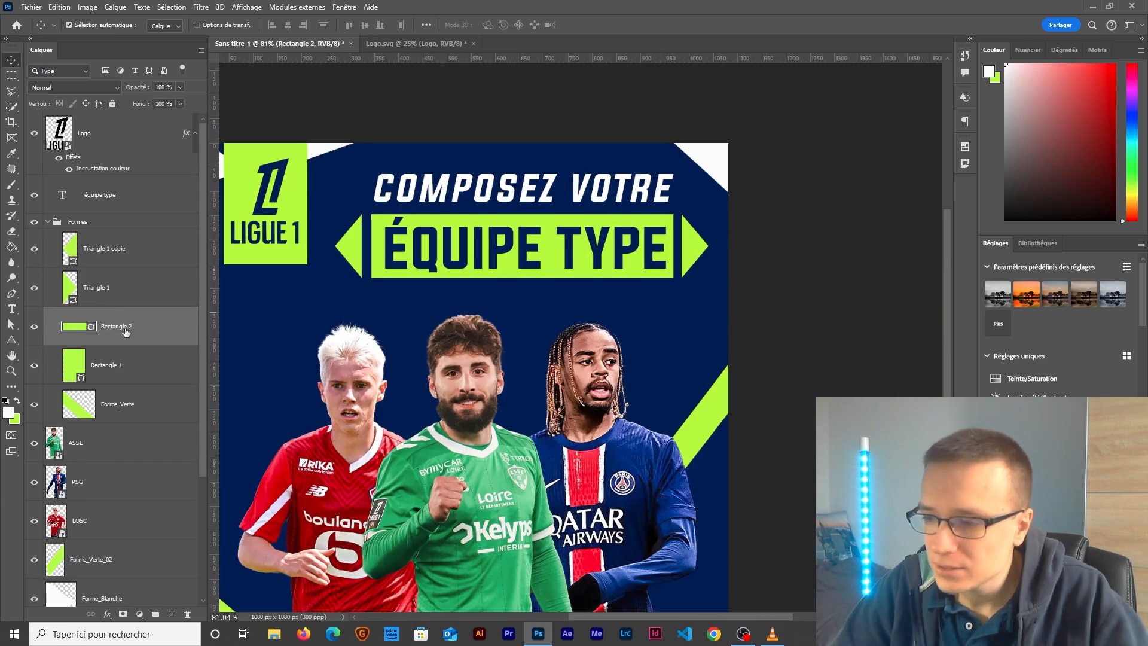
right_click(141, 334)
left_click(185, 308)
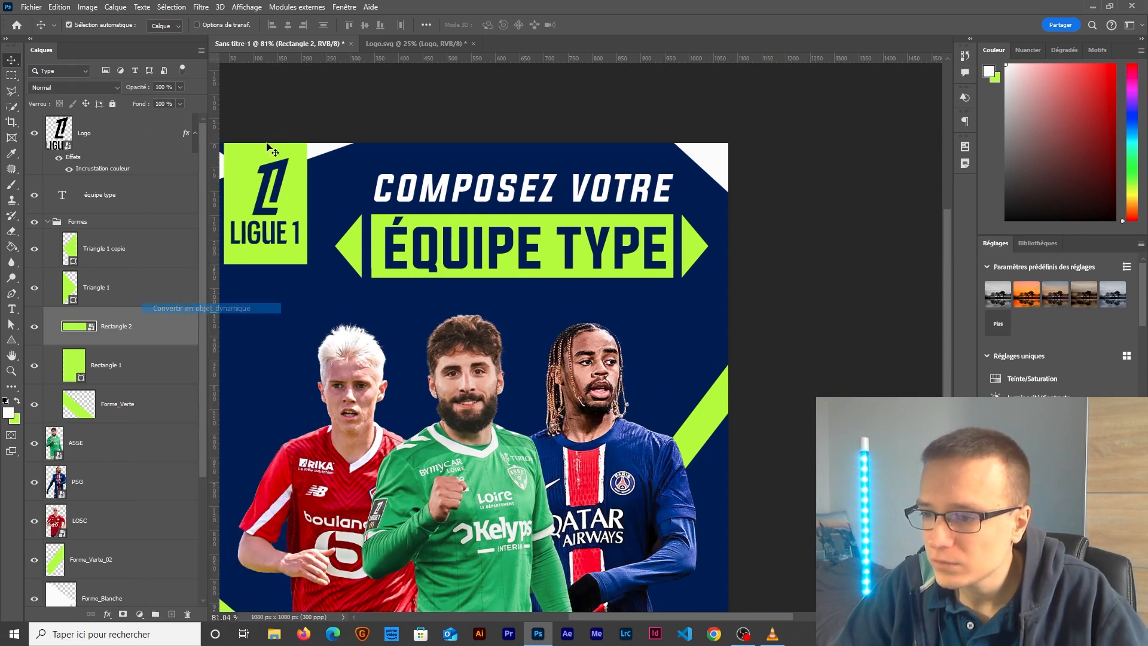
Step: Apply the Placage de texture filter to the banner with Grès texture, 100% scale, relief 5 and light from Haut
left_click(200, 7)
key("Escape")
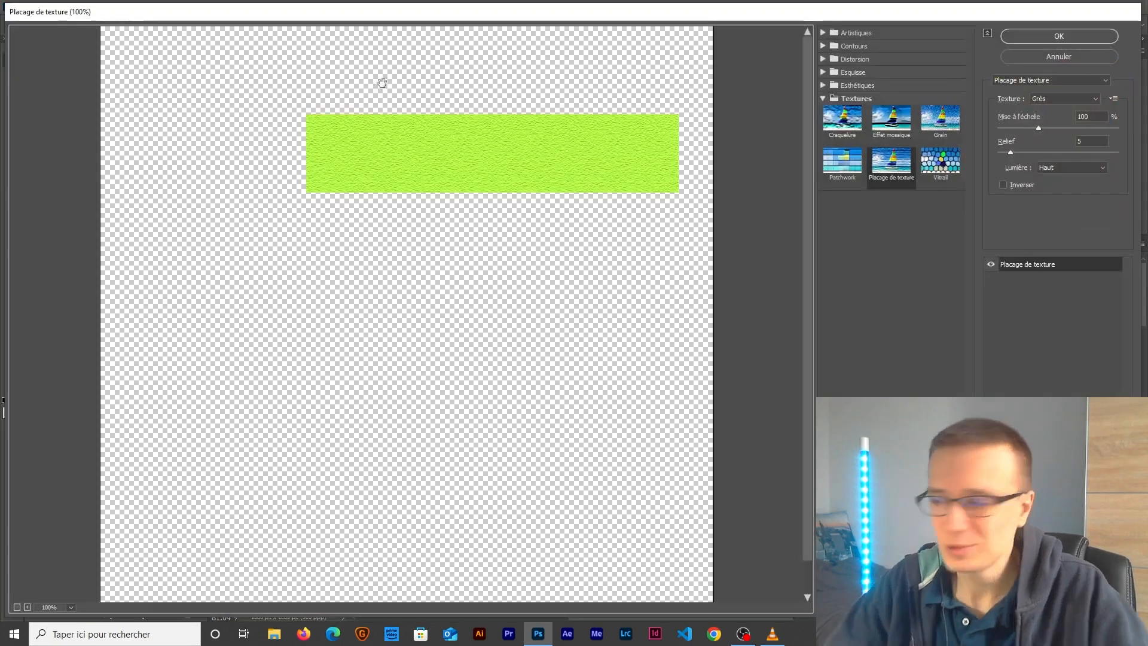
left_click(822, 98)
left_click(822, 97)
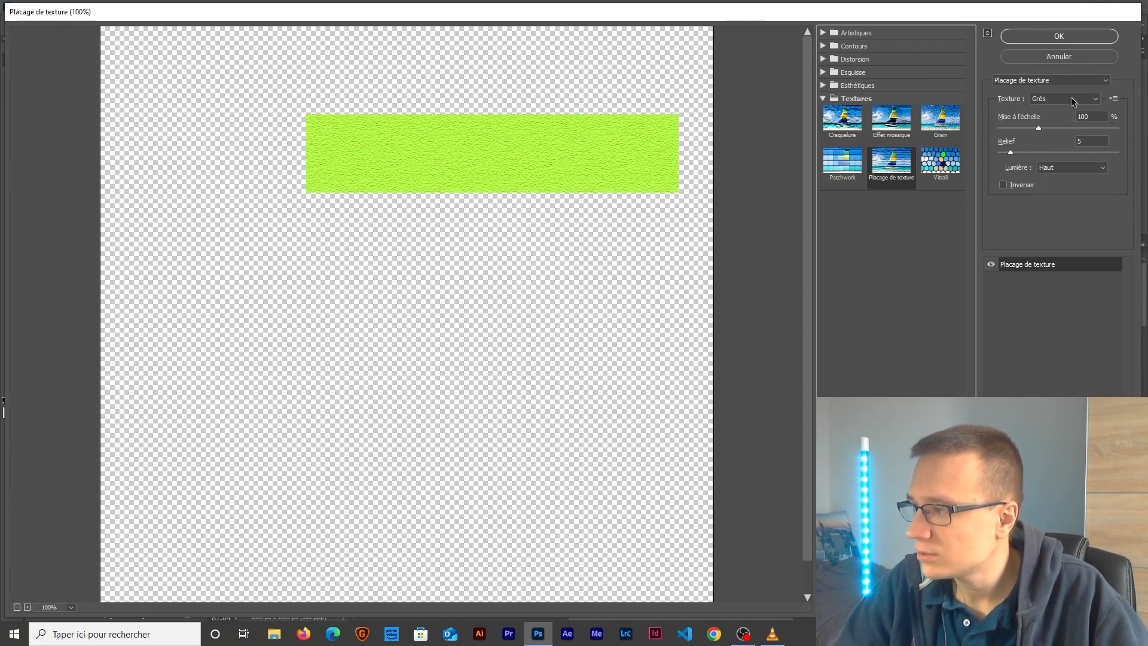
left_click(1059, 37)
Step: Convert Triangle 1, Triangle 1 copie, Rectangle 1, Forme_Verte and Forme_Verte_02 to smart objects
scroll(484, 260, "up", 5)
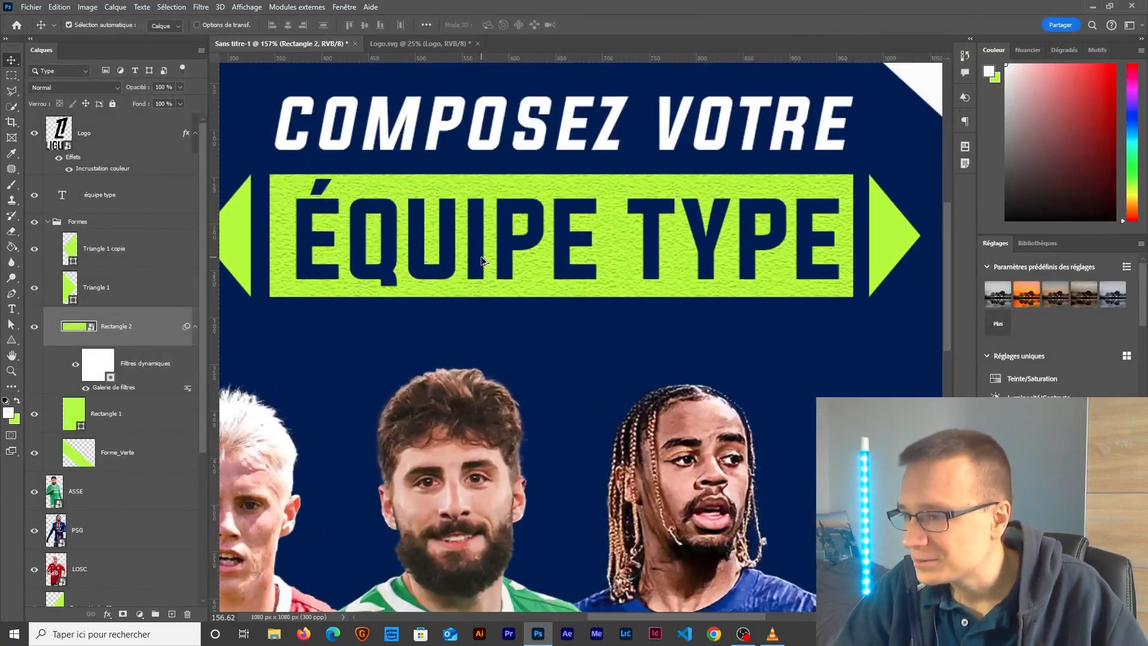
scroll(485, 260, "down", 2)
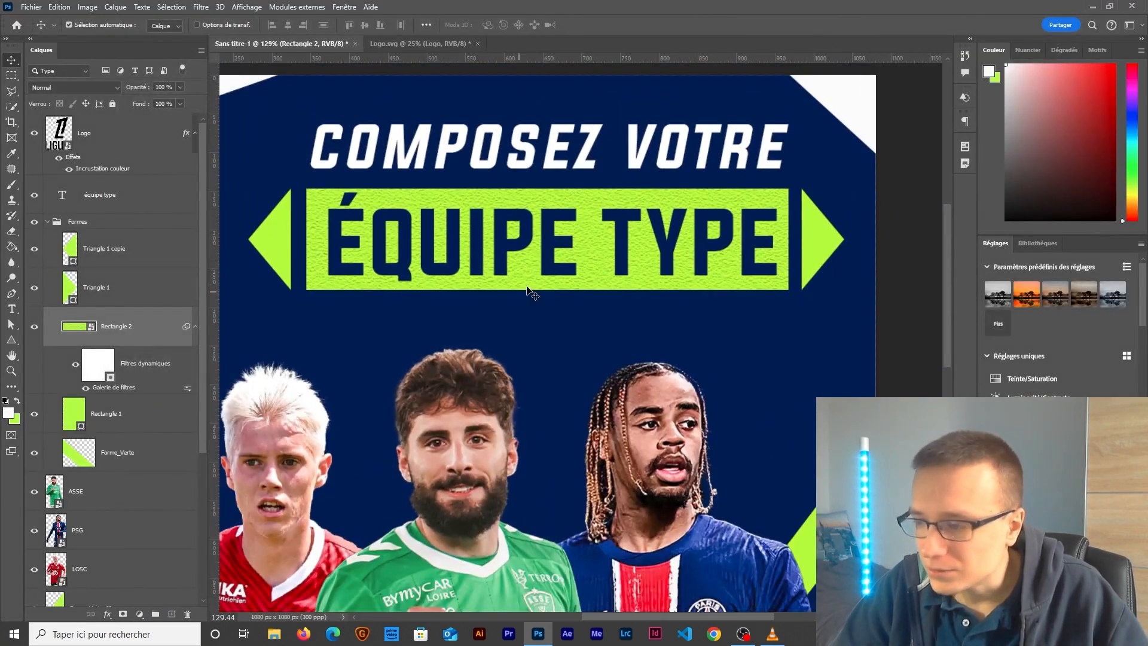
scroll(353, 303, "down", 3)
scroll(353, 303, "up", 4)
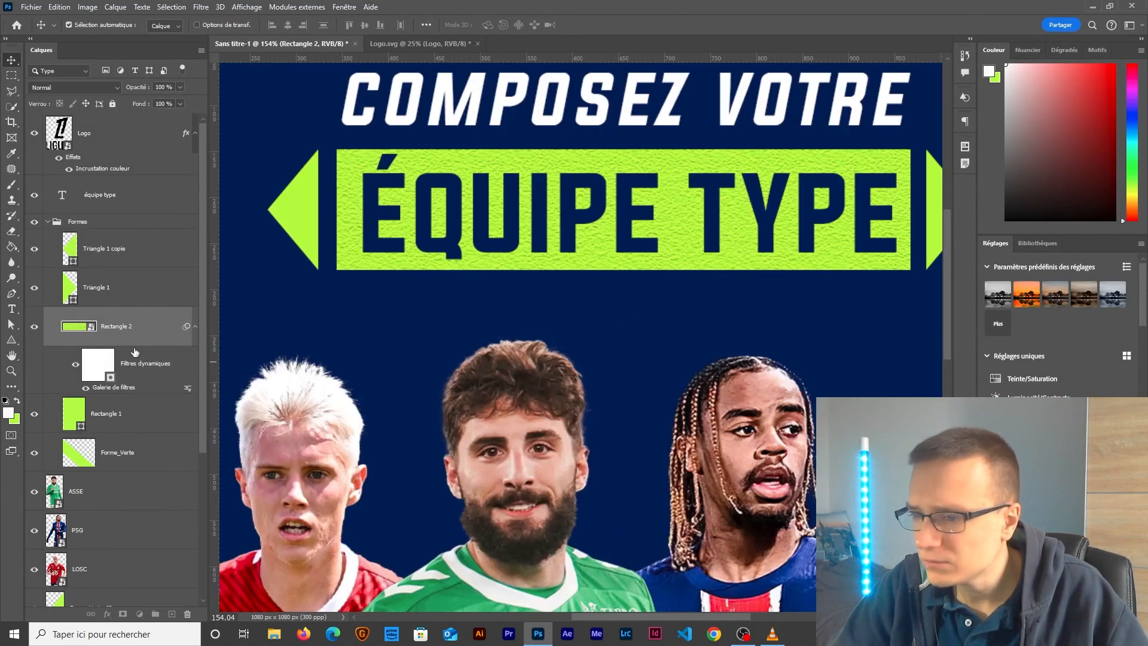
left_click(130, 293)
right_click(130, 293)
left_click(134, 248)
right_click(134, 248)
left_click(178, 307)
left_click(123, 412)
right_click(122, 413)
left_click(166, 308)
left_click(139, 460)
right_click(139, 460)
left_click(165, 308)
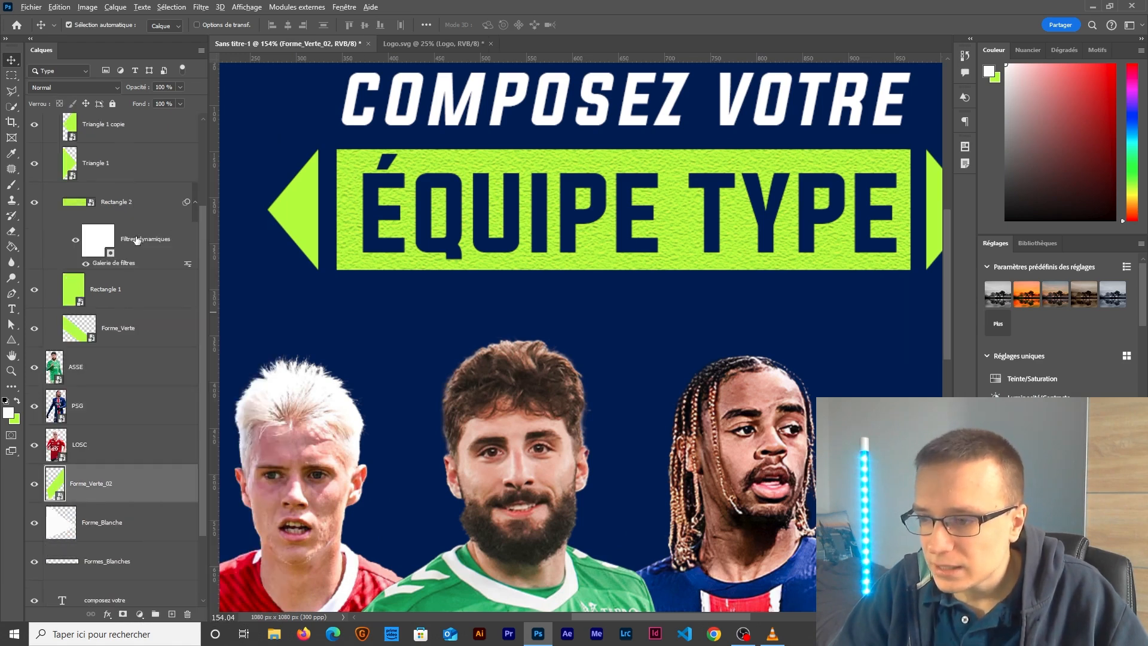
Step: Duplicate the banner's texture smart filter onto the Triangle 1 and Triangle 1 copie layers
left_click_drag(110, 165, 110, 166)
left_click_drag(579, 319, 438, 347)
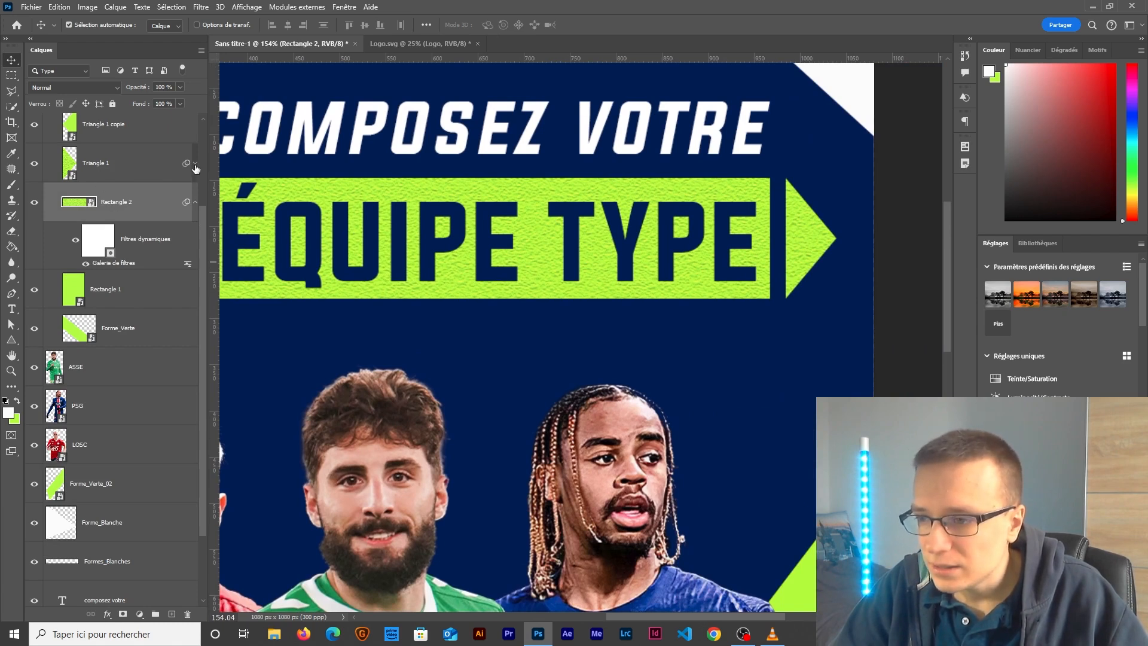
left_click_drag(195, 169, 120, 163)
left_click(120, 158)
left_click_drag(440, 395, 375, 195)
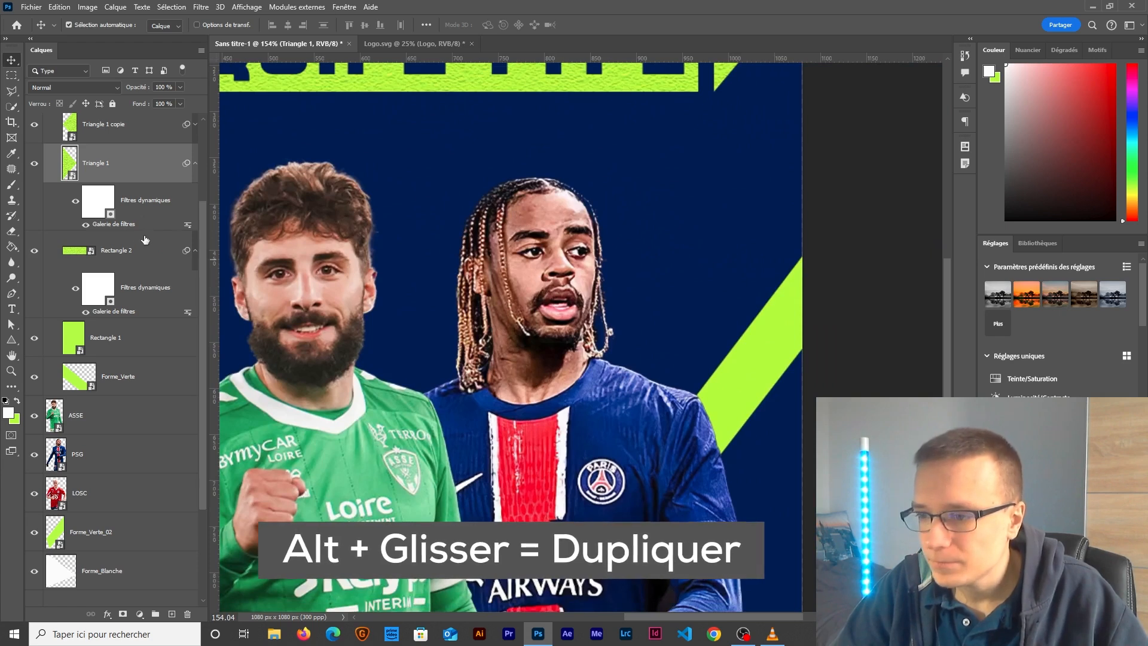
Step: Duplicate the banner's texture smart filter onto the Rectangle 1, Forme_Verte and Forme_Verte_02 layers
left_click_drag(138, 290, 134, 340)
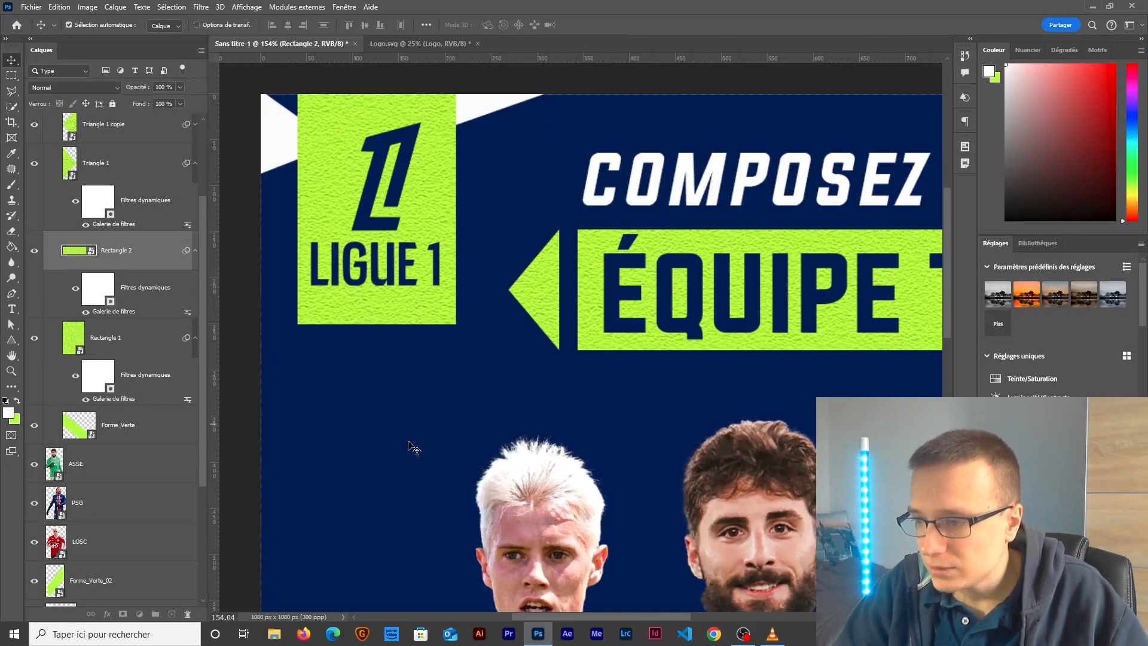
left_click_drag(475, 413, 325, 231)
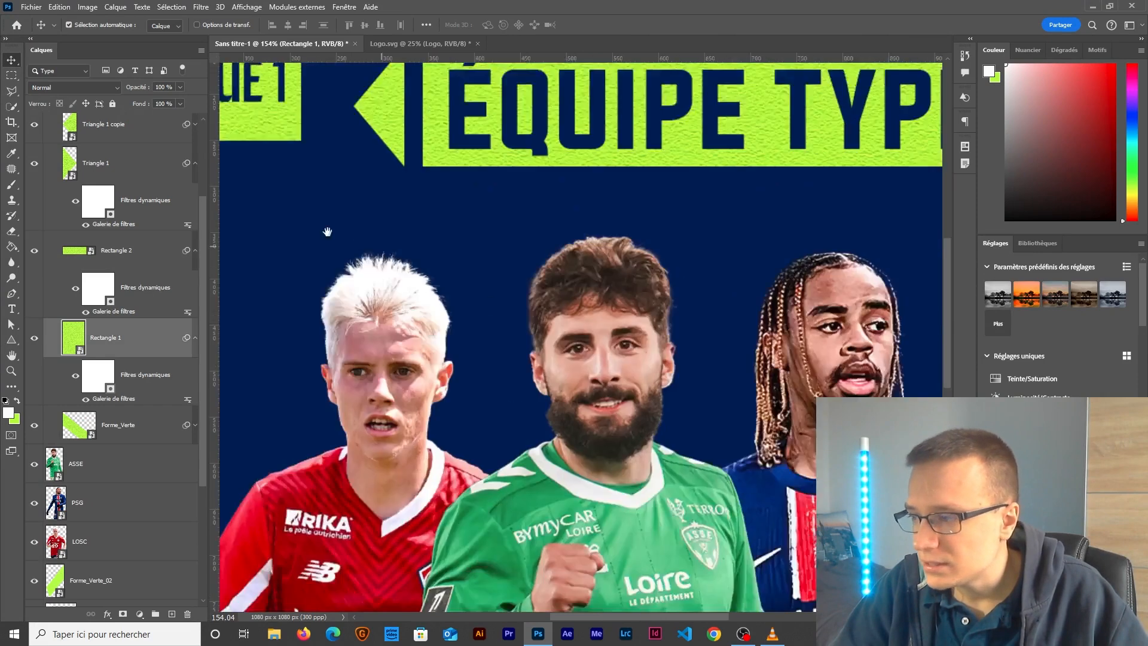
left_click_drag(722, 392, 522, 341)
left_click_drag(524, 406, 902, 121)
scroll(129, 385, "down", 3)
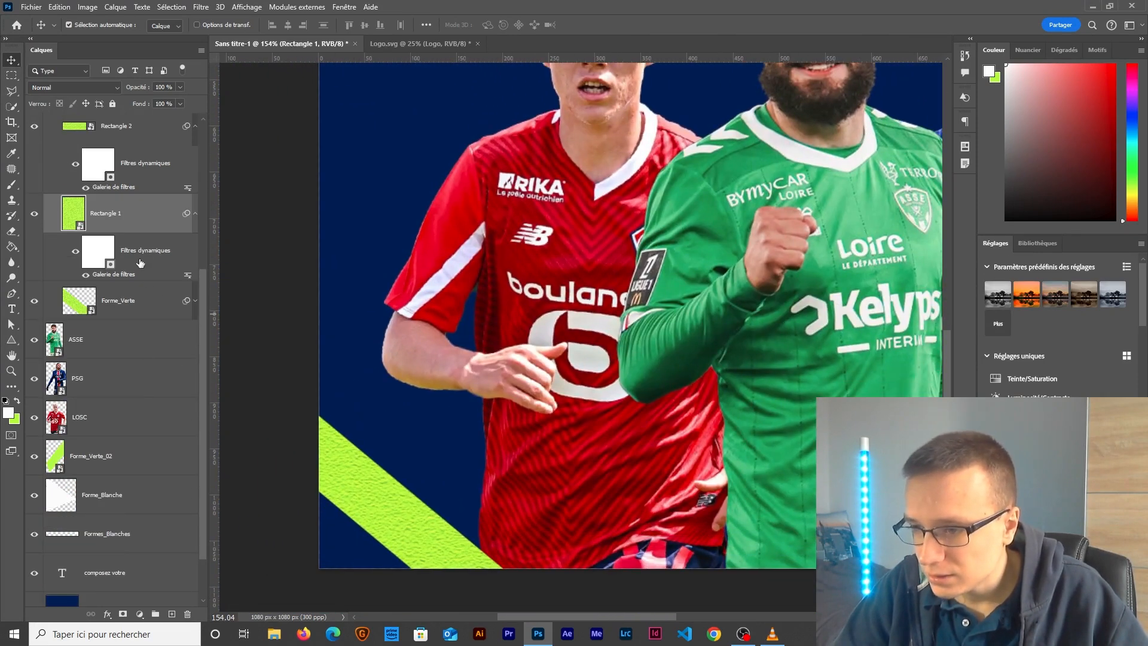
left_click_drag(536, 410, 108, 384)
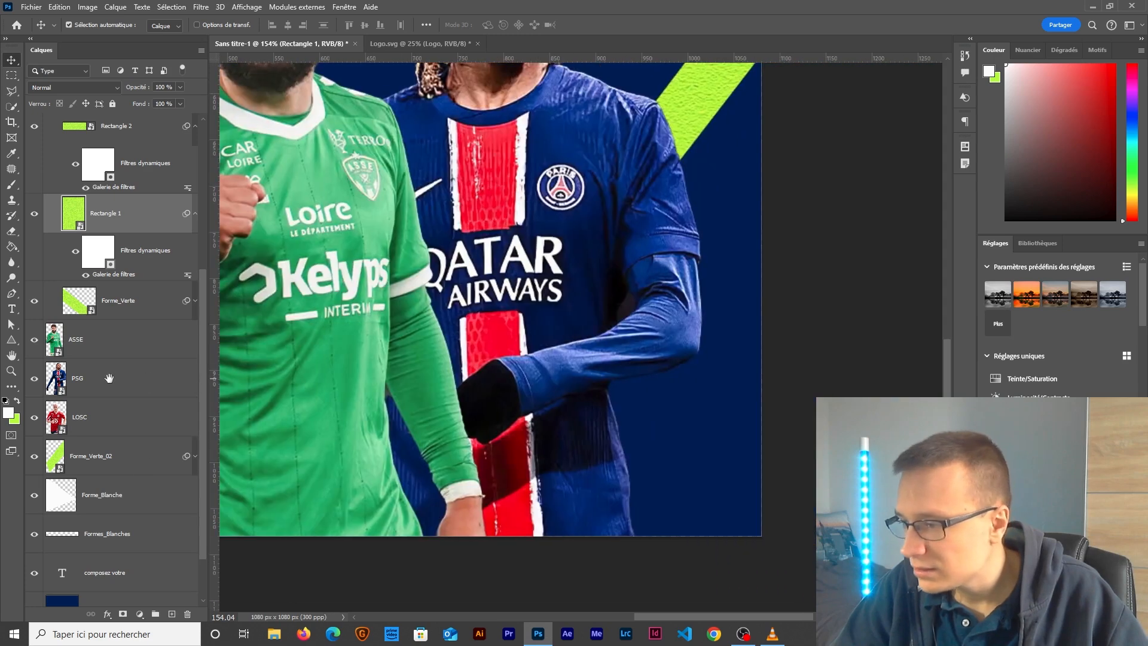
left_click_drag(585, 254, 668, 482)
Step: Review the textured green shapes across the poster and compare the logo rectangle's lower edge with the reference
scroll(569, 461, "down", 5)
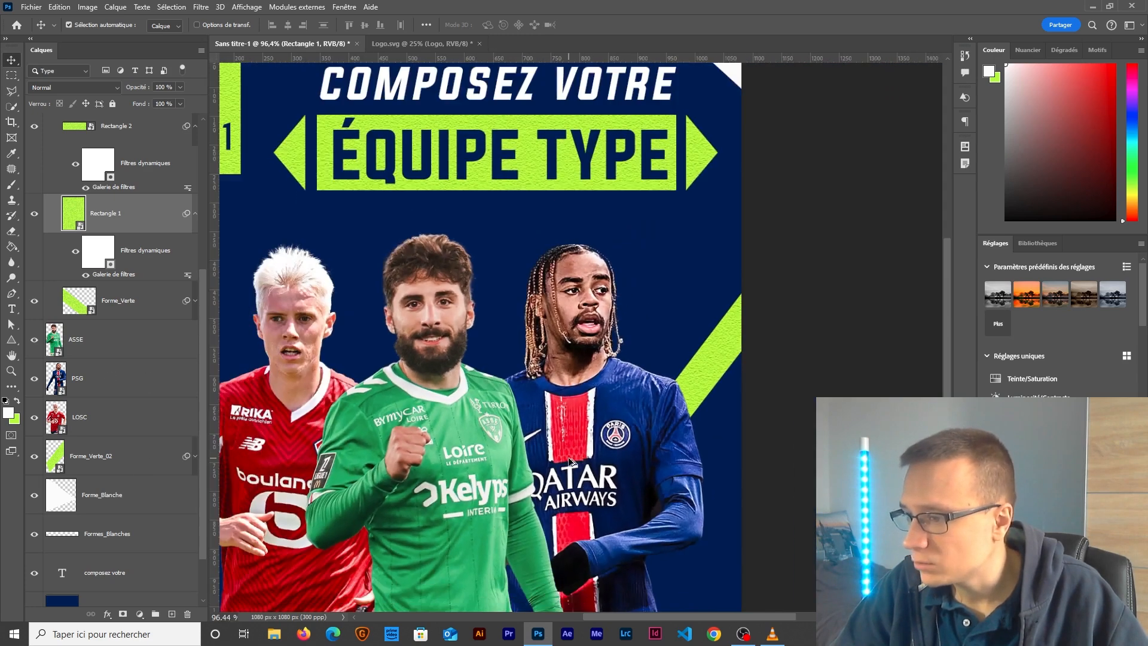
scroll(532, 267, "up", 5)
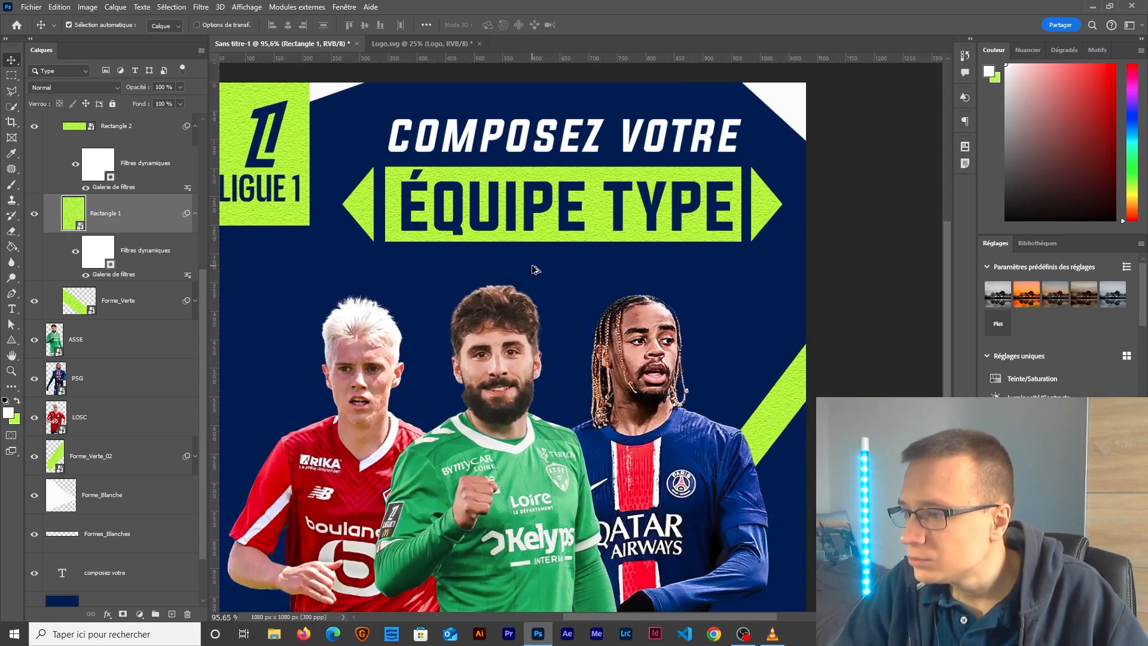
scroll(533, 267, "down", 3)
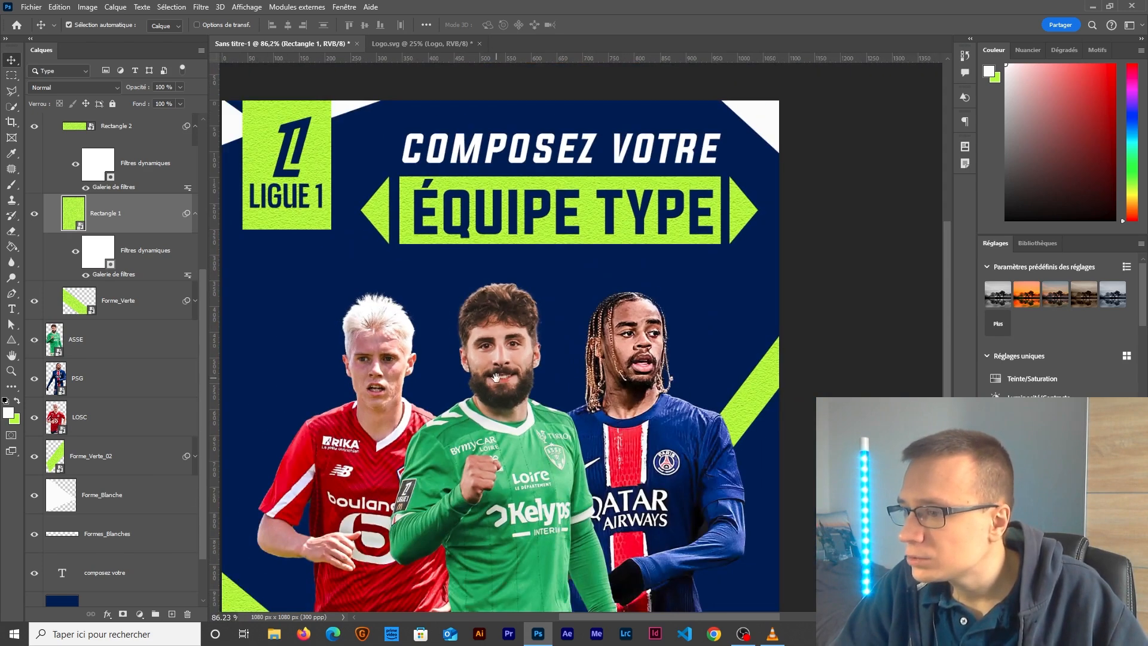
scroll(539, 331, "down", 1)
left_click_drag(570, 342, 558, 383)
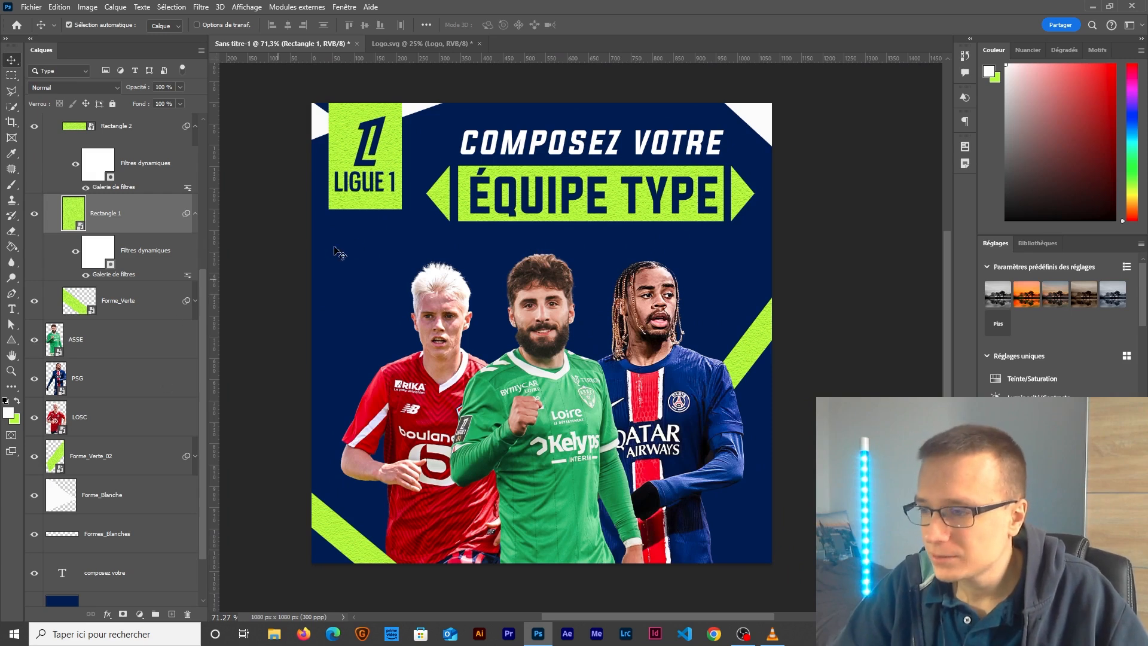
scroll(119, 437, "down", 2)
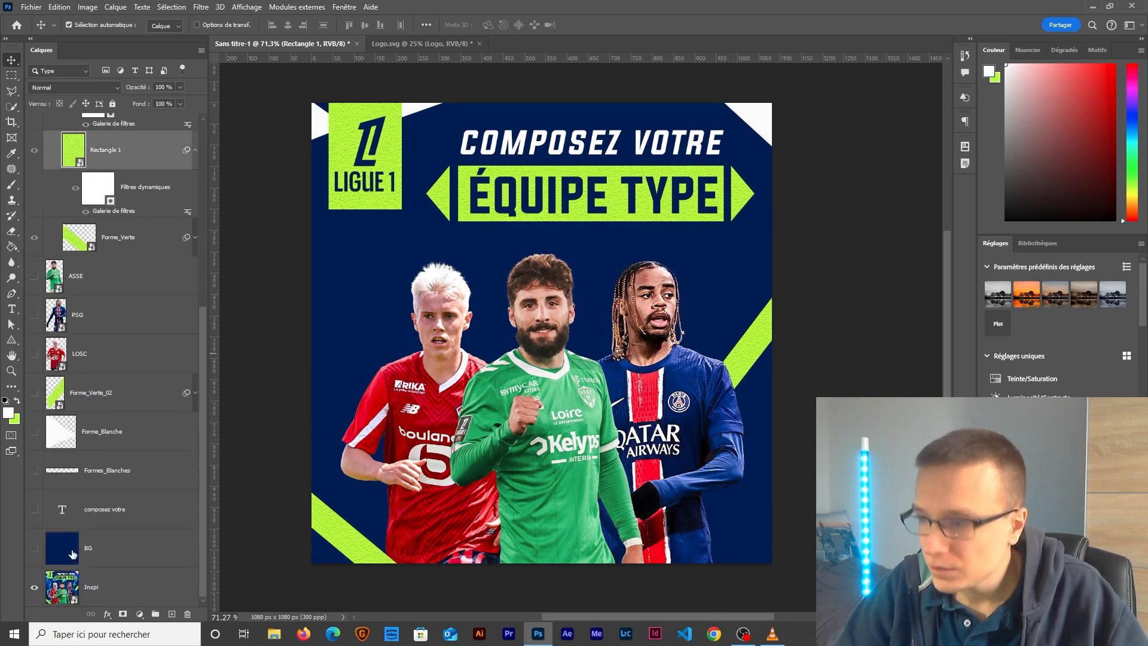
scroll(345, 214, "up", 5)
left_click_drag(362, 228, 387, 365)
scroll(388, 366, "up", 2)
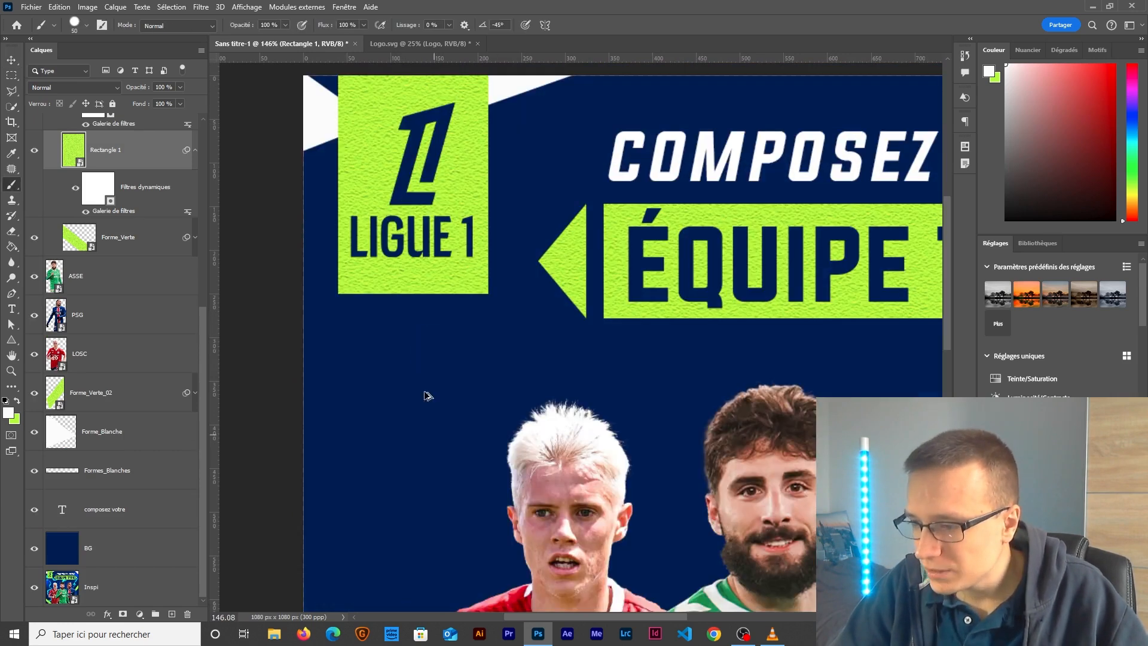
Step: Set the brush hardness to 100% and reduce its size to about 12 px
left_click_drag(413, 366, 437, 372)
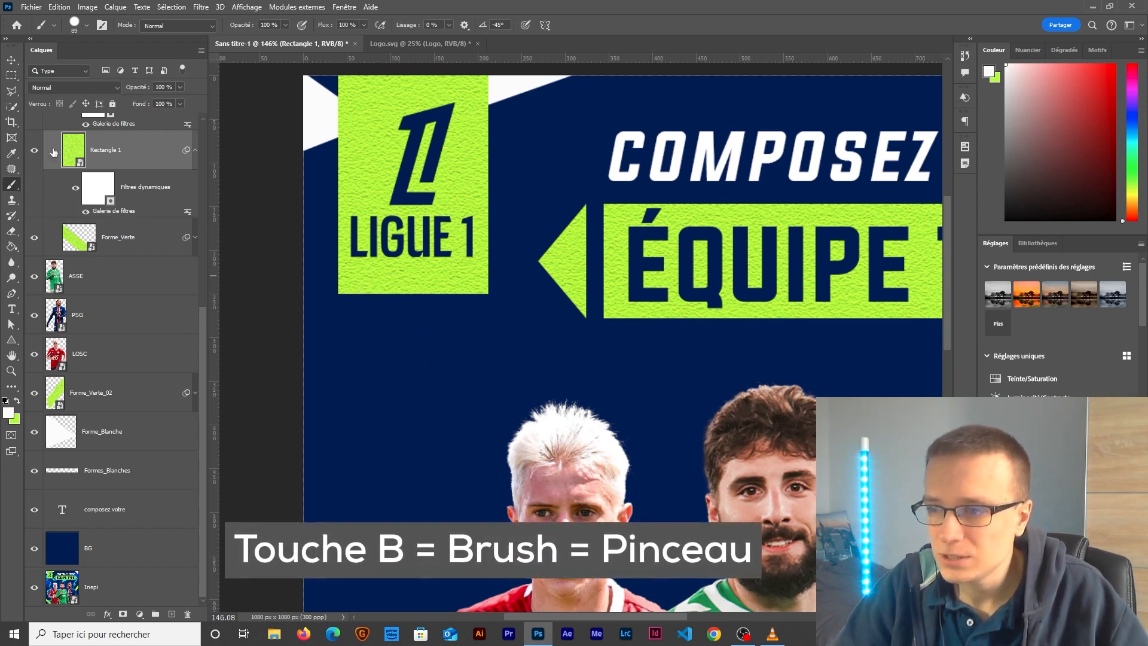
left_click_drag(363, 315, 358, 314)
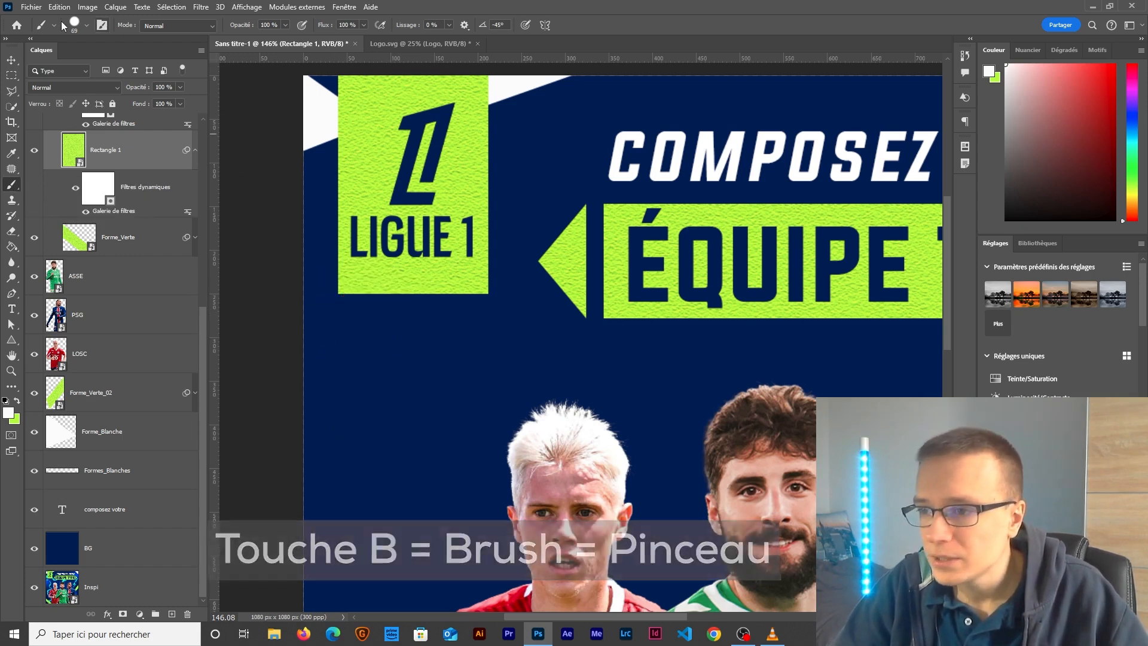
left_click(87, 26)
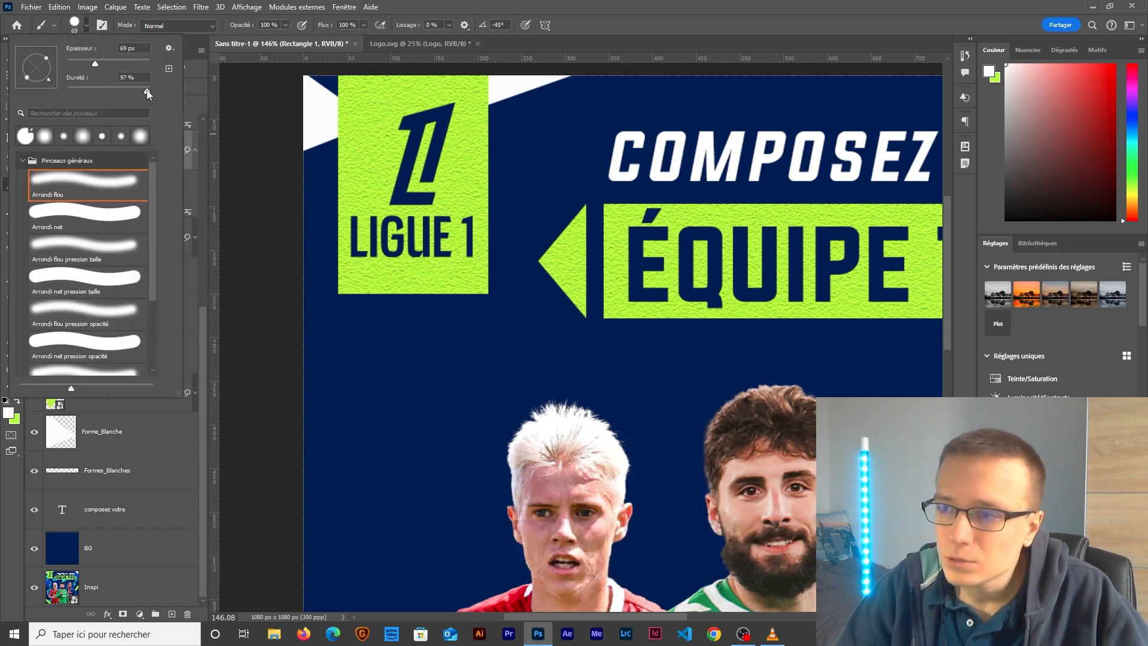
left_click(142, 79)
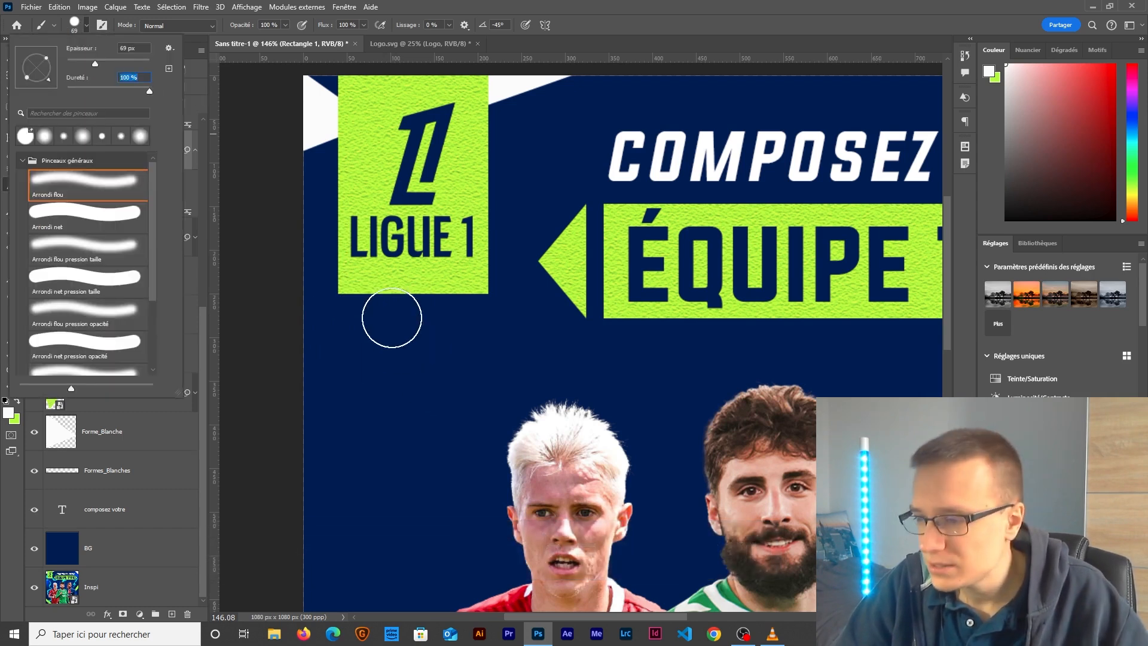
left_click_drag(95, 64, 84, 64)
mouse_move(375, 322)
left_mouse_down()
mouse_move(397, 318)
mouse_move(358, 311)
mouse_move(353, 294)
mouse_move(435, 302)
mouse_move(525, 292)
mouse_move(350, 296)
mouse_move(471, 307)
mouse_move(352, 306)
left_mouse_up()
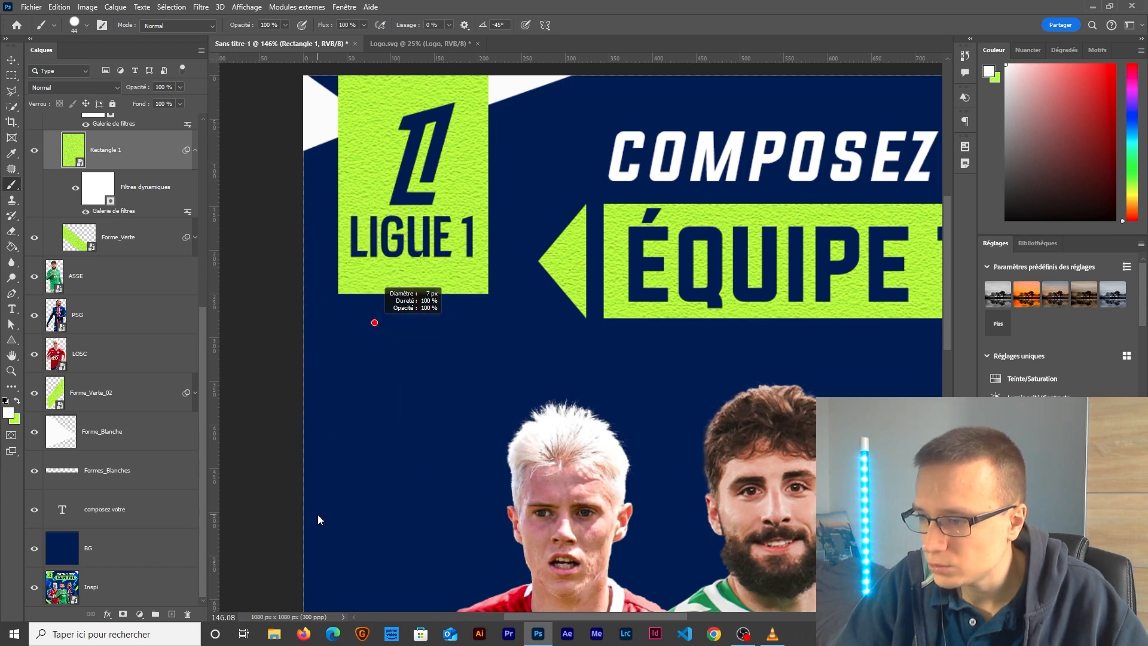
Step: Open the brush settings and undo the white test dab together with the new layer it was painted on
scroll(340, 145, "up", 4)
left_click(343, 7)
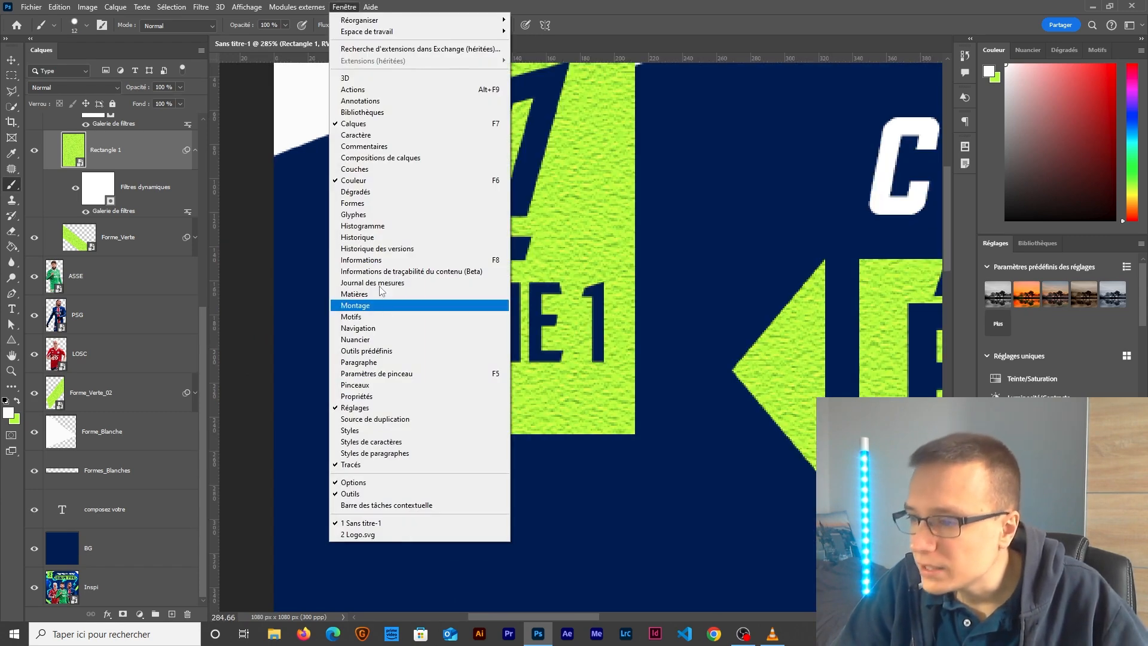
left_click(377, 378)
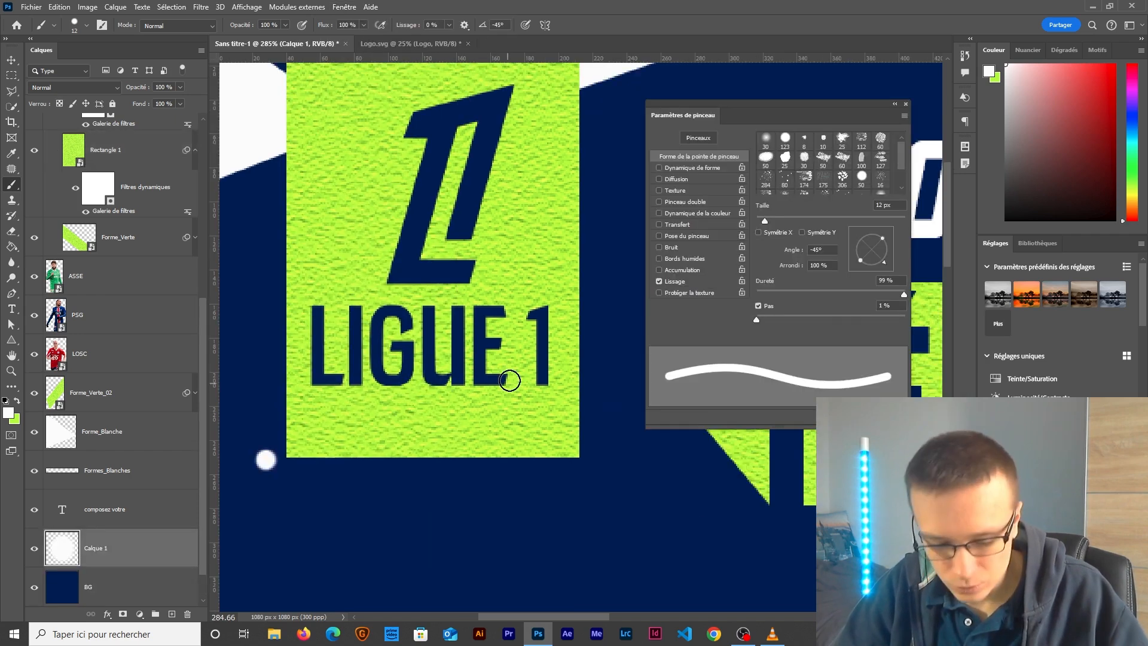
key("ctrl+z")
key("ctrl+z")
Step: Add a layer mask to the Rectangle 1 layer behind the logo
scroll(132, 171, "up", 3)
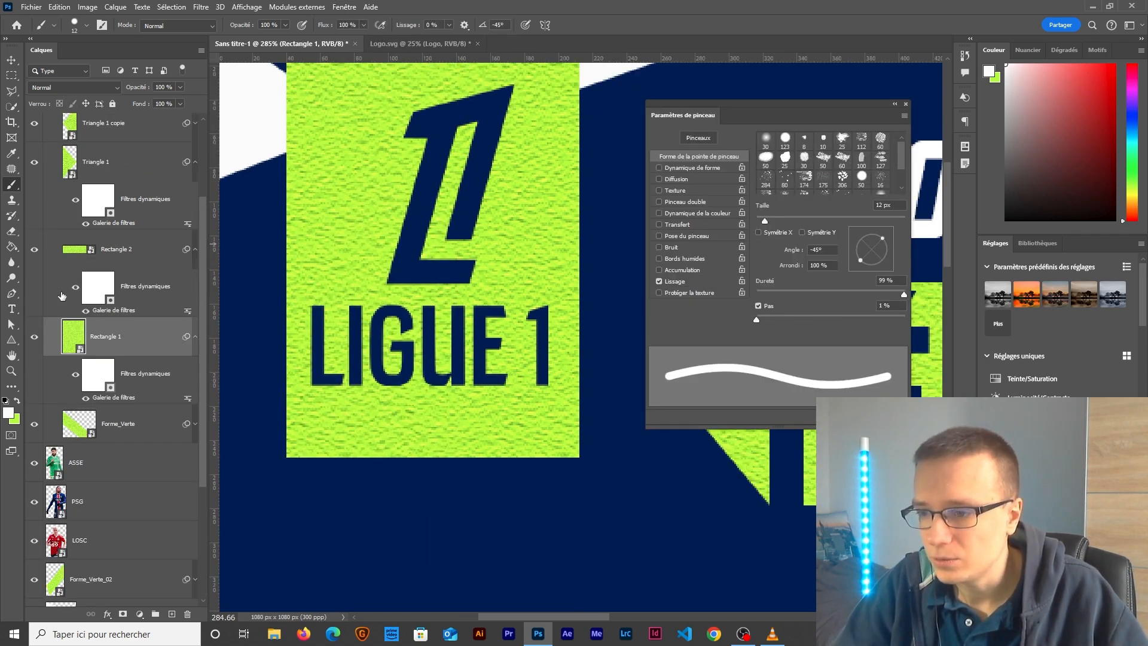
left_click(34, 338)
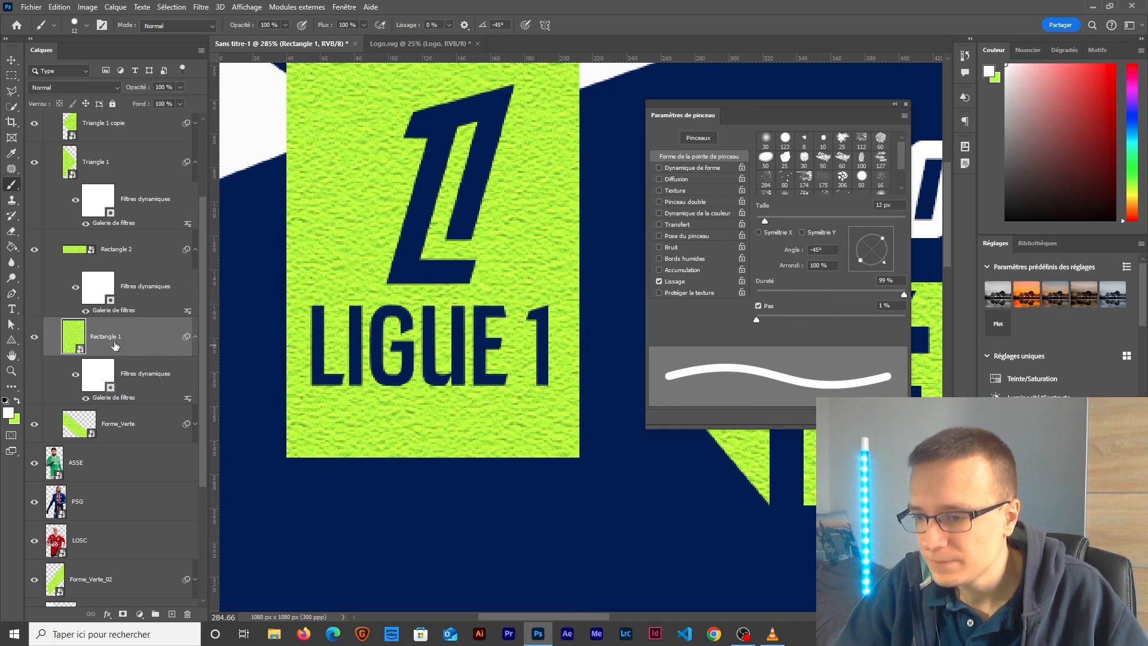
left_click(123, 614)
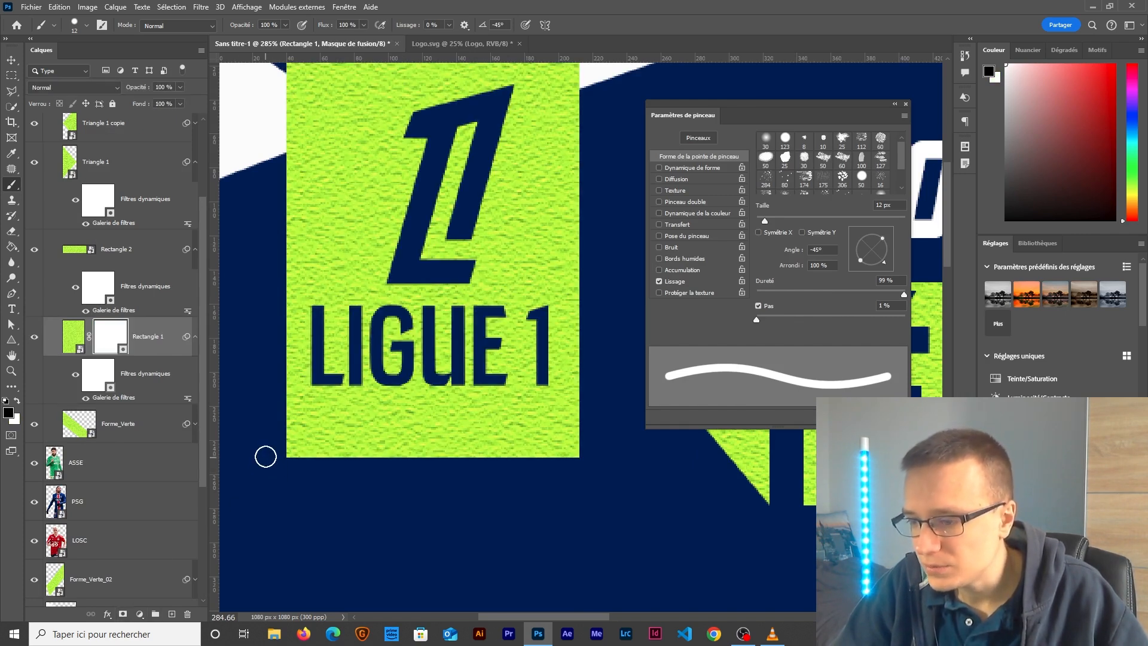
Step: Set the brush spacing to 170% and paint a straight black row of dots on the mask along the logo rectangle's lower edge
left_click_drag(607, 458, 308, 444)
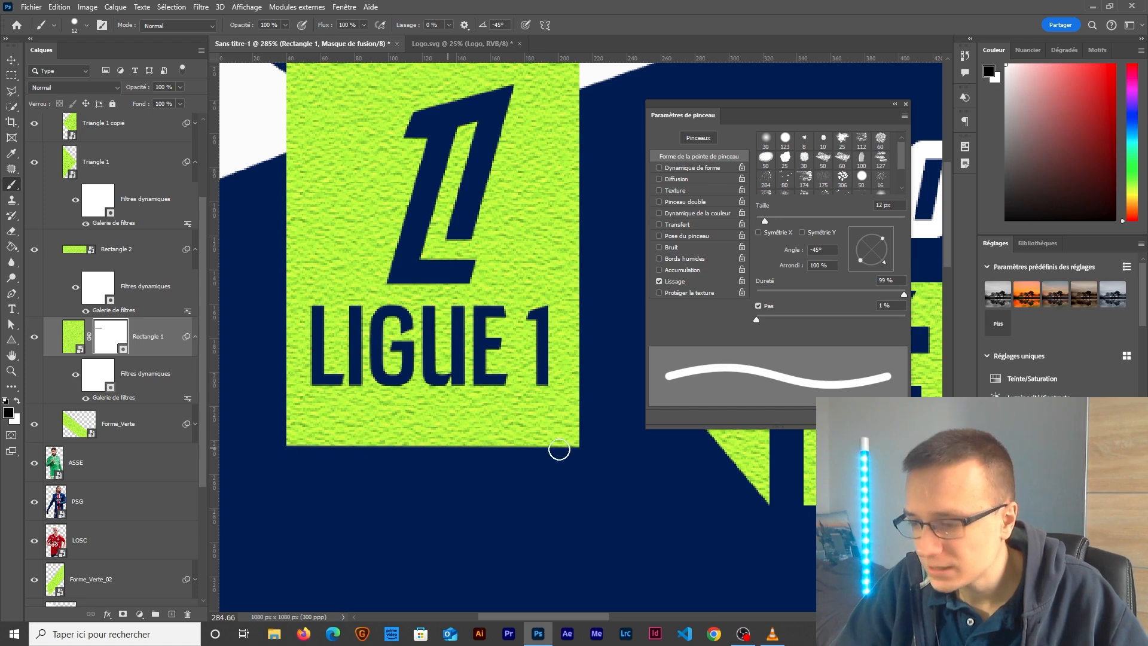
key("ctrl+z")
left_click_drag(758, 320, 856, 318)
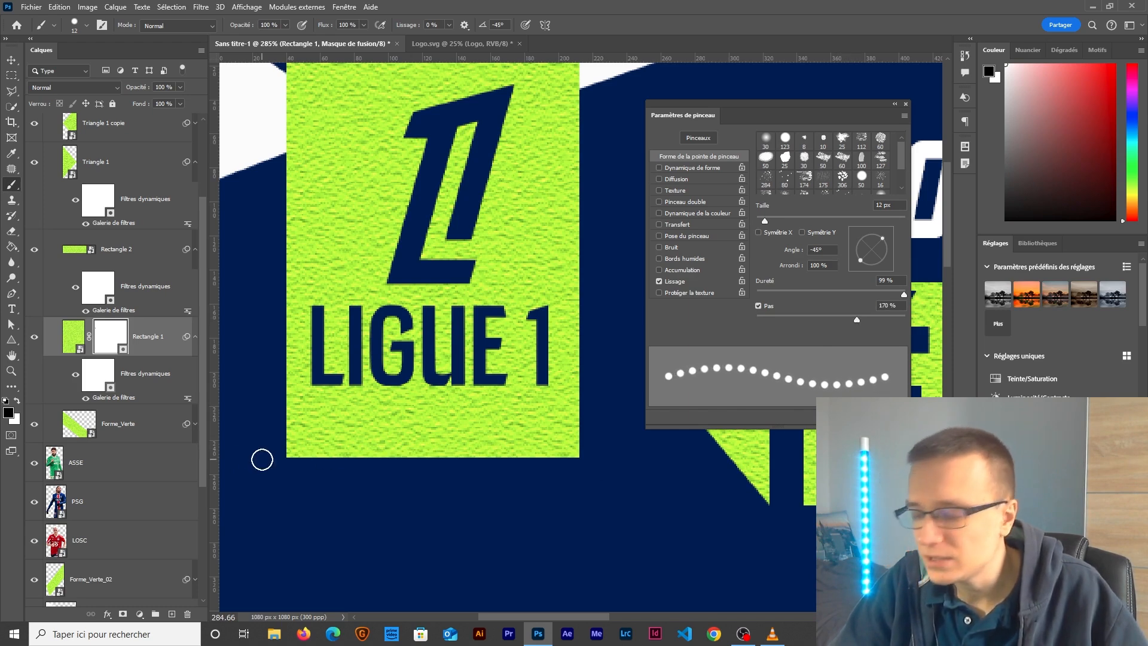
left_click(610, 456, "shift")
Step: Redo the scalloped lower edge of the logo rectangle with 150% brush spacing and check it up close and across the whole poster
scroll(523, 483, "down", 5)
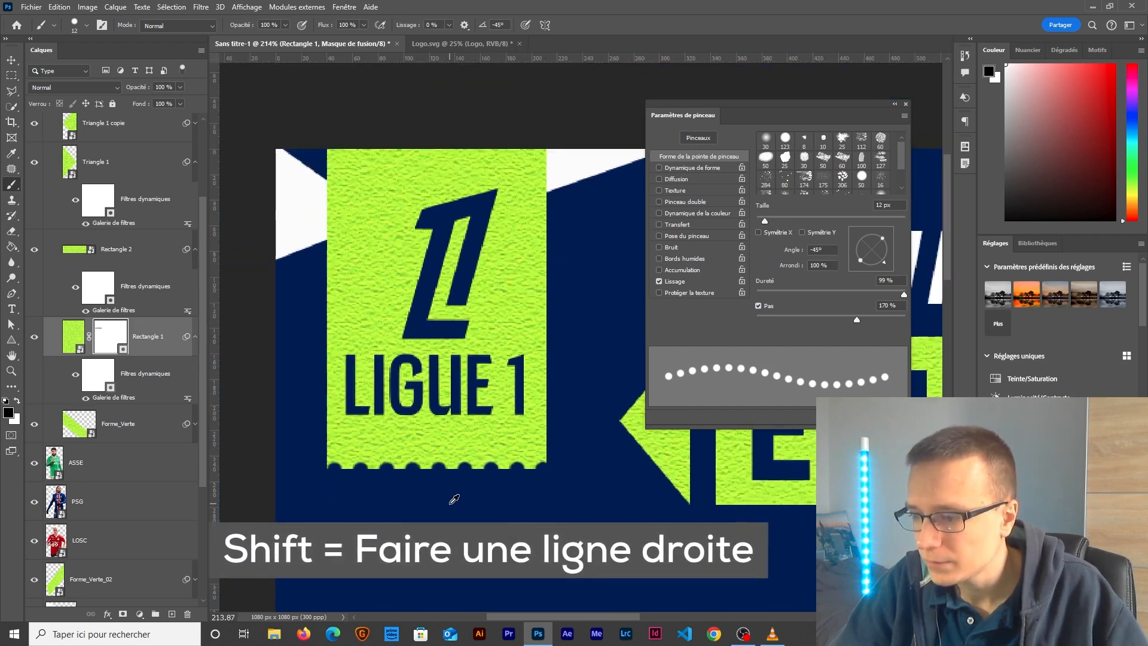
left_click_drag(466, 554, 381, 327)
scroll(412, 413, "down", 3)
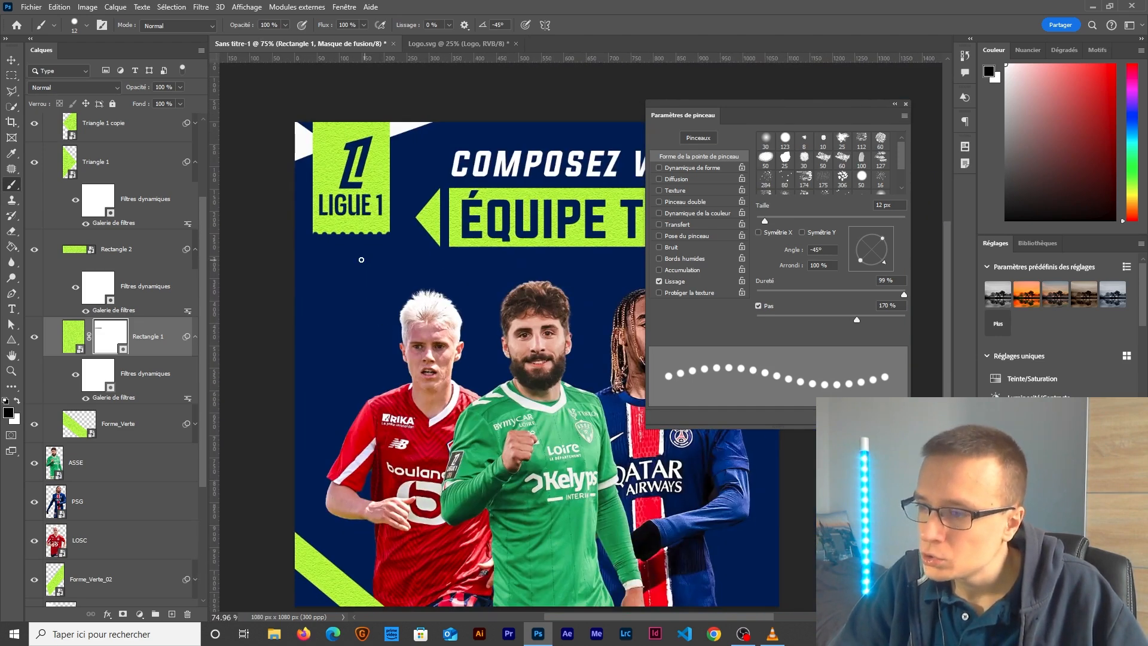
scroll(361, 259, "up", 3)
scroll(402, 392, "up", 2)
scroll(402, 387, "up", 2)
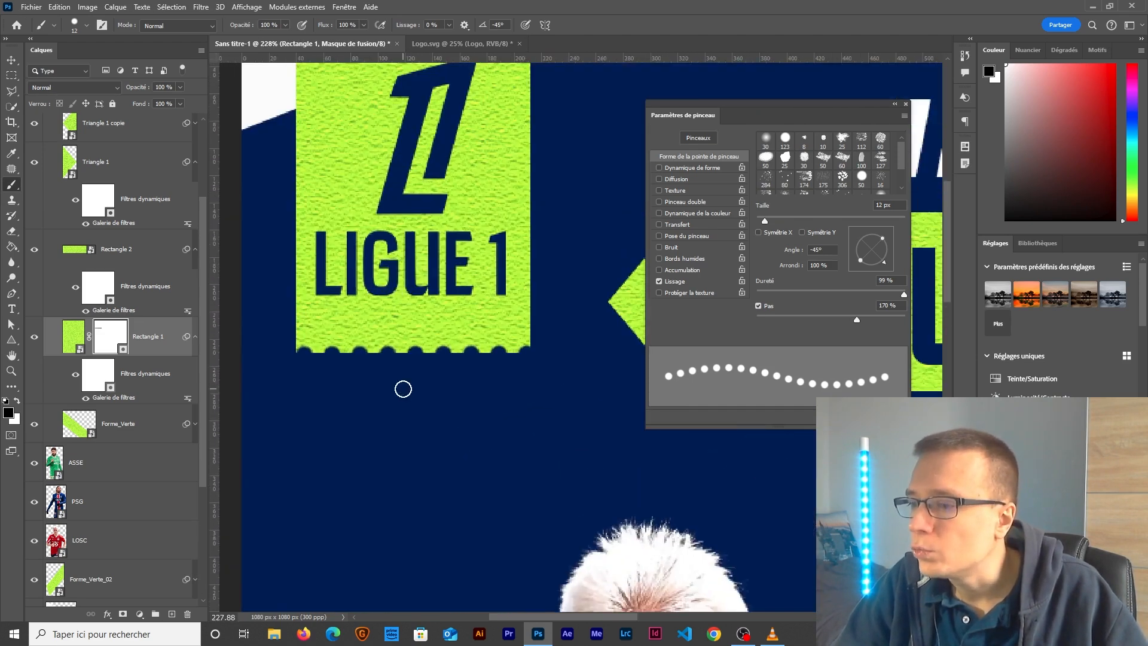
scroll(412, 389, "down", 5)
scroll(425, 391, "up", 3)
scroll(426, 391, "up", 8)
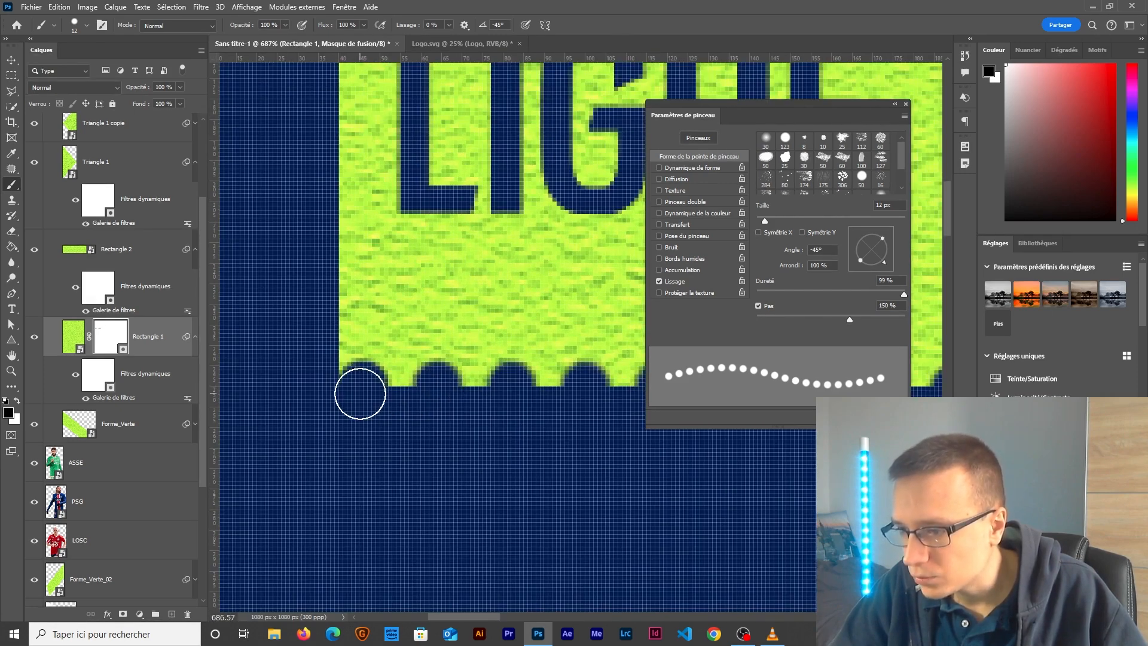
scroll(381, 446, "down", 6)
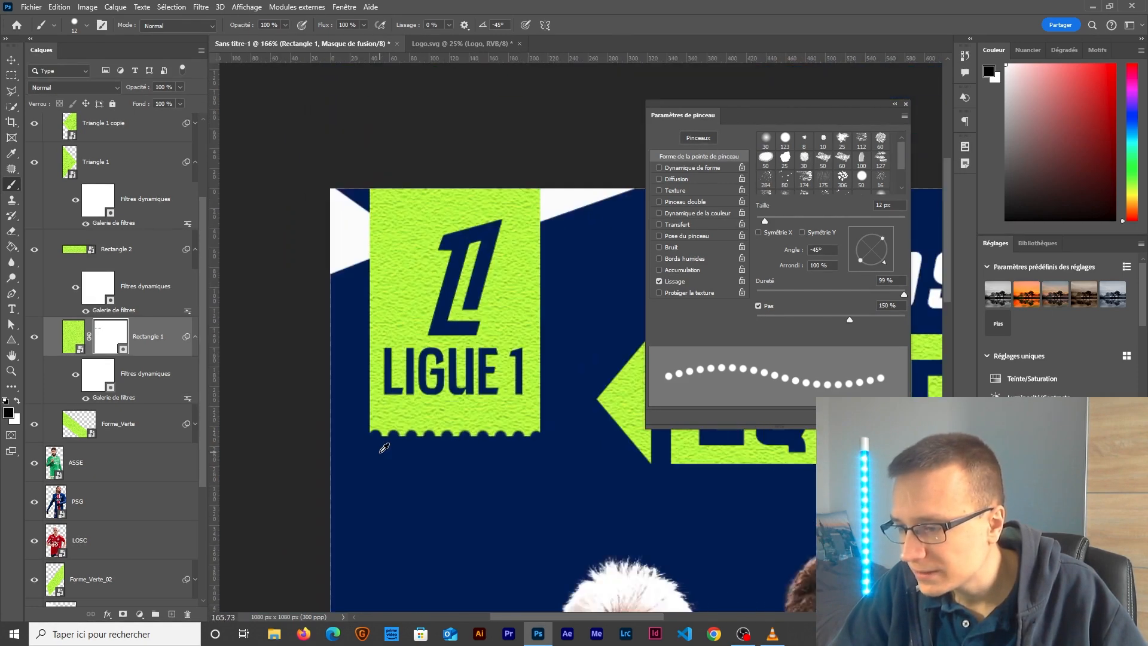
scroll(442, 456, "down", 4)
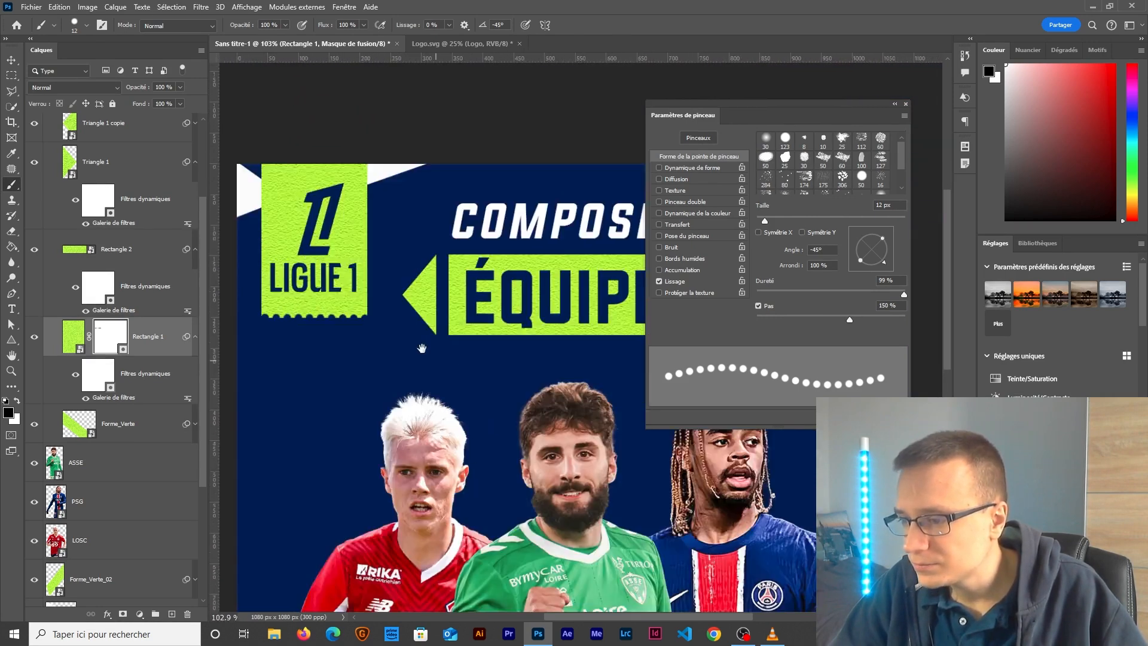
scroll(412, 342, "down", 3)
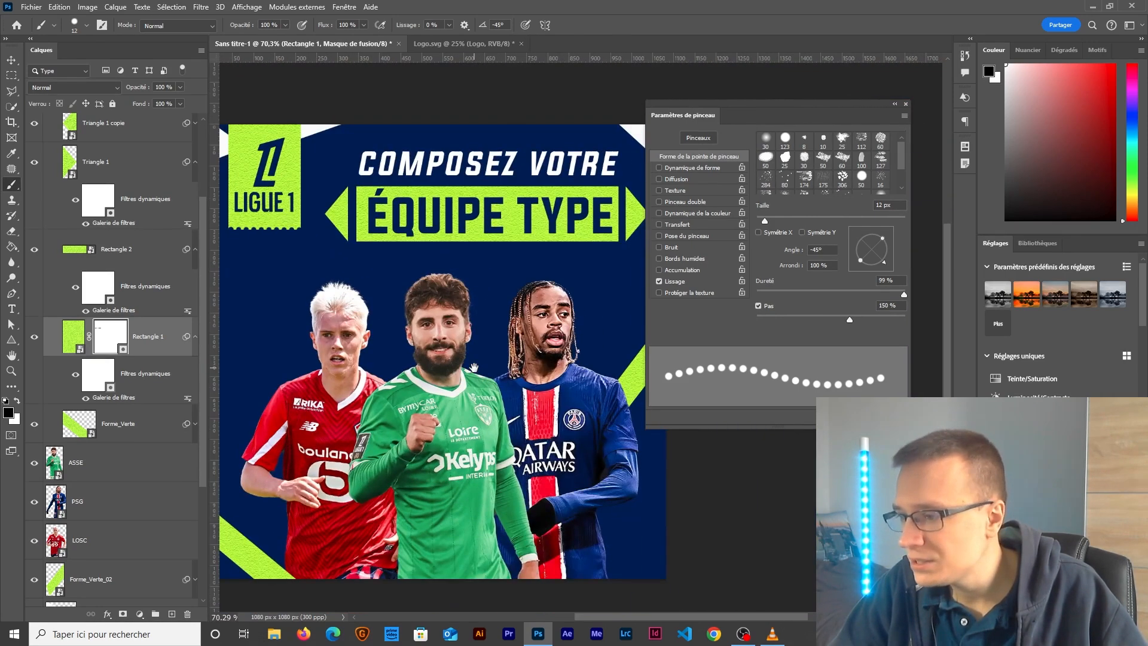
Step: Set the brush spacing to 144% for the scalloped edge and close the brush settings
mouse_move(854, 320)
left_mouse_down()
mouse_move(801, 317)
mouse_move(846, 319)
left_mouse_up()
left_click_drag(449, 343, 555, 355)
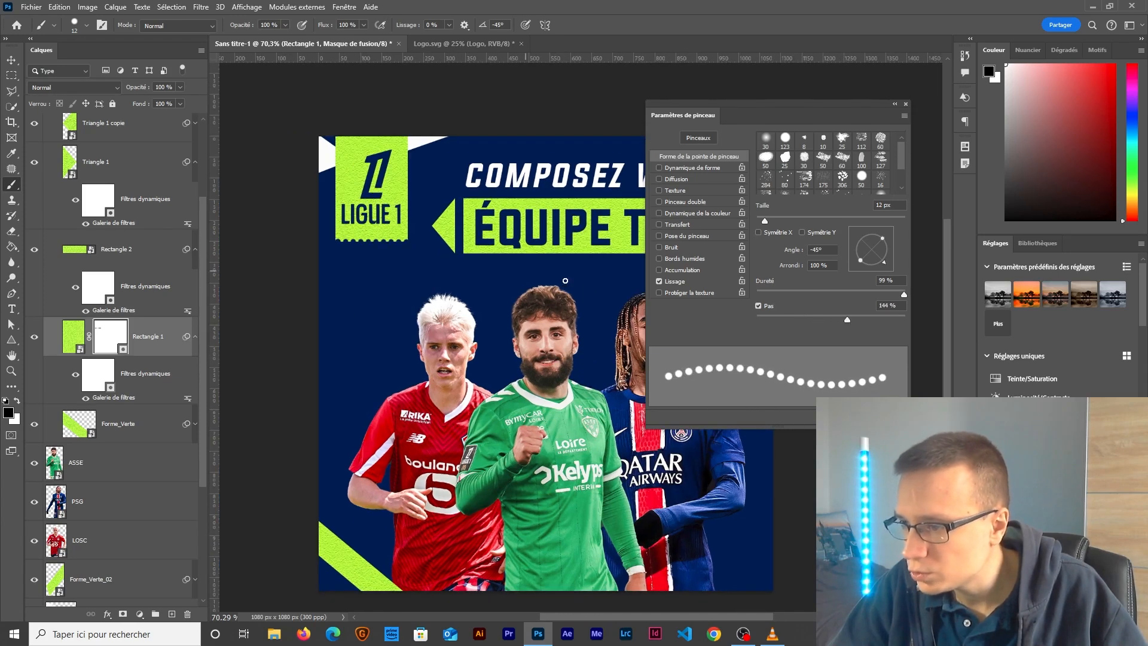
scroll(565, 280, "down", 2)
left_click(906, 105)
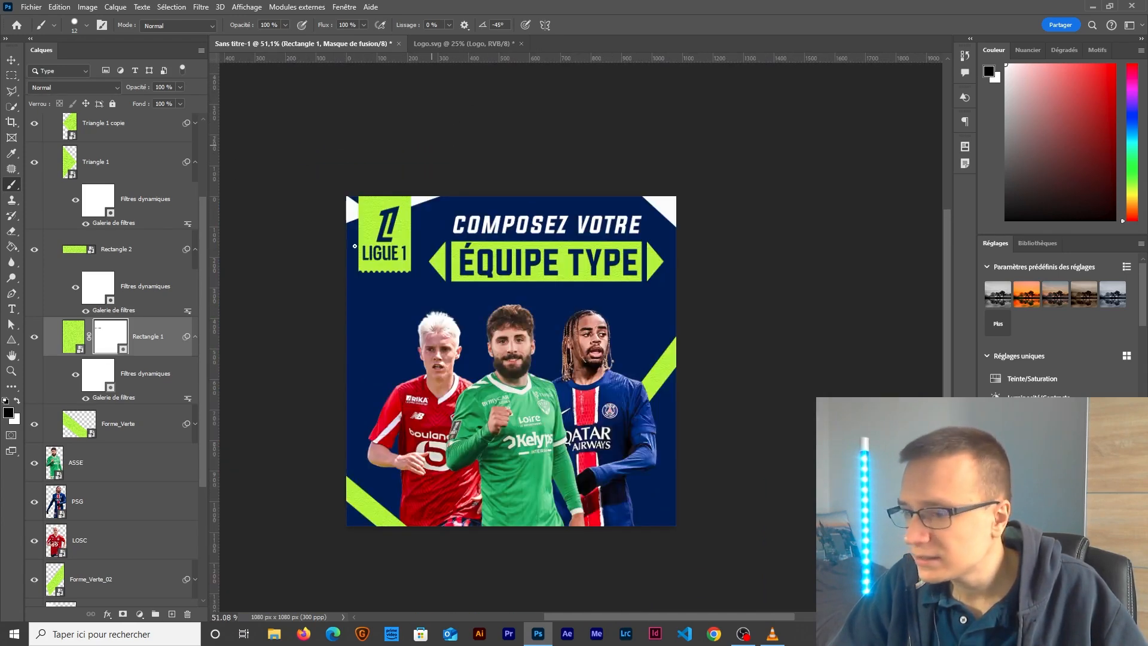
Step: Show only the Inspi reference layer and examine its background details
scroll(133, 500, "down", 3)
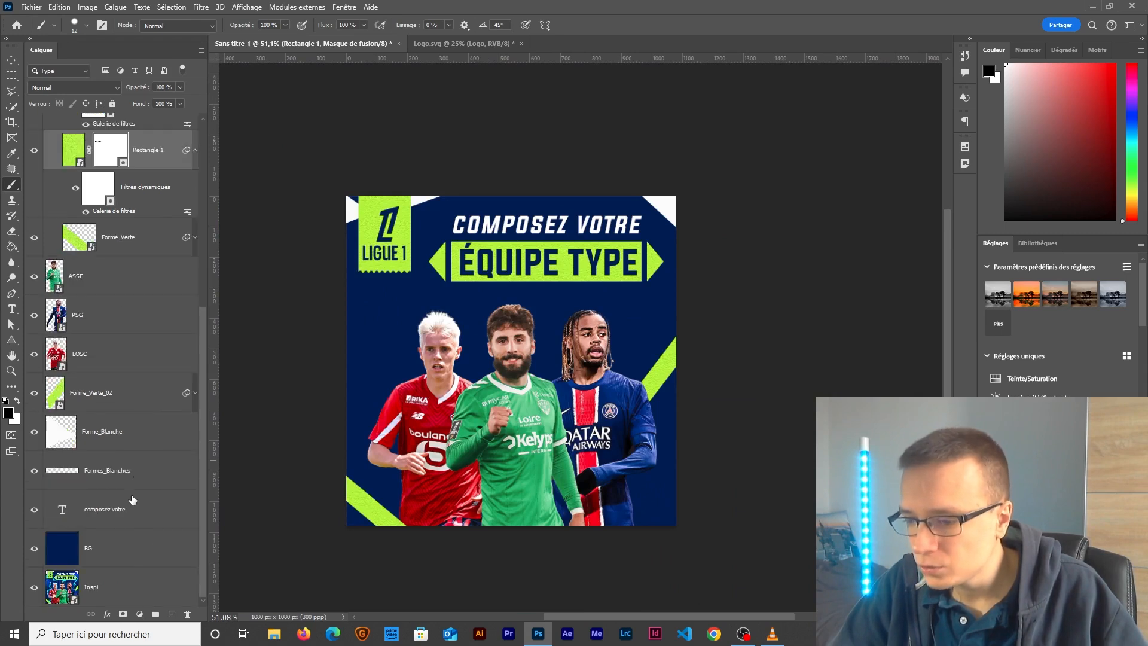
left_click(34, 591, "alt")
scroll(460, 294, "up", 2)
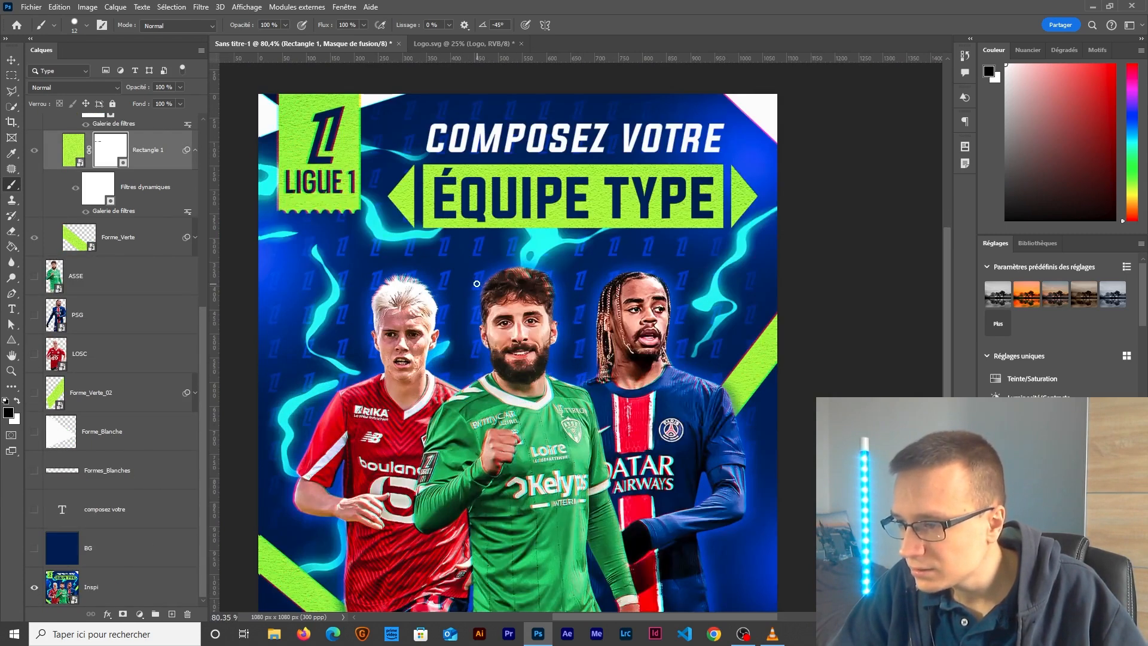
Step: Rasterize the Logo layer in Logo.svg and shift the logo slightly so the wordmark's final digit fits on the canvas
left_click(460, 43)
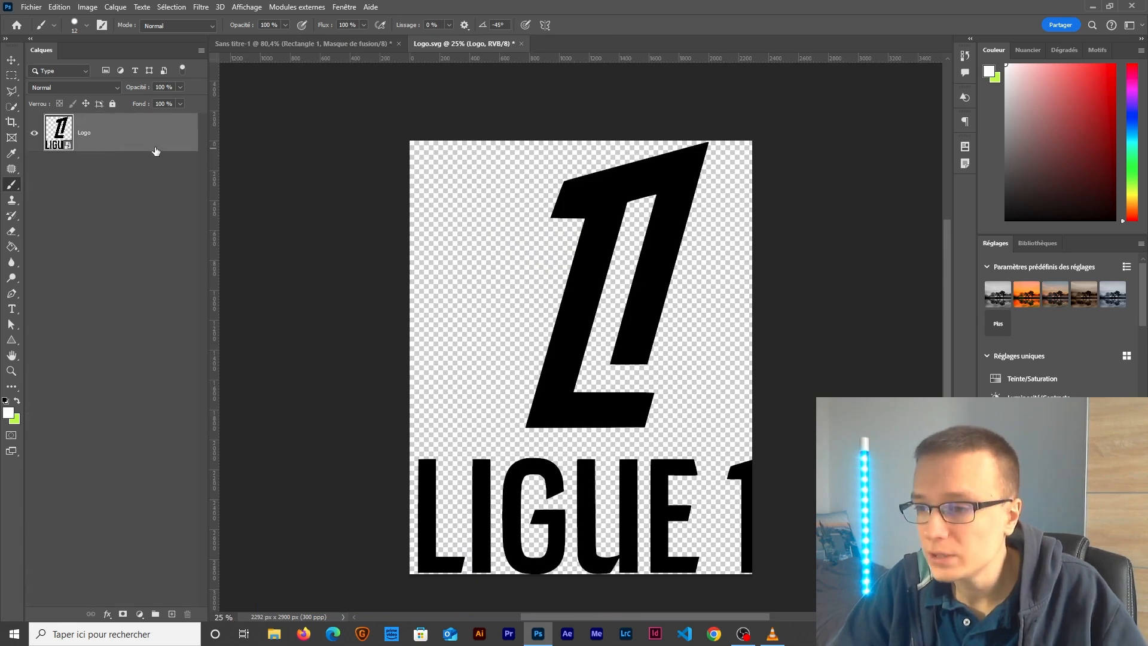
right_click(129, 133)
left_click(169, 361)
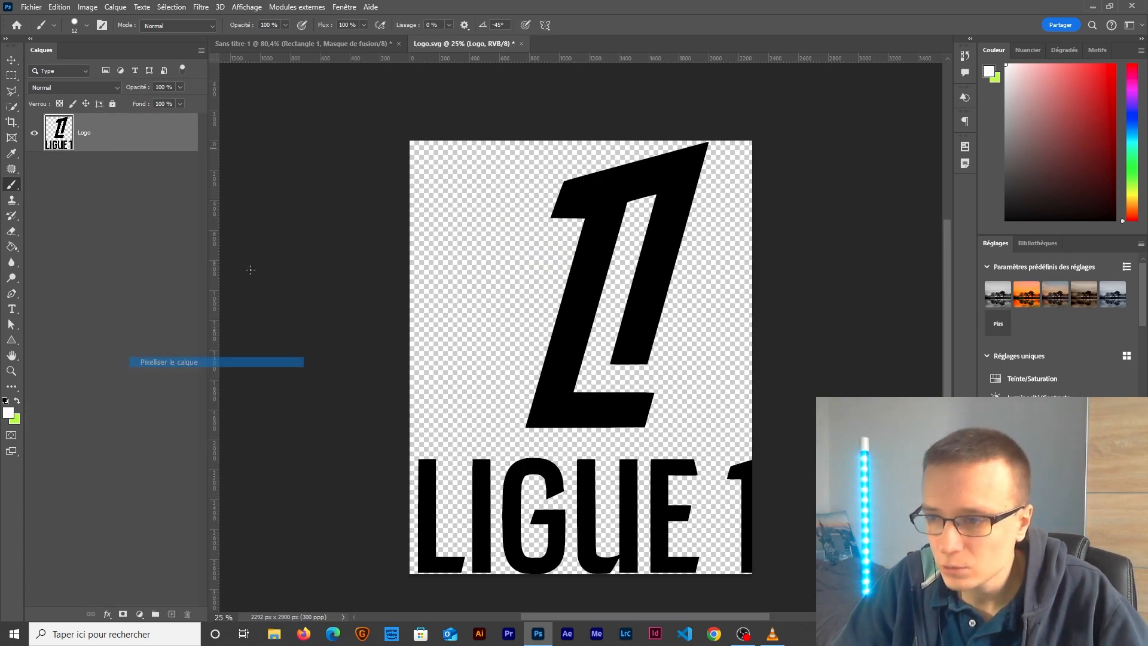
left_click(12, 60)
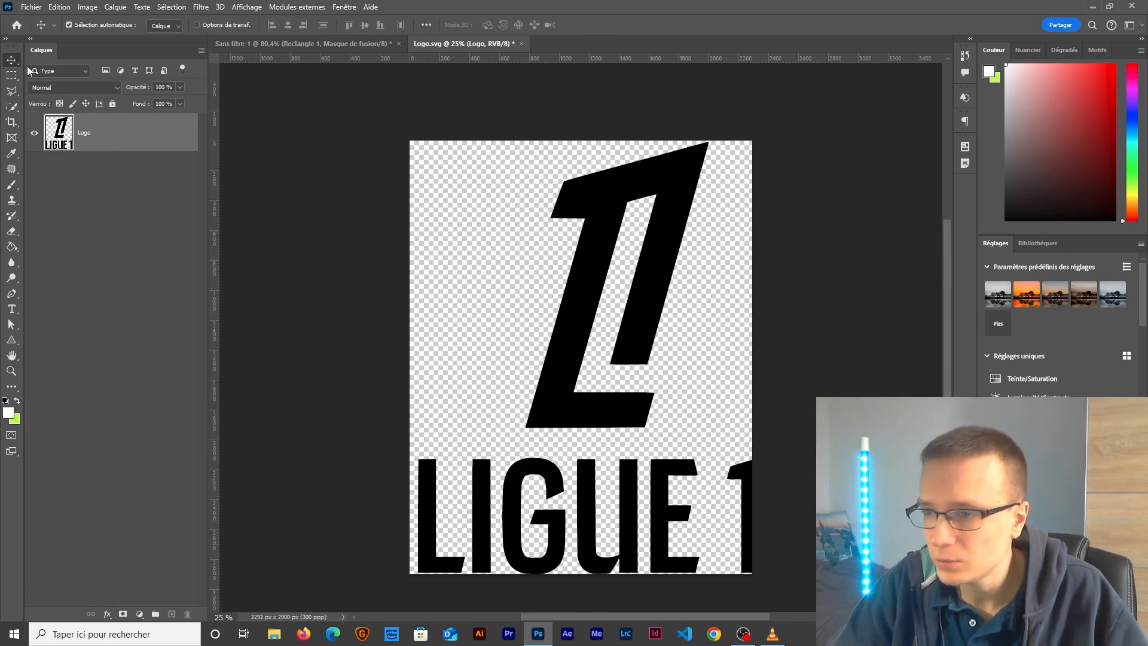
mouse_move(598, 263)
left_mouse_down()
mouse_move(568, 269)
mouse_move(586, 259)
left_mouse_up()
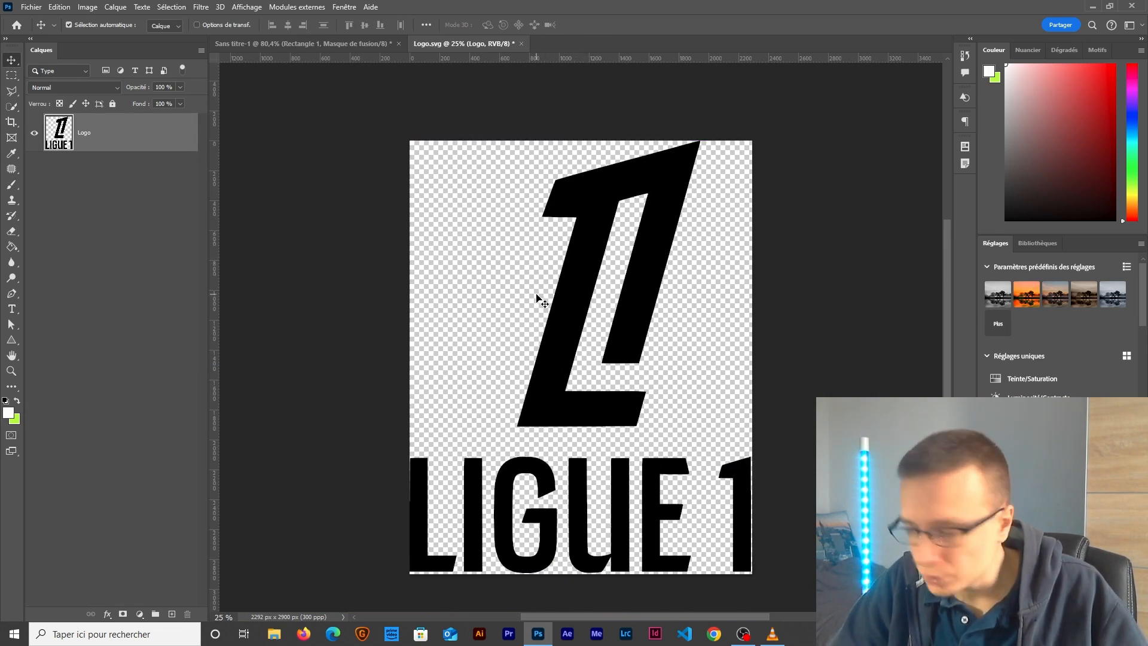
Step: Erase the LIGUE 1 wordmark beneath the logo symbol with a larger eraser
key("e")
left_click_drag(490, 430, 512, 431)
mouse_move(400, 477)
left_mouse_down()
mouse_move(491, 469)
mouse_move(336, 481)
mouse_move(697, 565)
mouse_move(797, 546)
mouse_move(587, 484)
mouse_move(613, 500)
left_mouse_up()
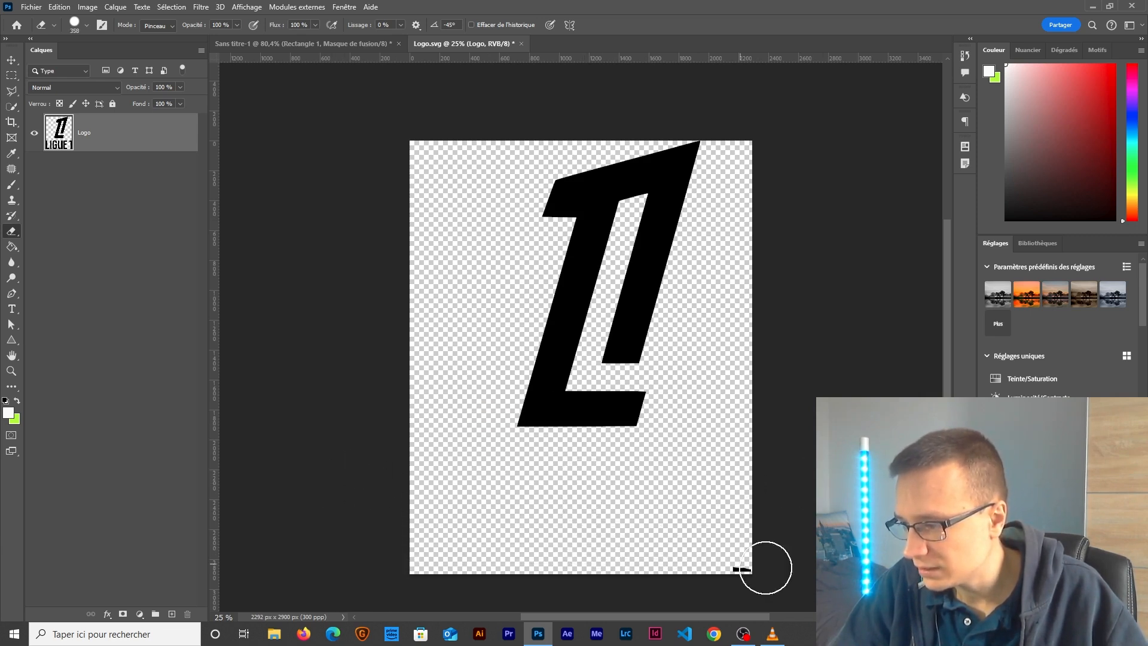
left_click(12, 61)
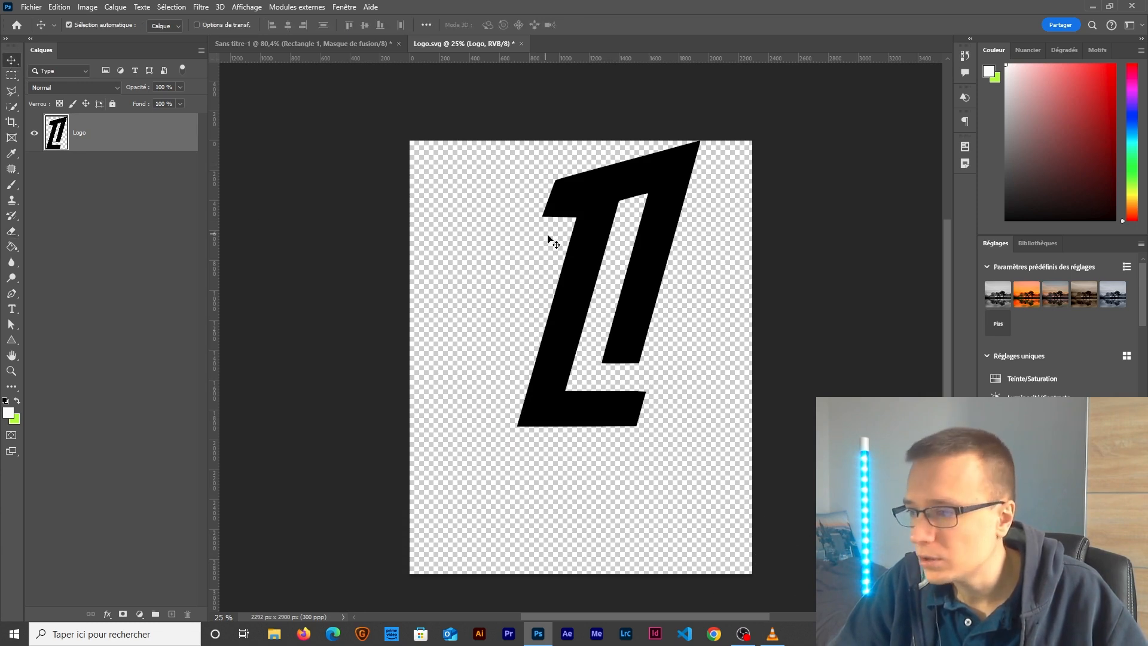
Step: Create a new document 100 × 100 px at 300 pixels per inch with a white background
key("ctrl+n")
left_click_drag(633, 232, 563, 228)
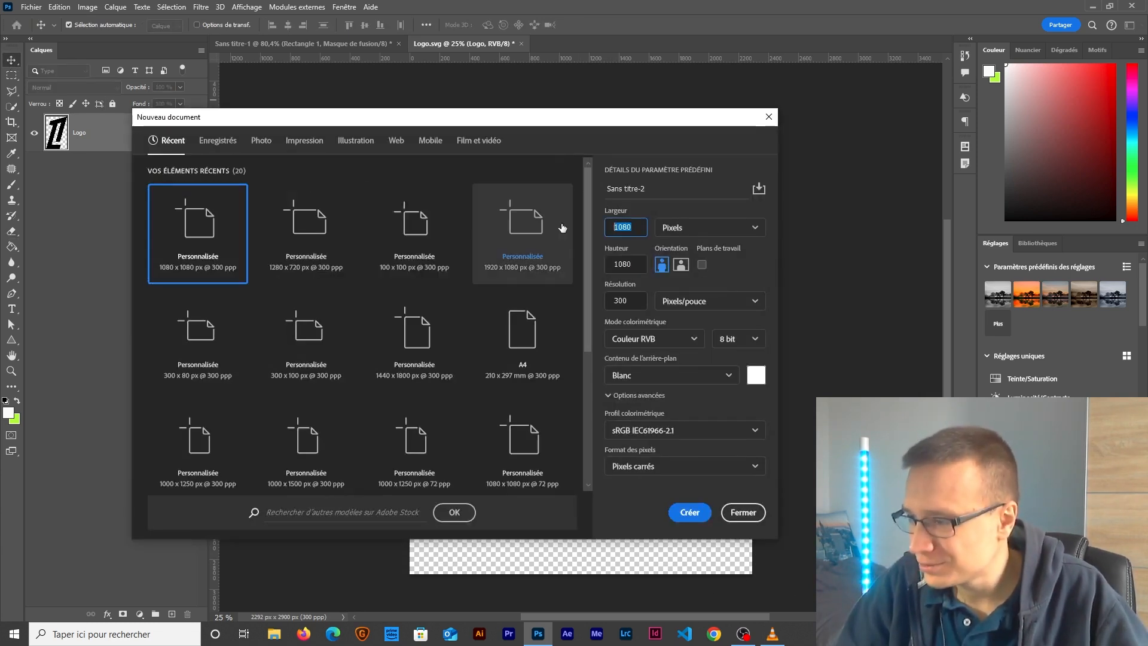
type("100")
key("Tab")
type("100")
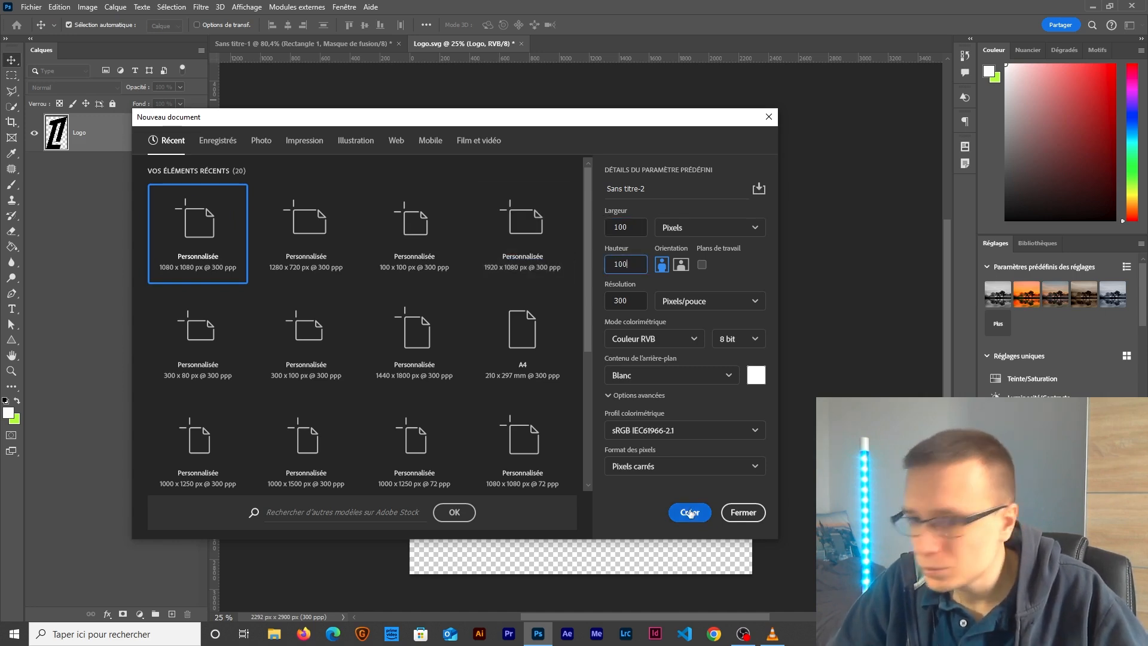
left_click(690, 513)
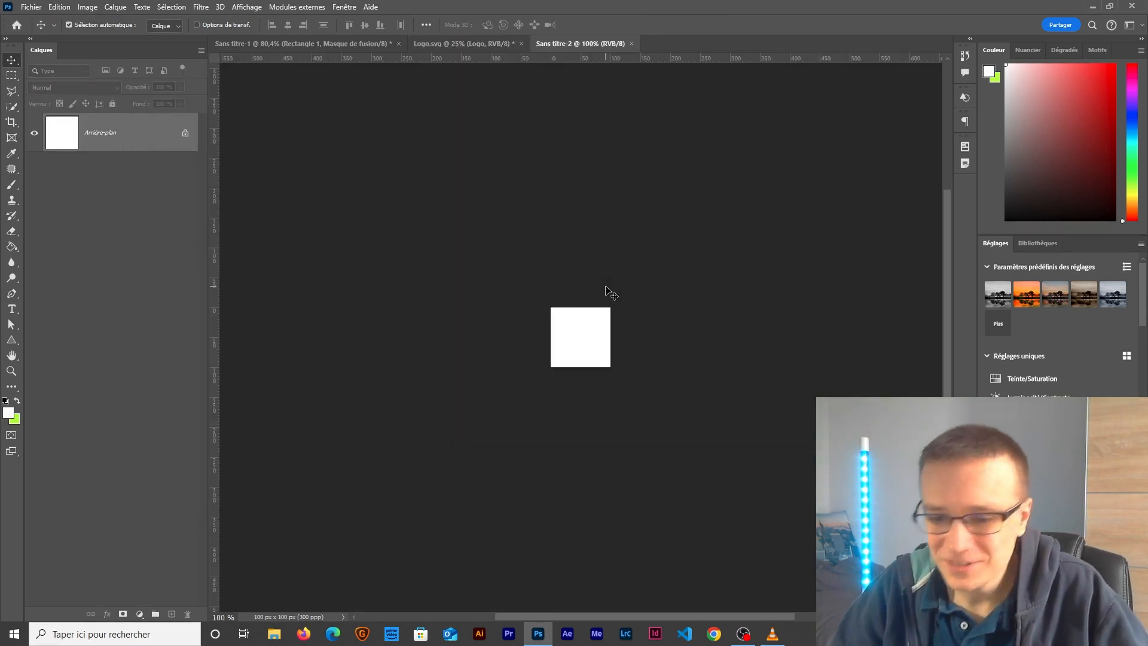
Step: Copy the Logo layer into the 100 × 100 px document and scale it to about 3.5% so it fits the canvas
left_click(464, 47)
left_click_drag(622, 282, 609, 324)
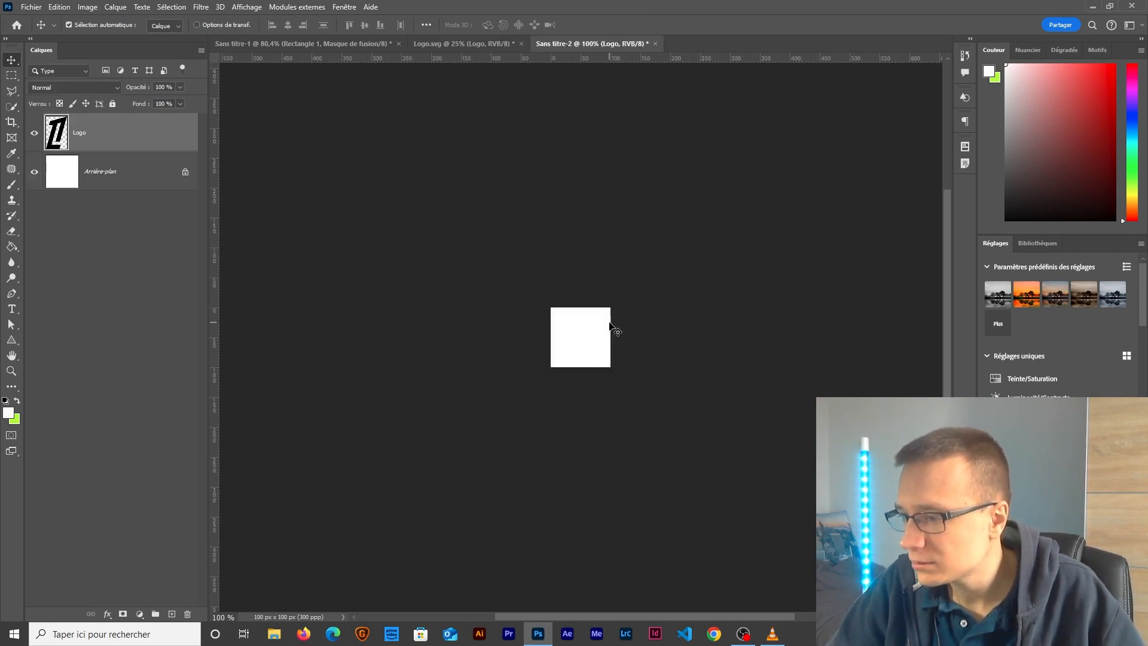
key("ctrl+t")
key("ctrl+0")
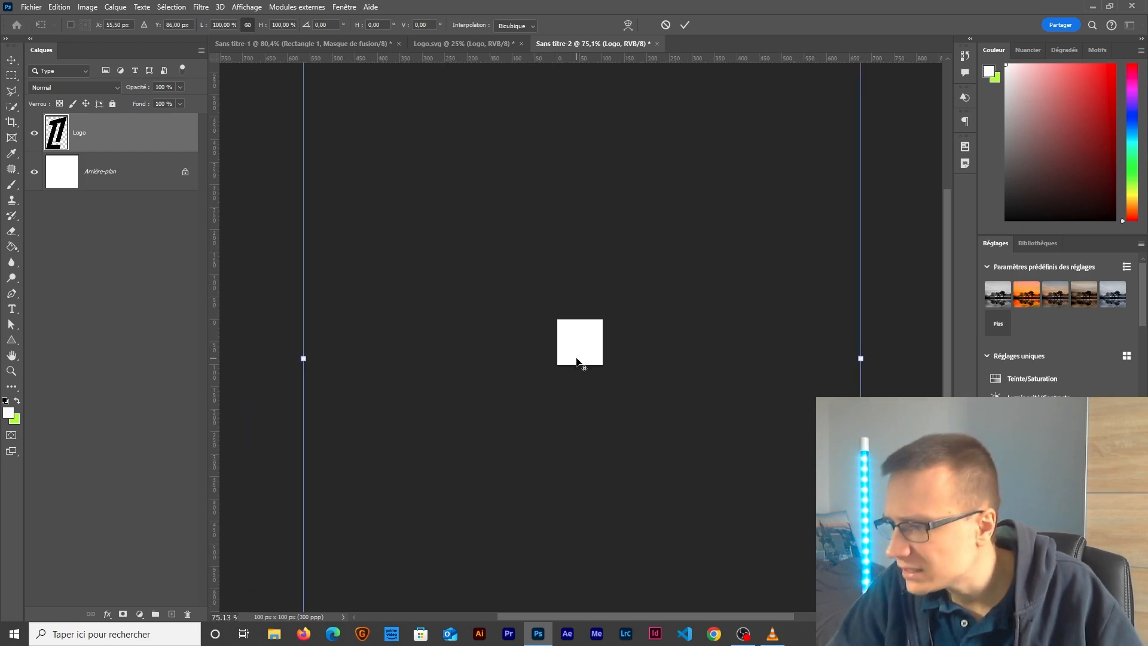
left_click_drag(737, 359, 583, 358)
scroll(583, 358, "up", 3)
scroll(583, 358, "up", 5)
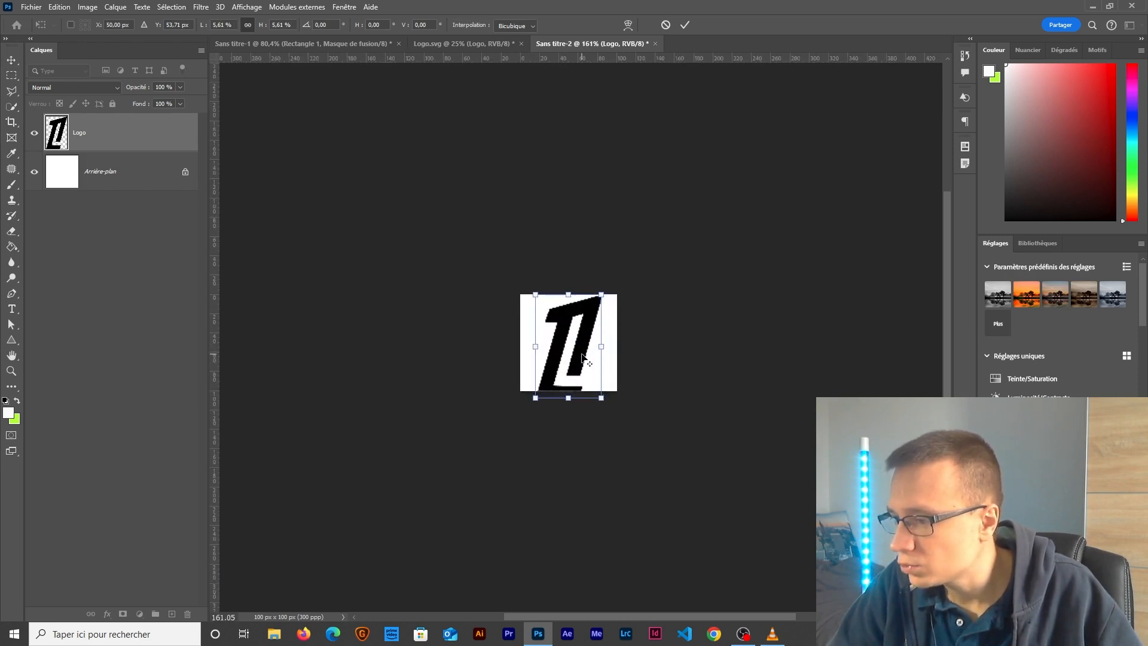
left_click_drag(546, 457, 551, 388)
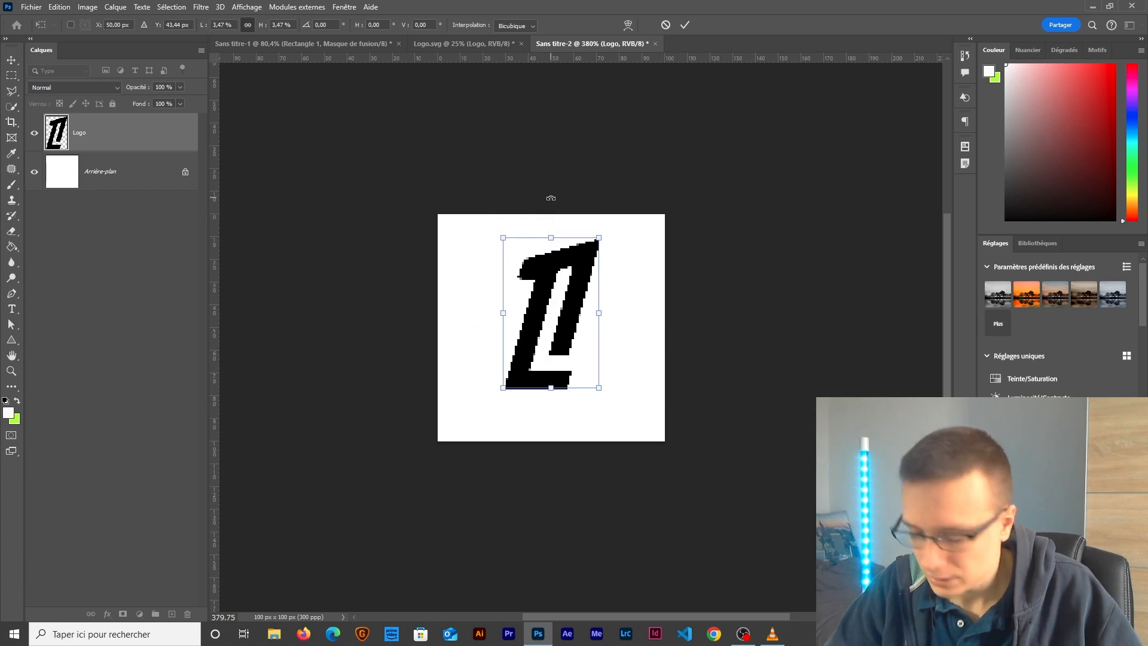
key("Return")
Step: Delete the white Arrière-plan layer and nudge the logo to the middle of the transparent canvas
scroll(569, 333, "up", 2)
left_click_drag(571, 330, 571, 338)
left_click(125, 182)
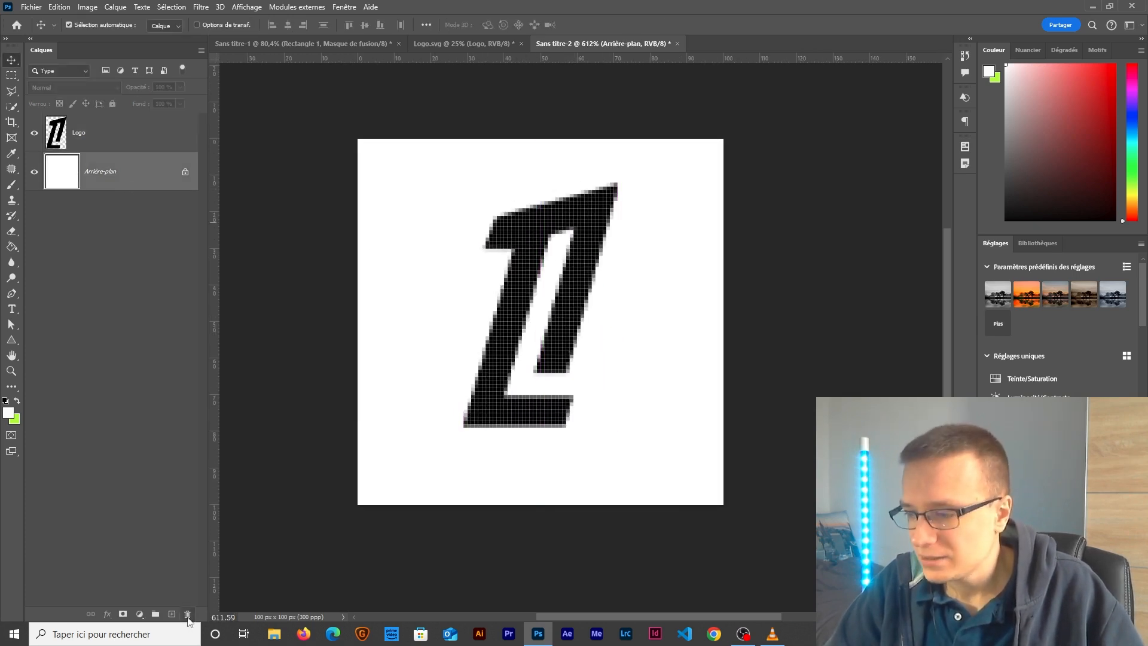
left_click(187, 614)
left_click(519, 239)
left_click_drag(566, 293, 566, 300)
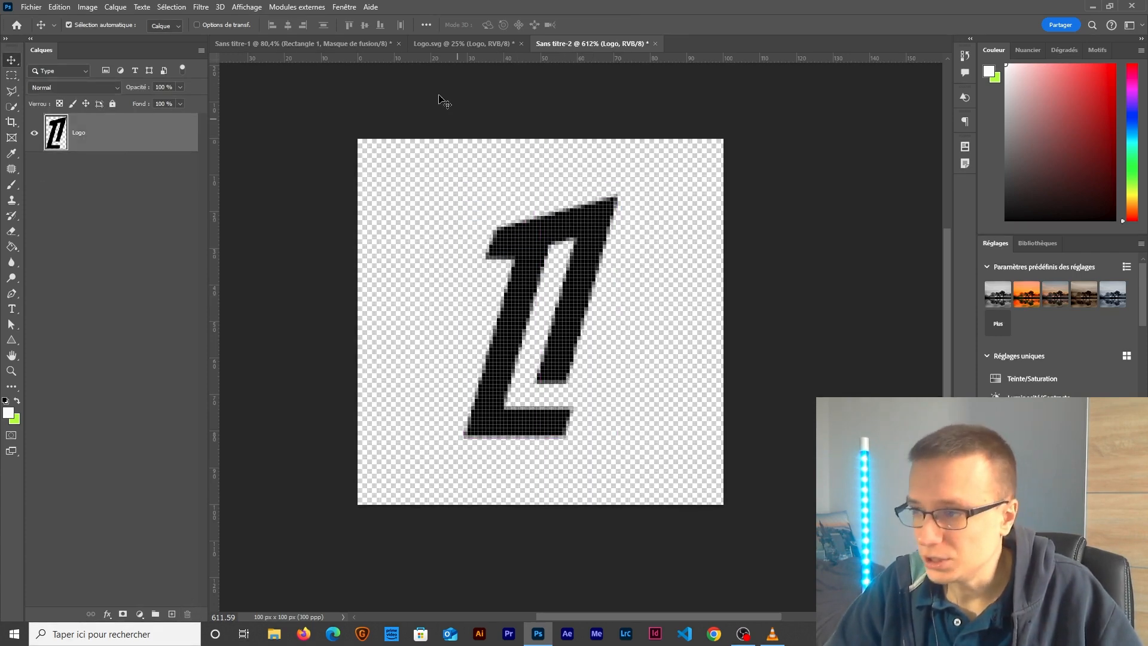
Step: Define the small logo document as a pattern whose name begins with Logo_Ligue_
left_click(326, 44)
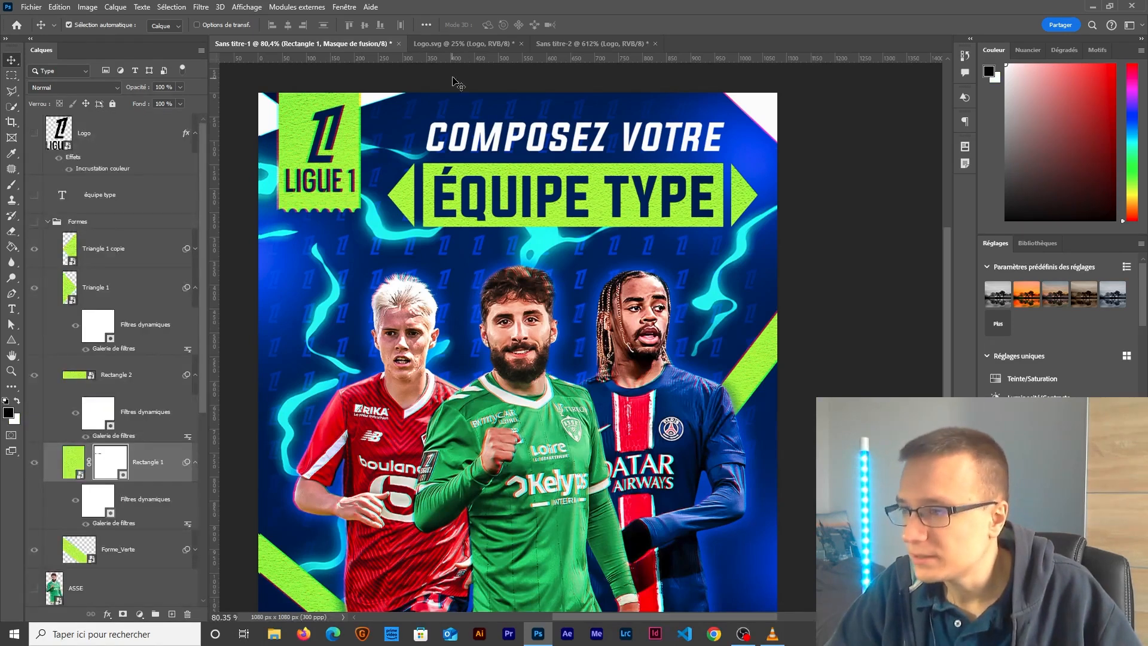
left_click(561, 45)
left_click(52, 9)
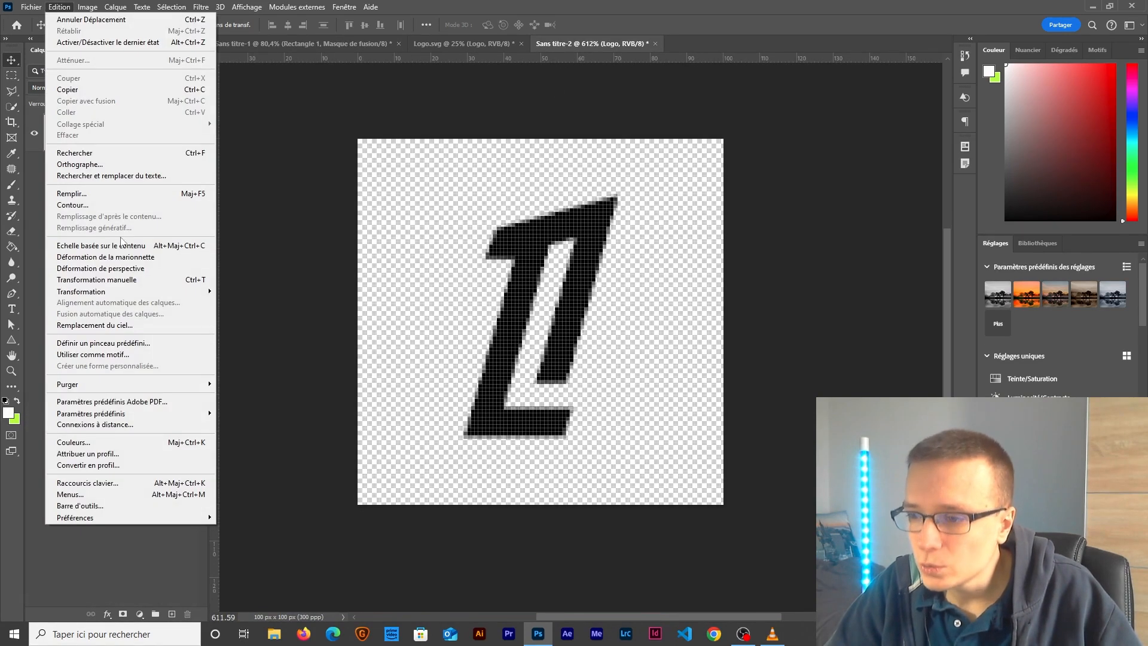
left_click(106, 354)
type("Lo")
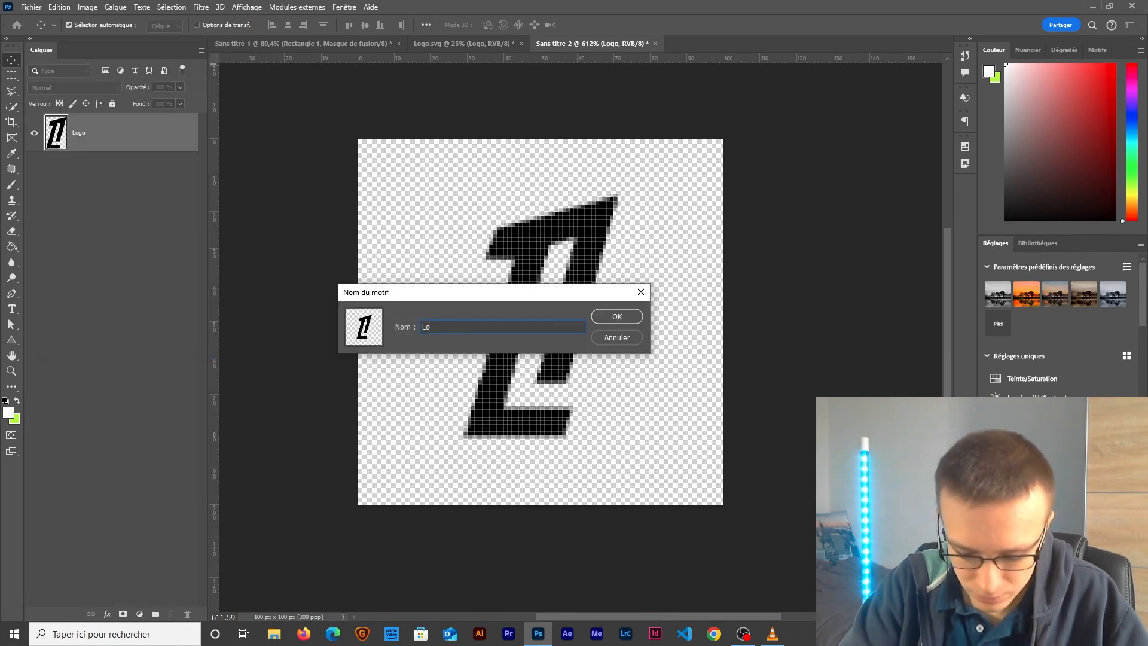
type("go_Ligue_")
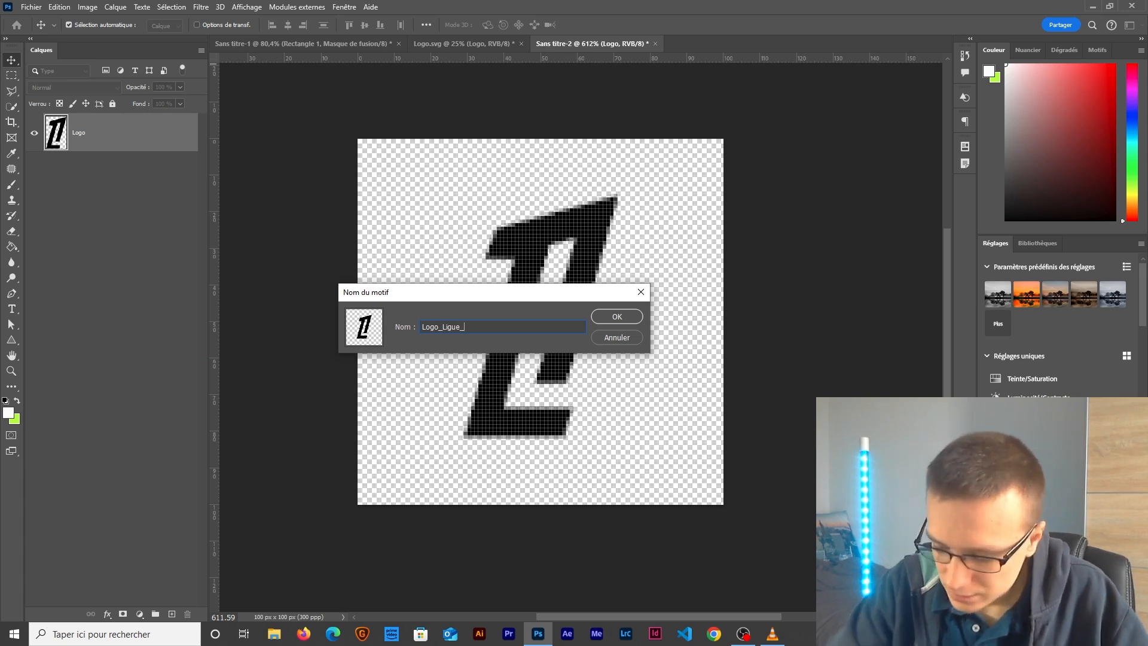
key("Return")
Step: Return to the 1080 × 1080 px poster document and show all of its layers again
left_click(292, 43)
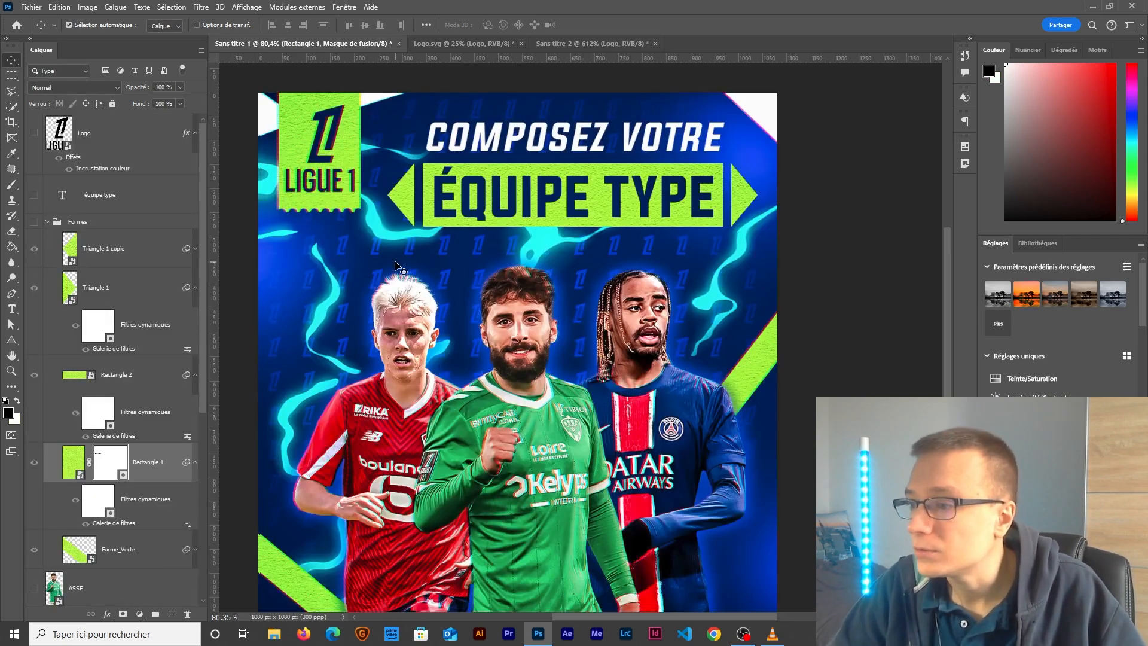
scroll(532, 328, "down", 3)
scroll(144, 489, "down", 5)
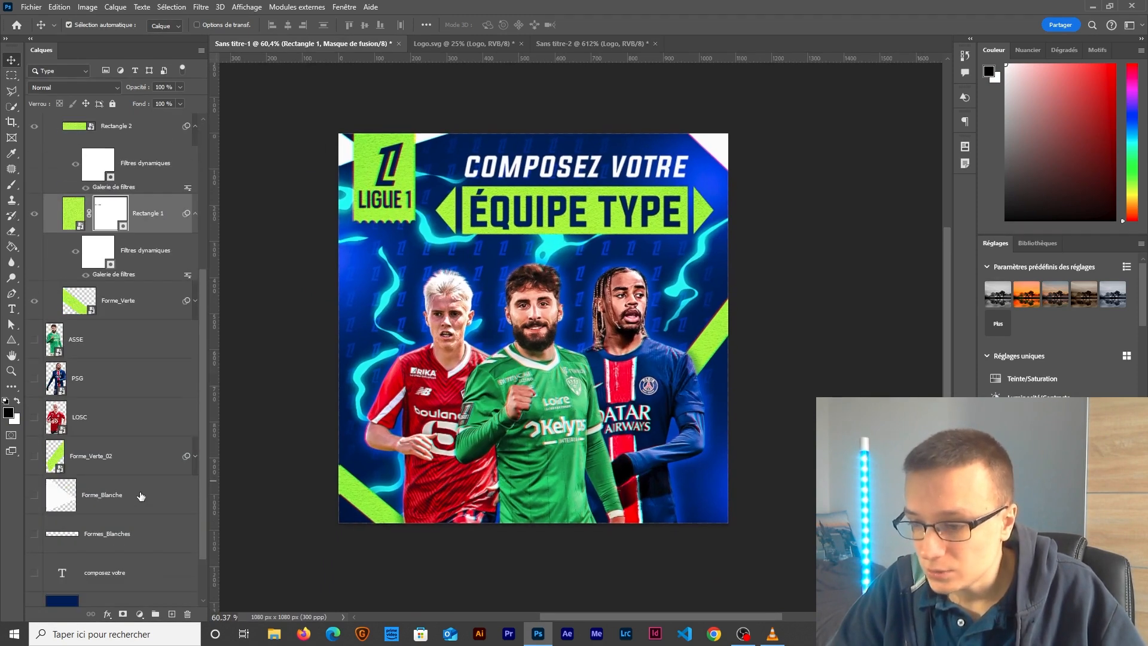
scroll(141, 496, "up", 5)
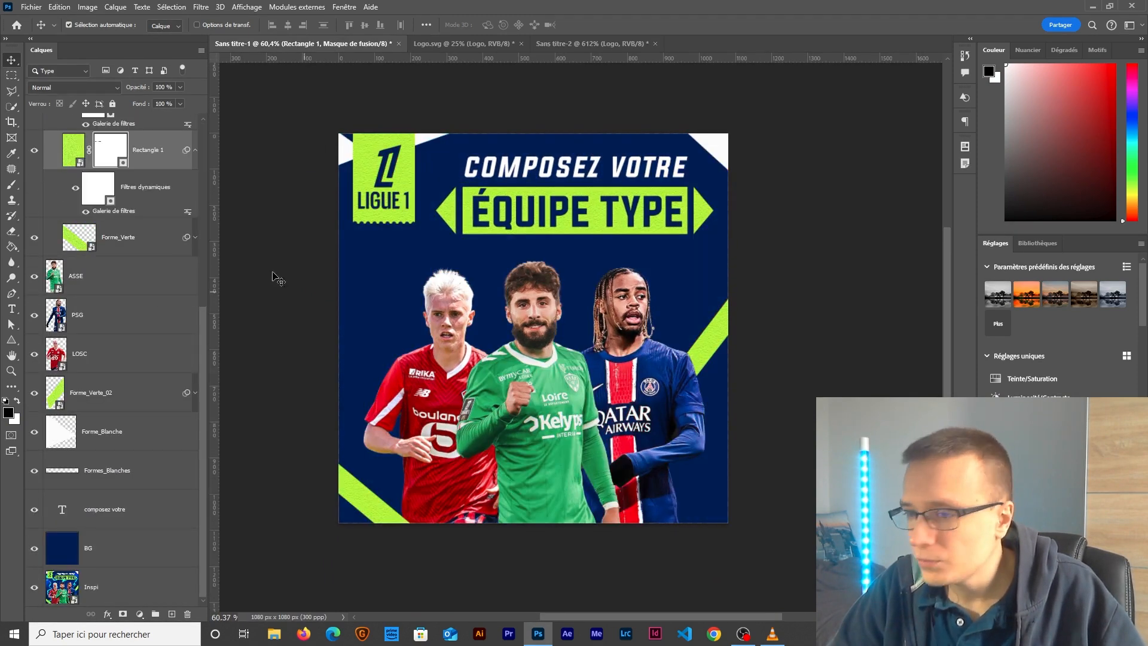
Step: Add a pattern fill layer directly above BG using the new logo pattern, with its scale reduced below 100%
left_click(111, 549)
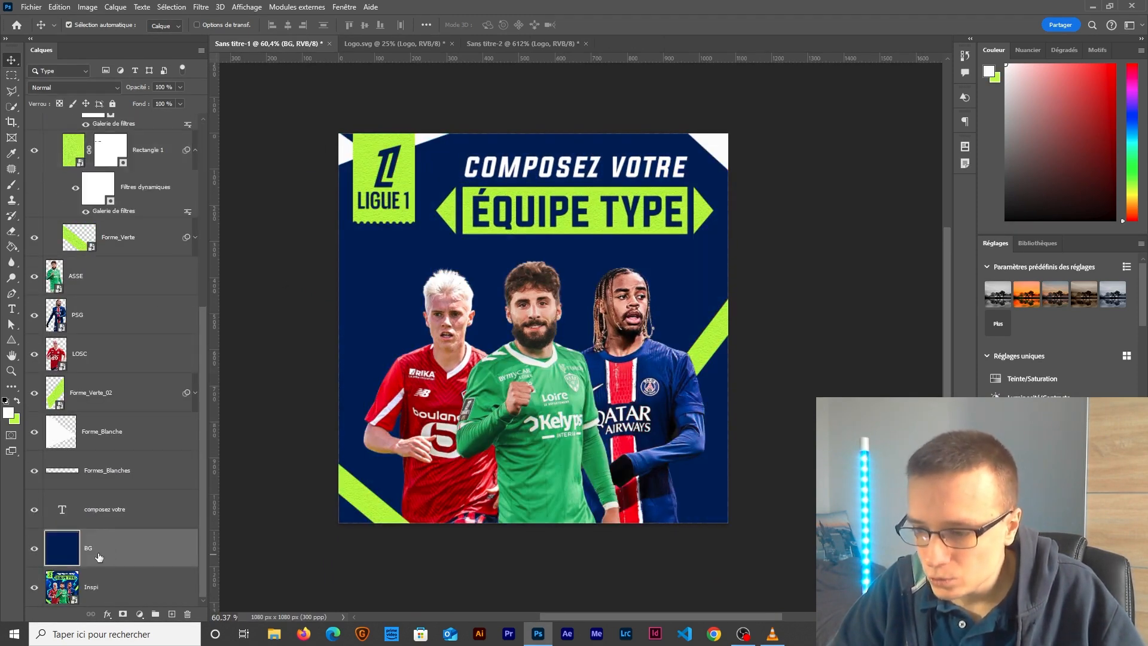
left_click(140, 614)
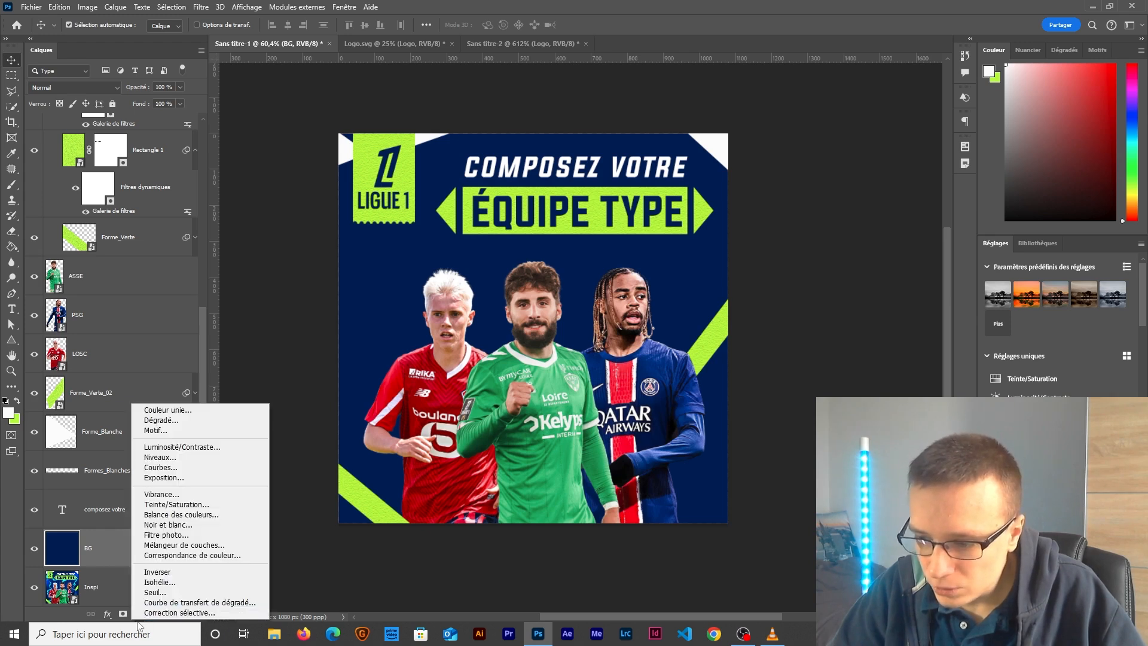
left_click(156, 430)
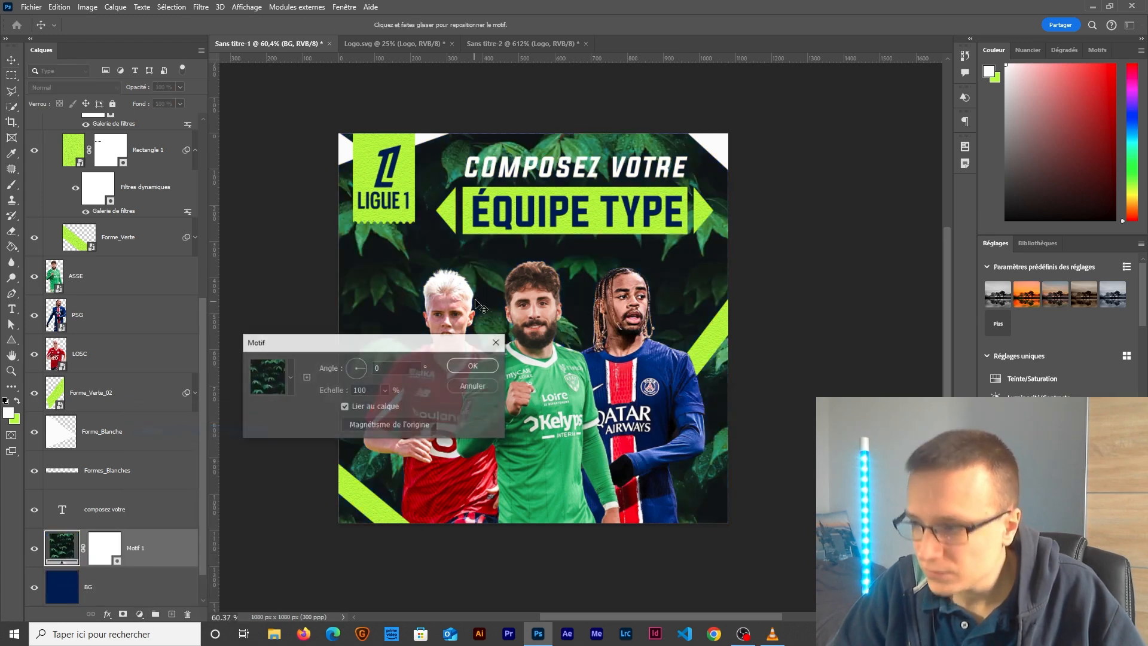
left_click(289, 374)
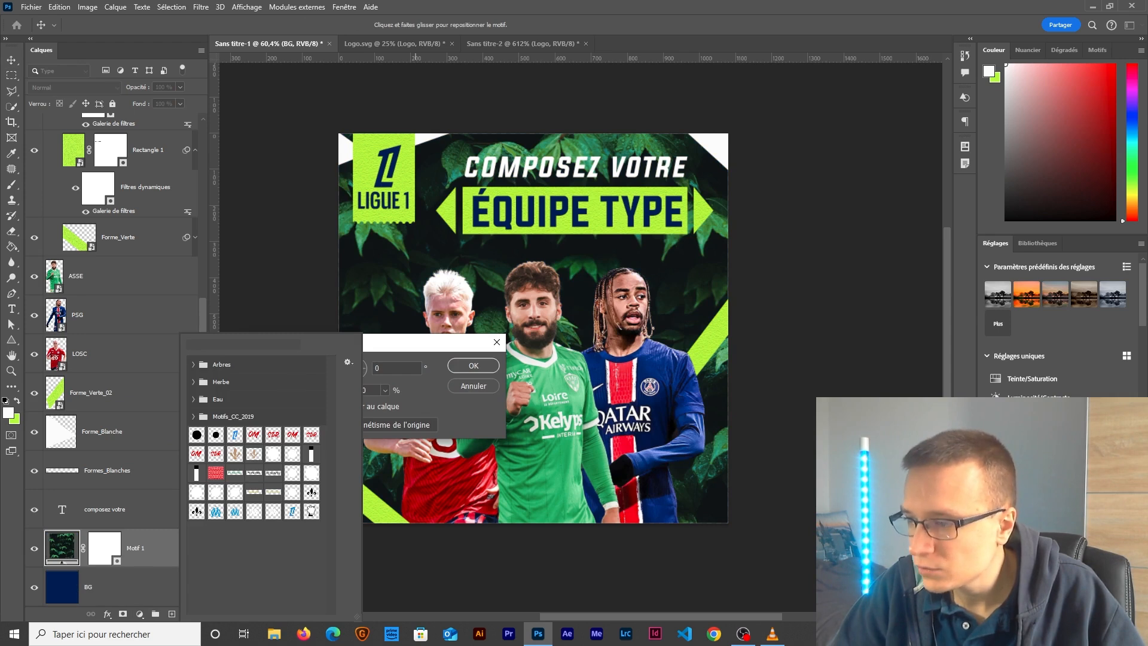
left_click(311, 510)
left_click_drag(446, 343, 475, 399)
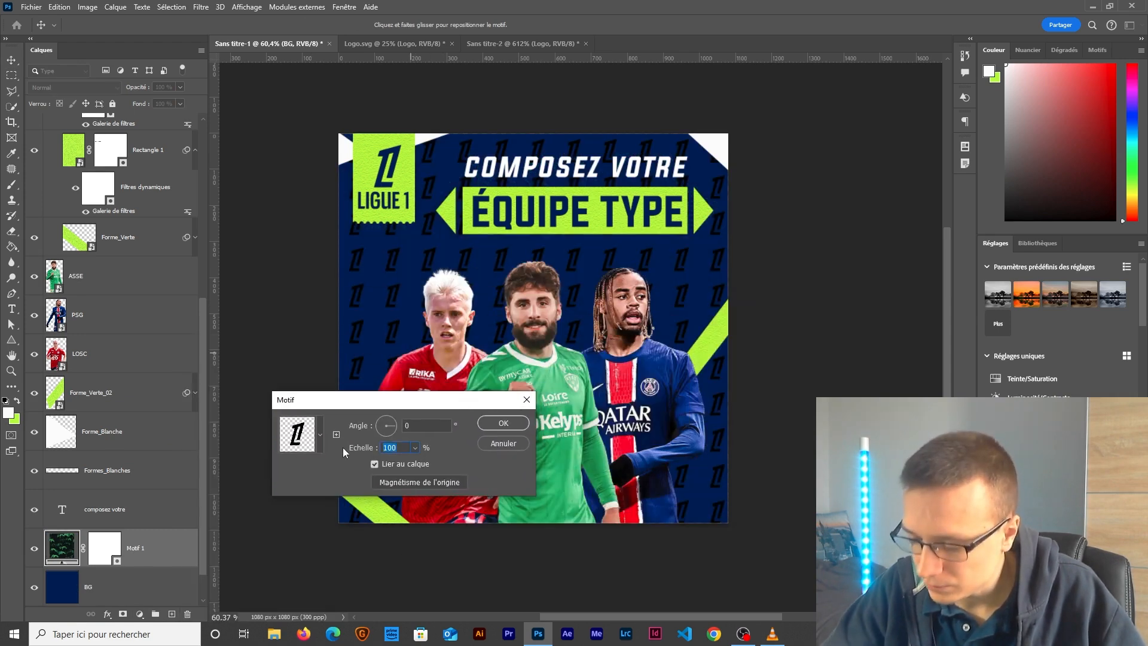
type("70")
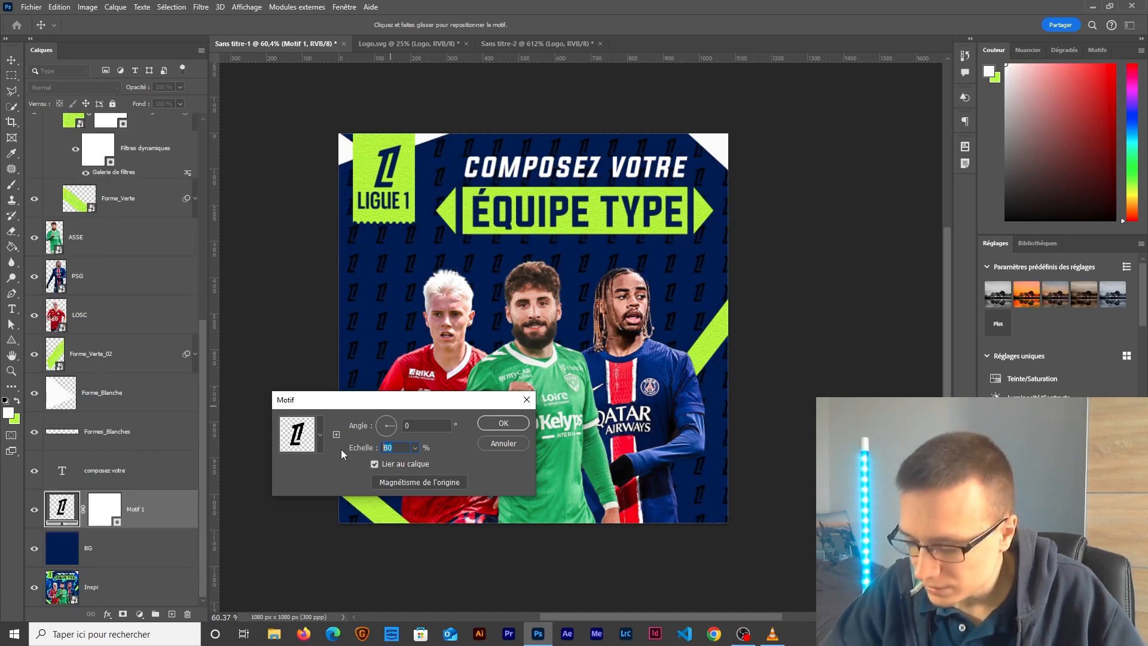
key("Return")
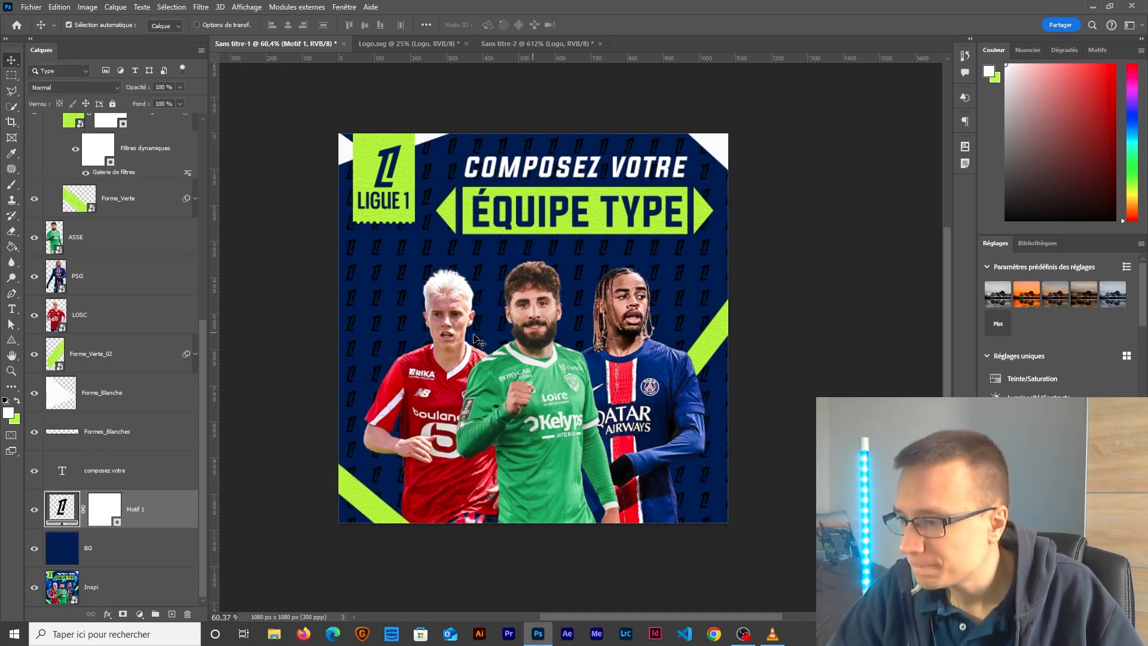
Step: Convert the Motif 1 pattern layer to a smart object and add a colour overlay style to it
right_click(161, 512)
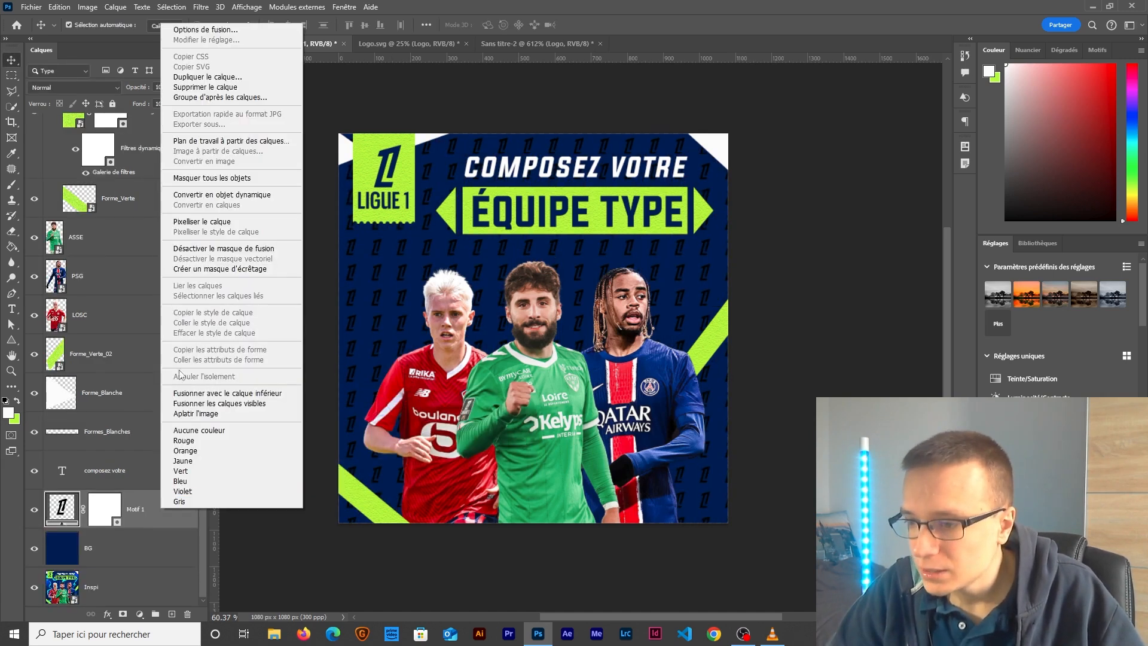
left_click(219, 194)
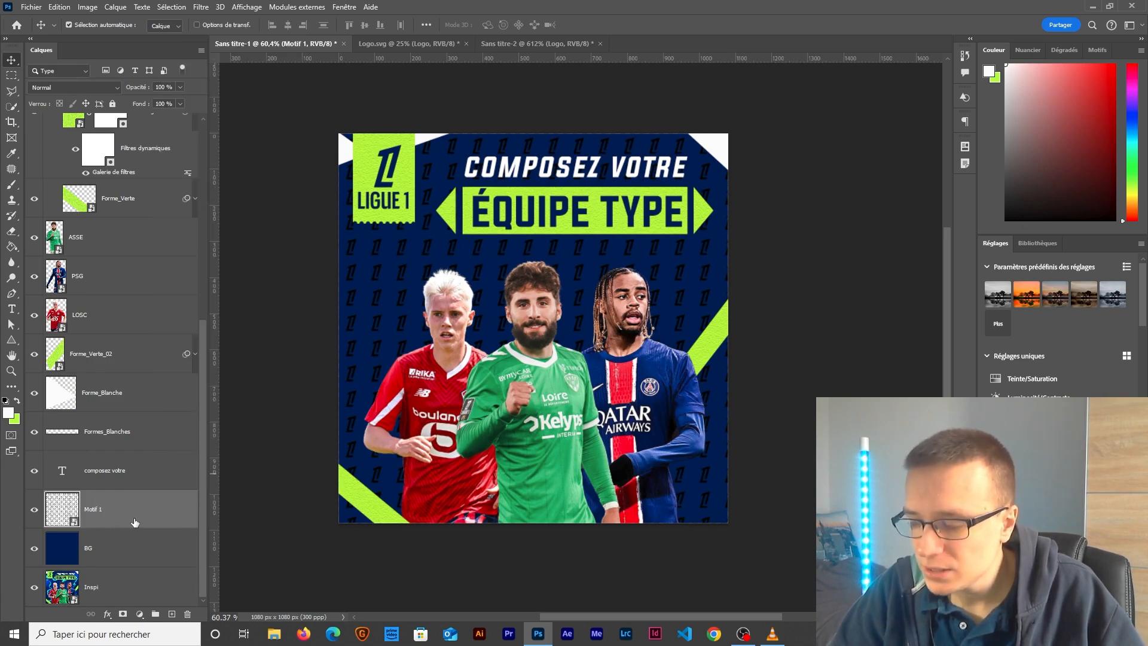
right_click(135, 522)
left_click(225, 25)
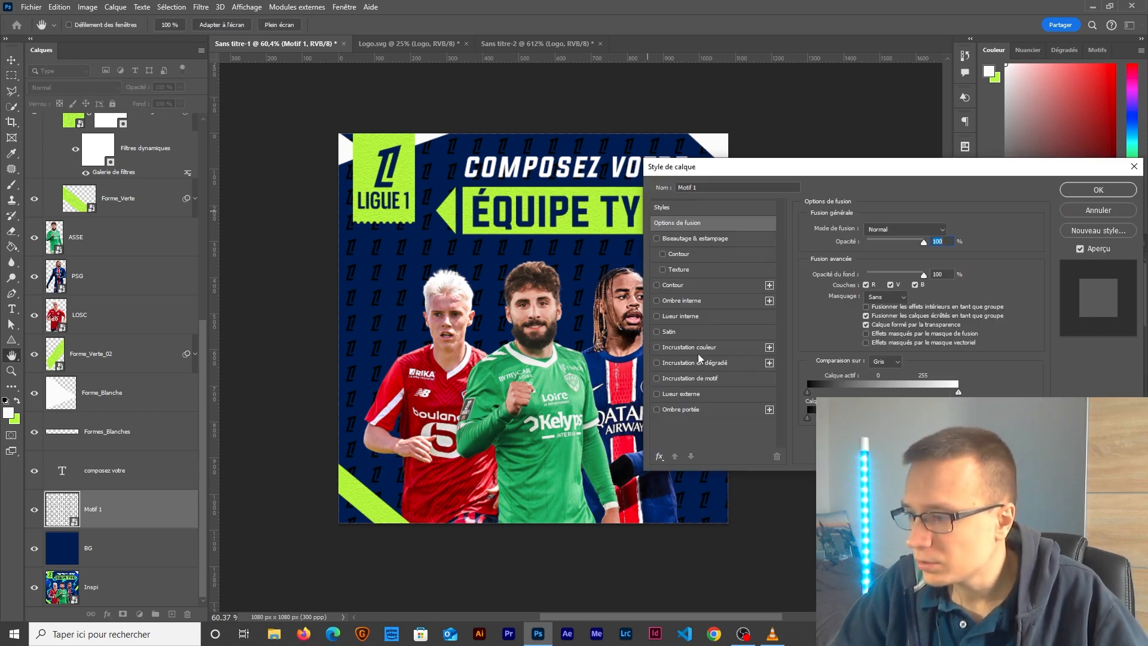
left_click(690, 347)
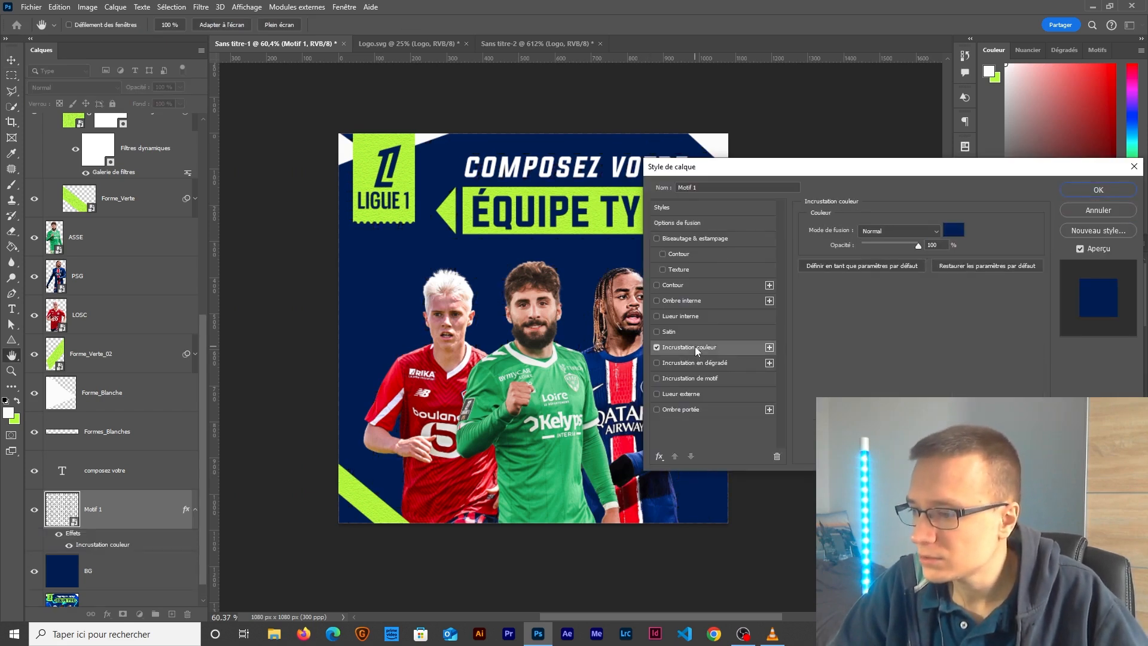
Step: Set the logo pattern's overlay colour to bright blue #033aff and apply the layer style
left_click(955, 233)
left_click_drag(386, 392, 183, 195)
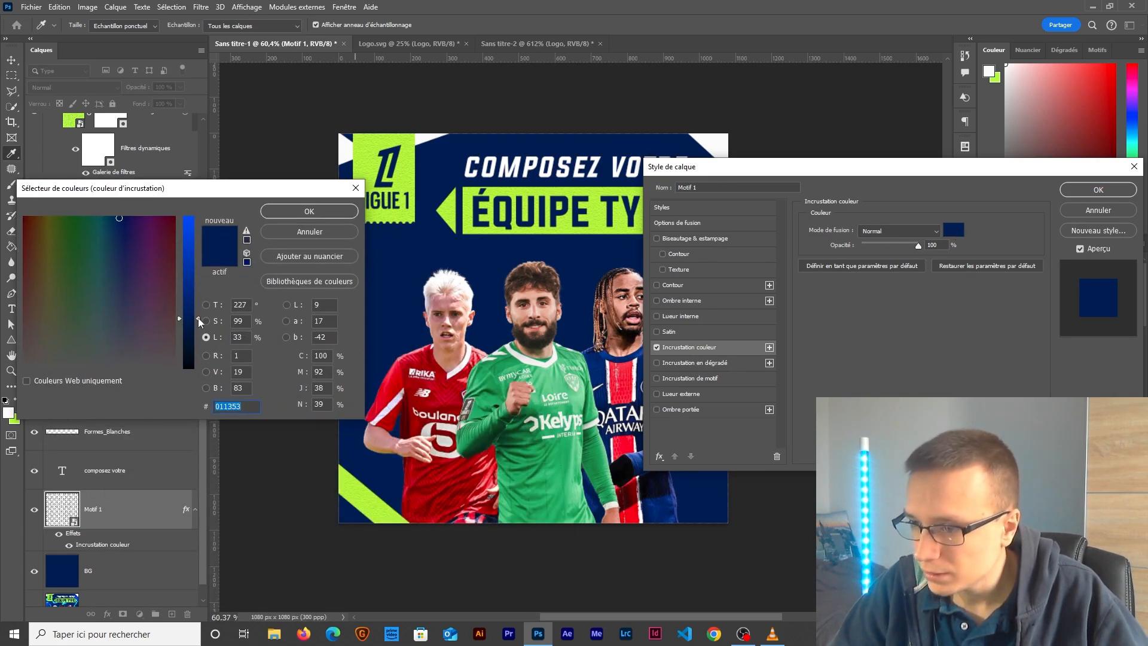
left_click_drag(197, 325, 194, 153)
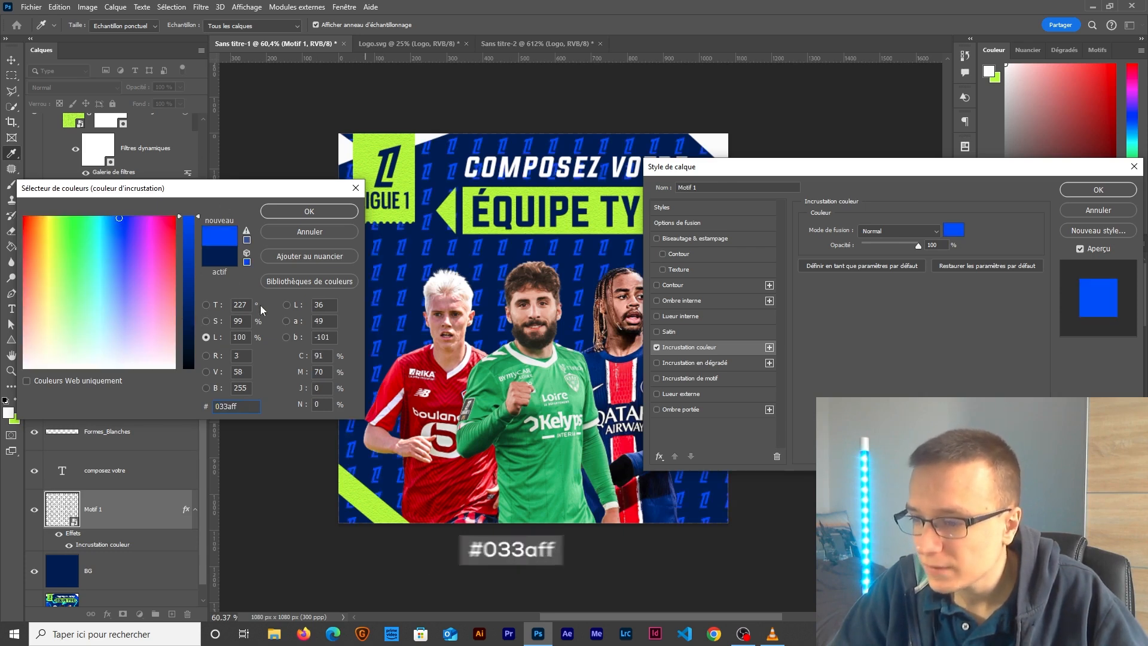
left_click_drag(208, 192, 237, 249)
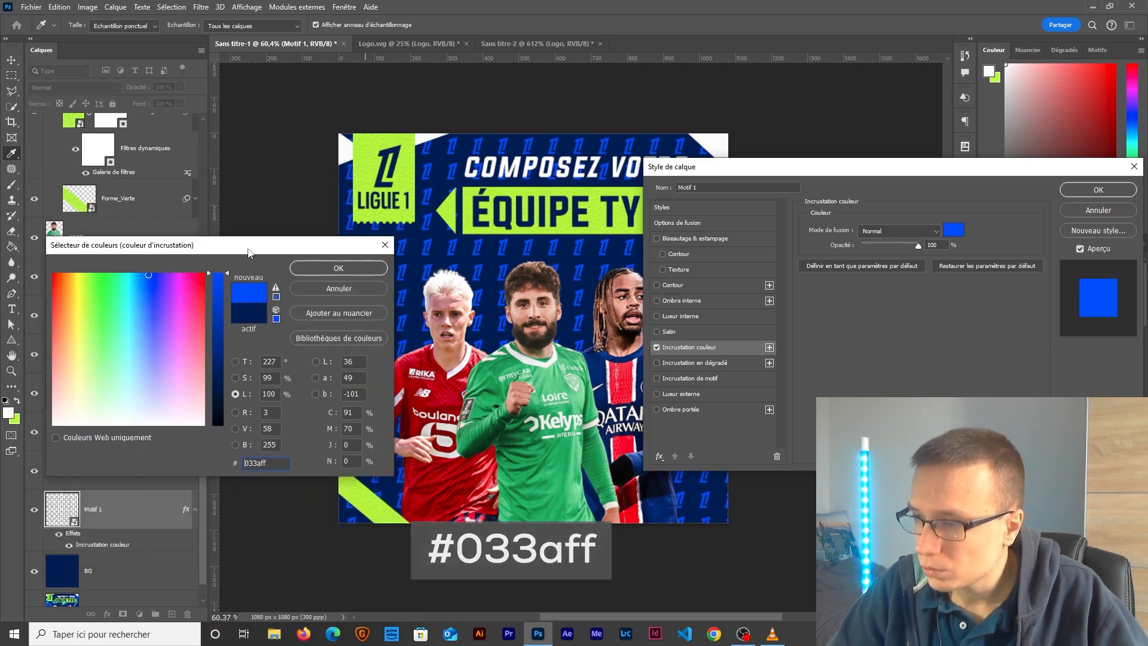
left_click(338, 268)
left_click(1098, 190)
key("v")
scroll(564, 385, "up", 2)
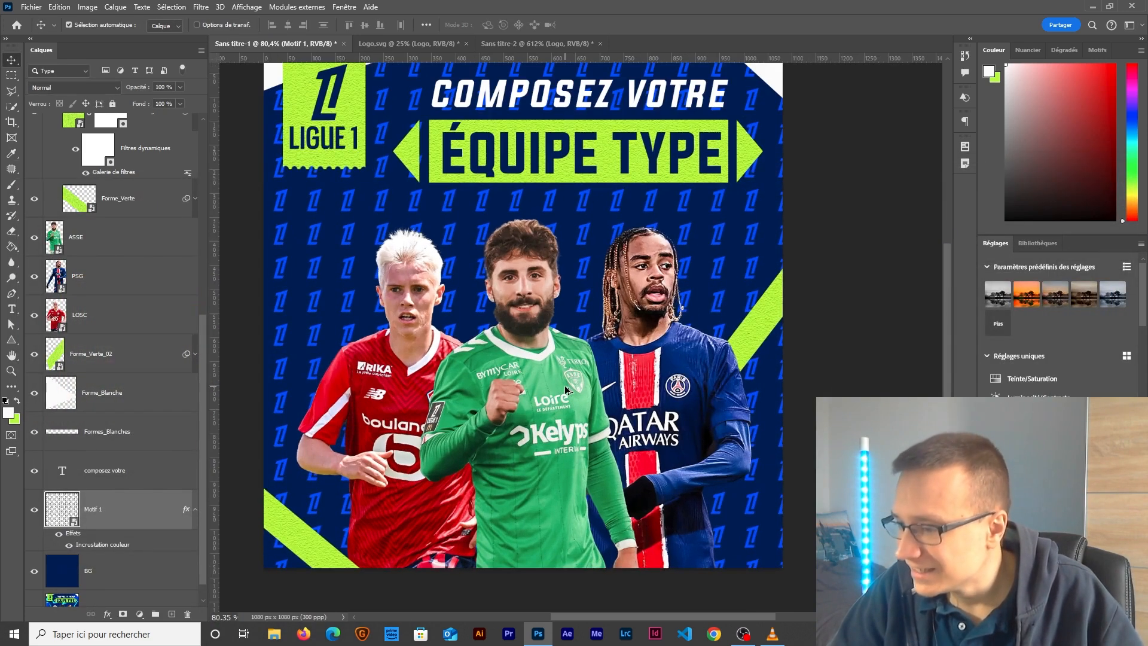
scroll(565, 385, "down", 1)
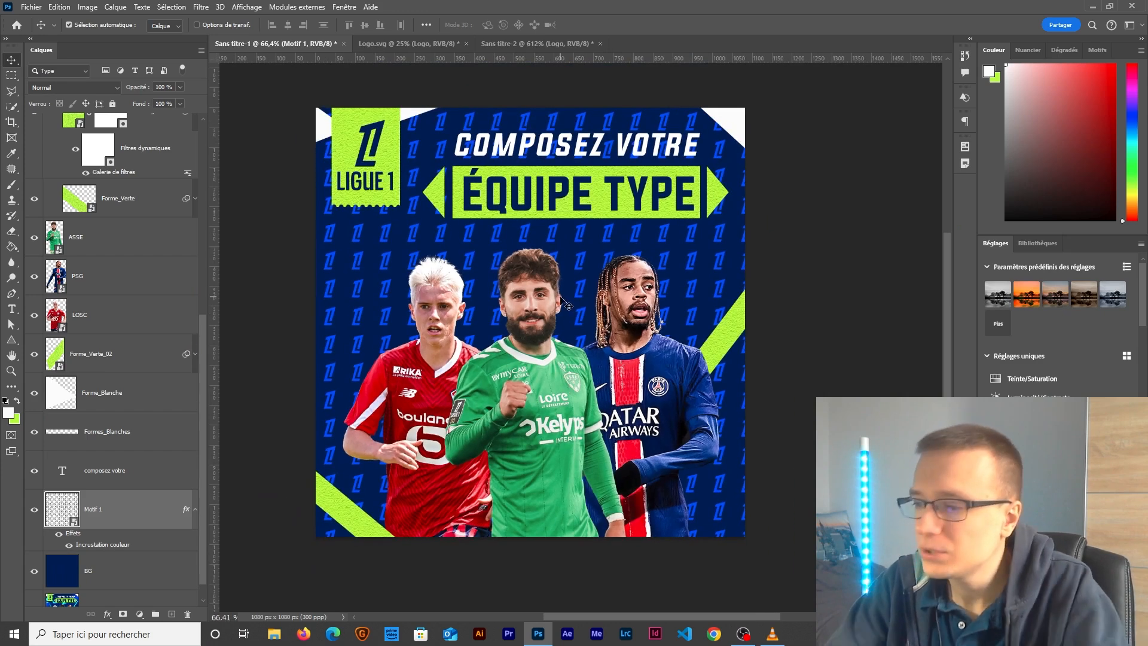
Step: Try the Éclaircir blend mode on the Motif 1 smart object layer
left_click(86, 89)
key("Down")
key("Down")
key("Down")
key("Down")
key("Down")
key("Down")
key("Down")
key("Return")
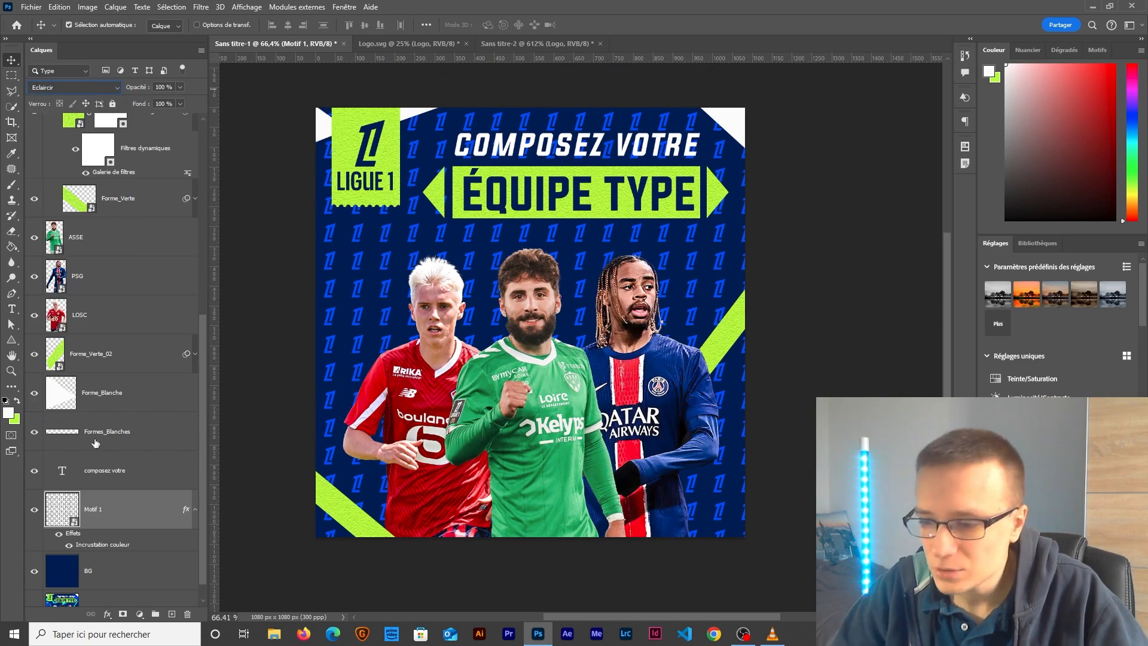
Step: Rasterize the layer style of the Motif 1 smart object
right_click(138, 511)
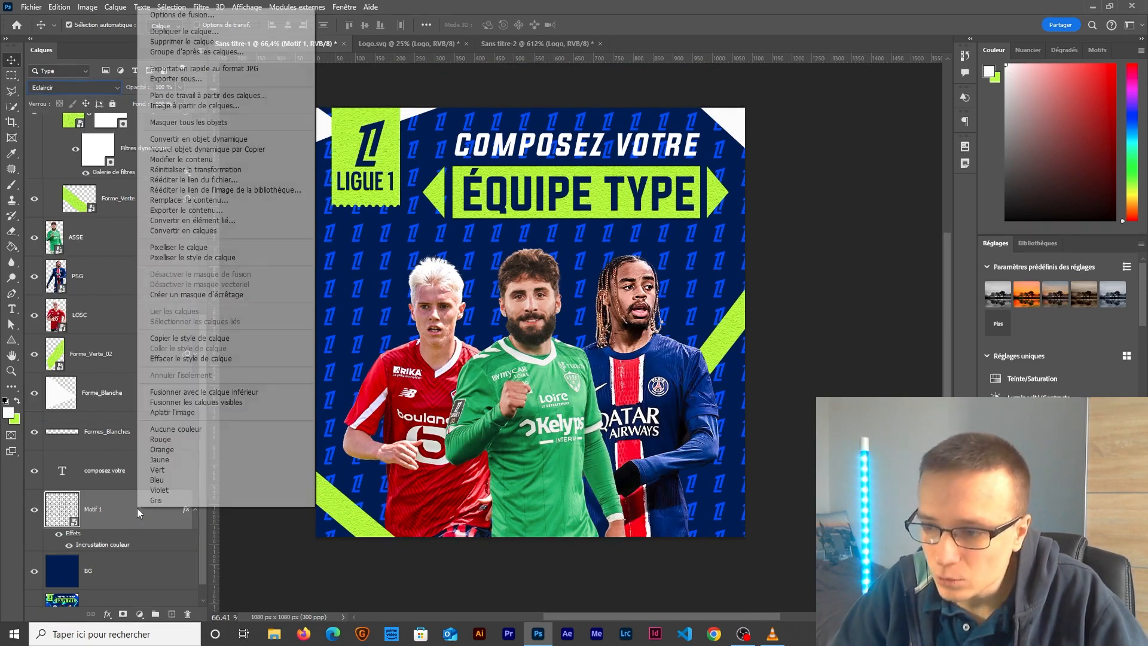
left_click(182, 258)
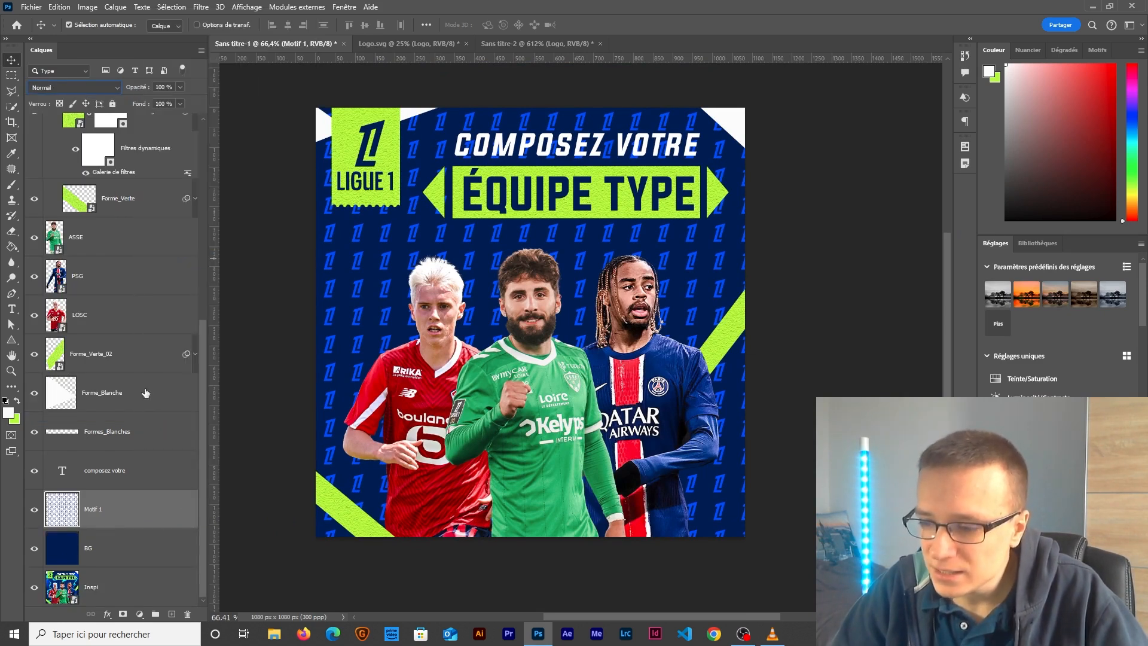
Step: Set the Motif 1 layer's blend mode to Couleur plus claire and its opacity to 60%
left_click(85, 88)
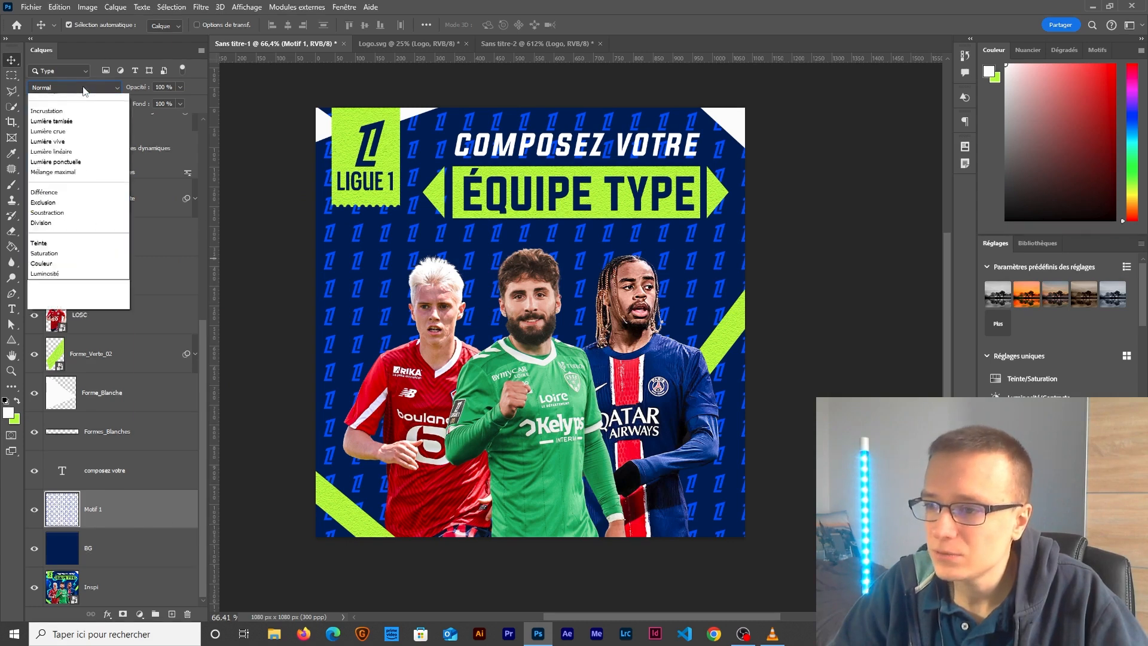
key("Down")
key("Down")
key("Down")
key("Down")
key("Down")
key("Down")
key("Down")
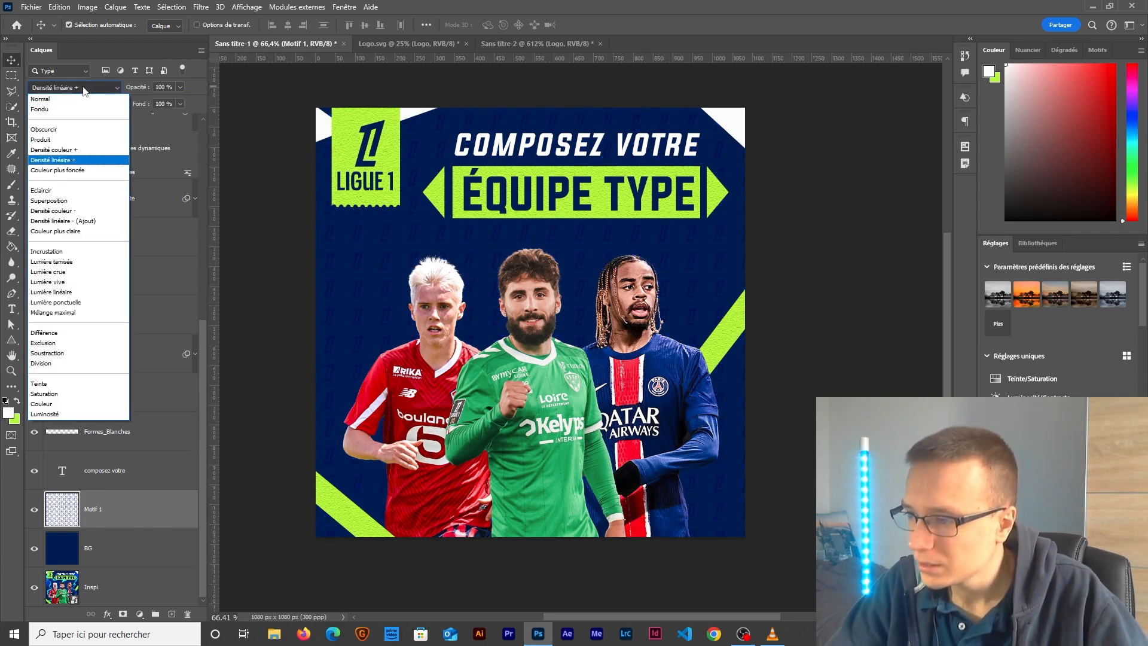
key("Down")
key("Down")
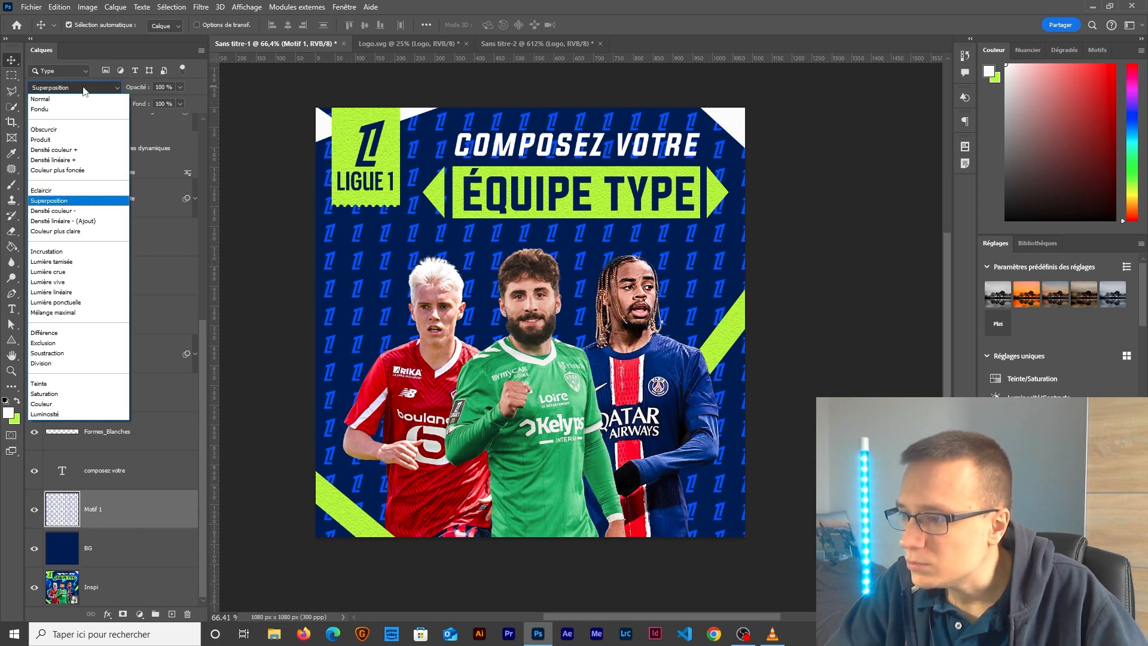
key("Down")
key("Down")
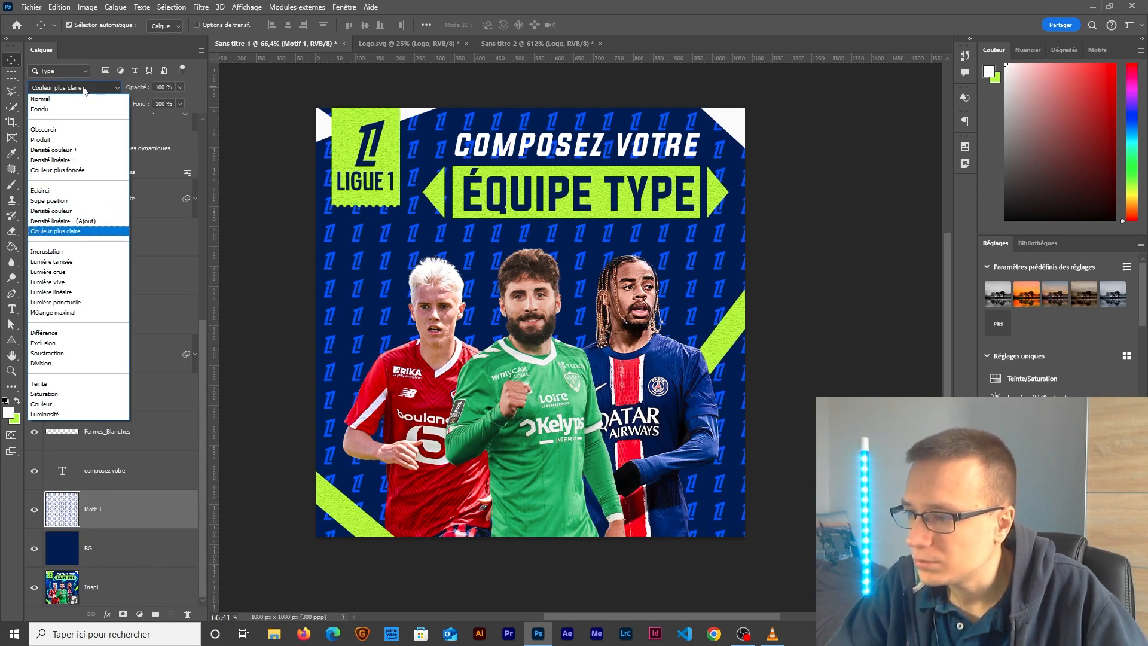
key("Down")
key("Up")
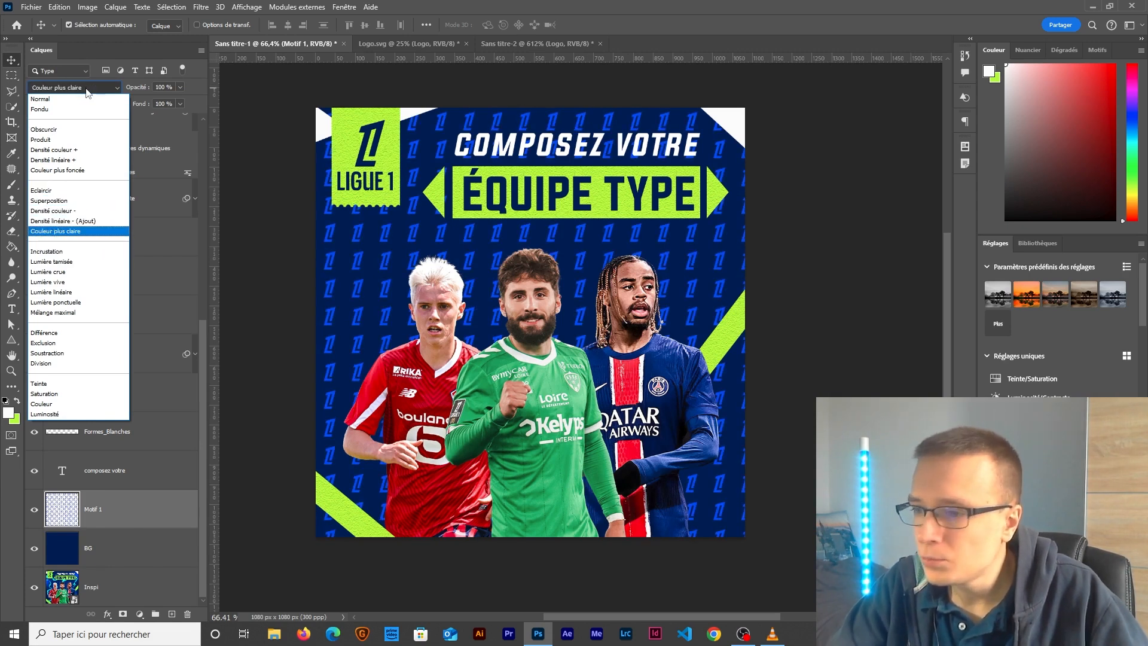
key("Return")
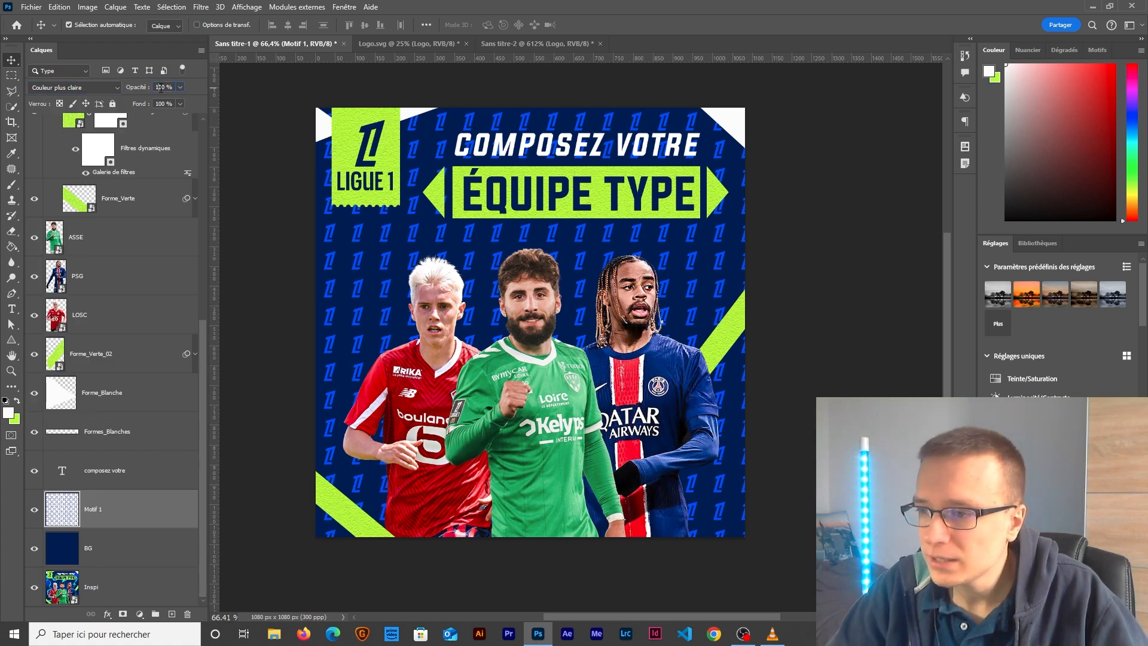
type("60")
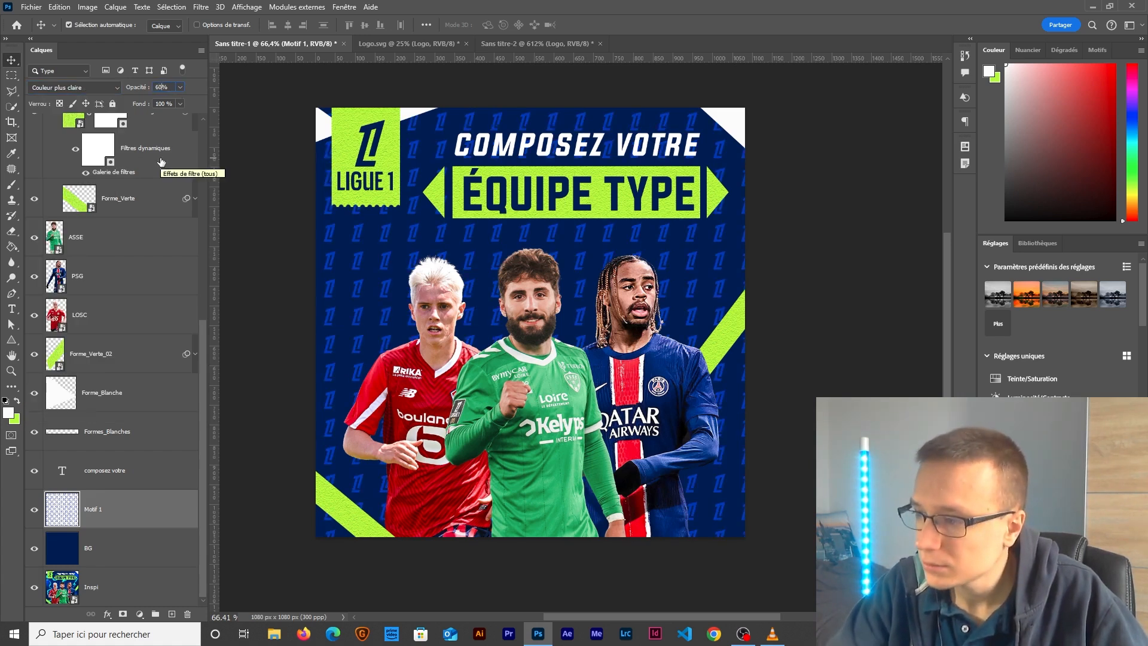
scroll(547, 389, "down", 1)
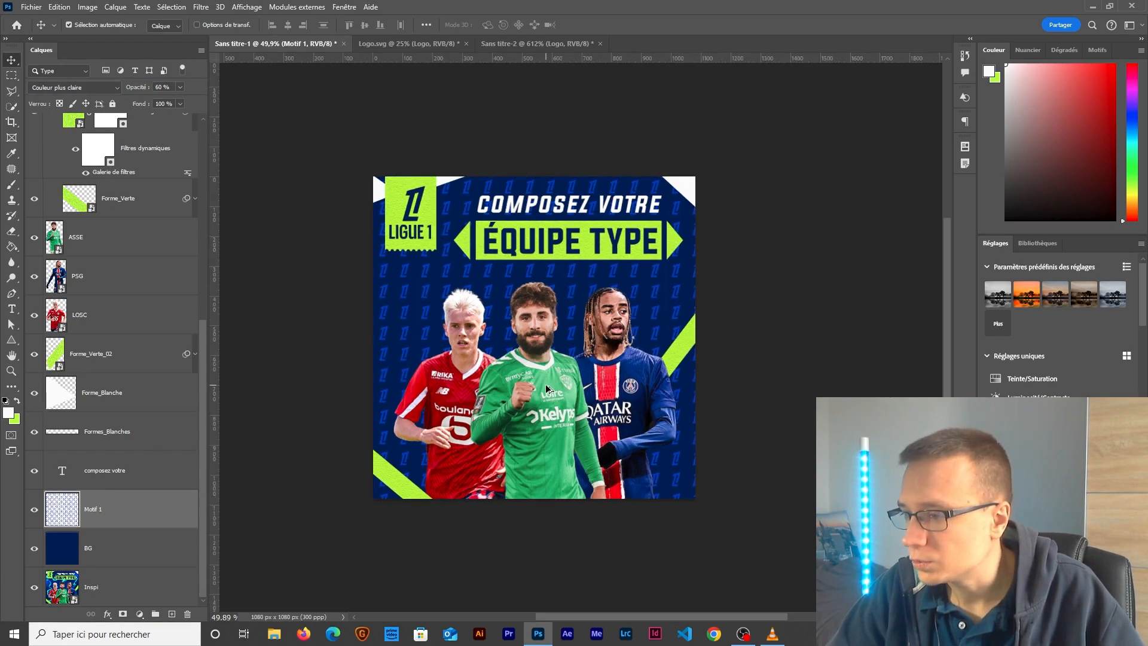
Step: Add a layer mask to Motif 1 and paint black over the poster's centre with a large soft brush
key("b")
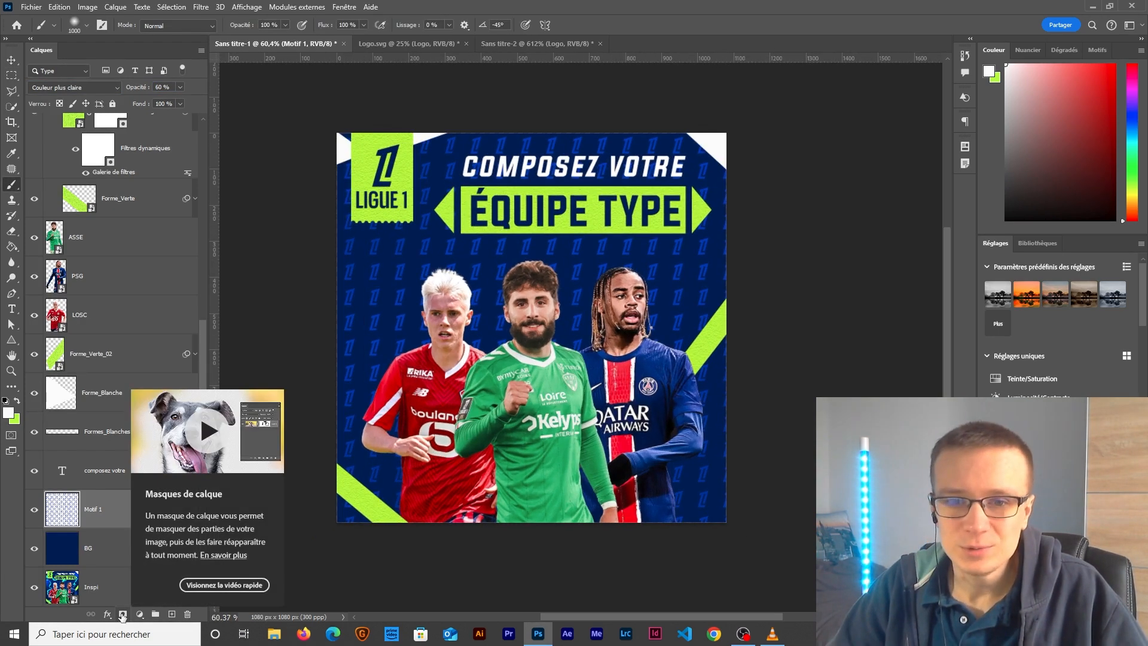
left_click(122, 614)
key("x")
key("x")
key("x")
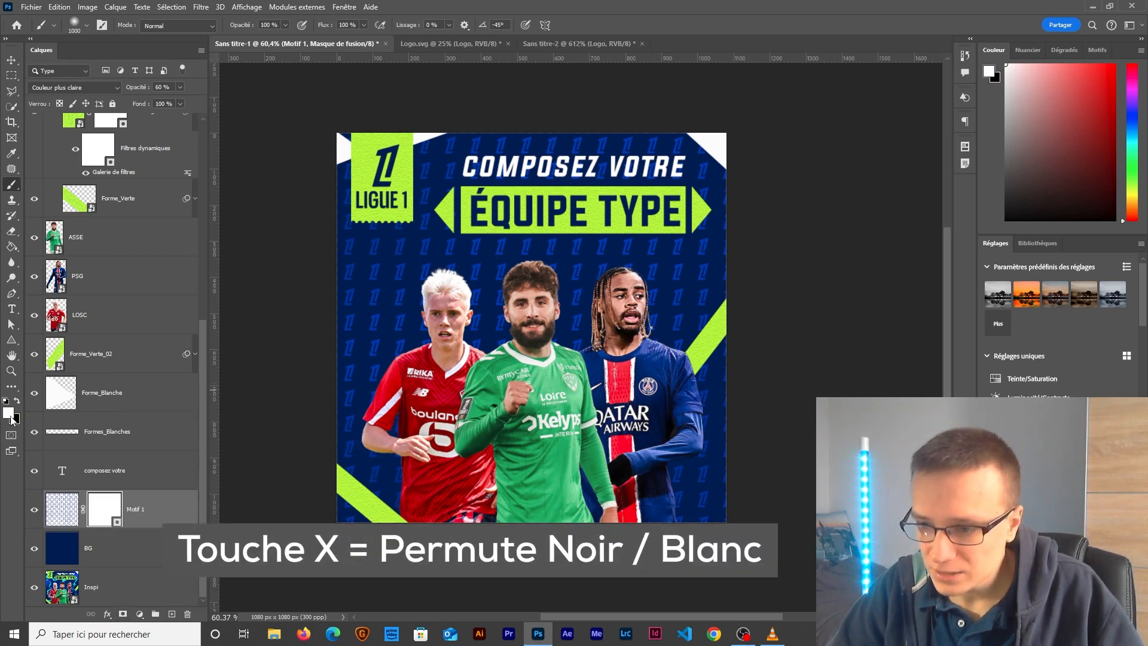
key("x")
mouse_move(517, 330)
left_mouse_down()
mouse_move(482, 426)
mouse_move(499, 391)
mouse_move(513, 391)
mouse_move(538, 319)
left_mouse_up()
left_click(538, 319)
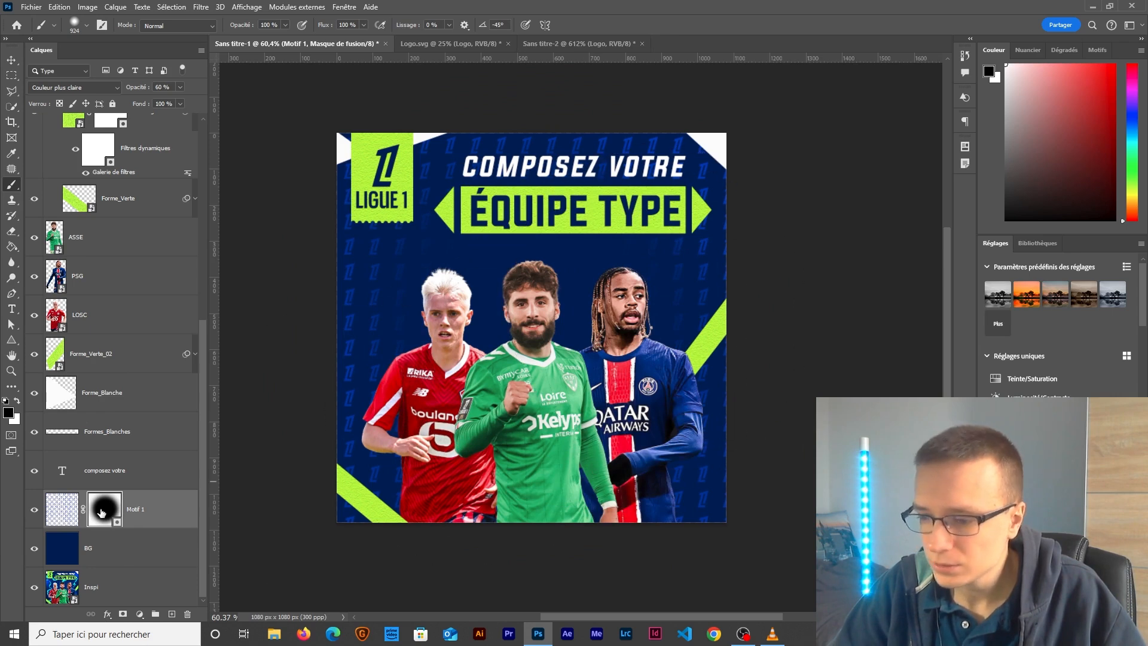
Step: Invert the Motif 1 layer mask so the logo pattern shows in the centre and fades toward the edges
key("ctrl+i")
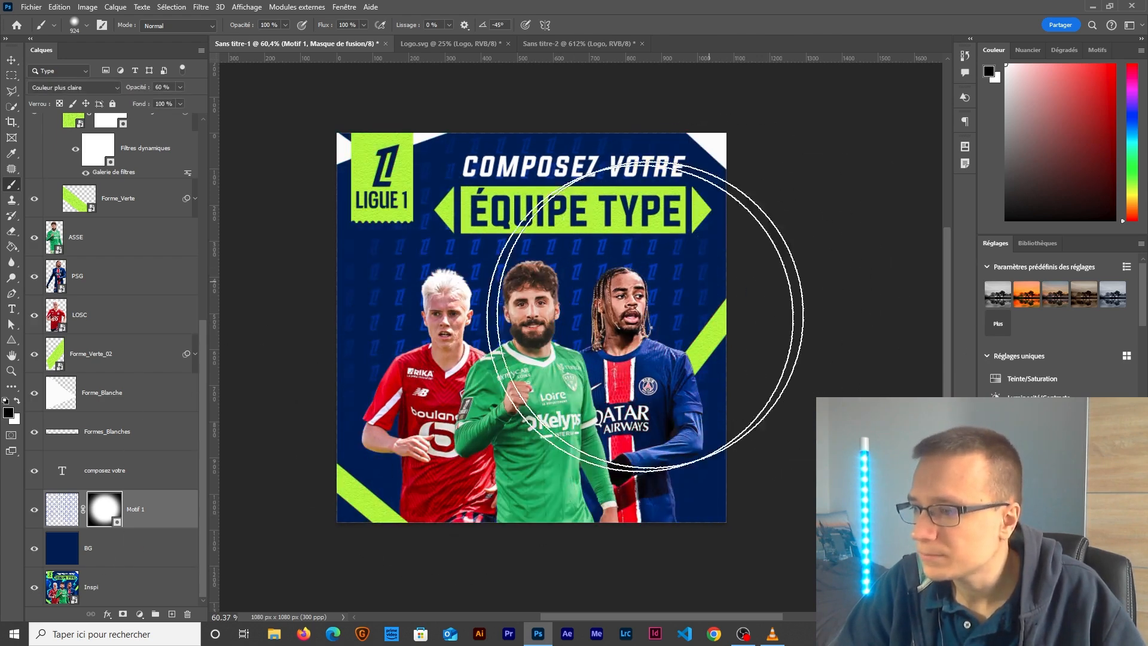
key("ctrl+i")
key("ctrl+i")
key("ctrl+i")
key("ctrl+i")
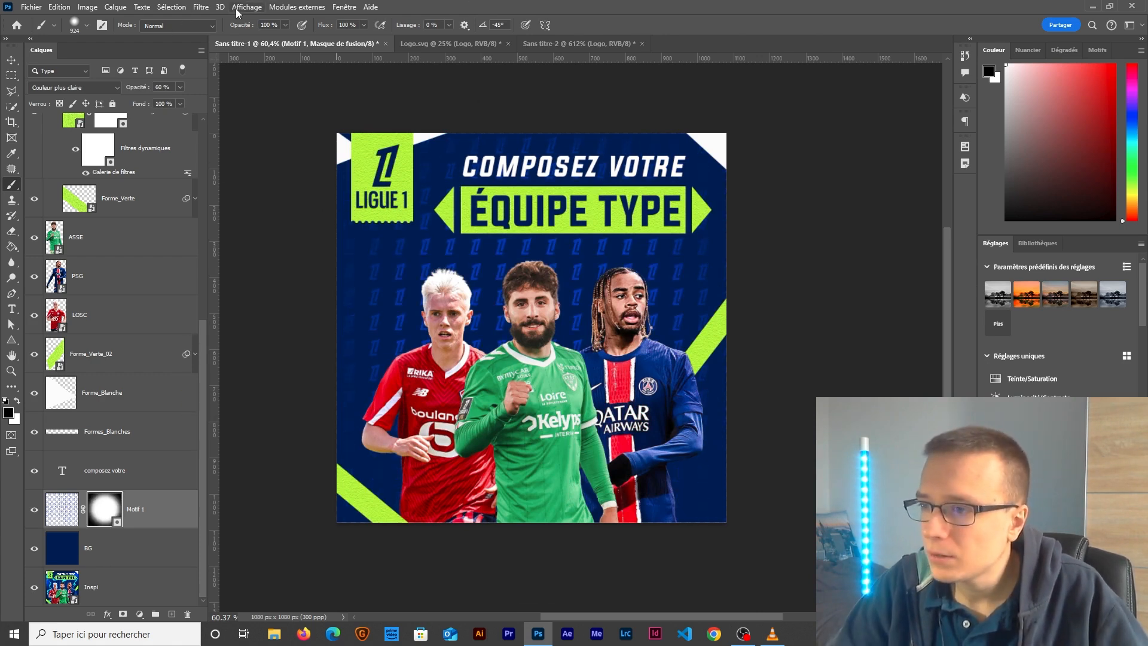
Step: Try inverting the Motif 1 layer mask back and forth from its mask properties
left_click(344, 8)
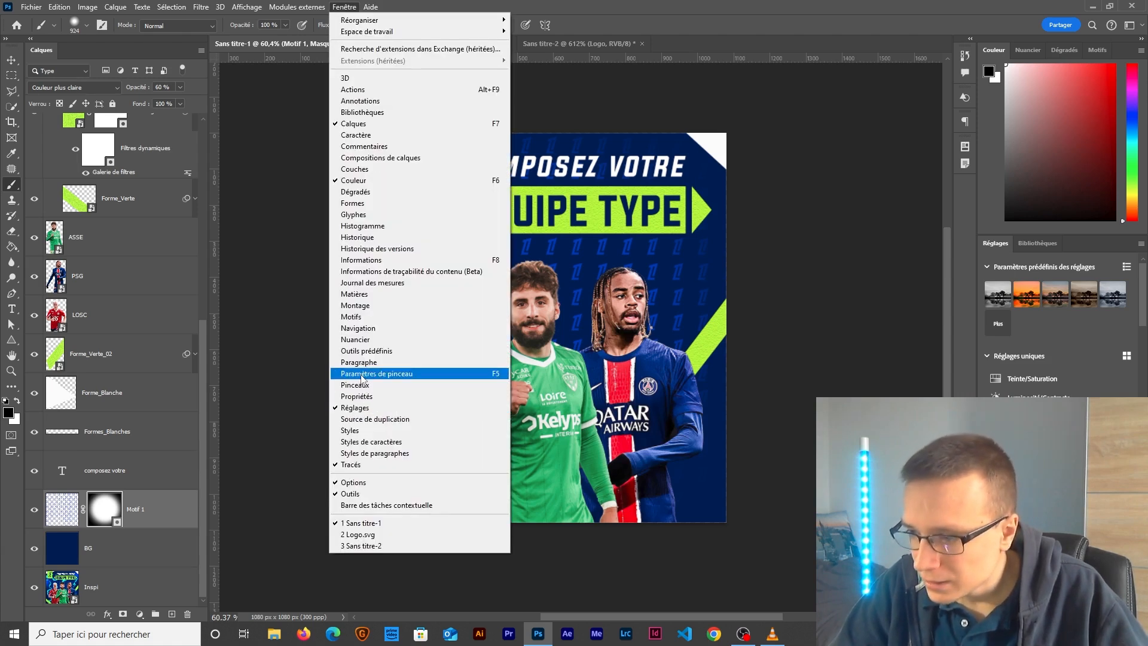
left_click(359, 396)
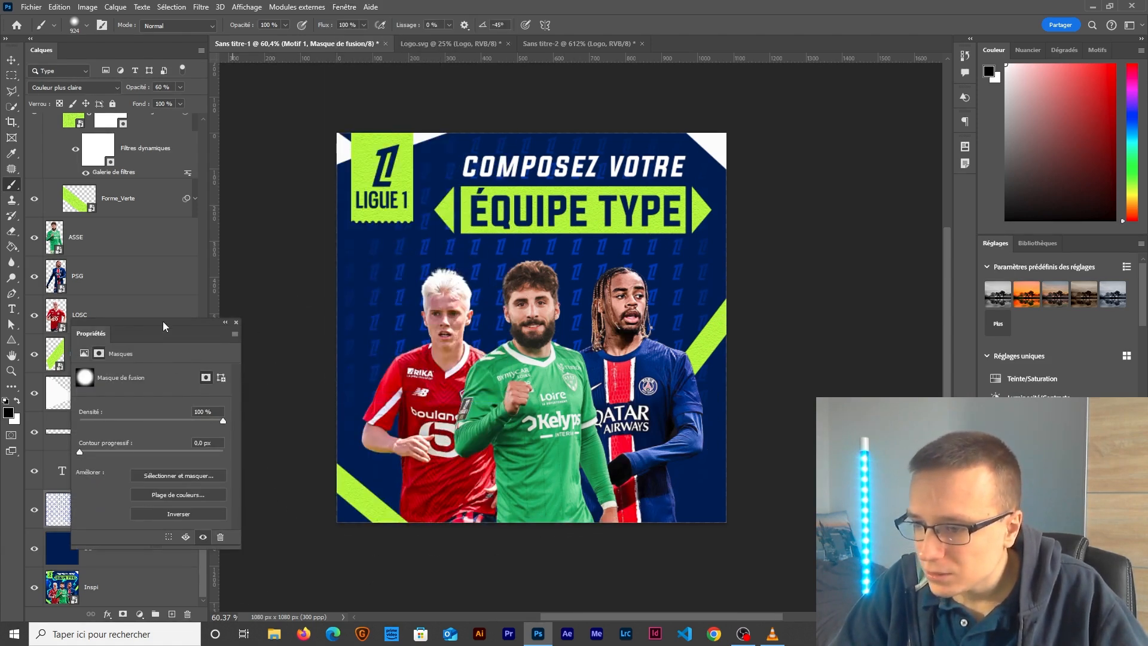
left_click_drag(163, 323, 553, 215)
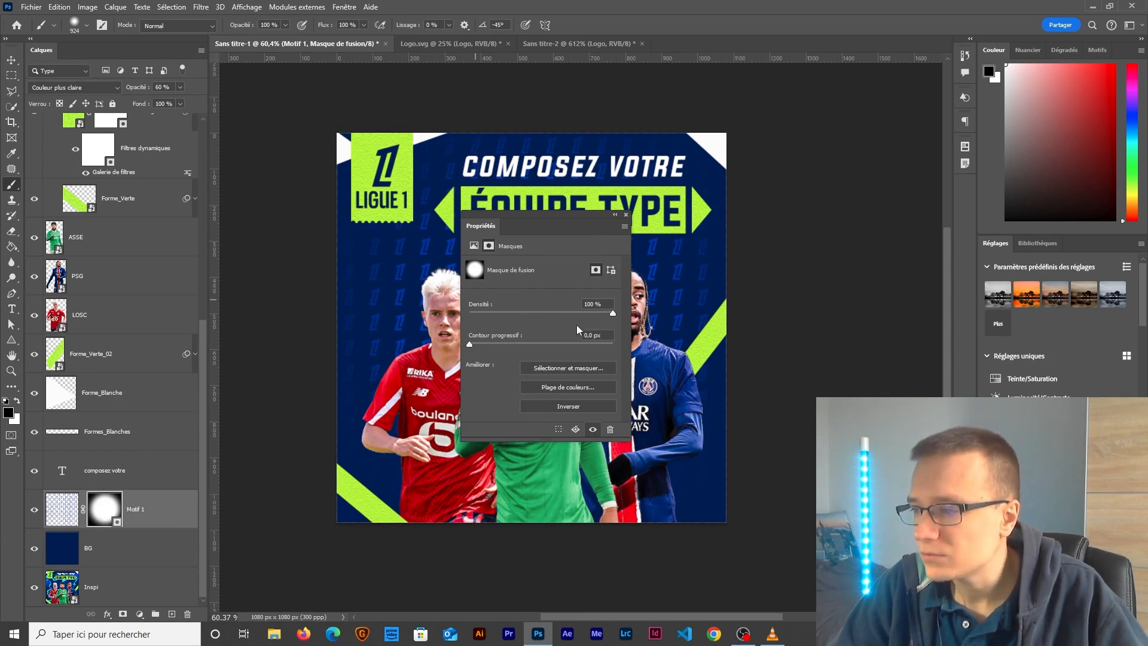
left_click_drag(531, 211, 289, 235)
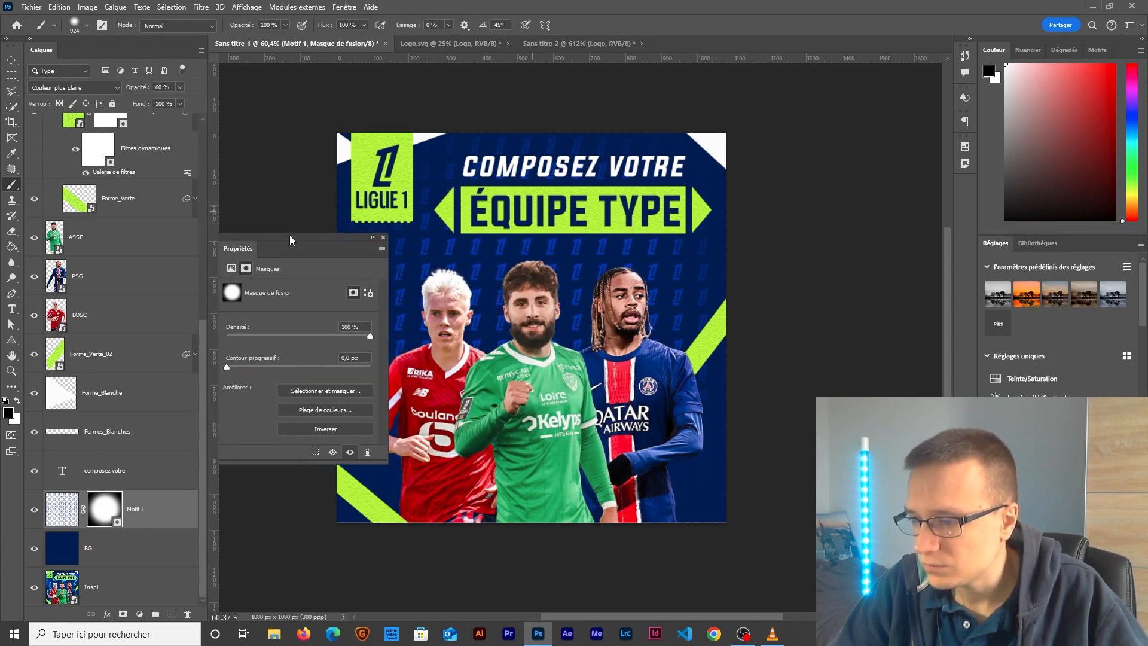
left_click(325, 429)
left_click(326, 429)
left_click(326, 429)
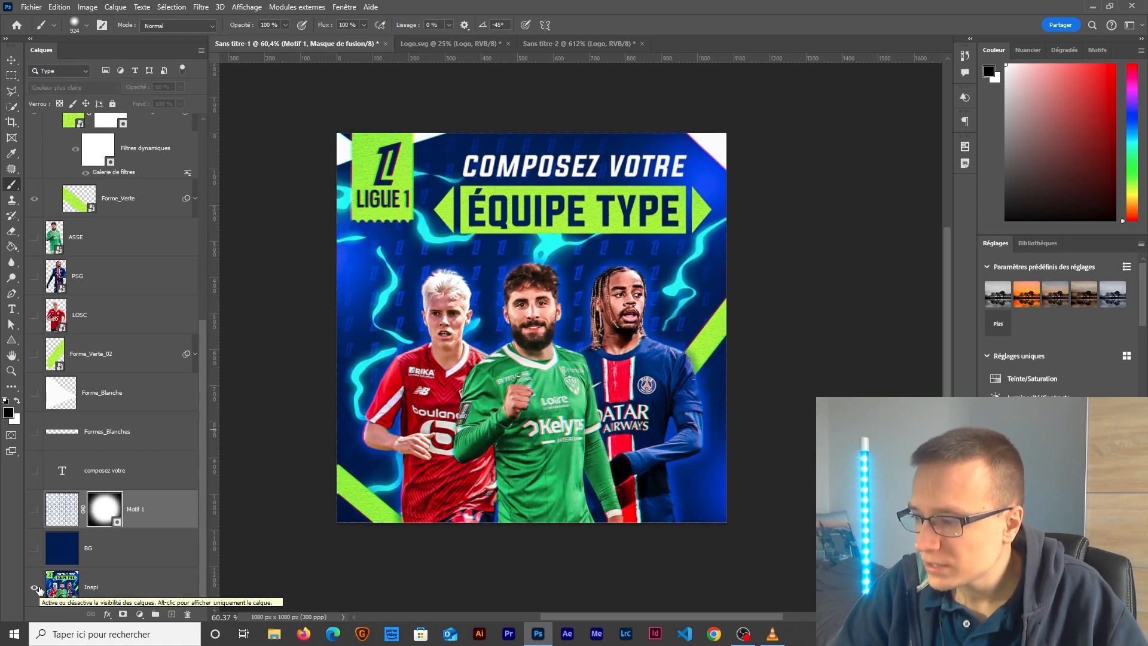
Step: Isolate the BG layer to sample its dark blue as the foreground colour, then restore all layers with Motif 1 selected
left_click(34, 588, "alt")
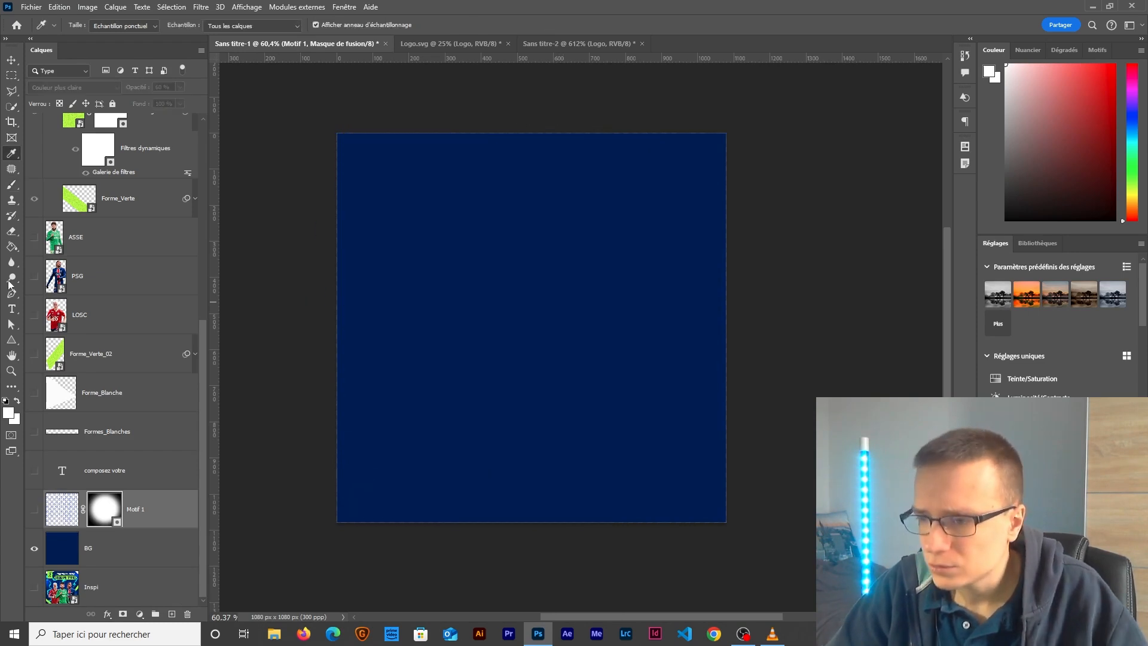
left_click(54, 501)
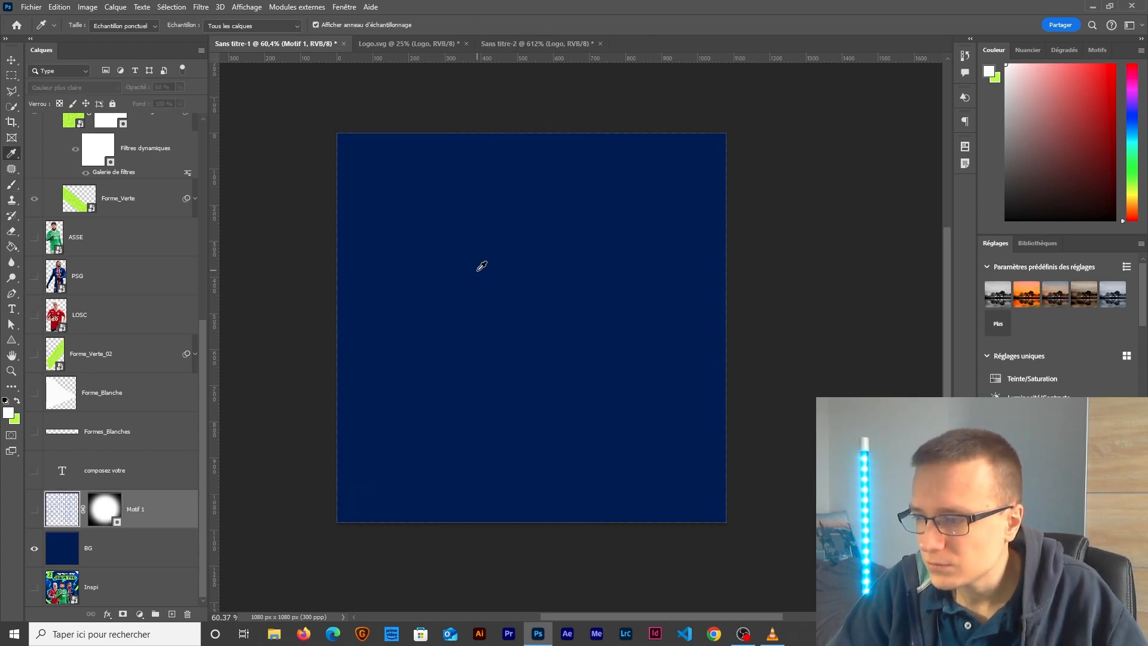
left_click(34, 551, "alt")
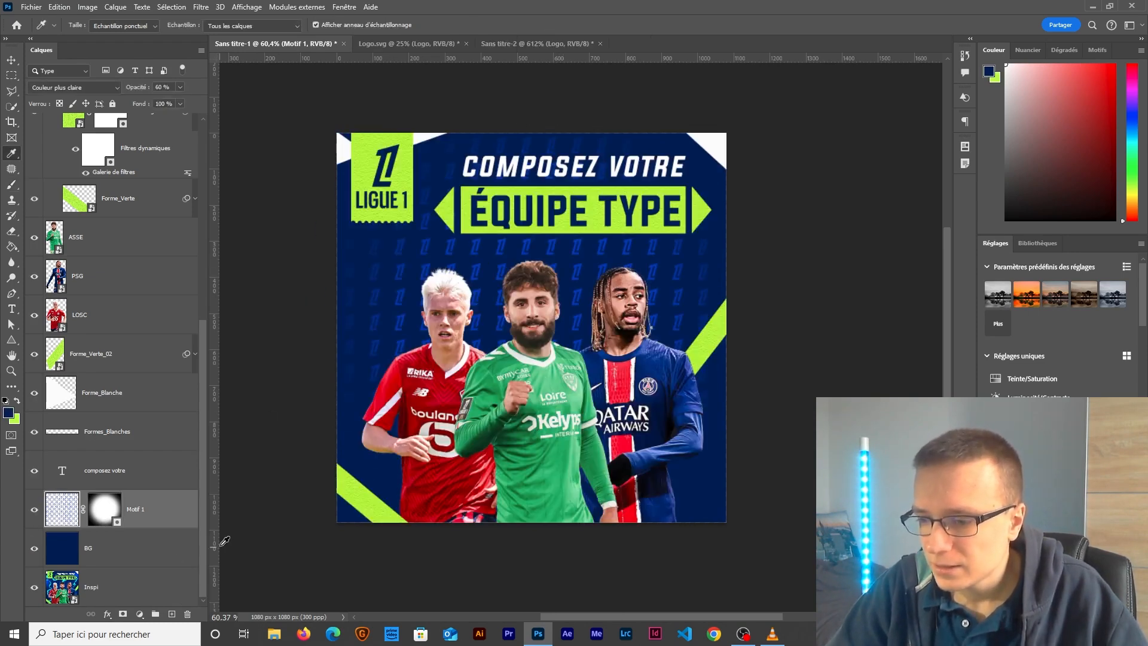
scroll(411, 369, "up", 2)
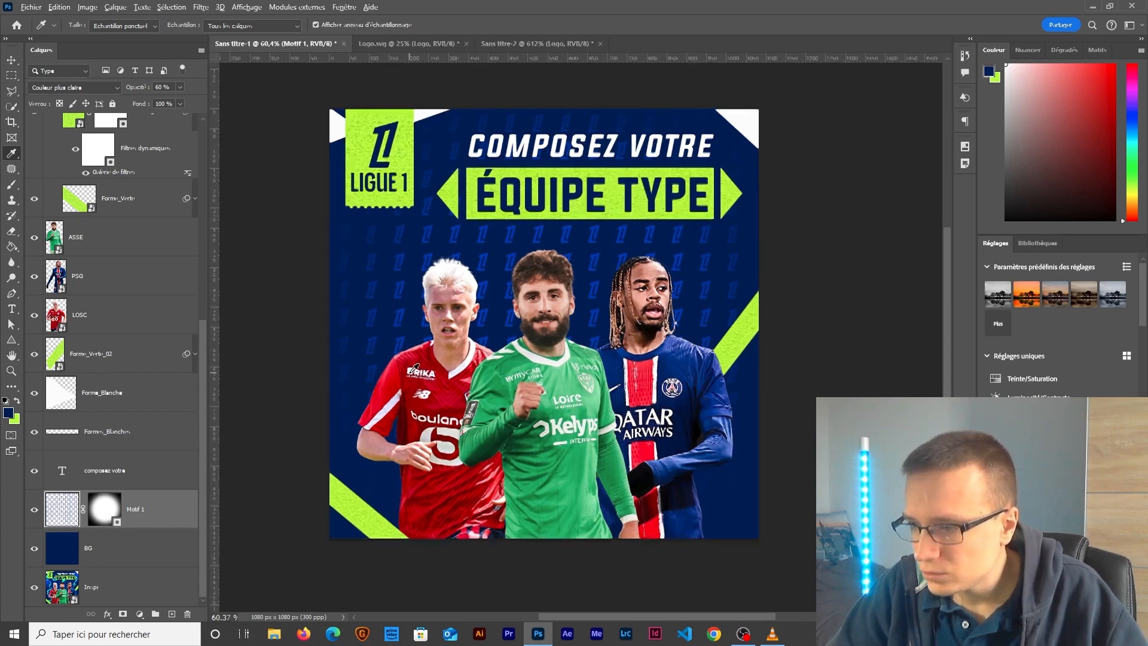
Step: Raise the foreground colour's brightness to 100% for a bright blue #033aff and activate the Brush tool
left_click(8, 414)
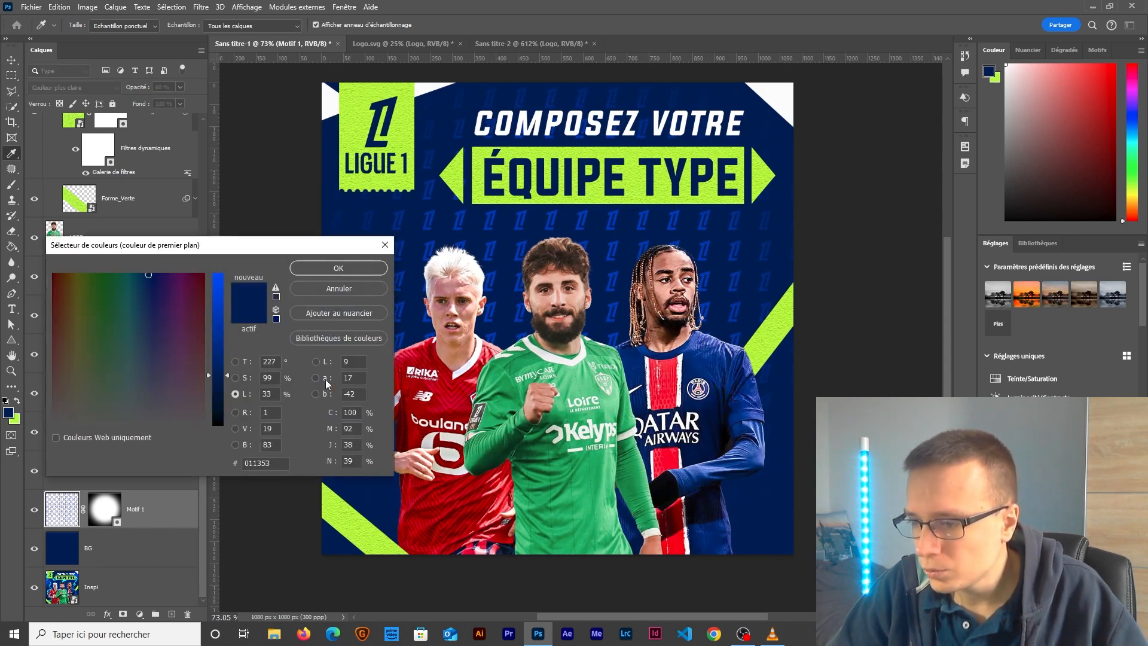
left_click_drag(221, 377, 221, 274)
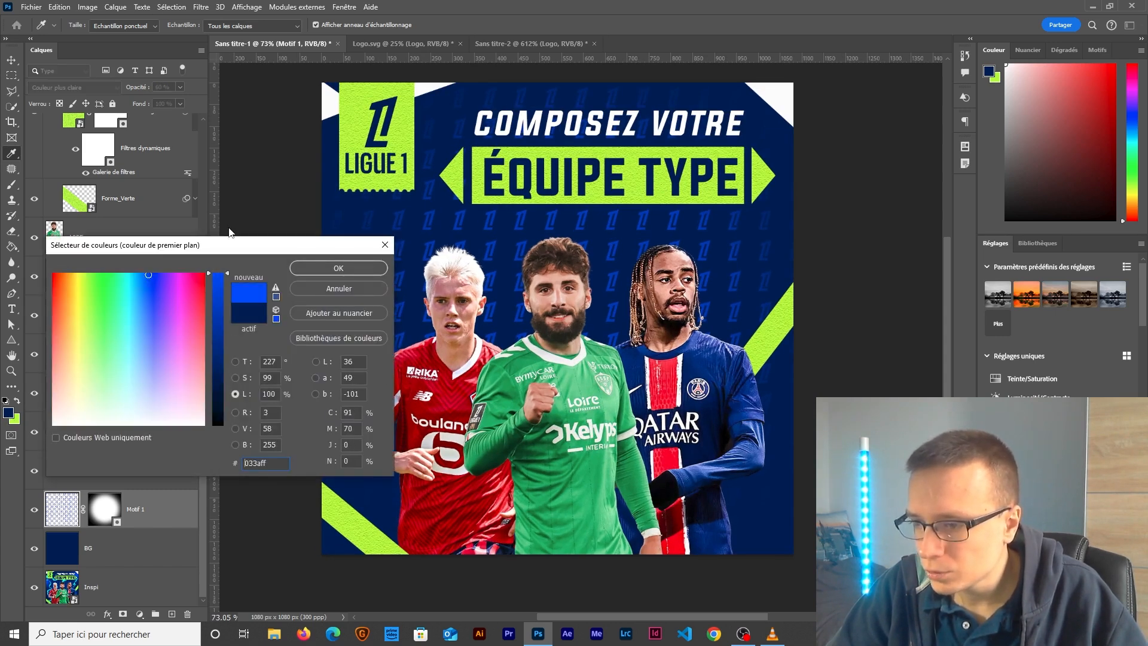
left_click(332, 270)
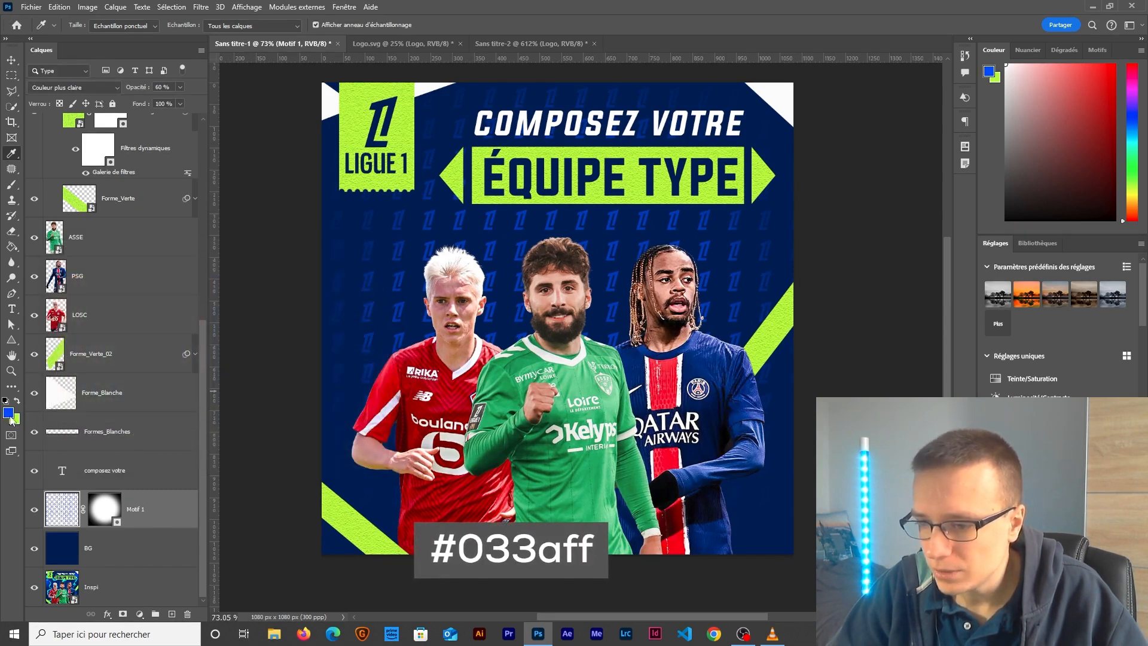
left_click(10, 412)
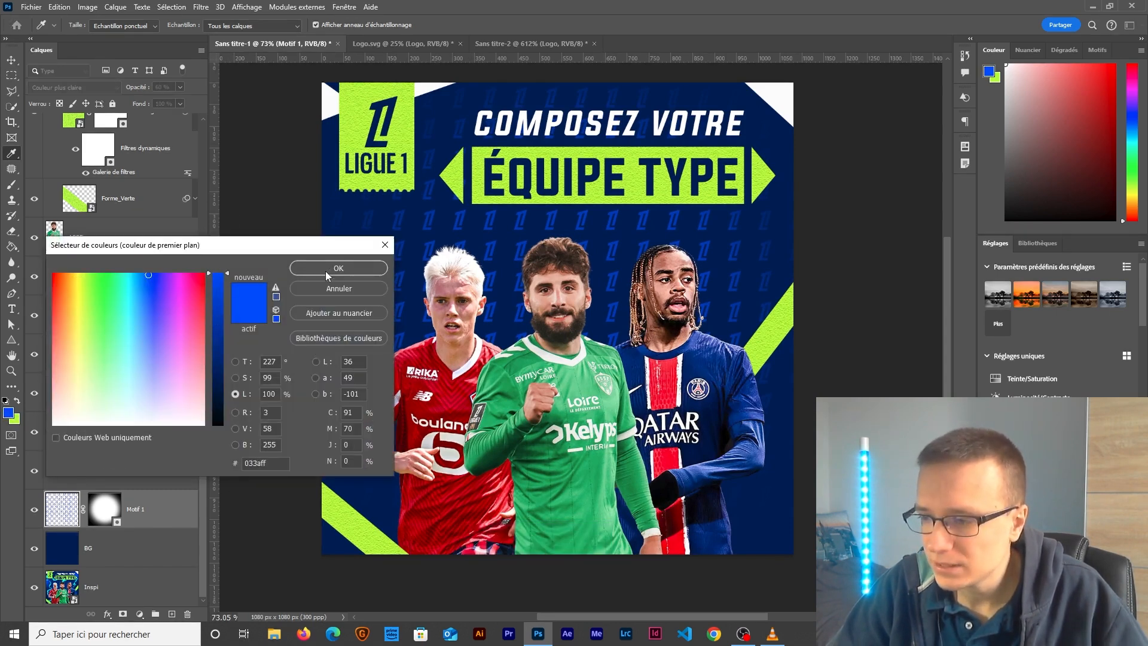
left_click(336, 270)
key("b")
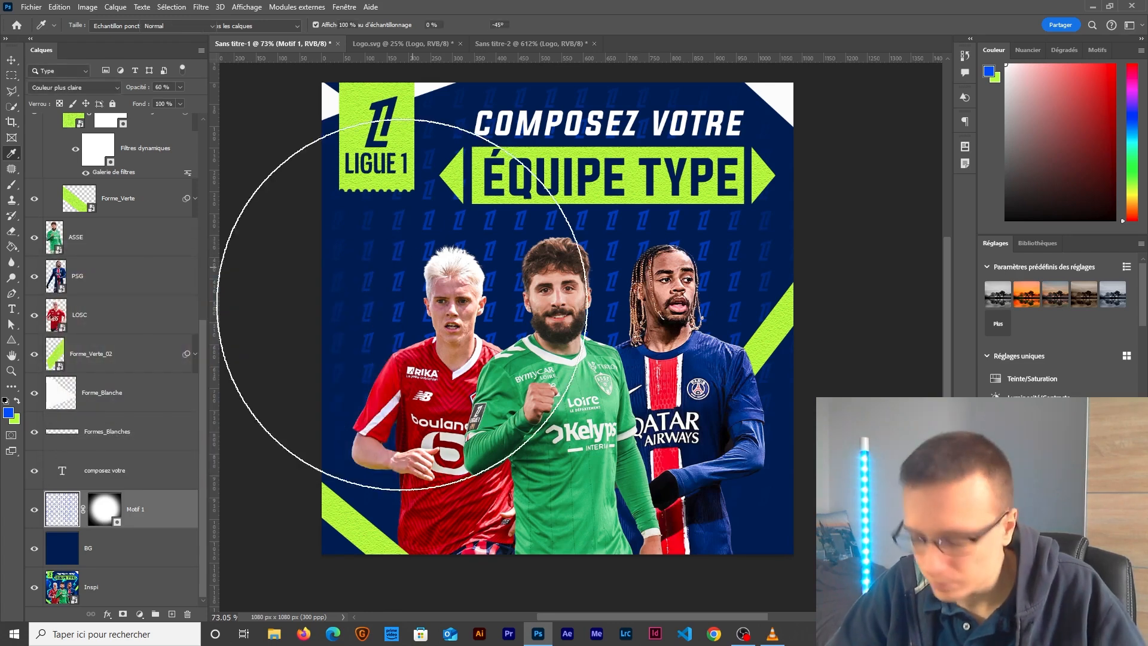
Step: Create a new layer directly above the Motif 1 layer and name it Lueur
mouse_move(430, 275)
left_mouse_down()
mouse_move(287, 269)
mouse_move(304, 285)
mouse_move(356, 199)
left_mouse_up()
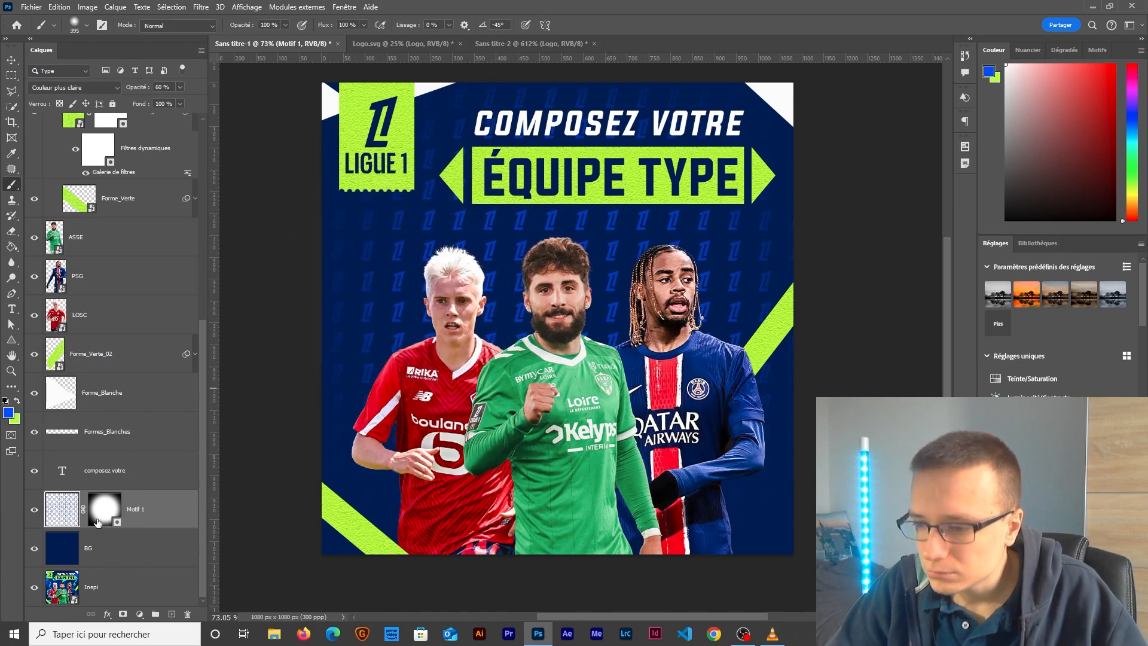
left_click(171, 613)
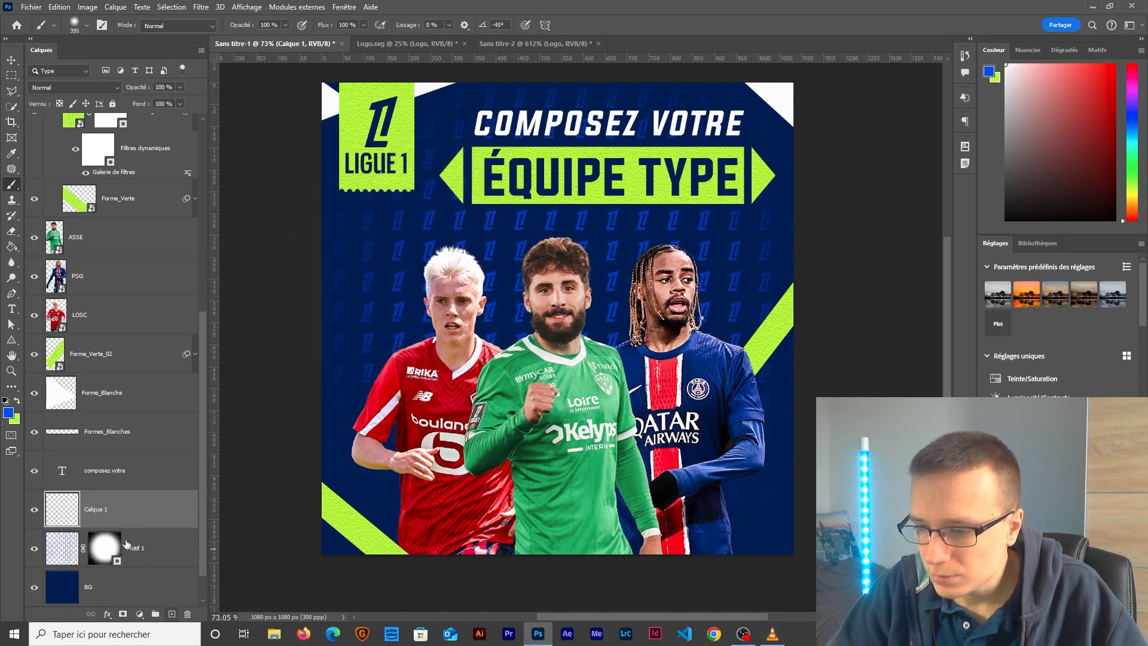
double_click(96, 509)
type("Lueur")
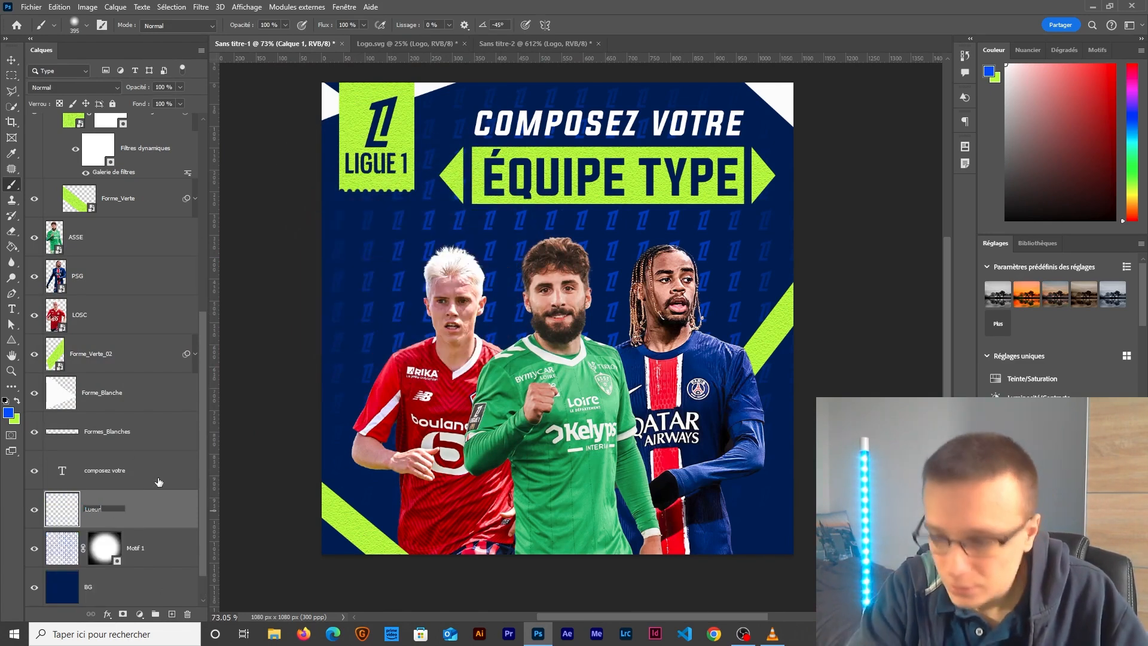
key("Return")
Step: Paint soft blue glows on the Lueur layer at the poster's left edge and lower corners with a 415 px soft brush
mouse_move(500, 270)
left_mouse_down()
mouse_move(477, 282)
mouse_move(346, 287)
left_mouse_up()
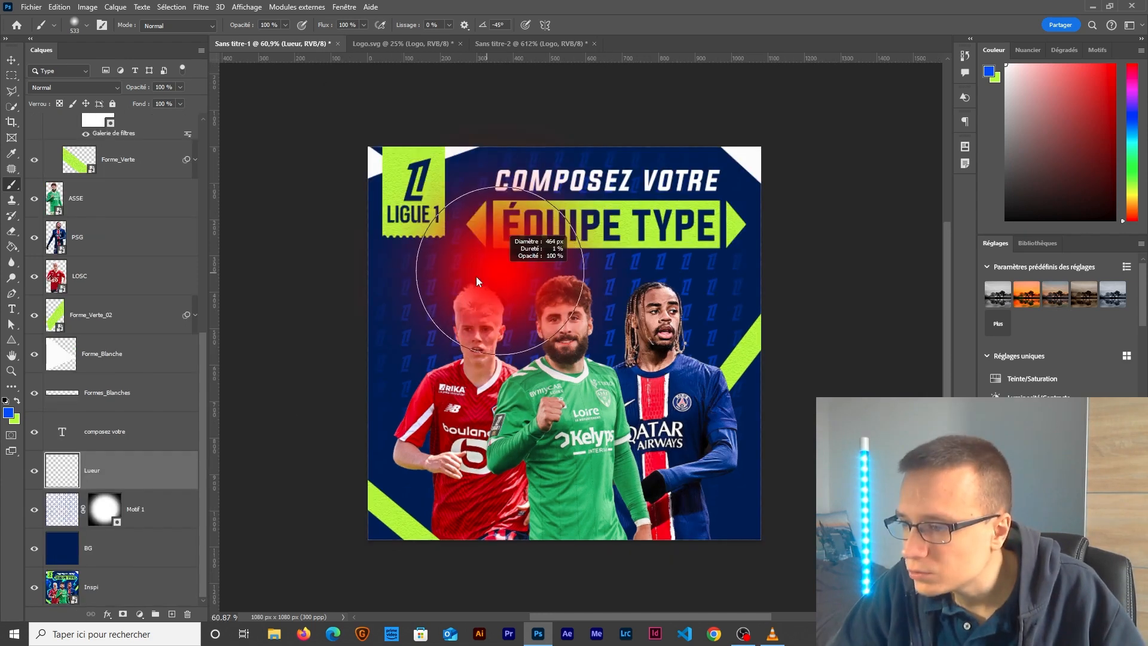
left_click(359, 296)
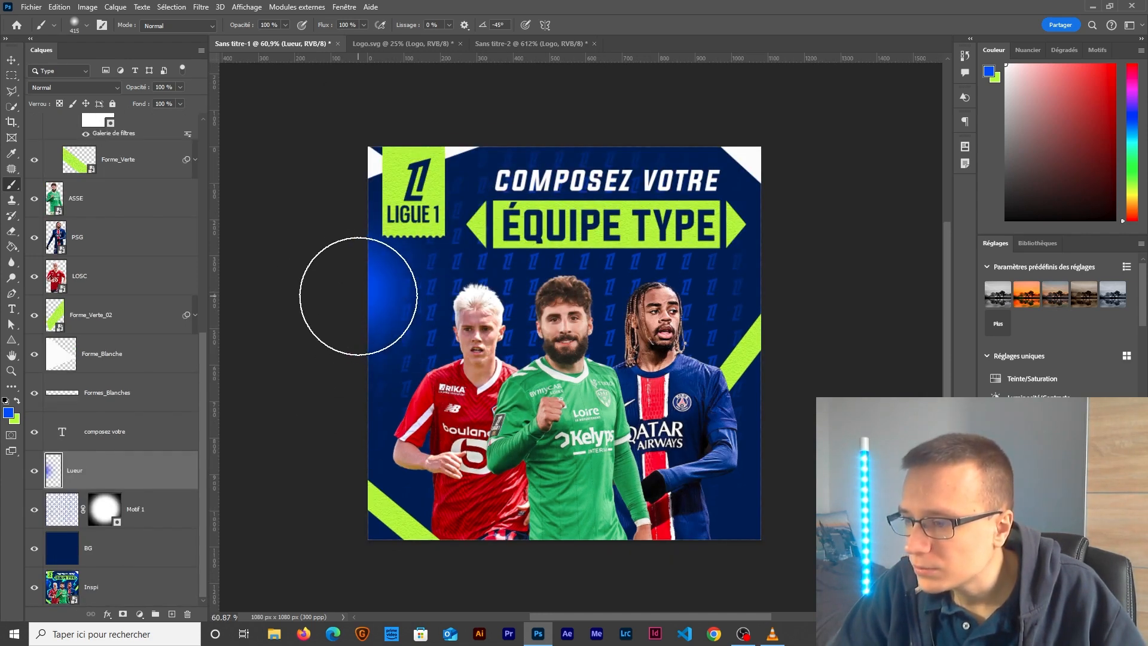
key("ctrl+z")
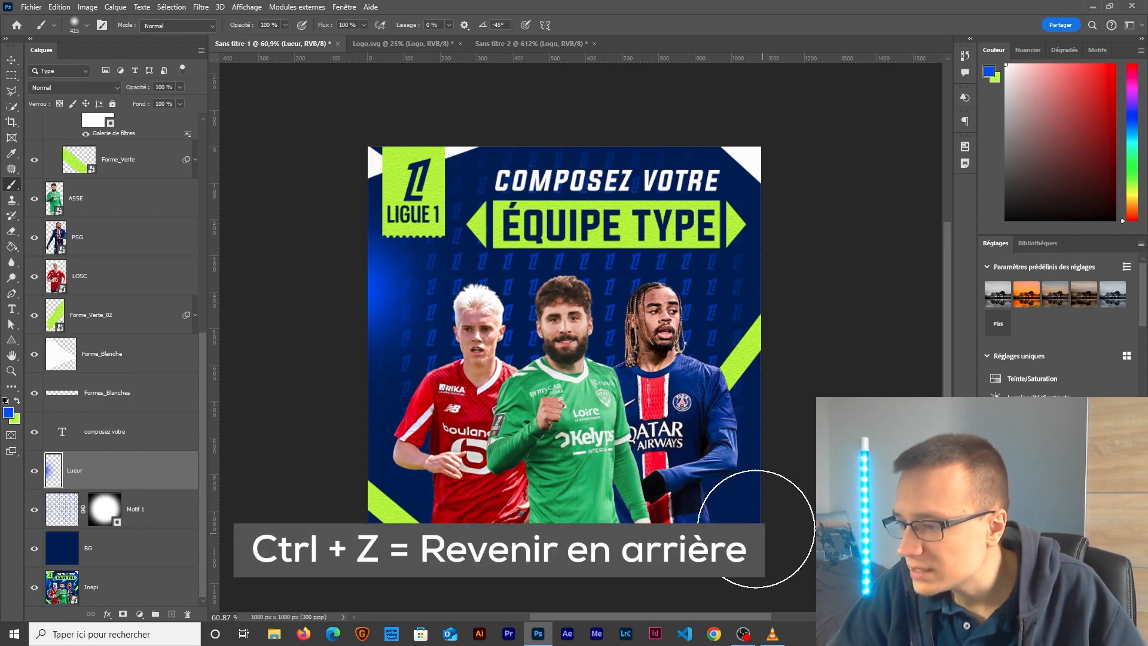
left_click(771, 515)
left_click(769, 153)
scroll(553, 417, "down", 1)
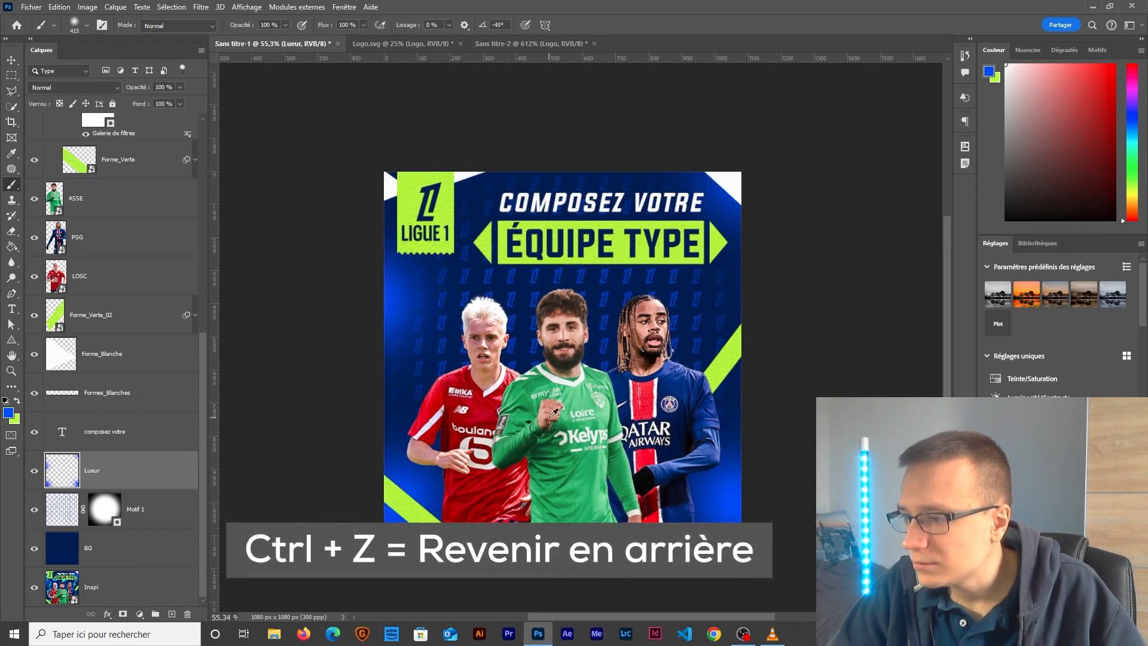
scroll(553, 415, "up", 2)
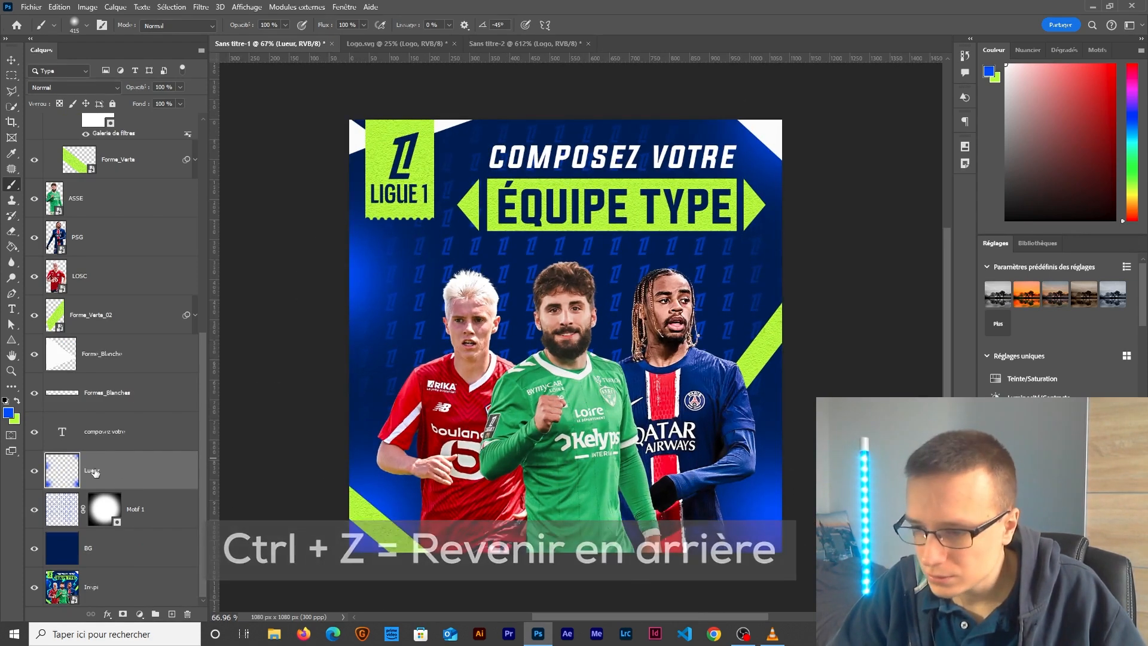
Step: Isolate the Lueur layer, show all layers again, and examine the glow's effect across the whole poster
left_click(34, 474, "alt")
left_click(34, 474, "alt")
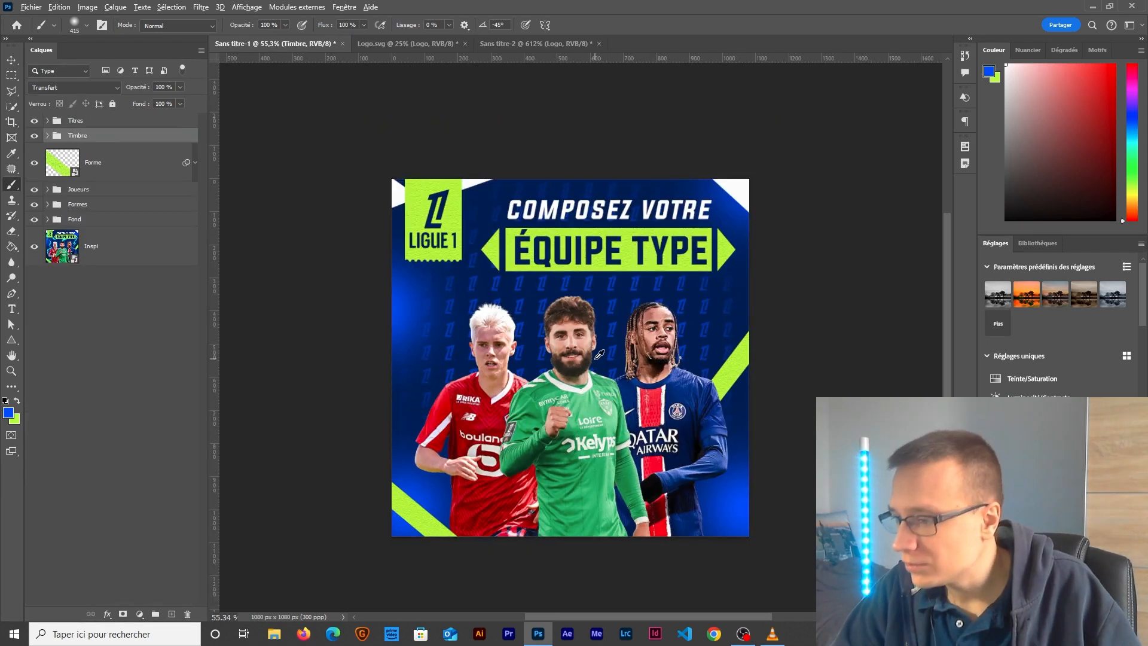
scroll(599, 355, "up", 1)
scroll(613, 440, "up", 3)
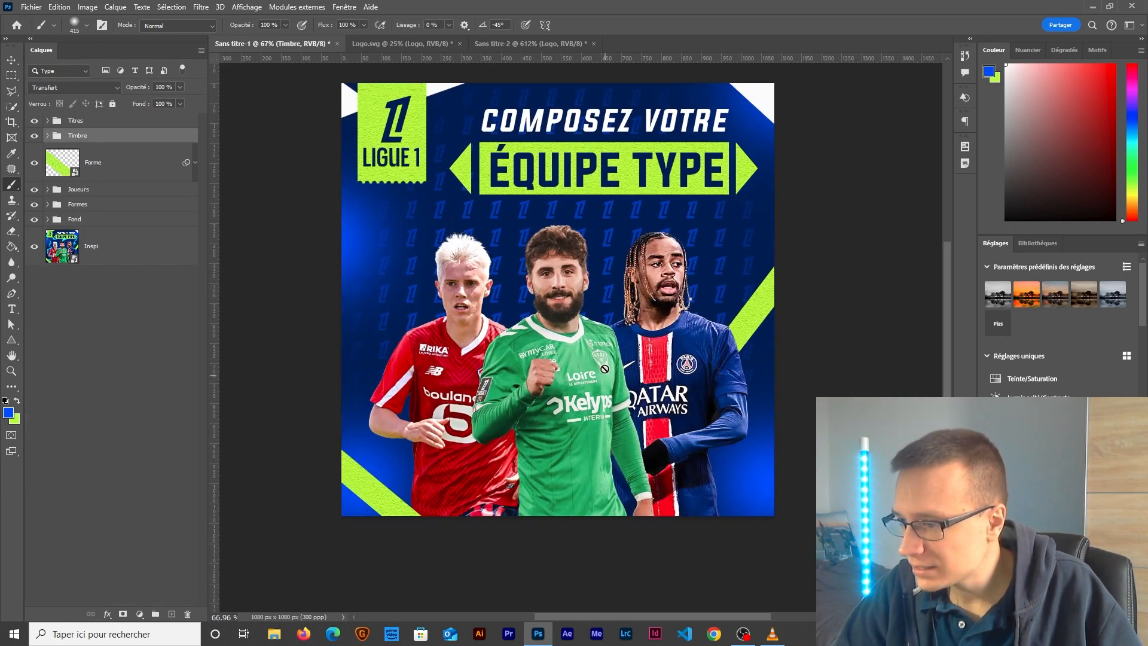
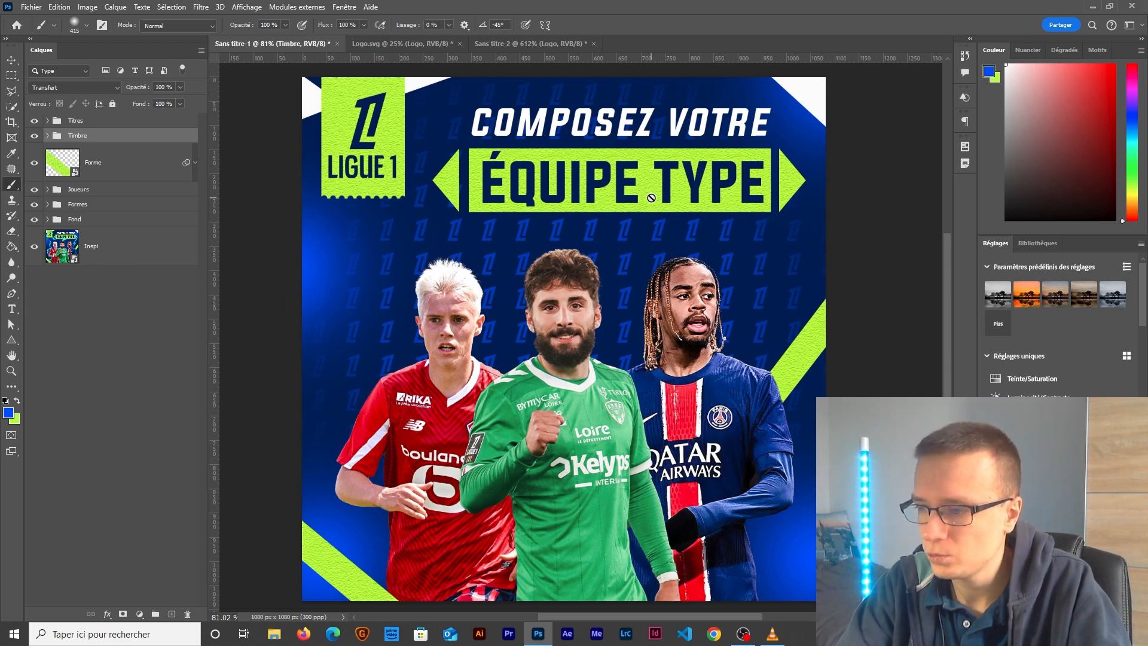
scroll(440, 261, "up", 5)
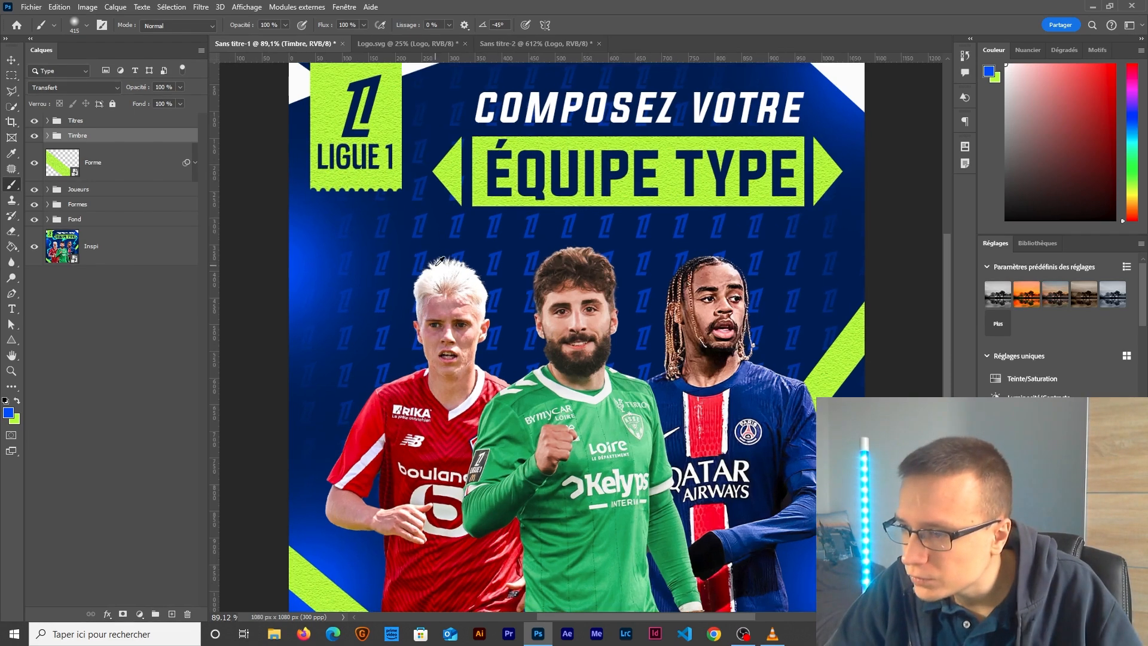
scroll(497, 291, "down", 5)
scroll(508, 327, "down", 1)
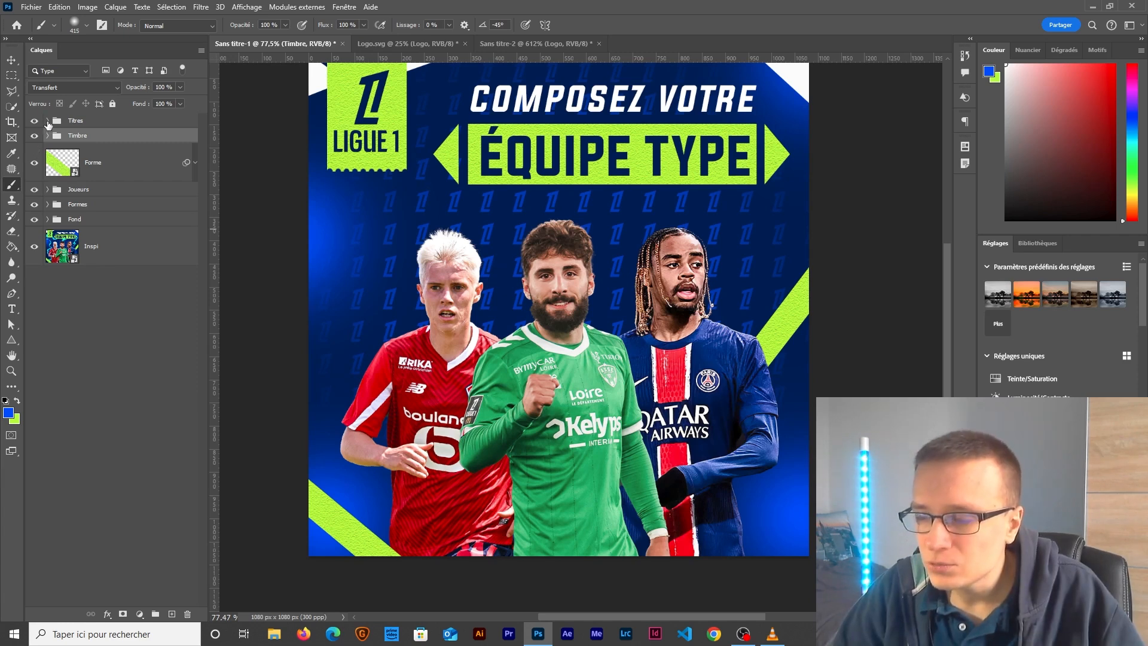
Step: Expand the Joueurs group and open the contents of the LOSC smart object
left_click(47, 189)
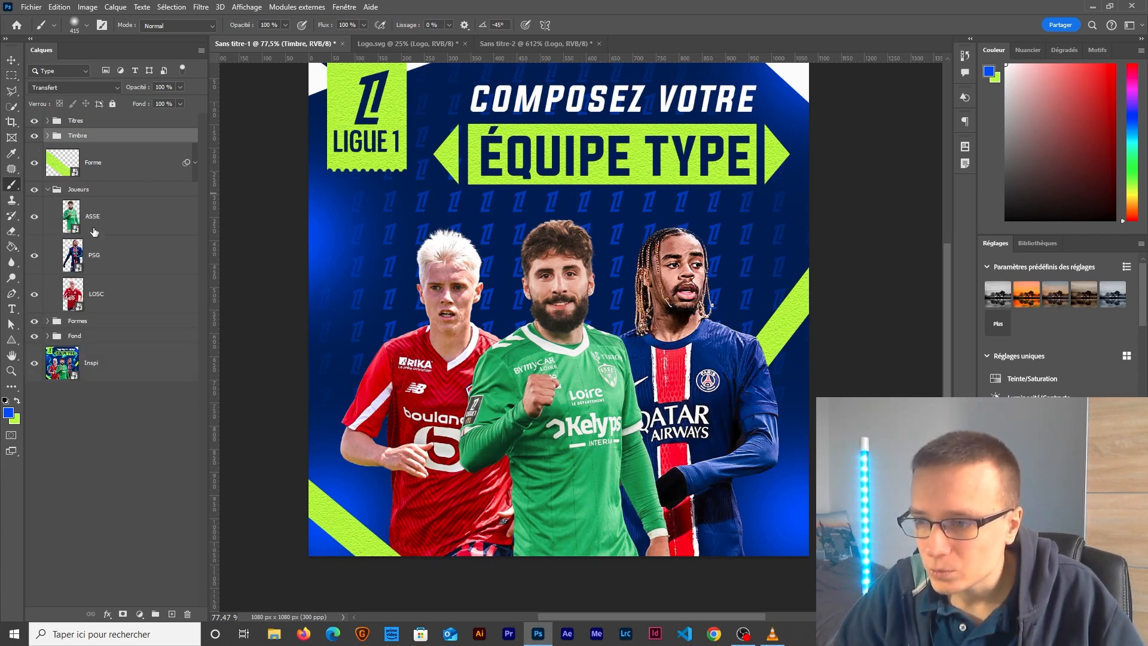
left_click(86, 295)
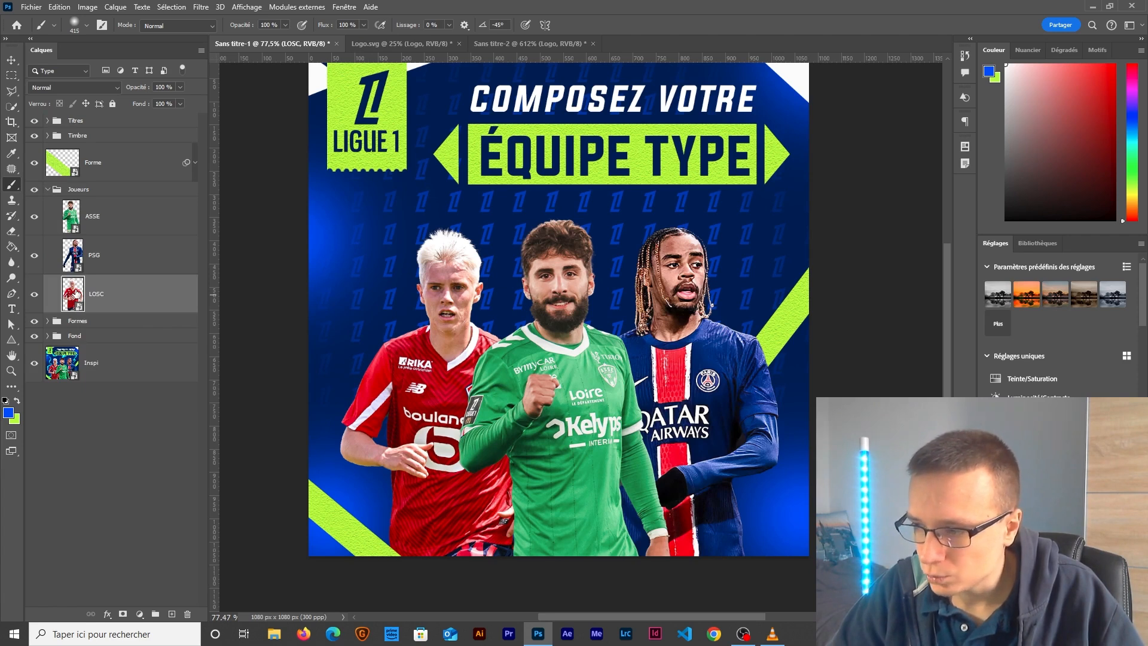
double_click(73, 294)
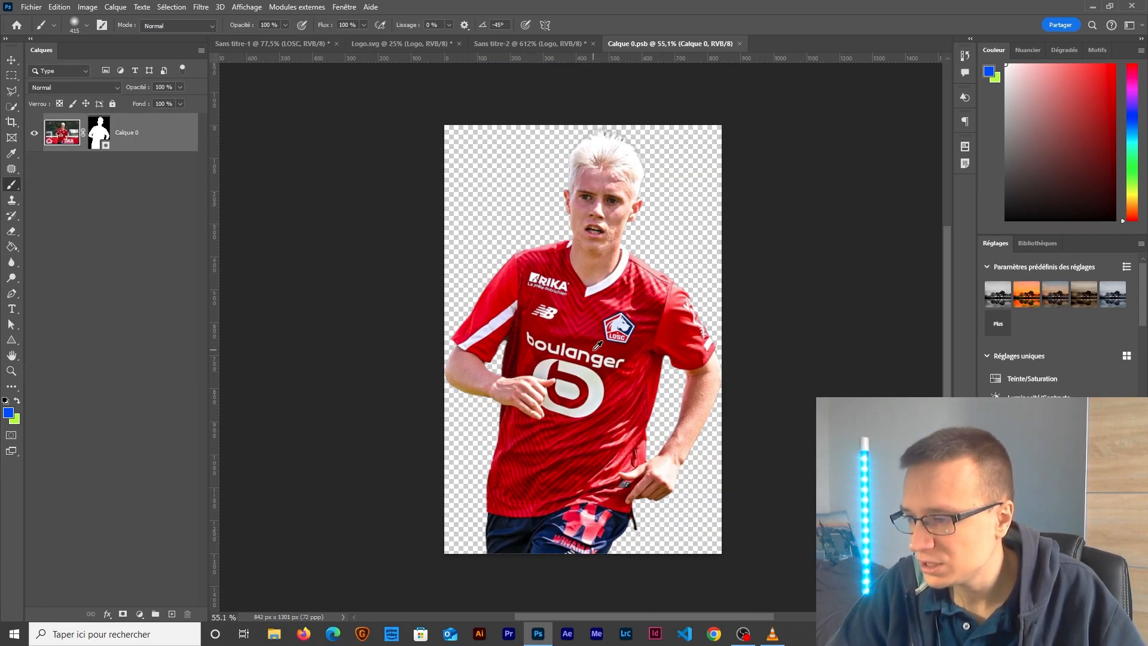
Step: Extend the canvas around the LOSC player with the Crop tool to about 925 x 1323 px
key("c")
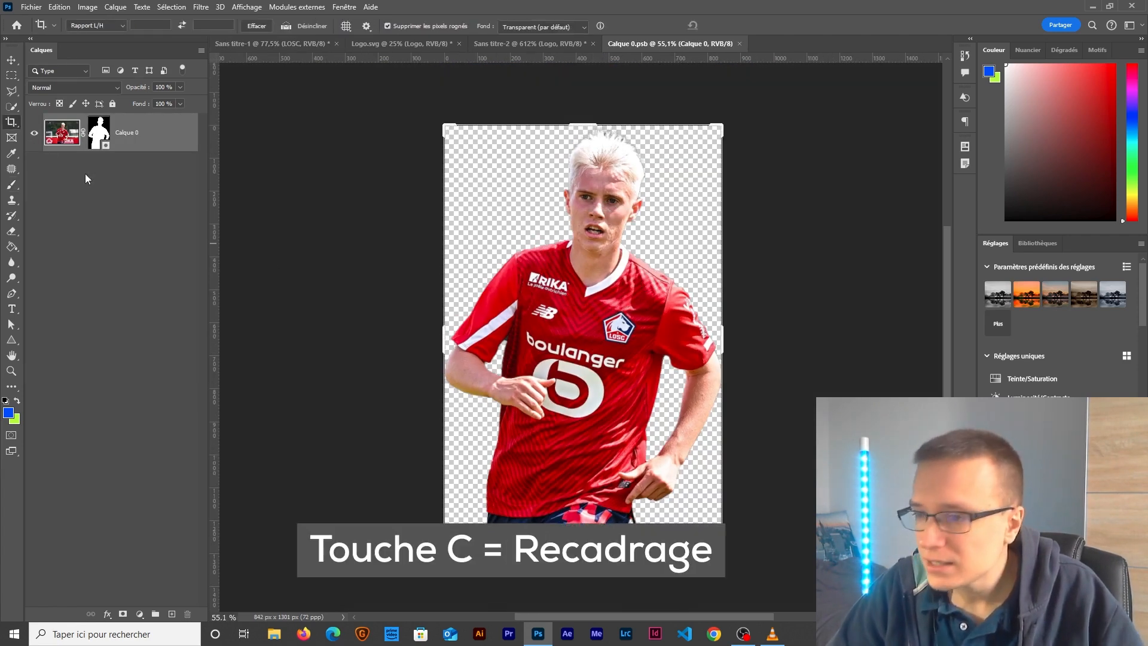
right_click(12, 122)
left_click(48, 122)
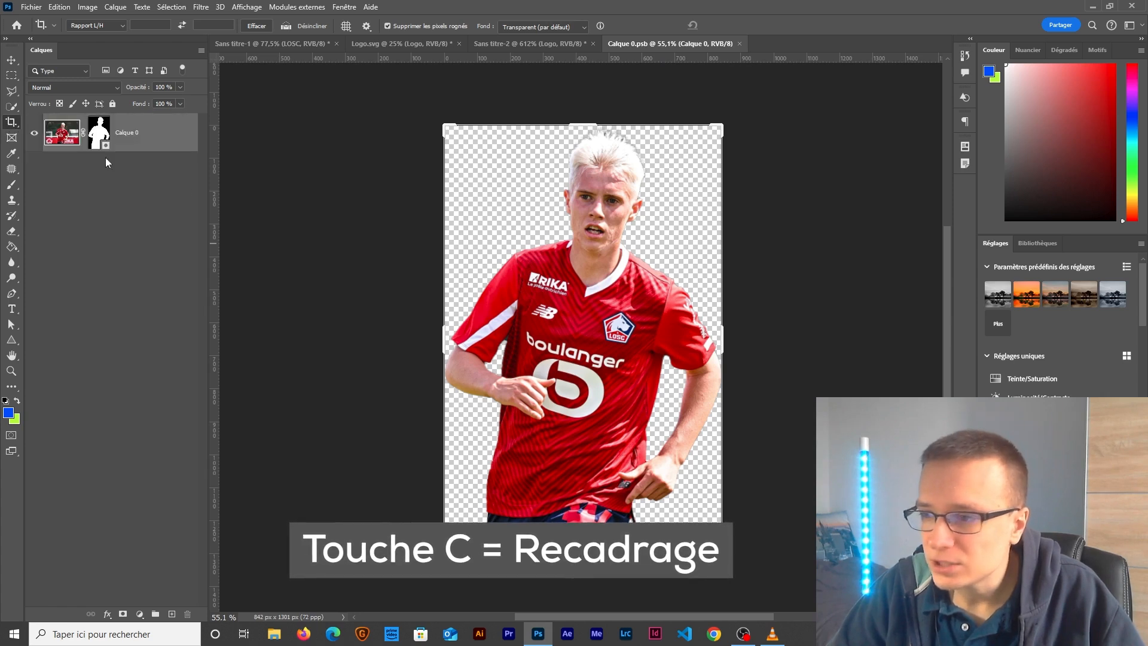
left_click_drag(444, 338, 437, 334)
left_click_drag(734, 348, 744, 323)
key("Return")
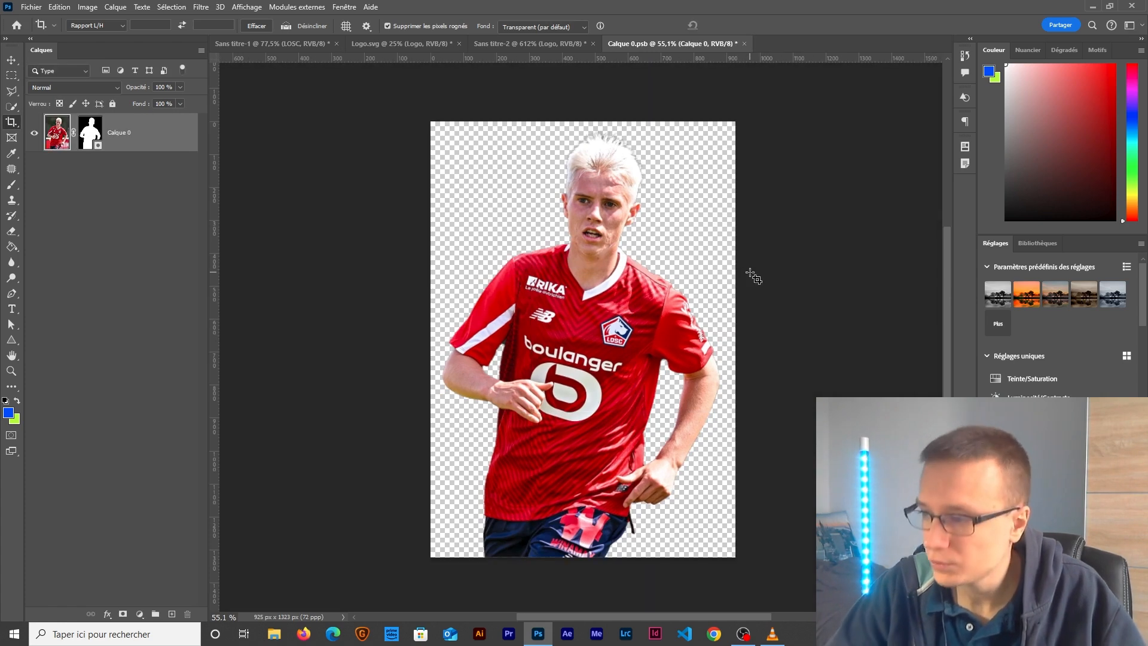
Step: Add a bright green solid colour fill layer and place it beneath the player layer Calque 0
left_click(141, 614)
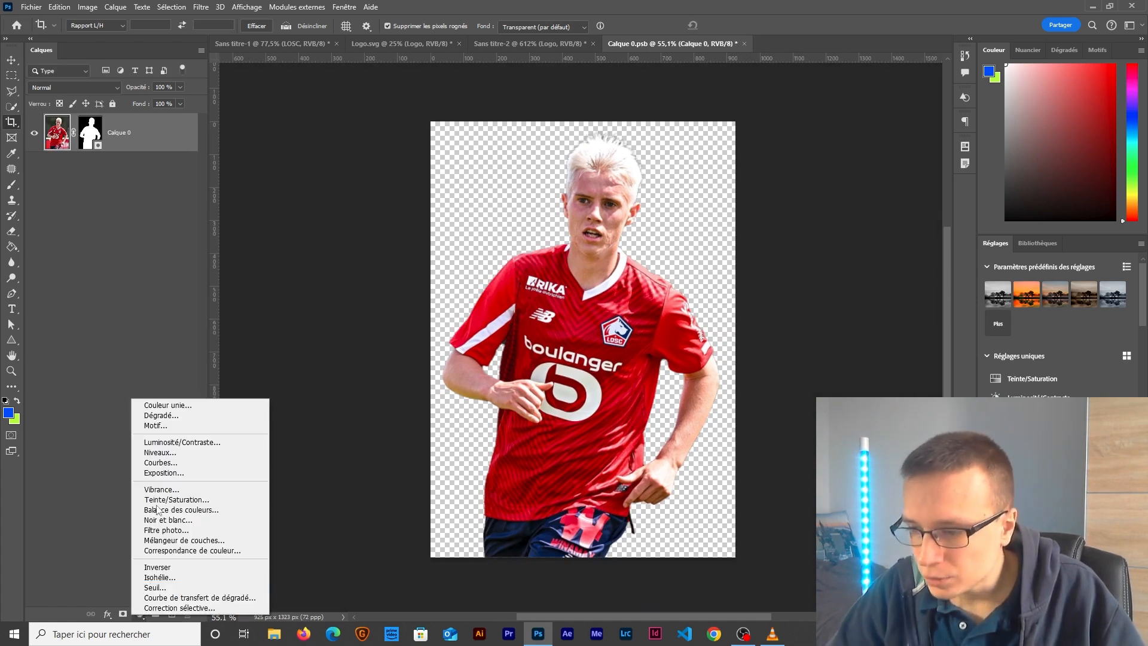
left_click(170, 404)
left_click_drag(166, 287, 113, 284)
left_click(318, 271)
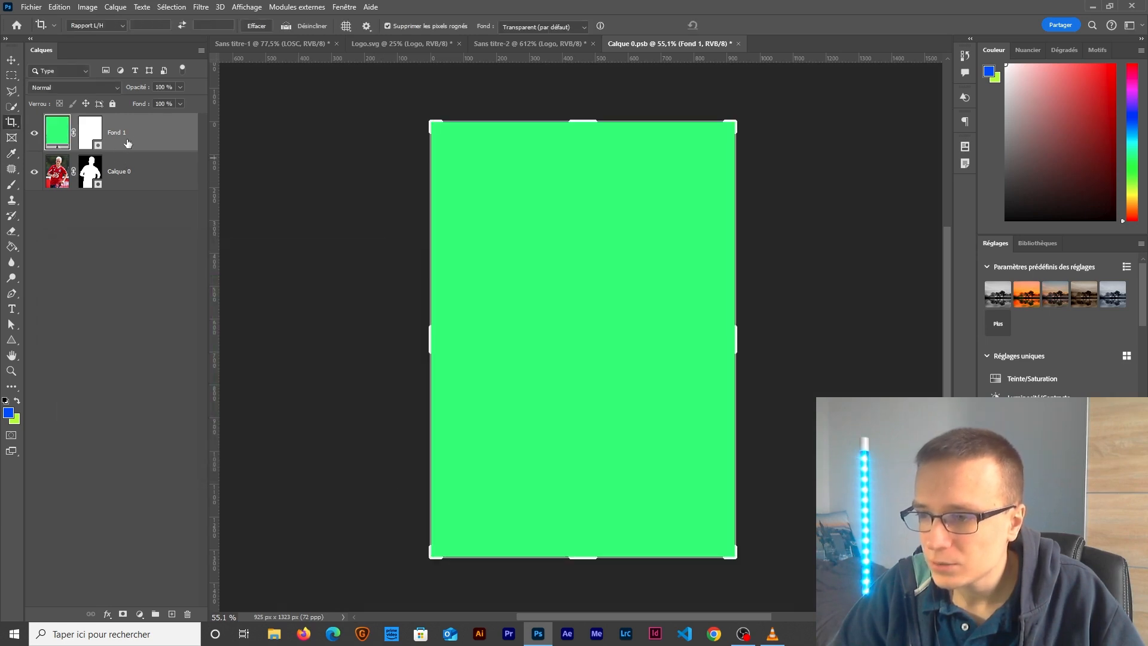
left_click_drag(120, 132, 134, 179)
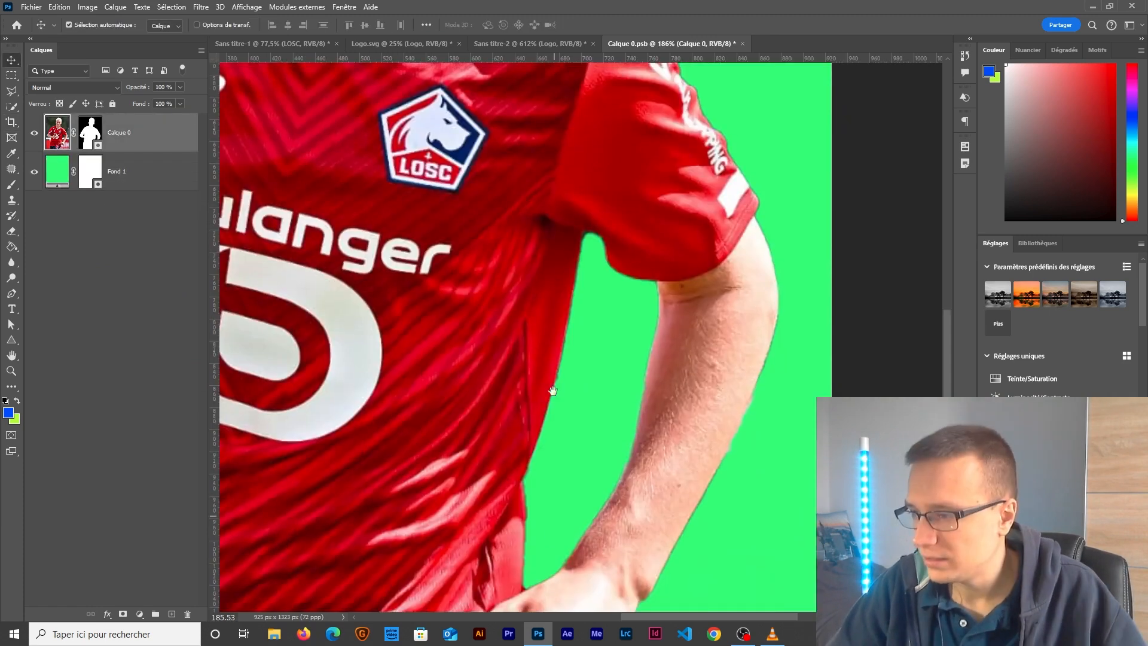
Step: Inspect the player's cutout edges, select the Calque 0 layer mask and reset the painting colours to white and black
left_click_drag(520, 129, 519, 519)
scroll(510, 359, "up", 3)
scroll(478, 382, "up", 3)
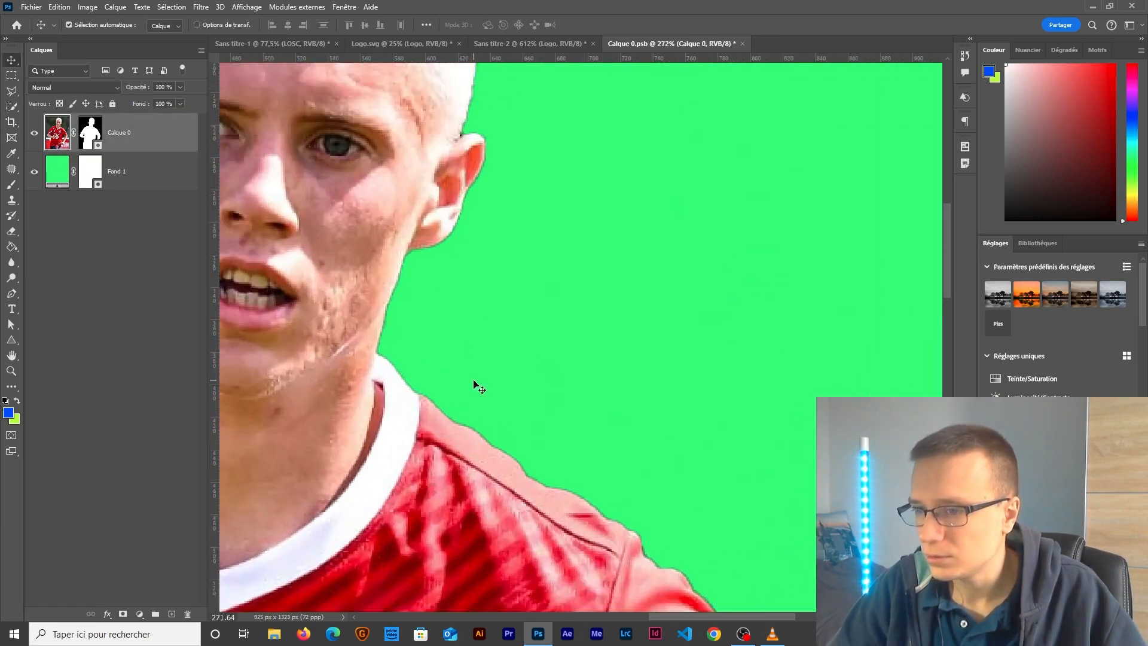
left_click(91, 127)
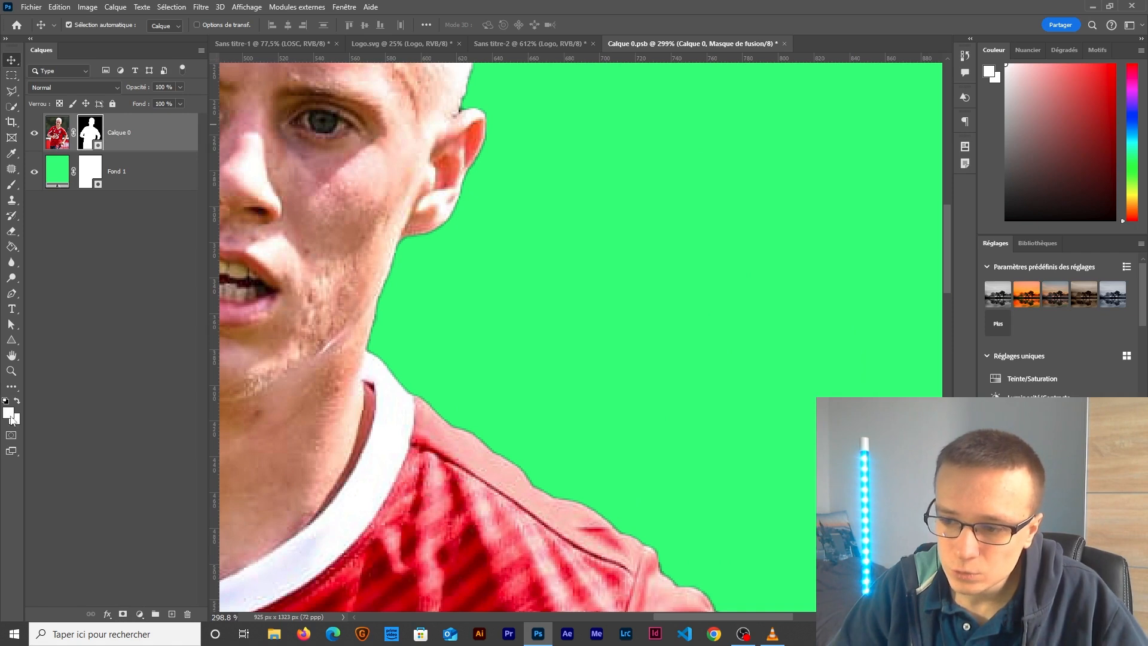
key("d")
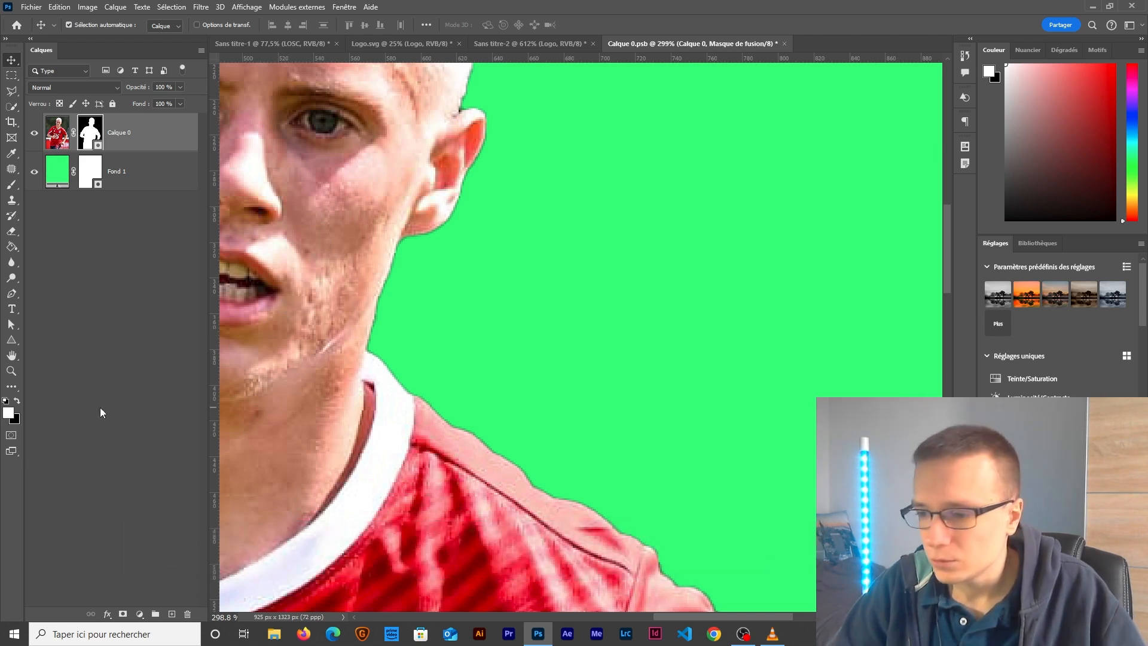
Step: Try painting white on the mask beside the player's neck and shoulder to reveal the hidden photo background
scroll(440, 436, "down", 3)
left_click_drag(460, 475, 481, 382)
key("b")
mouse_move(545, 326)
left_mouse_down()
mouse_move(456, 392)
mouse_move(647, 296)
mouse_move(541, 323)
mouse_move(520, 379)
left_mouse_up()
key("ctrl+z")
mouse_move(595, 263)
left_mouse_down()
mouse_move(518, 383)
mouse_move(580, 282)
mouse_move(568, 338)
mouse_move(578, 281)
left_mouse_up()
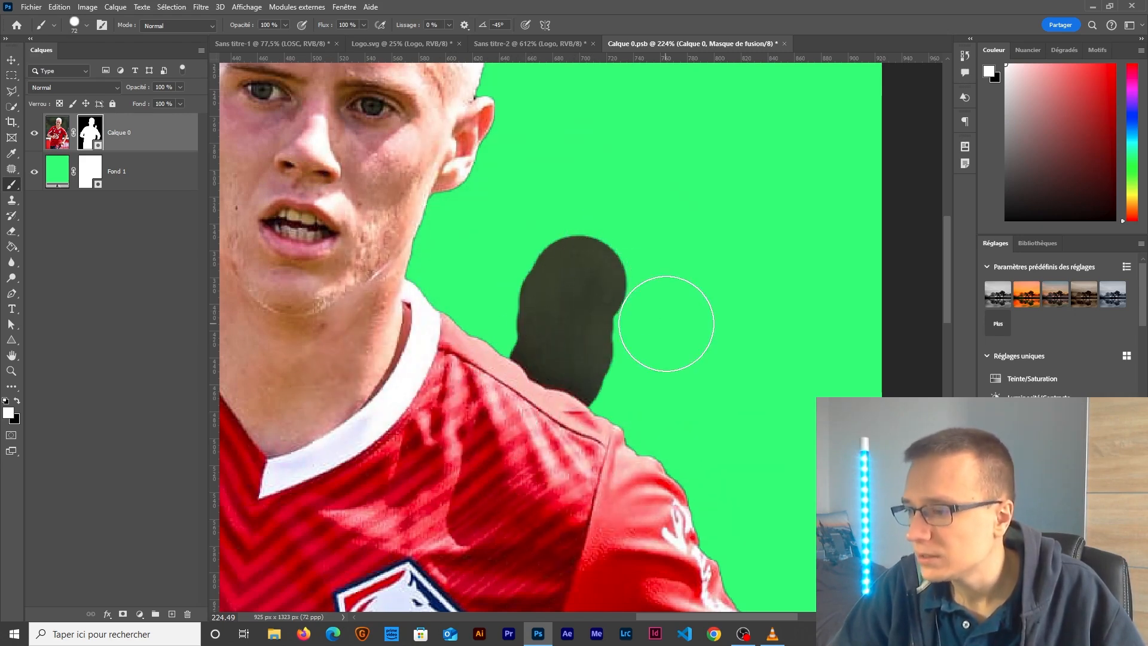
Step: Open the brush settings and lower the brush tip's spacing (Pas)
left_click(344, 7)
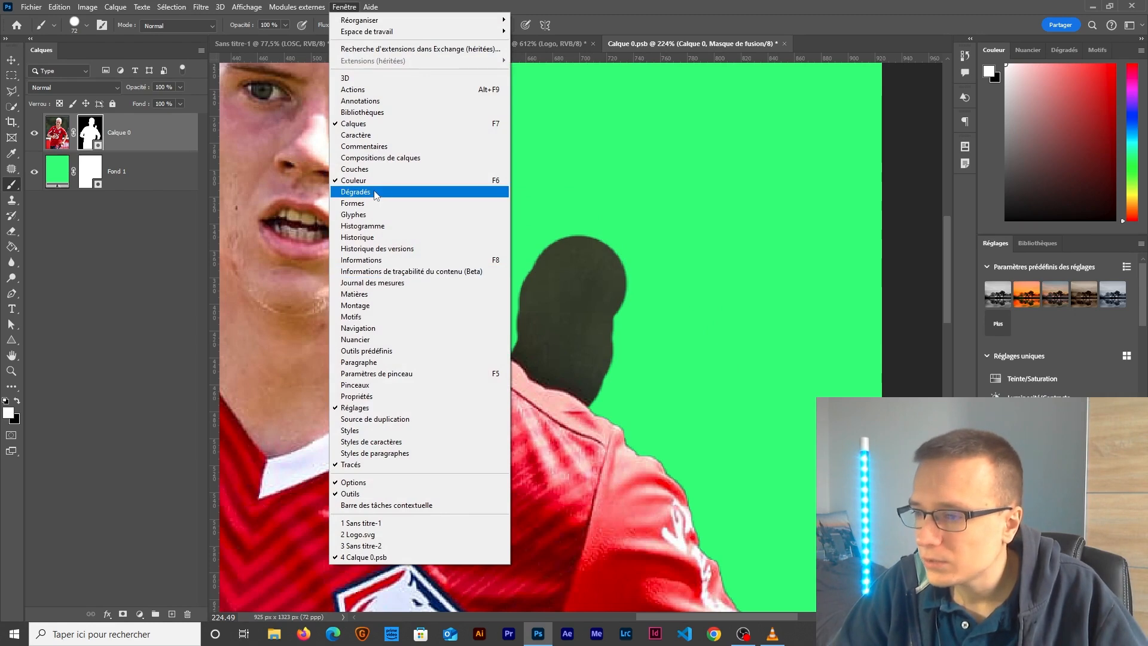
left_click(373, 375)
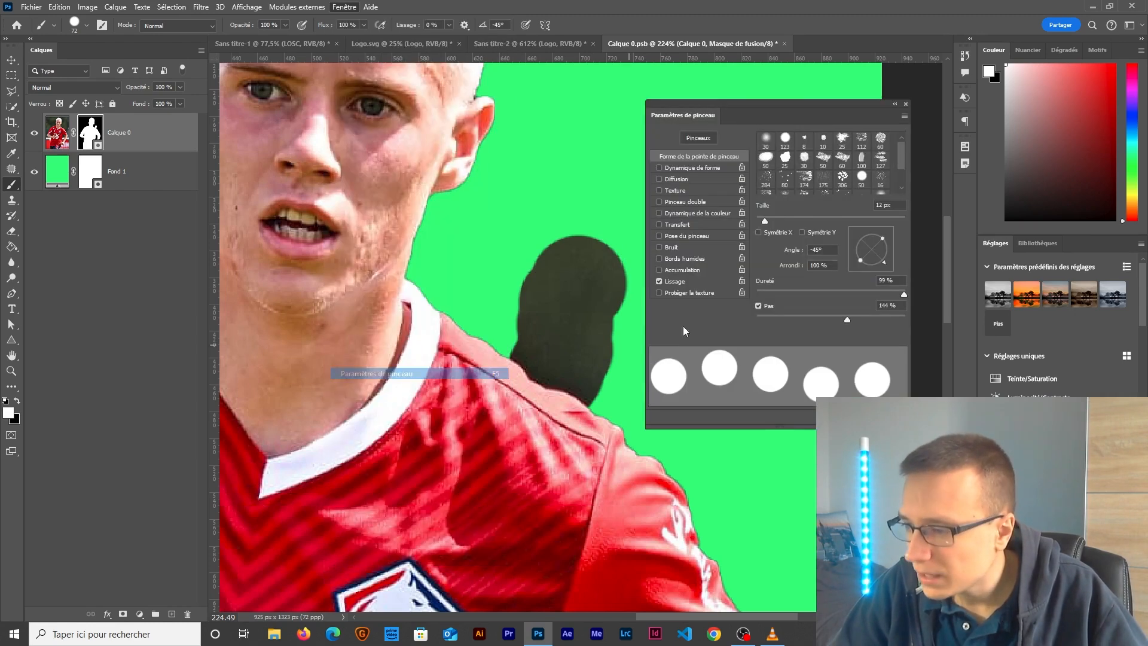
left_click_drag(848, 321, 685, 330)
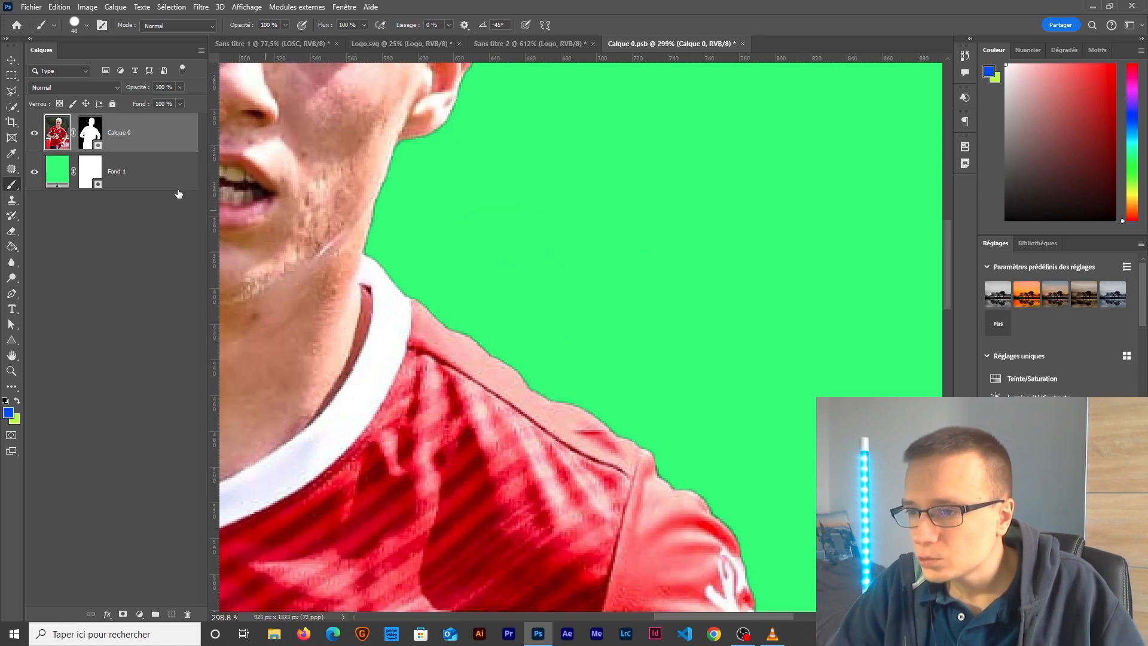
Step: Reselect the Calque 0 mask, make black the painting colour, and undo the trial strokes beside the shoulder
left_click(90, 130)
key("d")
mouse_move(507, 372)
left_mouse_down()
mouse_move(547, 361)
mouse_move(559, 377)
mouse_move(645, 408)
left_mouse_up()
key("ctrl+z")
key("x")
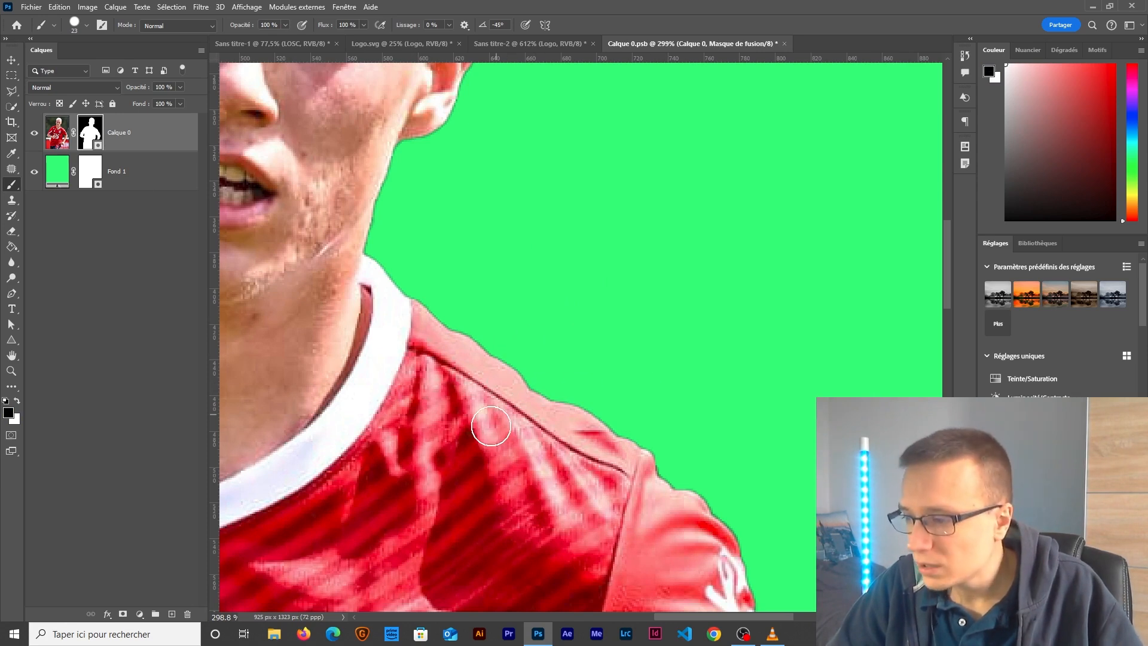
left_click_drag(494, 380, 601, 387)
key("ctrl+z")
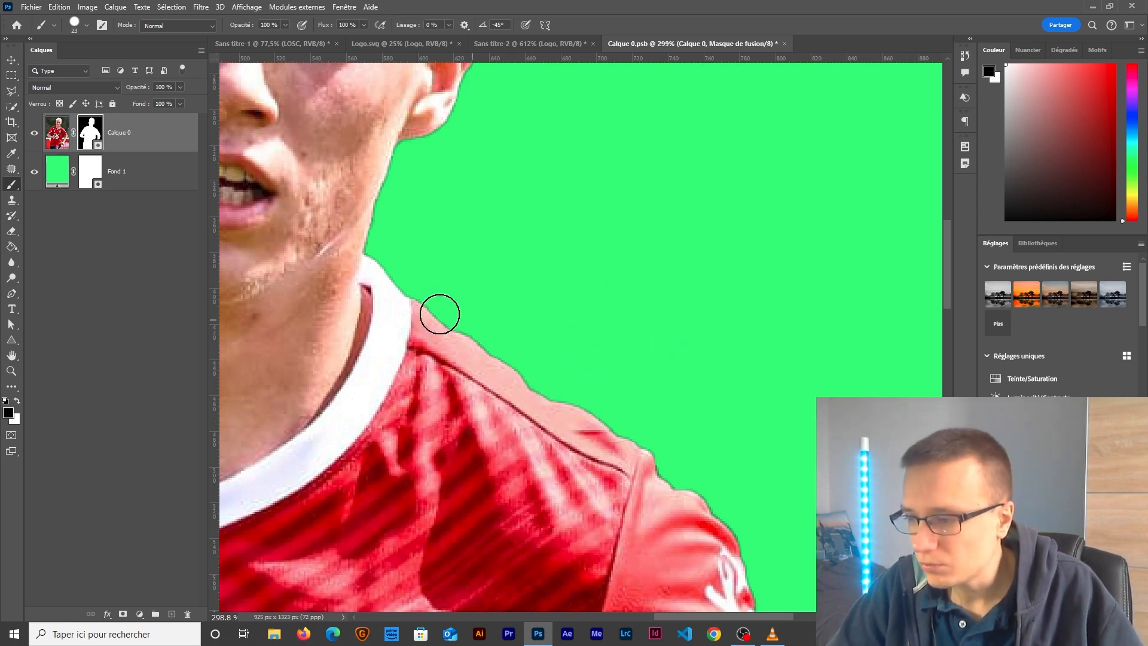
Step: Reduce the brush to 5 px and paint black on the Calque 0 mask along the collar's outer edge beside the neck
scroll(431, 305, "down", 1)
scroll(421, 299, "up", 2)
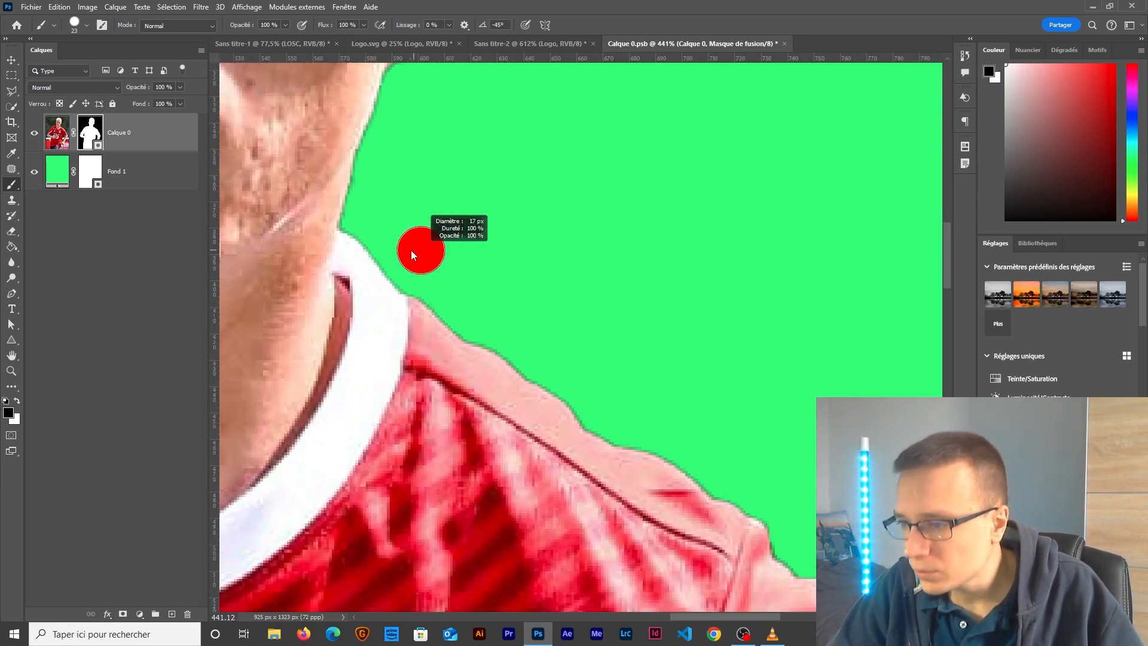
scroll(406, 249, "up", 1)
scroll(406, 250, "up", 1)
key("bracketleft")
key("bracketleft")
key("bracketleft")
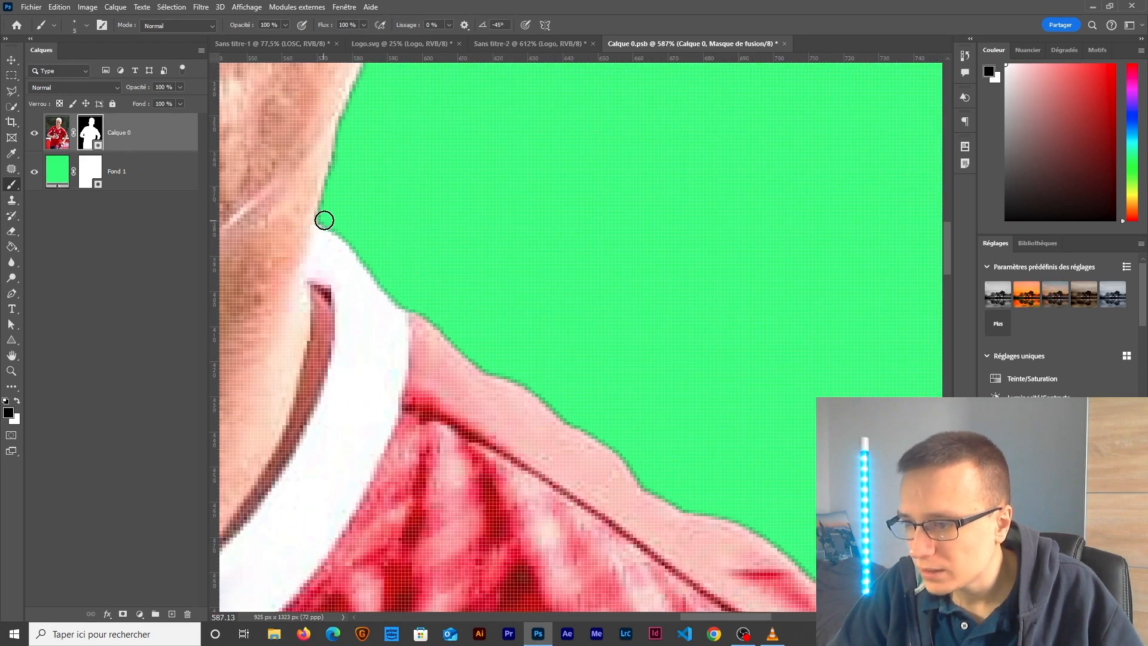
left_click_drag(404, 304, 385, 272)
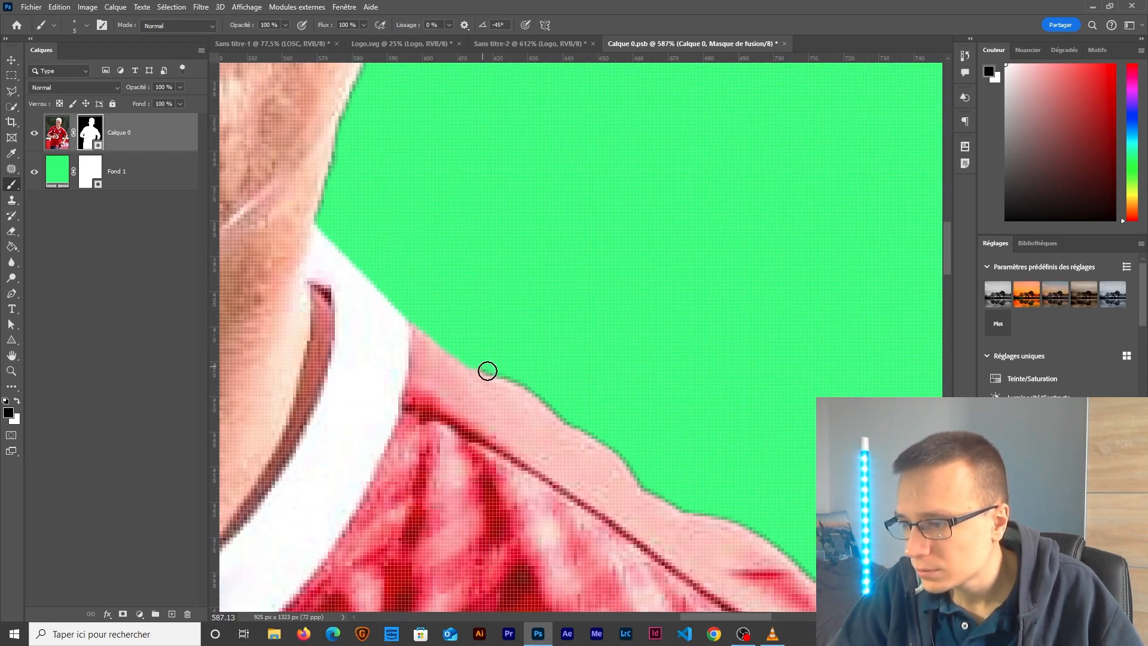
Step: Paint black on the mask along the red shirt's shoulder line to smooth its bumpy, dark-fringed edge
left_click_drag(607, 378, 464, 205)
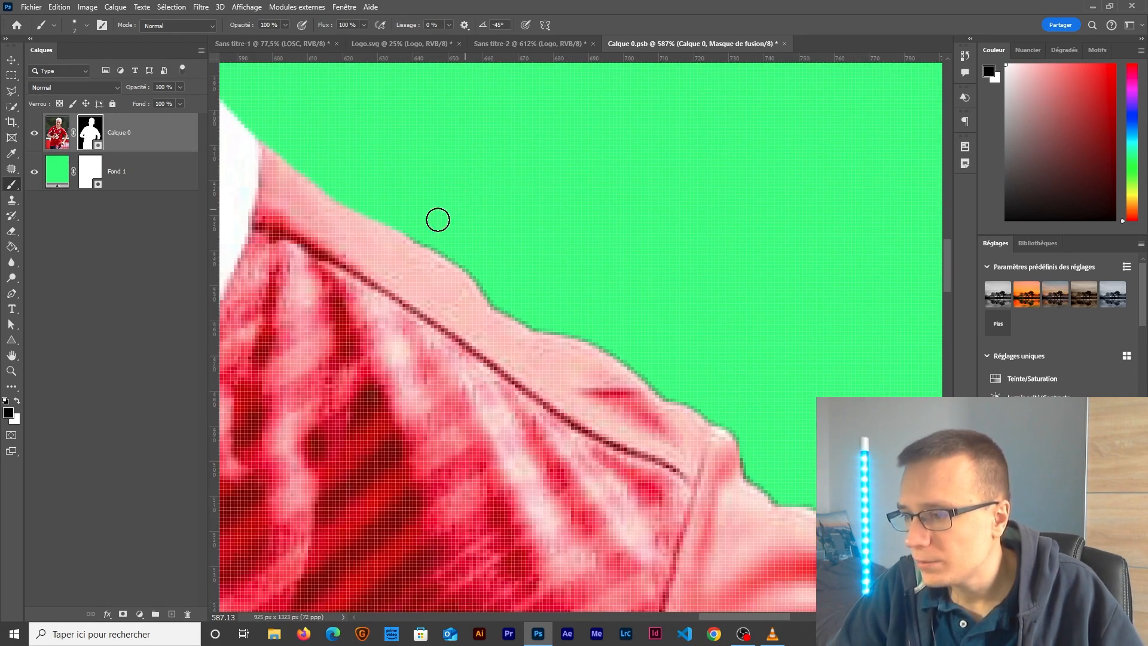
left_click_drag(500, 304, 385, 208)
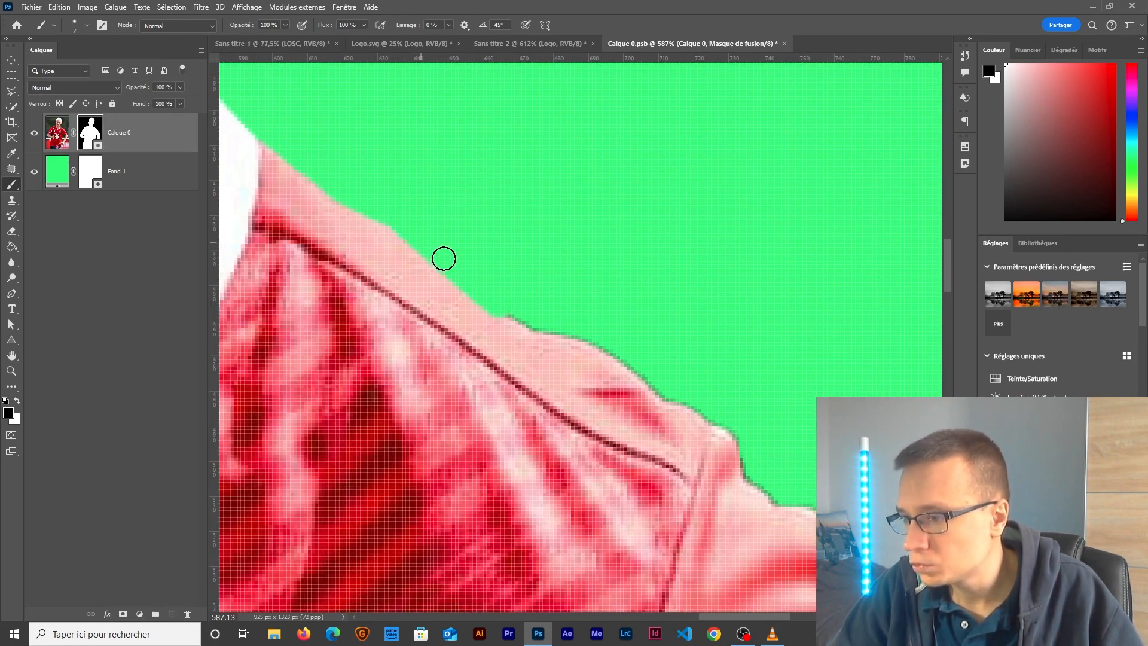
mouse_move(625, 349)
left_mouse_down()
mouse_move(528, 219)
mouse_move(562, 264)
mouse_move(458, 201)
mouse_move(647, 328)
left_mouse_up()
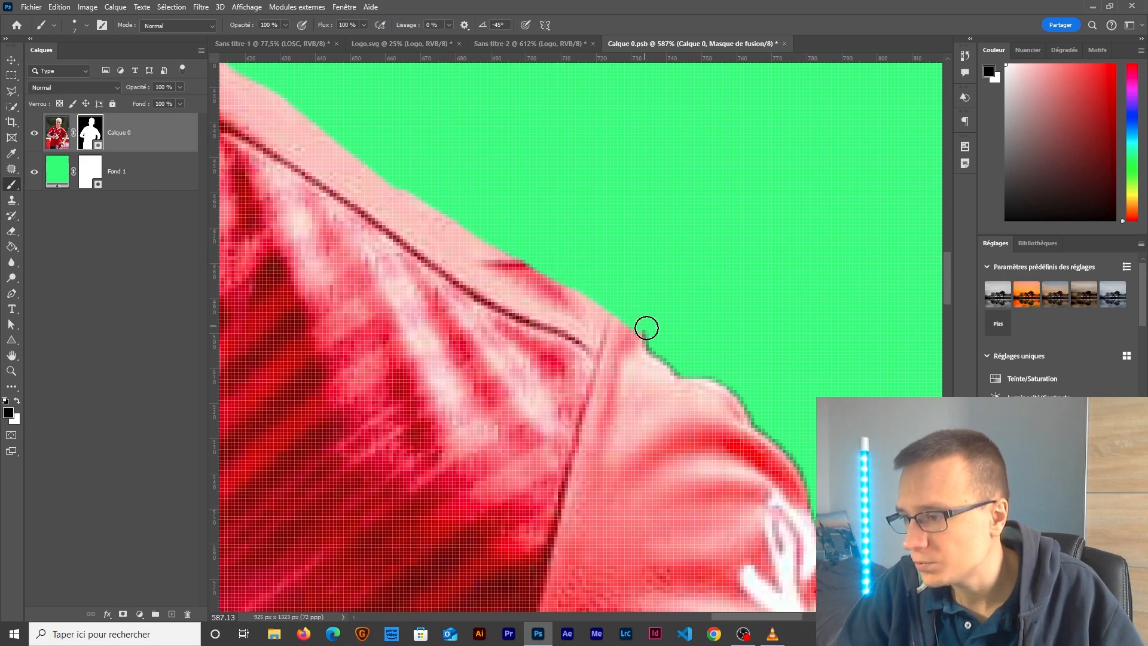
left_click_drag(561, 270, 582, 303)
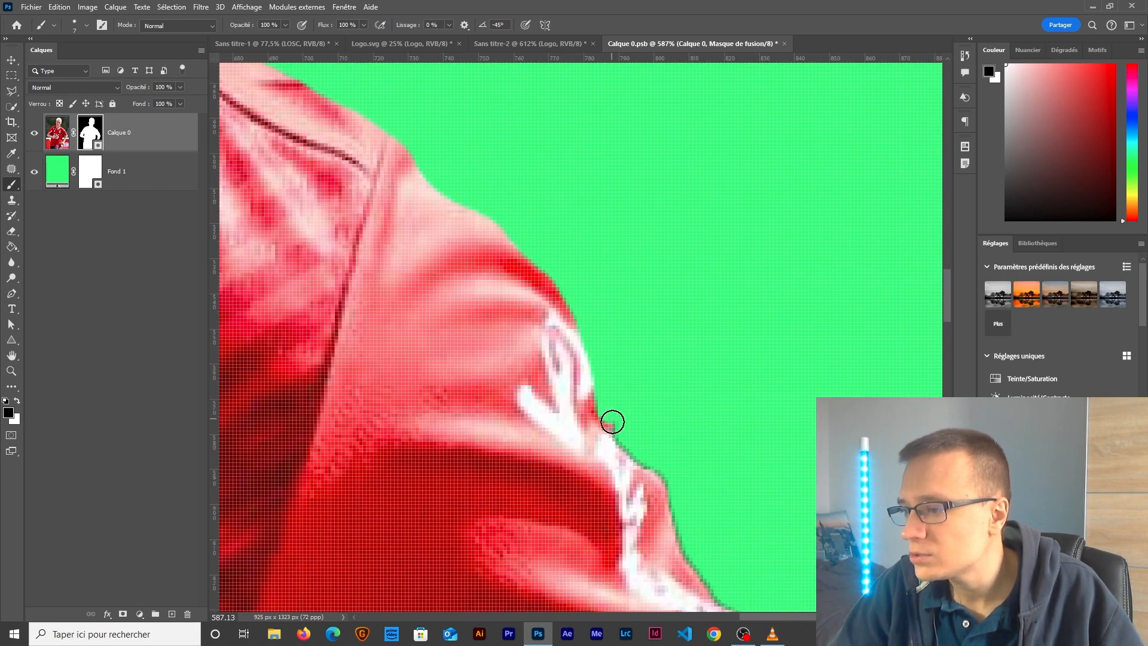
Step: Clean the outer sleeve's mask edge from the white sleeve logo down to the cuff, enlarging the brush to 10 px
left_click_drag(613, 422, 629, 448)
mouse_move(629, 447)
left_mouse_down()
mouse_move(481, 118)
mouse_move(508, 123)
mouse_move(492, 148)
mouse_move(579, 290)
mouse_move(439, 164)
left_mouse_up()
right_click(496, 123, "alt")
left_click(537, 308, "shift")
mouse_move(510, 264)
left_mouse_down()
mouse_move(536, 364)
mouse_move(453, 152)
left_mouse_up()
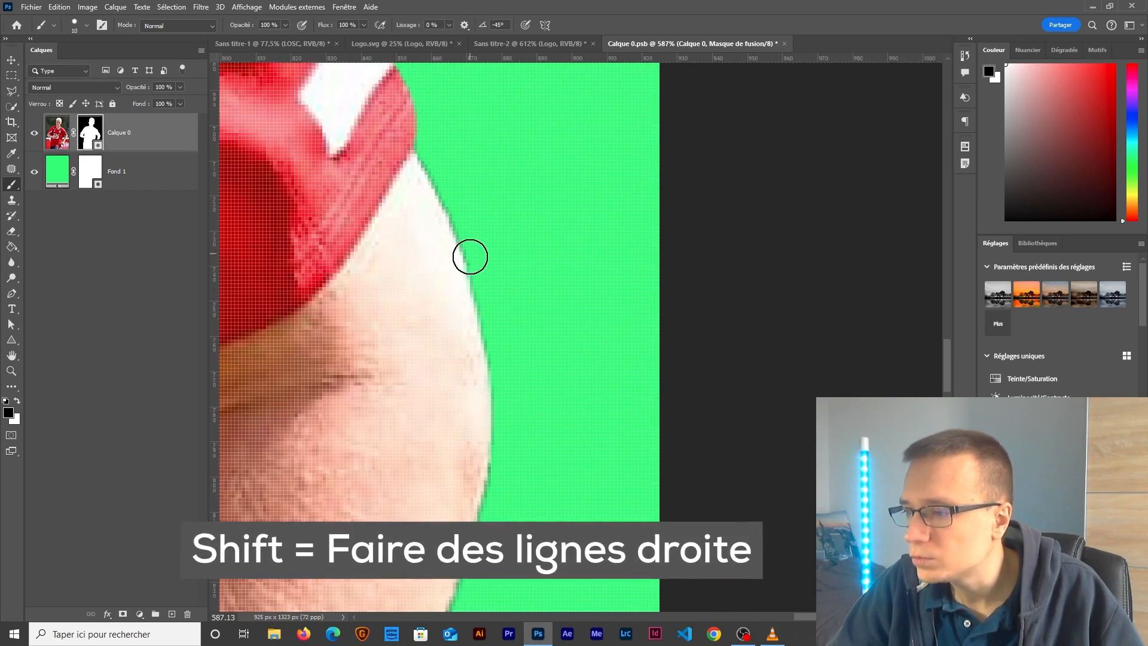
Step: Trim the mask in straight black strokes along the outer edge of the bare arm, from the sleeve cuff to the wrist
left_click_drag(513, 336, 467, 174)
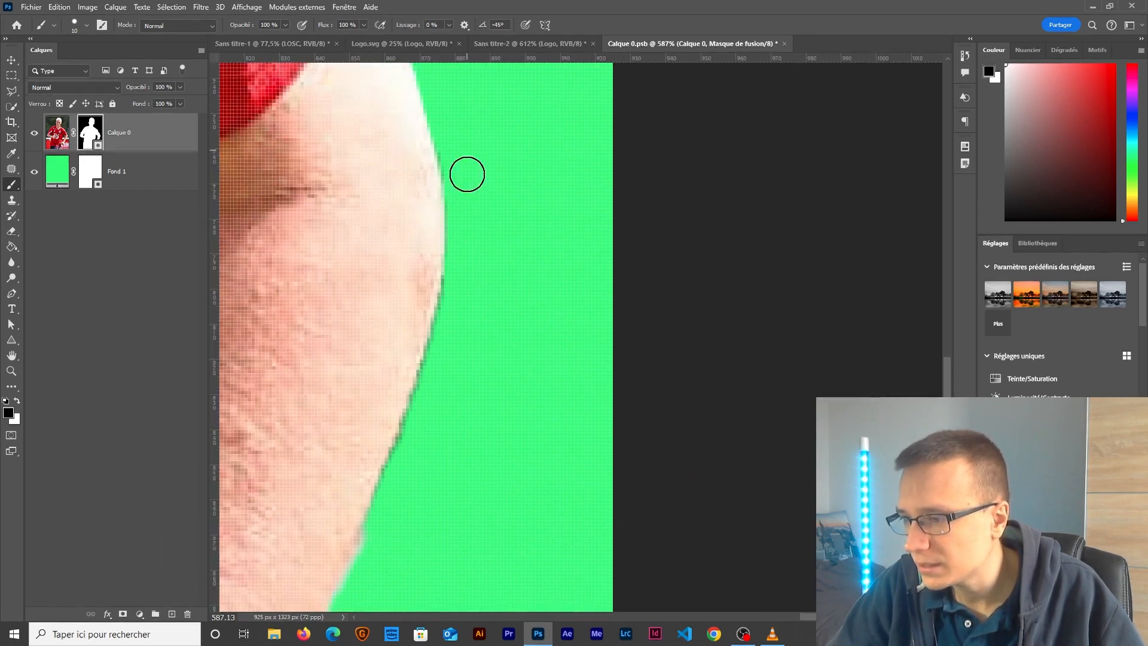
left_click_drag(458, 315, 534, 134)
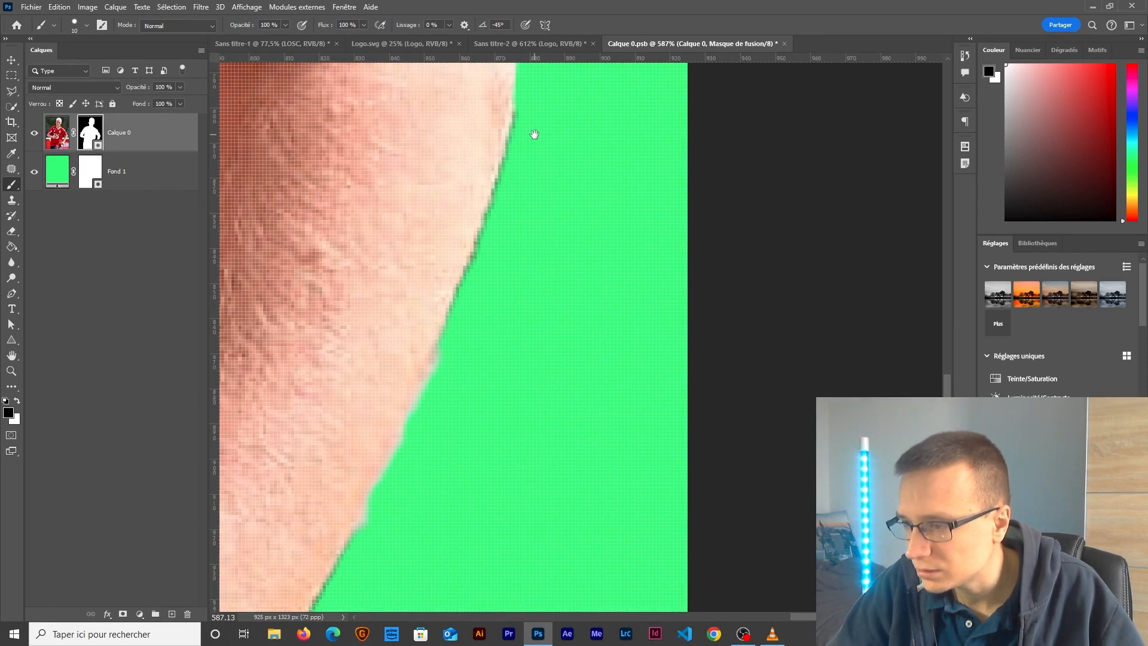
left_click_drag(449, 419, 655, 213)
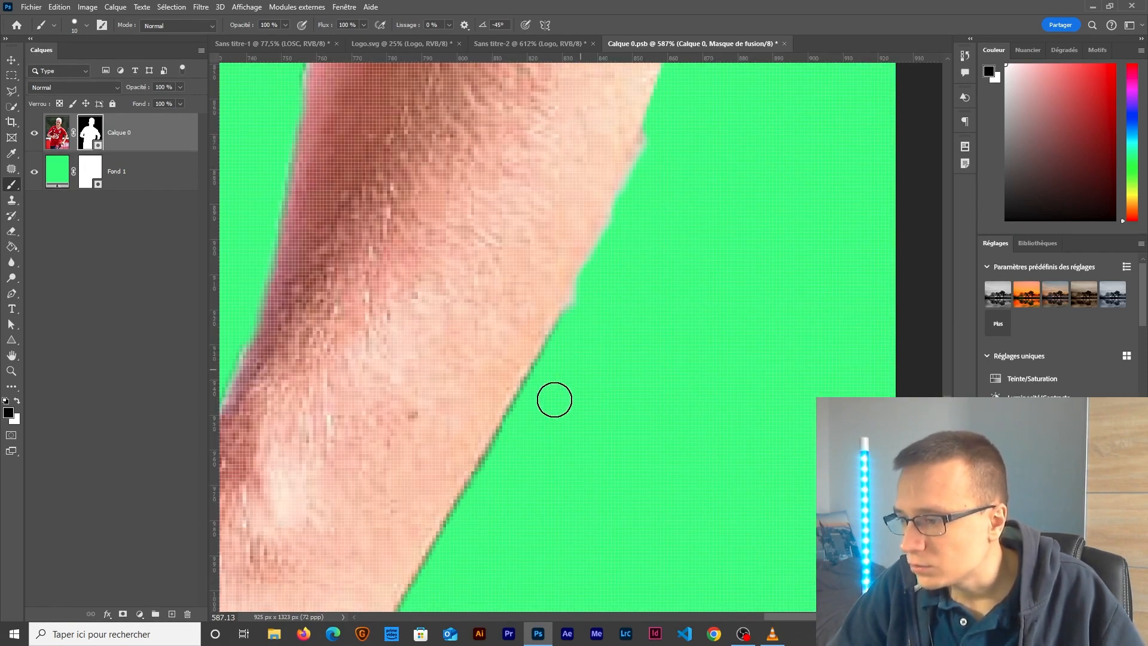
left_click(523, 413, "shift")
left_click_drag(543, 383, 629, 84)
left_click(420, 445, "shift")
scroll(463, 444, "down", 3, "alt")
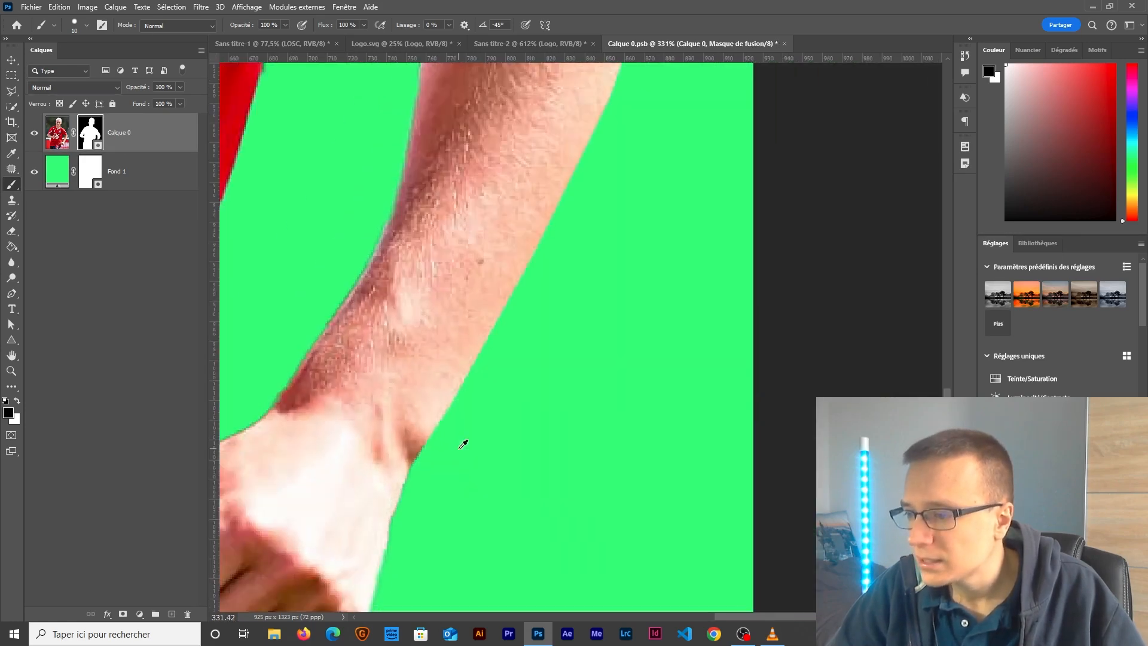
left_click_drag(450, 540, 464, 397)
Step: Paint black on the mask around the wrist and the clenched hand to remove the fringe along the knuckles
scroll(437, 410, "up", 3, "alt")
mouse_move(427, 260)
left_mouse_down()
mouse_move(402, 303)
mouse_move(340, 521)
mouse_move(367, 494)
mouse_move(421, 298)
mouse_move(467, 229)
left_mouse_up()
left_click_drag(428, 444, 657, 160)
mouse_move(453, 361)
left_mouse_down()
mouse_move(439, 366)
mouse_move(602, 234)
left_mouse_up()
mouse_move(301, 359)
left_mouse_down()
mouse_move(470, 391)
mouse_move(686, 345)
left_mouse_up()
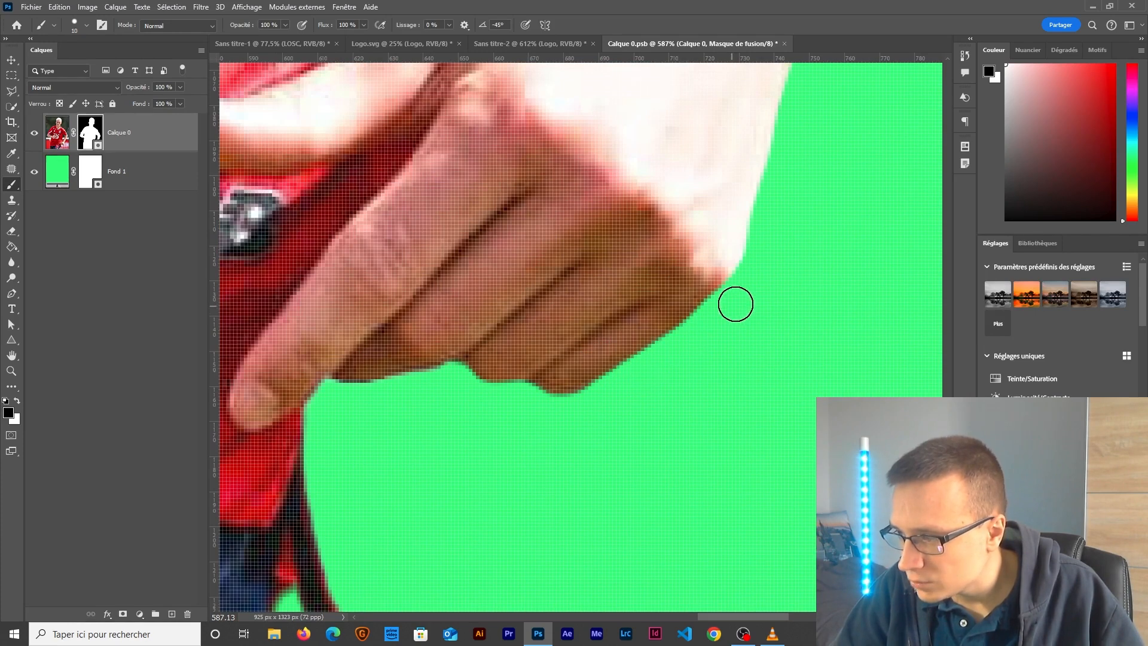
Step: Smooth the mask edge along the jaw and neck just below the ear with small black strokes
scroll(472, 286, "up", 3)
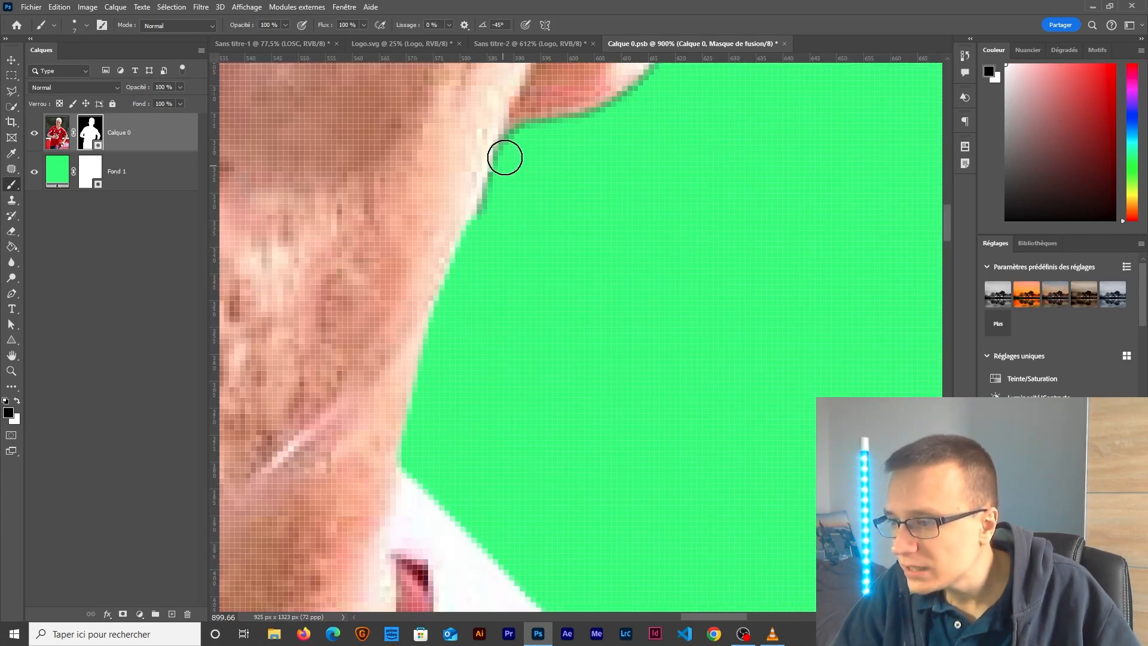
mouse_move(528, 151)
left_mouse_down()
mouse_move(428, 479)
mouse_move(417, 463)
mouse_move(487, 440)
mouse_move(546, 400)
mouse_move(594, 313)
mouse_move(531, 386)
left_mouse_up()
scroll(594, 312, "down", 10)
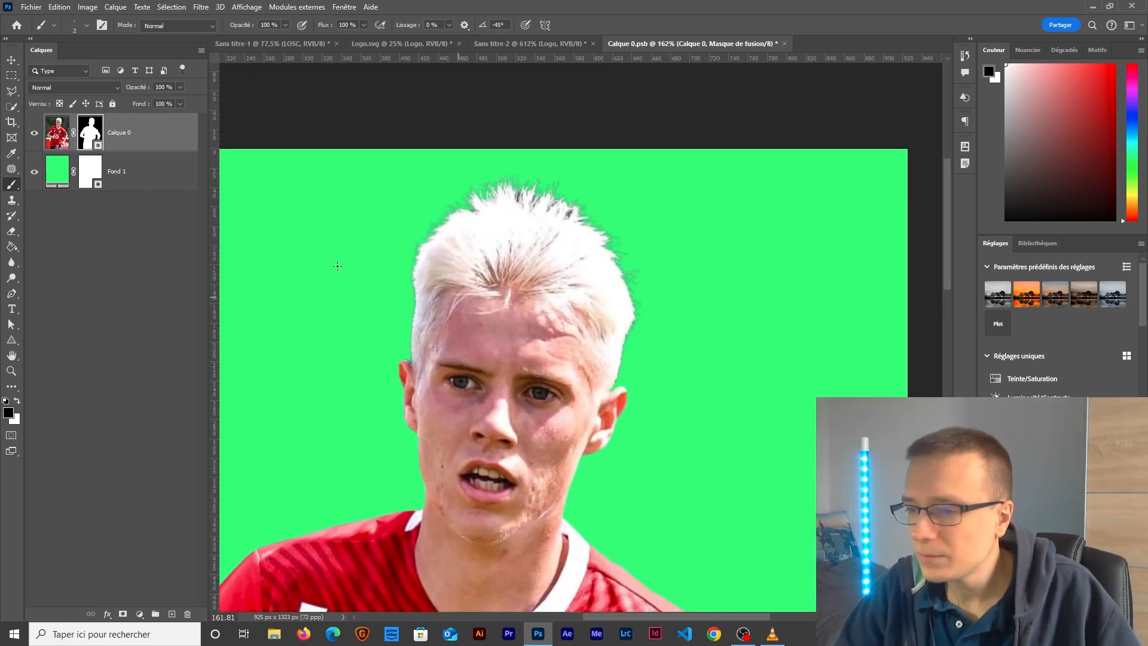
Step: Open the mask's edge refinement workspace, brush around the blond hair's outline to refine it, and apply the result
double_click(89, 133)
left_click_drag(300, 333, 385, 485)
scroll(425, 310, "up", 3)
left_click_drag(425, 300, 400, 331)
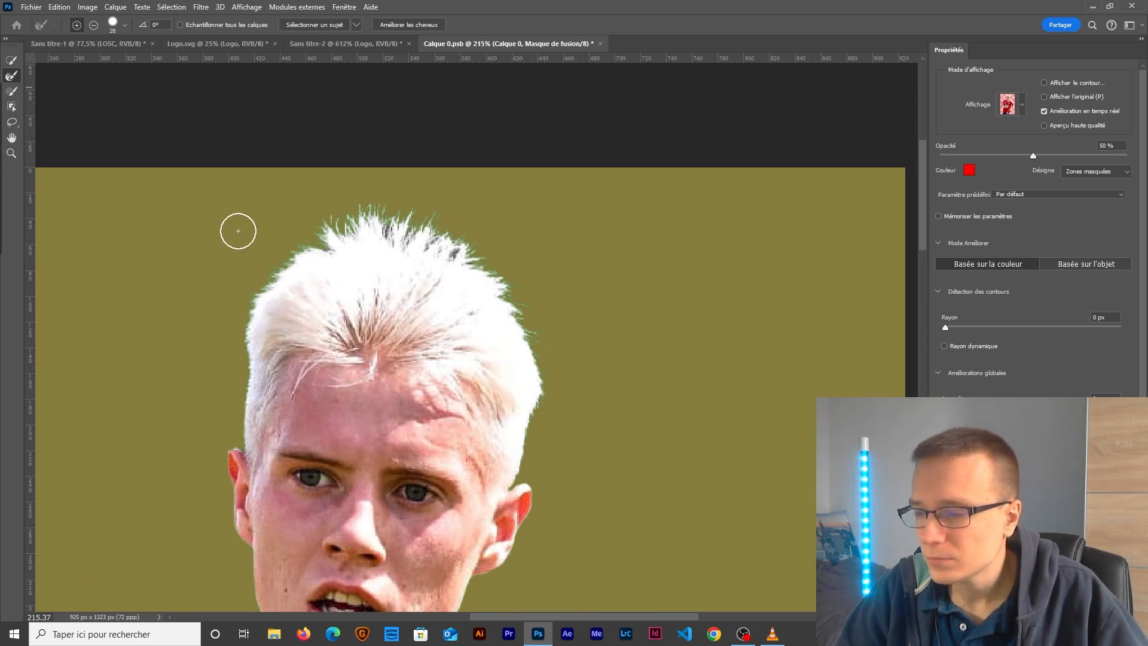
left_click_drag(258, 297, 311, 240)
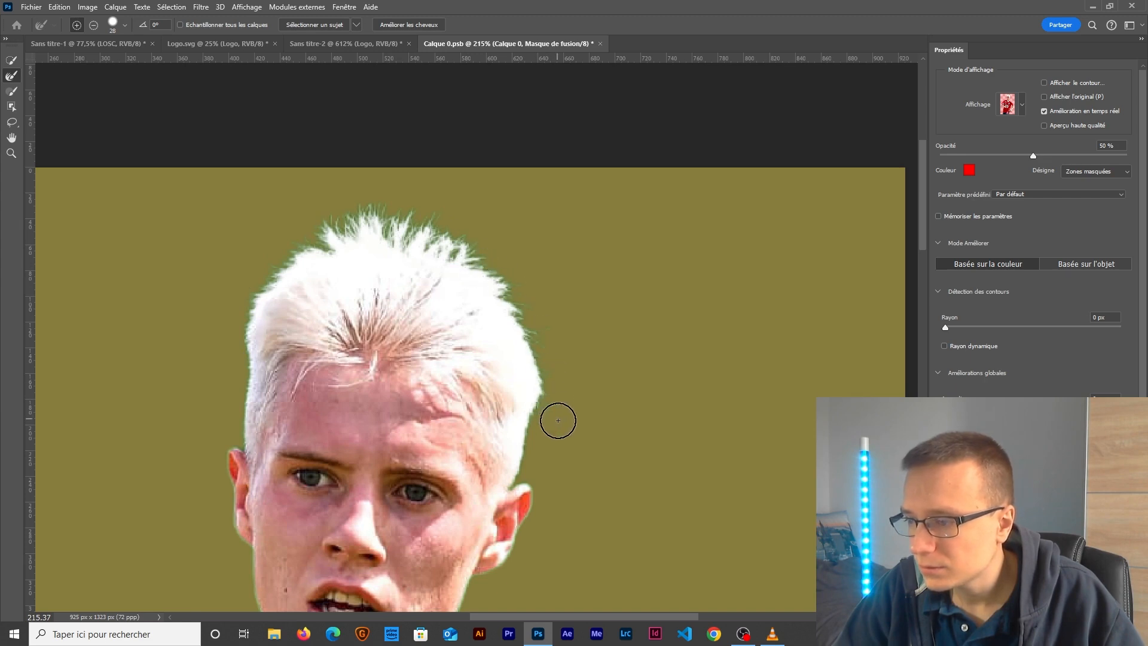
left_click_drag(705, 10, 2, 5)
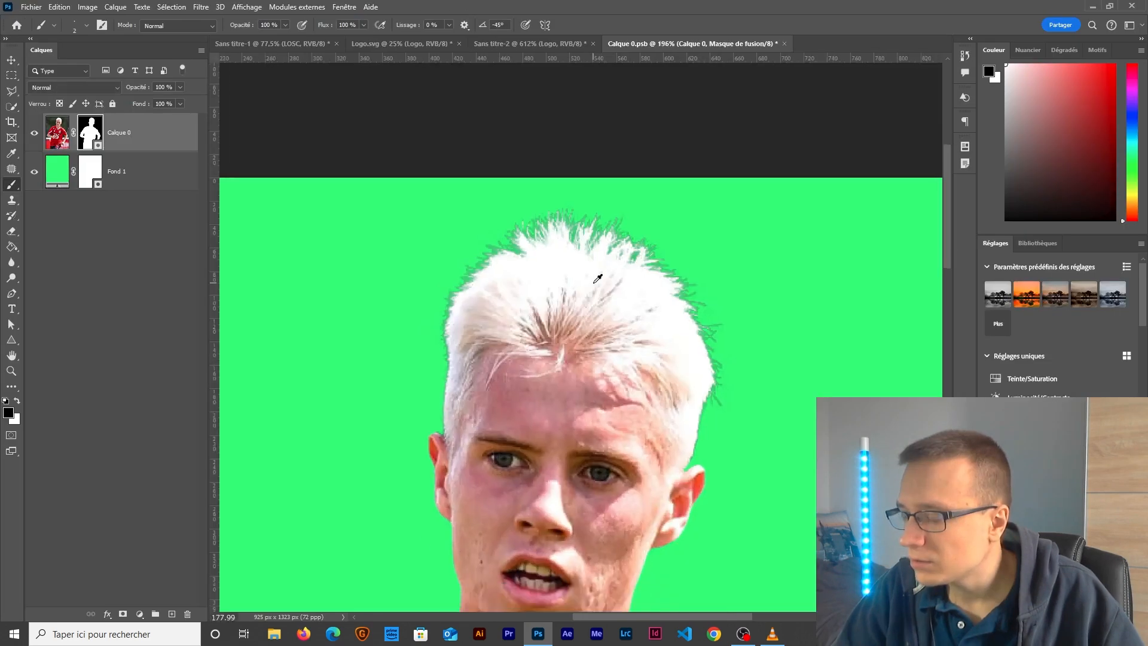
Step: Soften the brush to about 38% hardness and paint black on the mask around the hair to remove the dark stray fringe
scroll(676, 313, "up", 5)
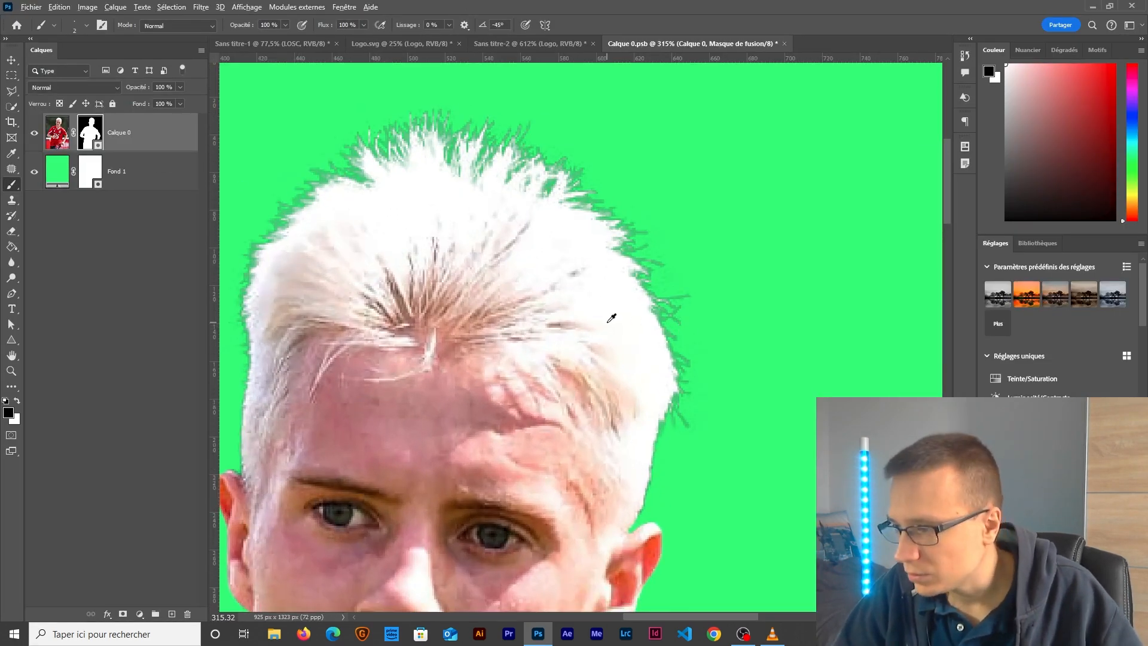
scroll(612, 313, "up", 1)
left_click_drag(613, 311, 668, 314)
scroll(662, 334, "up", 1)
left_click_drag(708, 370, 690, 456)
left_click_drag(353, 349, 346, 360)
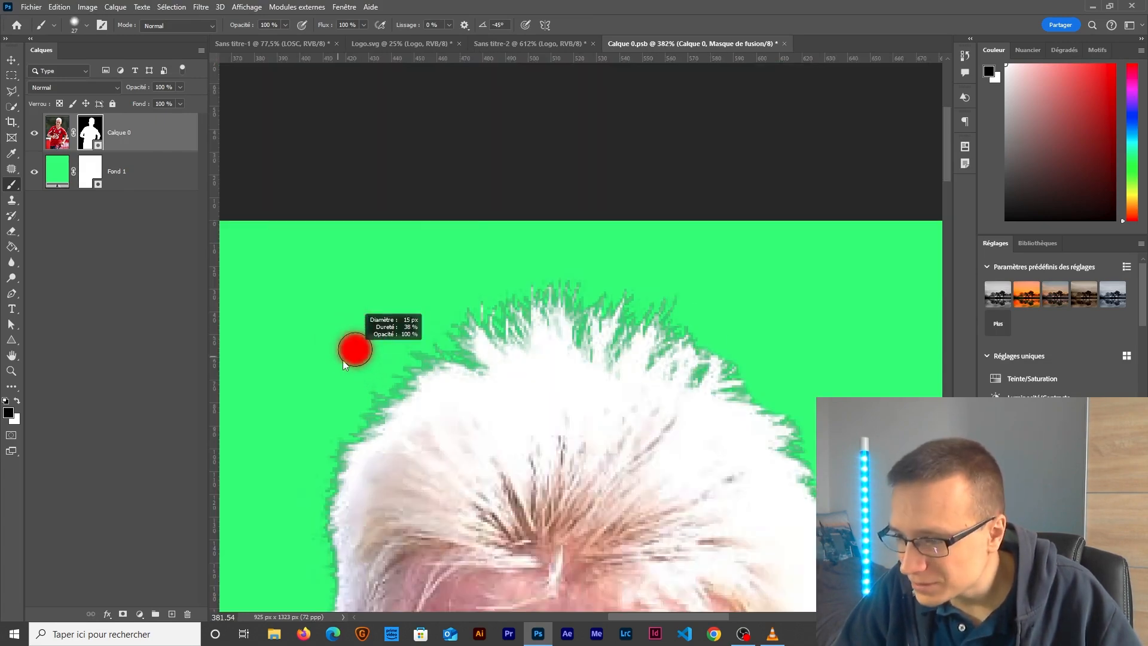
left_click_drag(429, 341, 354, 409)
mouse_move(352, 410)
left_mouse_down()
mouse_move(393, 371)
mouse_move(481, 225)
mouse_move(449, 272)
mouse_move(437, 443)
left_mouse_up()
left_click_drag(570, 251, 391, 390)
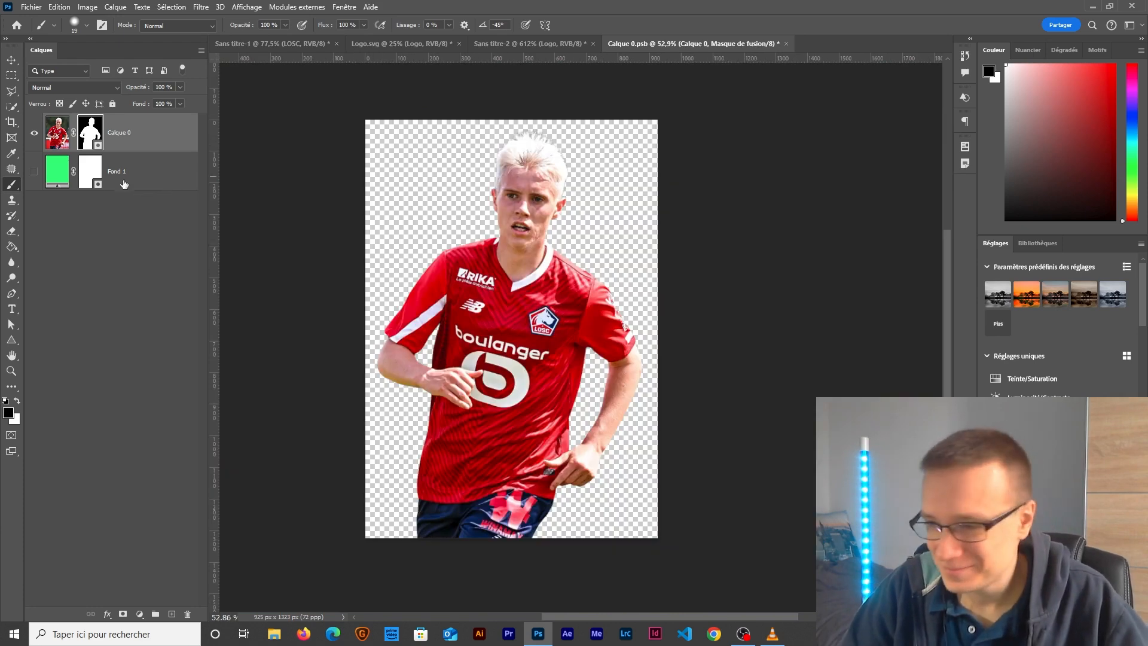
Step: Close Calque 0.psb, saving its changes, and return to the poster document
left_click(786, 44)
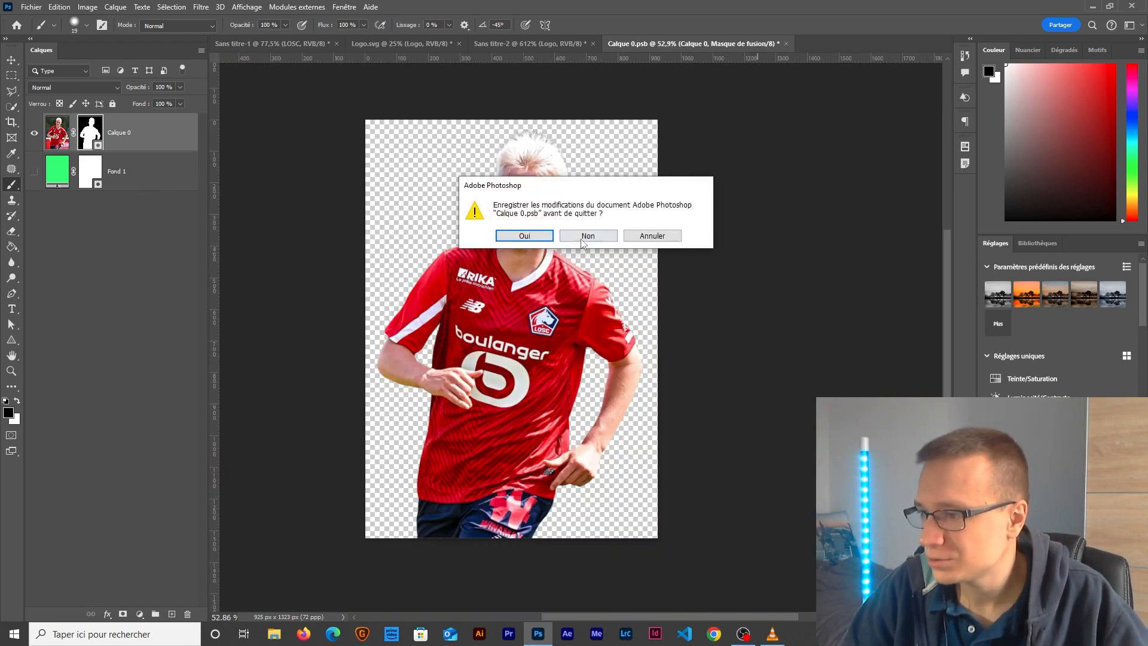
left_click(525, 236)
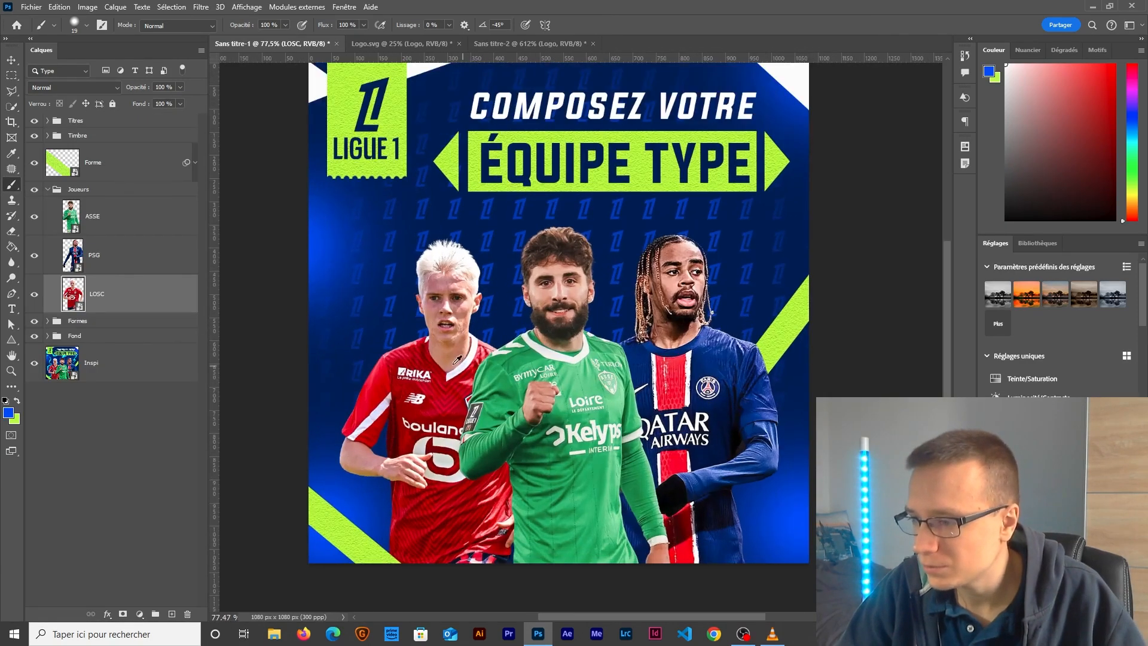
scroll(472, 265, "down", 1)
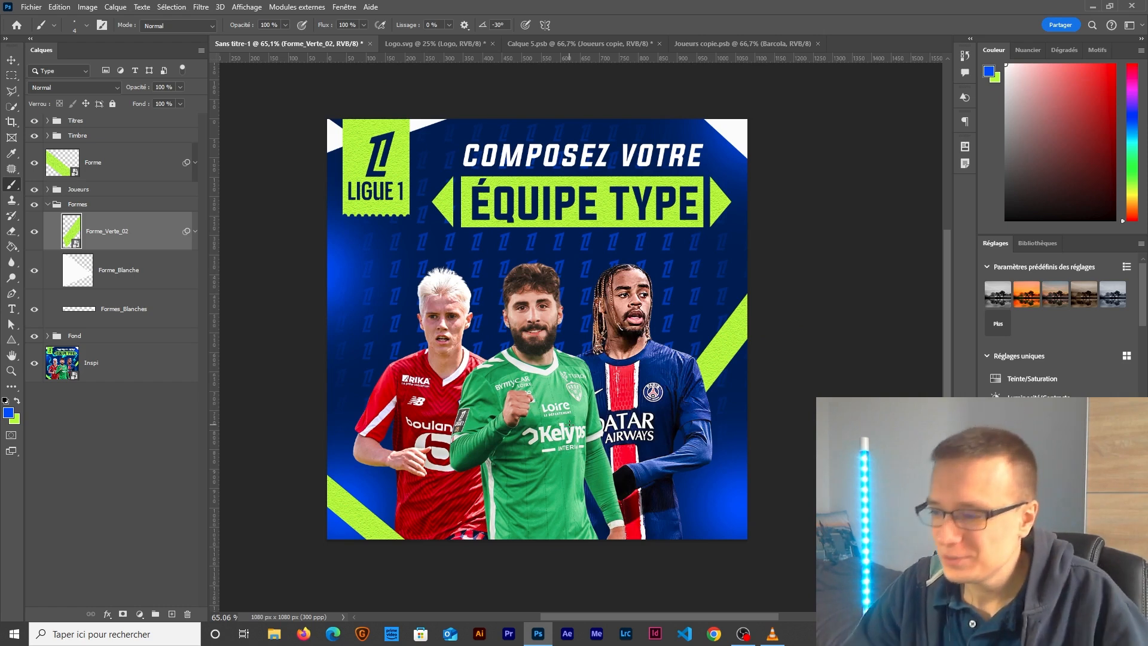
Step: Activate the Move tool, expand the Joueurs group, and select the ASSE player's layer followed by the PSG player's layer
left_click(13, 60)
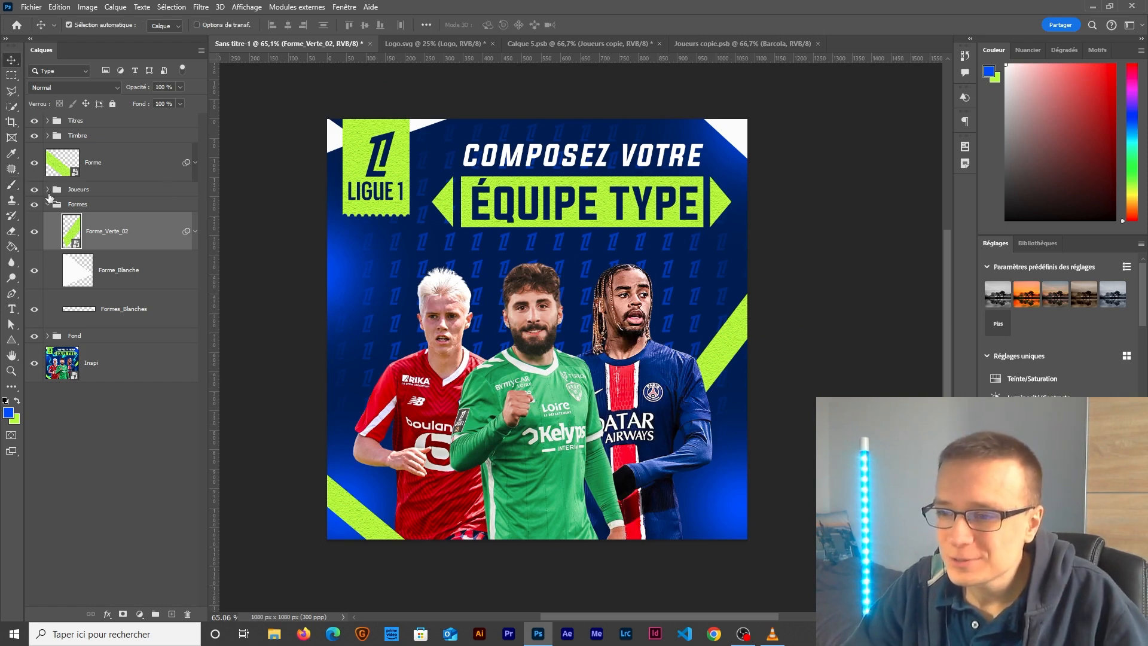
left_click(47, 189)
left_click(120, 228)
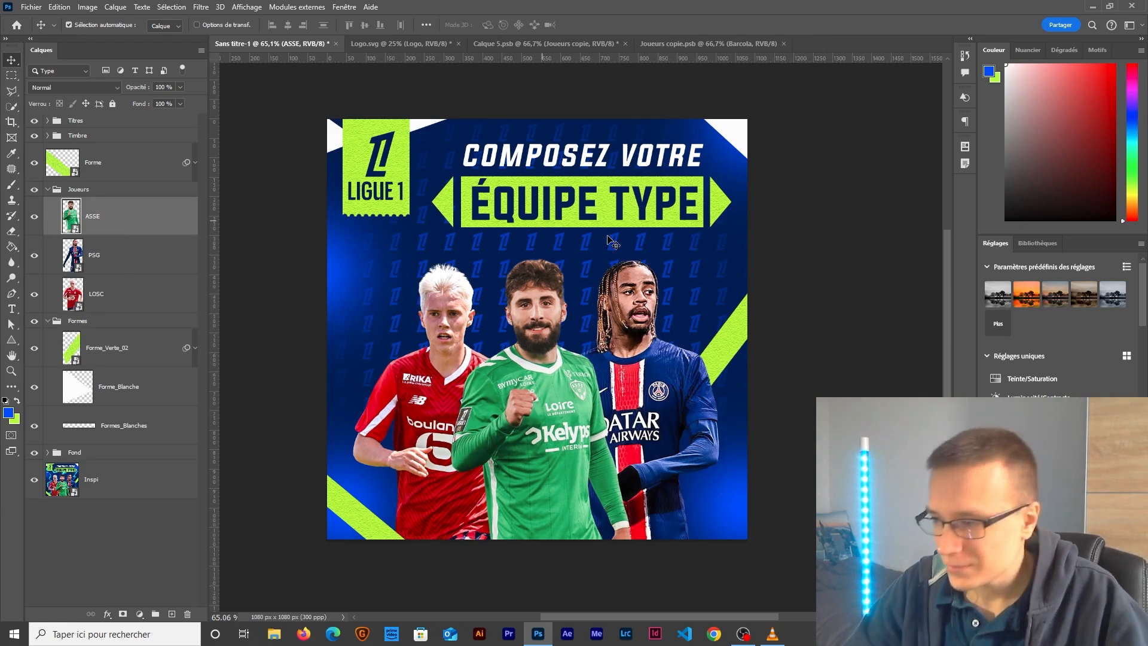
left_click(637, 355)
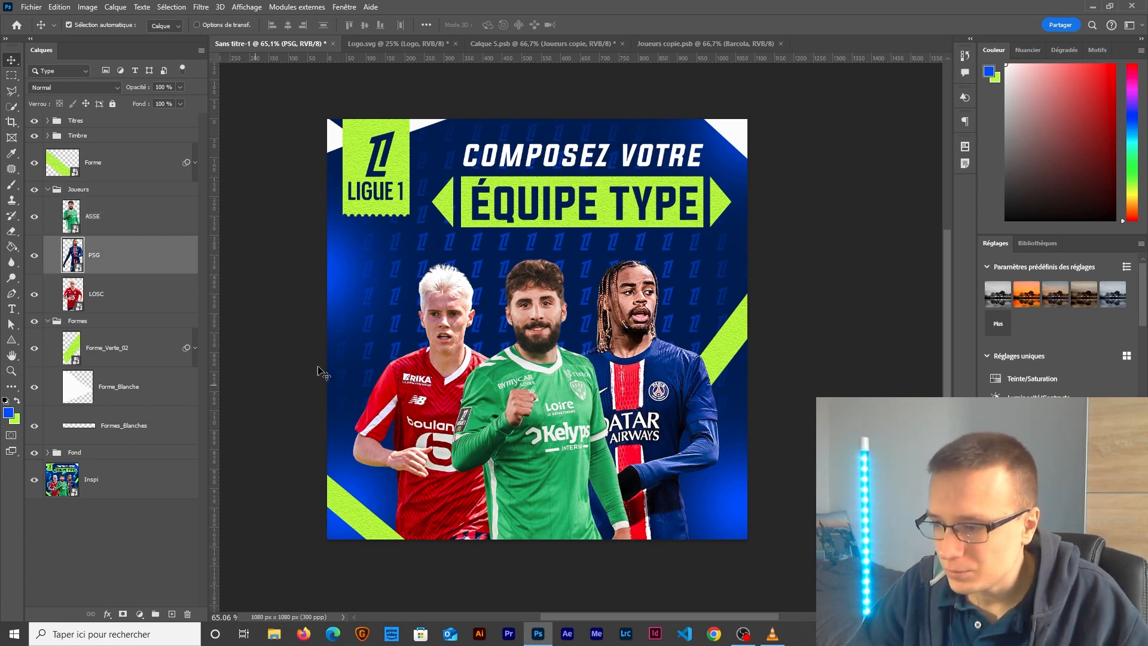
Step: Open the PSG player's layer in the Camera Raw filter and set Réduction du bruit to 33 in the Détail settings
scroll(483, 345, "up", 3)
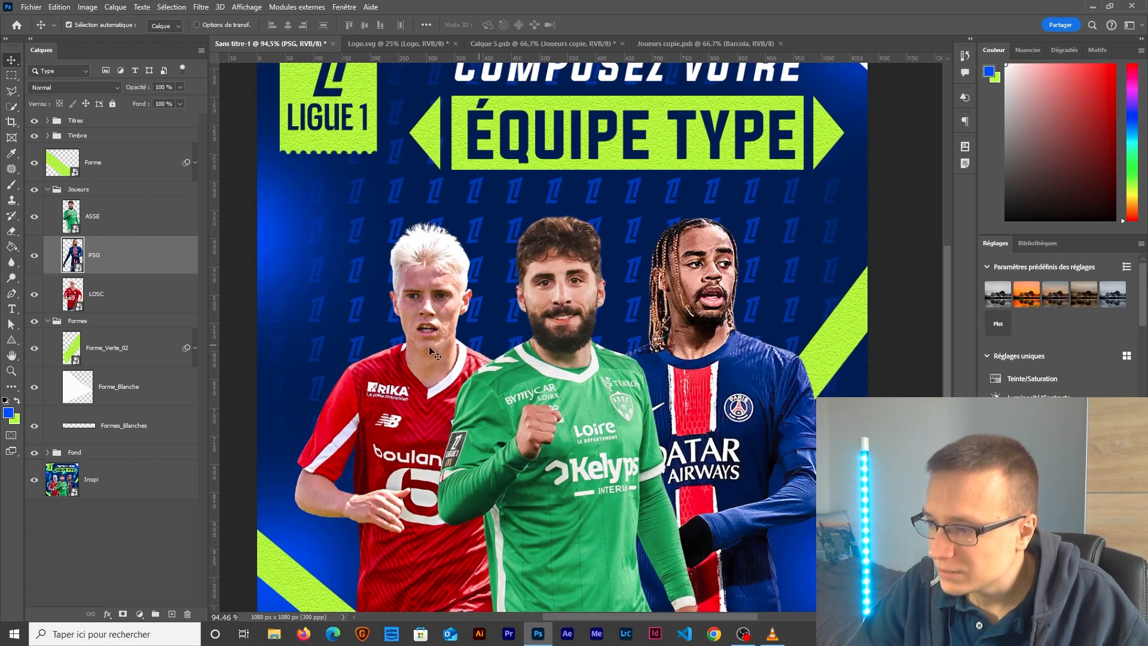
scroll(461, 395, "down", 1)
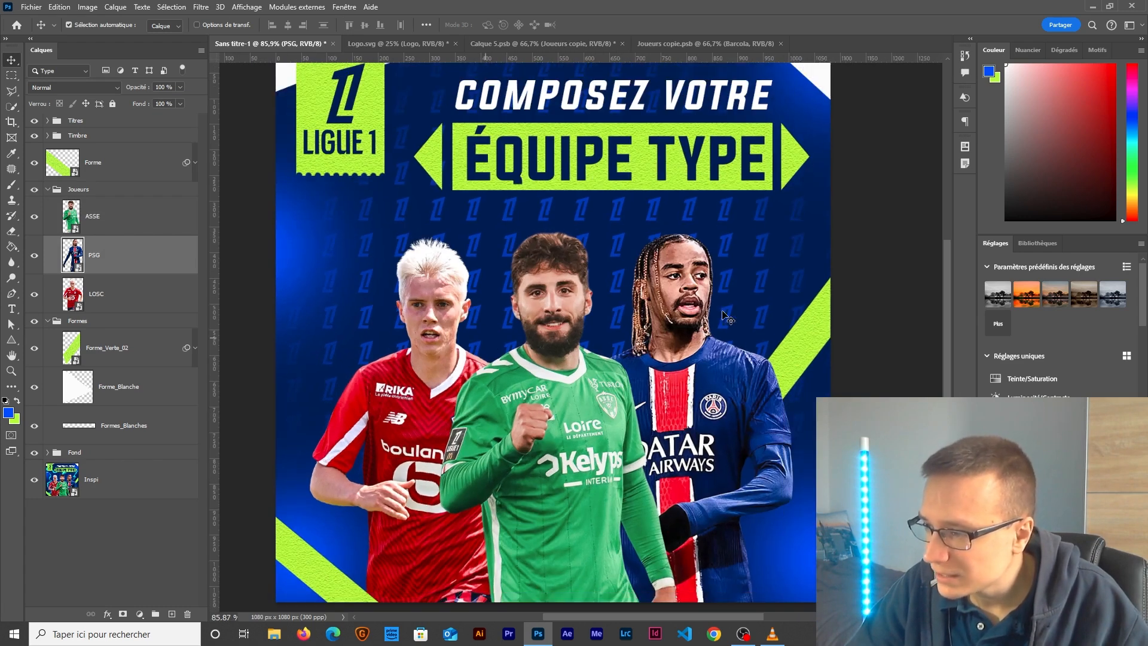
scroll(678, 325, "down", 1)
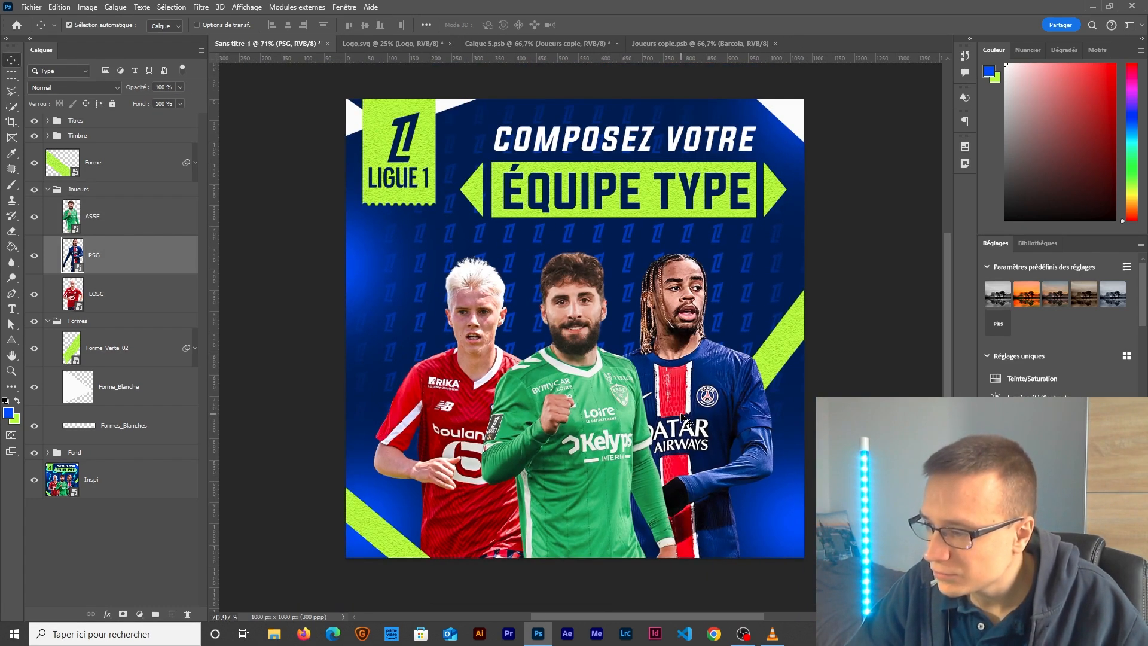
scroll(685, 420, "up", 1)
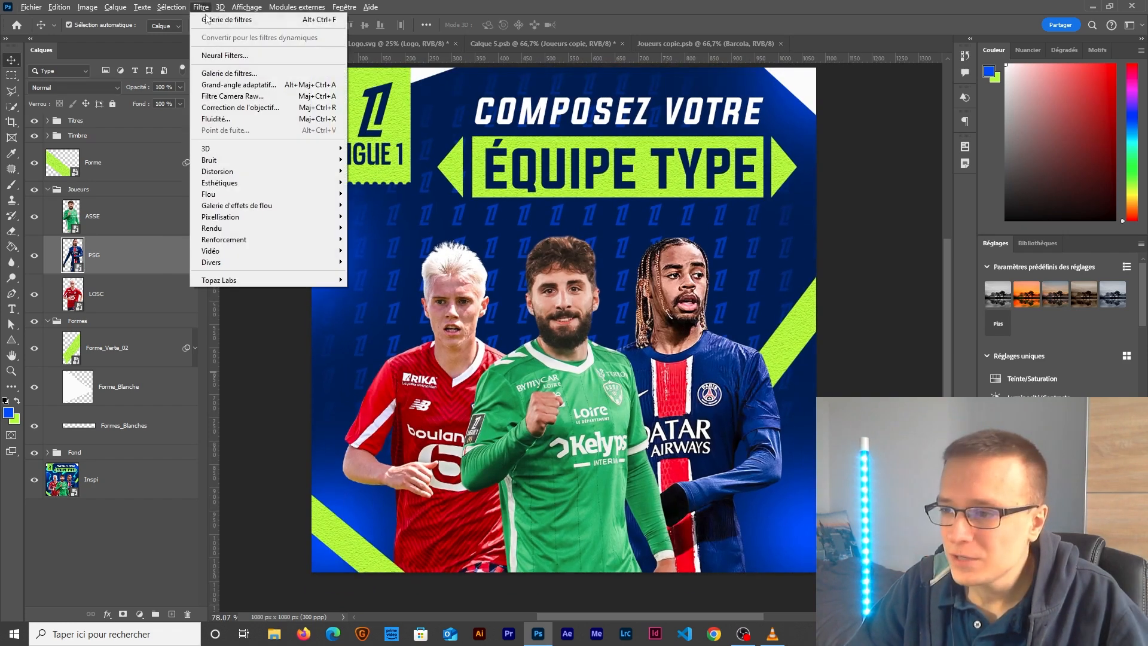
left_click(233, 96)
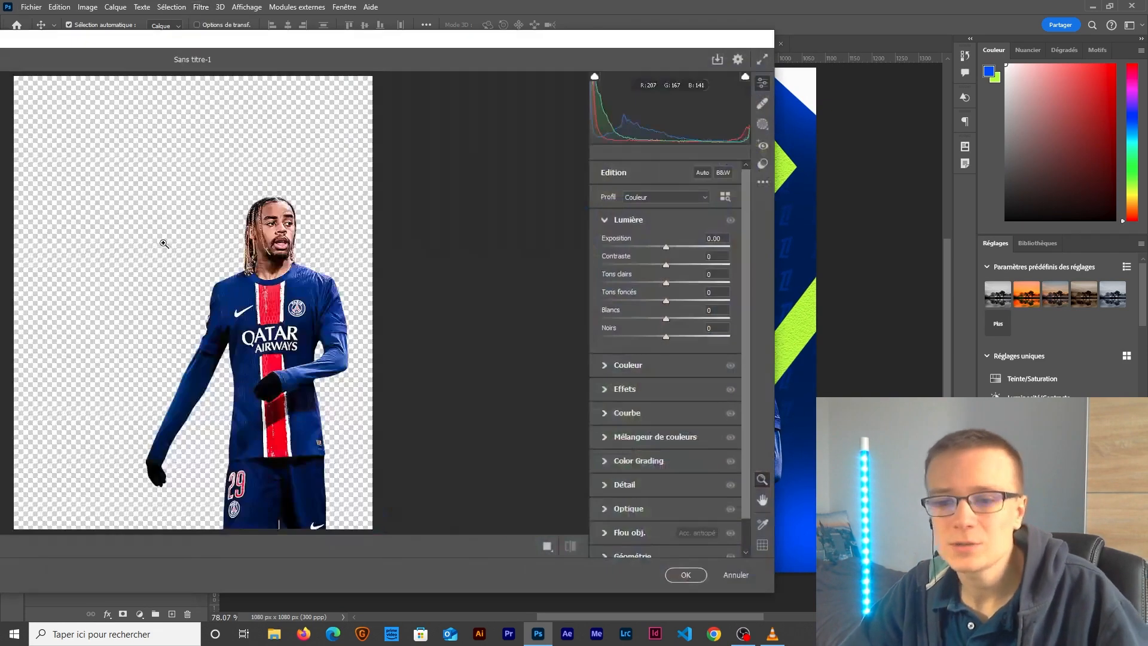
left_click(163, 243)
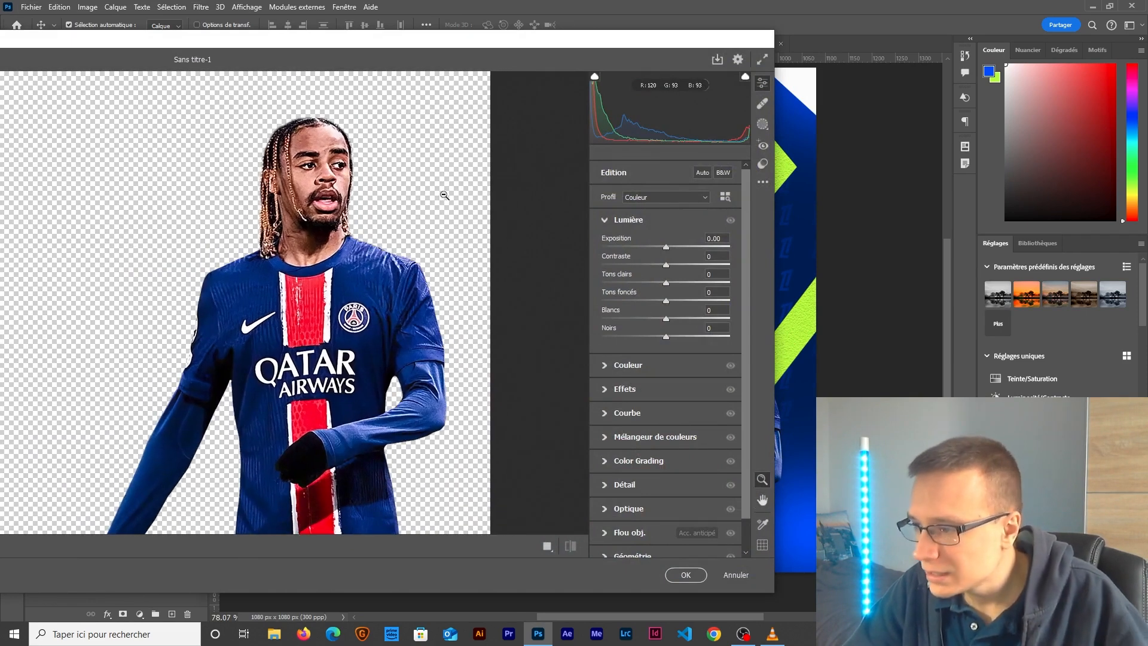
left_click(632, 485)
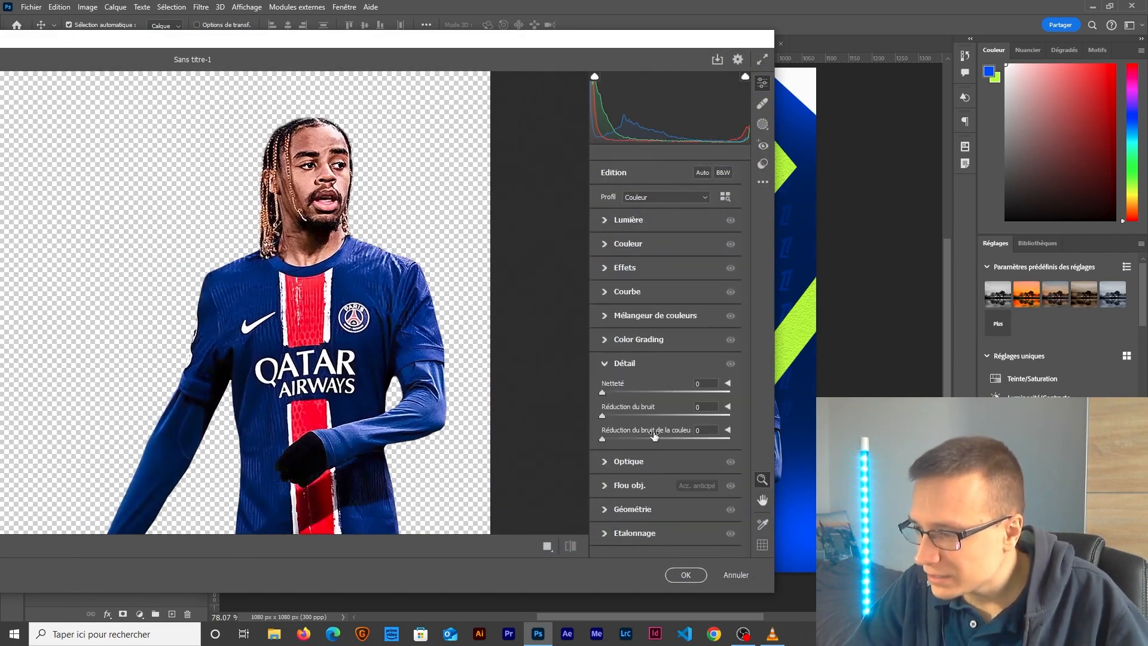
left_click_drag(604, 420, 640, 420)
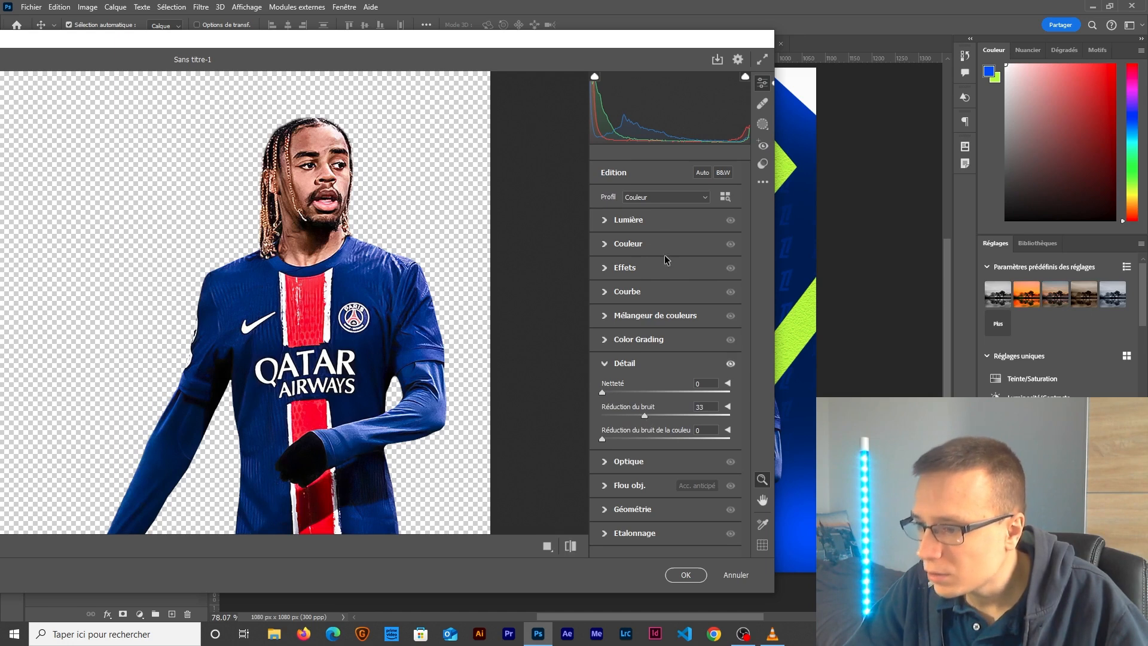
Step: Set Clarté to +31 and Tons foncés to +25 for the PSG player and apply the Camera Raw filter
left_click(637, 220)
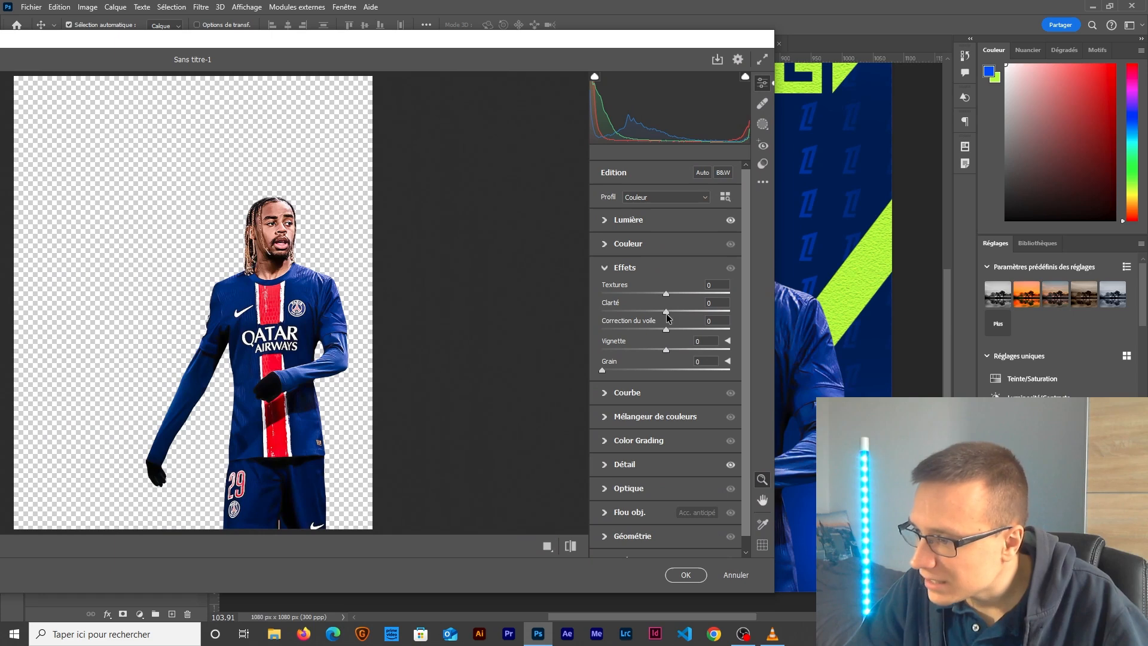
left_click_drag(666, 312, 687, 315)
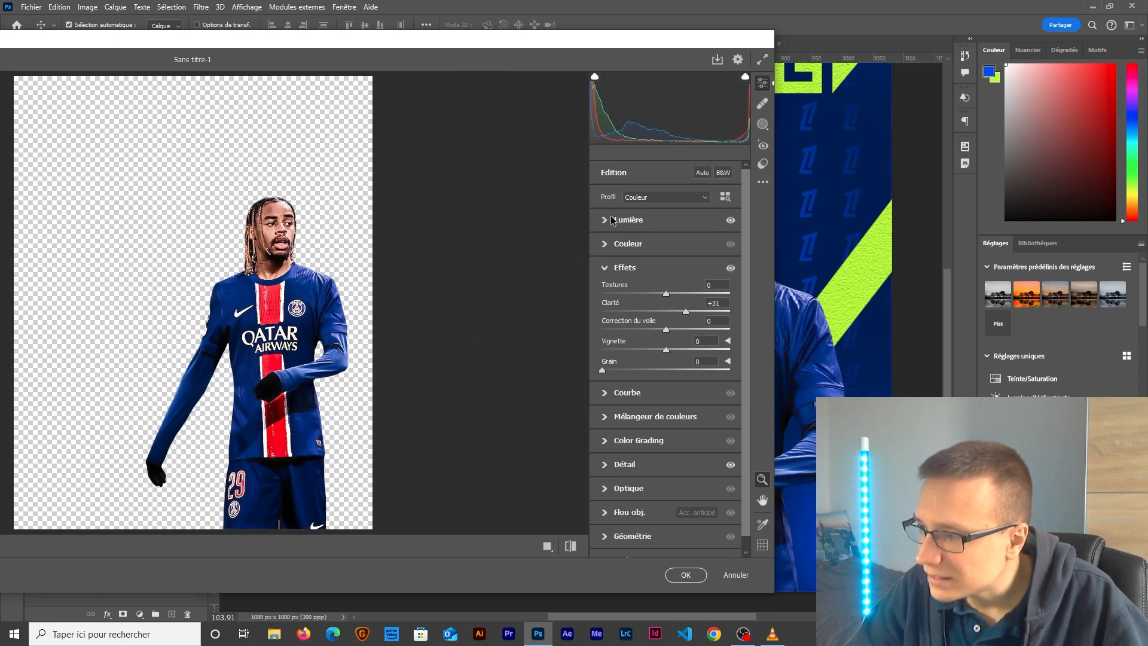
scroll(660, 267, "down", 2)
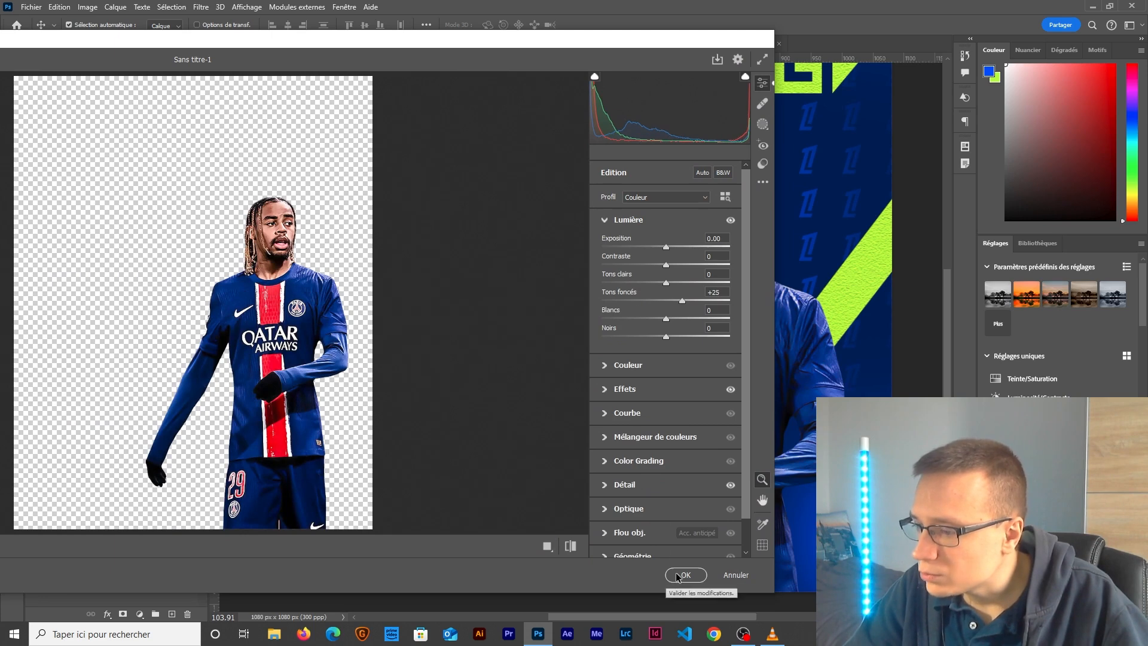
left_click(686, 575)
scroll(702, 420, "down", 3)
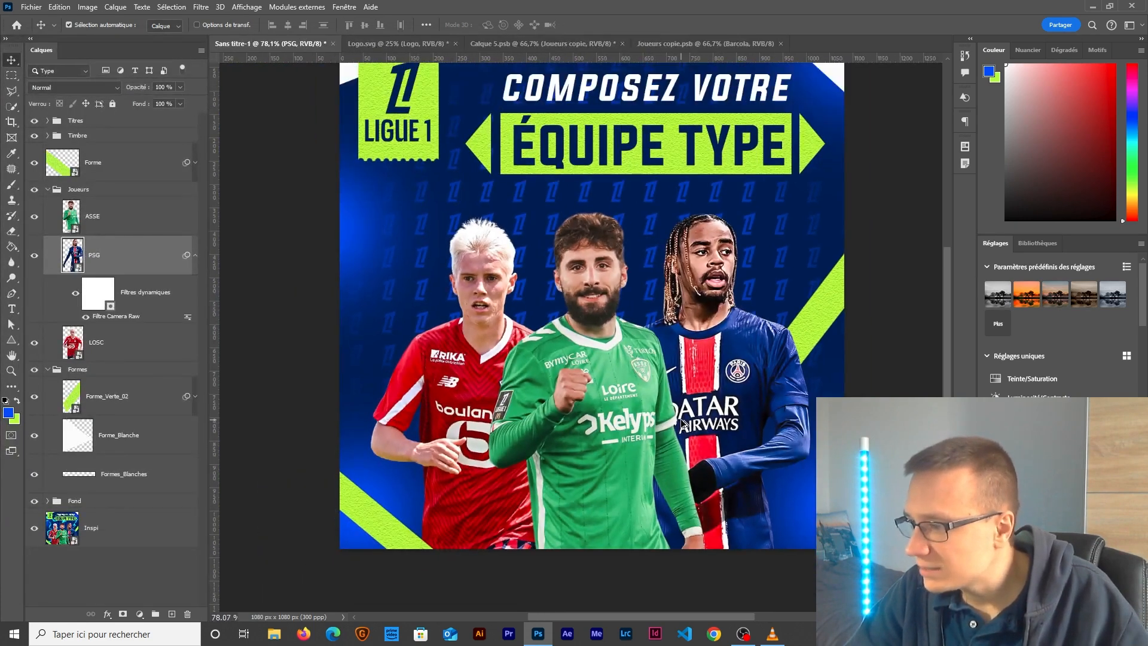
Step: Open the ASSE player's layer in the Camera Raw filter, raise Clarté and set Tons foncés to +36
left_click(119, 216)
left_click(201, 7)
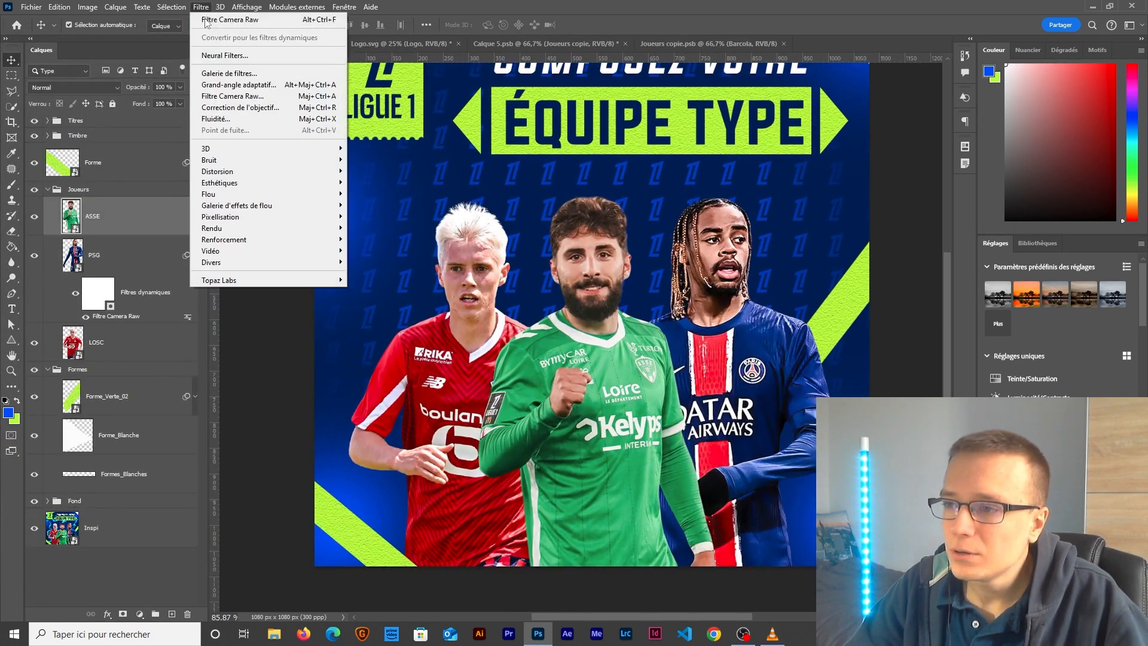
left_click(218, 96)
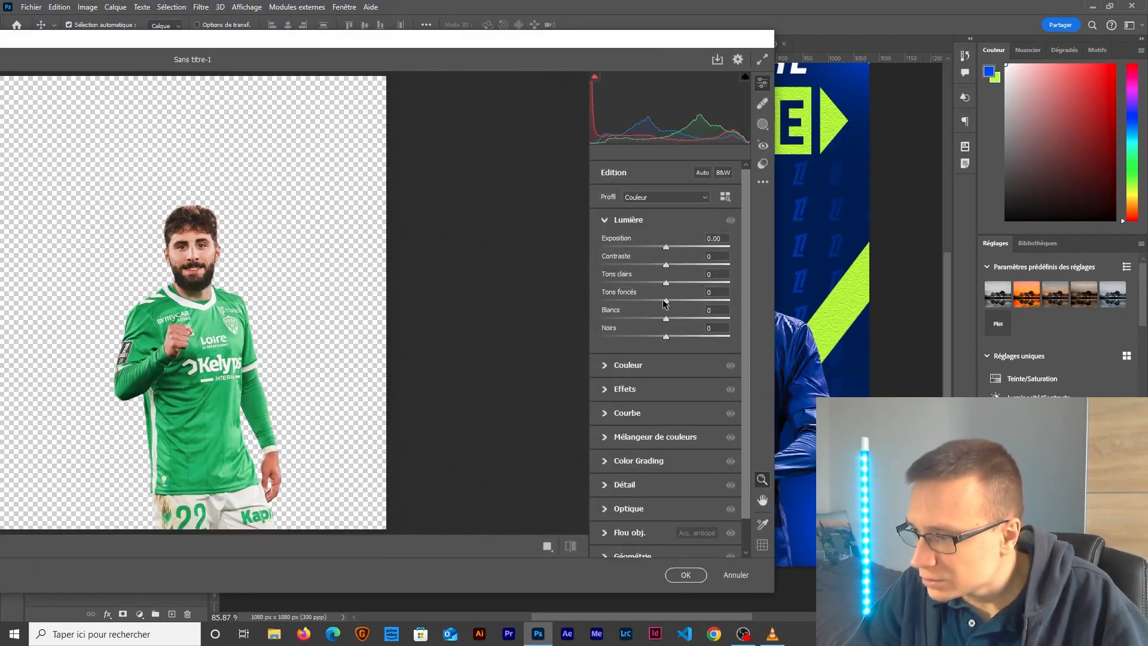
left_click(630, 390)
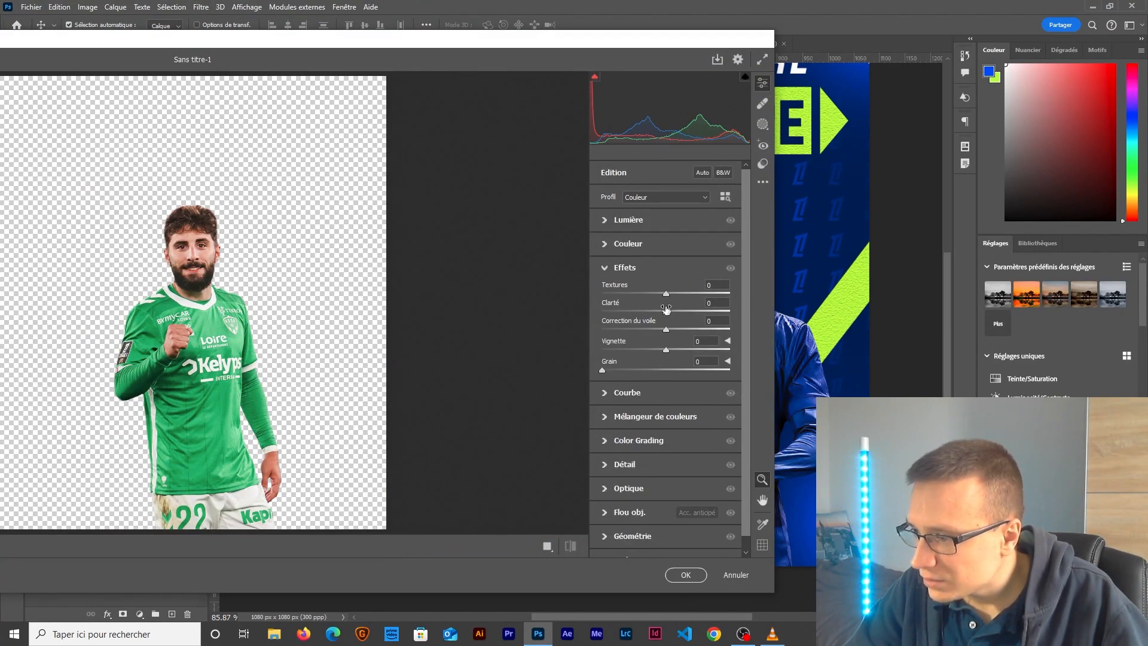
left_click_drag(667, 313, 688, 301)
left_click(635, 219)
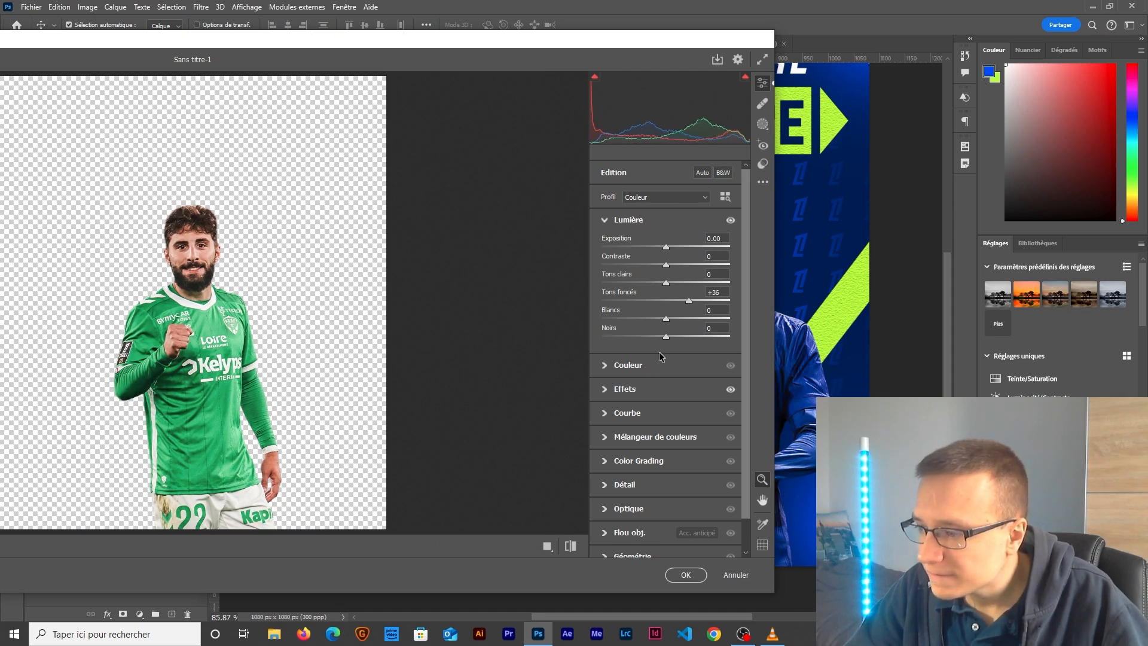
Step: Set Netteté to 39 and Réduction du bruit to 31 for the ASSE player, apply the filter and compare its effect
left_click(623, 484)
left_click_drag(602, 394, 641, 419)
left_click(208, 263)
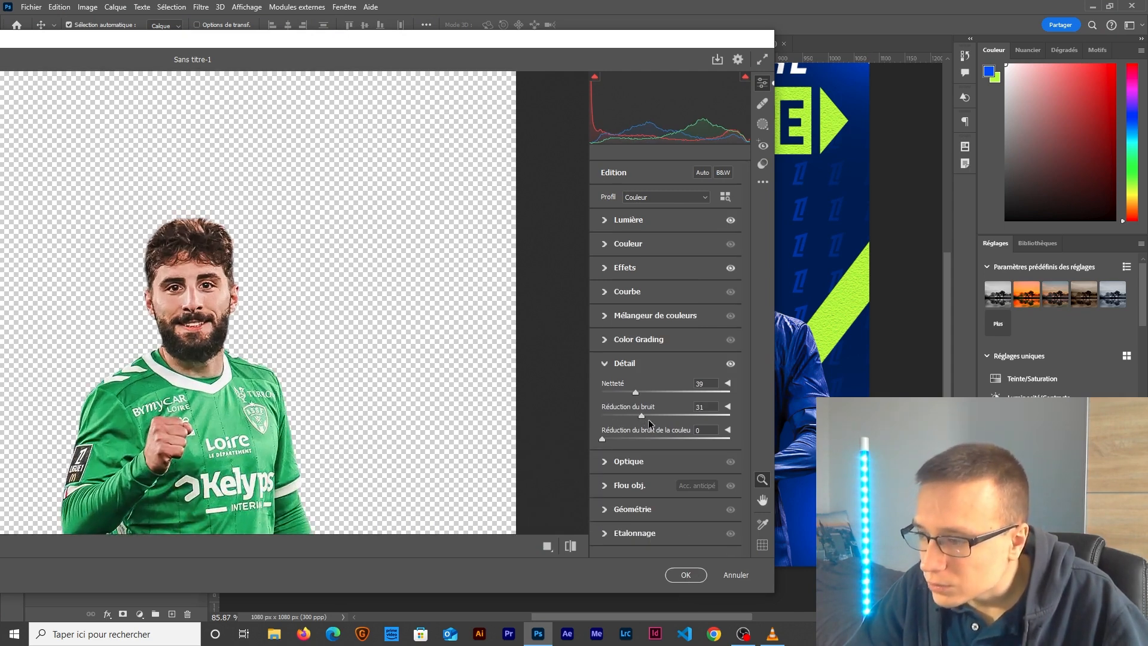
left_click(686, 575)
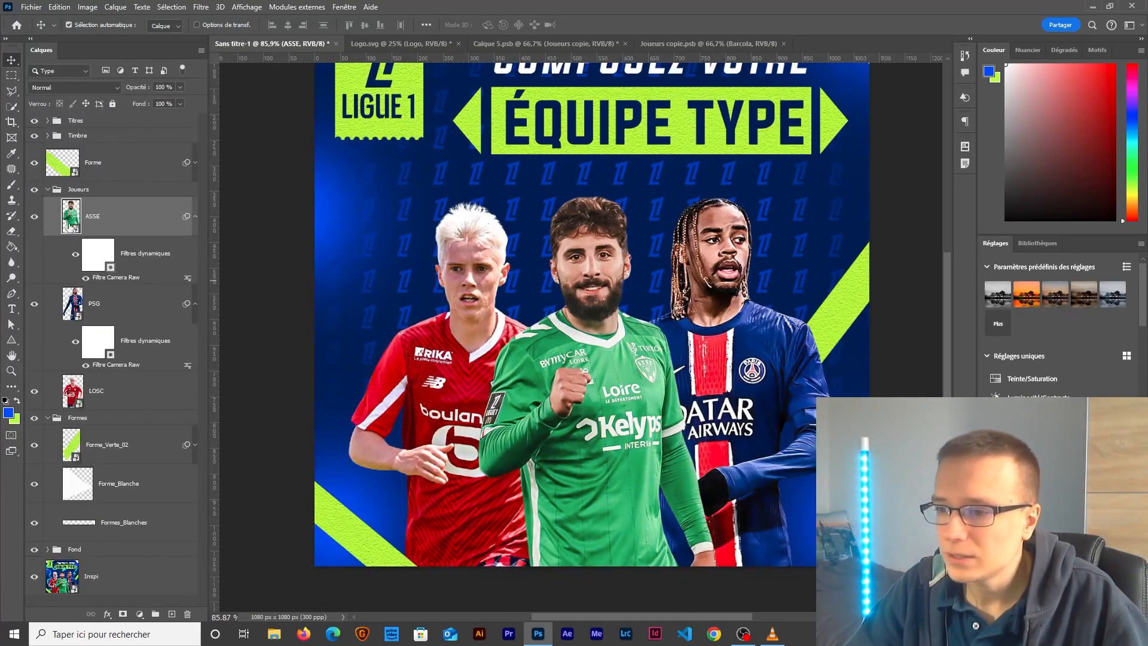
left_click(76, 256)
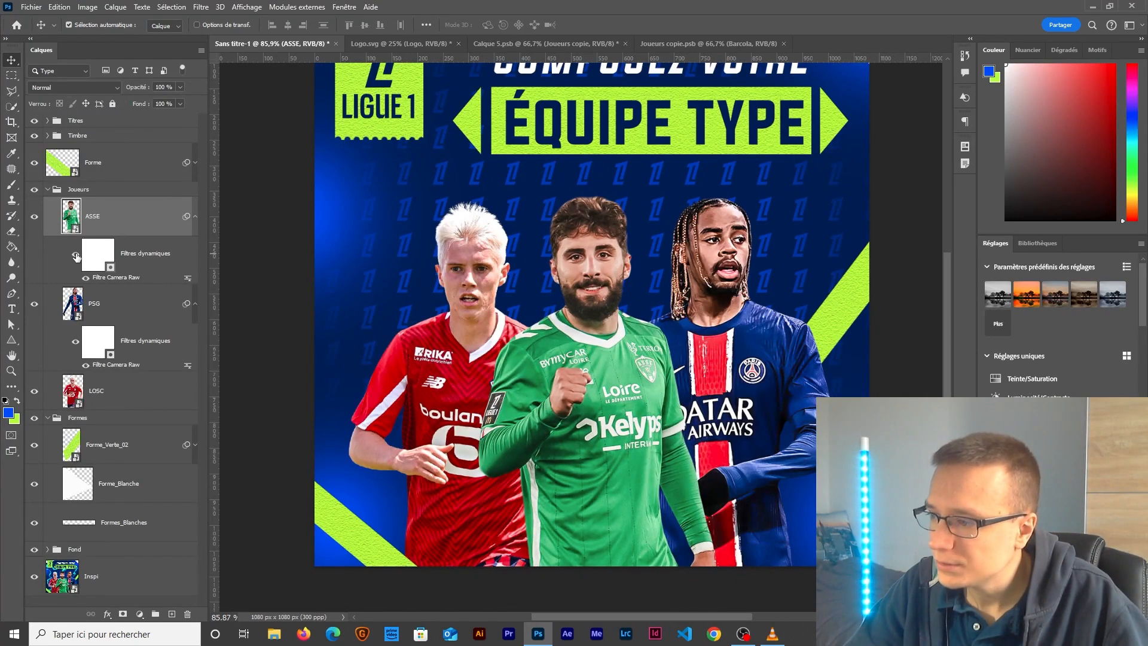
Step: Open the LOSC player's layer in the Camera Raw filter and set Netteté to 32 and Réduction du bruit to 27
left_click(136, 391)
left_click(201, 7)
left_click(233, 96)
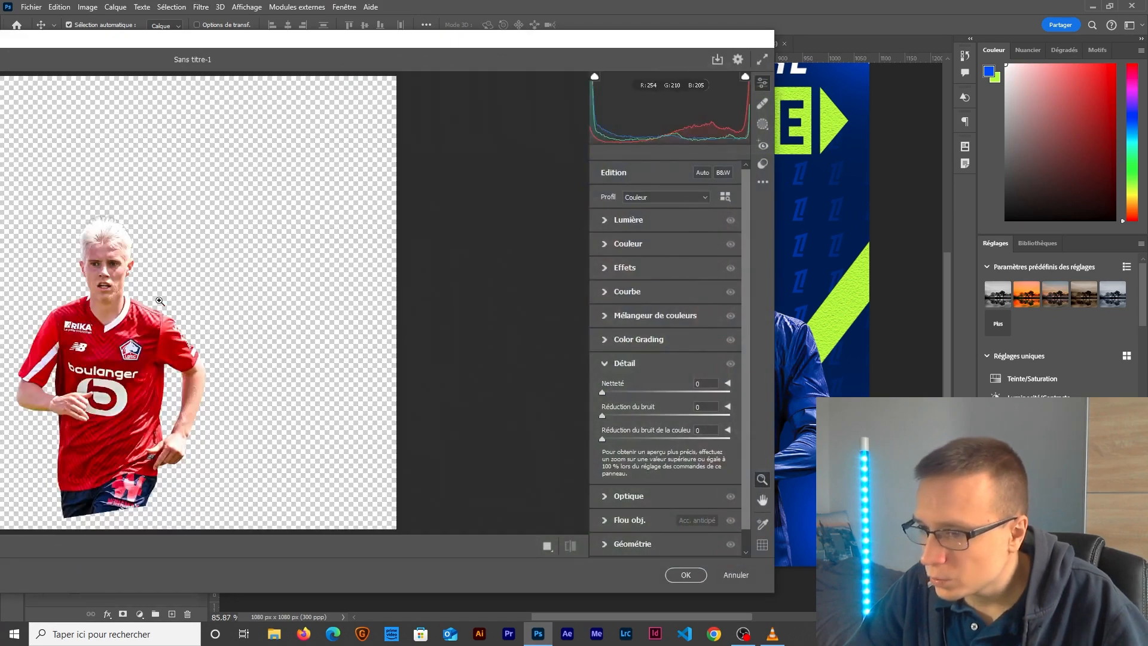
left_click_drag(603, 393, 626, 395)
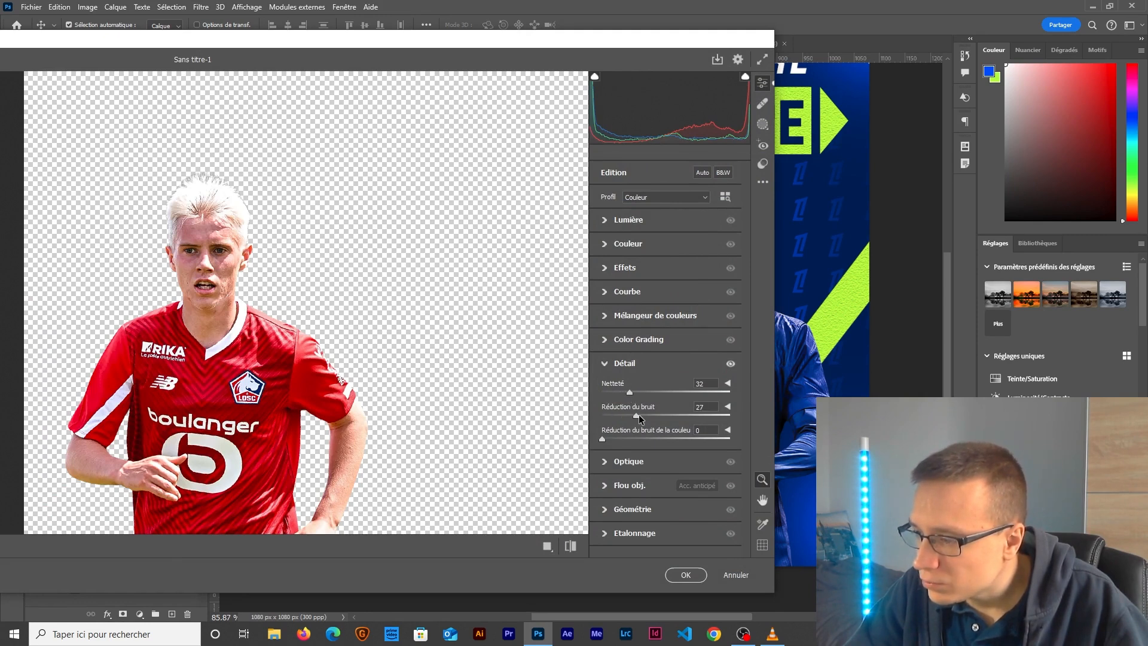
Step: Set Clarté to +43 and raise Tons foncés for the LOSC player, applying the Camera Raw filter
left_click(629, 266)
left_click_drag(666, 312, 691, 306)
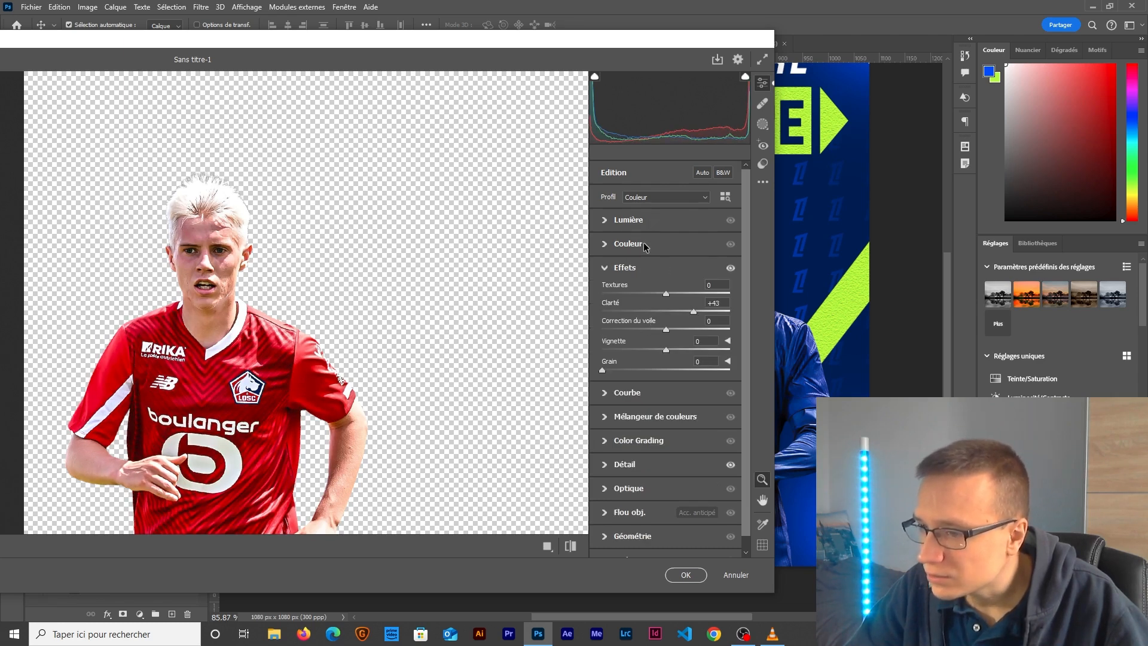
left_click(649, 220)
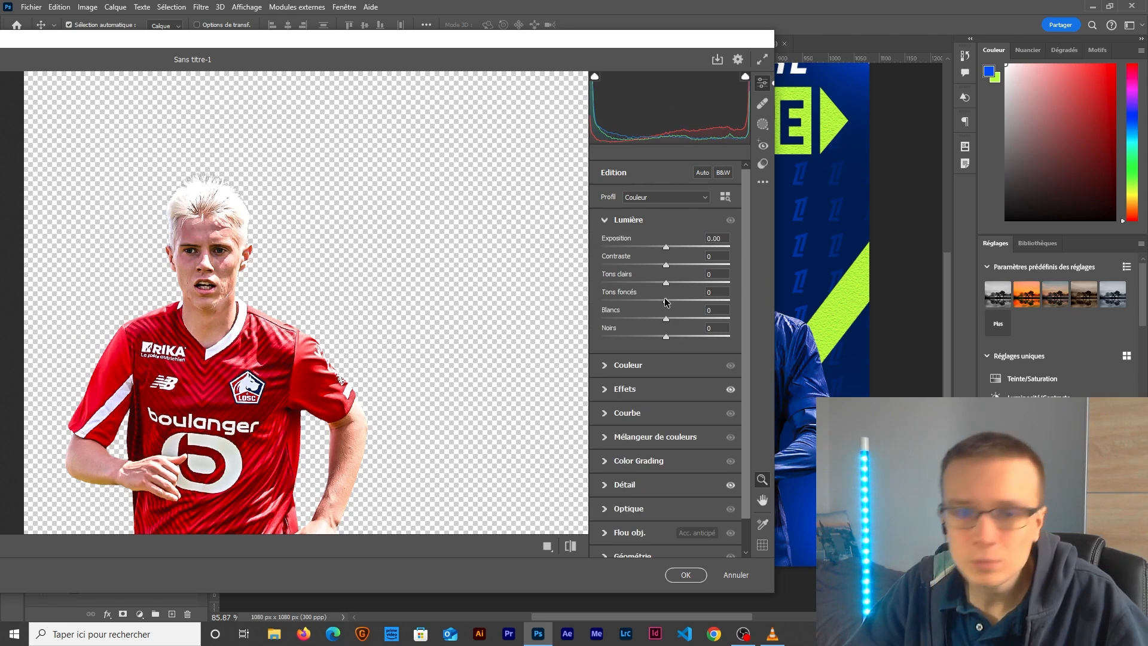
left_click_drag(666, 301, 685, 304)
left_click(686, 575)
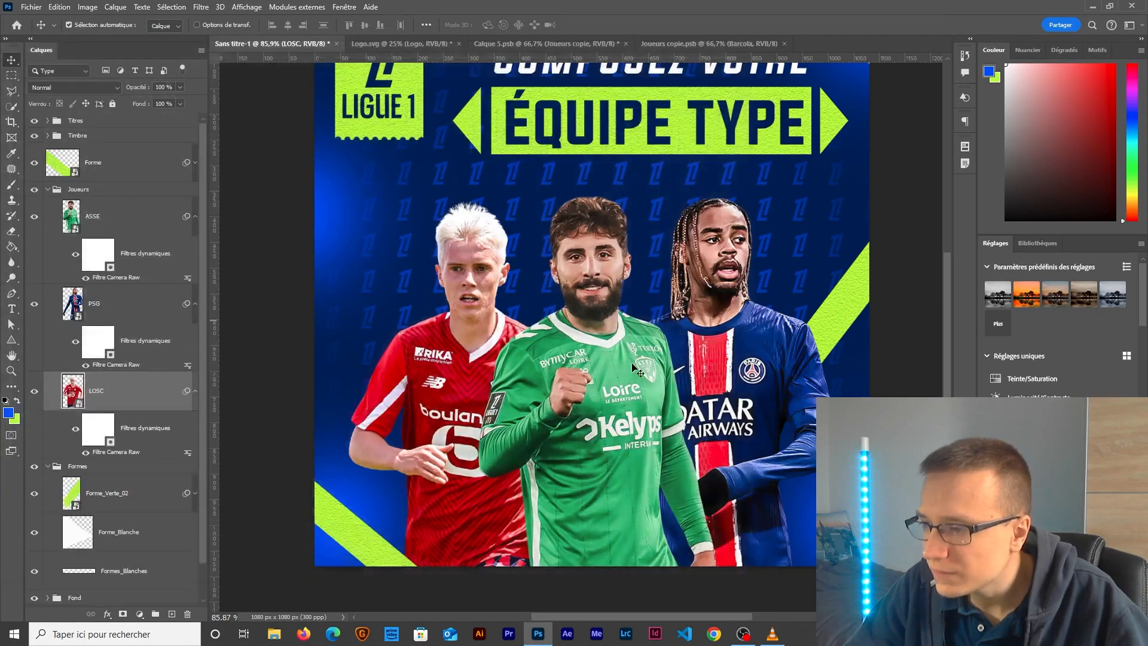
Step: Add an Exposition adjustment layer above the LOSC player and clip it to that layer
left_click(140, 614)
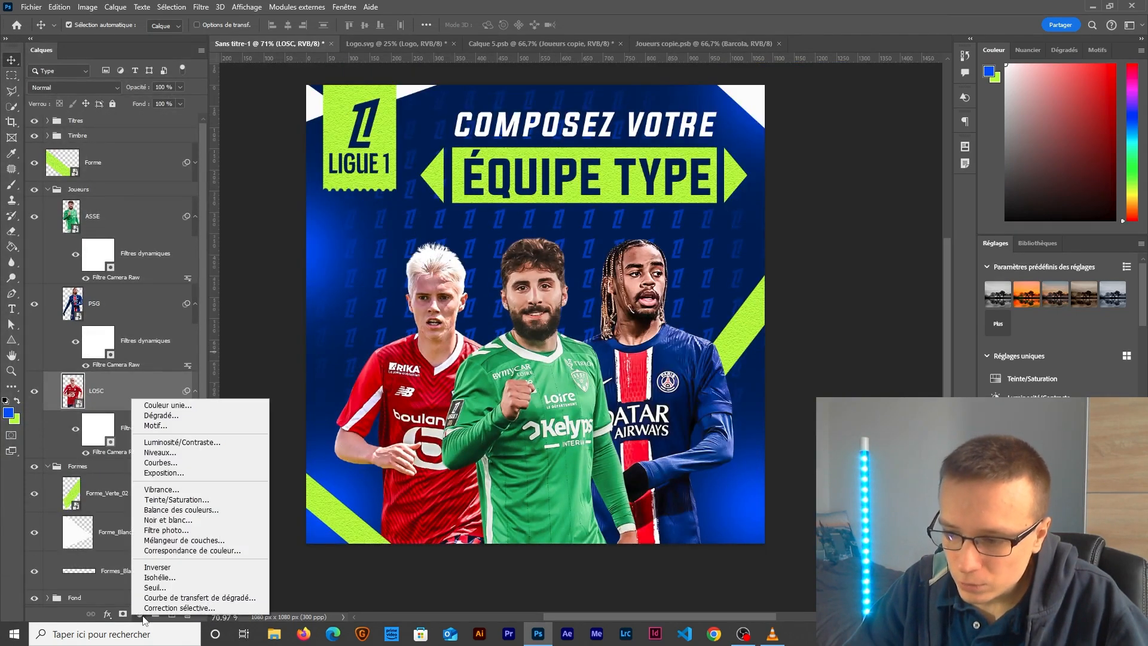
left_click(164, 475)
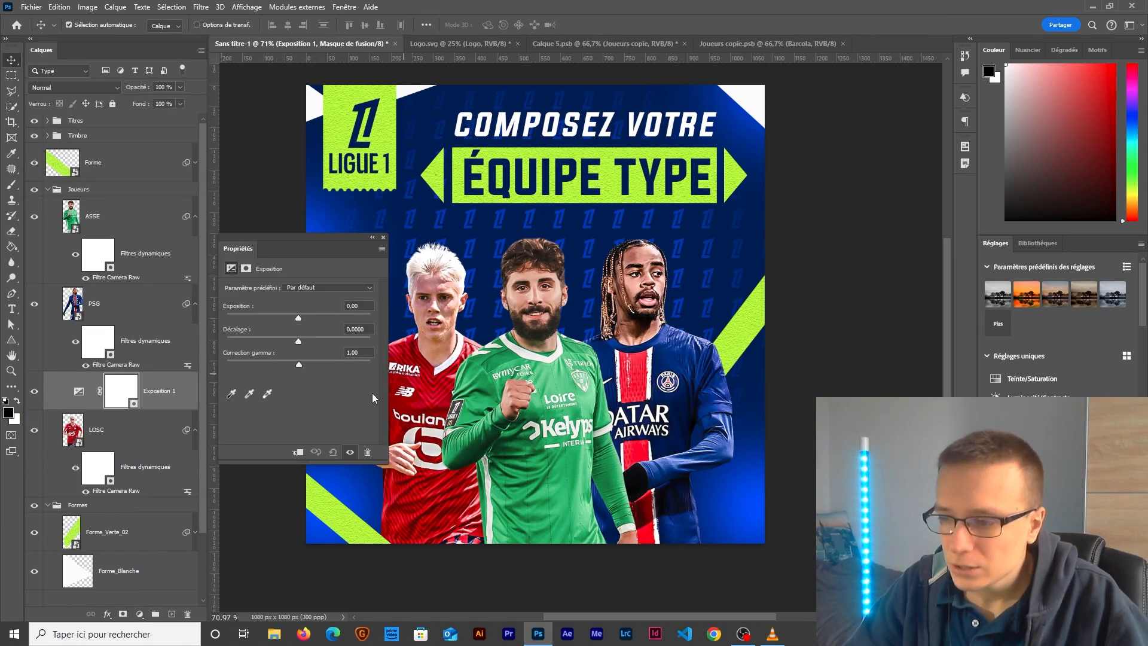
left_click_drag(313, 237, 287, 123)
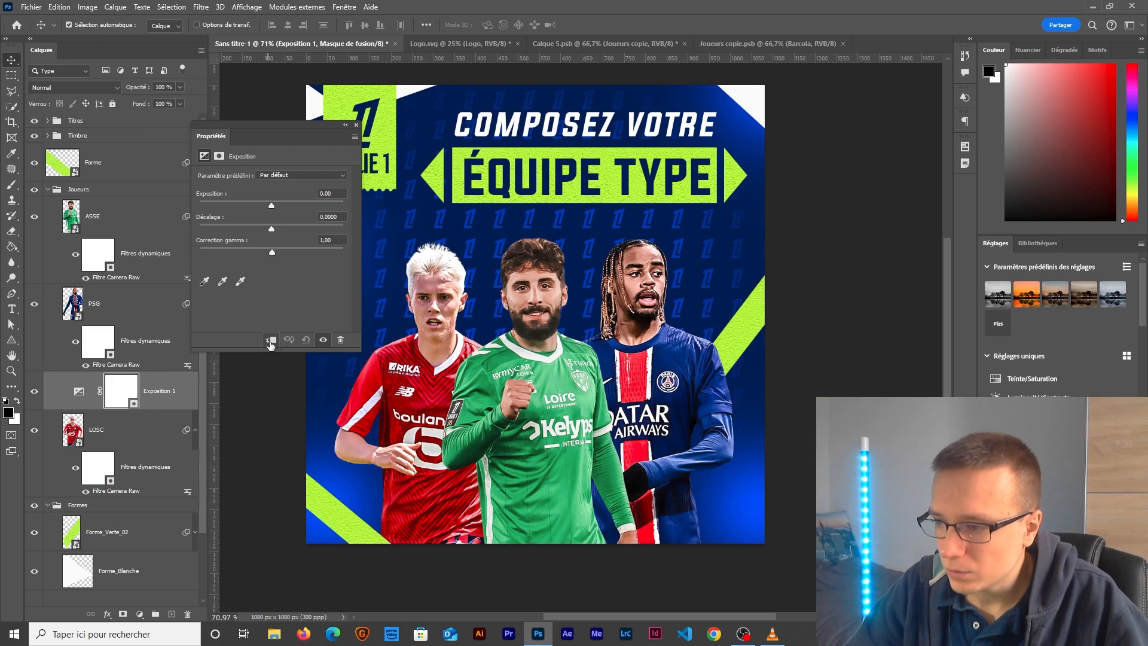
left_click(271, 340)
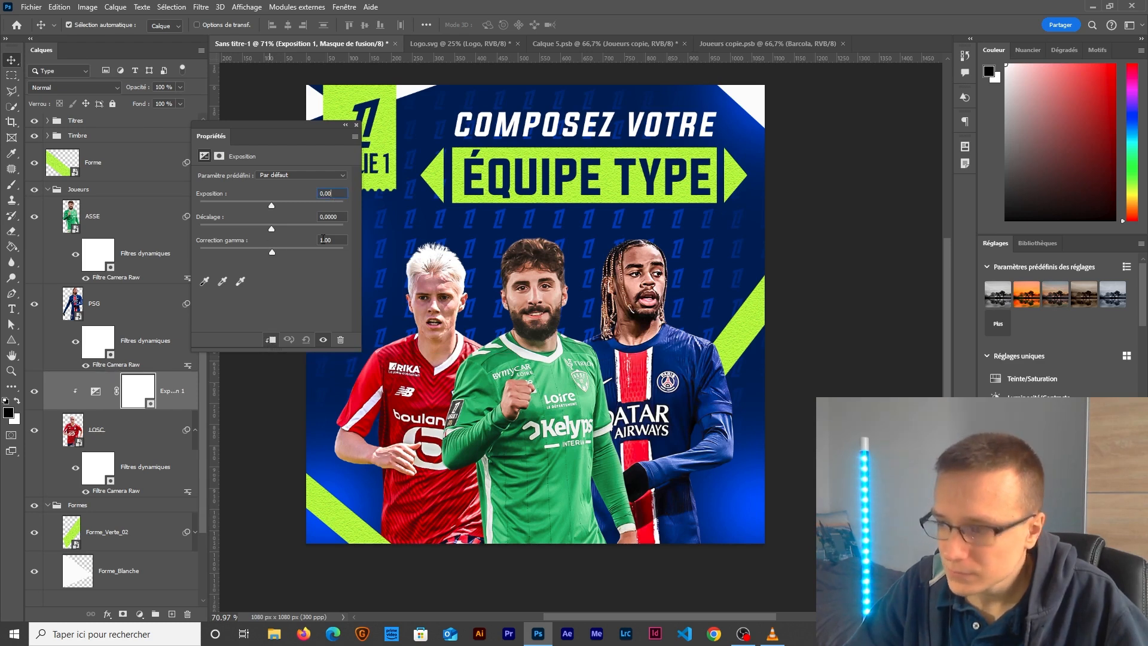
Step: Set the LOSC player's Exposition adjustment to +0,25 and toggle its visibility to compare the effect
key("BackSpace")
key("BackSpace")
type("25")
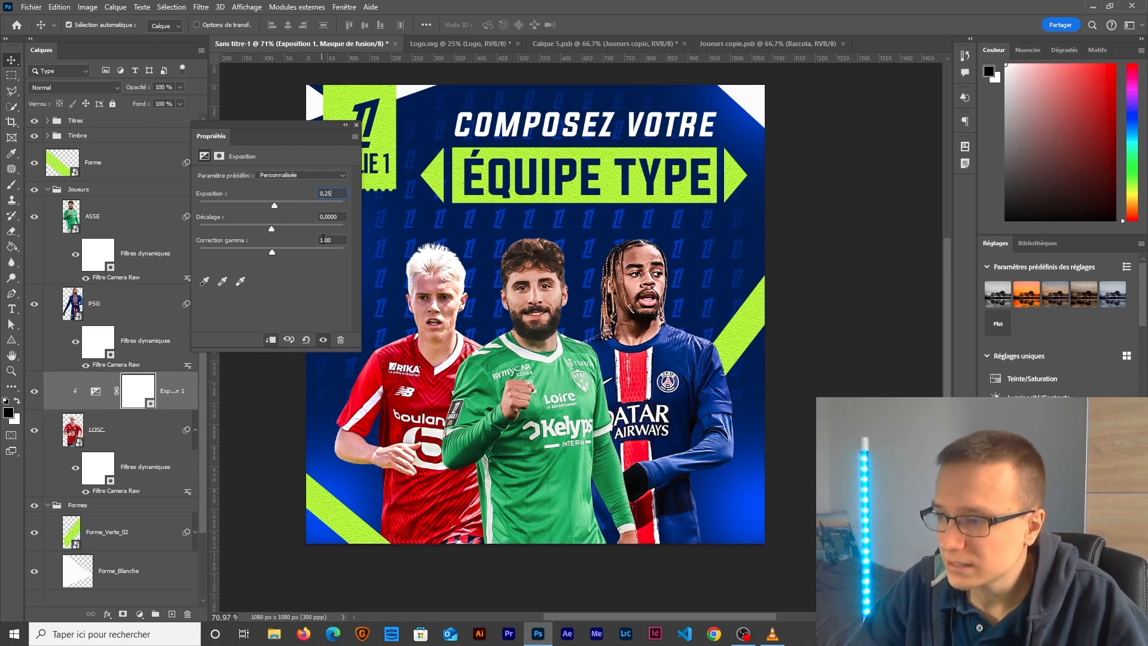
left_click(33, 393)
left_click(33, 393)
left_click(34, 393)
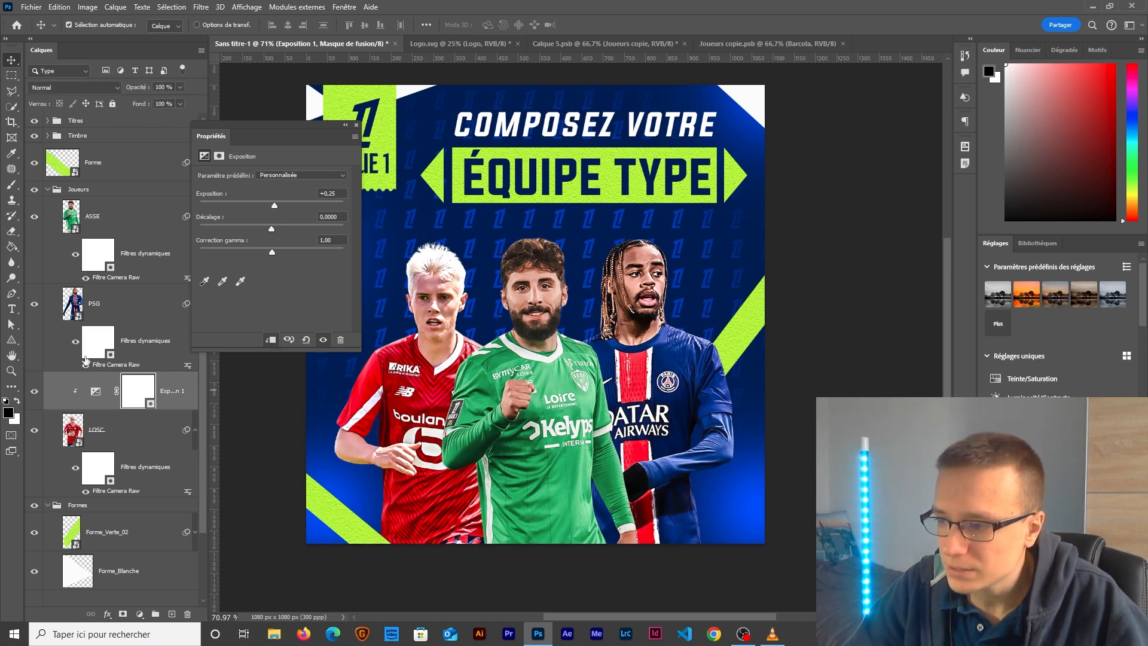
Step: Invert the mask of the LOSC player's Exposition adjustment to black and activate the Brush tool
left_click(132, 390)
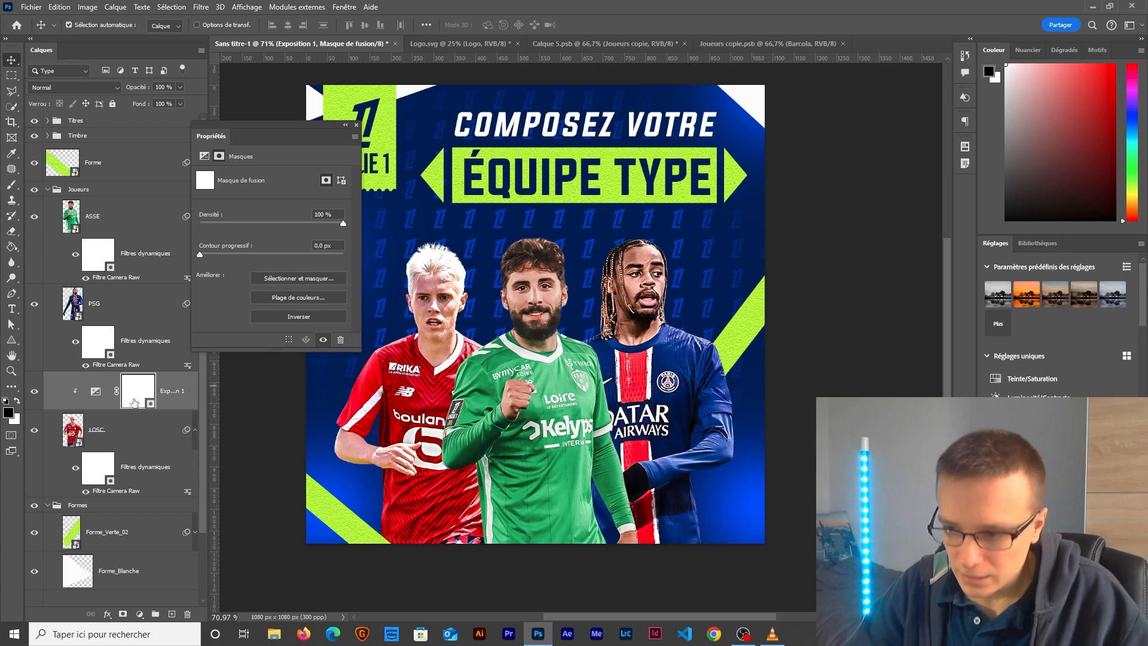
left_click(303, 323)
key("b")
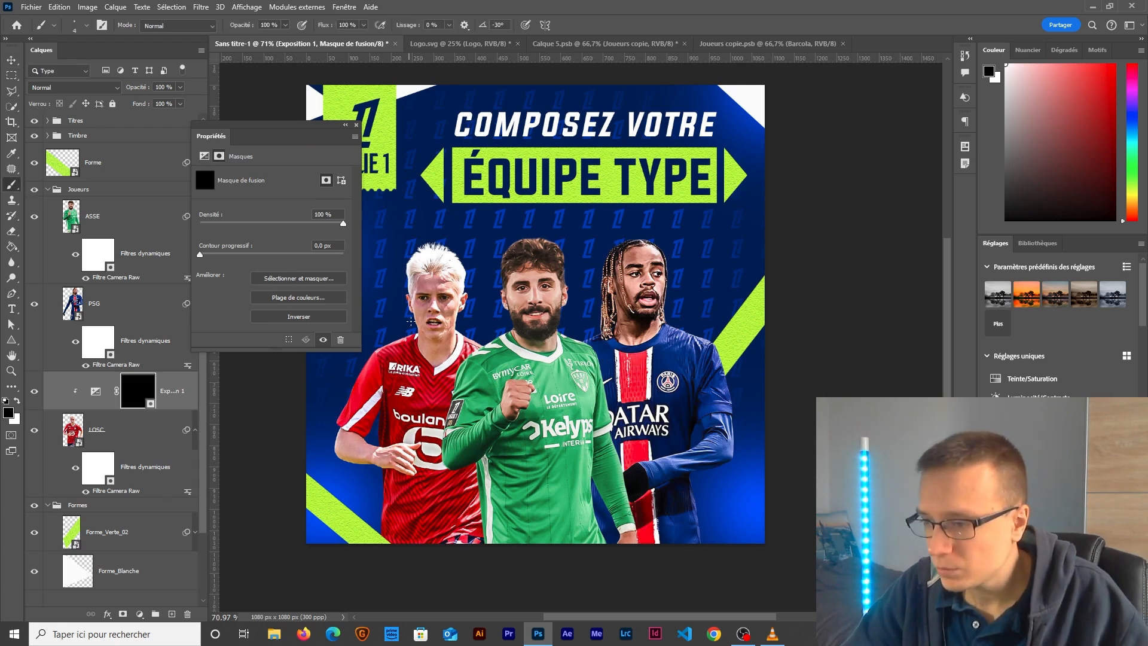
Step: Resize the soft brush to 153 px, paint white on the mask over the LOSC player's face, and compare the brightening
left_click_drag(411, 316, 448, 315)
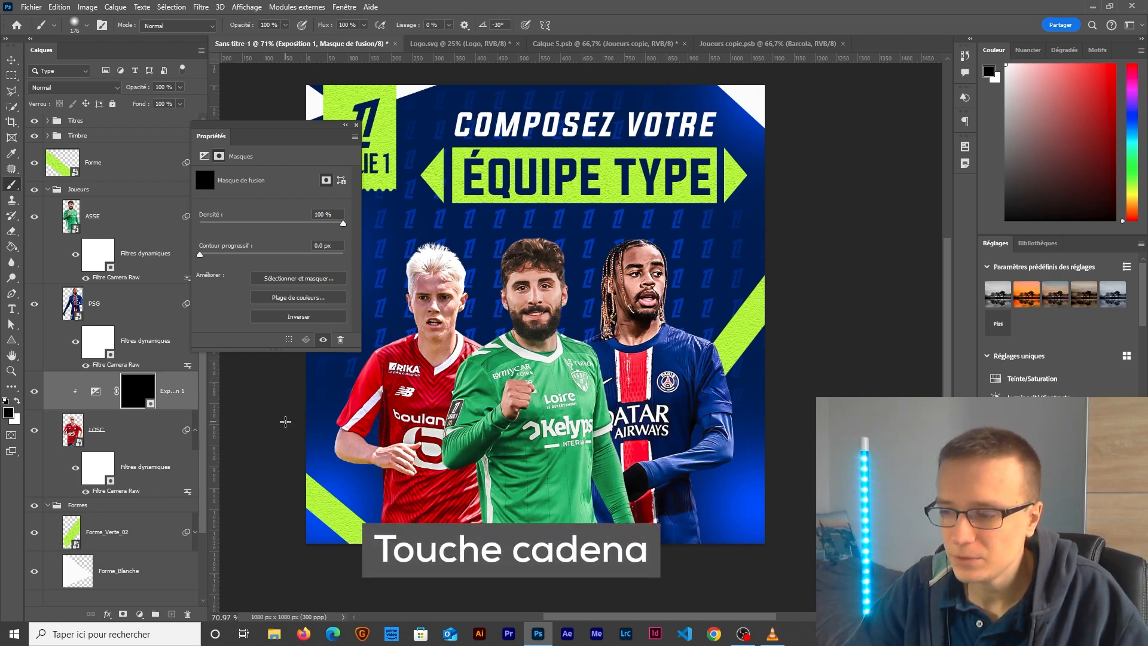
scroll(434, 306, "up", 2)
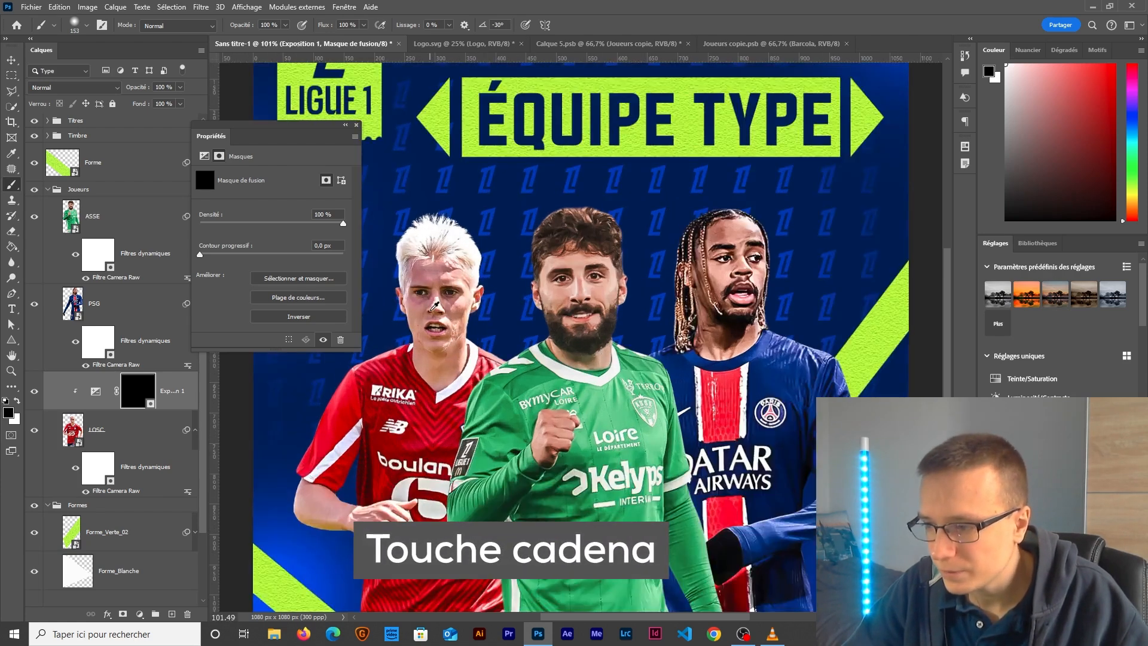
scroll(434, 306, "up", 2)
key("x")
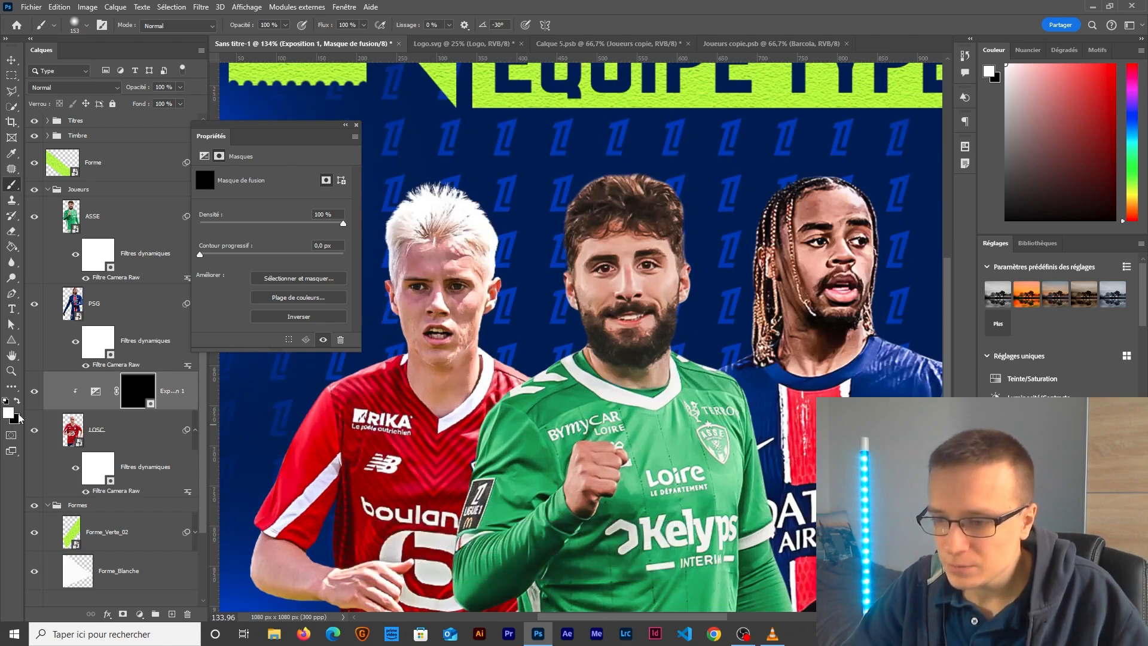
left_click(466, 312)
scroll(402, 399, "down", 1)
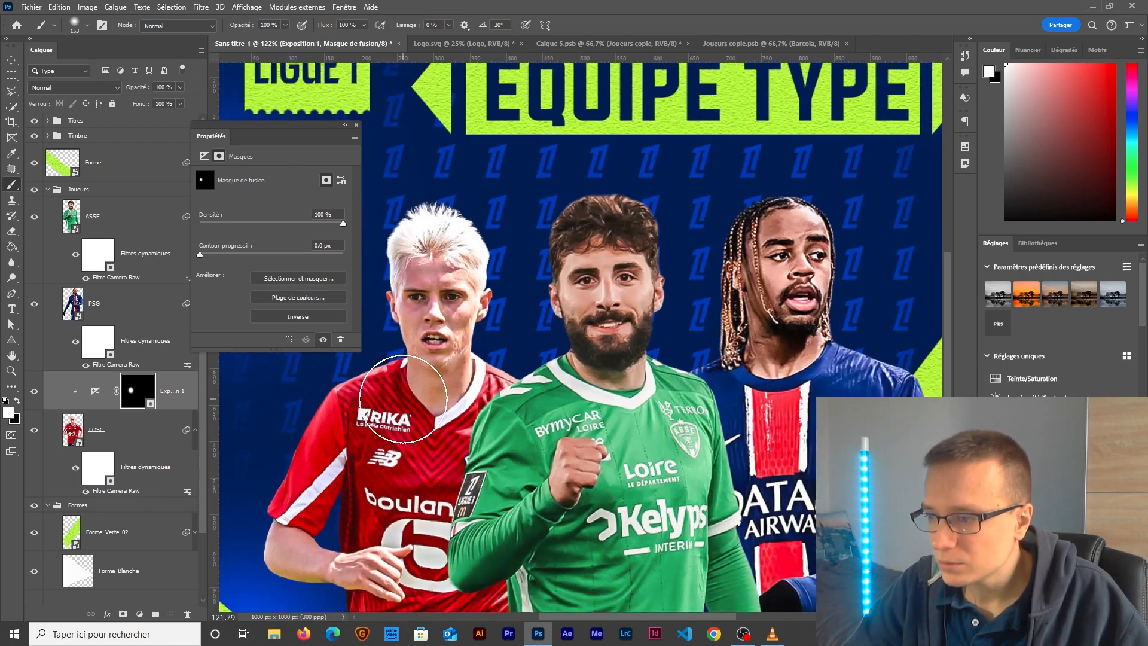
scroll(403, 399, "down", 1)
left_click(34, 391)
left_click(34, 391)
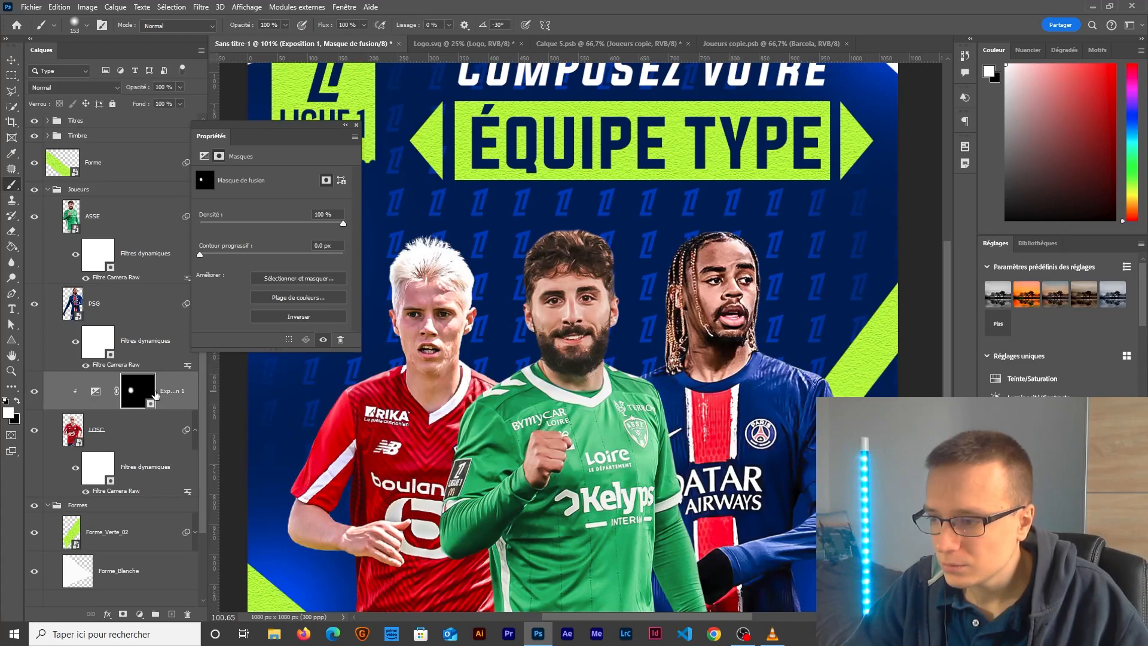
Step: Add an Exposition adjustment layer clipped to the PSG player's layer, set Exposition to +0,3, and select its mask
scroll(523, 413, "down", 2)
left_click(127, 304)
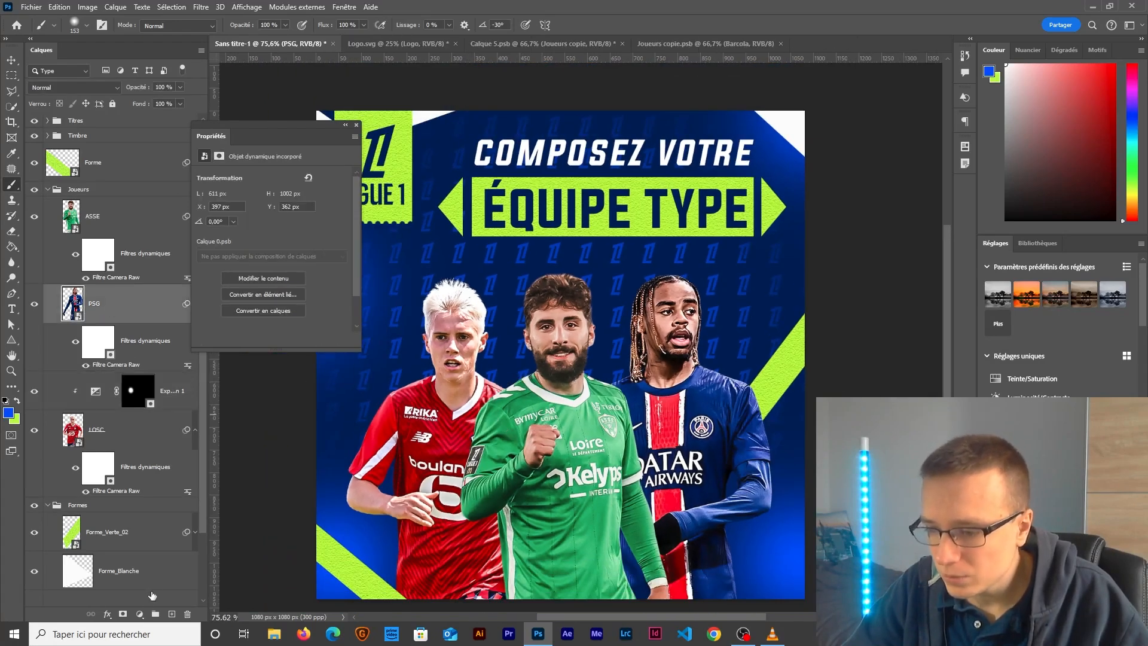
left_click(139, 614)
left_click(159, 472)
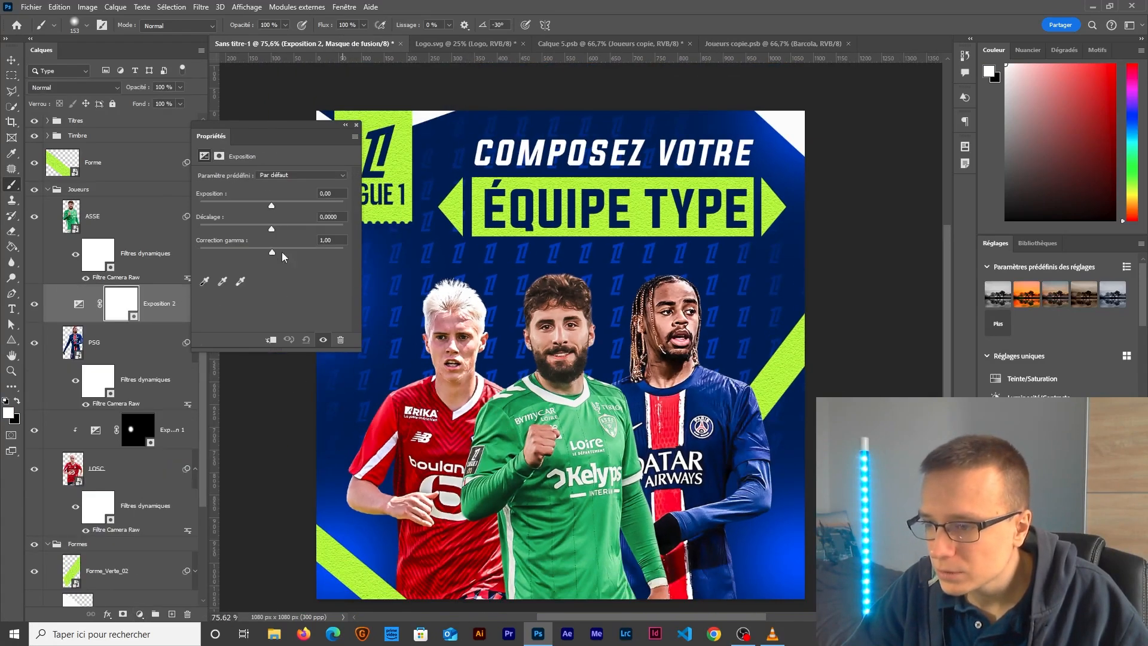
left_click(332, 192)
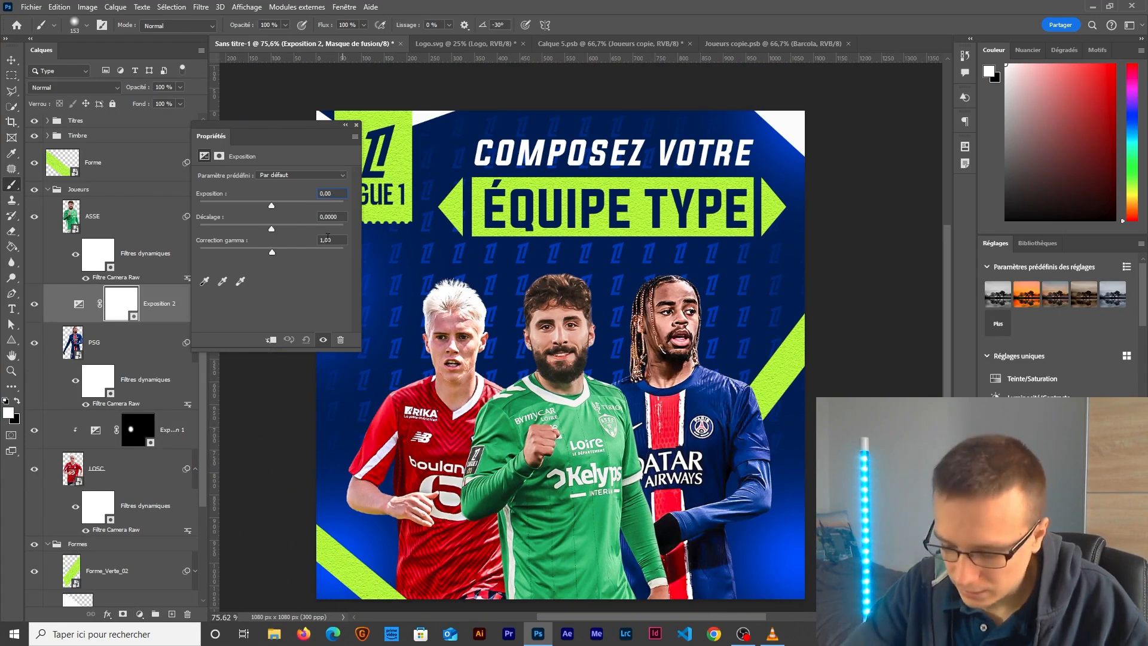
type("0,3")
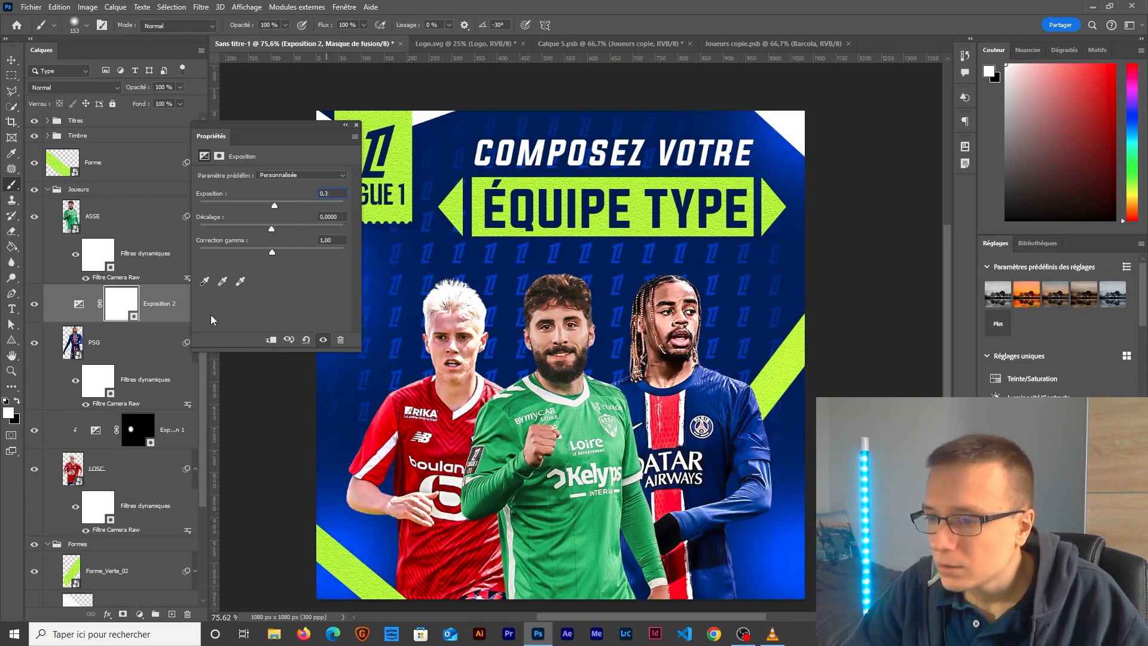
left_click(272, 340)
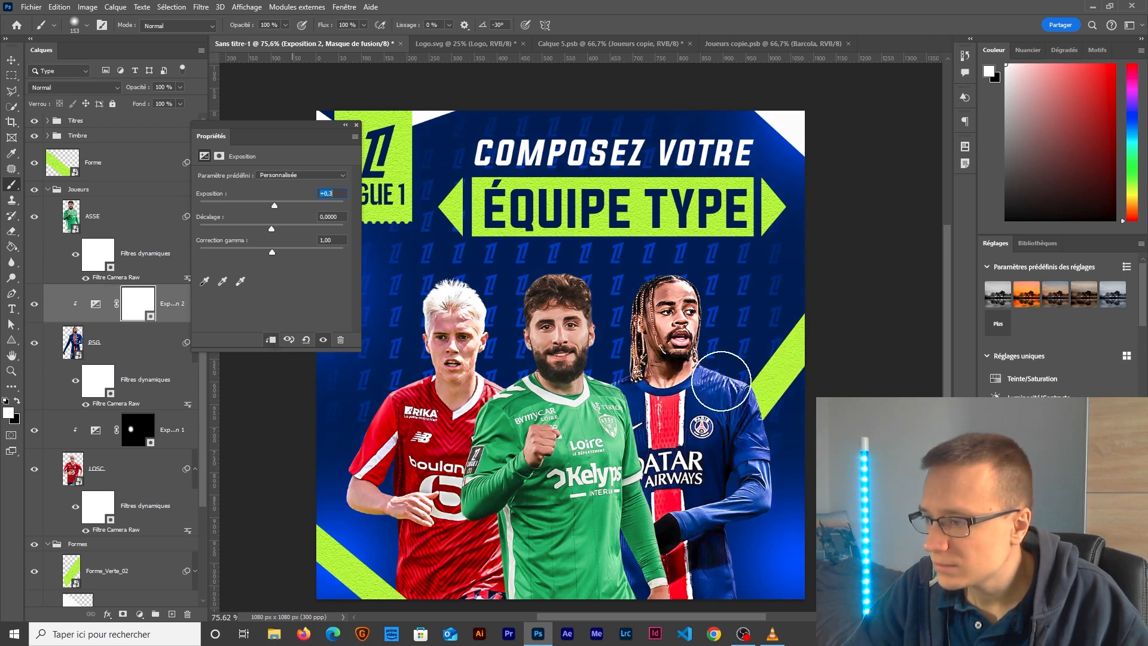
left_click(131, 305)
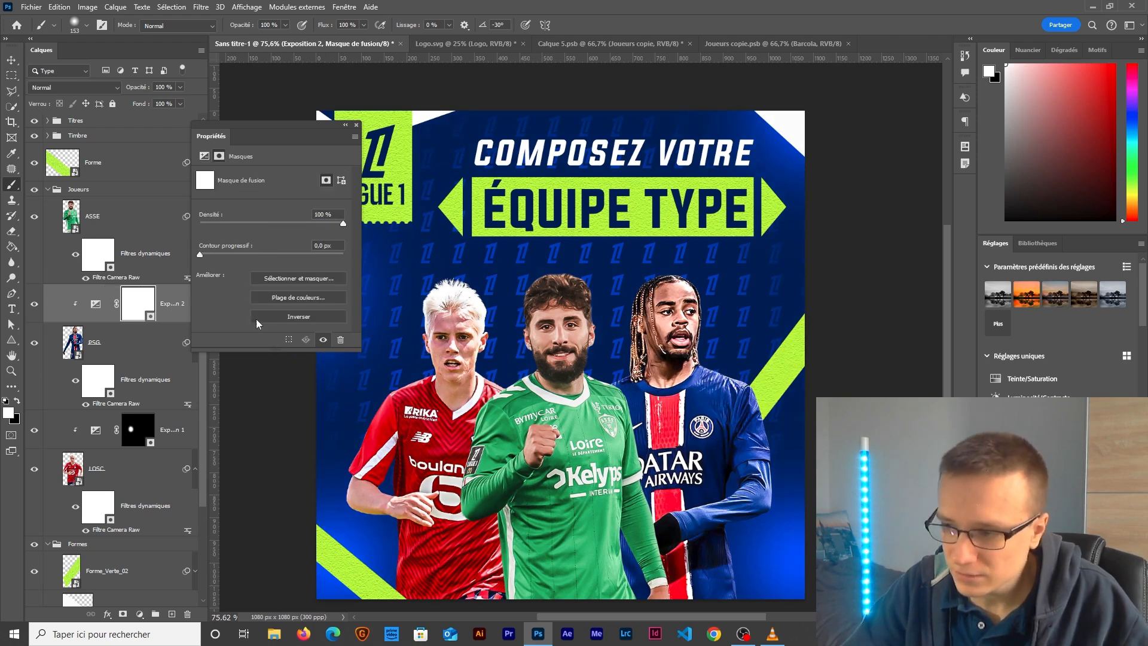
Step: Invert the mask of the PSG player's Exposition adjustment and paint his face white on it with a 196 px soft brush
left_click(288, 317)
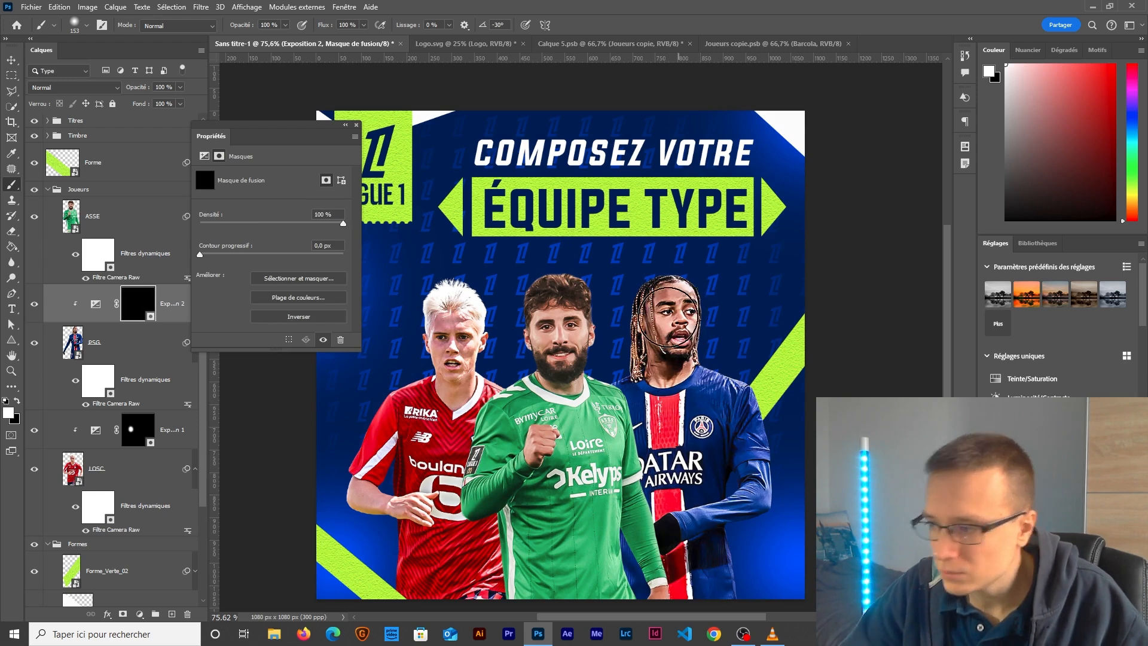
mouse_move(670, 344)
left_mouse_down()
mouse_move(692, 348)
mouse_move(681, 347)
left_mouse_up()
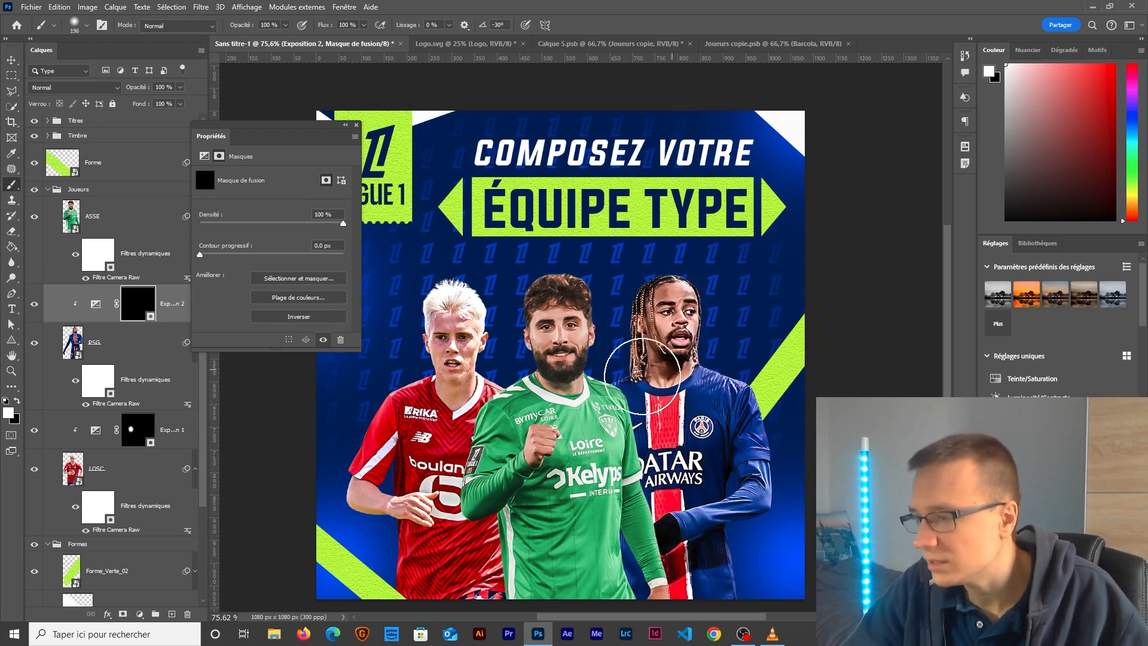
left_click(665, 330)
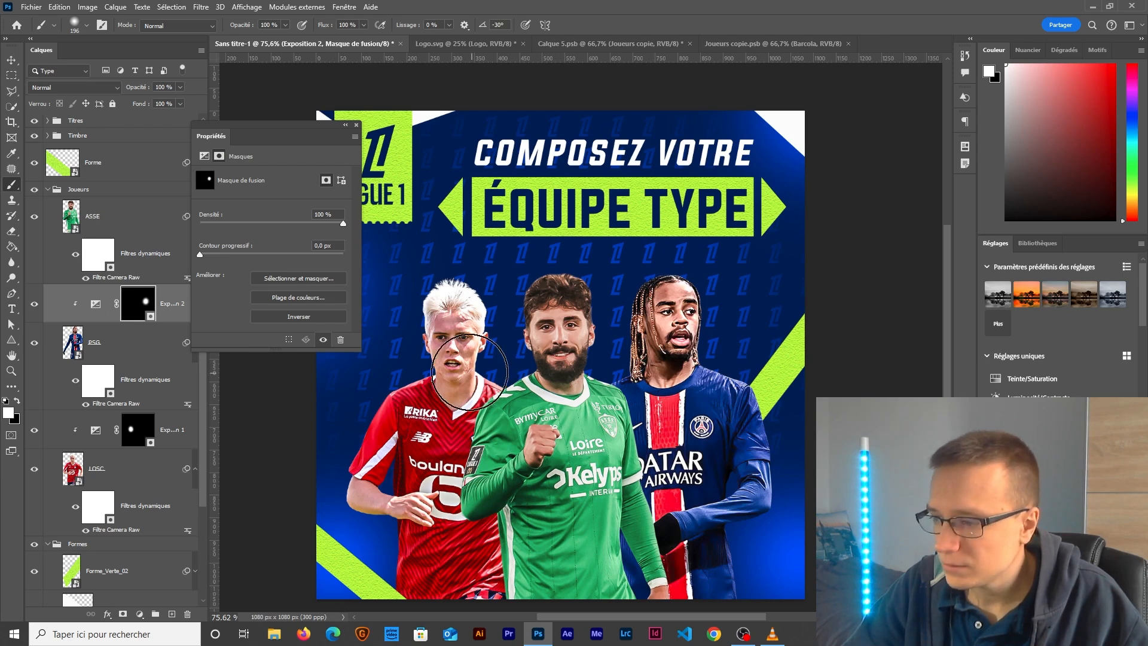
Step: Add an Exposition adjustment layer clipped to the ASSE player's layer, set Exposition to +0,3, and select its mask
left_click(91, 228)
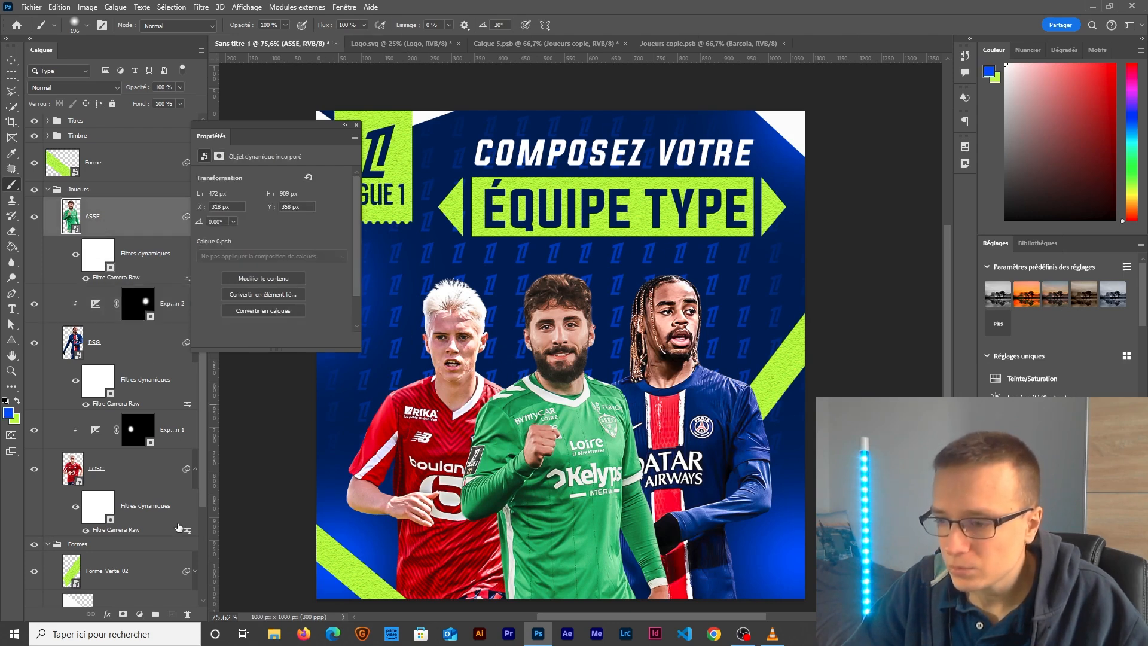
left_click(140, 614)
left_click(173, 472)
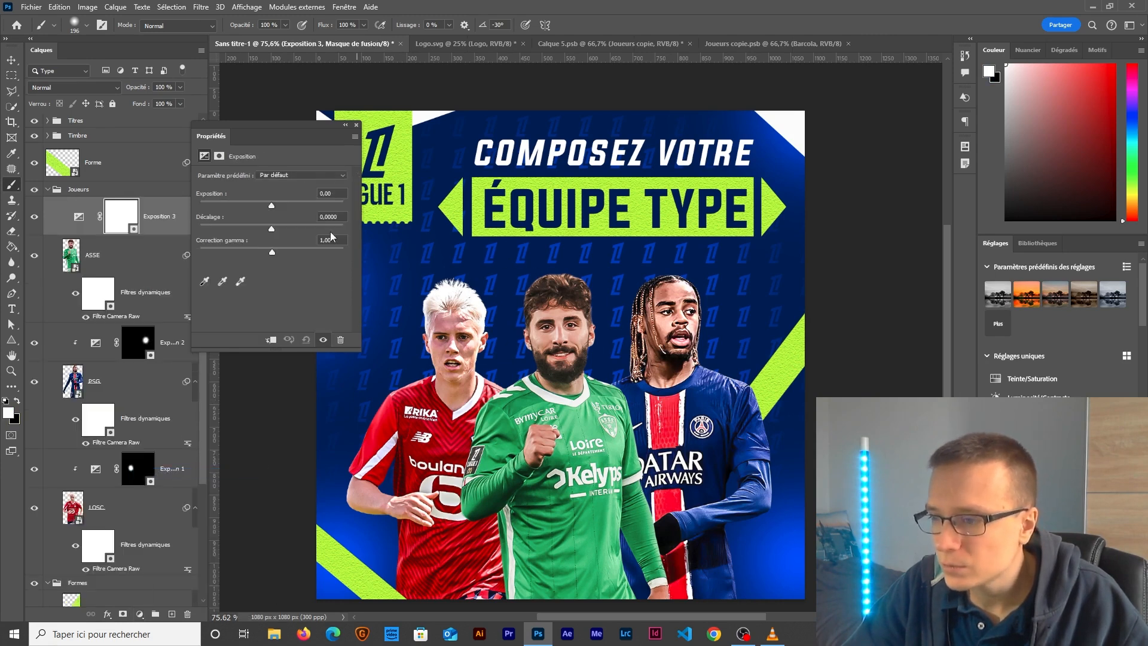
double_click(327, 193)
type("0,3")
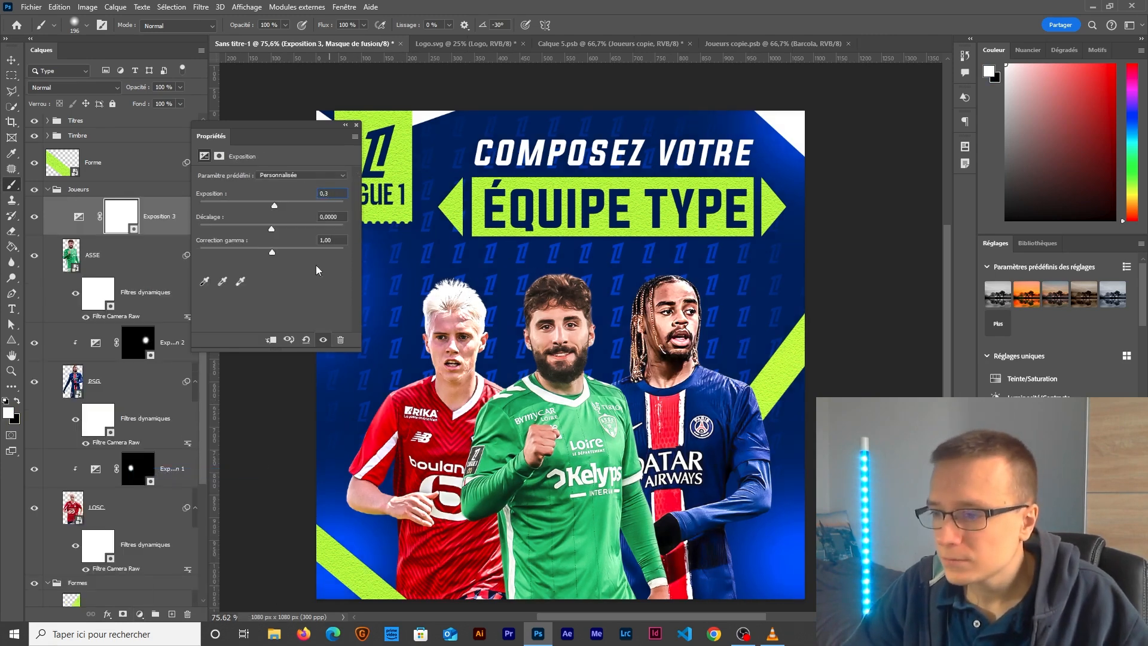
left_click(270, 341)
left_click(134, 218)
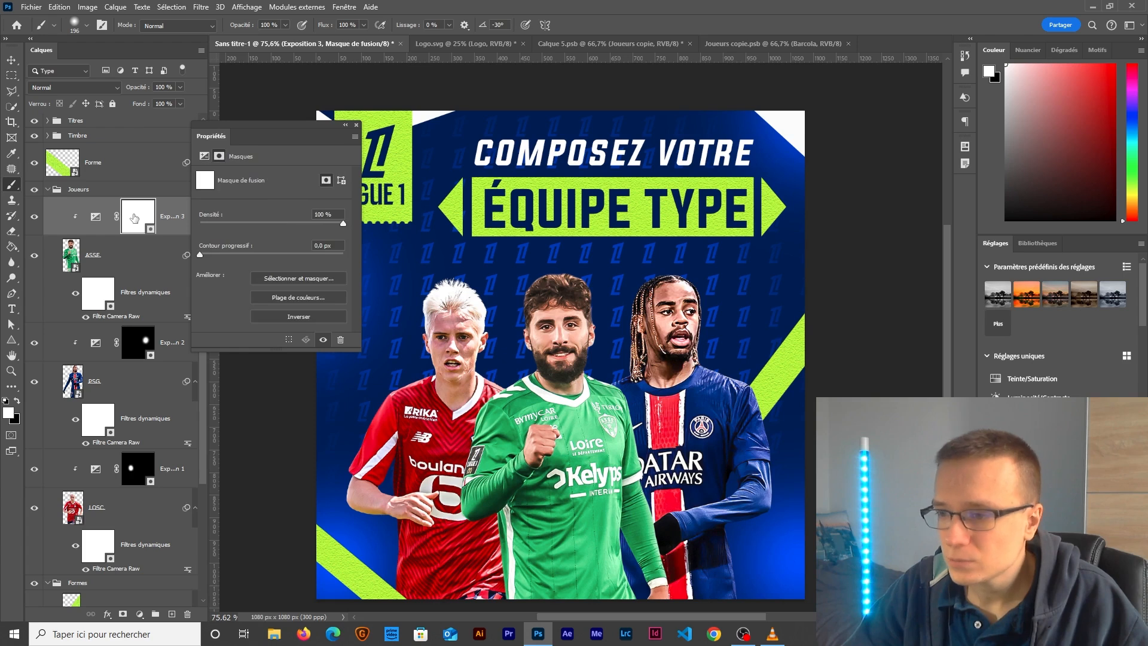
Step: Invert the ASSE player's Exposition mask, paint his face white with a 259 px soft brush, and check the whole poster
left_click(291, 317)
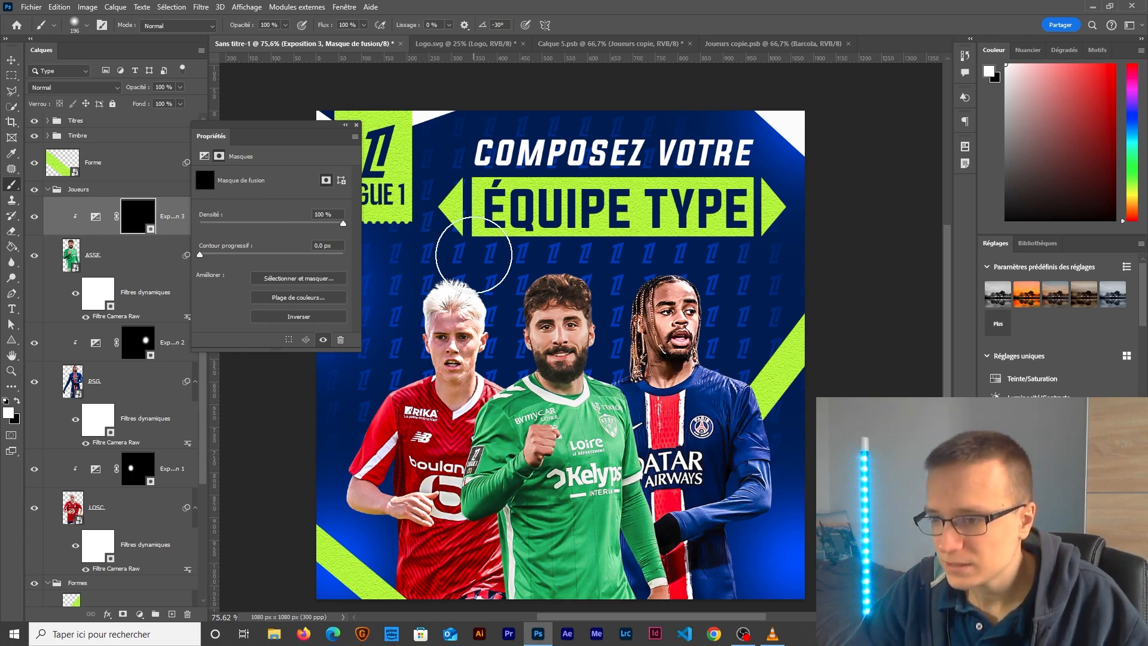
left_click_drag(497, 358, 520, 359)
left_click(559, 342)
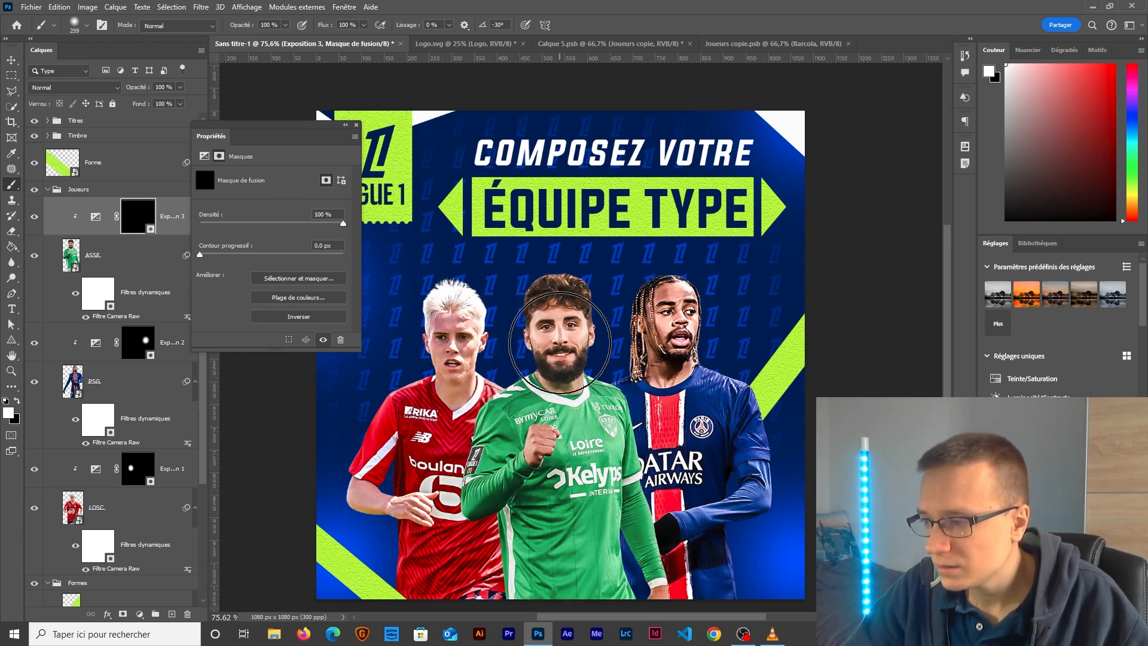
scroll(551, 436, "down", 3)
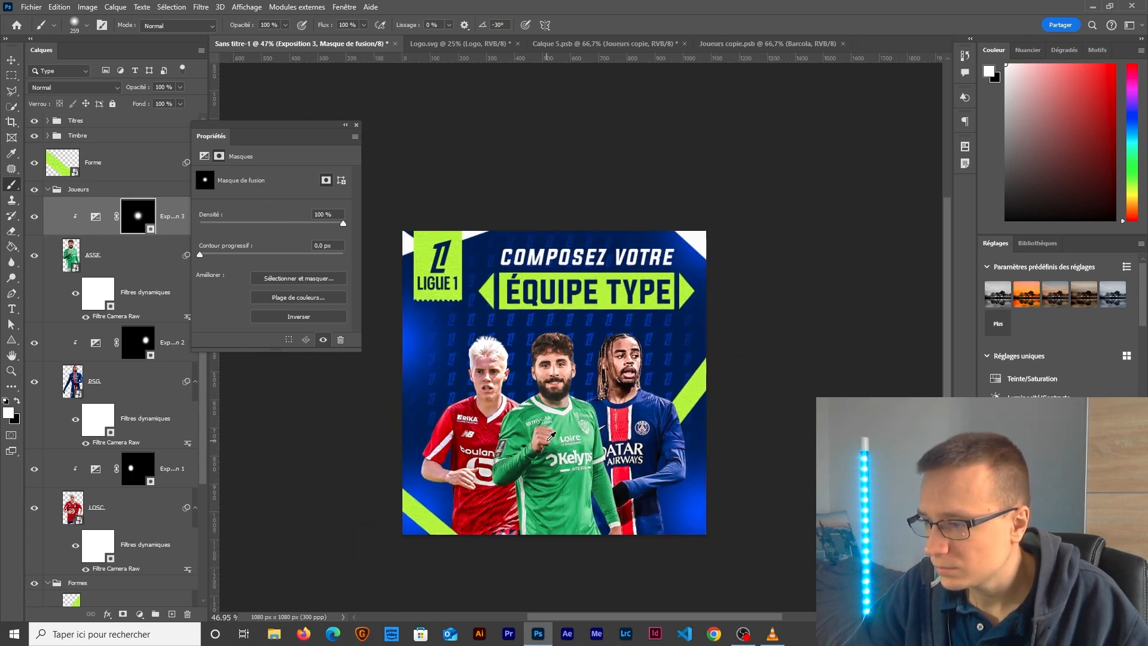
scroll(551, 437, "up", 2)
scroll(550, 437, "up", 1)
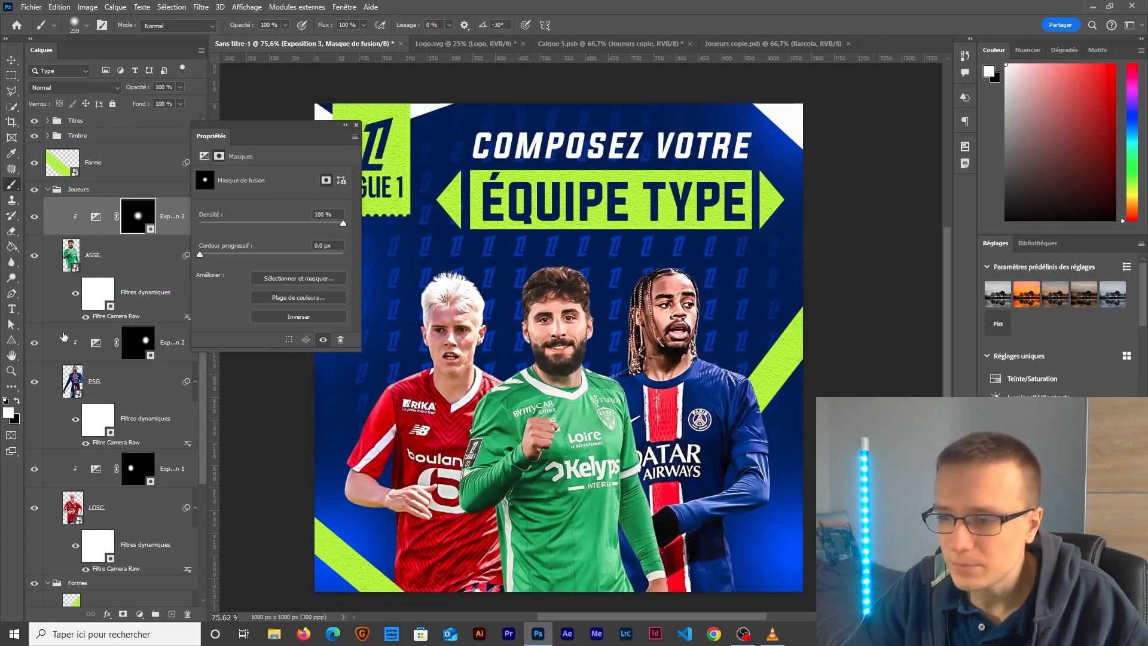
scroll(551, 412, "down", 1)
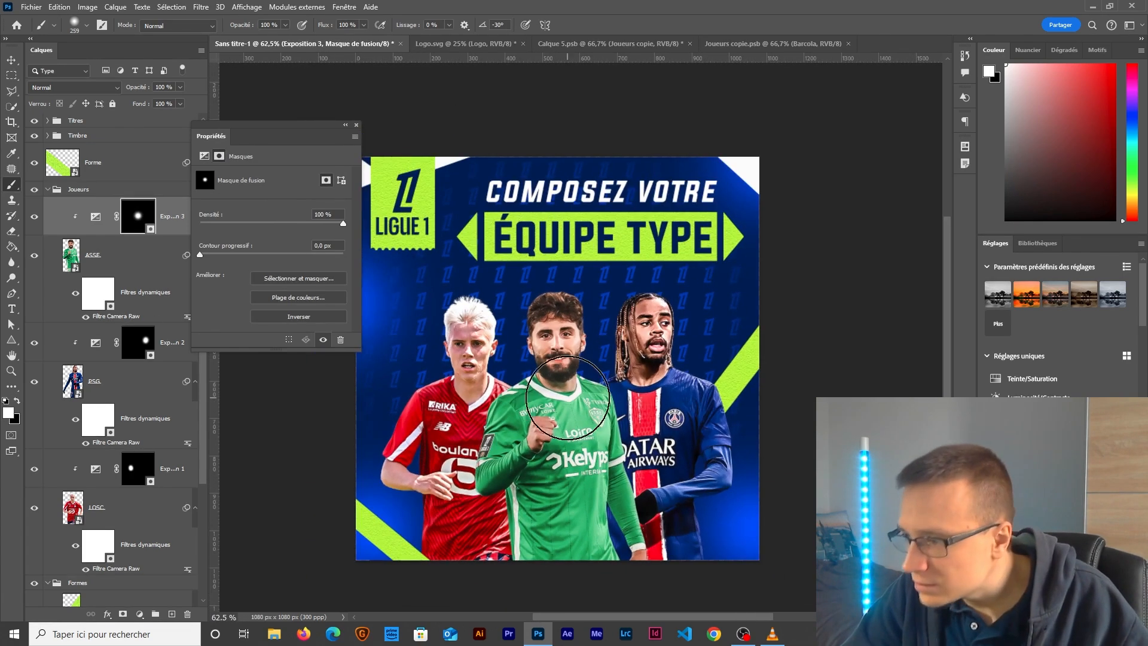
Step: Add a clipped Correction sélective above the LOSC player's Exposition and set its Rouges to Cyan -6, Magenta +24, Jaune -6
left_click(355, 124)
left_click(139, 614)
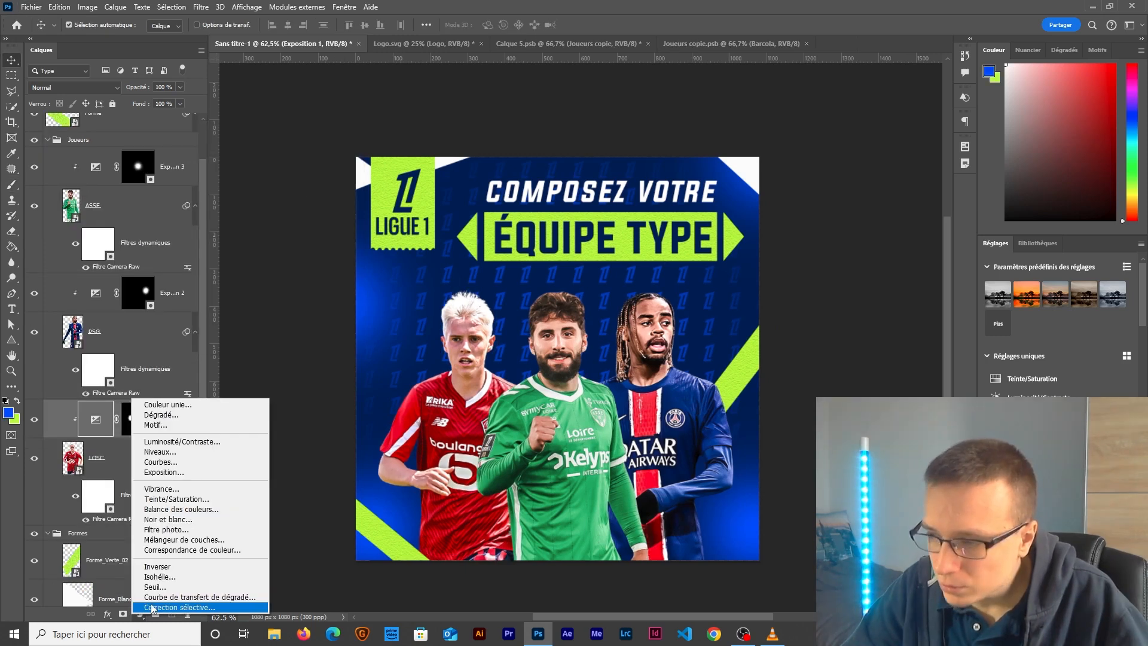
left_click(153, 607)
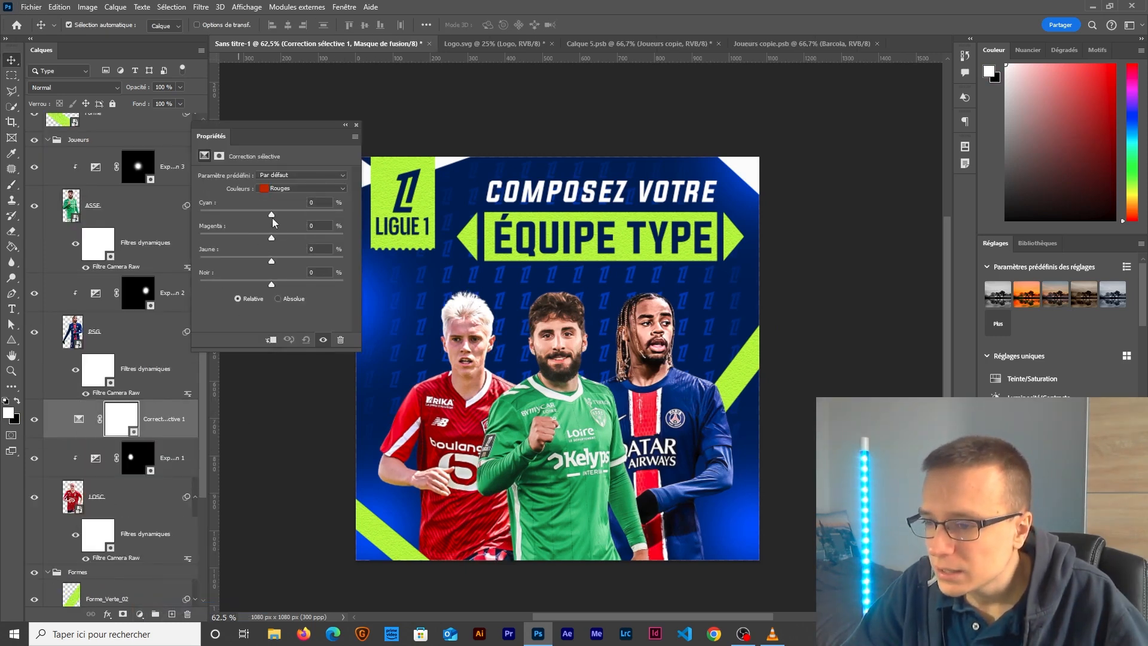
left_click(270, 339)
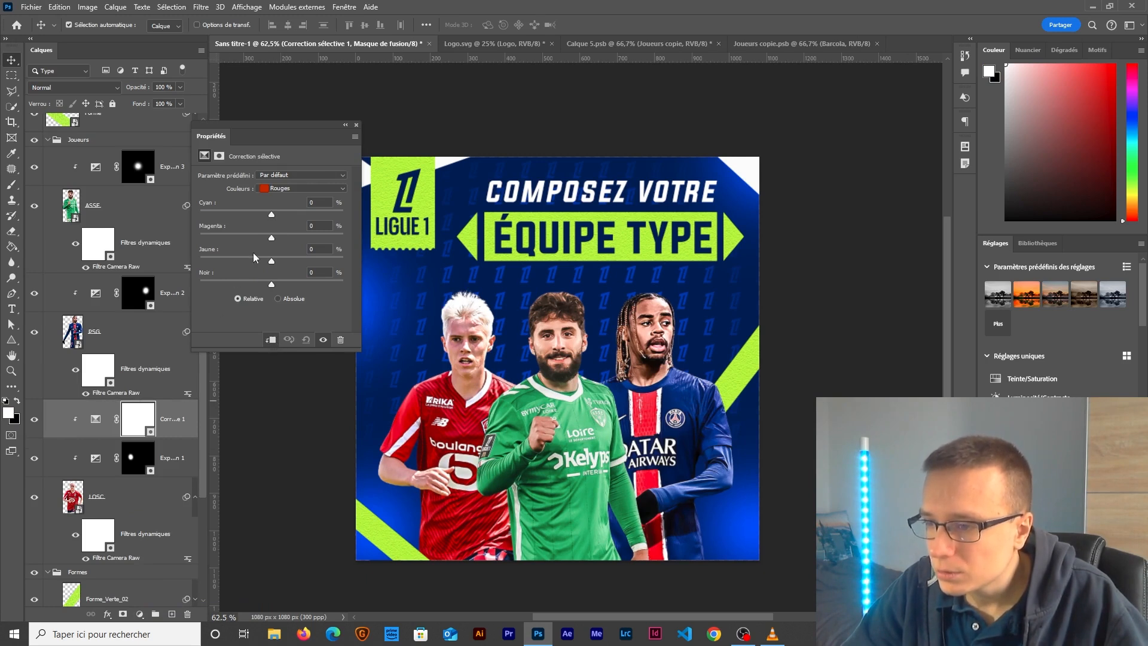
left_click_drag(272, 237, 261, 261)
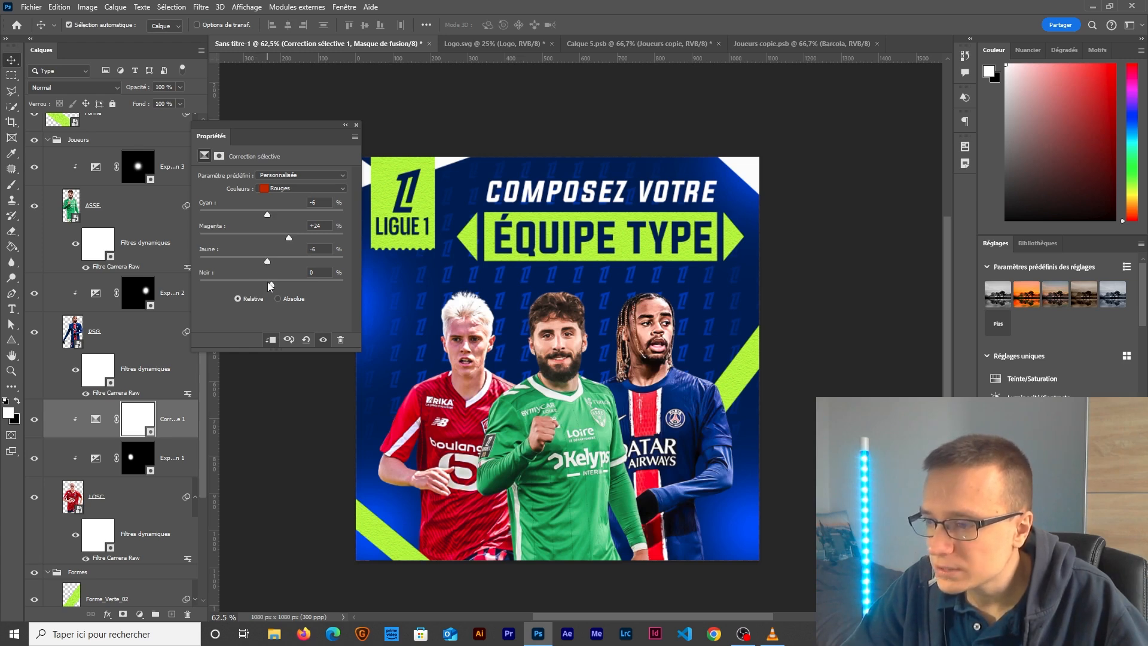
left_click_drag(271, 283, 272, 284)
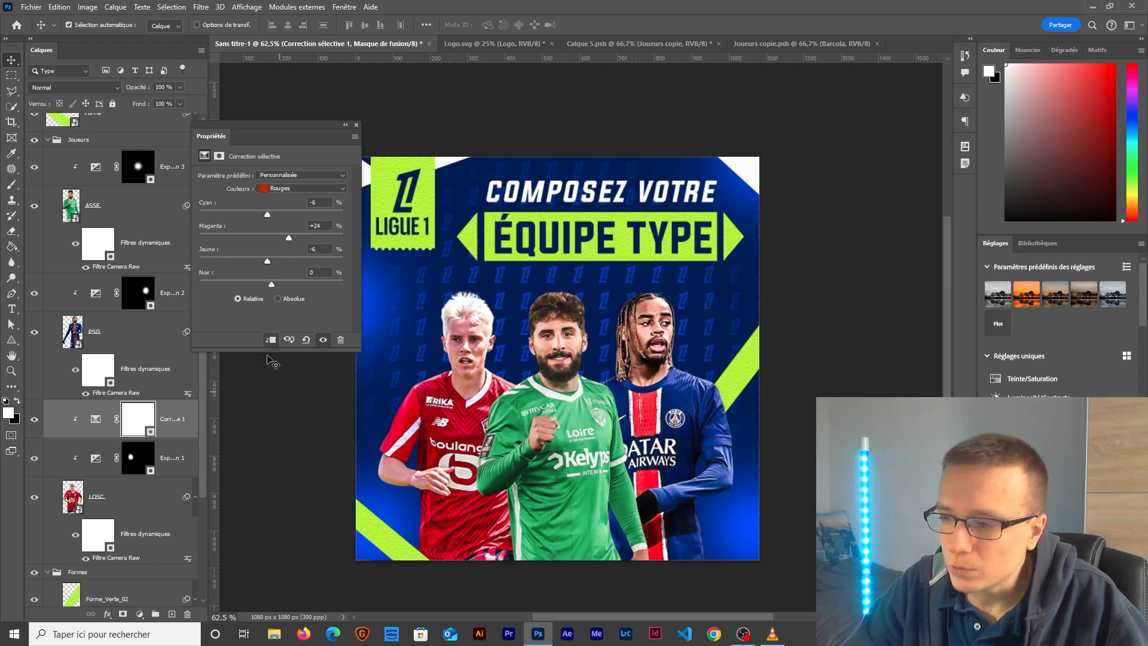
Step: Set the Jaunes of the LOSC player's Correction sélective to Cyan +16, Magenta +11, Jaune -7 and Noir +2
left_click(263, 189)
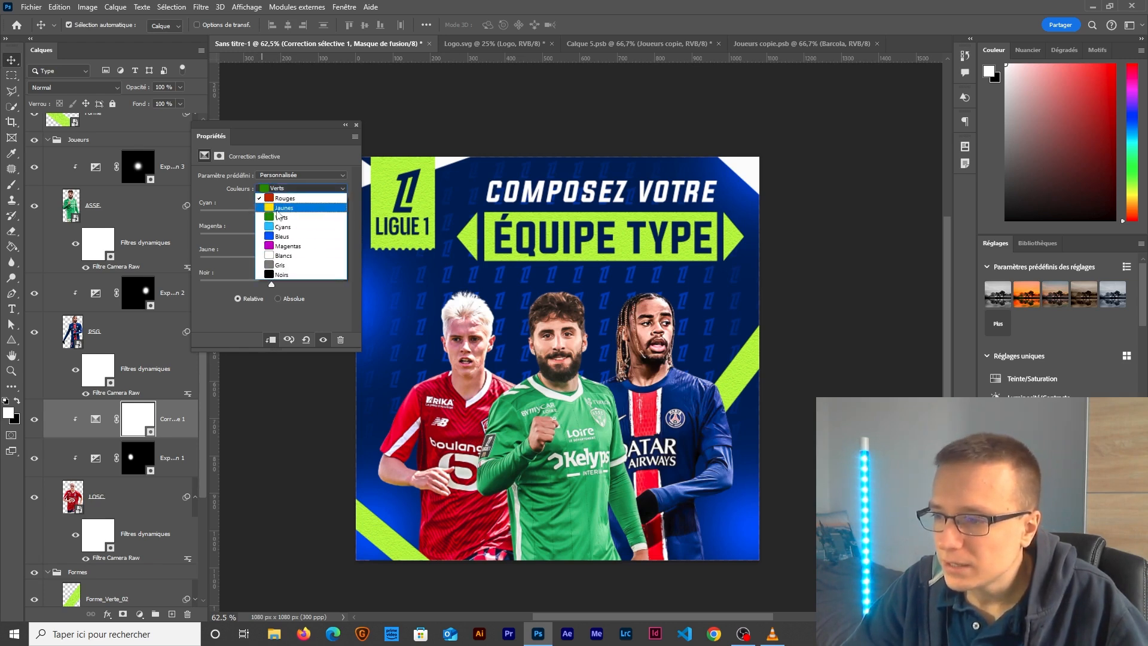
left_click(273, 209)
left_click_drag(273, 214, 273, 285)
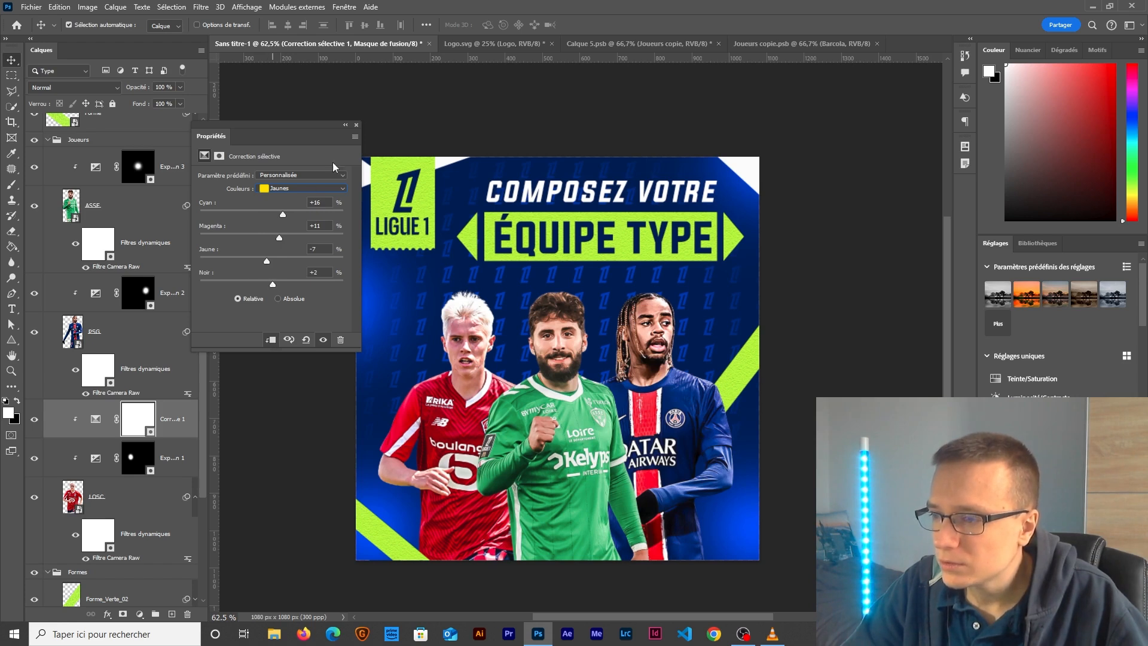
left_click(356, 125)
Step: Add a Correction sélective clipped to the PSG player's layer and set its Bleus to Cyan +10, Magenta +6, Jaune +2, Noir +3
left_click(119, 332)
left_click(139, 614)
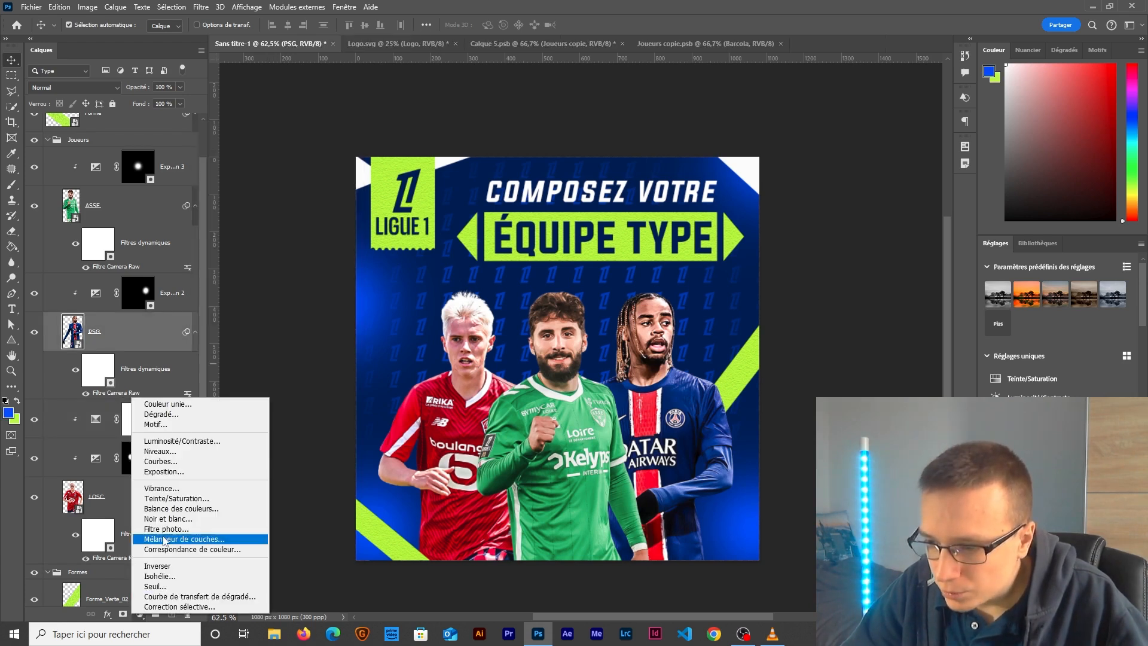
left_click(158, 607)
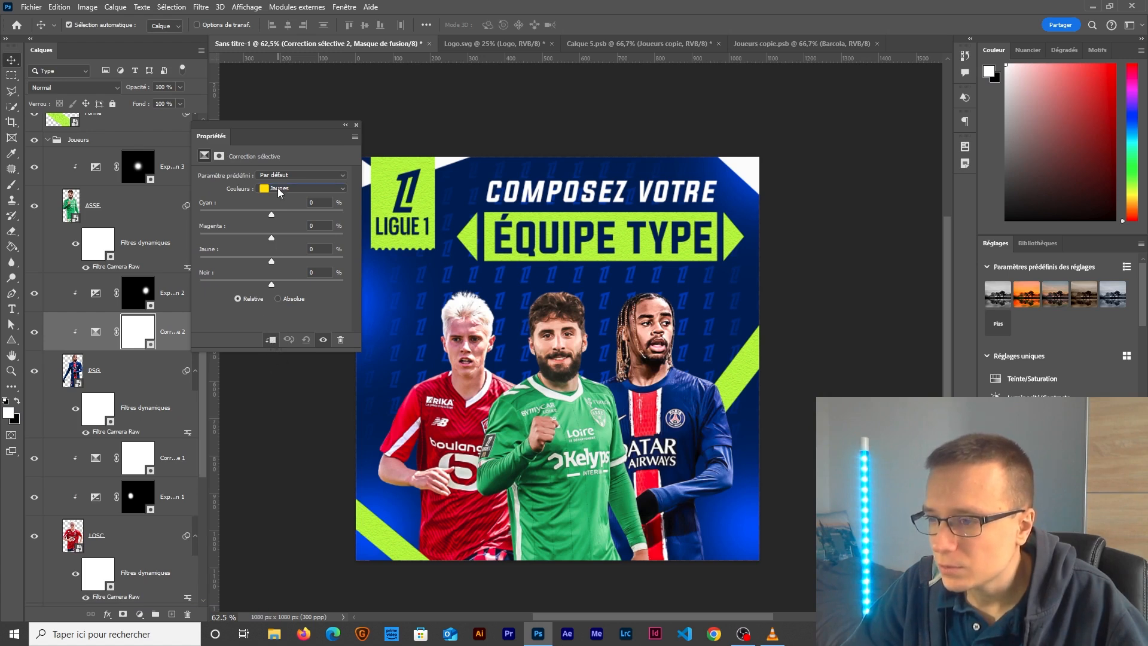
left_click(278, 190)
left_click(283, 228)
left_click(284, 190)
left_click(286, 238)
left_click_drag(272, 216, 261, 239)
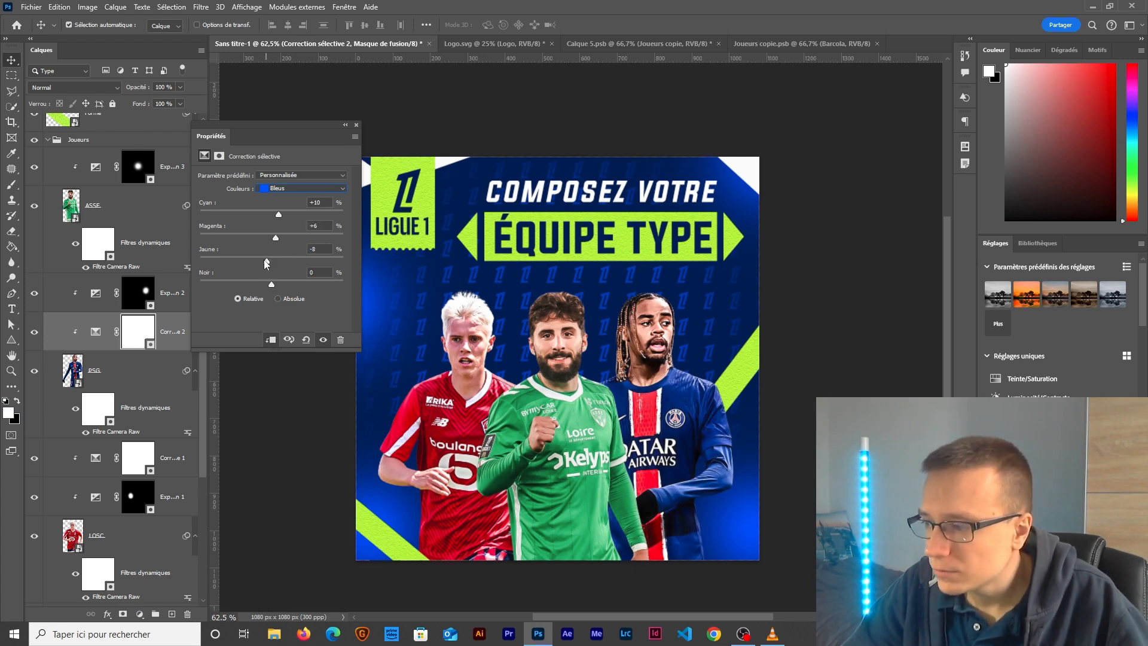
left_click_drag(270, 286, 265, 286)
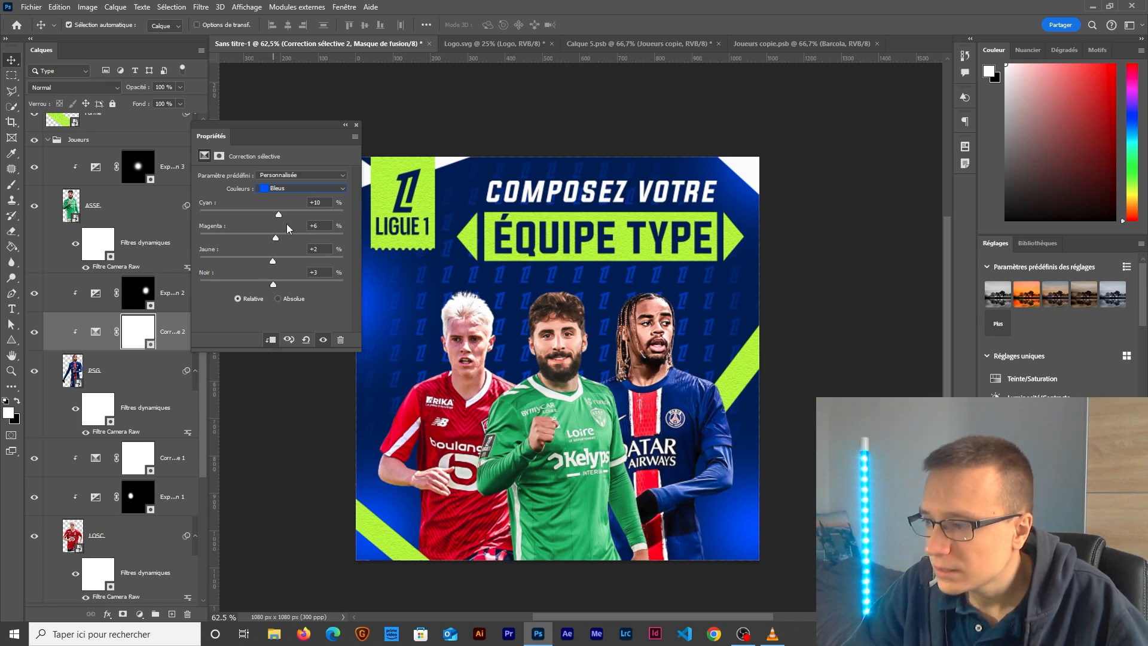
Step: Set the Rouges of the PSG player's Correction sélective to Cyan +5, Jaune -8 and Noir +9
left_click(283, 189)
left_click(275, 191)
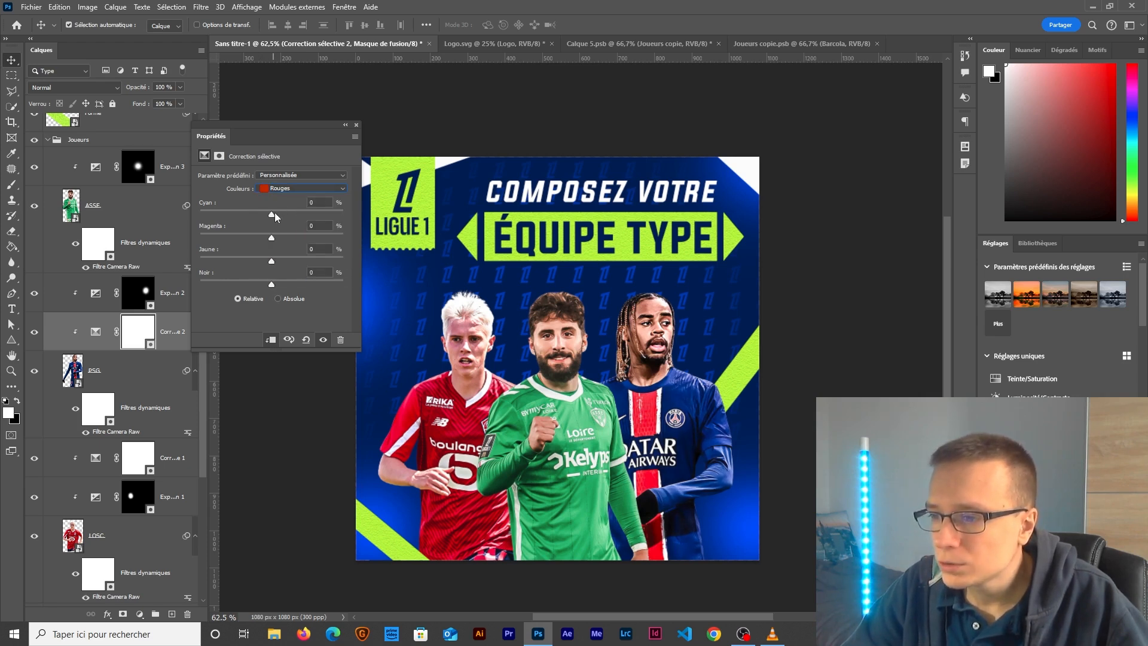
left_click_drag(274, 214, 269, 238)
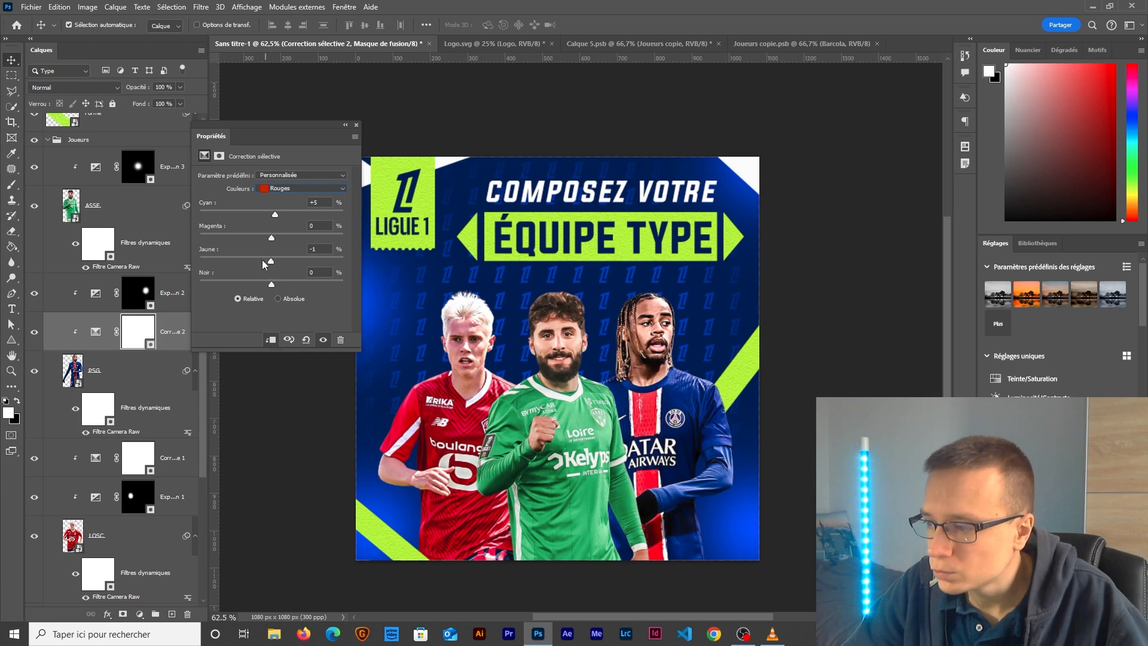
left_click_drag(272, 286, 278, 285)
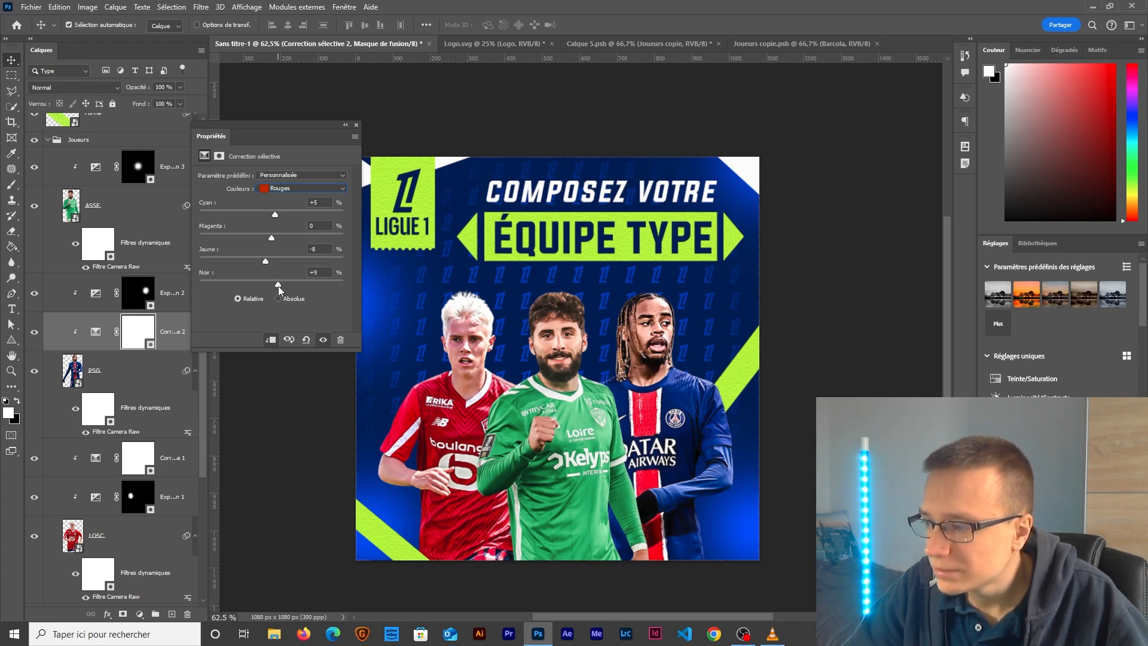
Step: Set the Jaunes of the PSG player's Correction sélective to Cyan +7, Magenta -18, Jaune +17 and Noir +18
left_click(273, 188)
left_click(263, 213)
left_click_drag(276, 214, 276, 214)
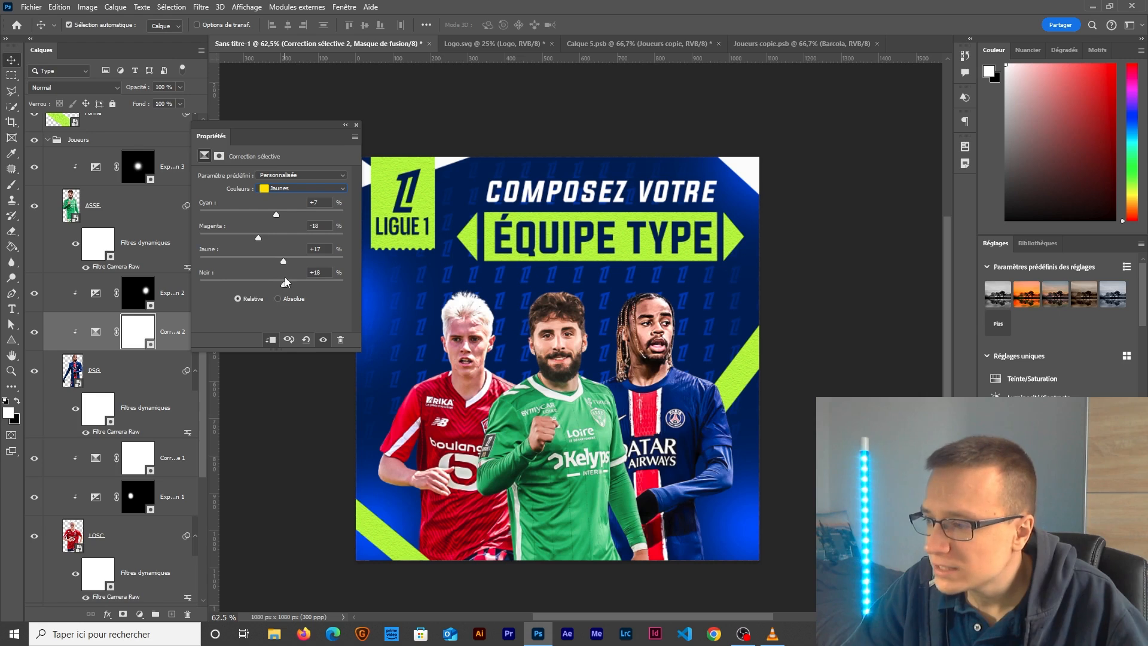
Step: Add a Correction sélective clipped to the ASSE player's layer and set its Verts to Cyan +9, Magenta +9, Jaune -16, Noir +21
left_click(119, 205)
left_click(140, 616)
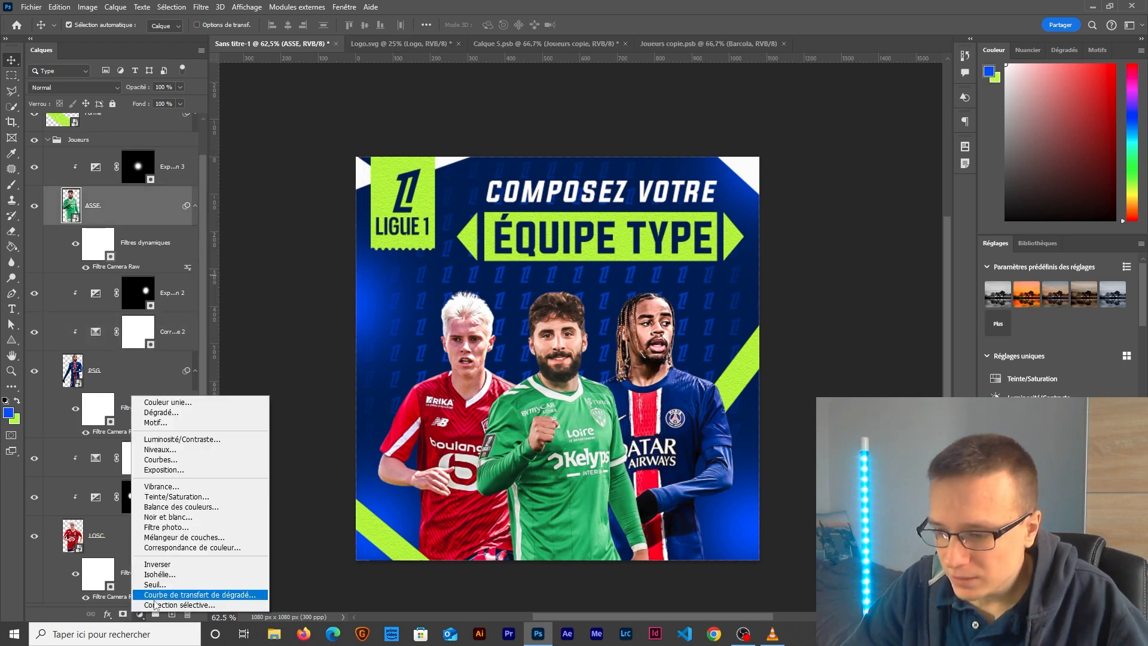
left_click(154, 605)
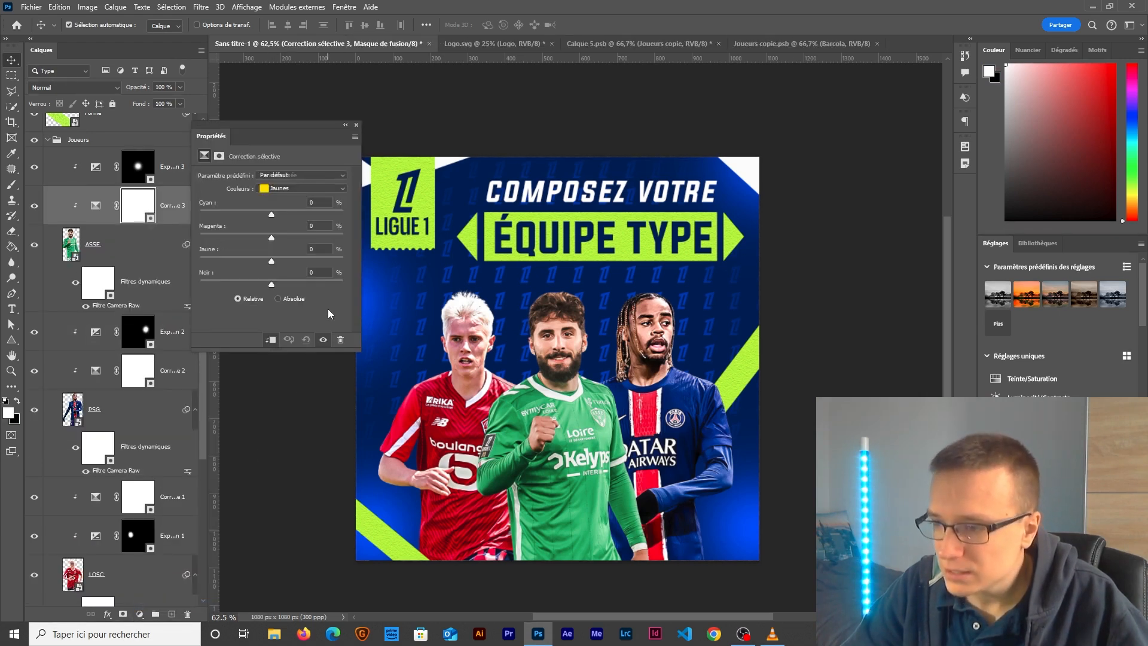
left_click(287, 188)
left_click(280, 217)
left_click_drag(271, 215, 265, 265)
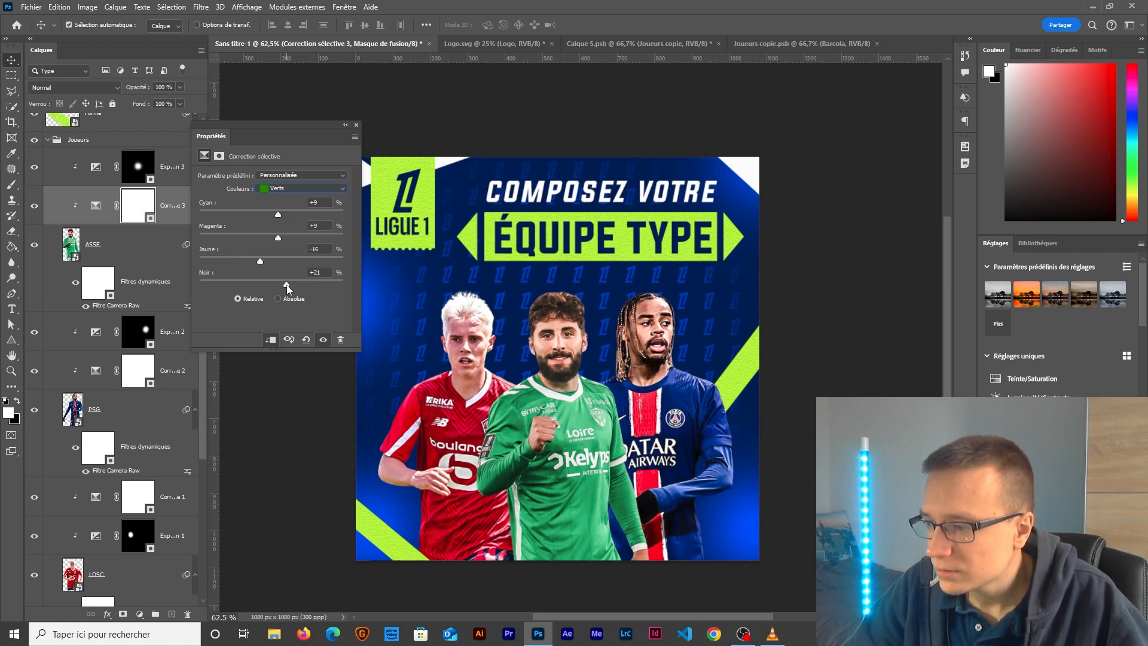
Step: Fine-tune the Jaunes of the ASSE player's Correction sélective, setting Cyan to +1 and adjusting the Jaune and Noir amounts
left_click(302, 188)
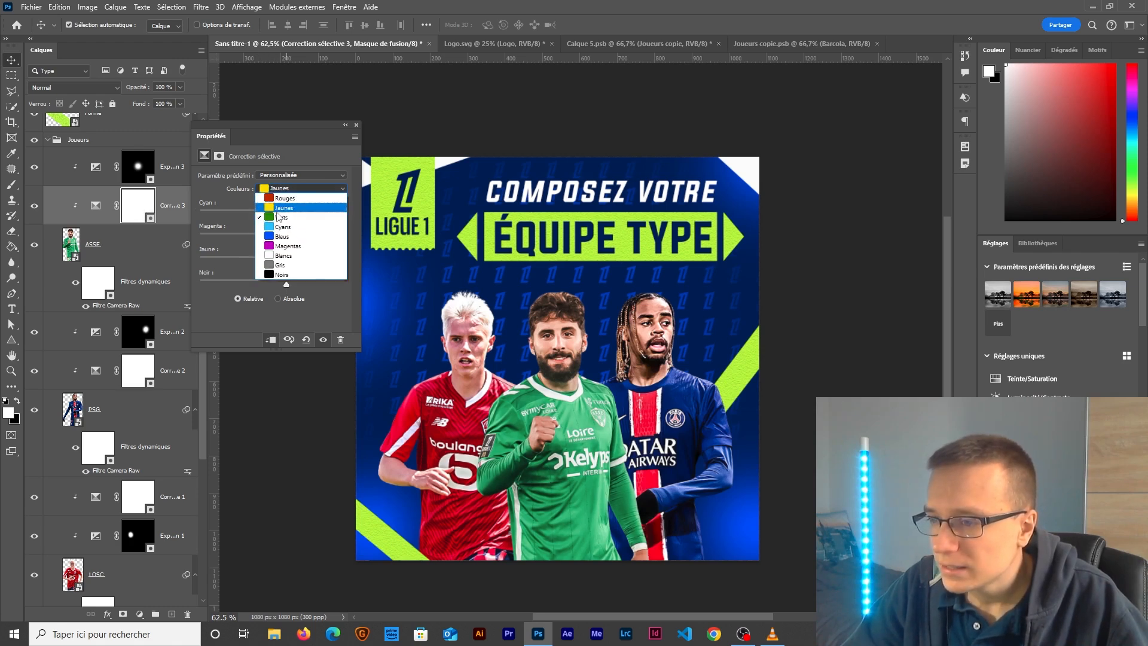
left_click(273, 207)
left_click_drag(271, 214, 261, 216)
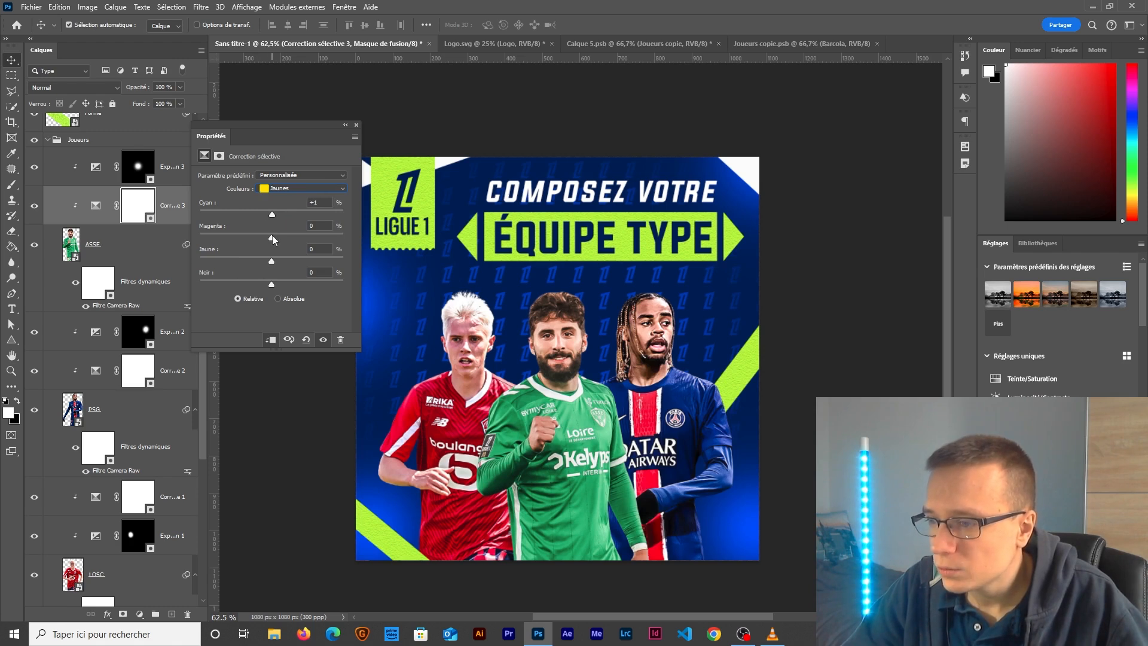
left_click_drag(267, 262, 281, 286)
Step: Adjust the Cyan and Magenta amounts of another colour range in the ASSE player's Correction sélective and close its properties
left_click(277, 190)
left_click(276, 181)
left_click_drag(272, 214, 265, 239)
left_click(356, 125)
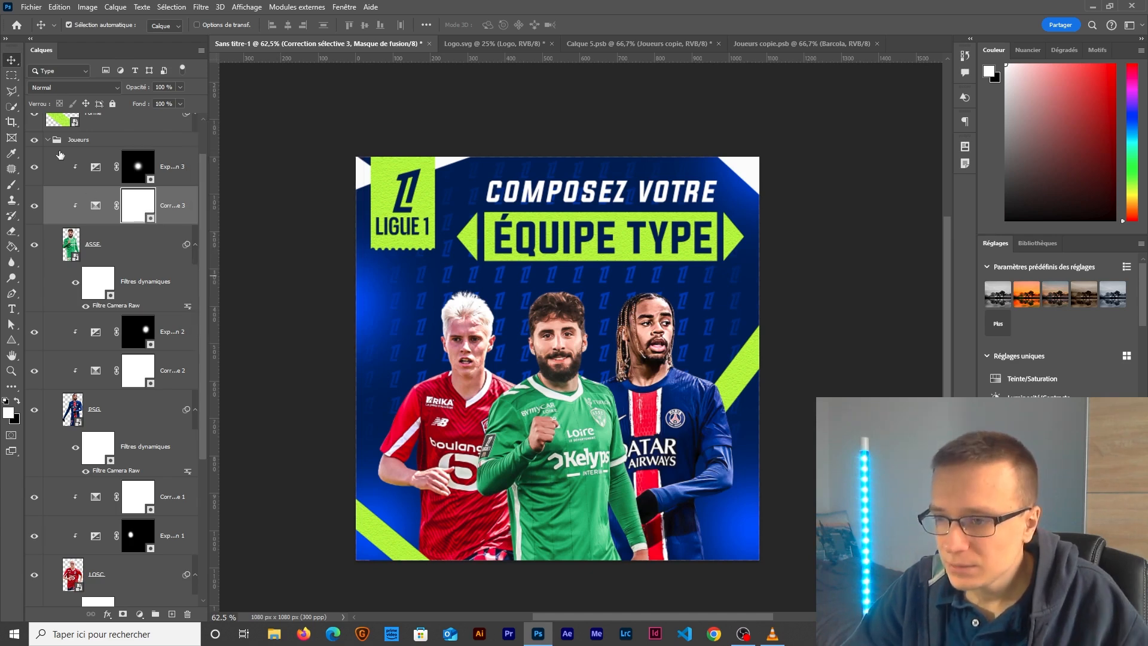
Step: Duplicate the Joueurs group and keep the original as a hidden group named Backup
left_click(49, 140)
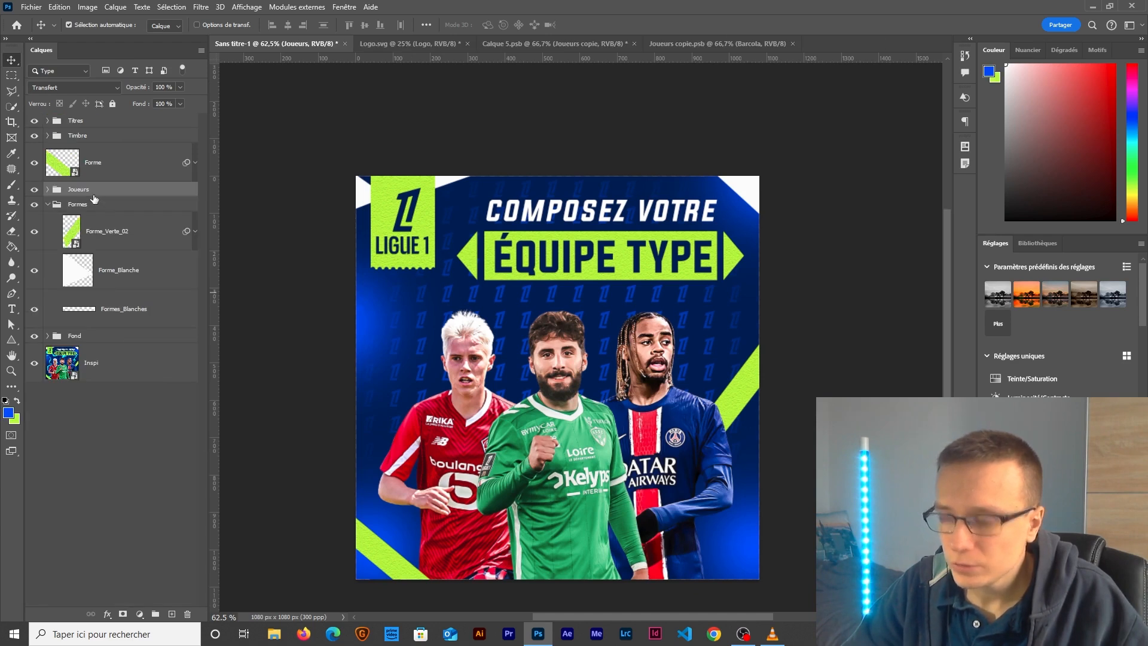
key("ctrl+j")
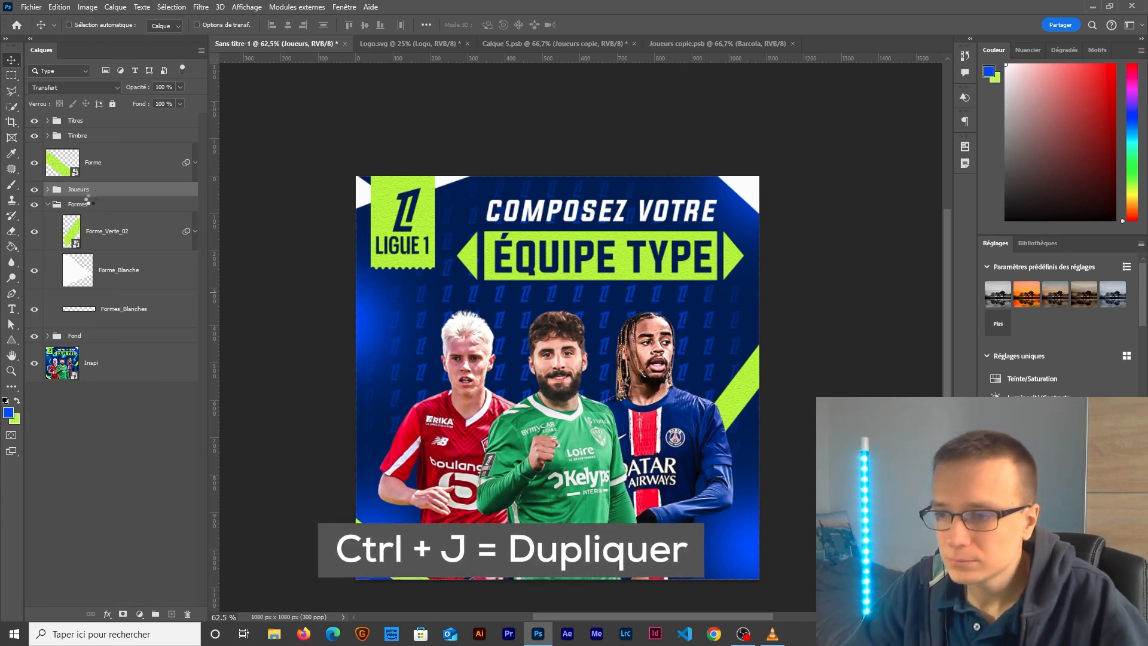
left_click(79, 206)
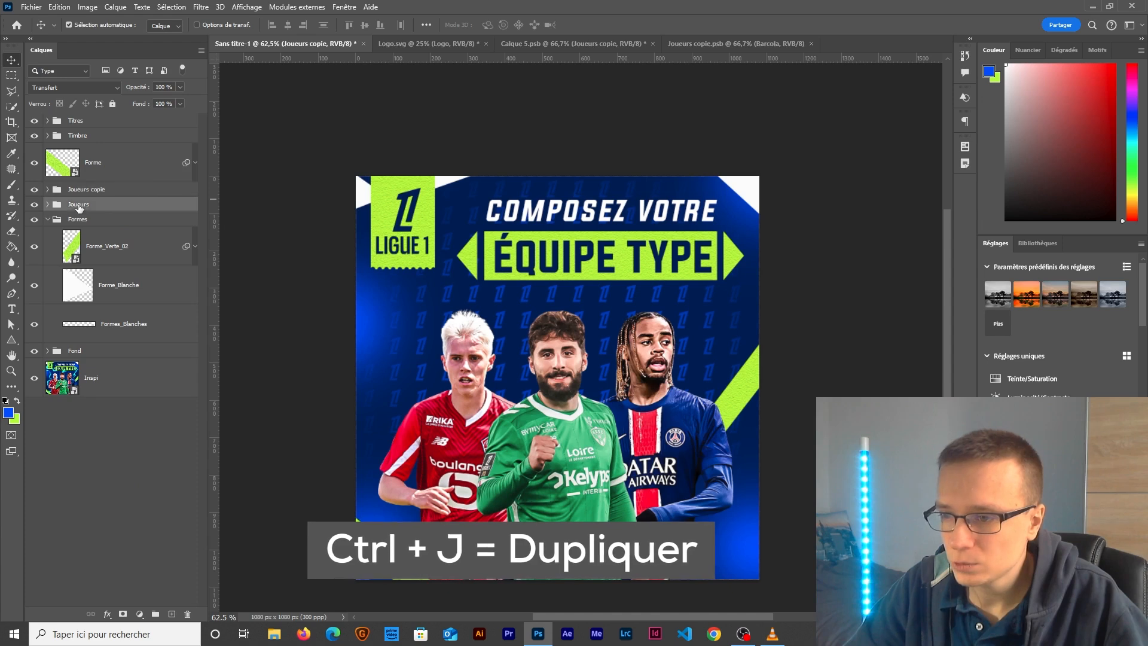
double_click(77, 205)
type("Backup")
key("Return")
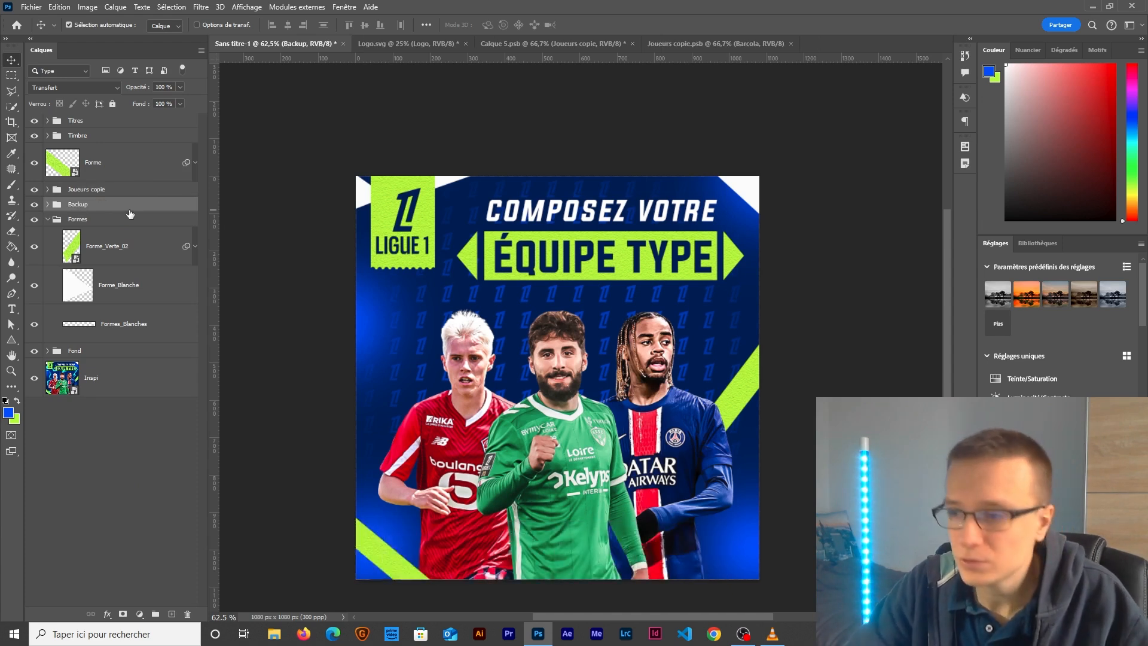
left_click(35, 206)
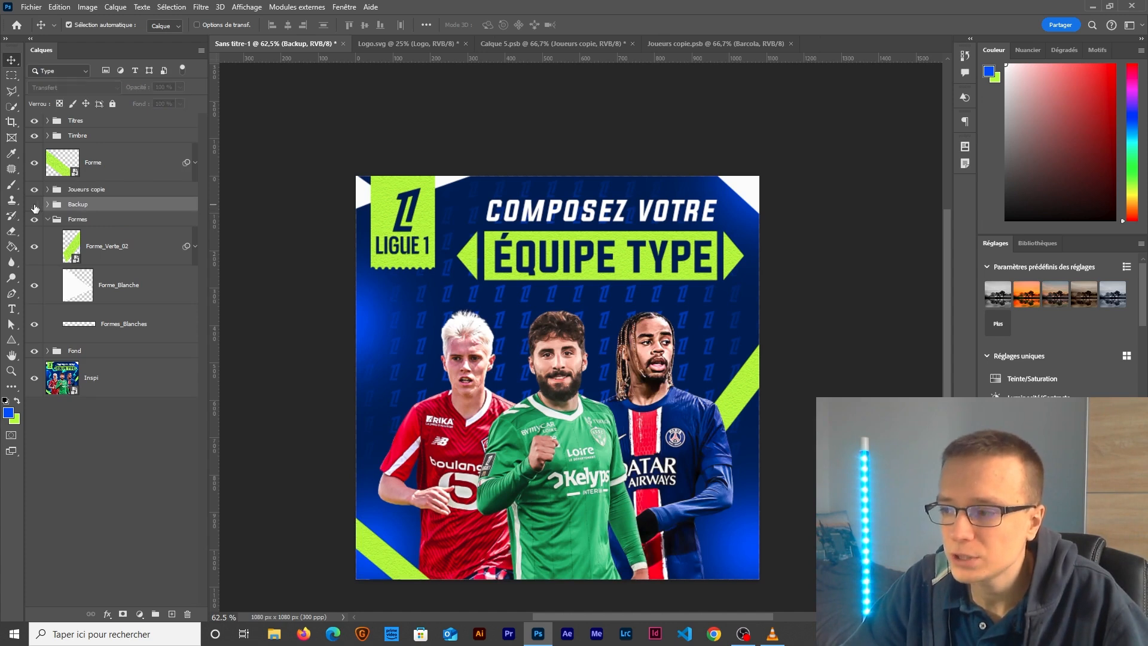
Step: Convert the Joueurs copie group into a smart object
right_click(106, 189)
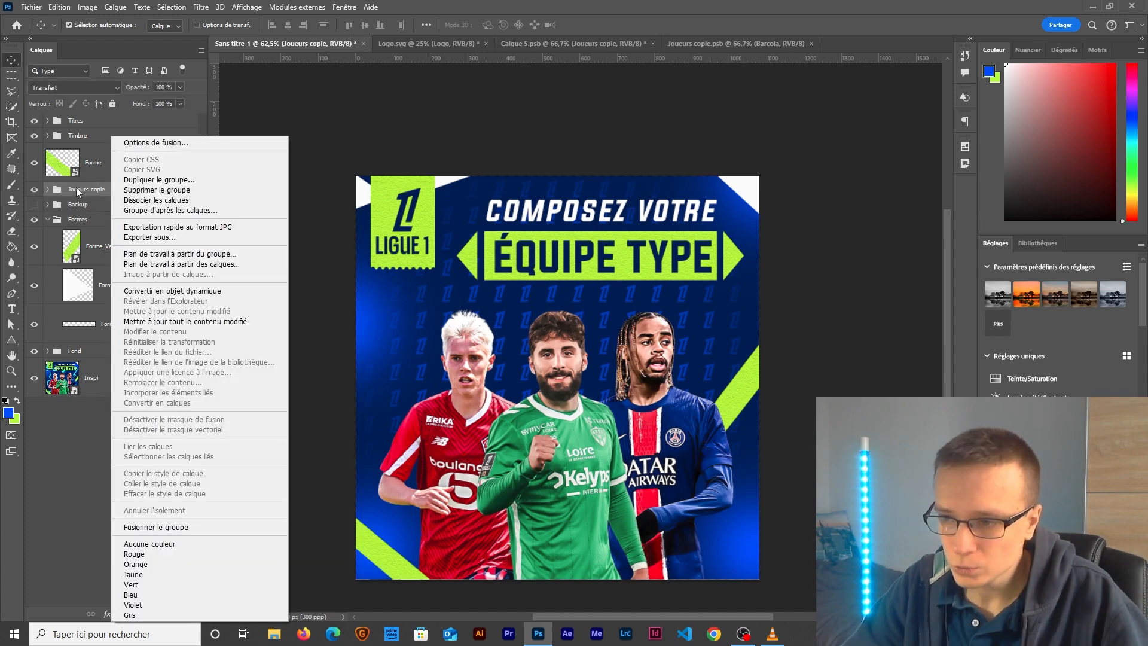
key("Escape")
right_click(121, 191)
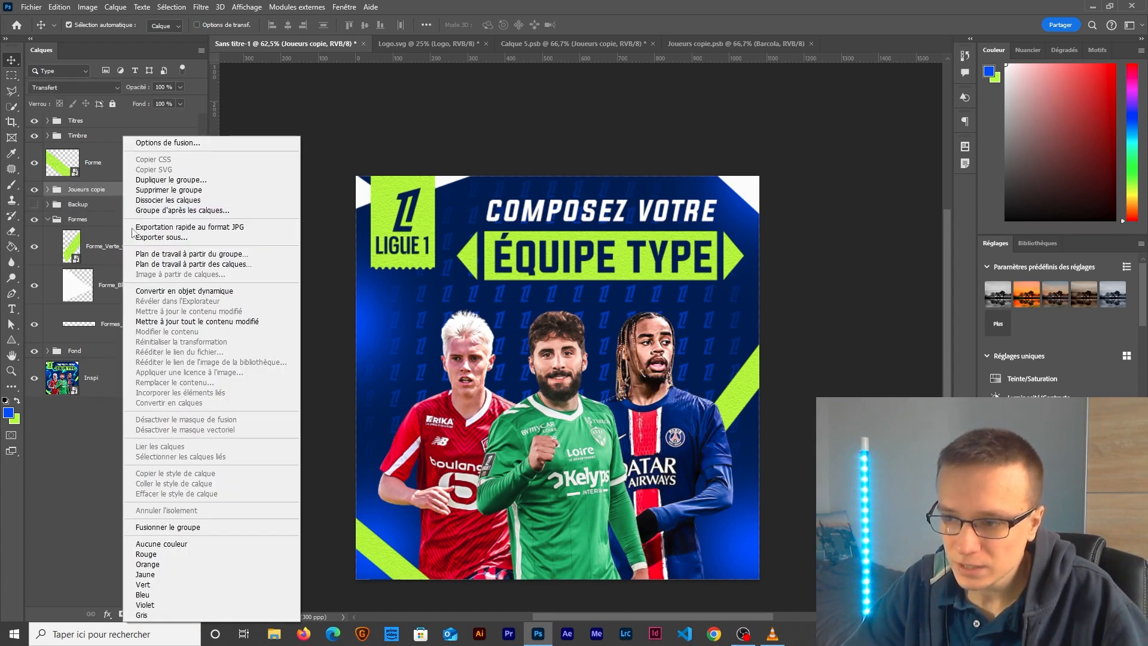
left_click(150, 291)
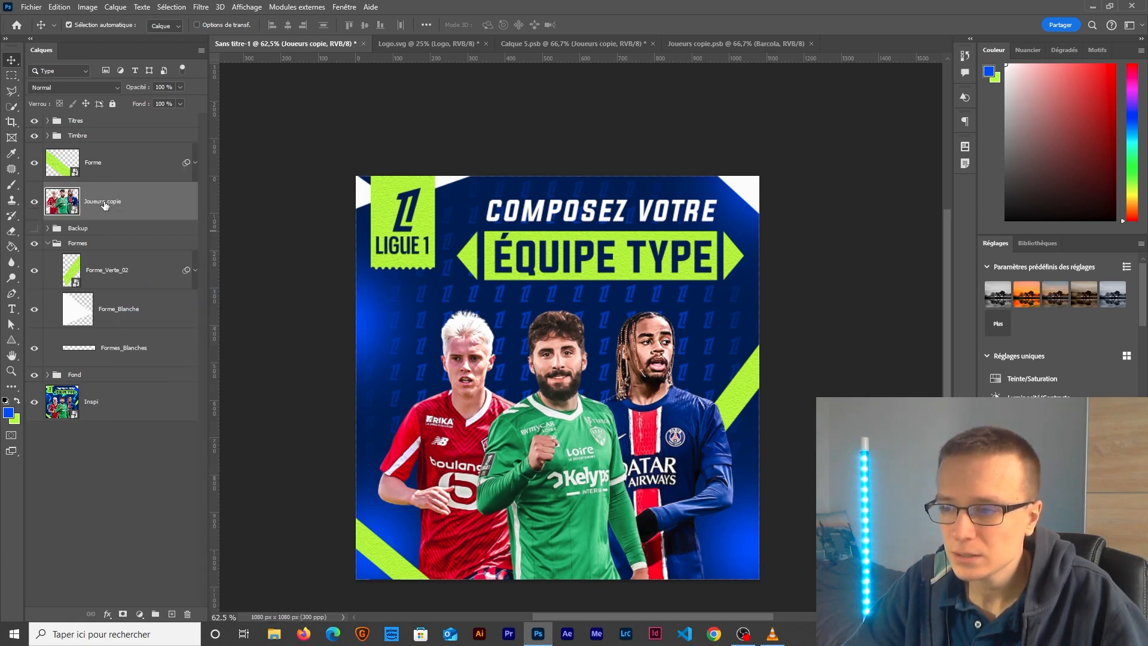
Step: Duplicate the Joueurs copie smart object and rename the lower one OMBRE
left_click(131, 201)
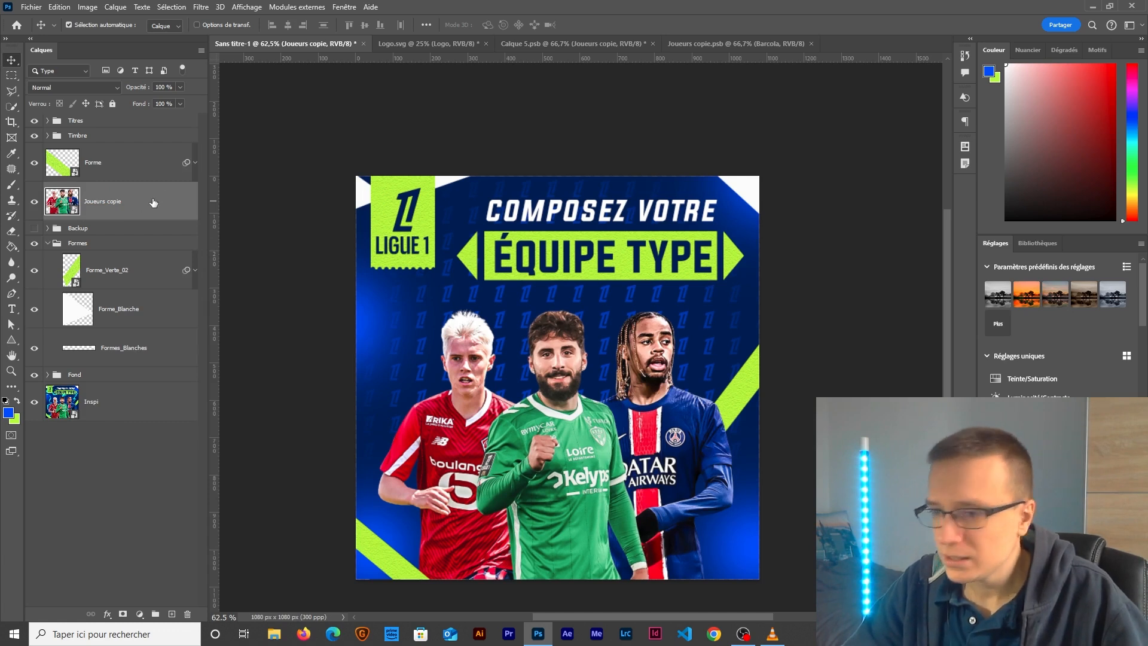
key("ctrl+j")
double_click(104, 239)
type("OMBRE")
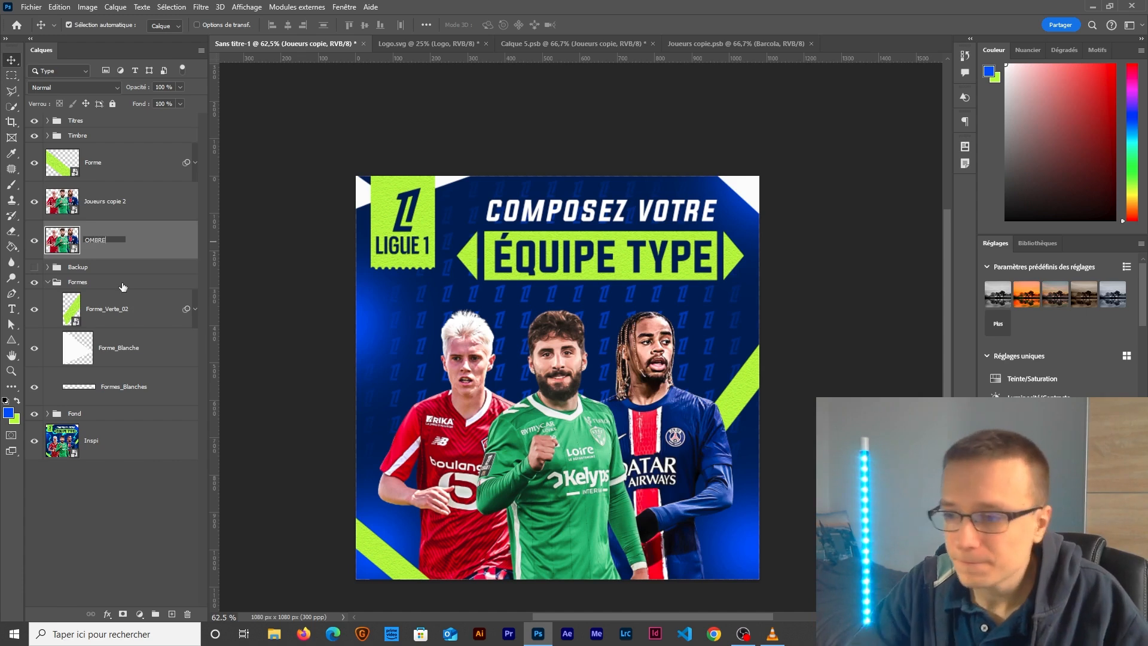
key("Return")
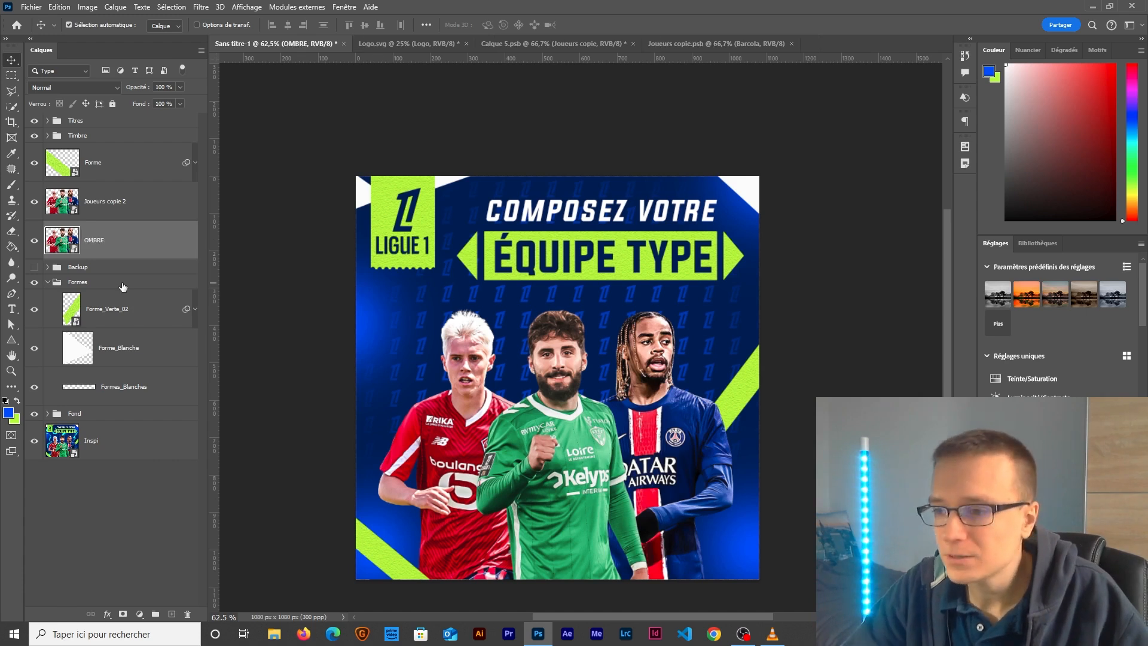
Step: Apply an Incrustation couleur style in blue #033aff to the OMBRE layer, in Normal mode at 100 % opacity
right_click(128, 251)
left_click(202, 127)
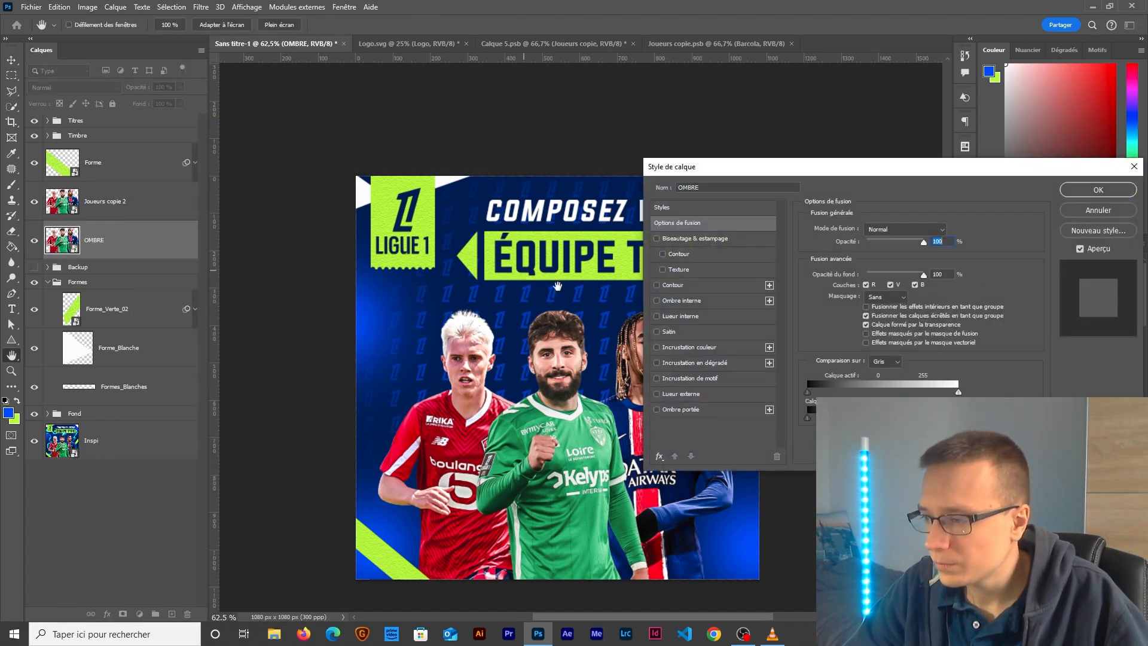
left_click(687, 348)
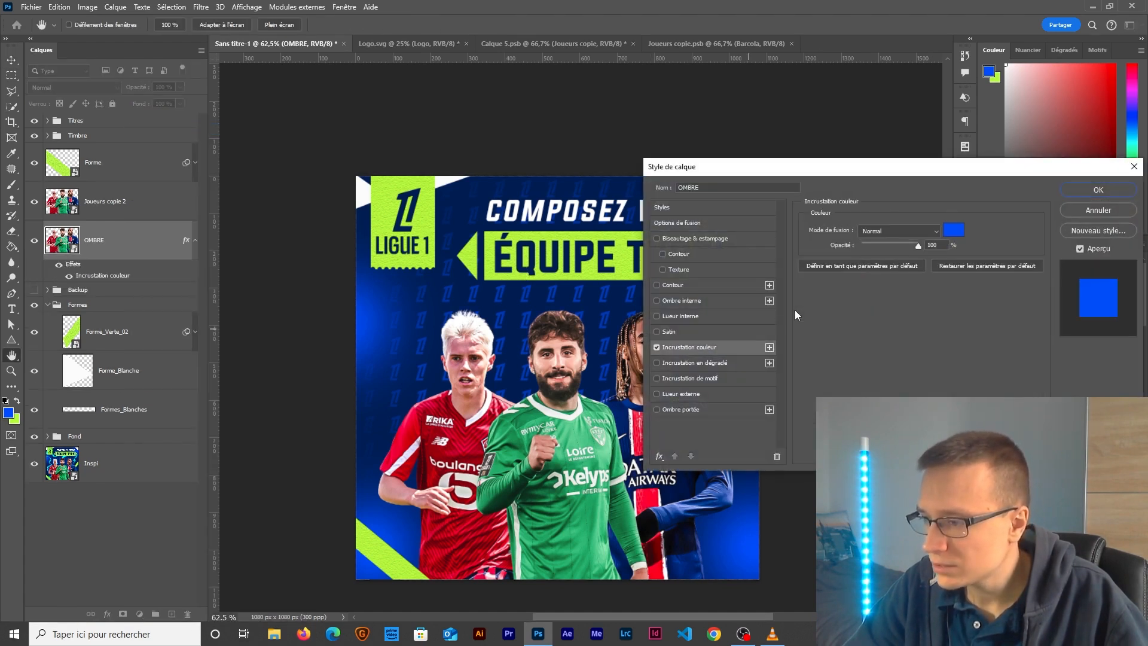
left_click(953, 230)
left_click(332, 263)
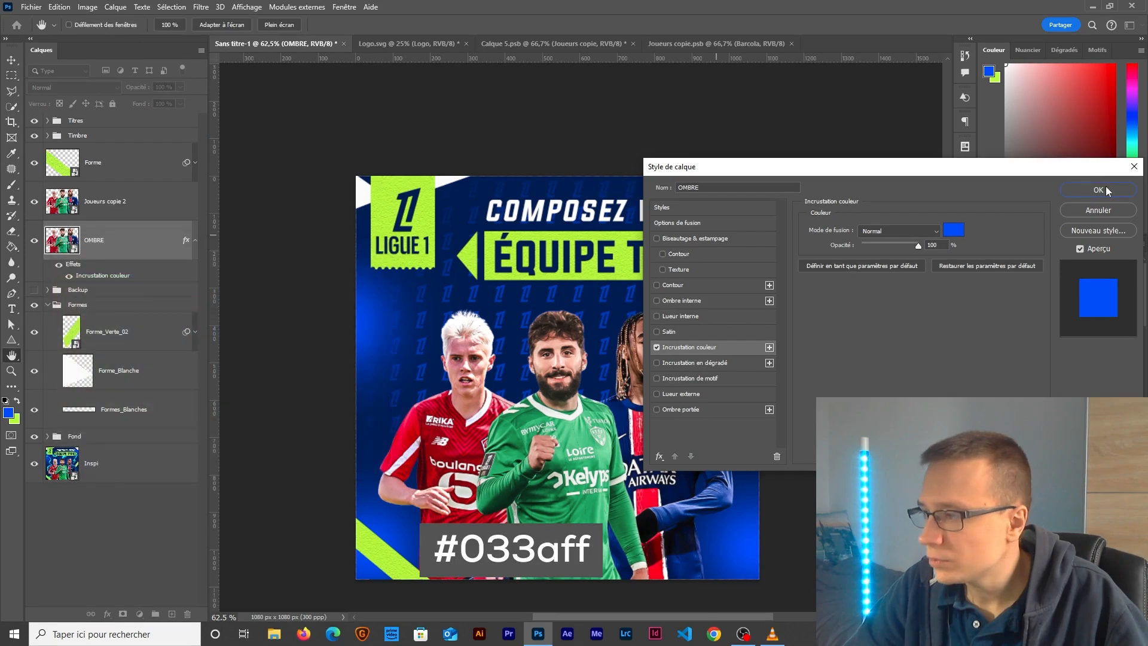
left_click(1105, 190)
Step: Shift the OMBRE layer 10 px to the right so it shows as an edge behind the players
key("ctrl+t")
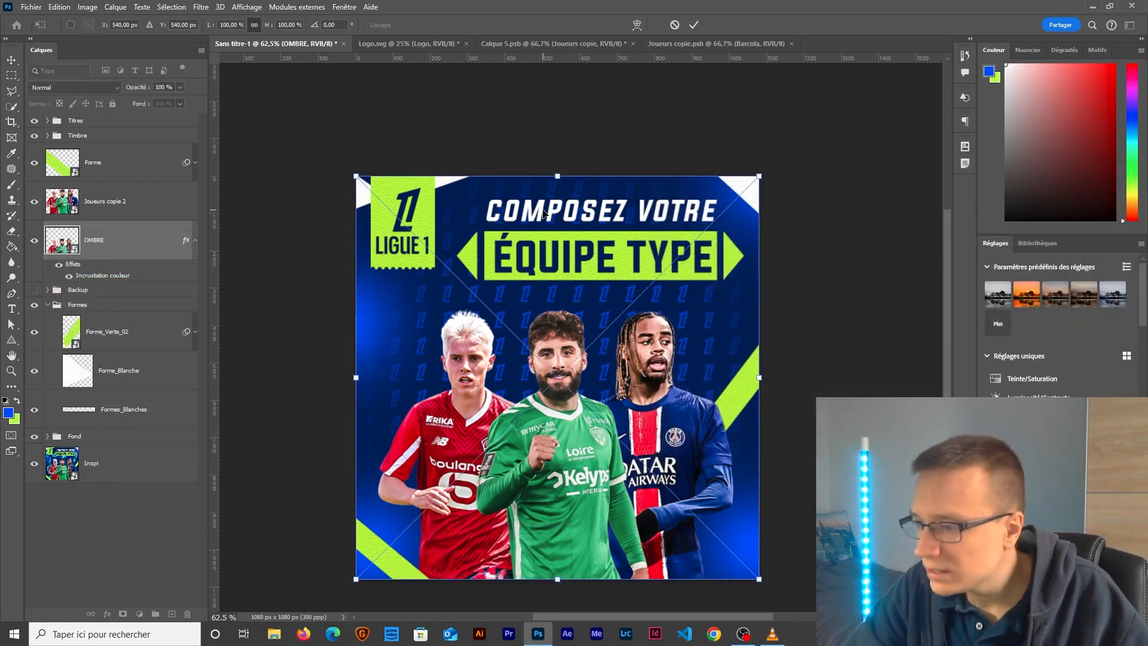
key("shift+Right")
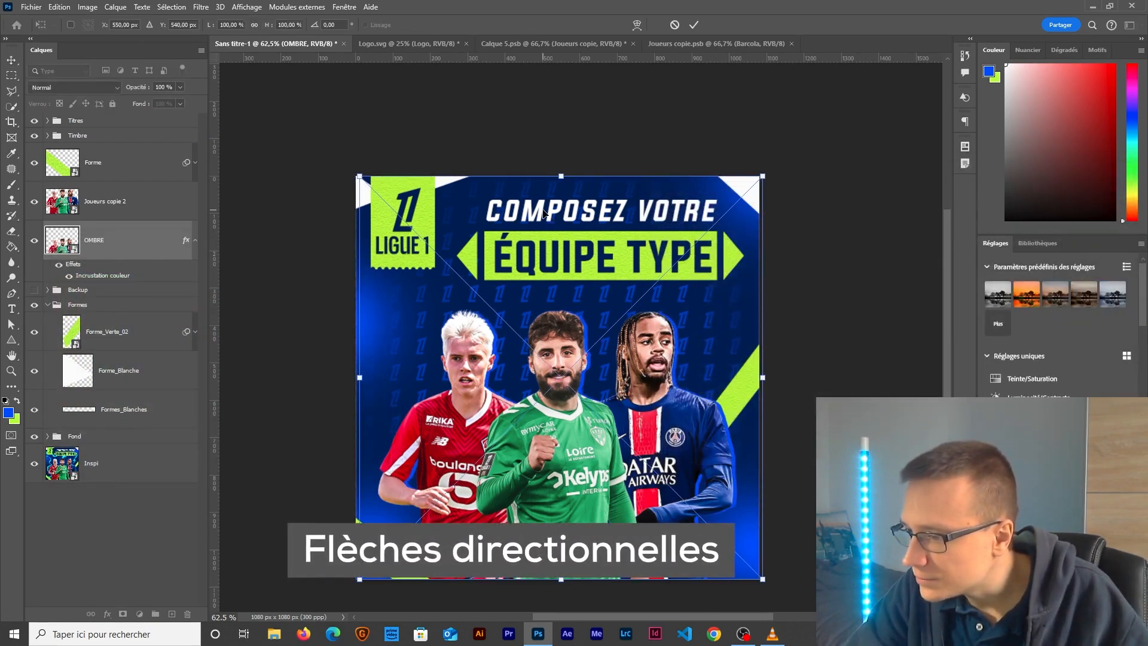
key("Return")
scroll(668, 493, "up", 2)
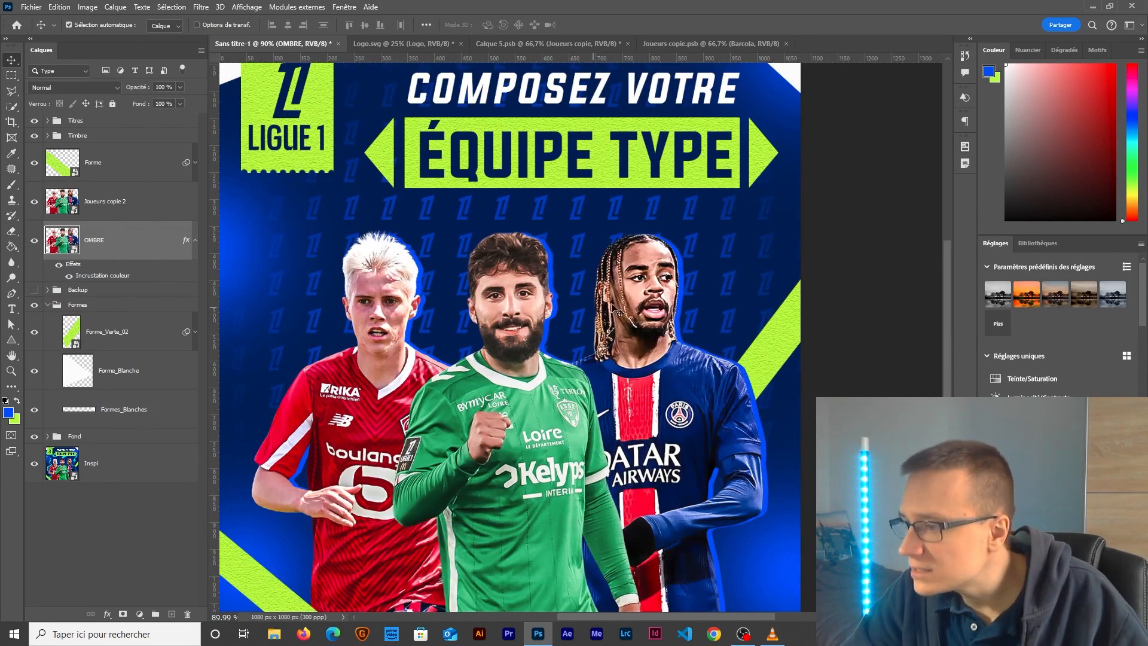
scroll(525, 449, "down", 2)
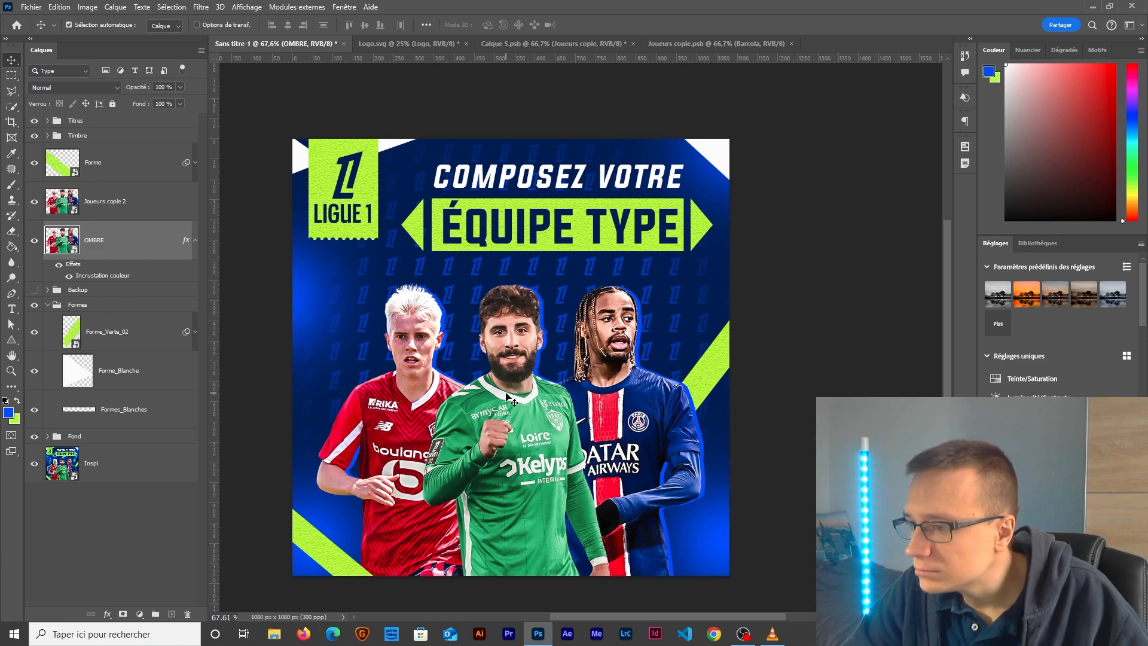
Step: Apply a Flou gaussien with a 15-pixel radius to the OMBRE layer
left_click(200, 6)
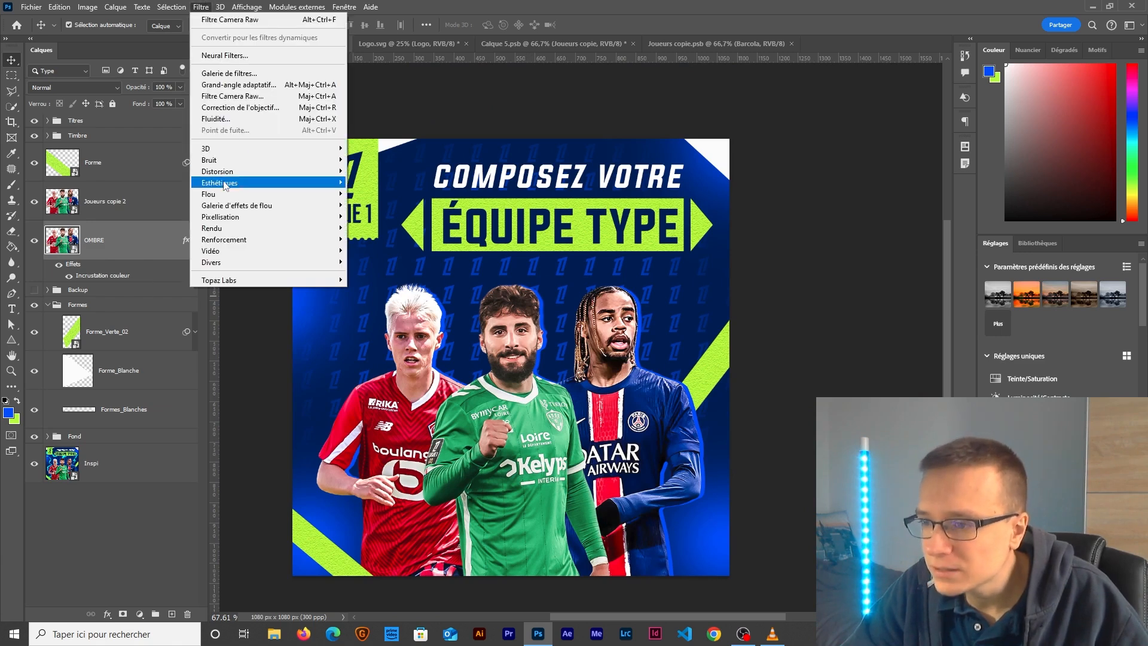
mouse_move(328, 196)
left_click(380, 250)
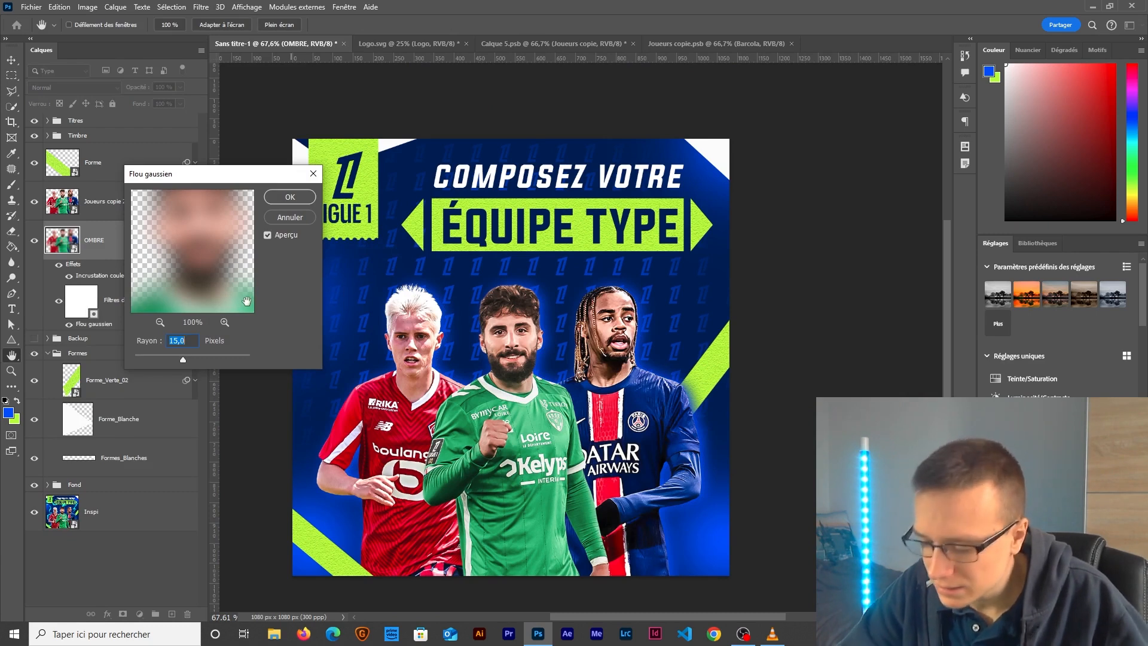
type("10")
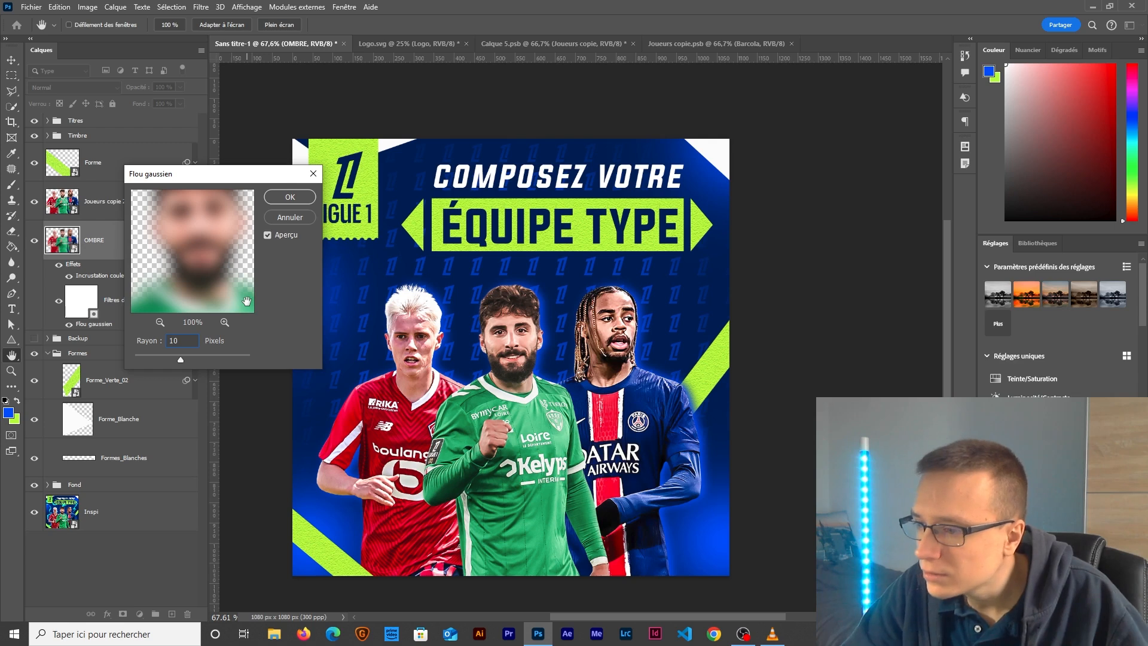
key("BackSpace")
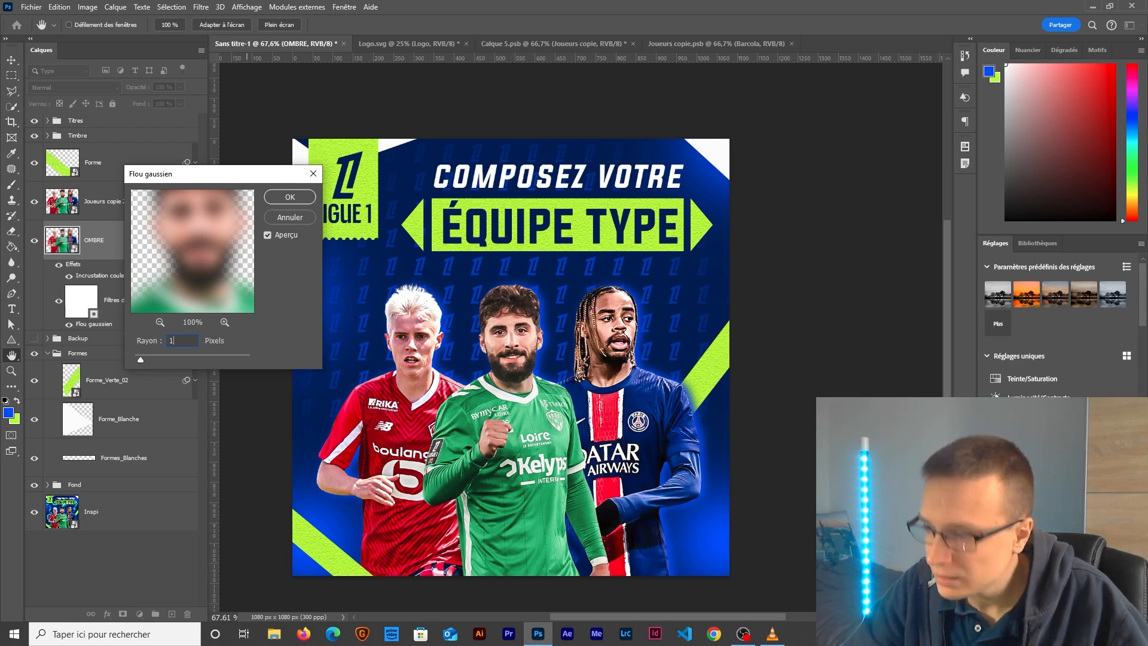
type("5")
left_click(290, 198)
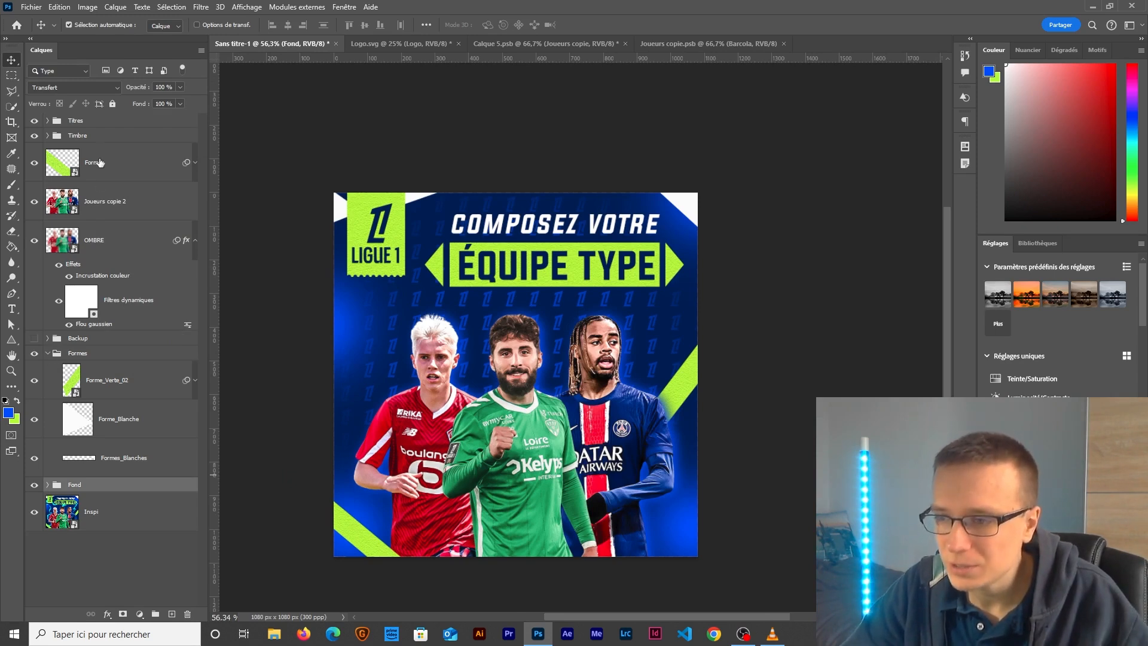
Step: Convert everything from the Titres group down to the Fond group into one smart object named Montage, leaving out Inspi
left_click(98, 121, "shift")
left_click(124, 486)
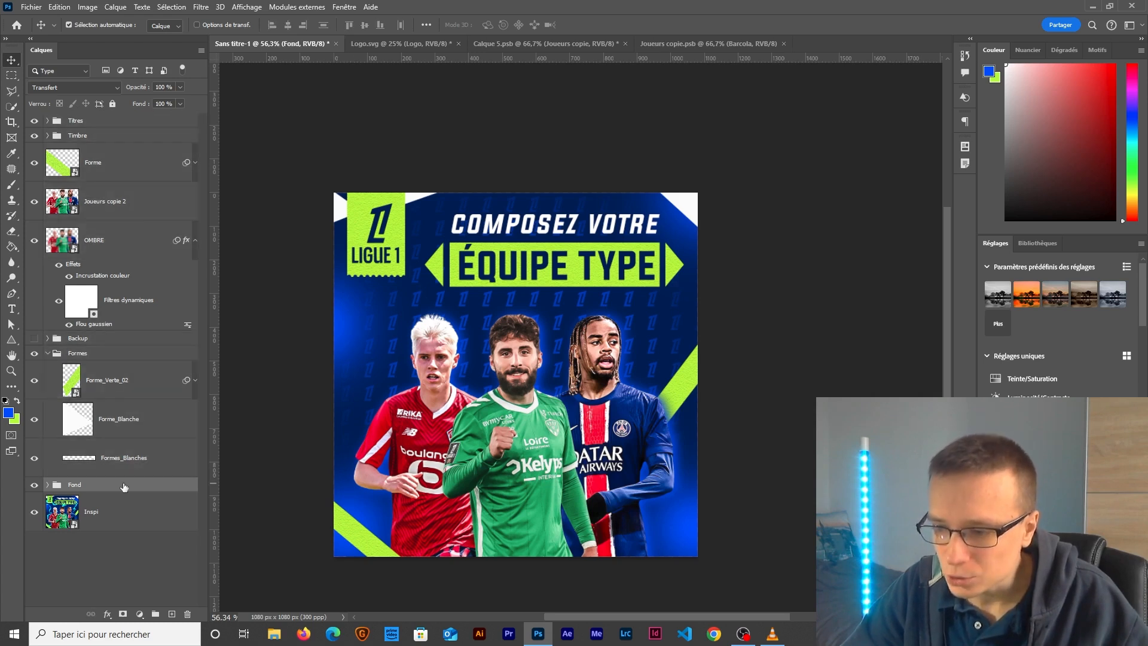
left_click(120, 122, "shift")
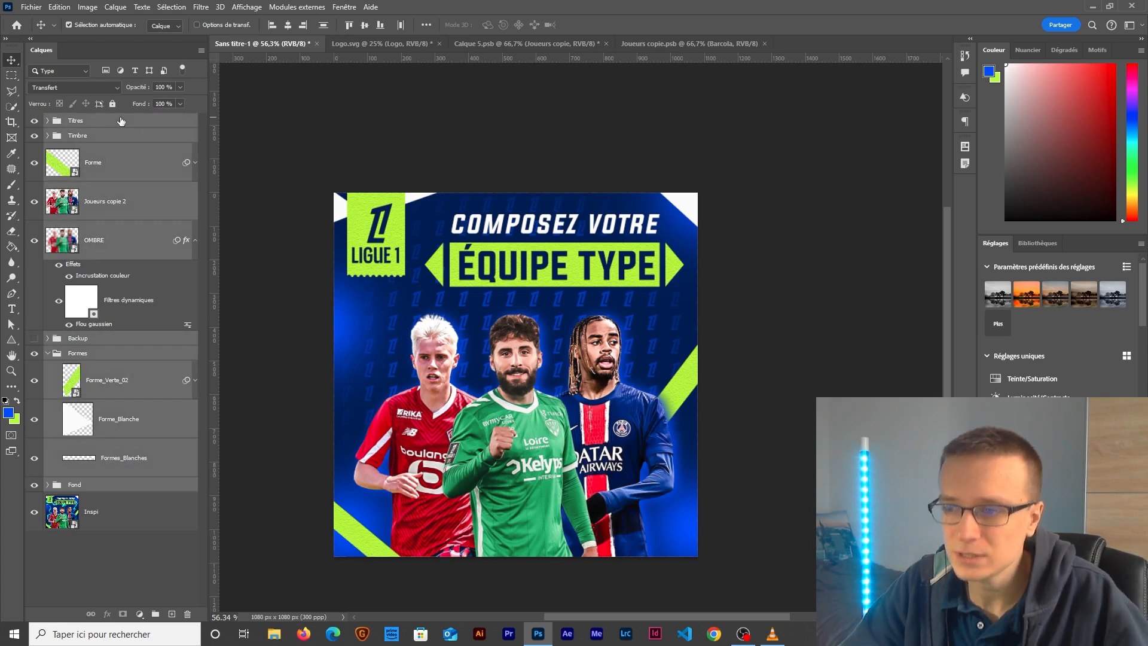
right_click(120, 122)
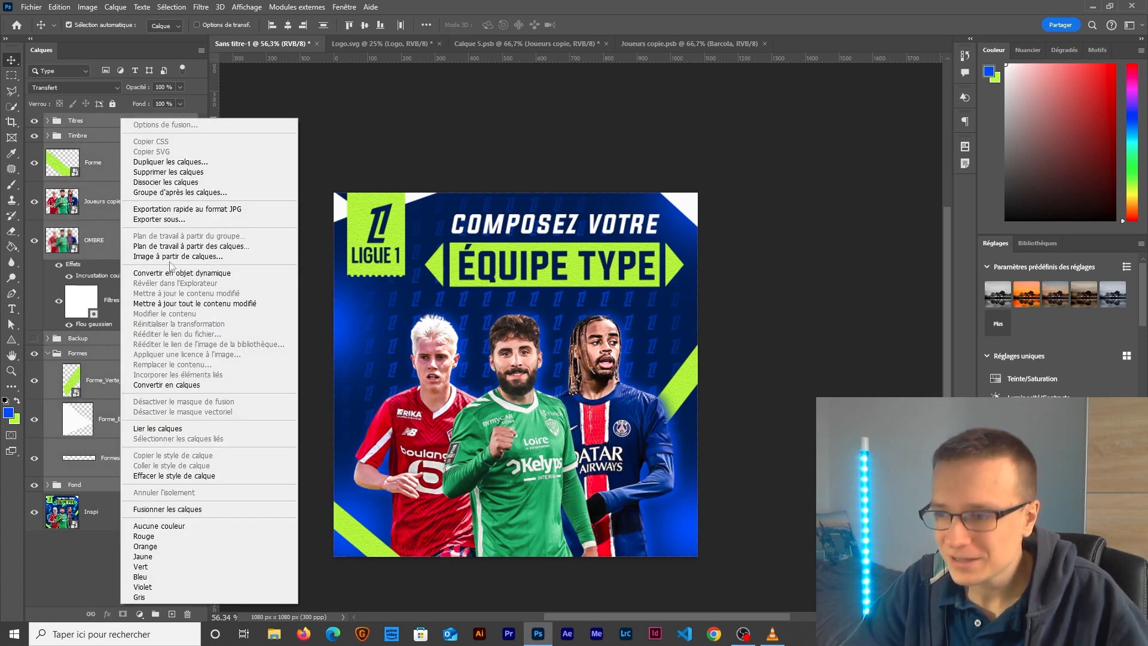
left_click(177, 272)
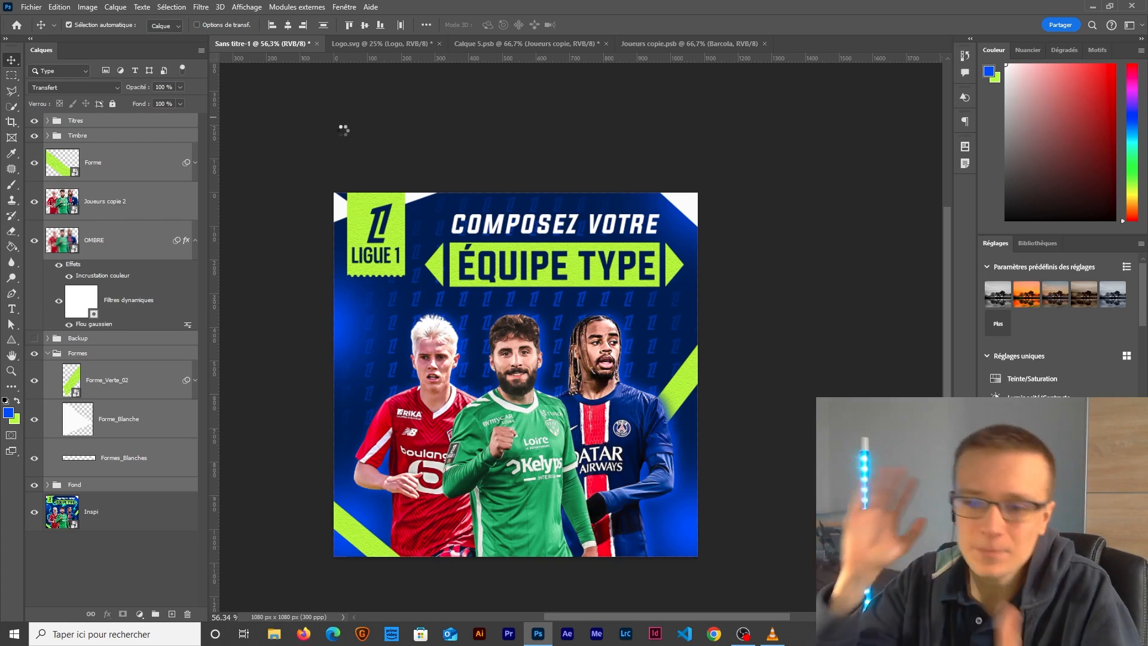
double_click(96, 132)
type("Mona")
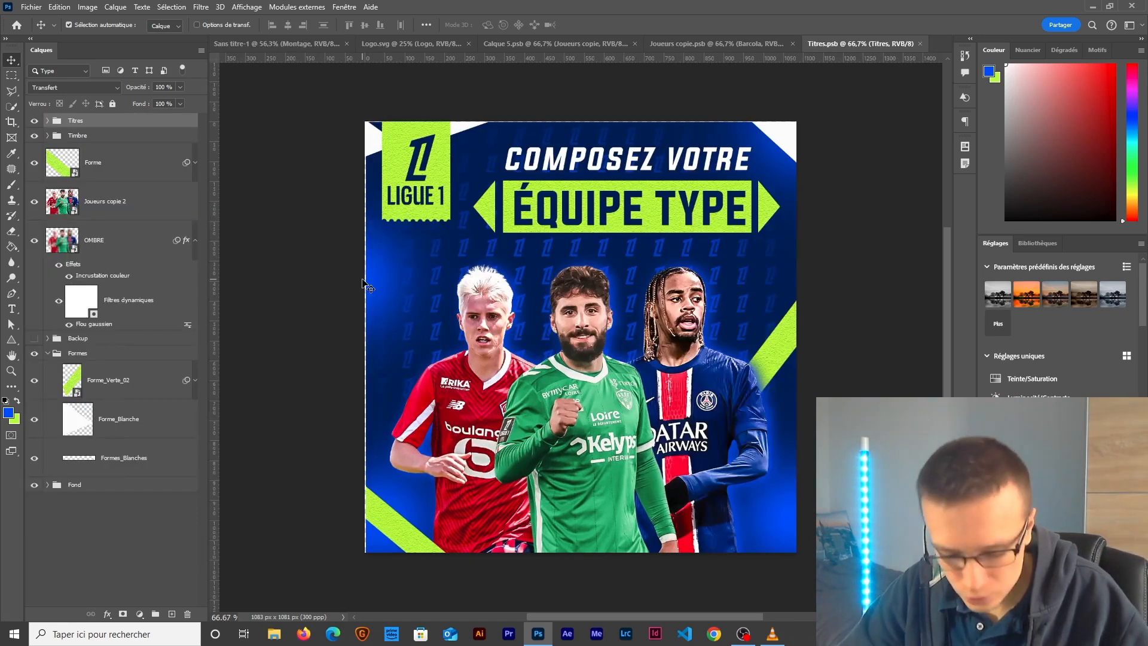
Step: Crop the excess edge off the Montage smart object's contents to 1080 × 1081 px and save them on closing
key("c")
left_click_drag(365, 342, 337, 328)
scroll(367, 342, "up", 3)
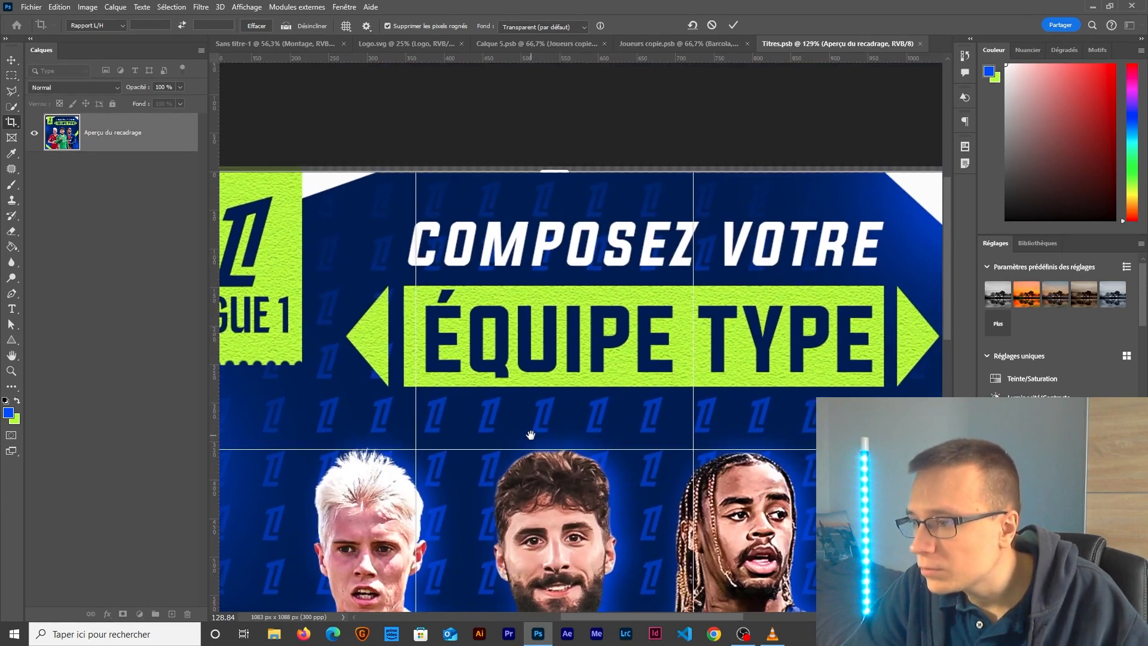
key("Return")
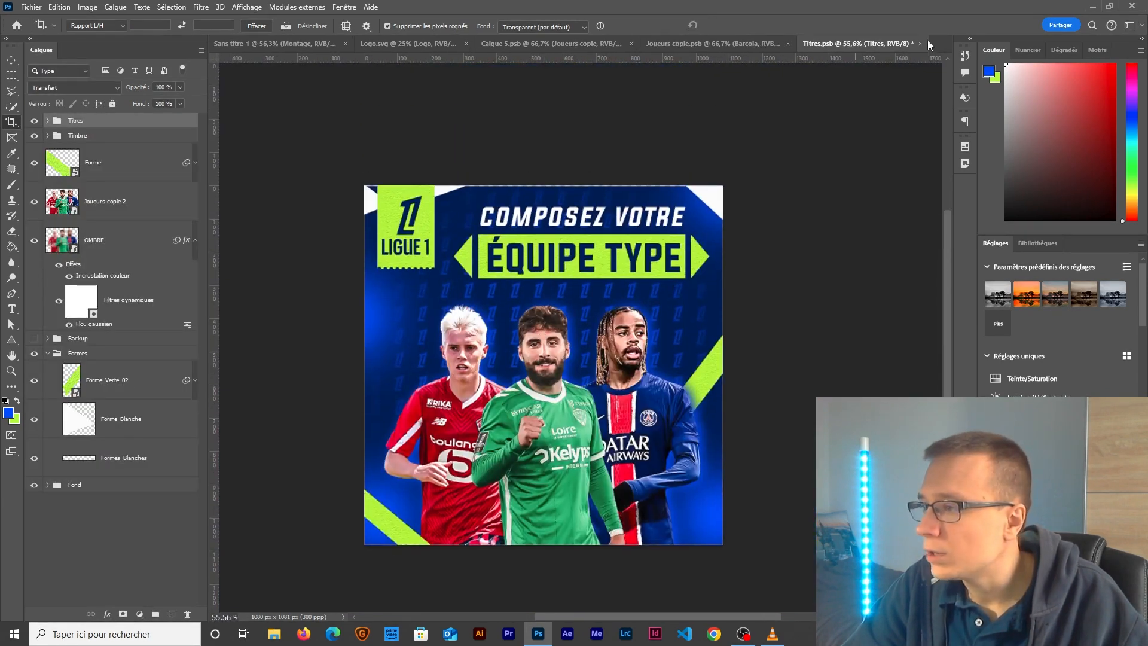
left_click(920, 43)
key("Return")
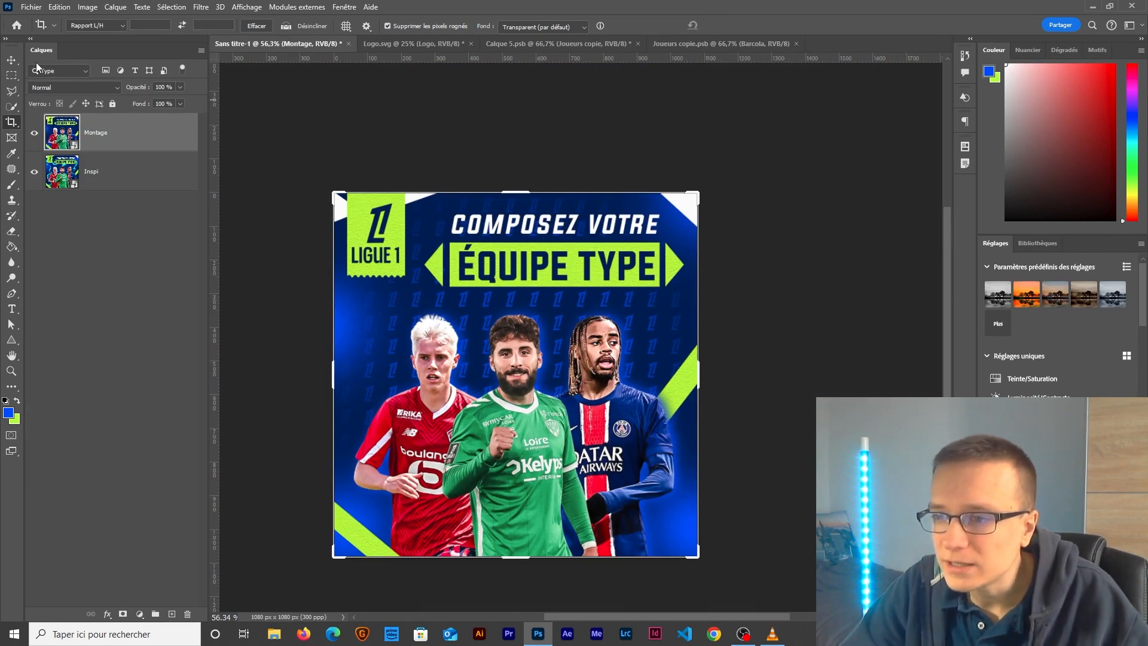
Step: Hide Montage to check the Inspi reference, and open overlay by SP_Tutorial (10)-edit.png from the FX folder
left_click(34, 132)
key("v")
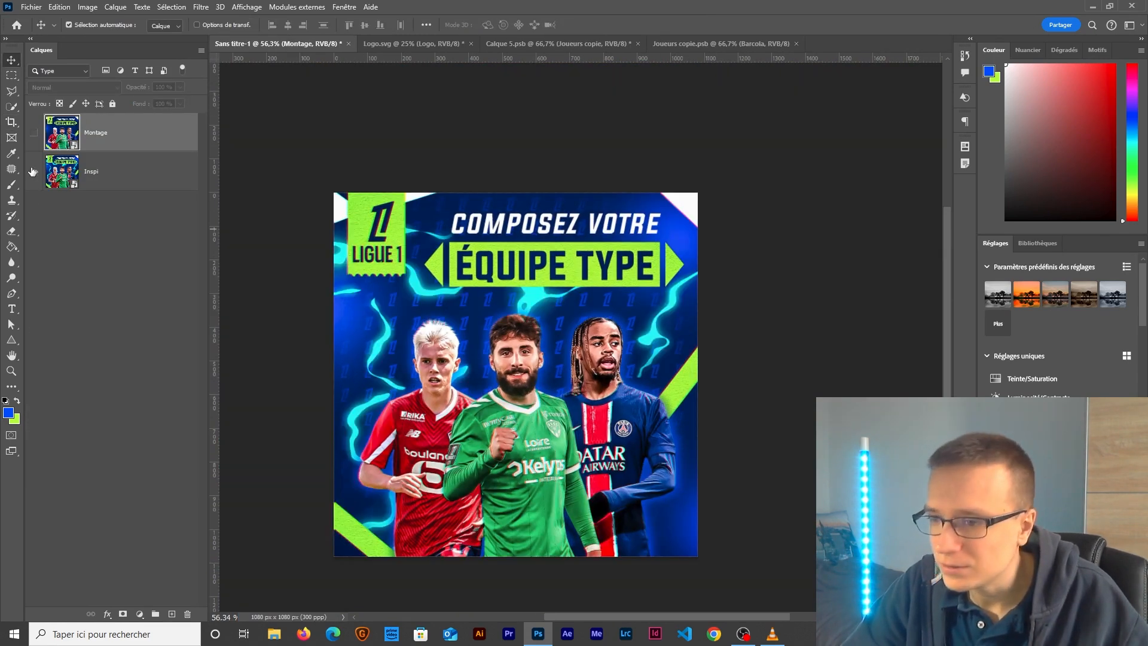
left_click(31, 6)
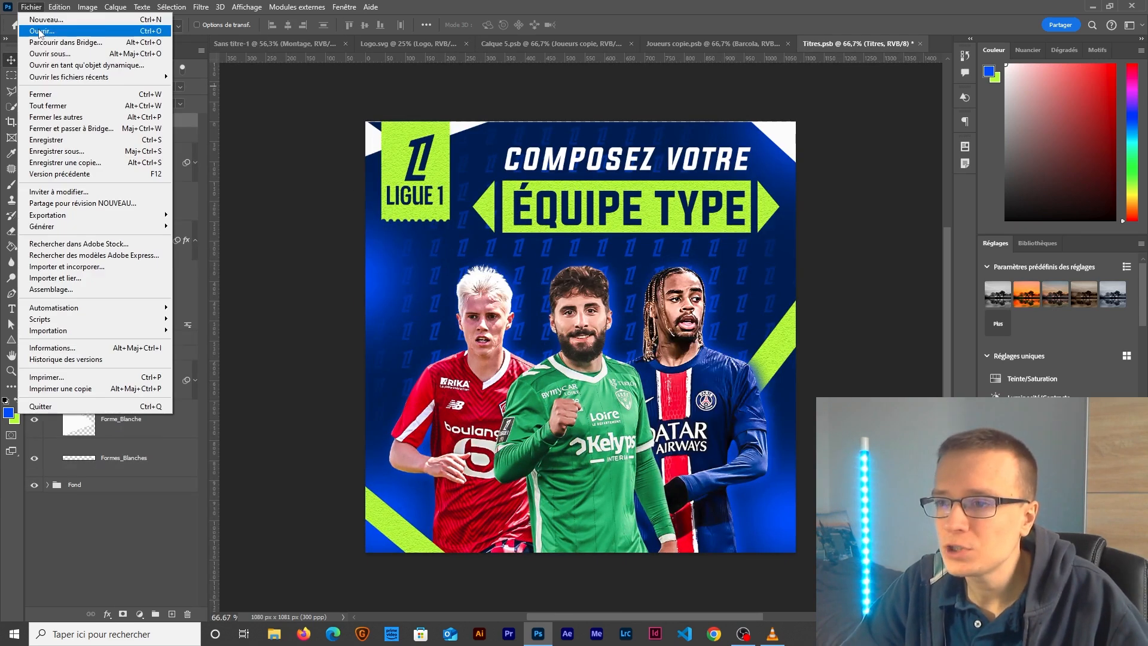
left_click(40, 31)
left_click(315, 245)
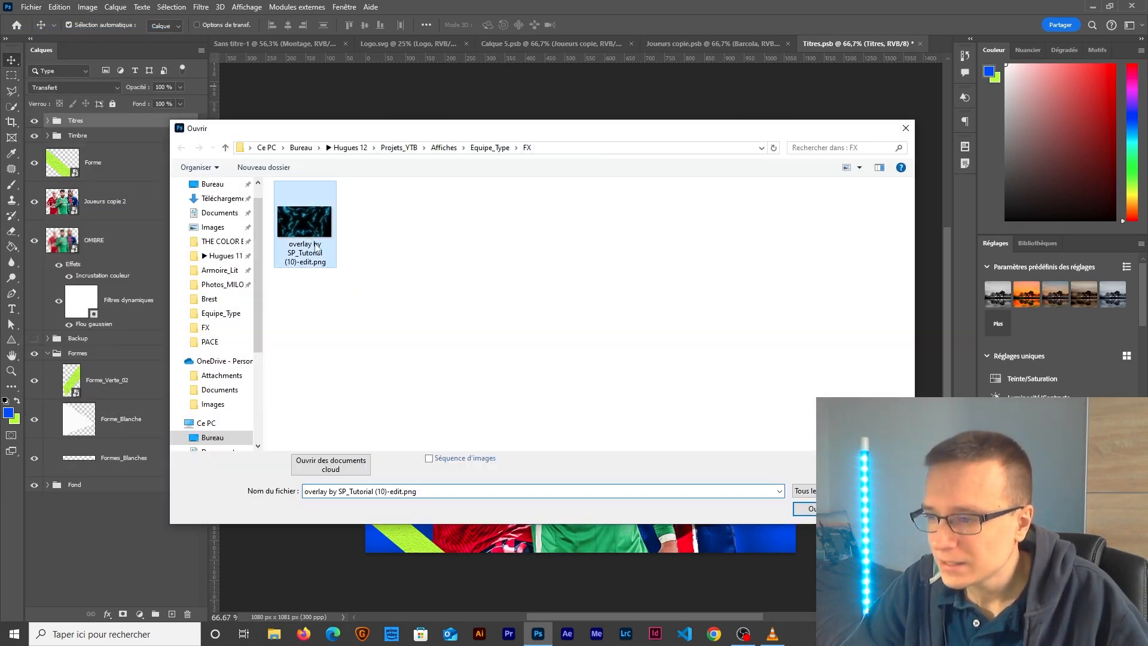
left_click(811, 509)
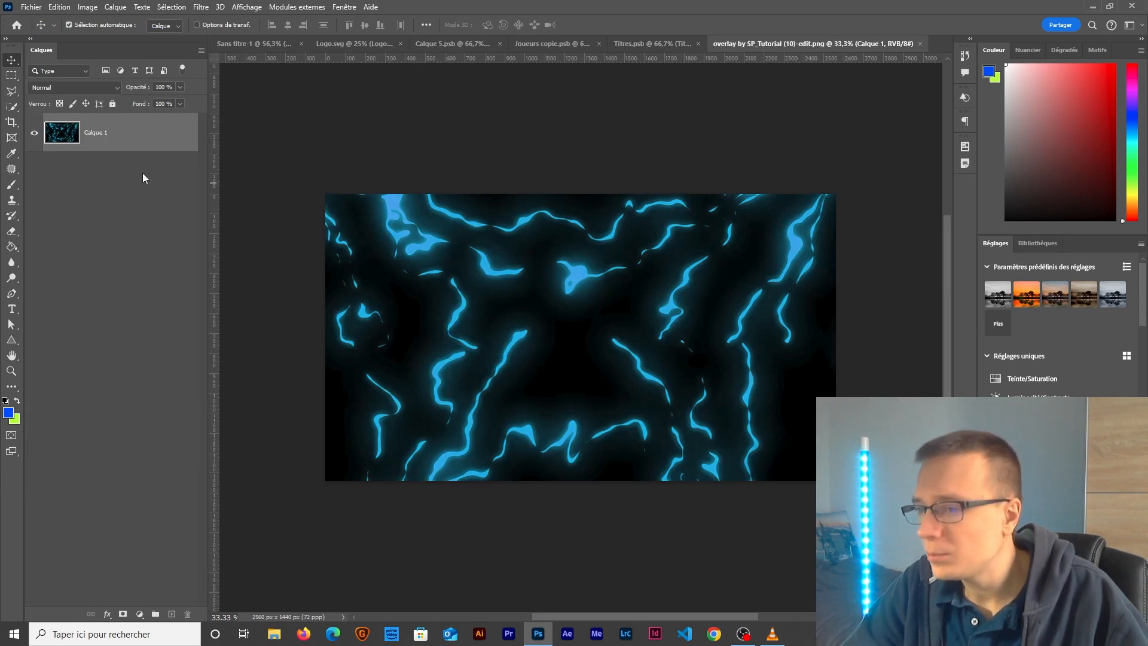
Step: Convert the lightning overlay layer to a smart object and rename it FX
right_click(138, 134)
left_click(174, 300)
double_click(96, 132)
type("FX")
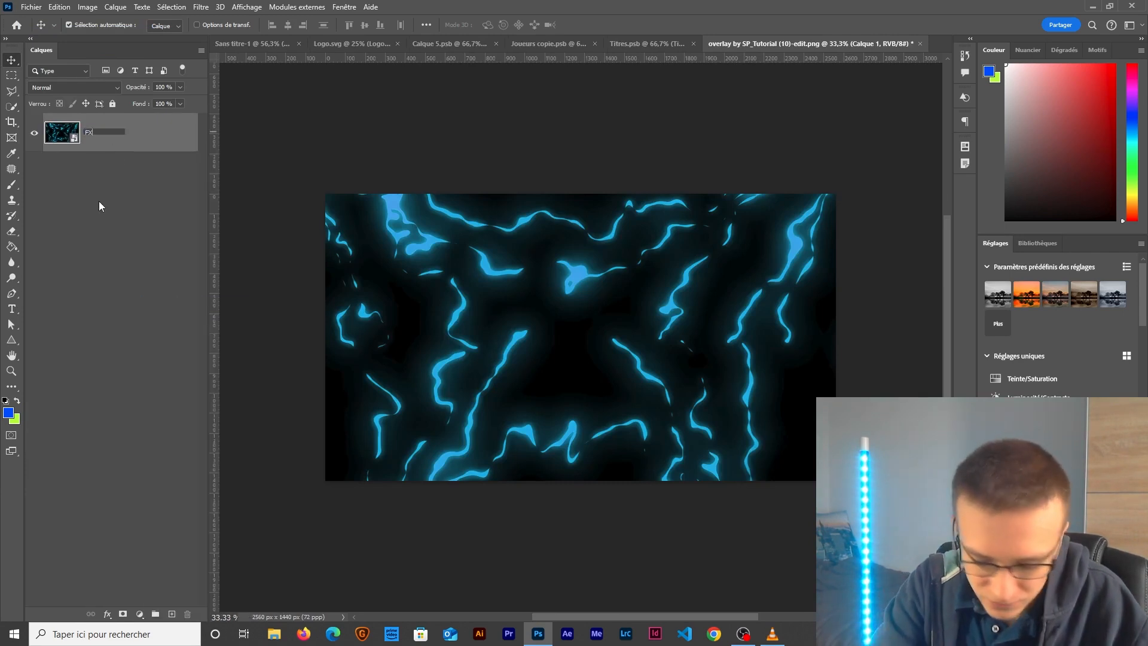
key("Return")
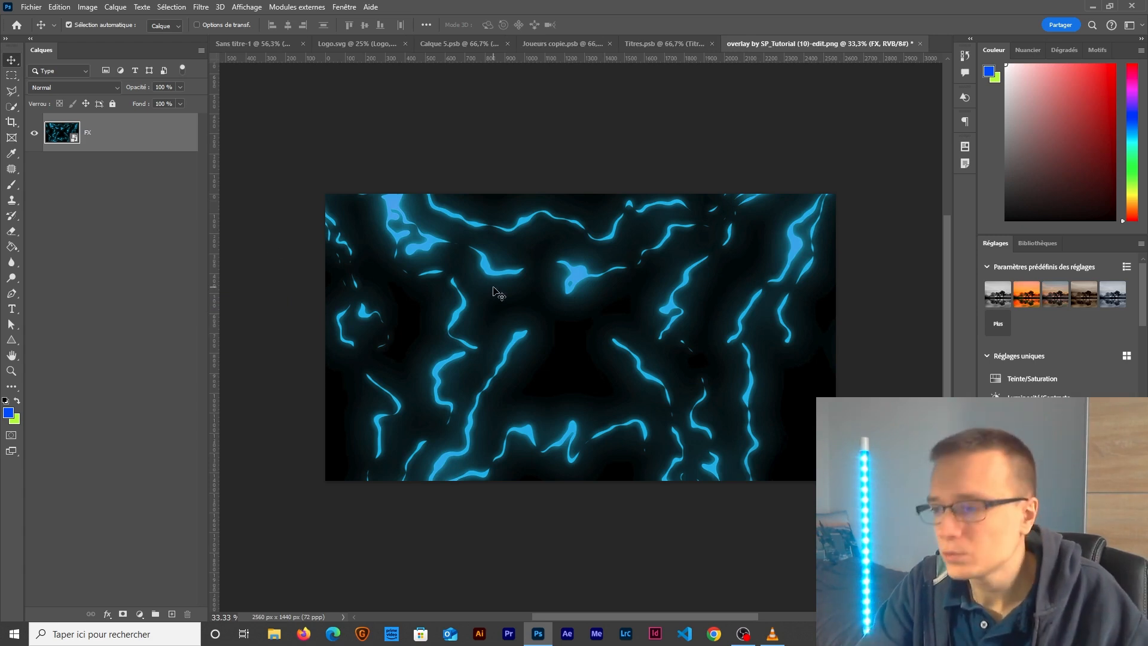
Step: Apply Niveaux to the FX layer with a black input level of 40, and compare the image with and without the filter
key("ctrl+l")
left_click(682, 143)
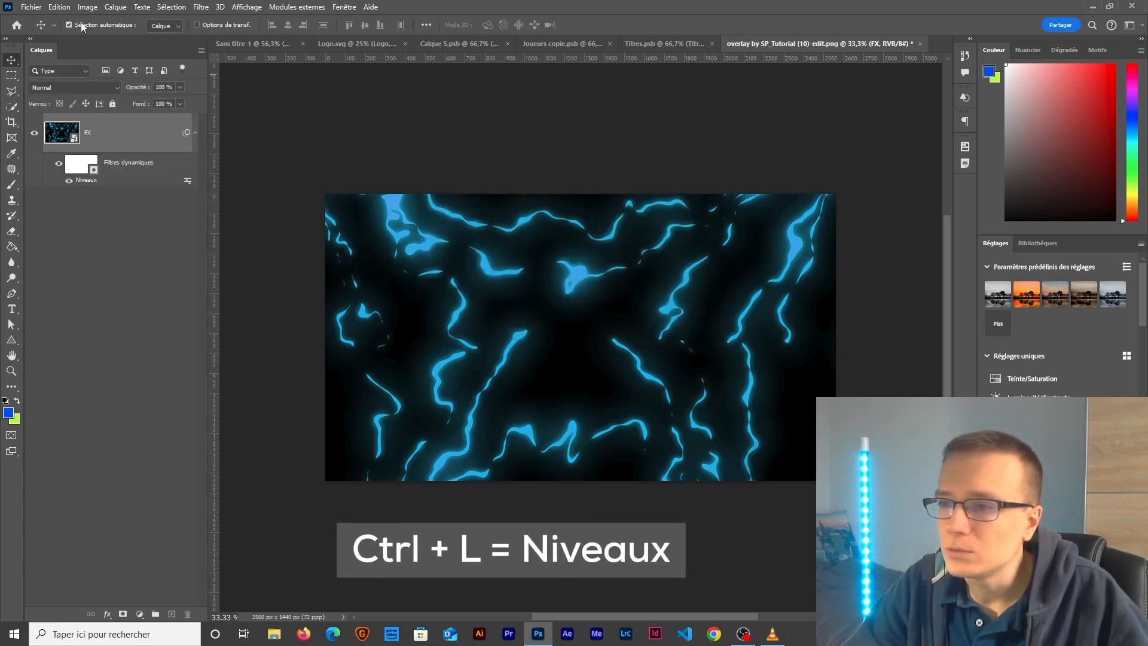
left_click(84, 9)
mouse_move(90, 34)
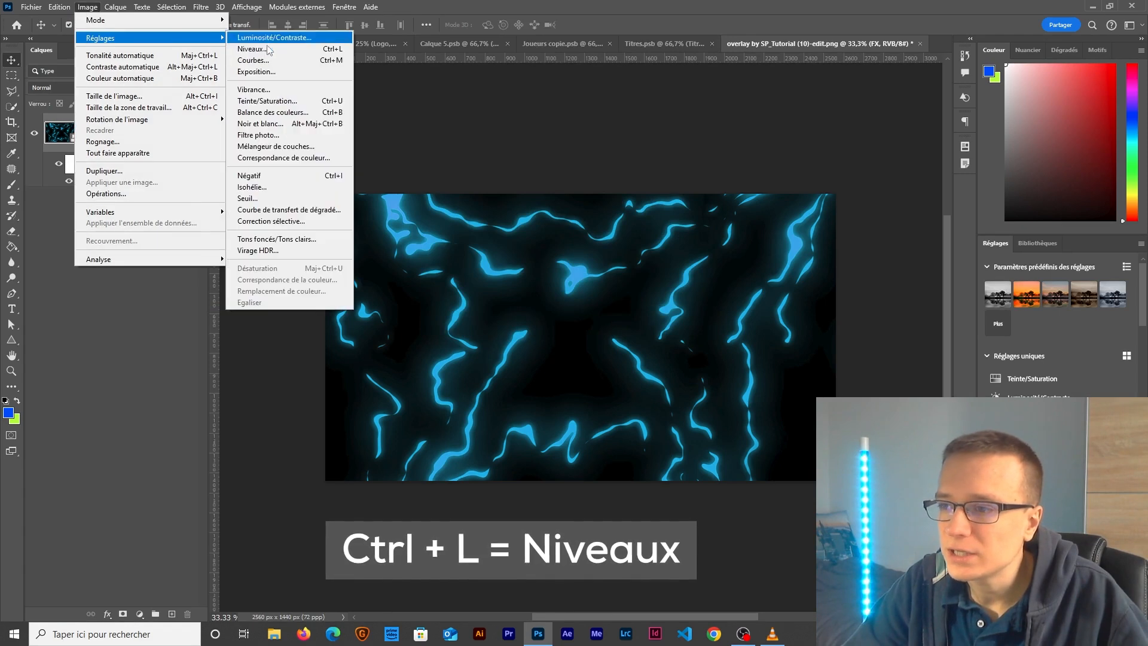
left_click(257, 48)
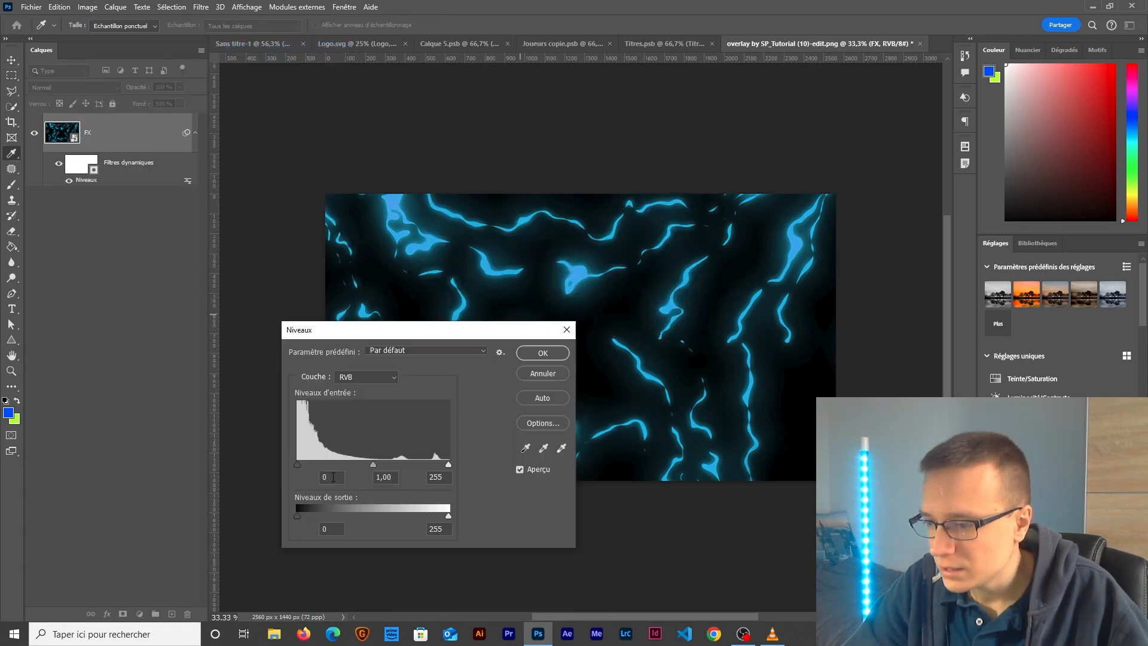
type("40")
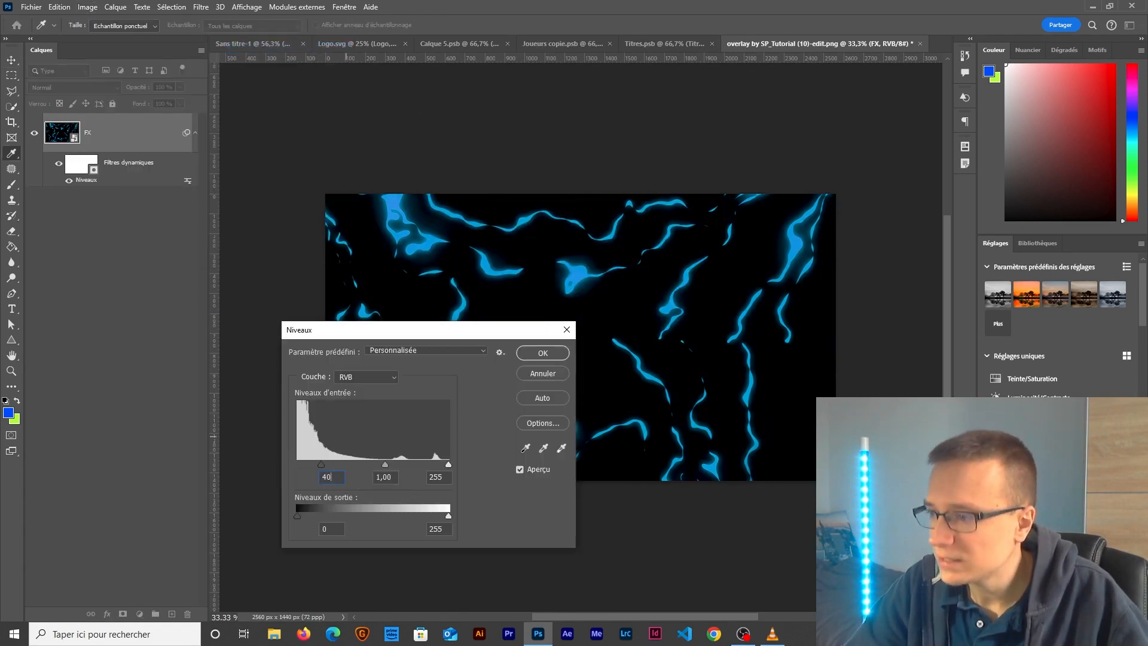
left_click(535, 353)
scroll(534, 359, "up", 3)
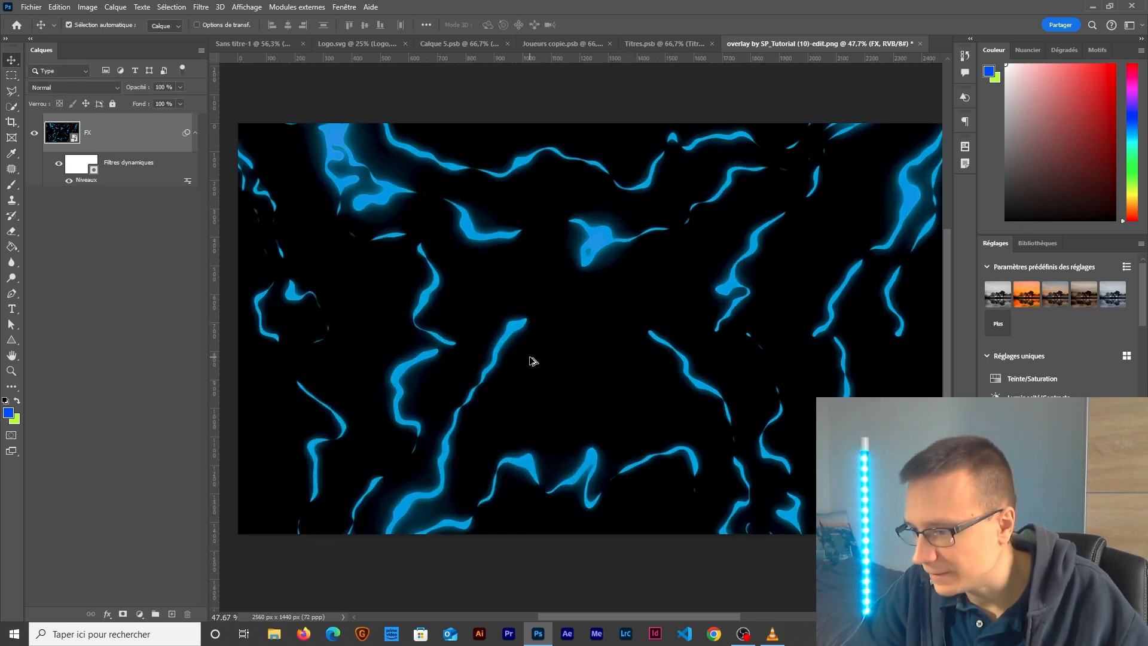
scroll(562, 346, "down", 2)
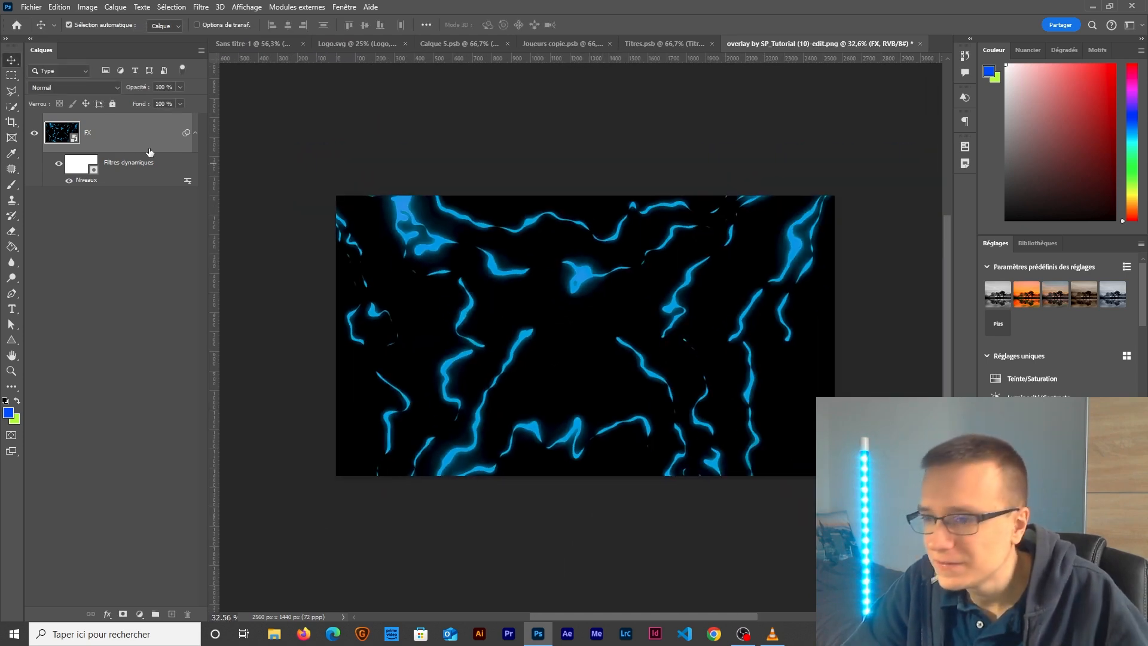
left_click(57, 162)
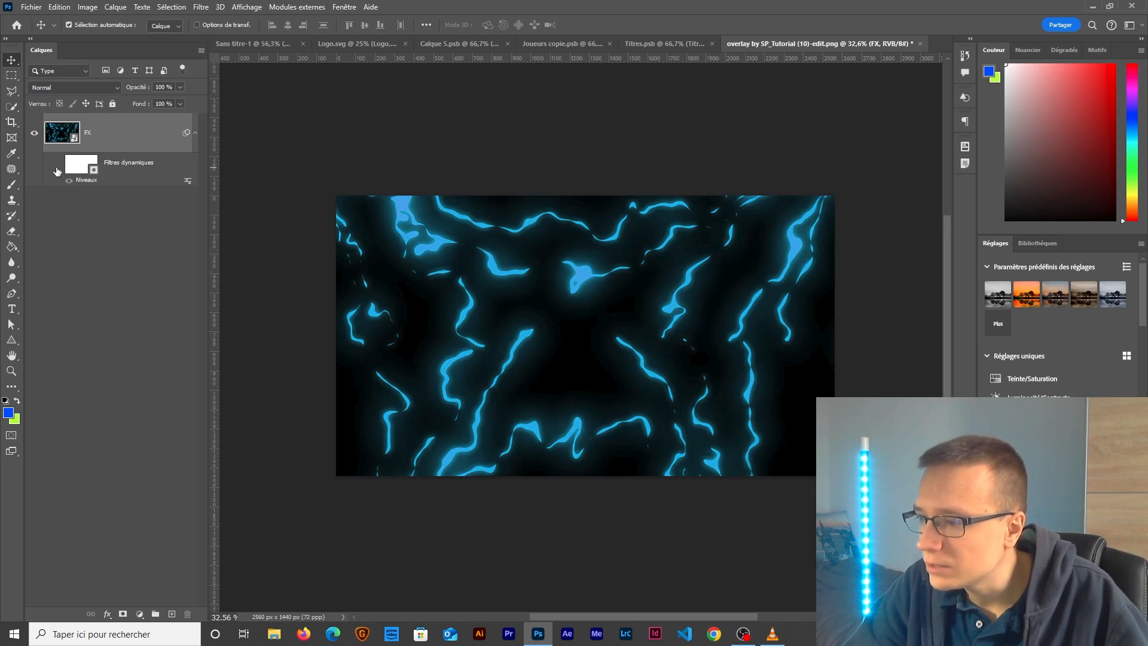
left_click(57, 168)
Step: Bring the FX layer into Titres.psb and scale it to 18% so it spans the canvas height
left_click_drag(546, 257, 608, 415)
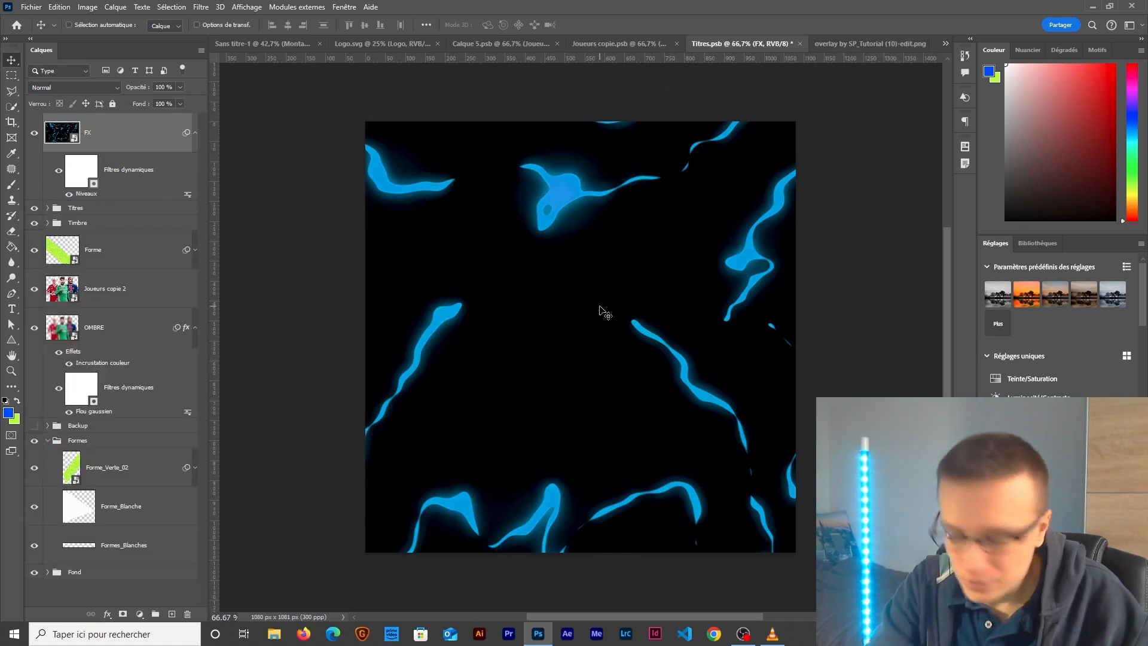
key("ctrl+t")
left_click(580, 255)
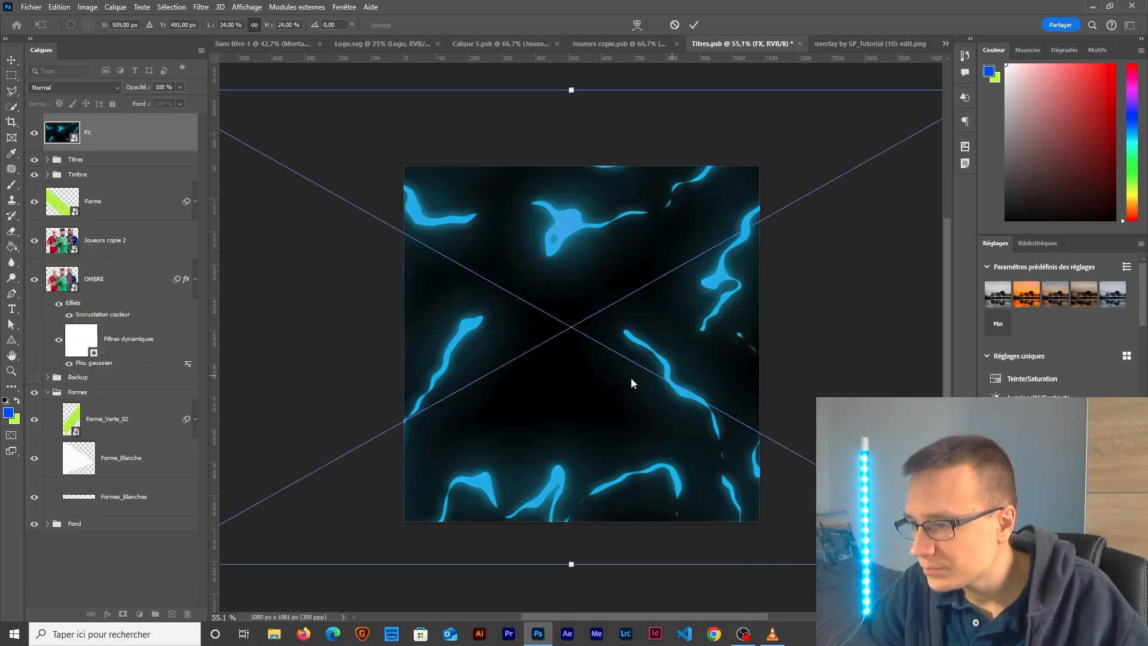
left_click_drag(565, 86, 568, 165)
left_click_drag(562, 567, 575, 523)
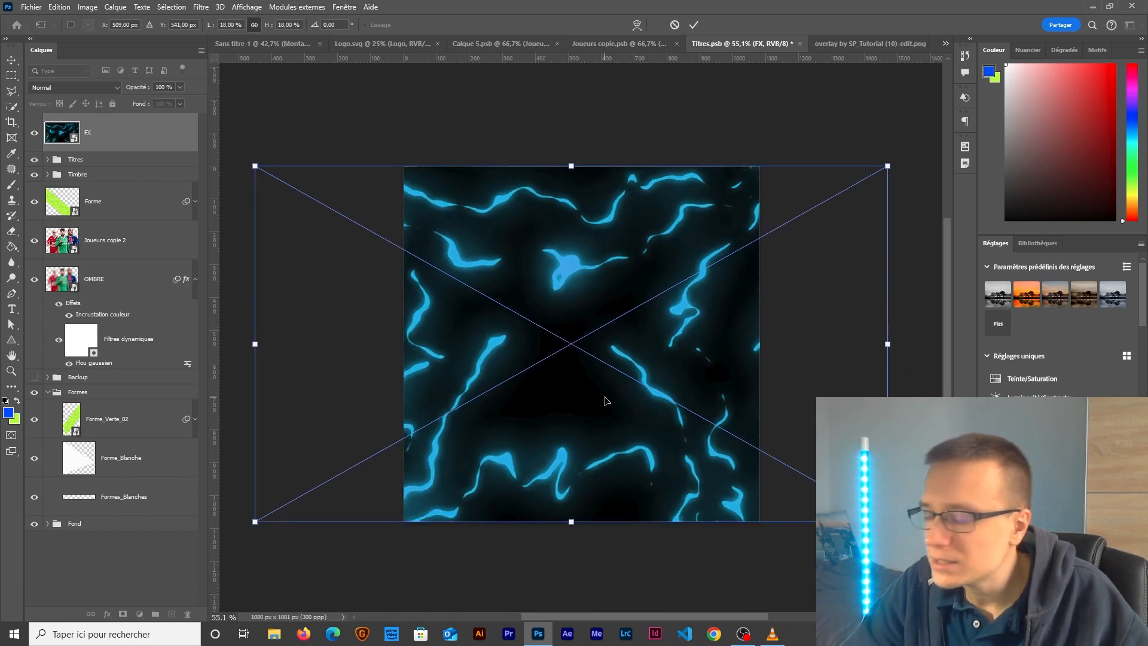
key("Return")
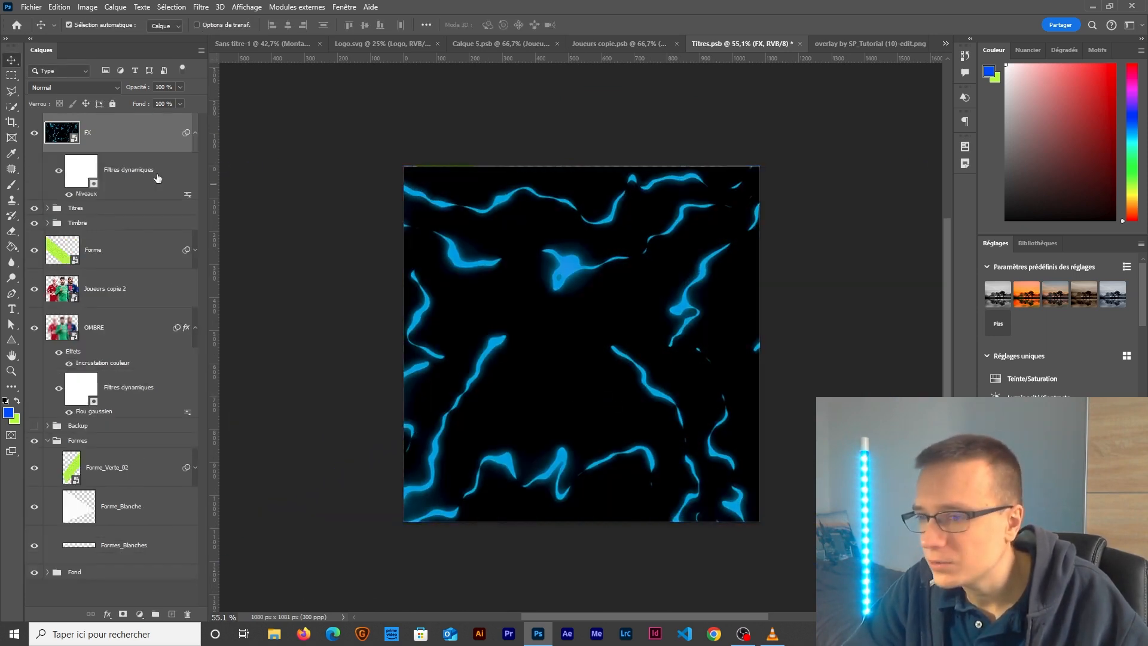
Step: Set the FX layer's blend mode to Superposition and move it below Formes_Blanches in the Formes group
left_click(71, 87)
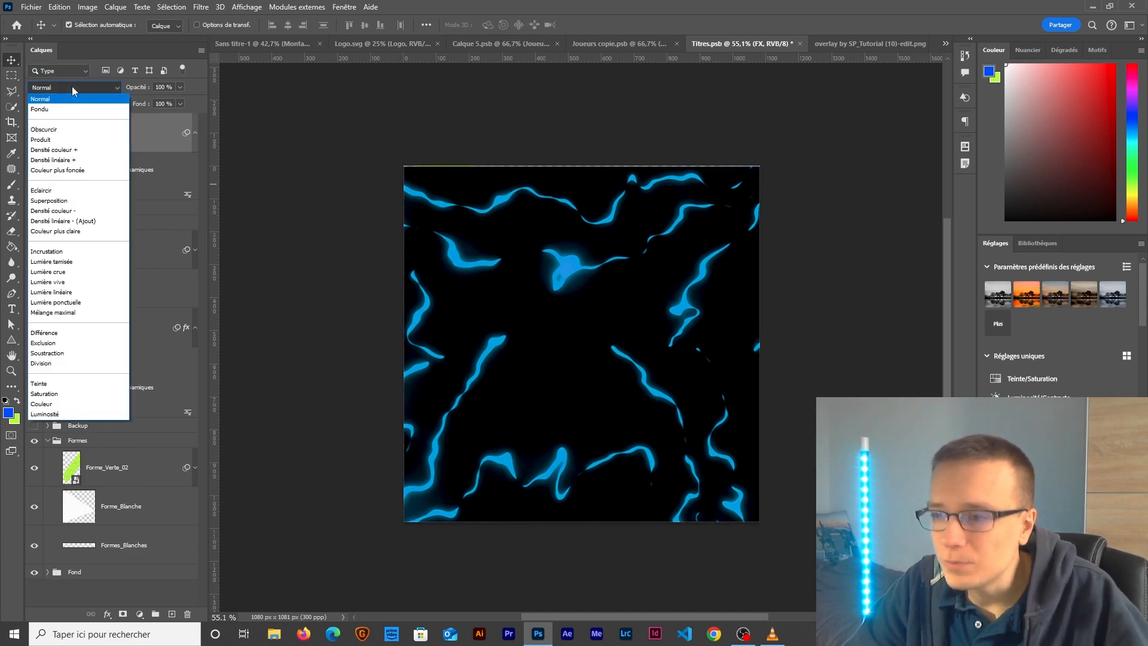
left_click(68, 201)
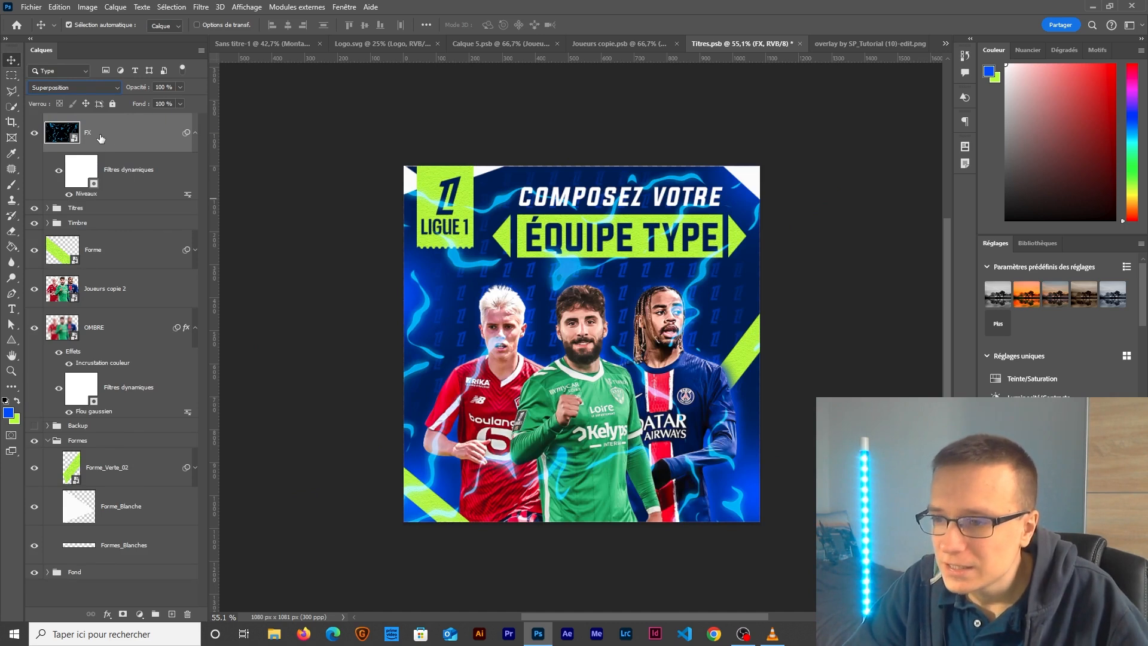
left_click_drag(103, 139, 88, 560)
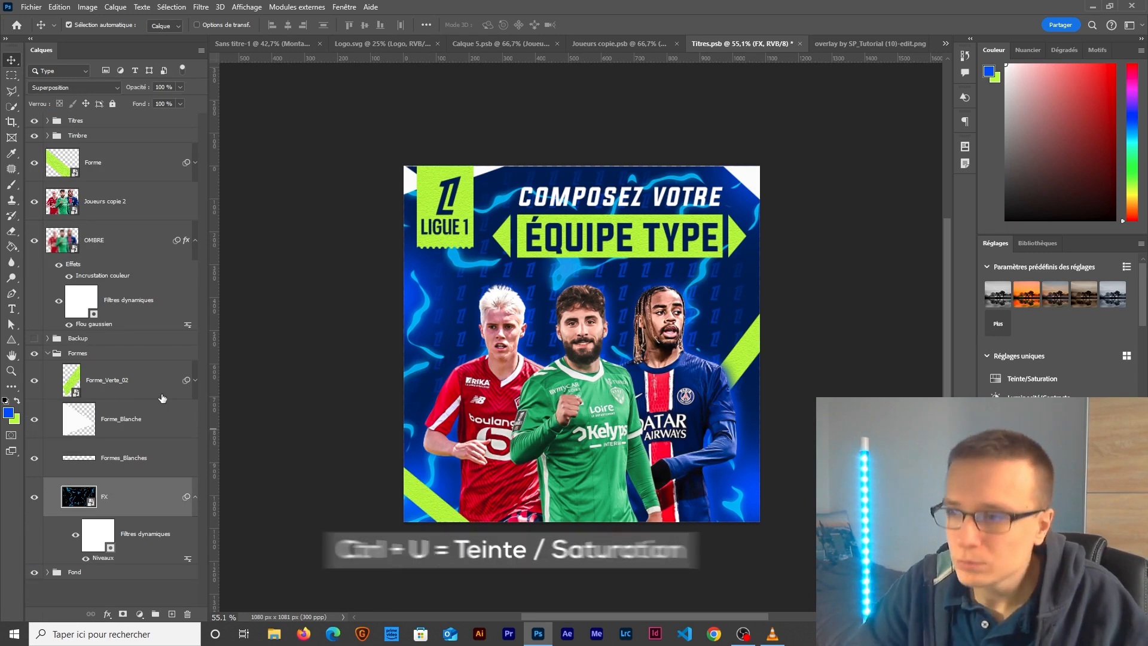
Step: Colorize the FX layer through Teinte/Saturation with Coloriser on, Teinte 186 and Saturation +100
left_click(88, 7)
mouse_move(150, 37)
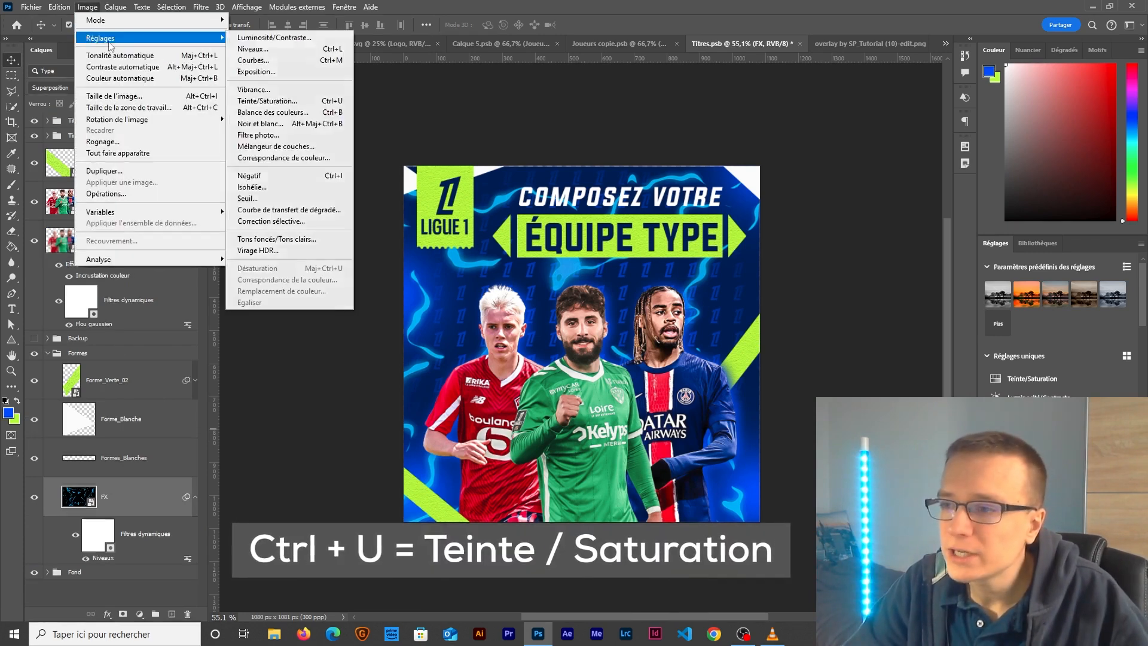
left_click(270, 101)
left_click_drag(530, 127, 226, 336)
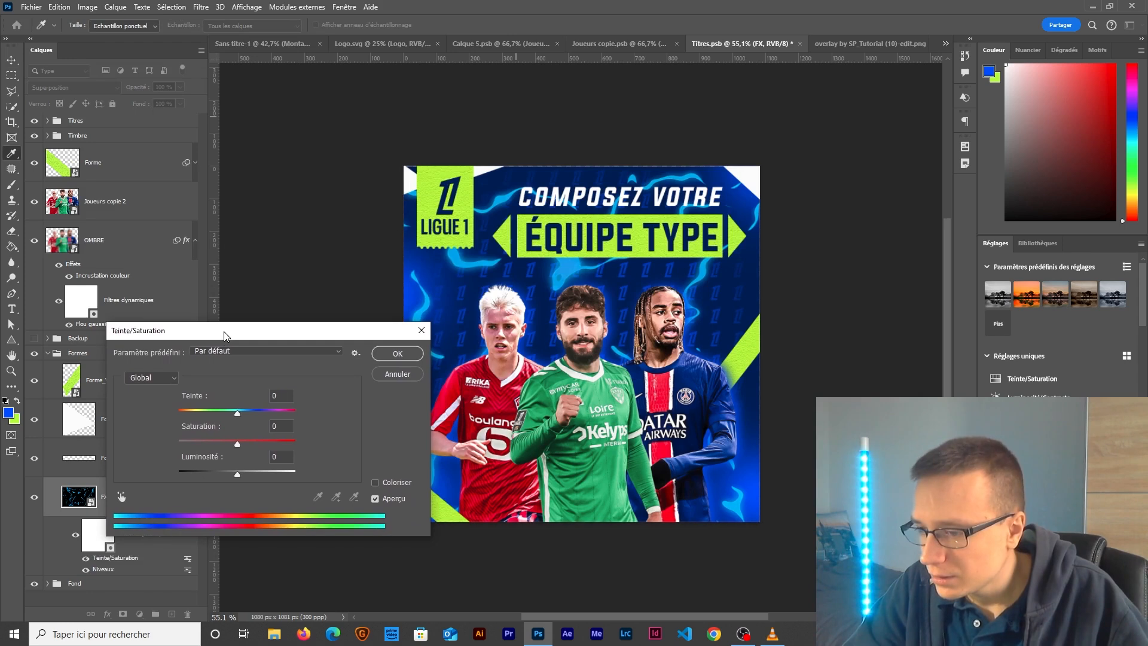
left_click(388, 485)
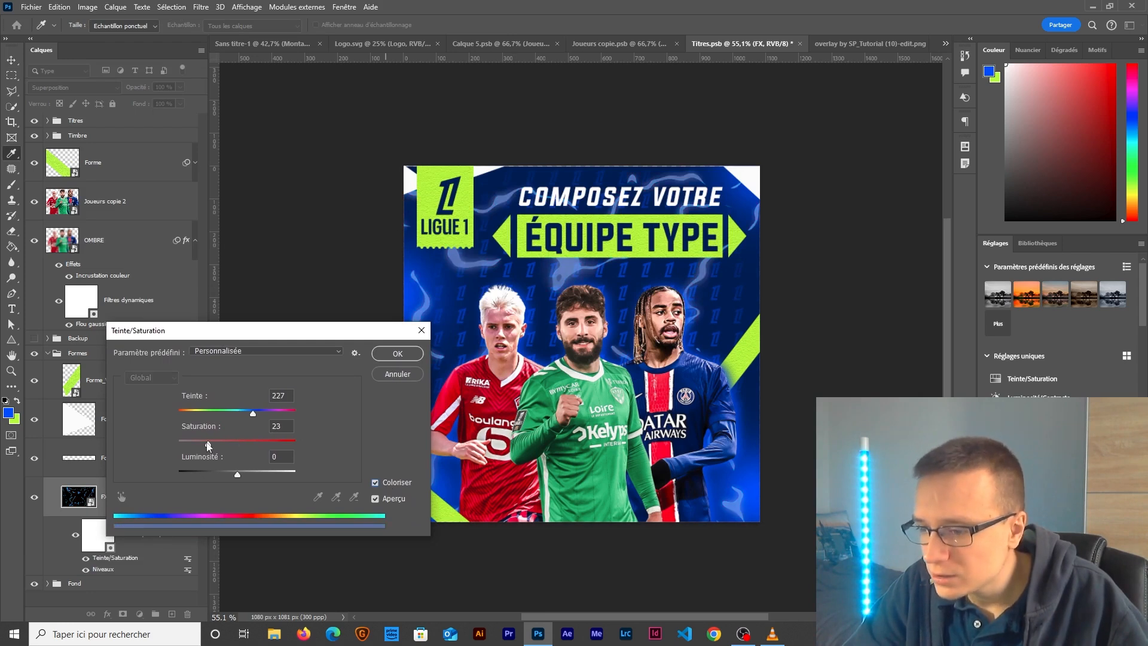
left_click_drag(208, 445, 535, 413)
left_click_drag(254, 416, 239, 418)
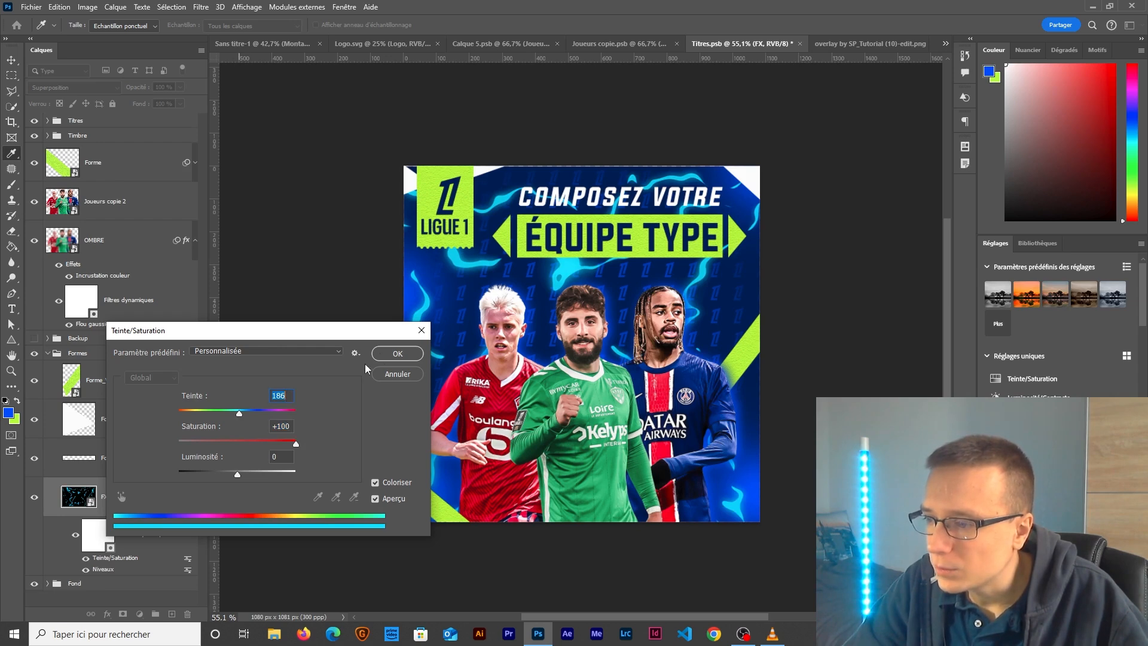
left_click(397, 353)
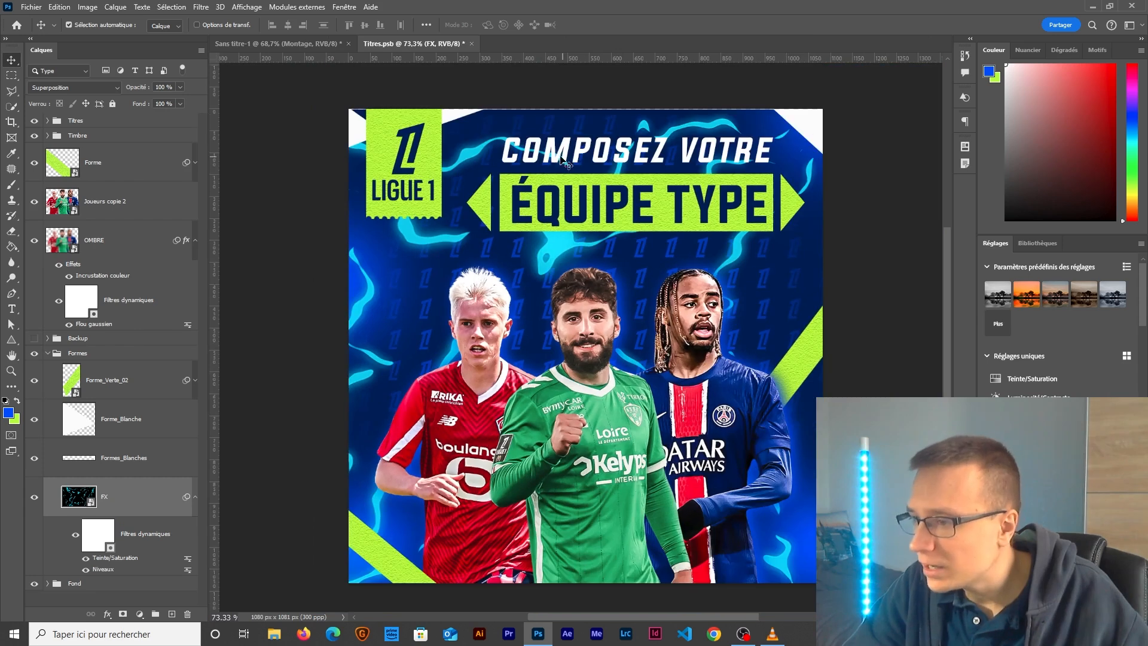
Step: Add a layer mask to FX and paint it black with the brush to hide the lightning behind the COMPOSEZ VOTRE title
scroll(593, 190, "up", 2)
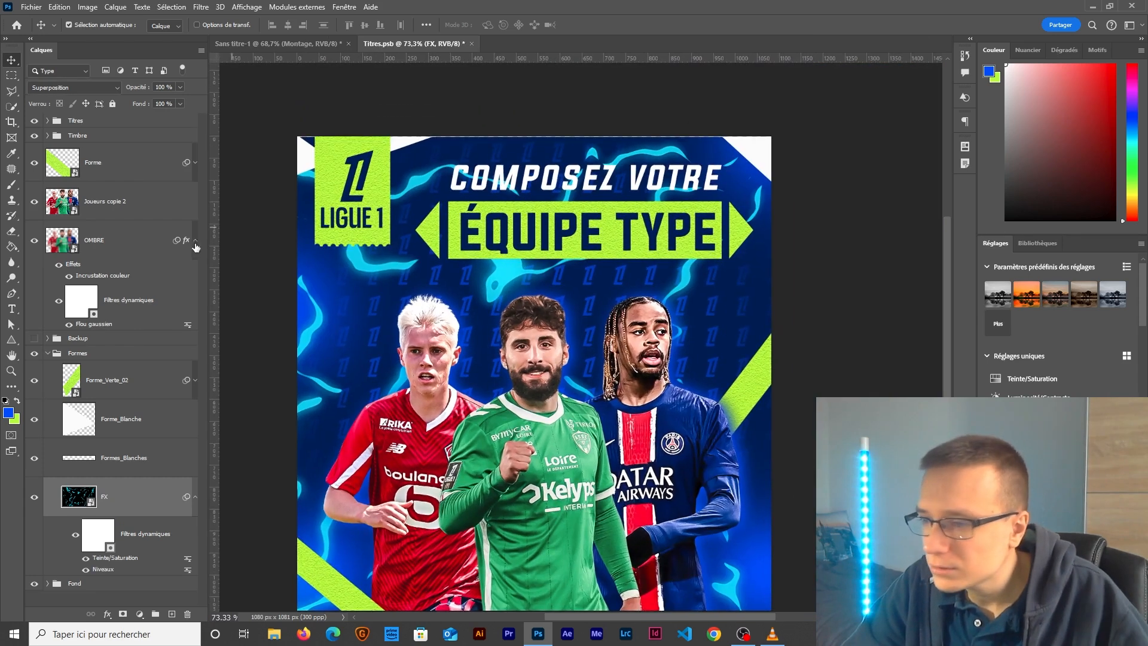
left_click(123, 613)
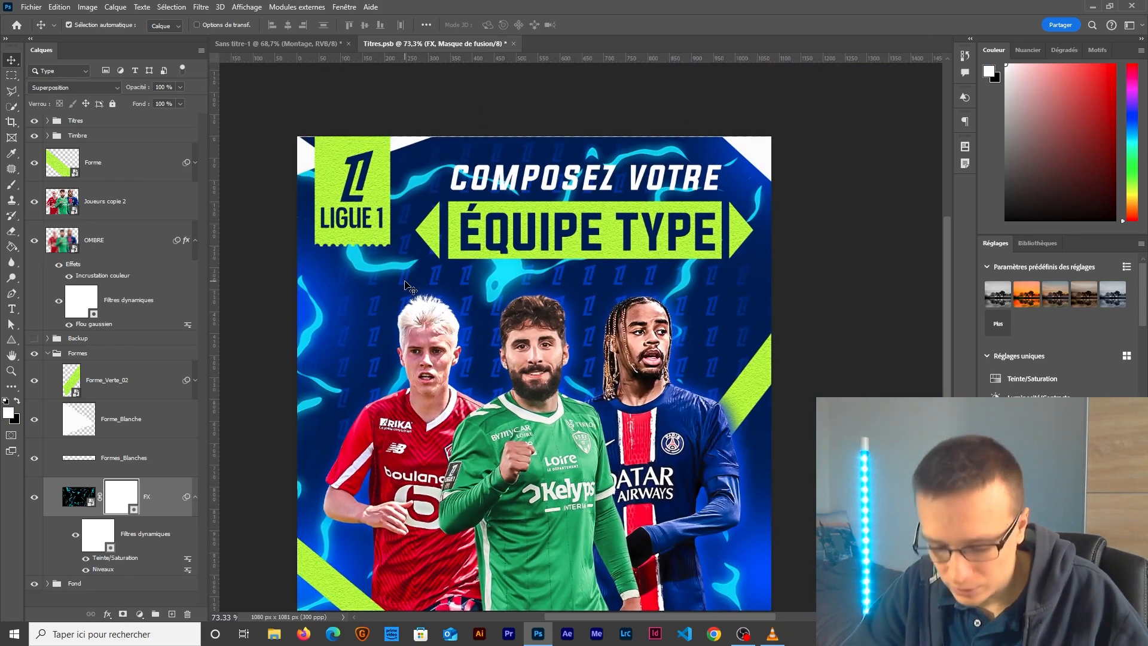
key("b")
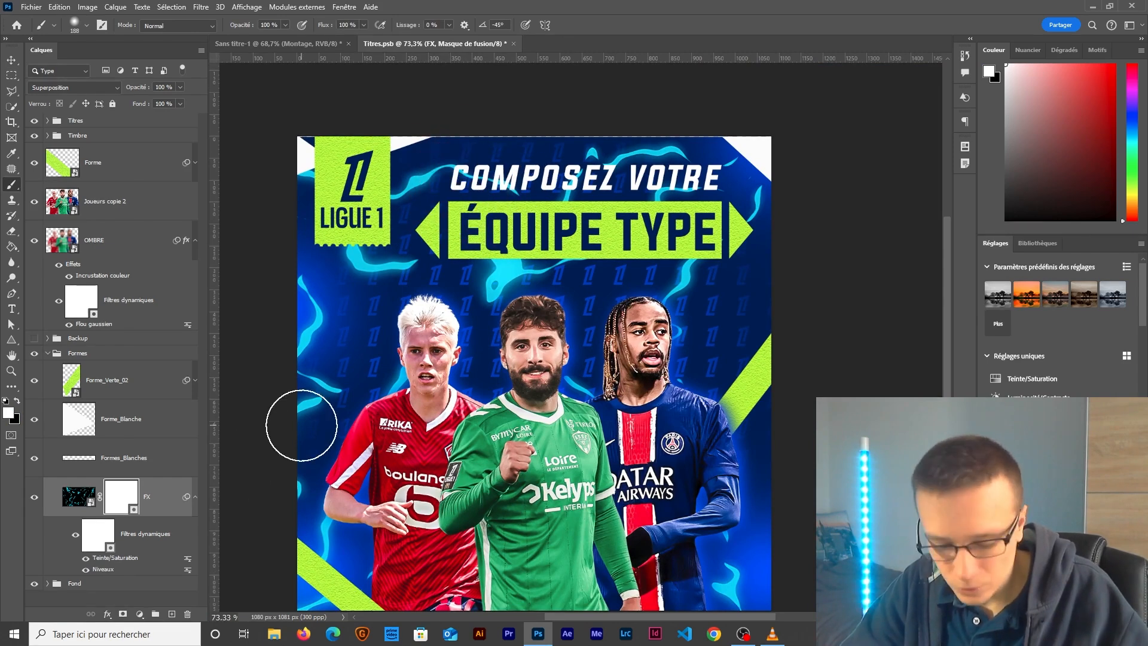
key("x")
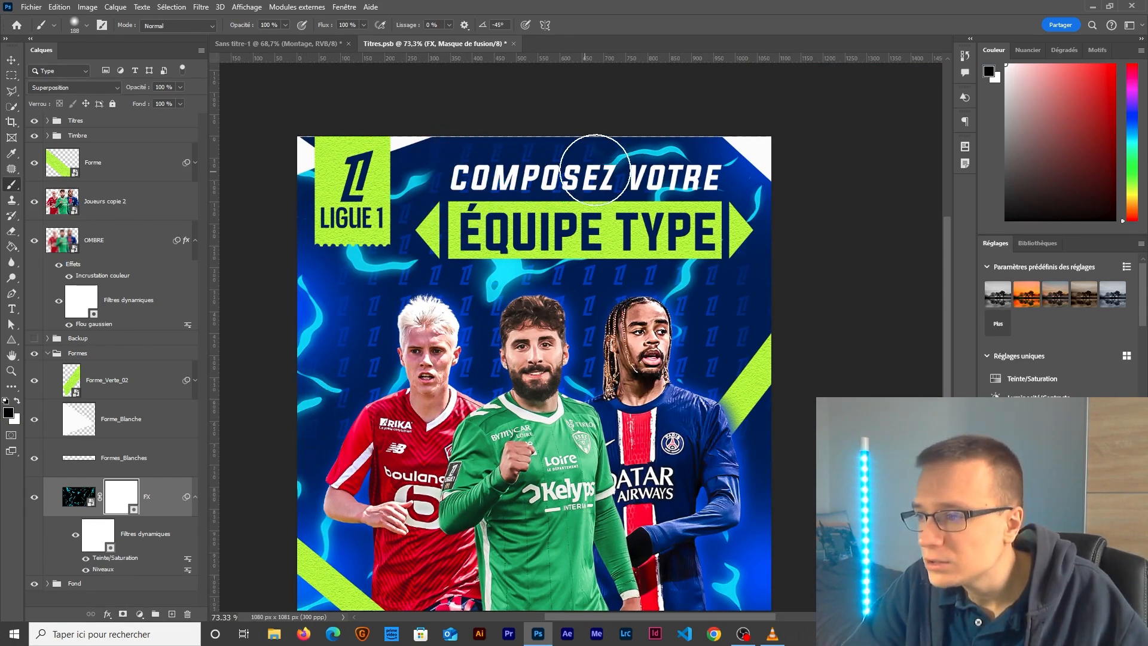
left_click_drag(624, 169, 415, 191)
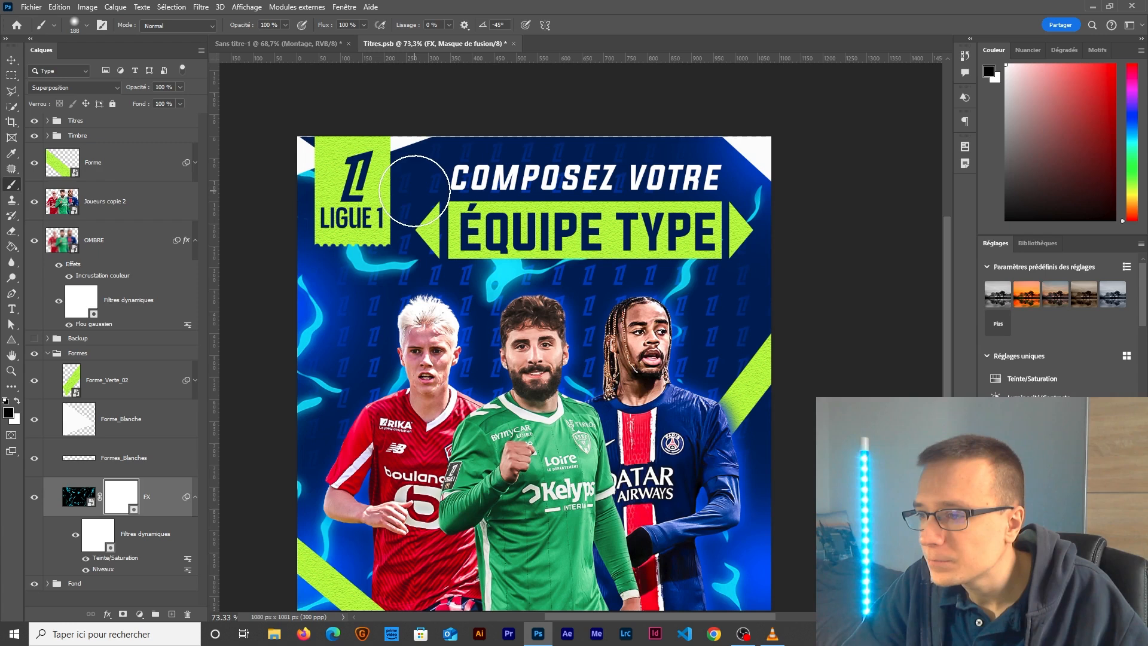
scroll(622, 195, "down", 3)
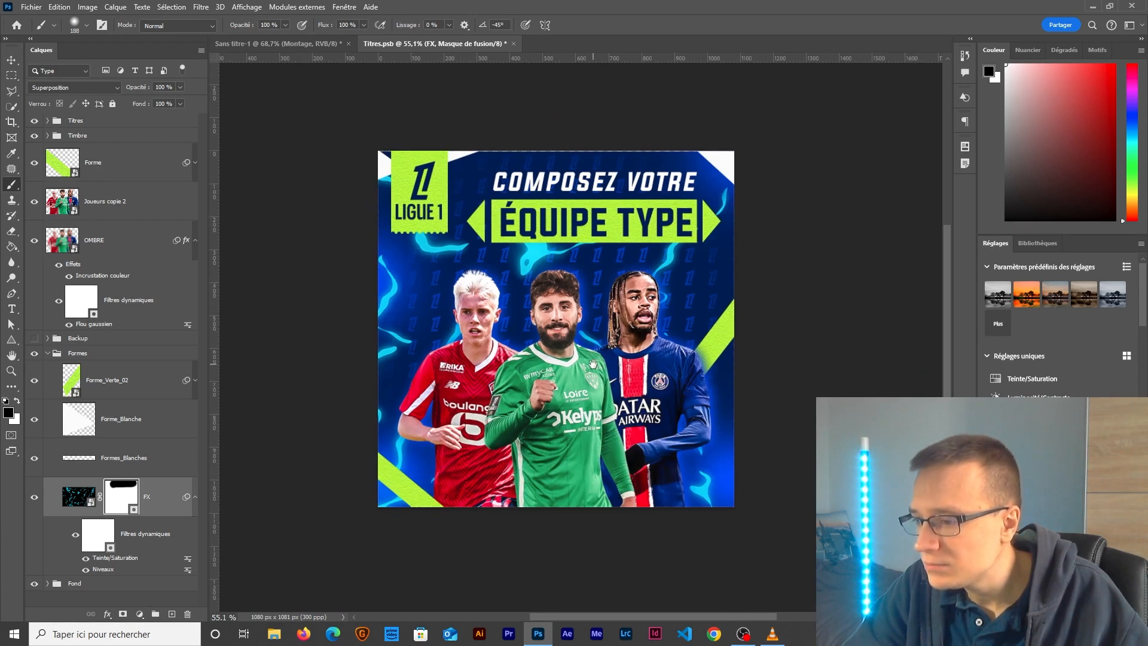
scroll(438, 281, "up", 1)
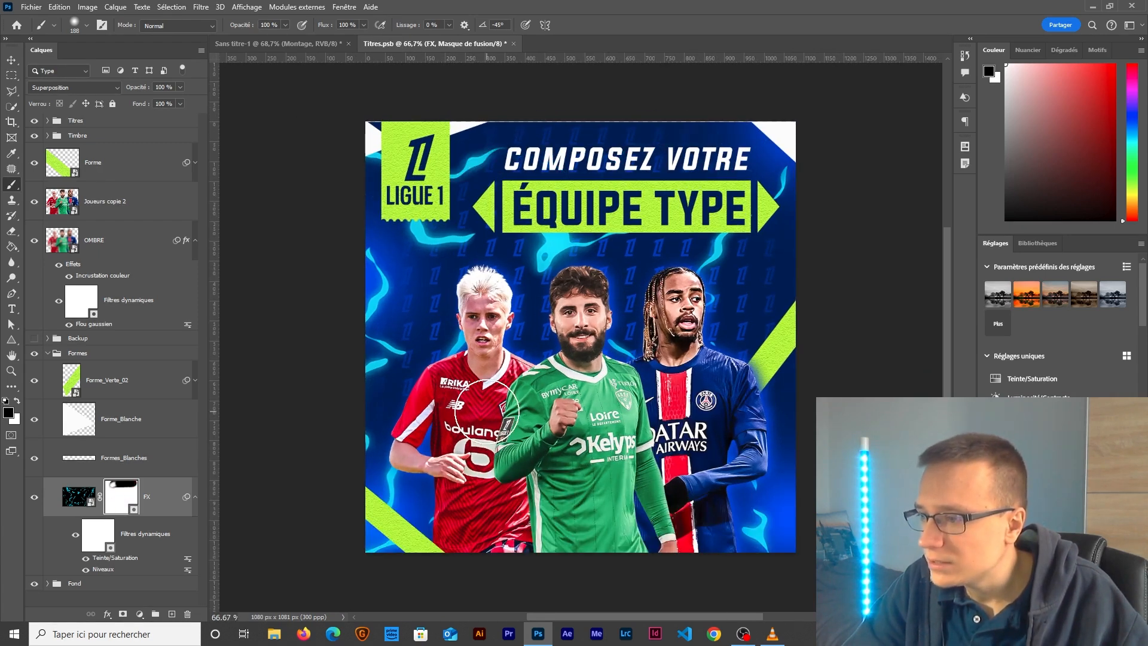
scroll(486, 410, "down", 2)
scroll(492, 407, "up", 1)
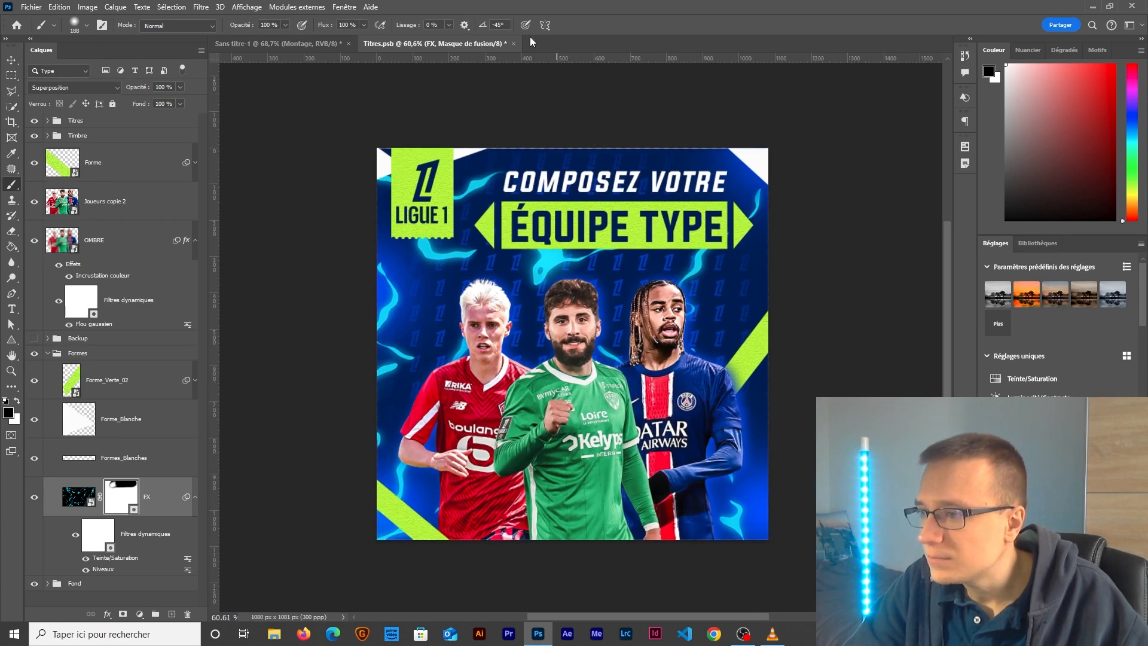
Step: Close Titres.psb and save its changes back into the Montage smart object
left_click(513, 44)
left_click(521, 238)
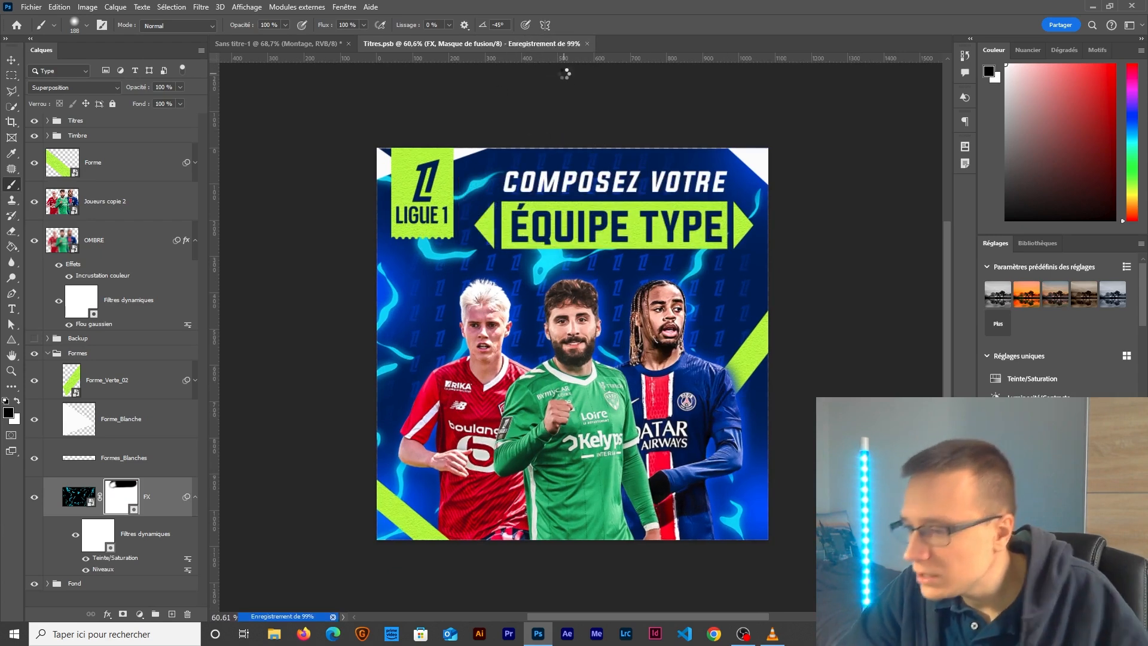
scroll(595, 326, "up", 1)
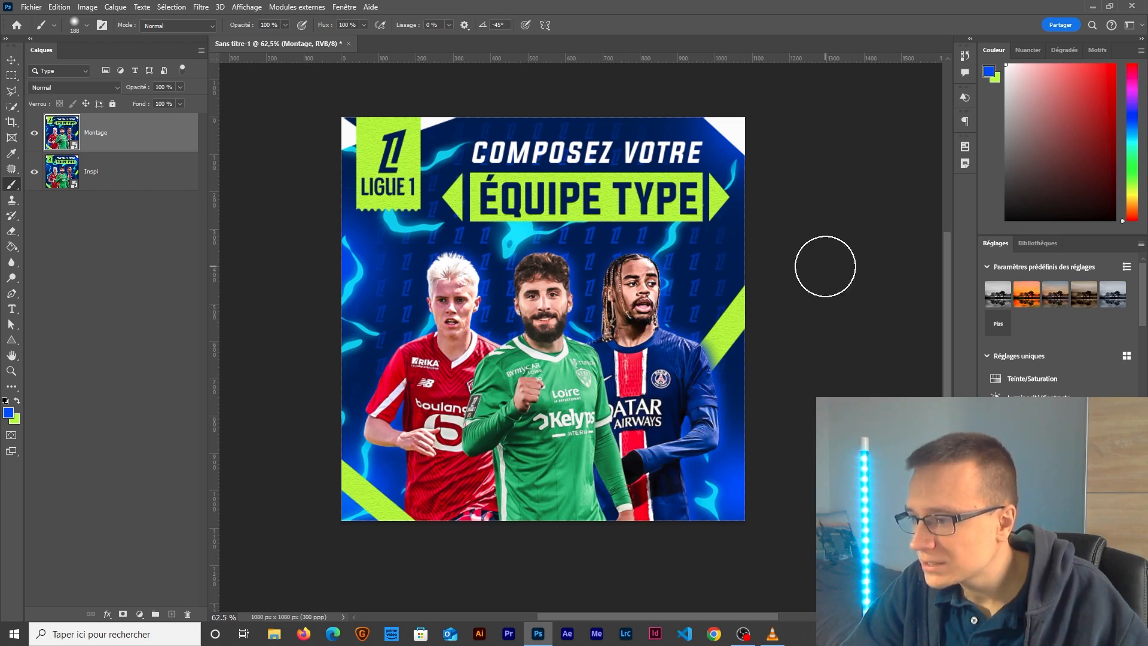
Step: Add a Teinte/Saturation adjustment layer above Montage with Saturation +10, and deselect all layers
key("v")
left_click(140, 614)
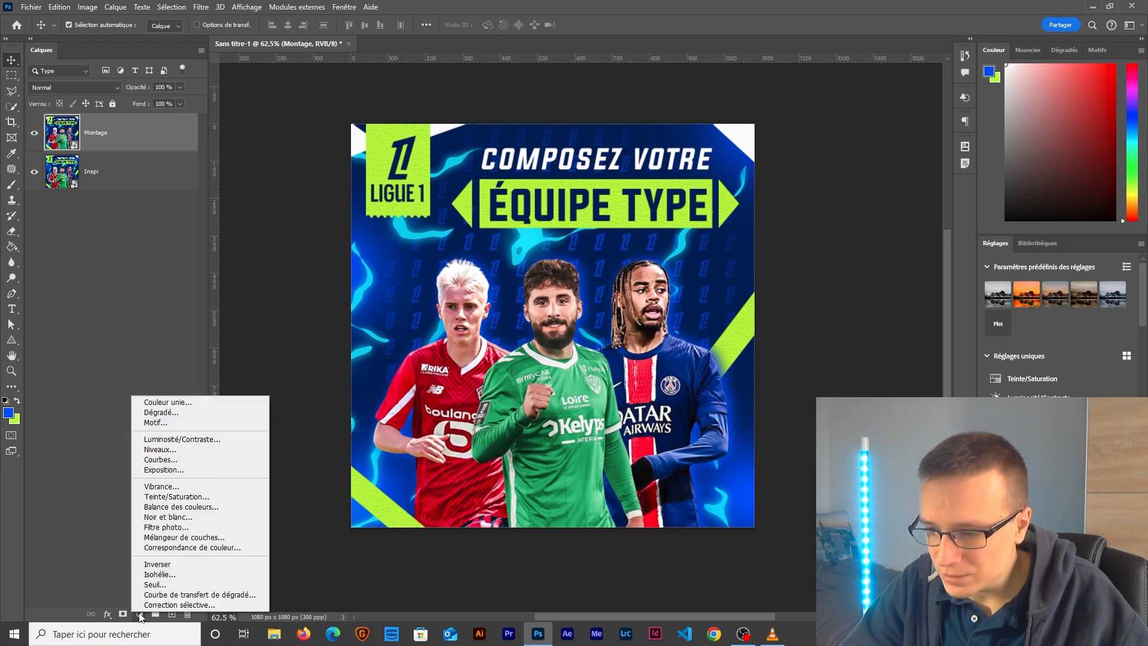
left_click(175, 497)
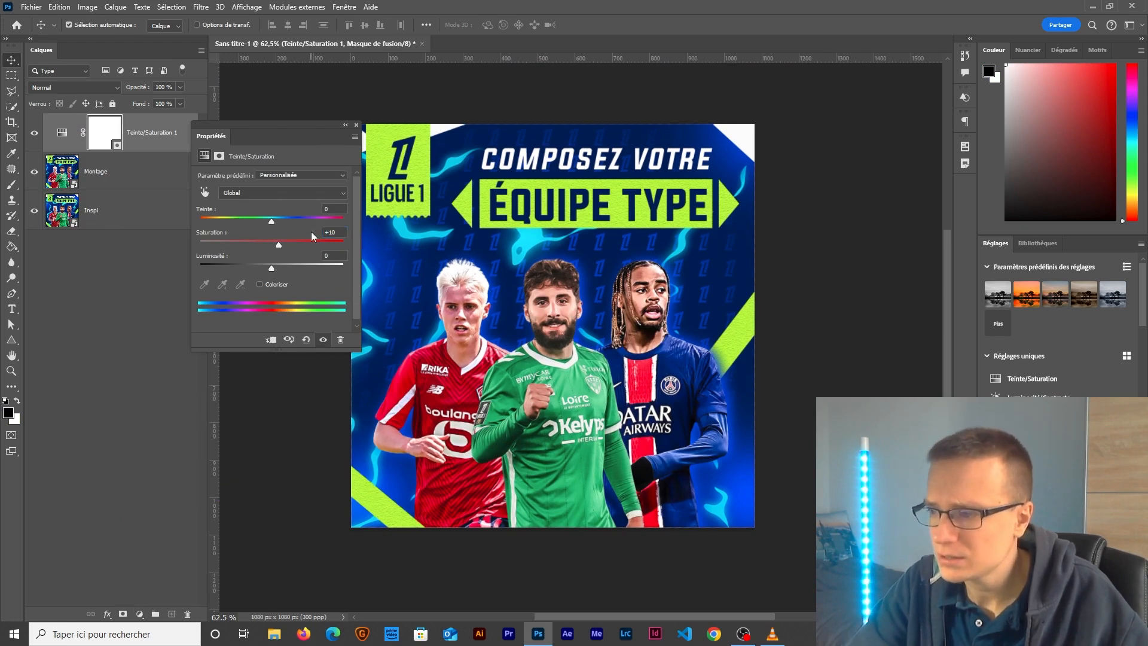
left_click(356, 125)
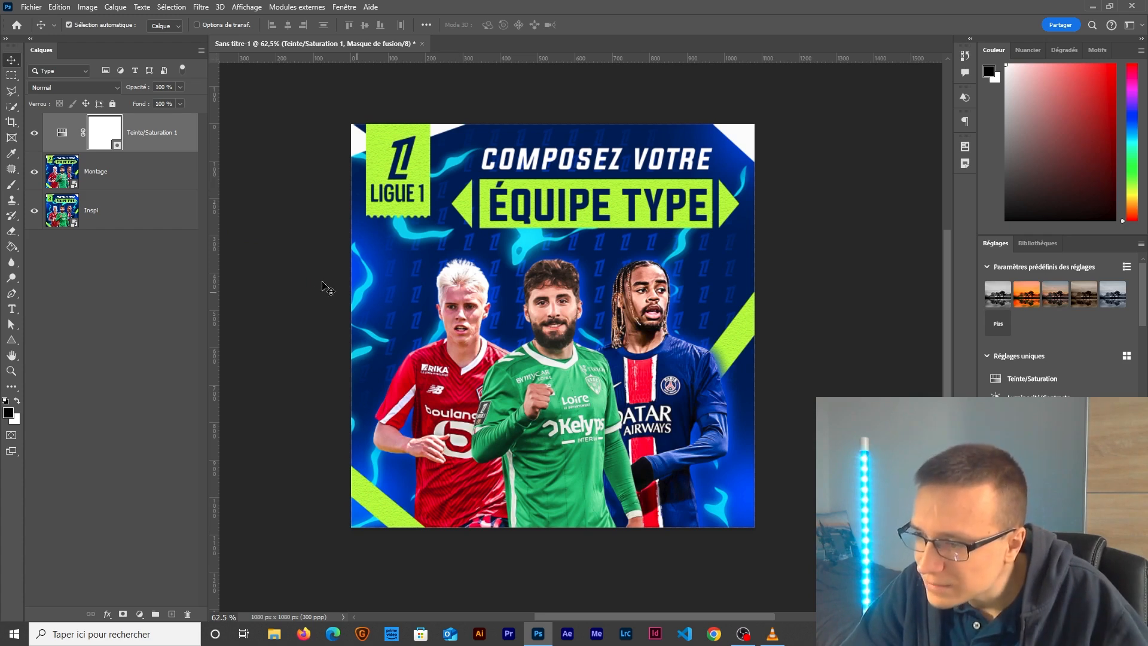
left_click(139, 390)
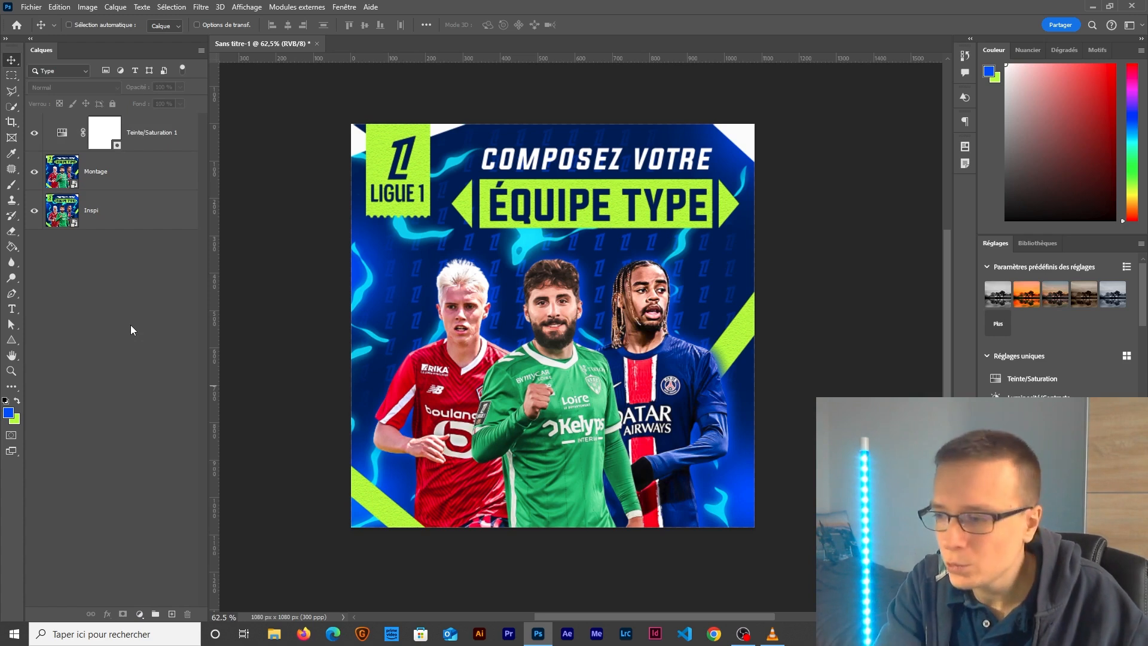
Step: Stamp all visible layers into a new top layer, convert it to a smart object and name it RGB
key("ctrl+alt+shift+e")
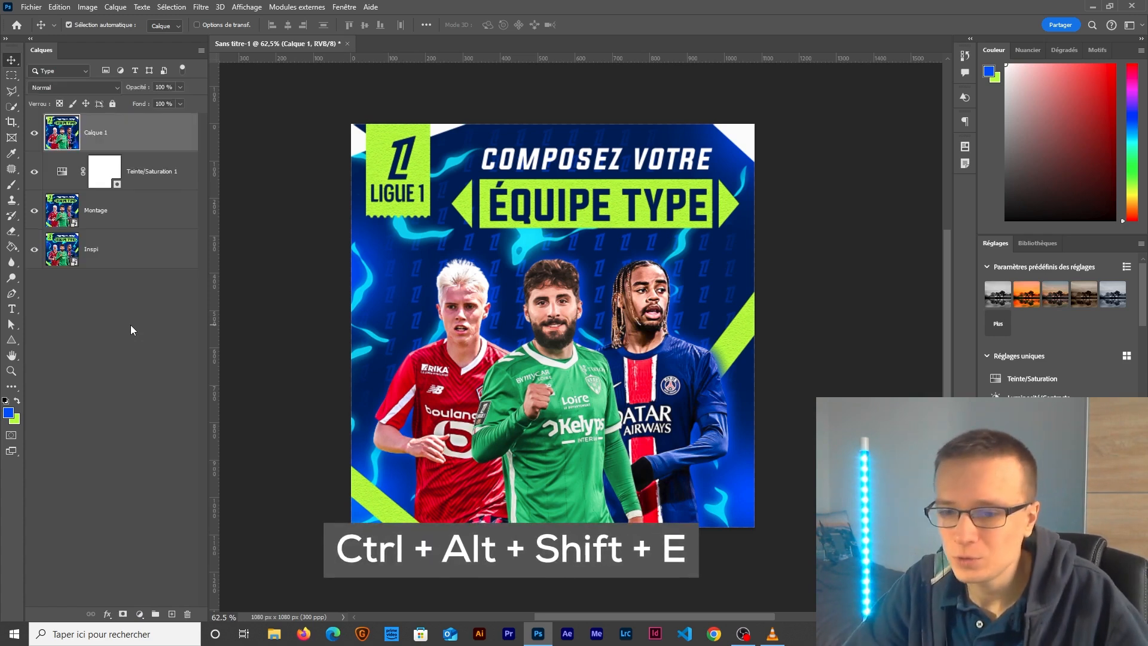
right_click(124, 133)
left_click(185, 301)
double_click(104, 133)
type("RGB")
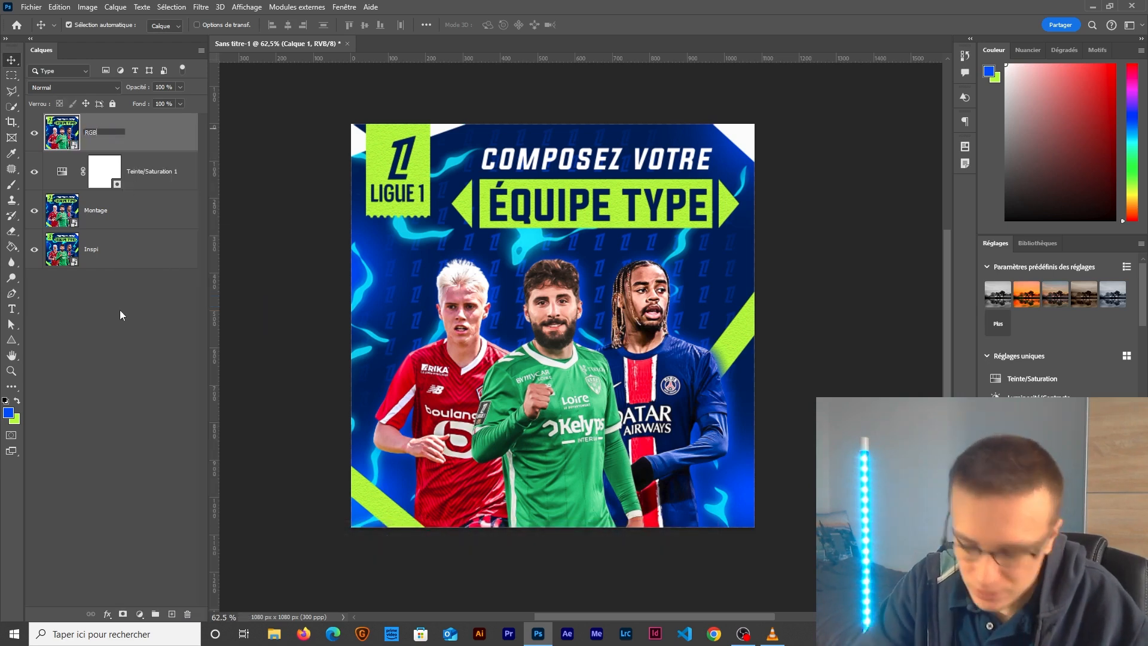
Step: Disable the R channel in the RGB layer's blending options
right_click(144, 126)
left_click(173, 129)
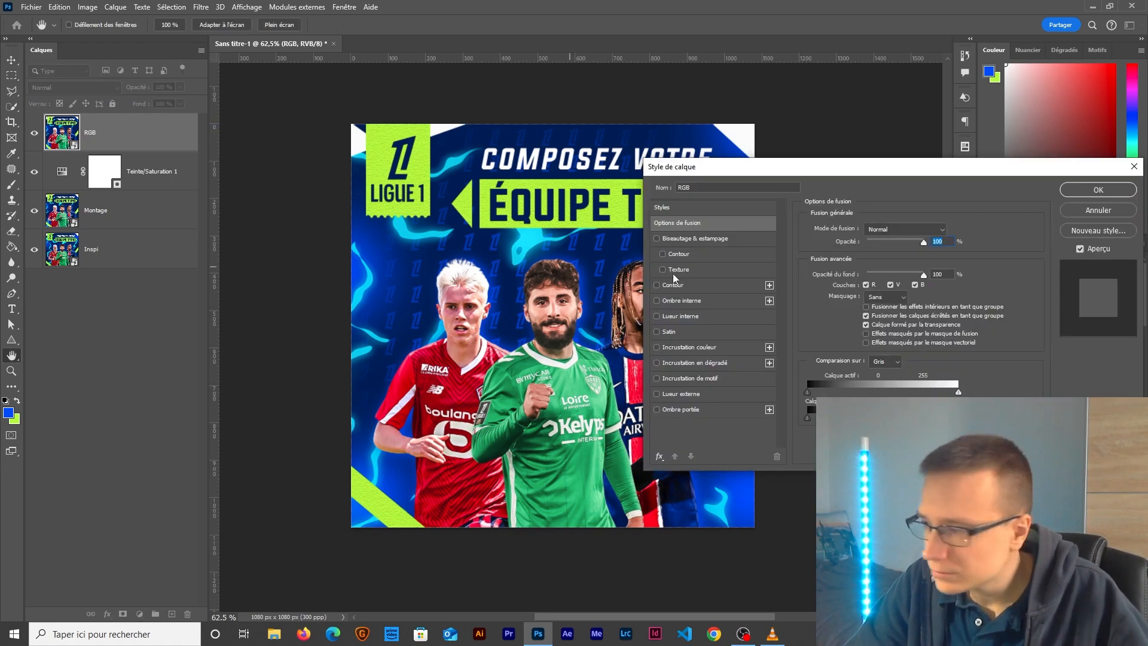
left_click_drag(850, 171, 328, 133)
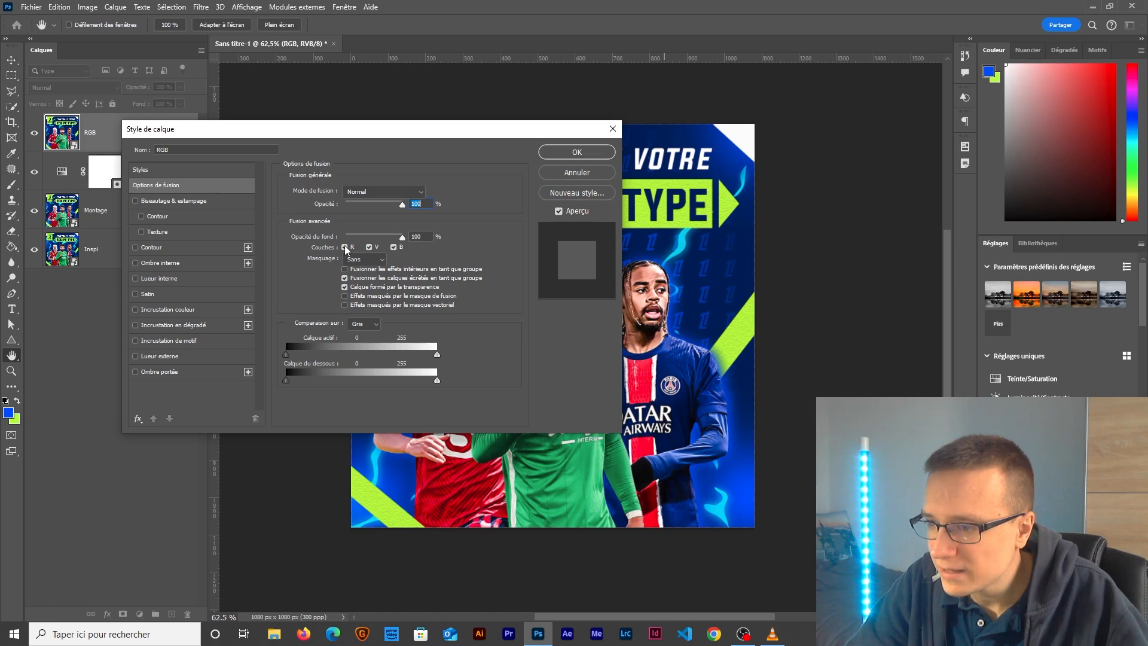
left_click(345, 247)
left_click(578, 154)
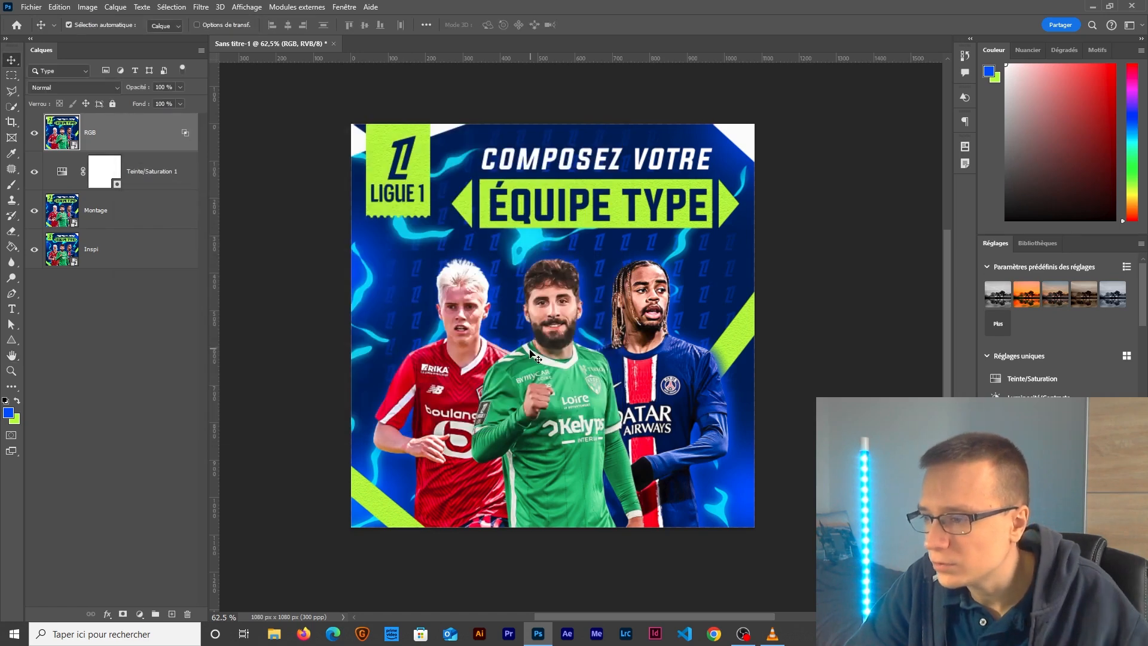
Step: Shift the RGB layer 3 px to the right with Free Transform to create a colour fringe
key("v")
scroll(535, 358, "up", 4)
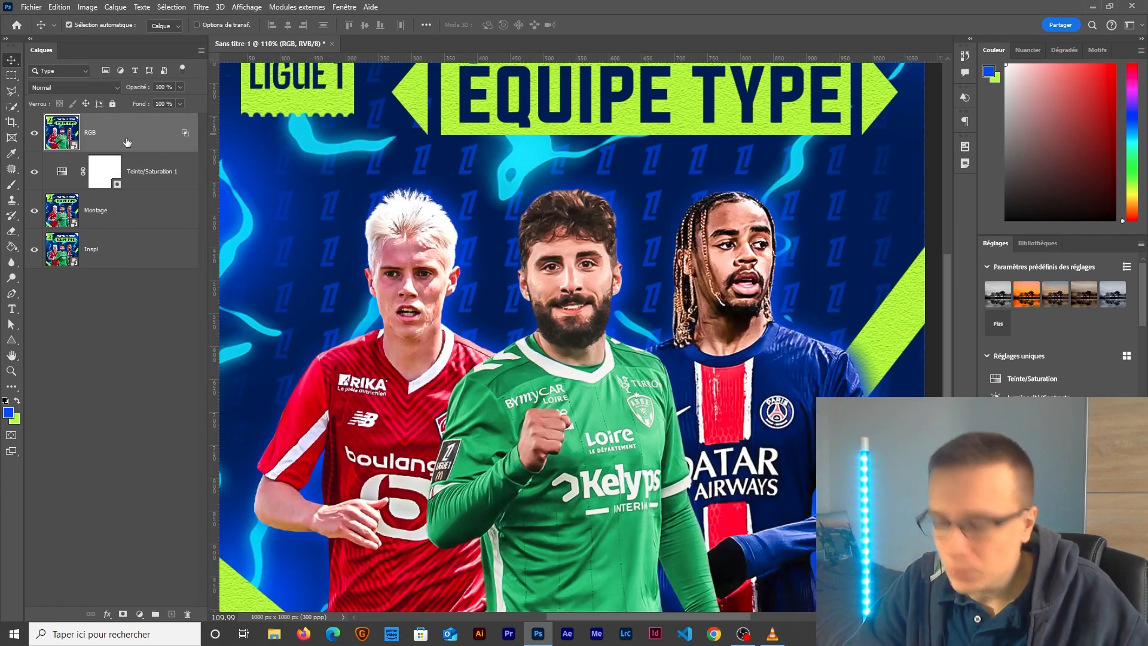
key("ctrl+t")
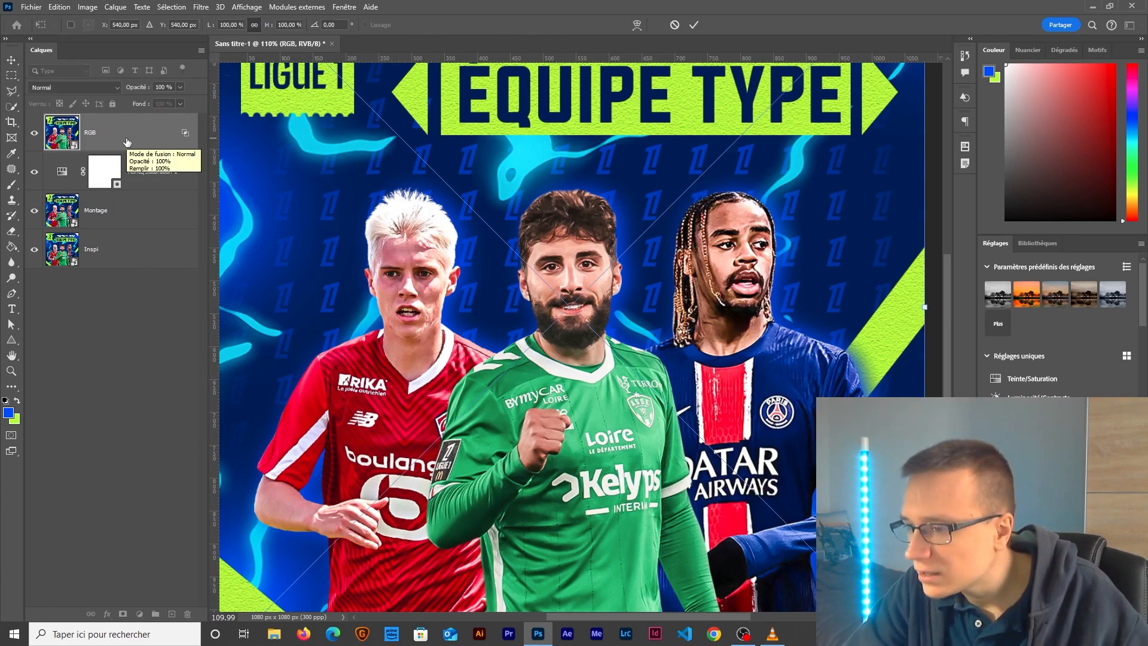
key("Right")
key("Right")
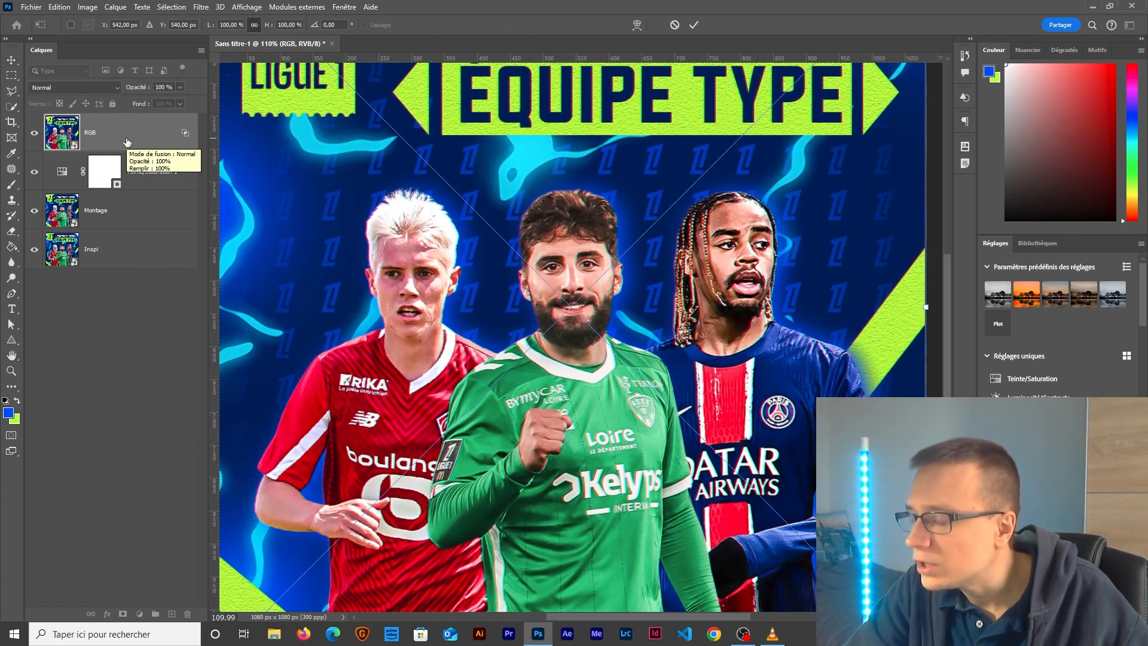
key("Right")
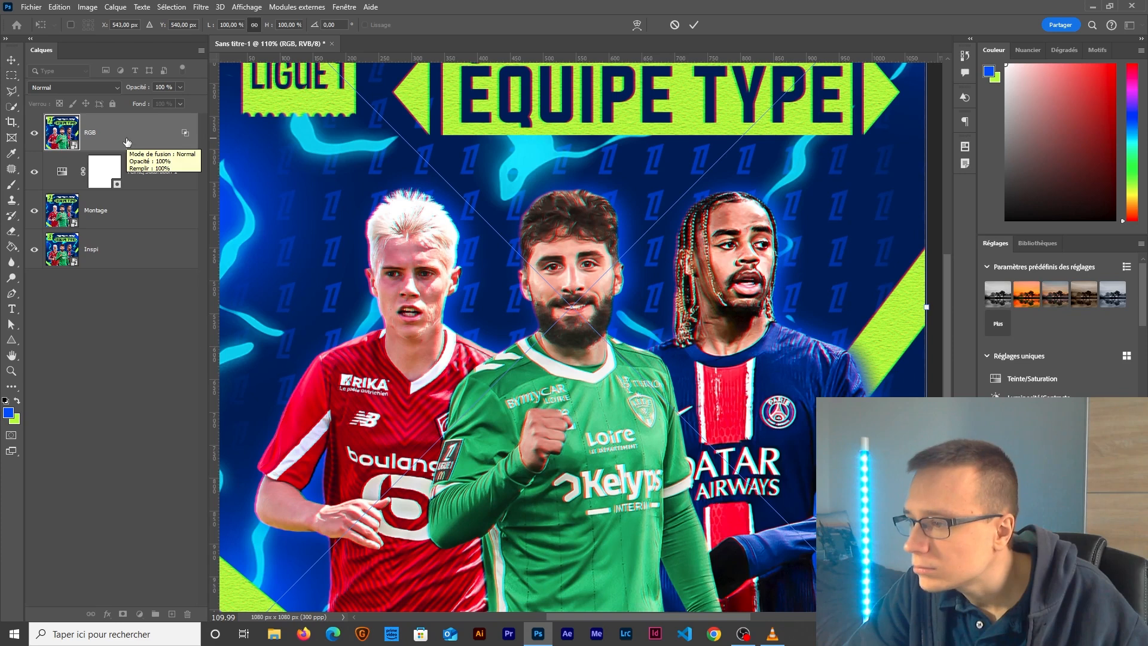
scroll(393, 300, "down", 3)
key("Return")
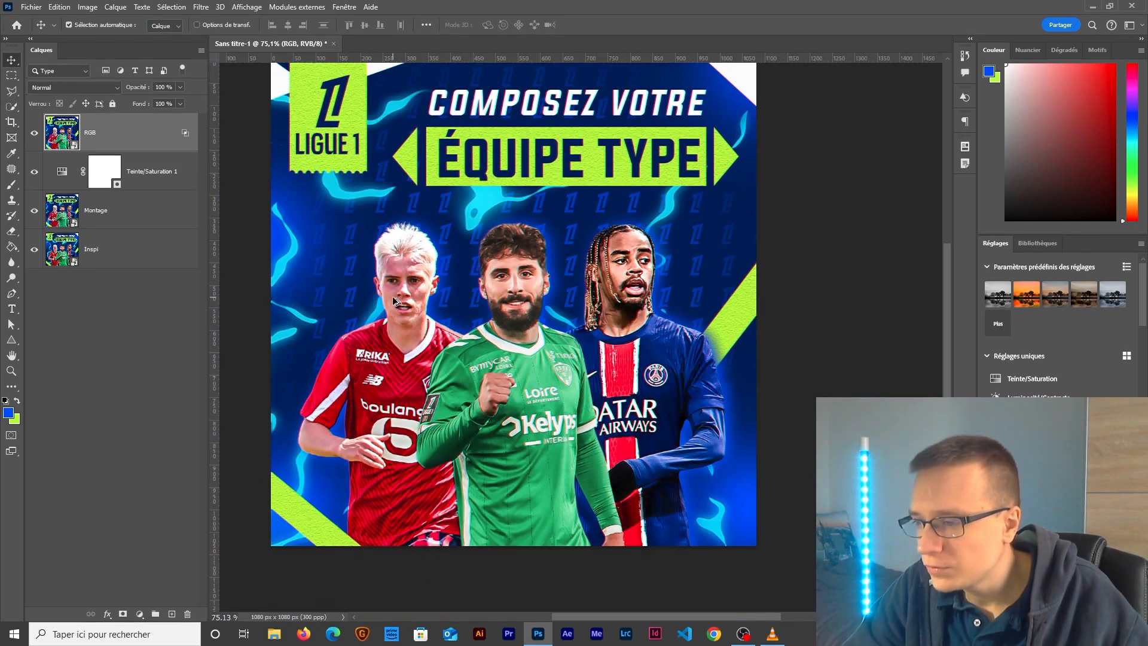
Step: Add a layer mask to RGB and paint it black over the three players' faces and the small shirt logos
left_click(122, 614)
scroll(441, 281, "up", 3)
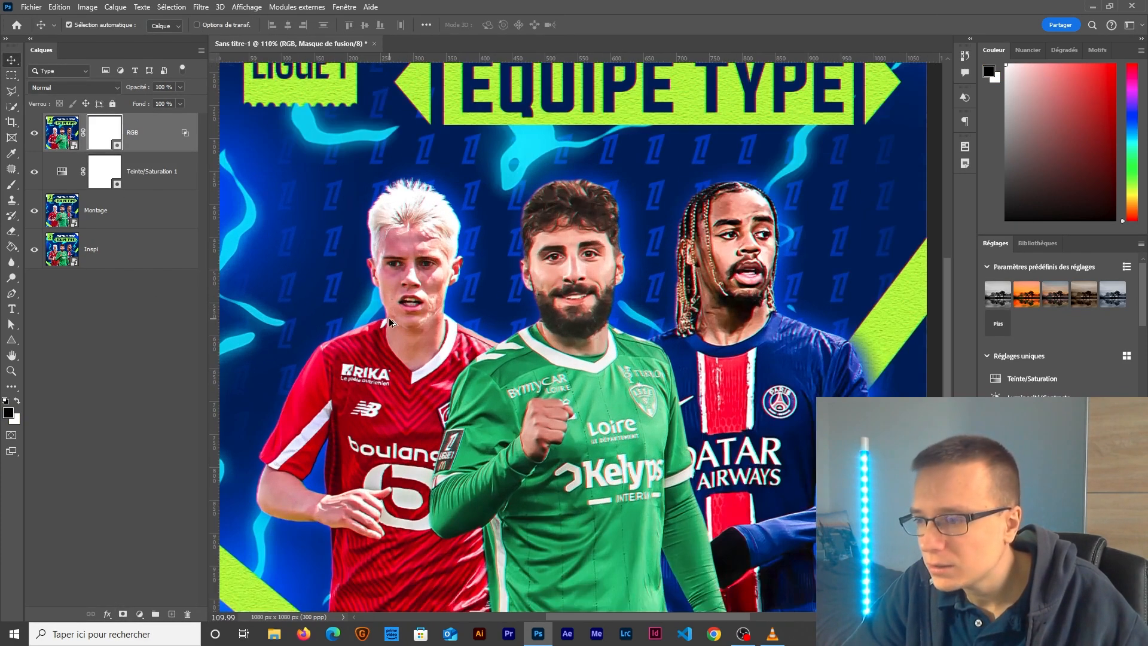
key("b")
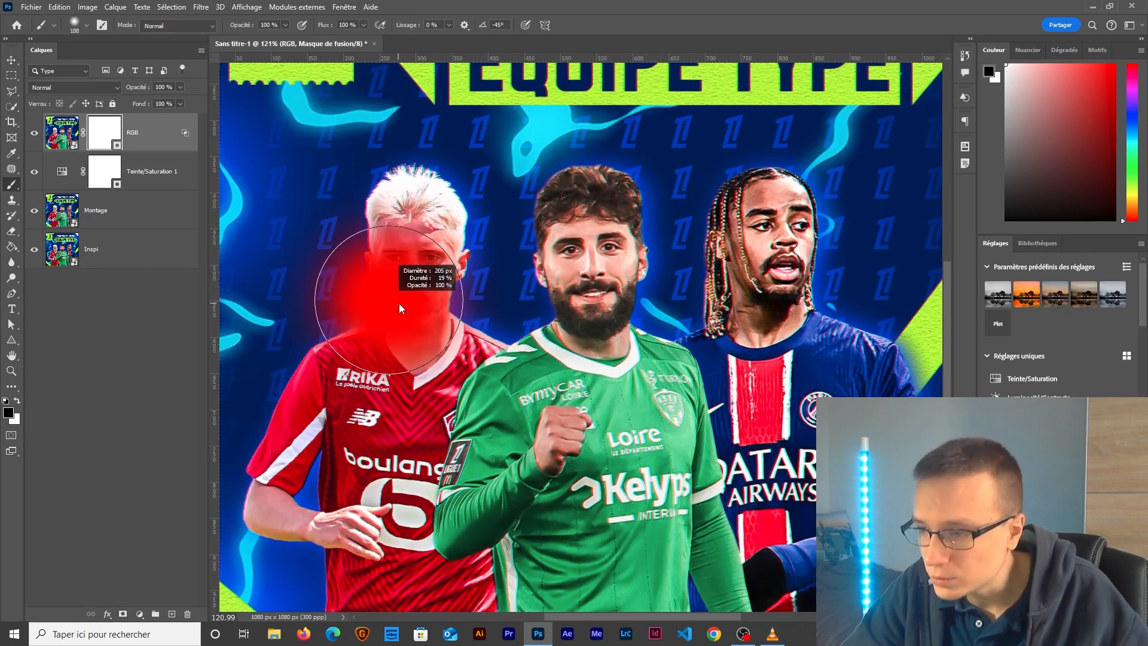
left_click_drag(398, 286, 404, 243)
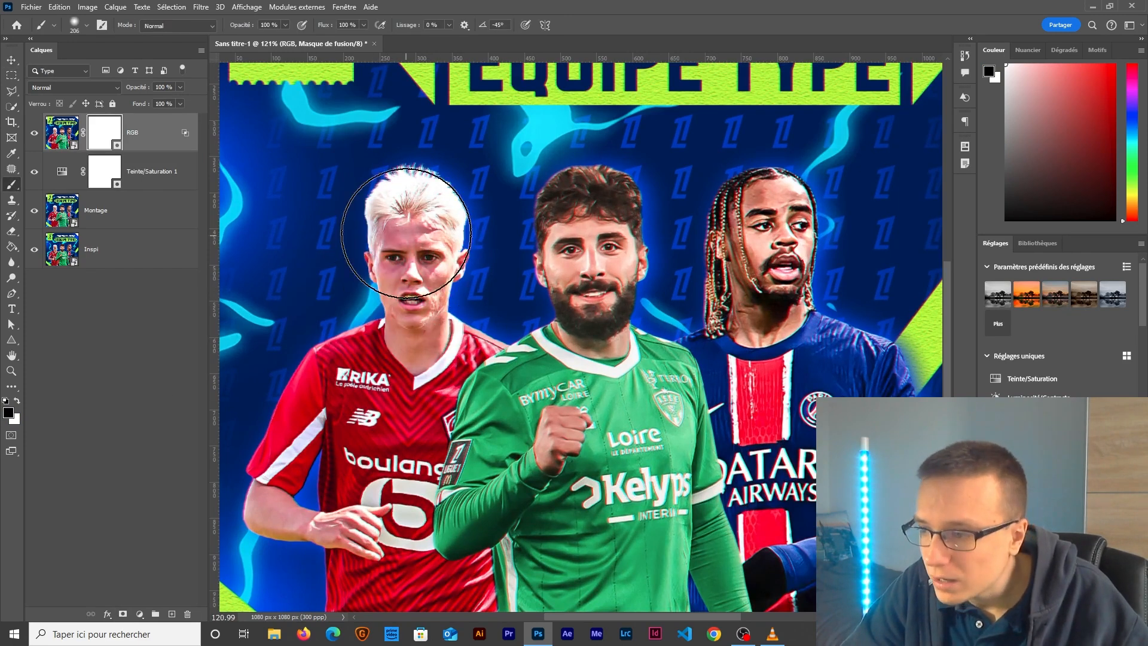
left_click_drag(584, 286, 591, 238)
left_click_drag(535, 335, 344, 387)
left_click_drag(578, 335, 578, 290)
scroll(568, 372, "down", 2)
scroll(620, 460, "up", 4)
left_click_drag(619, 459, 589, 459)
left_click(623, 454)
left_click(430, 456)
left_click_drag(382, 495, 439, 479)
scroll(439, 479, "down", 3)
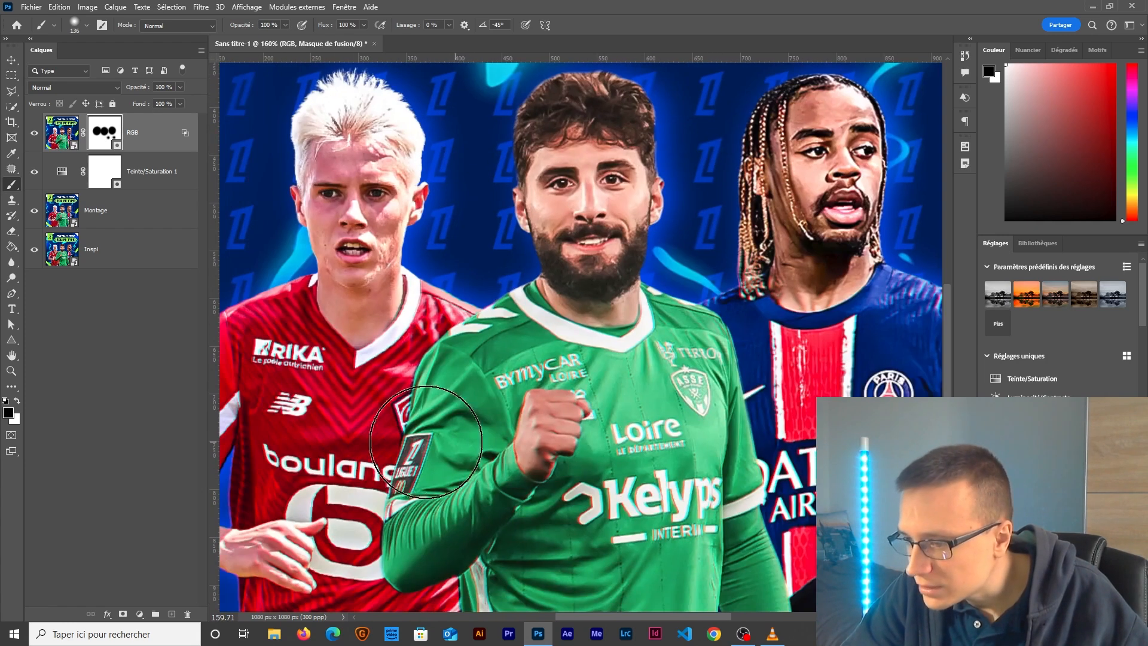
Step: Paint the RGB mask black over the COMPOSEZ VOTRE ÉQUIPE TYPE title to remove the colour fringe there
scroll(576, 377, "down", 3)
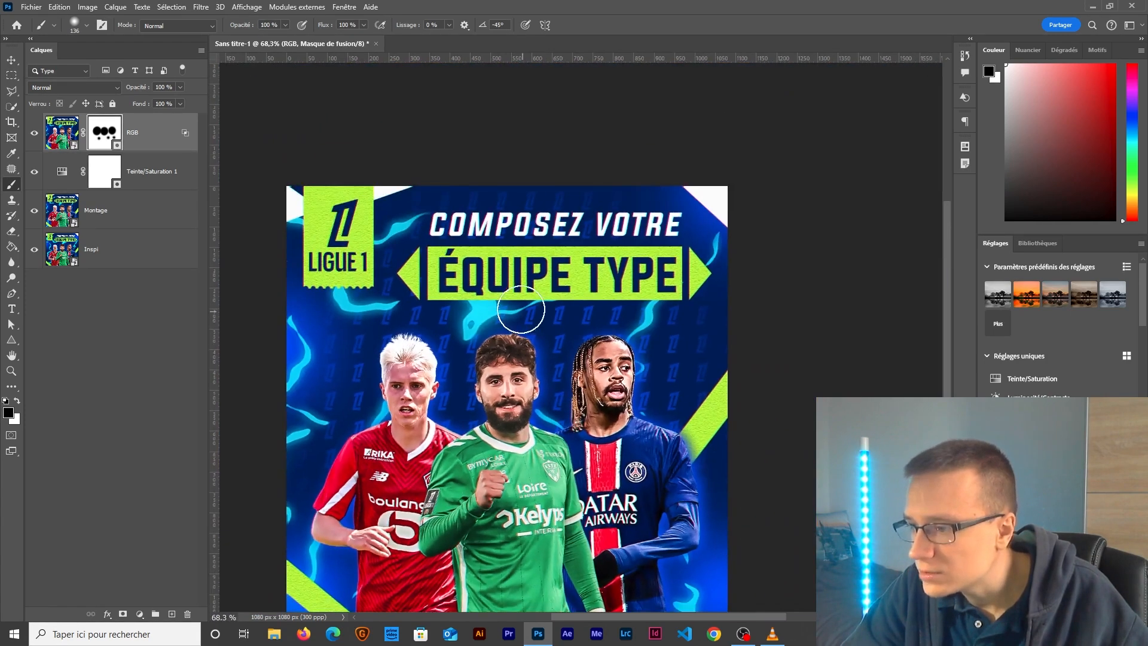
scroll(556, 227, "up", 3)
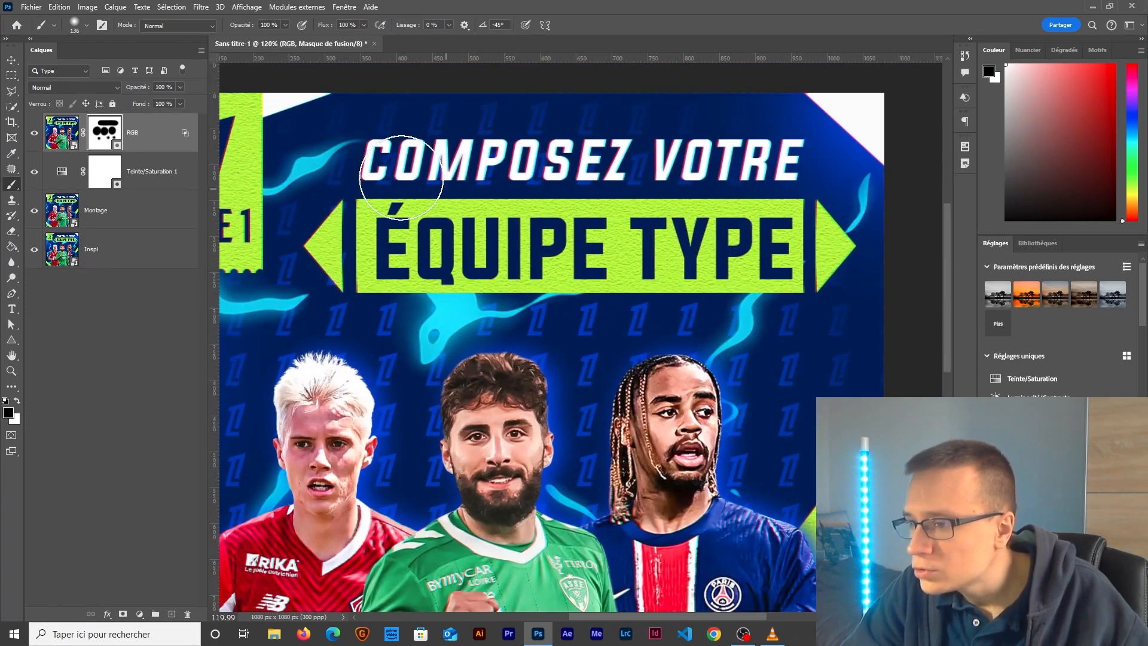
scroll(575, 329, "down", 3)
left_click_drag(574, 328, 572, 266)
Step: Inspect the poster's edges up close and fine-tune the RGB layer's horizontal offset with Free Transform, leaving all layers deselected
scroll(394, 347, "up", 5)
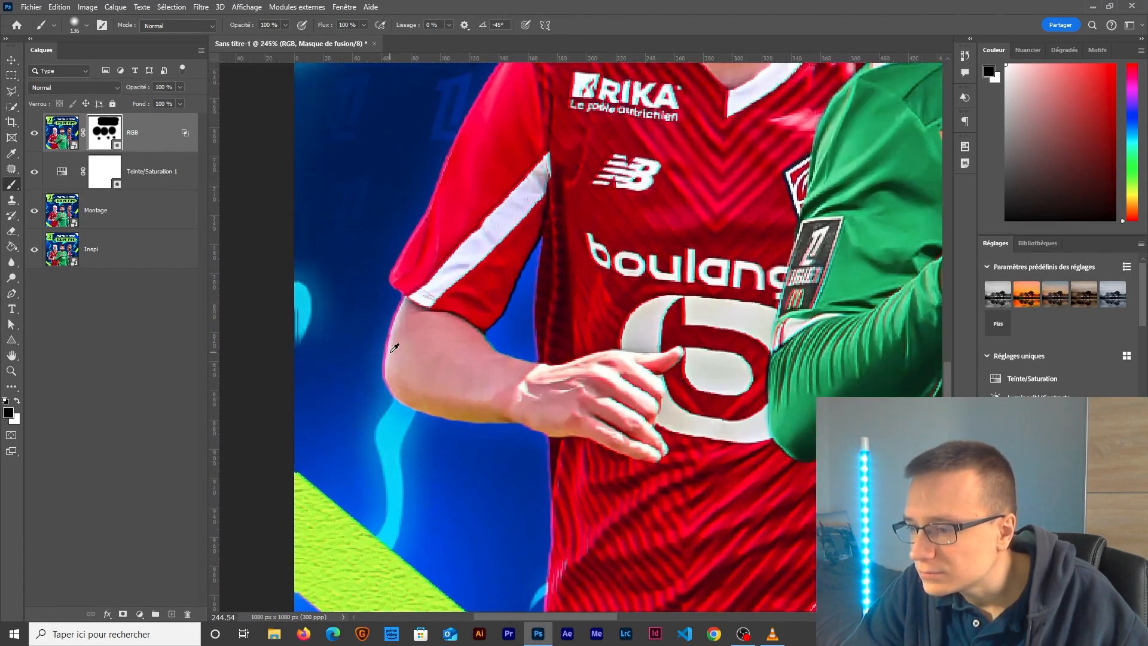
left_click_drag(509, 149, 446, 541)
left_click_drag(618, 239, 296, 472)
left_click_drag(521, 211, 623, 462)
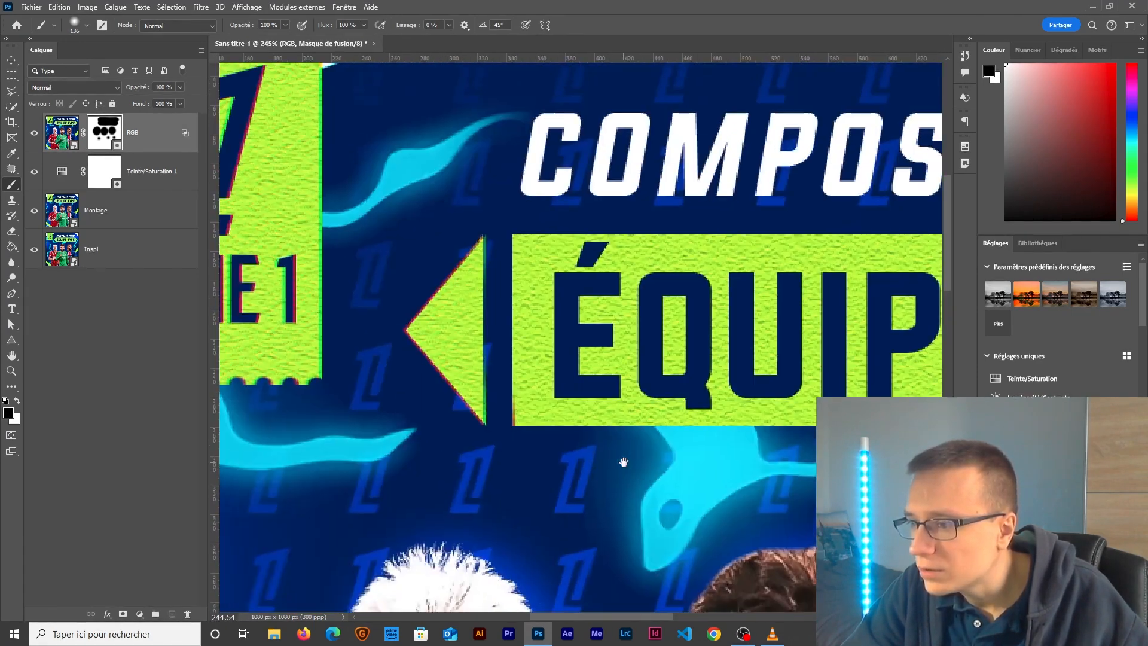
left_click_drag(399, 372, 638, 385)
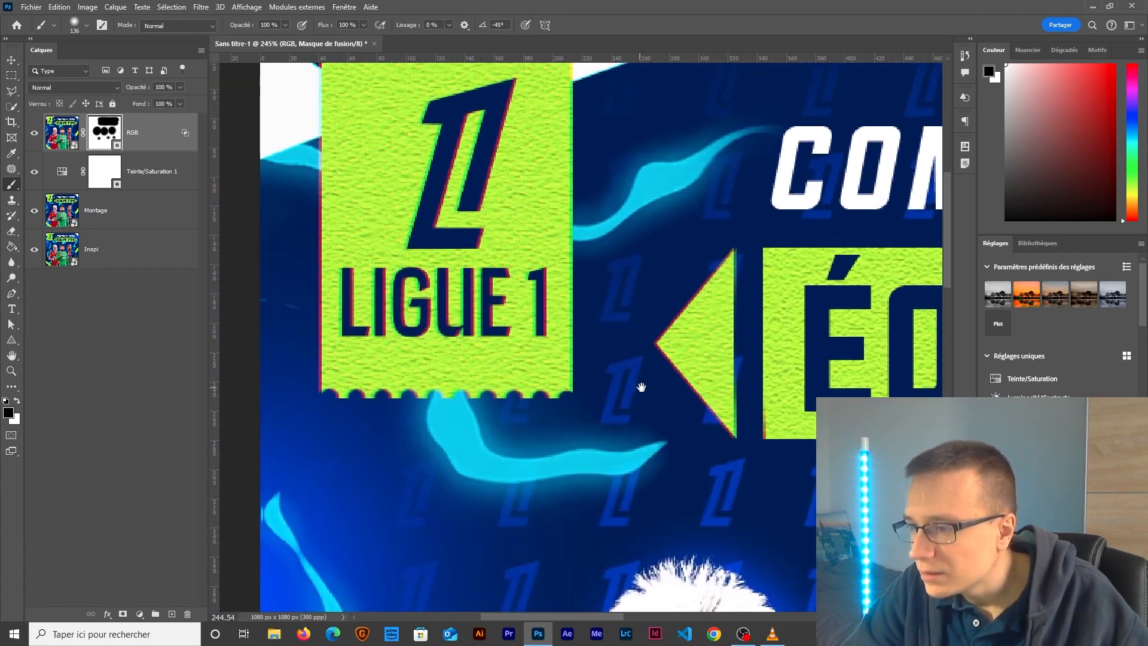
left_click(68, 132)
key("ctrl+t")
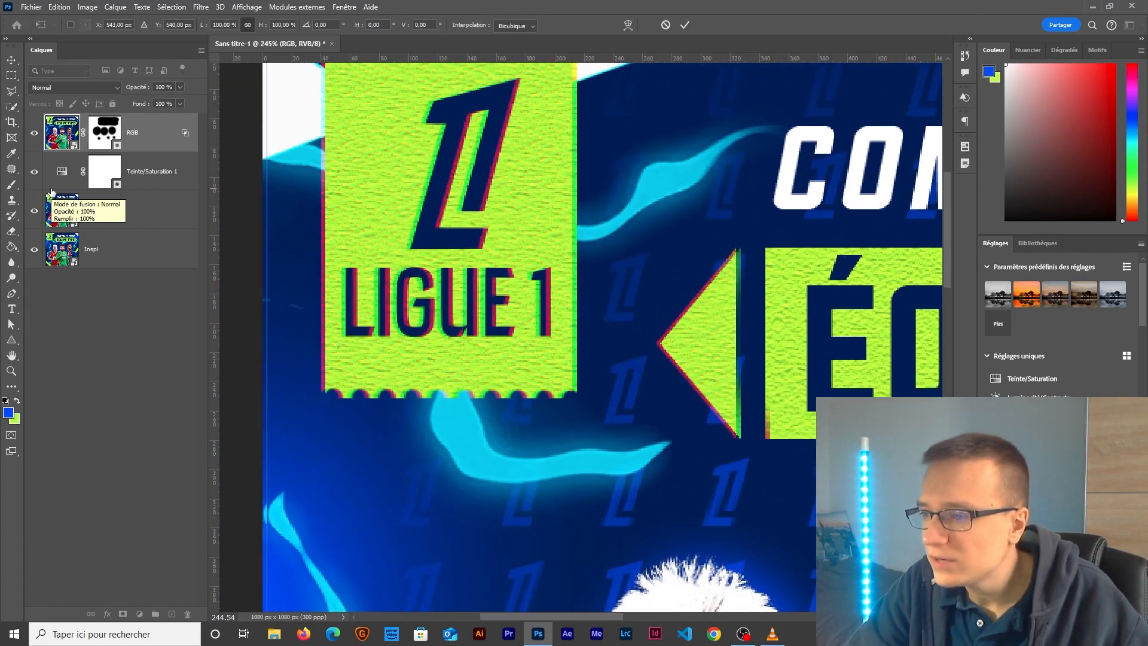
key("Left")
key("Left")
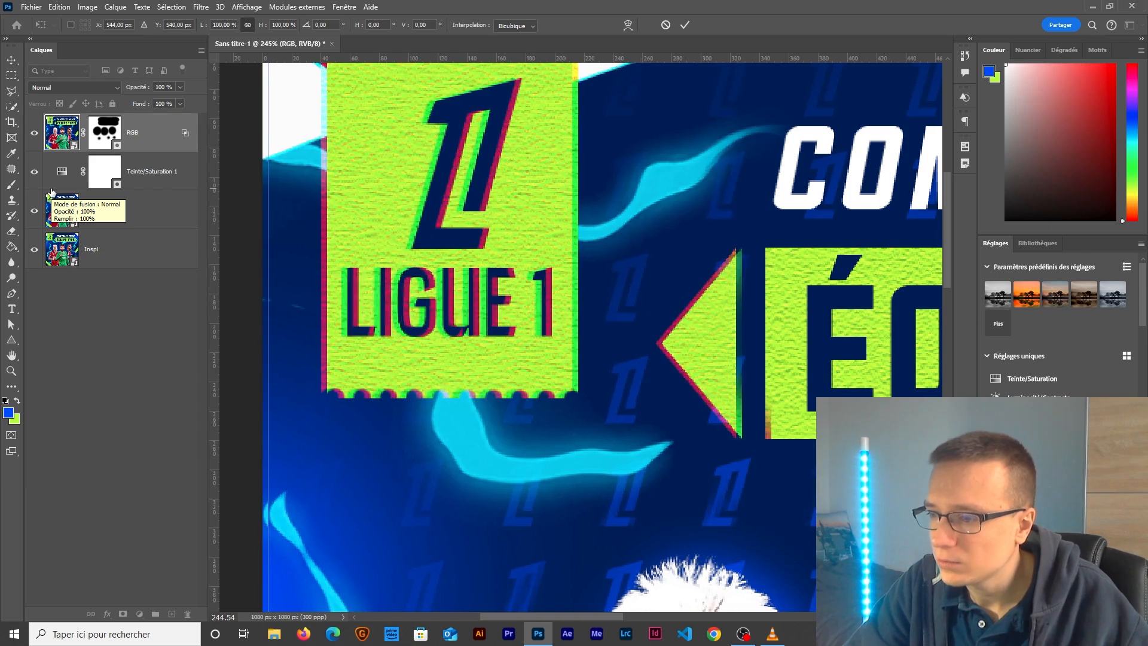
key("Left")
key("Right")
key("Right")
key("Return")
key("ctrl+0")
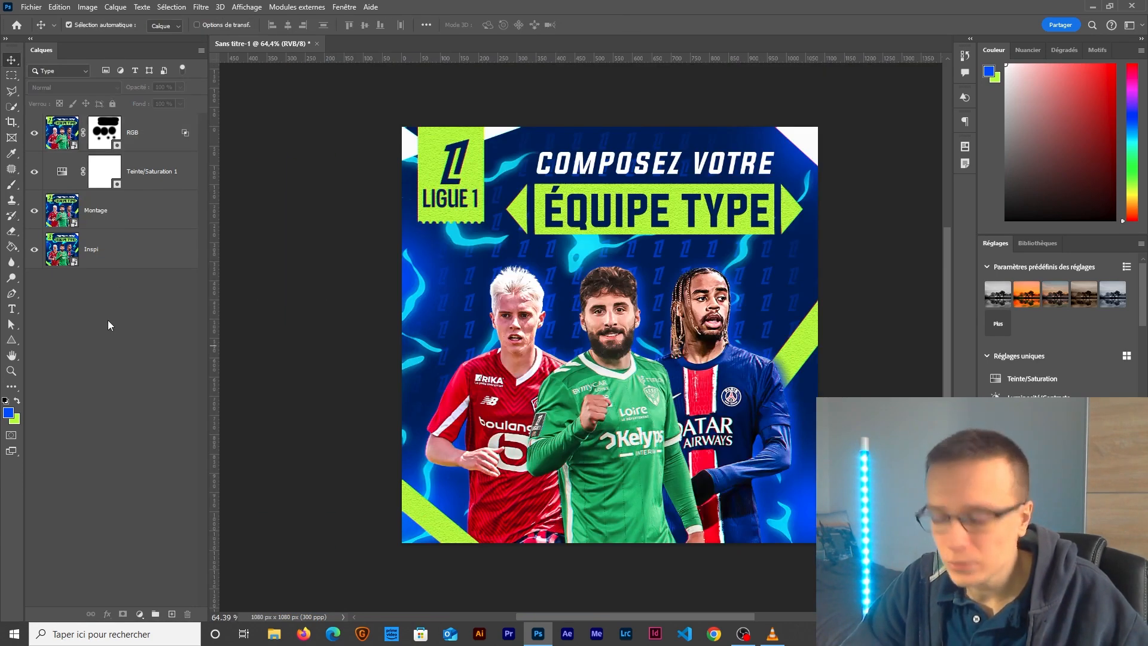
Step: Stamp all visible layers into another top layer, name it LUT and convert it to a smart object
key("ctrl+alt+shift+e")
double_click(97, 132)
type("LUT")
key("Return")
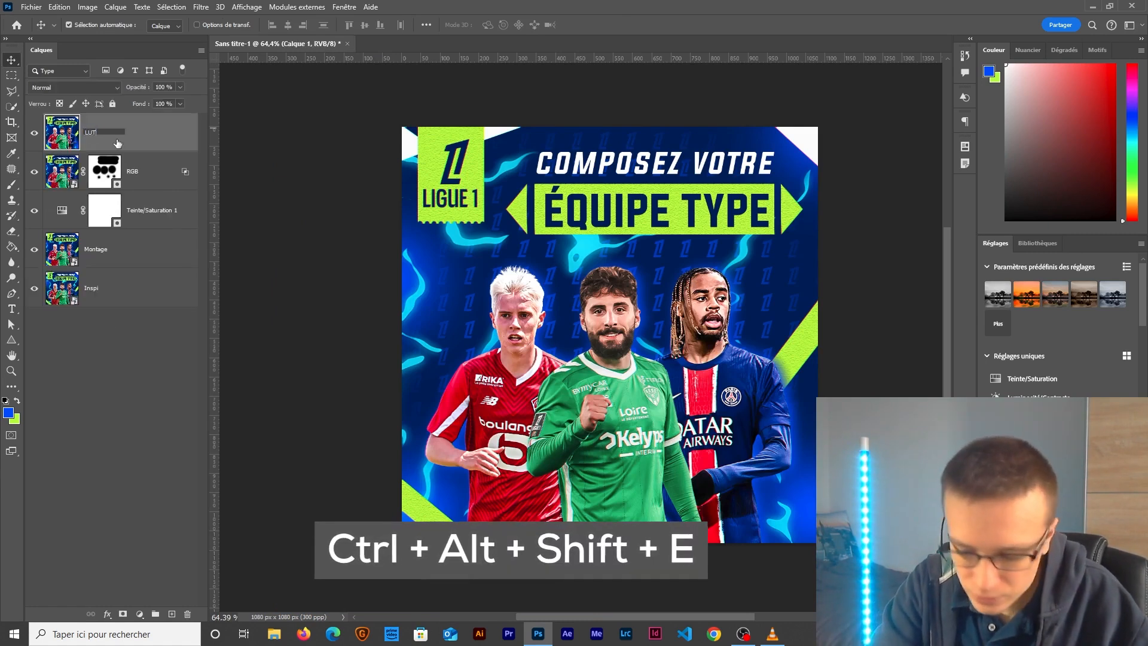
right_click(117, 143)
left_click(149, 304)
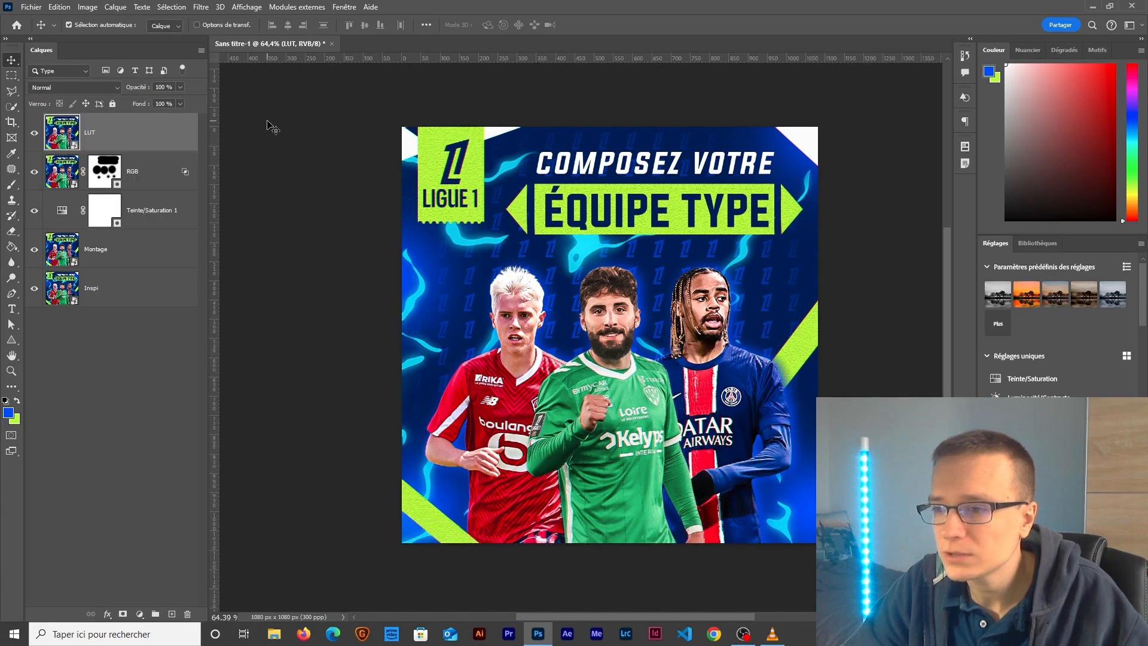
Step: Apply a Camera Raw filter to the LUT layer using the Moderne 07 profile at Quantité 100
left_click(199, 10)
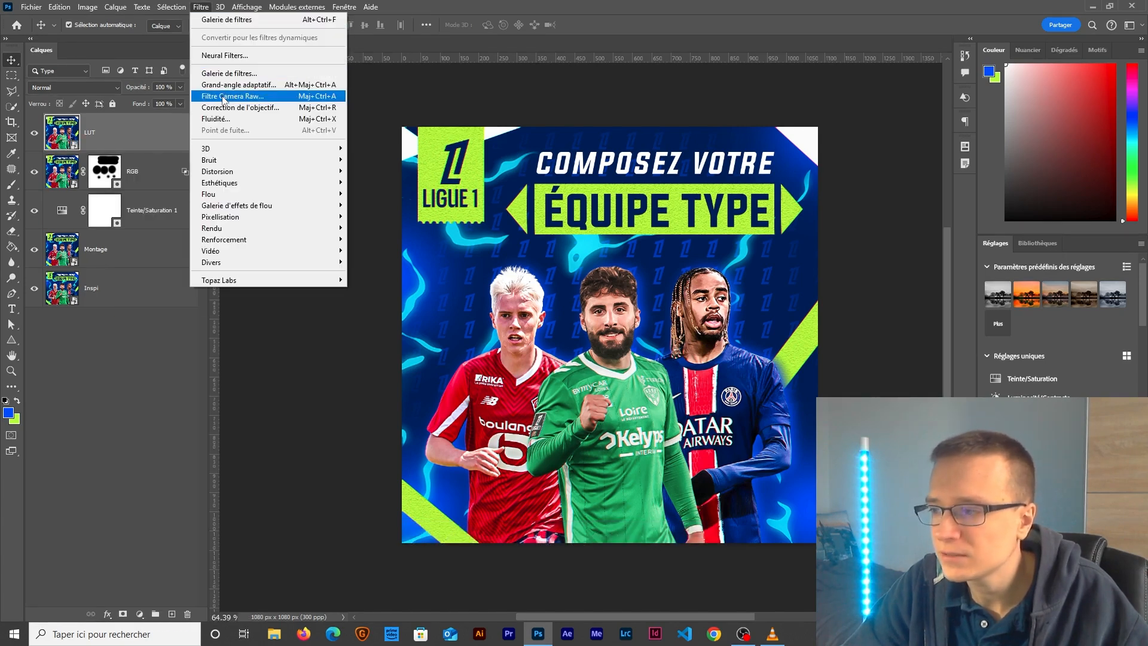
left_click(222, 96)
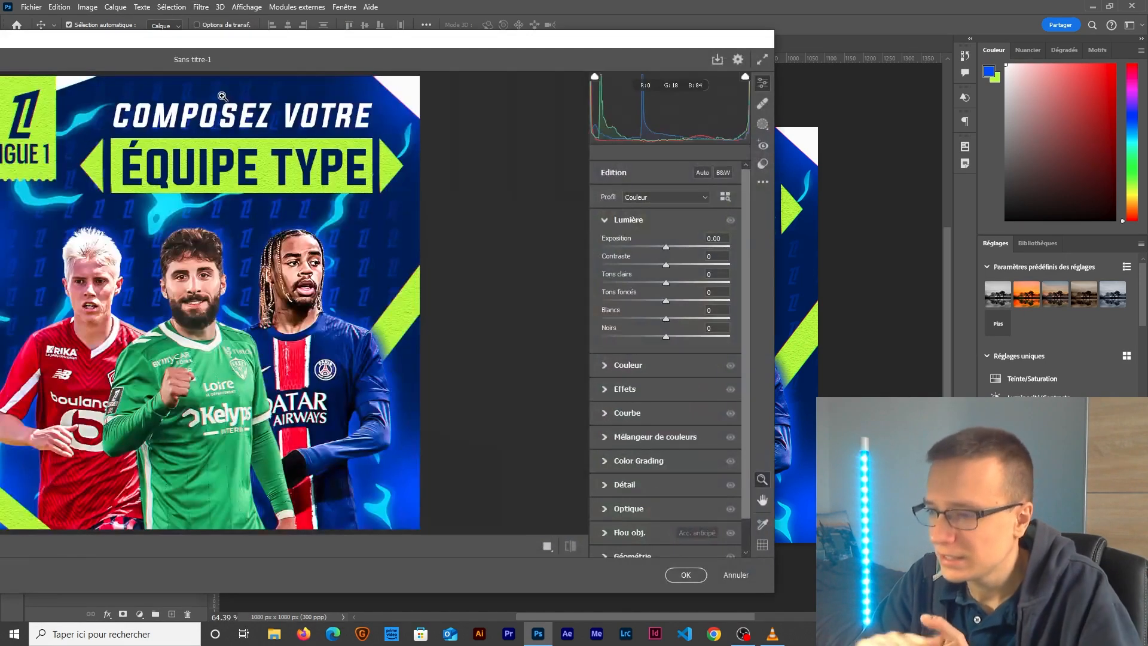
left_click_drag(279, 44, 326, 48)
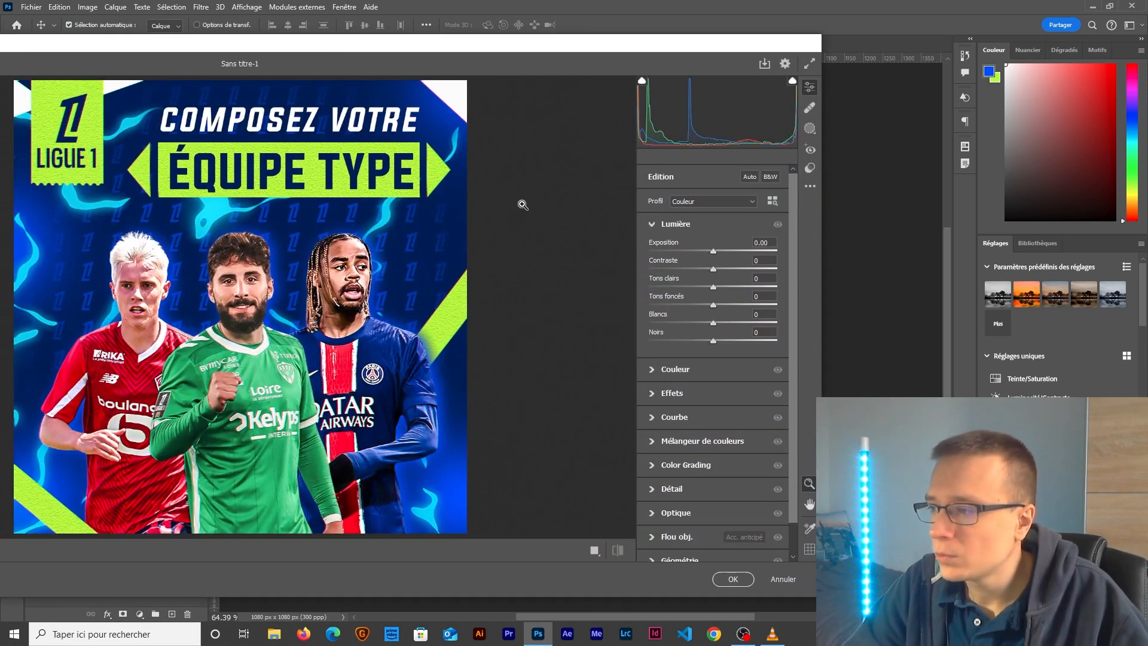
left_click(772, 202)
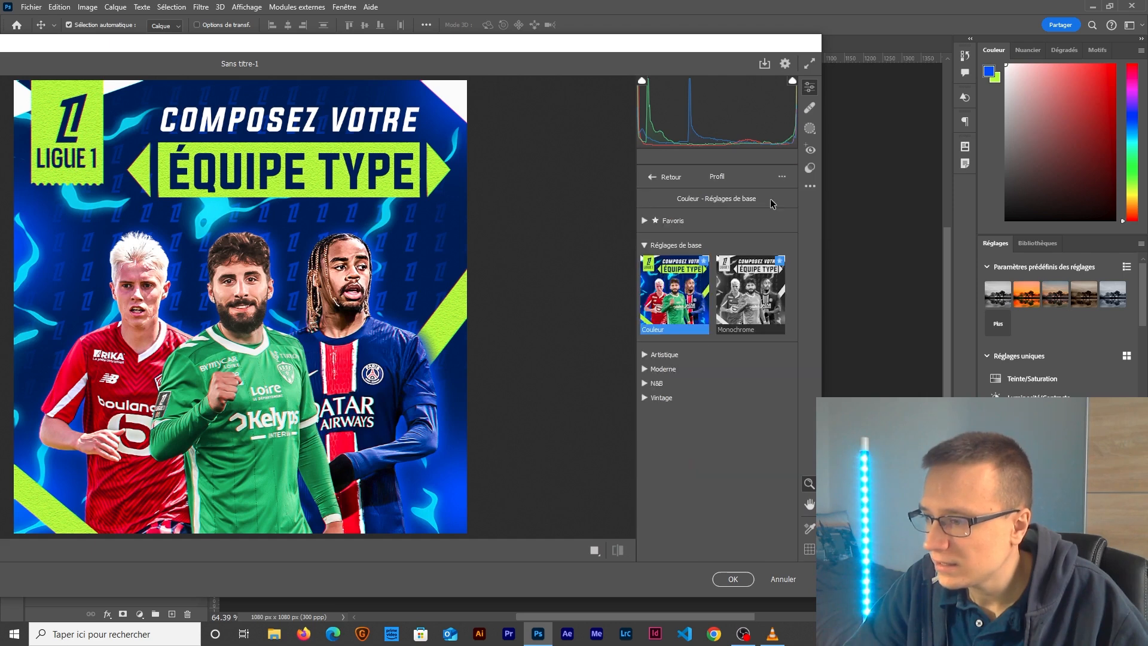
left_click(646, 369)
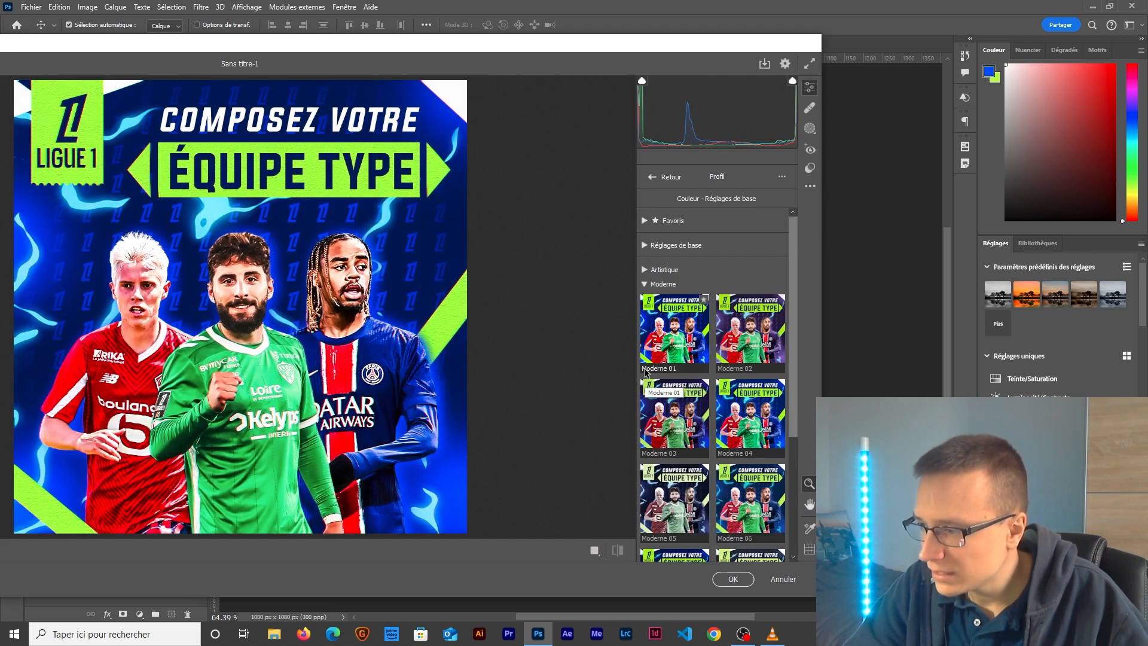
scroll(653, 408, "down", 2)
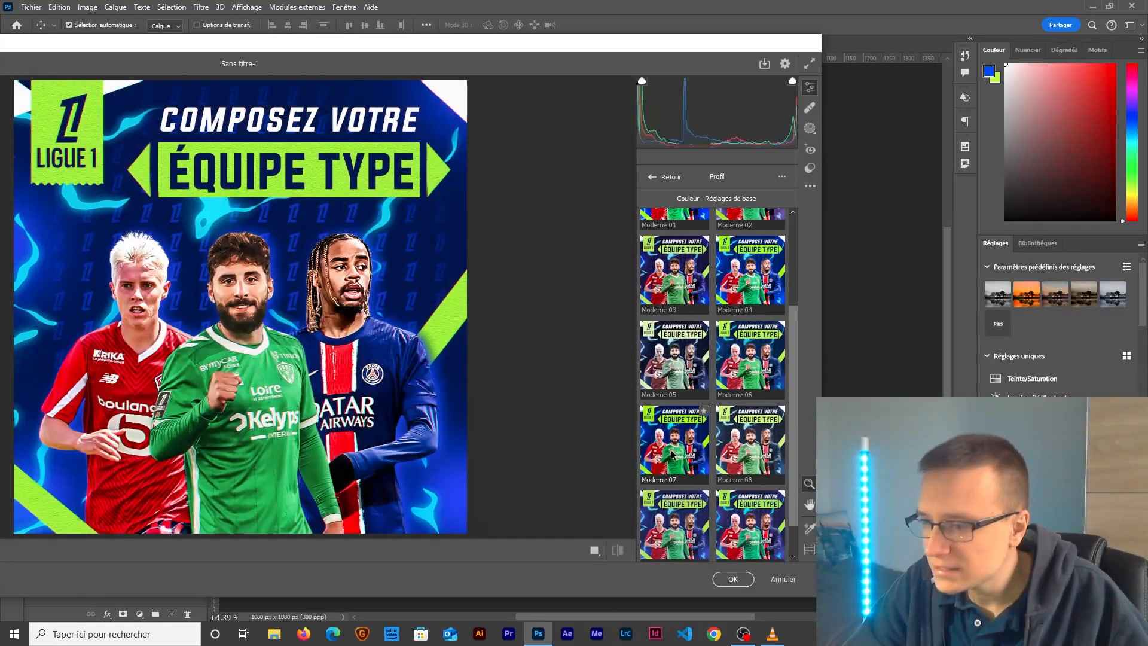
left_click(672, 455)
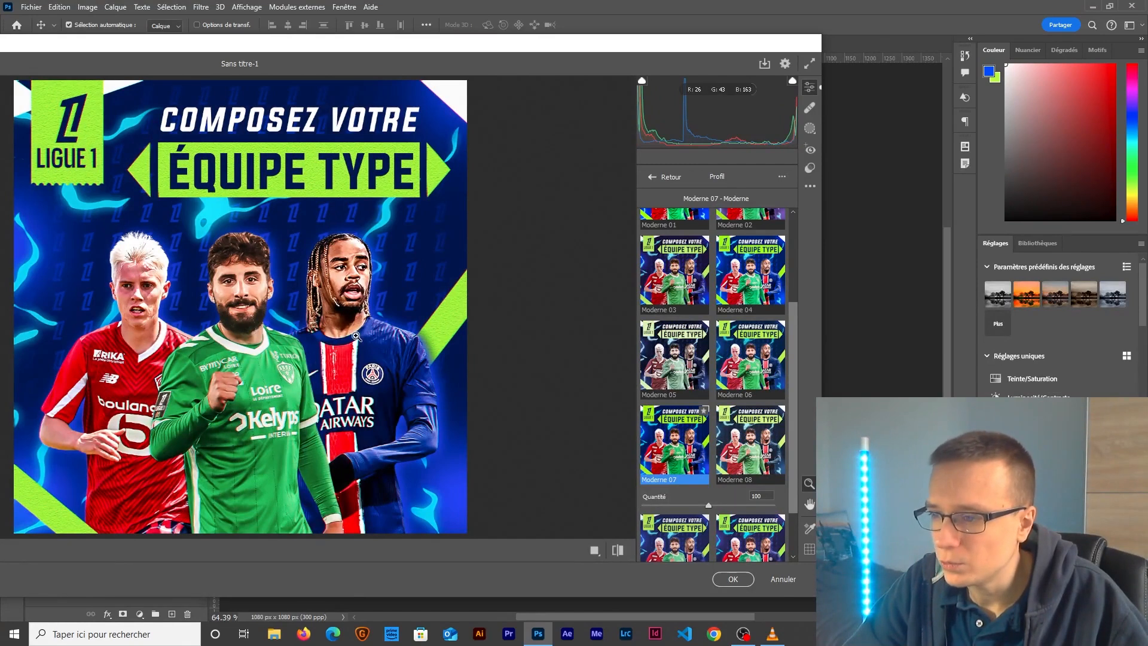
left_click(733, 579)
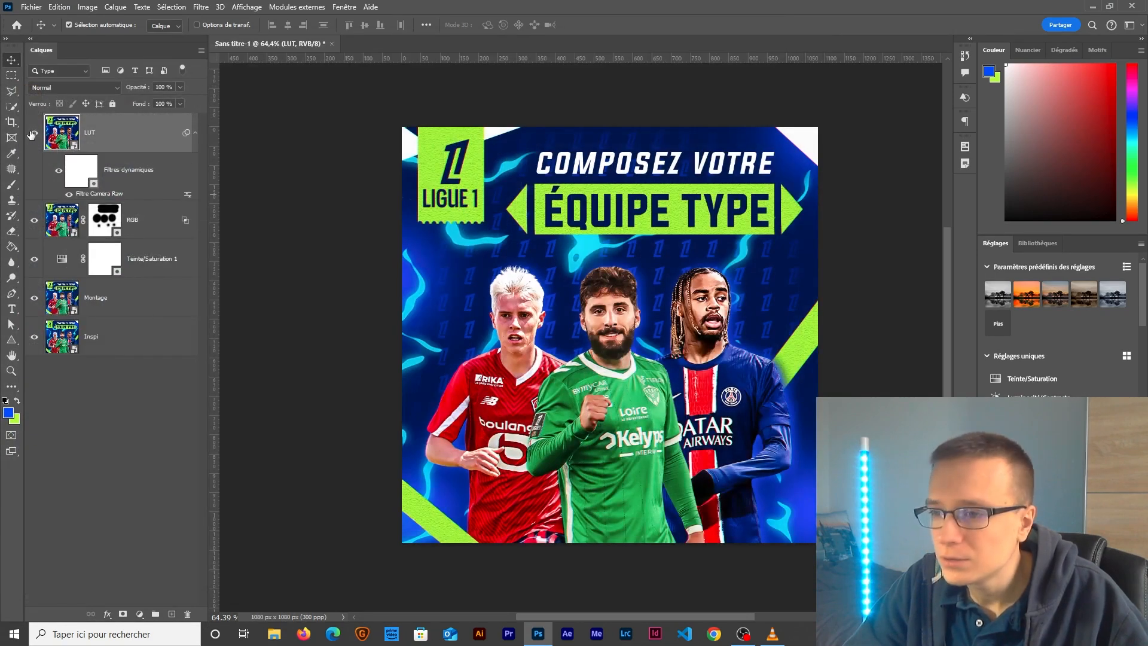
Step: Compare the poster with and without the LUT layer, and check the Camera Raw filter's blending options without changing them
left_click(35, 136)
left_click(34, 136)
left_click(34, 136)
left_click(34, 135)
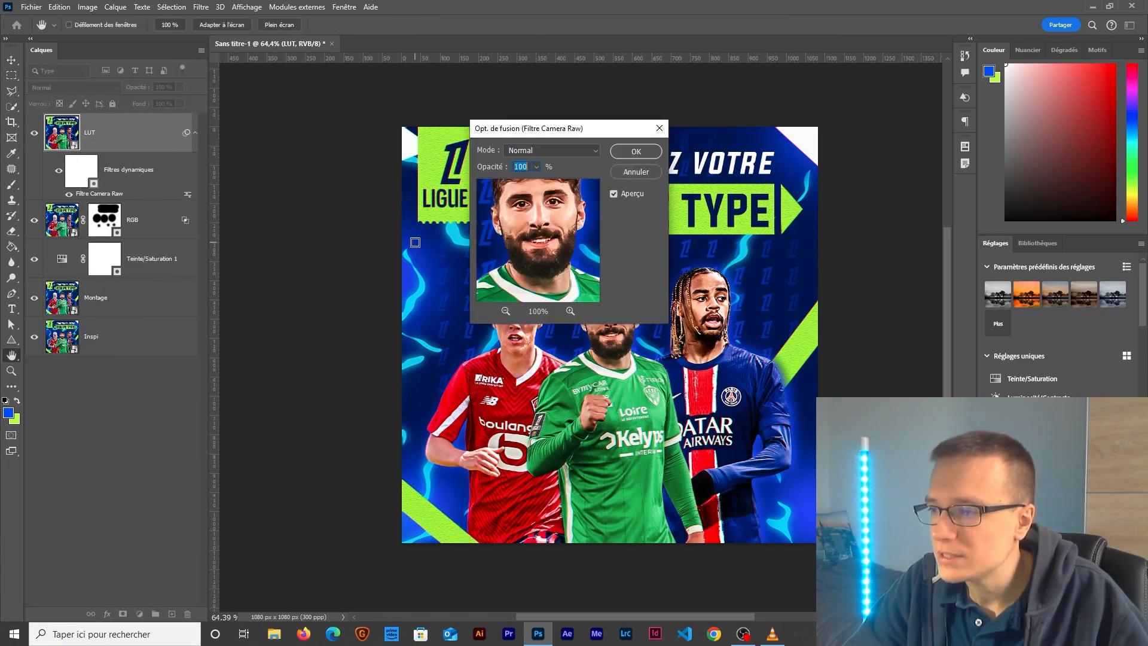
key("Return")
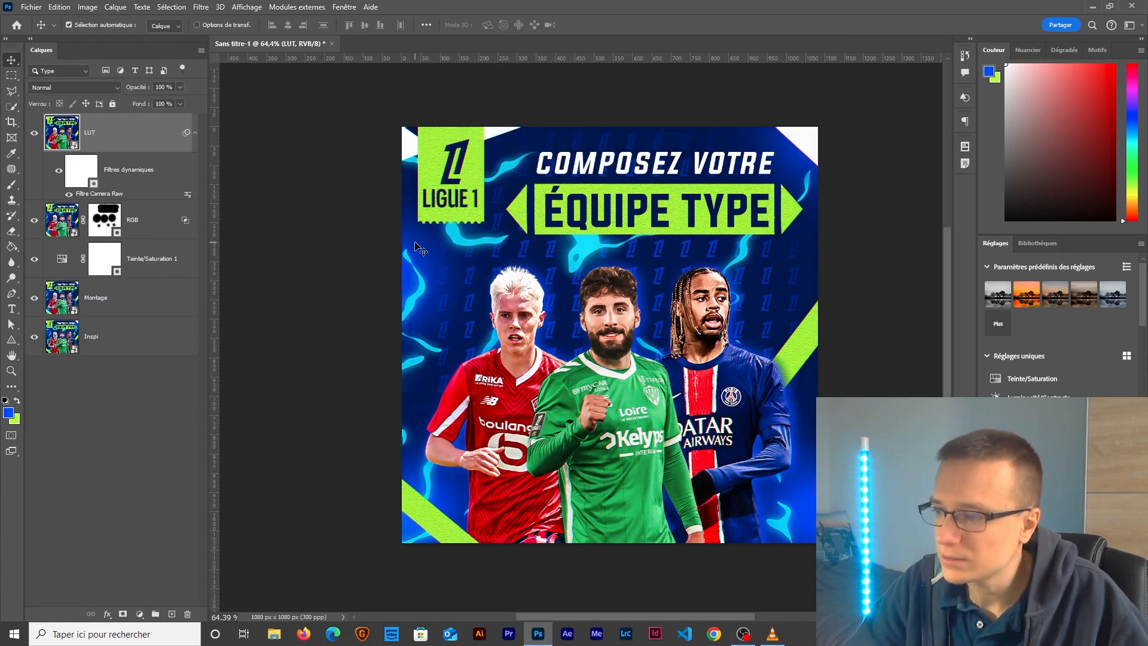
Step: Stamp all visible layers into a new top layer, name it Topaz and convert it to a smart object
key("ctrl+alt+shift+e")
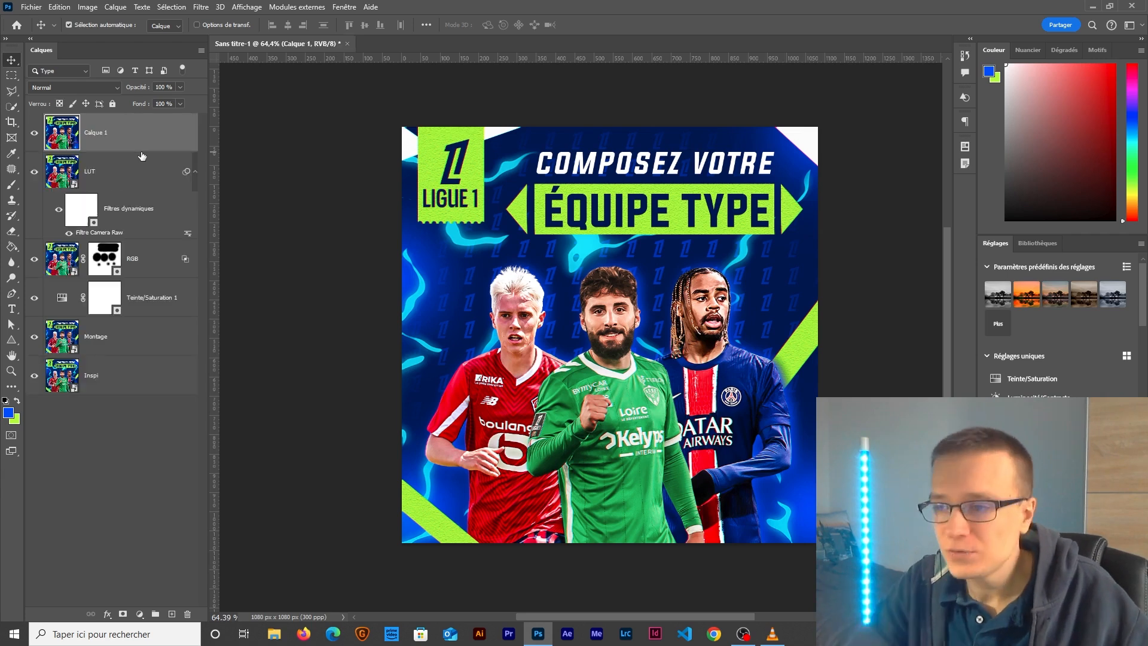
double_click(96, 133)
type("Topaz")
key("Return")
right_click(126, 125)
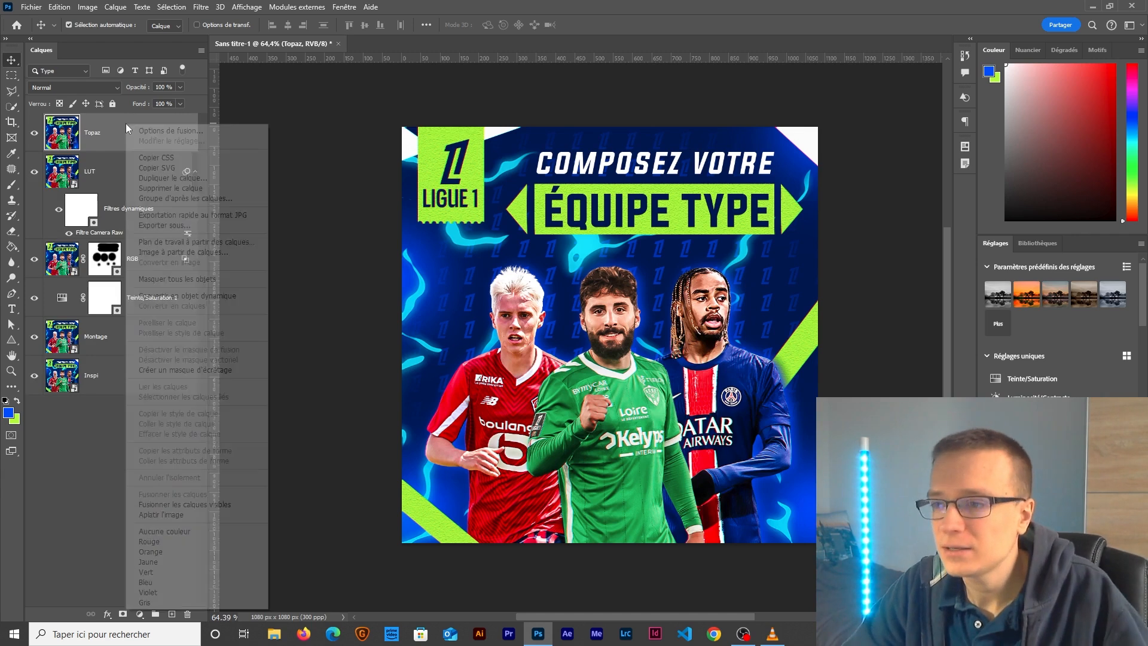
left_click(179, 295)
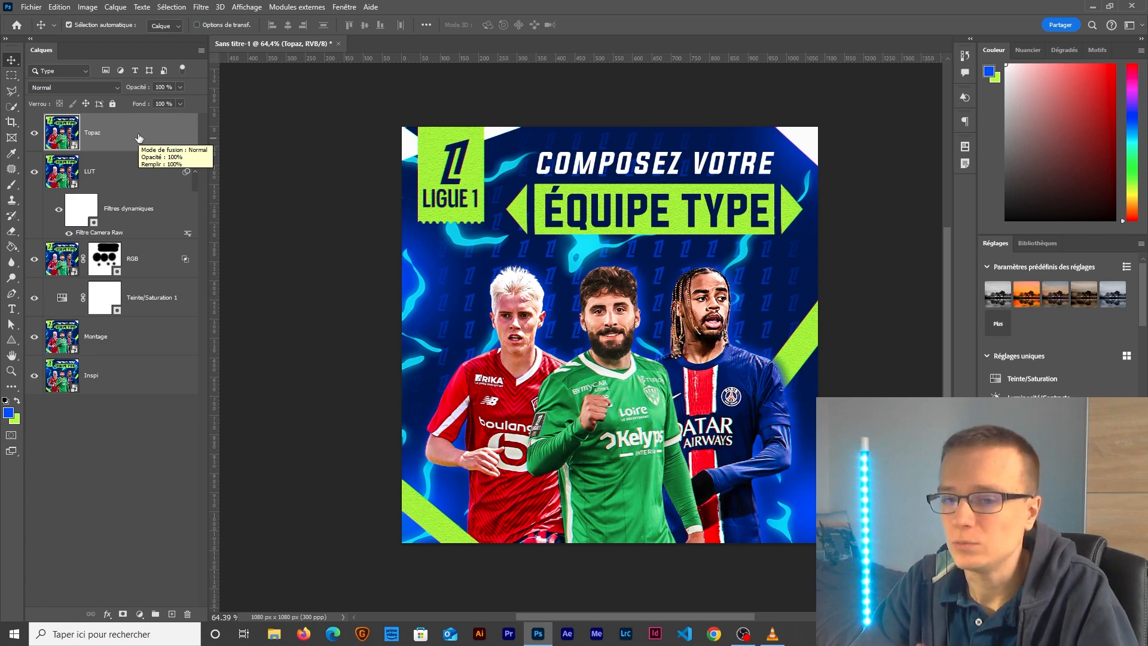
Step: Apply the Topaz Adjust 5 filter with the Clarity preset to the Topaz layer and set the filter's blending opacity to 60%
left_click(200, 6)
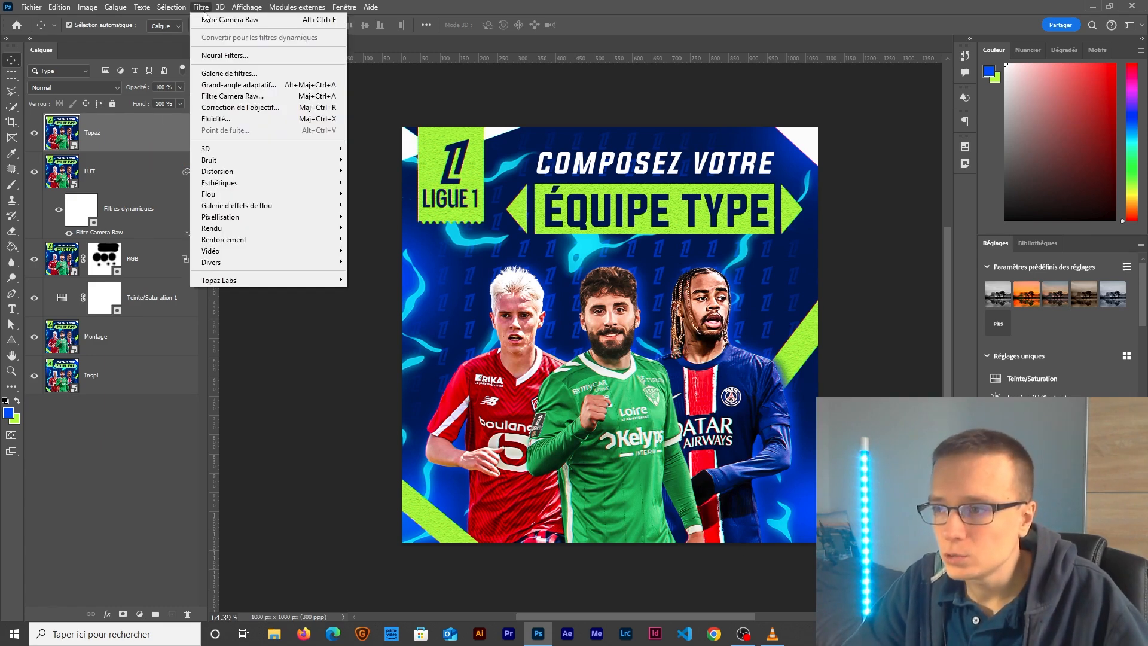
mouse_move(231, 281)
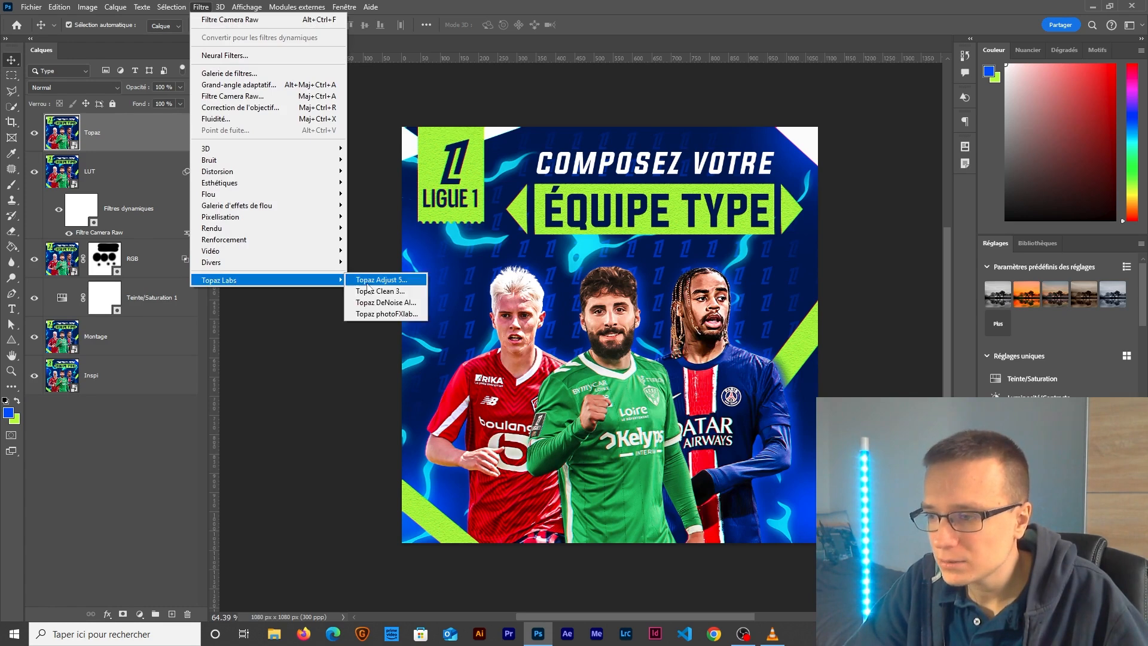
left_click(382, 280)
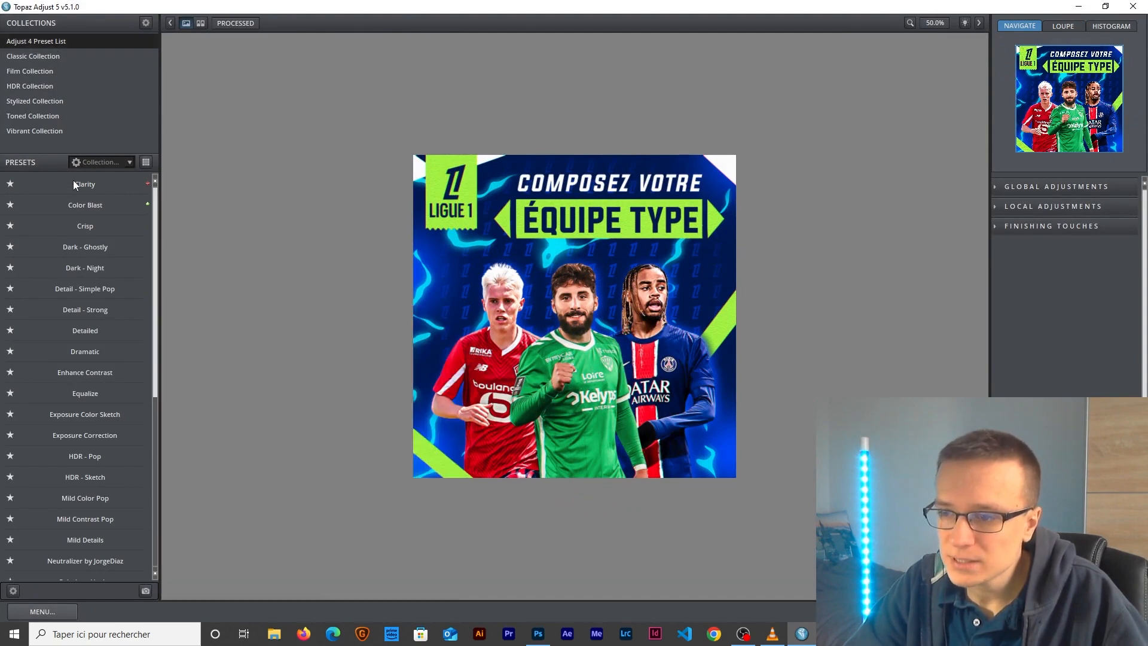
left_click(73, 184)
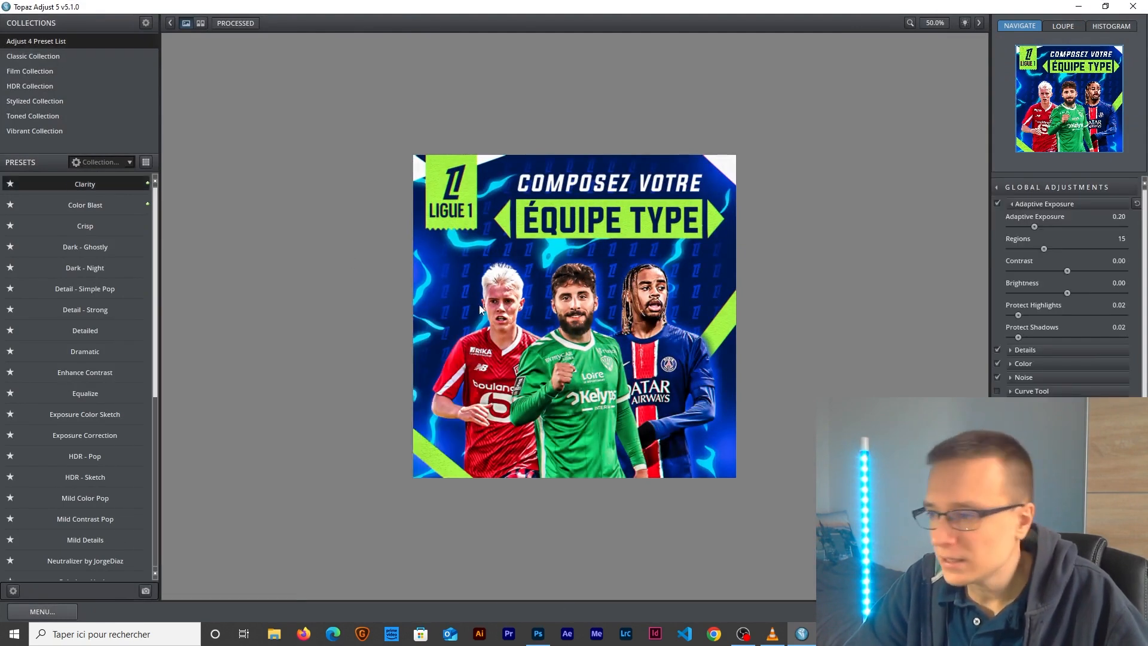
left_click(1106, 611)
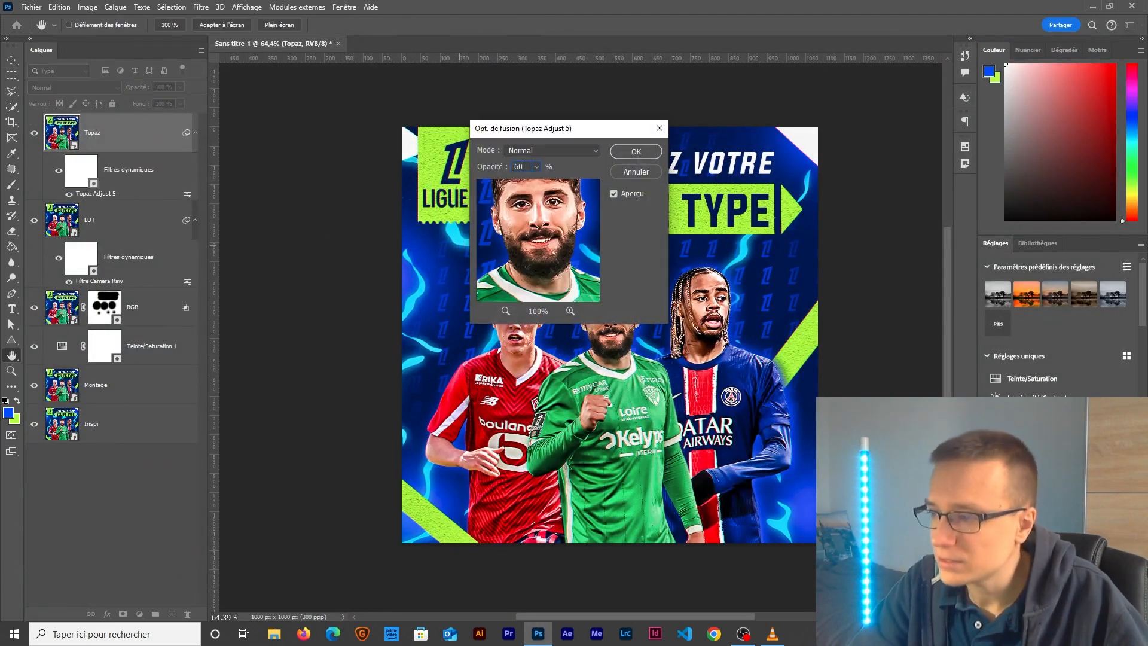
key("Return")
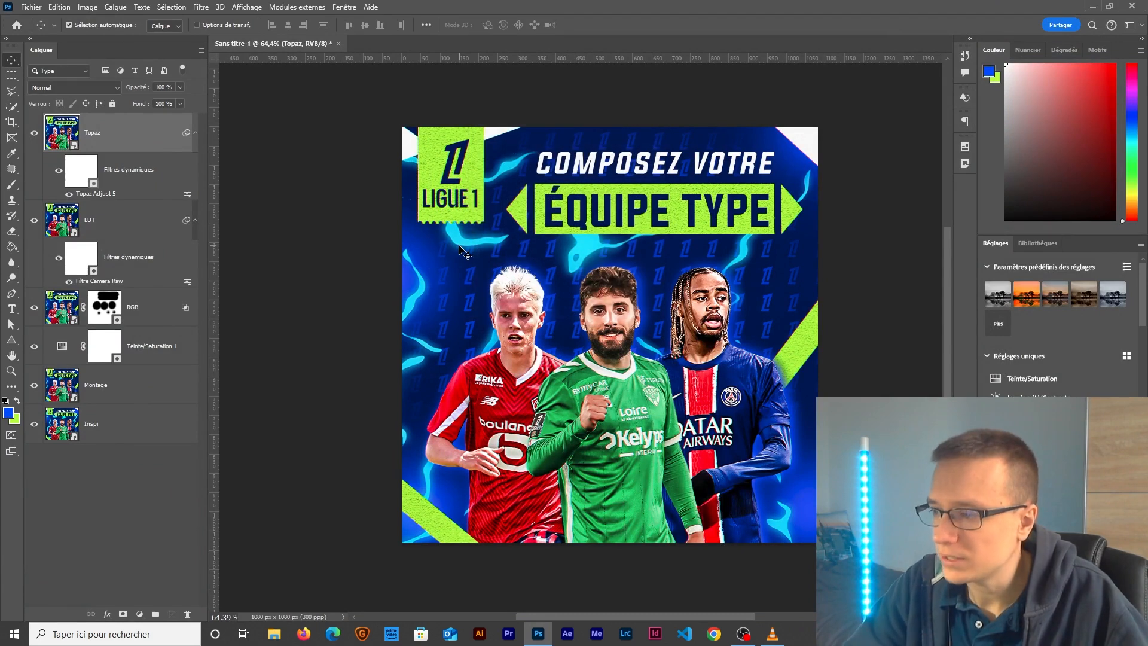
Step: Hide the Topaz layer and stamp the visible layers above LUT into a smart object named Raw
left_click(34, 132)
left_click(34, 132)
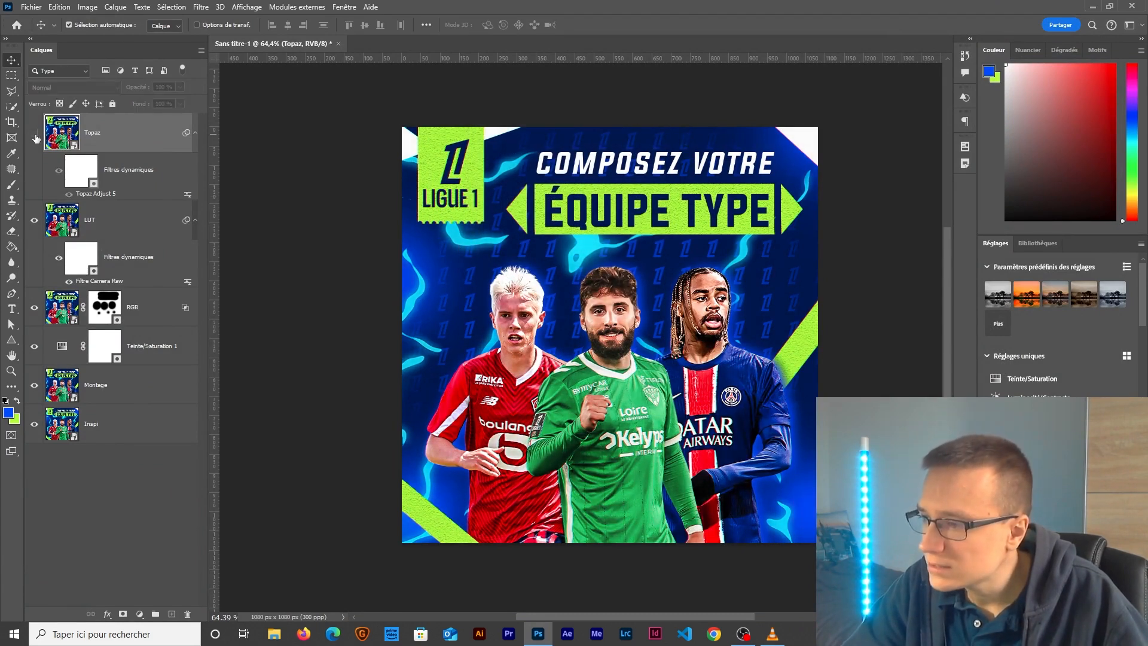
left_click(142, 257)
key("ctrl+alt+shift+e")
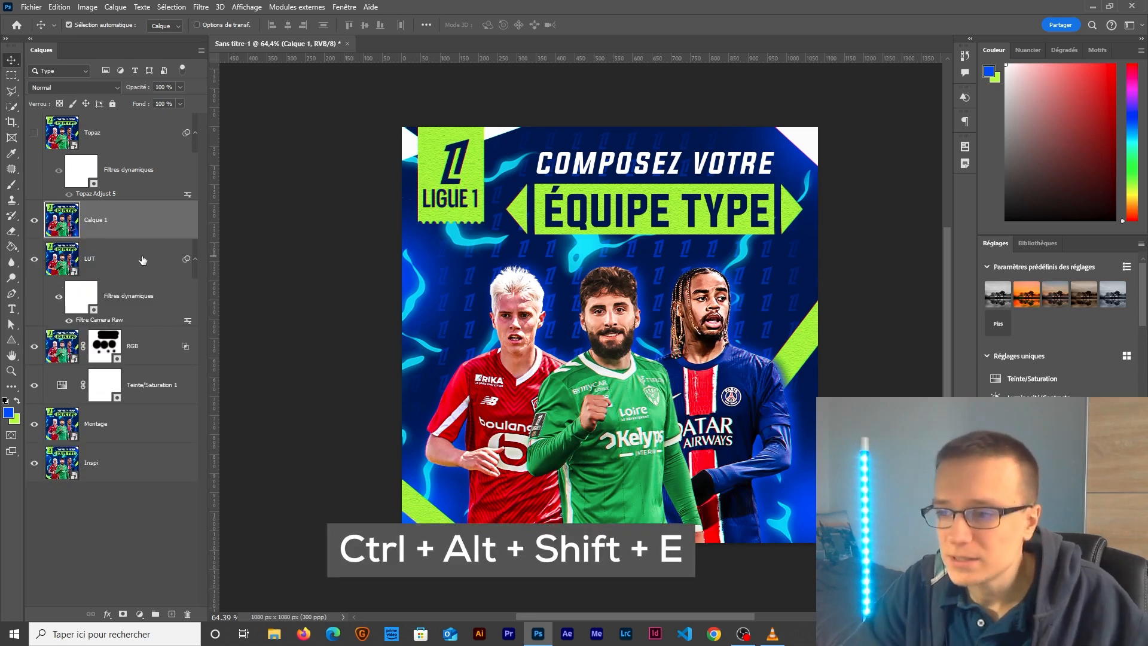
double_click(99, 221)
type("Raw")
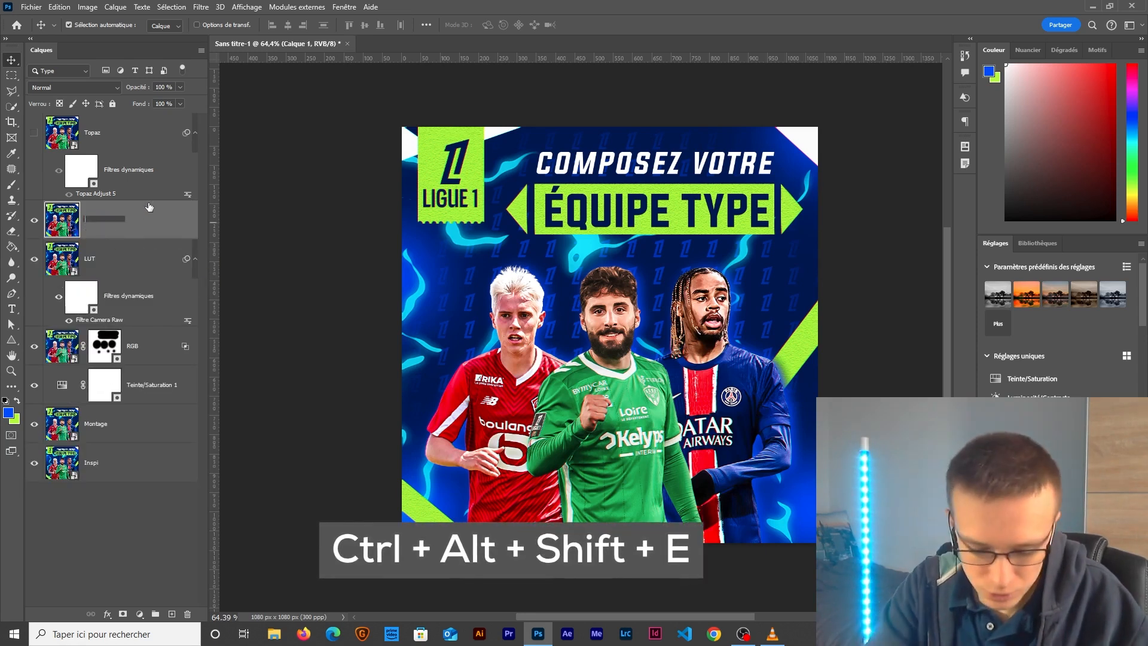
key("Return")
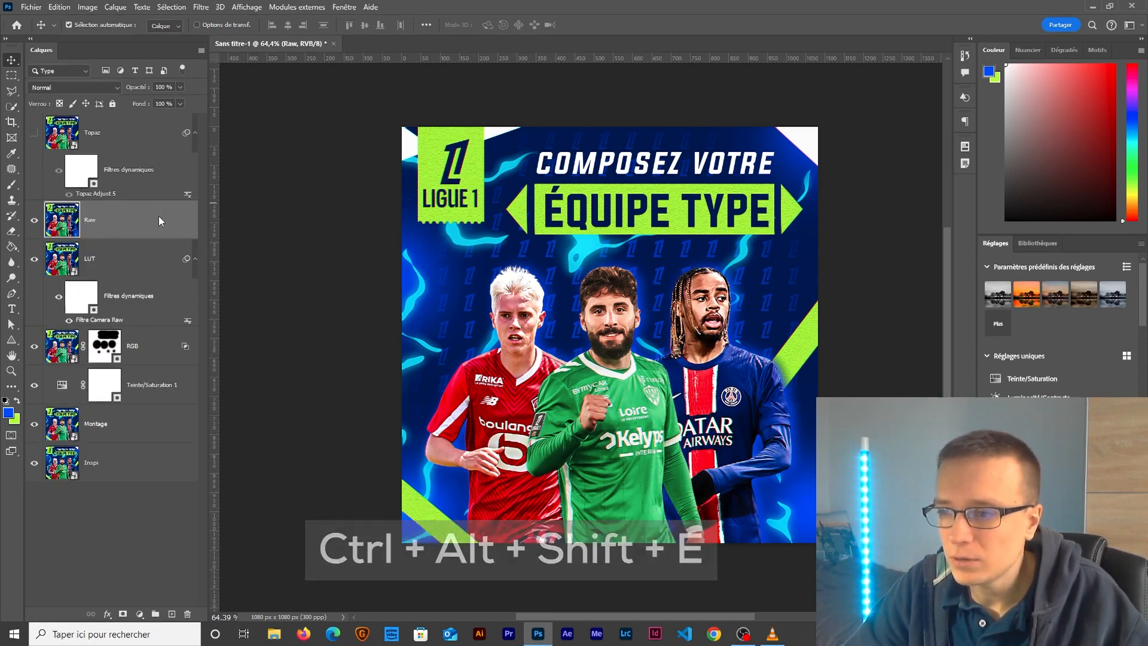
right_click(159, 217)
left_click(197, 306)
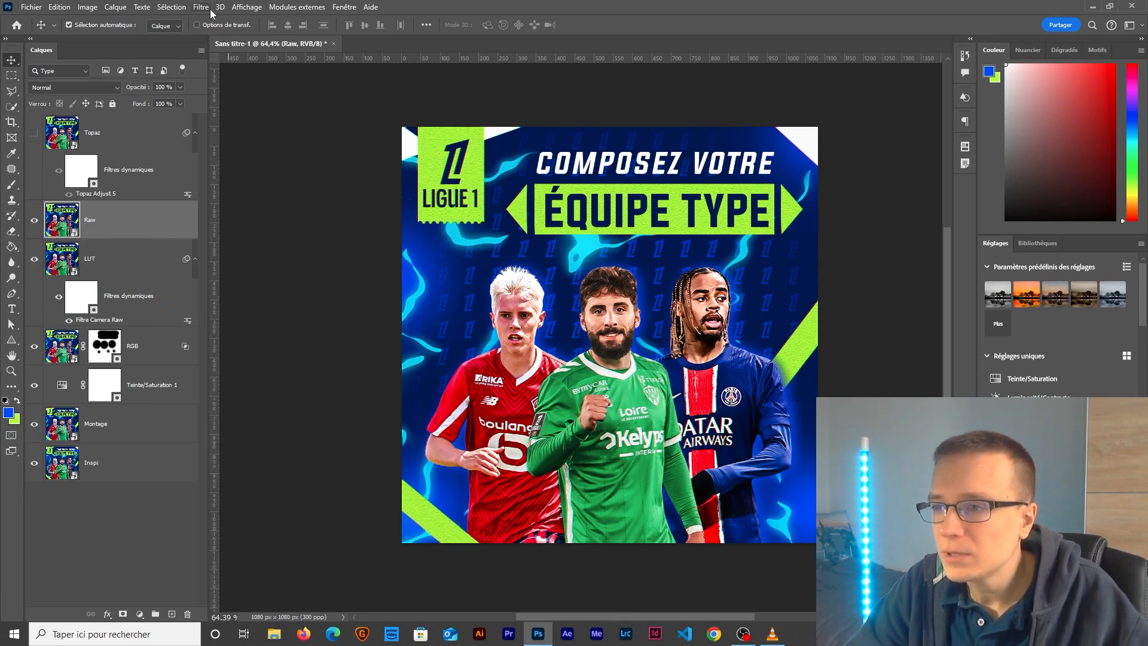
Step: Open the Camera Raw filter on the Raw layer and set Textures to +37, Clarté to +34 and colour noise reduction to 100
left_click(200, 7)
left_click(227, 96)
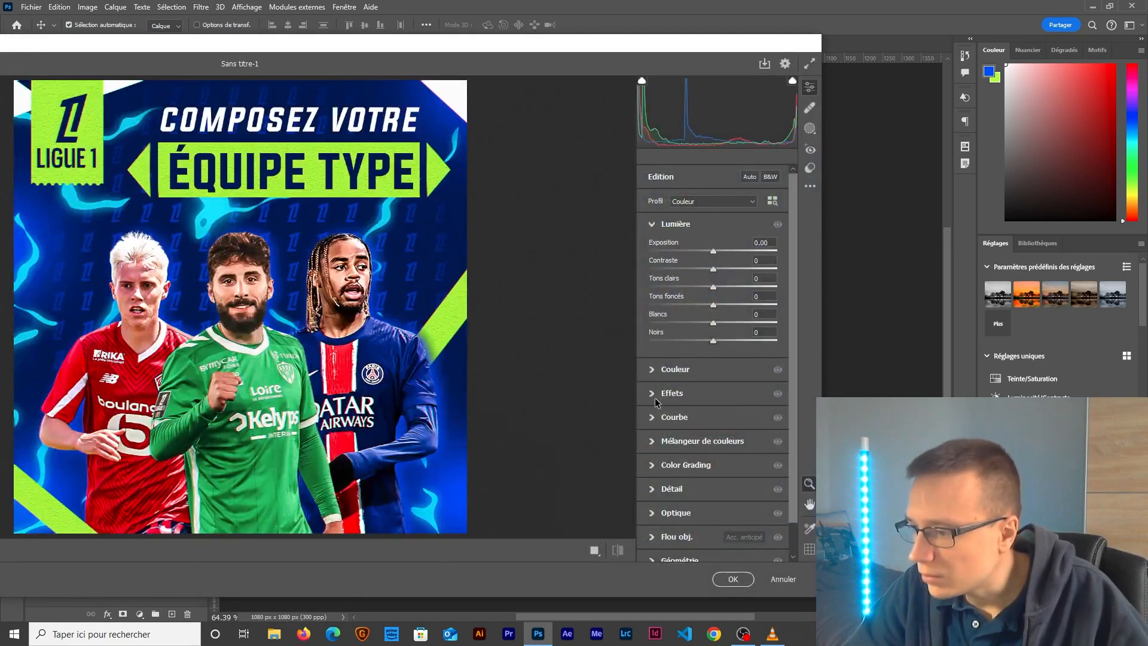
left_click(654, 394)
left_click_drag(714, 317, 740, 298)
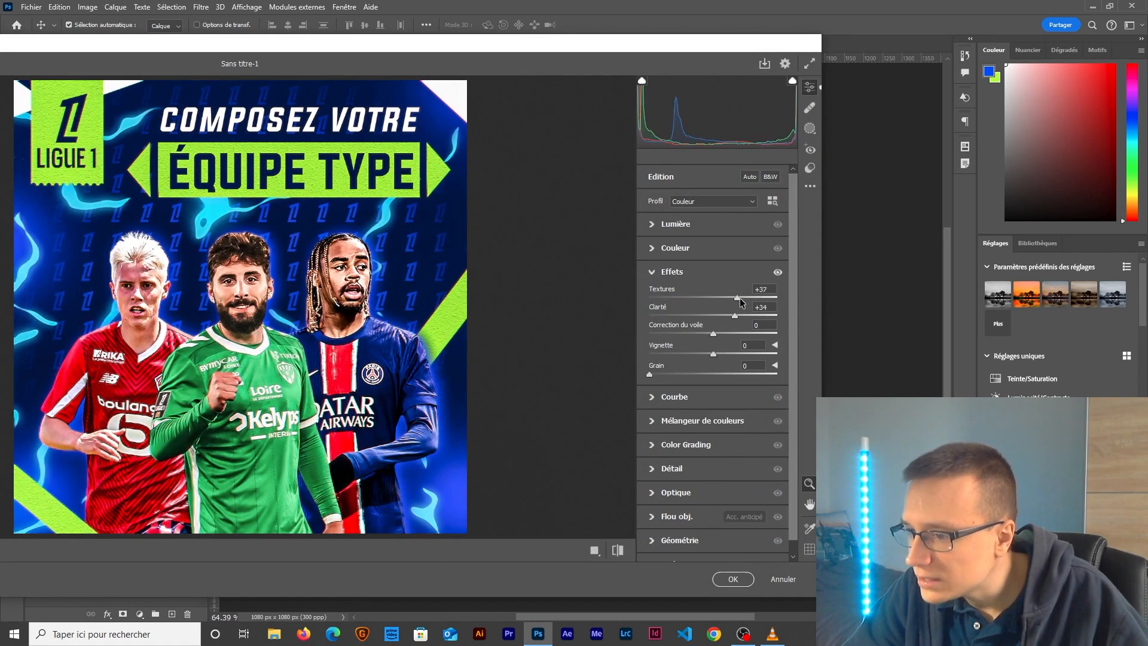
left_click(675, 469)
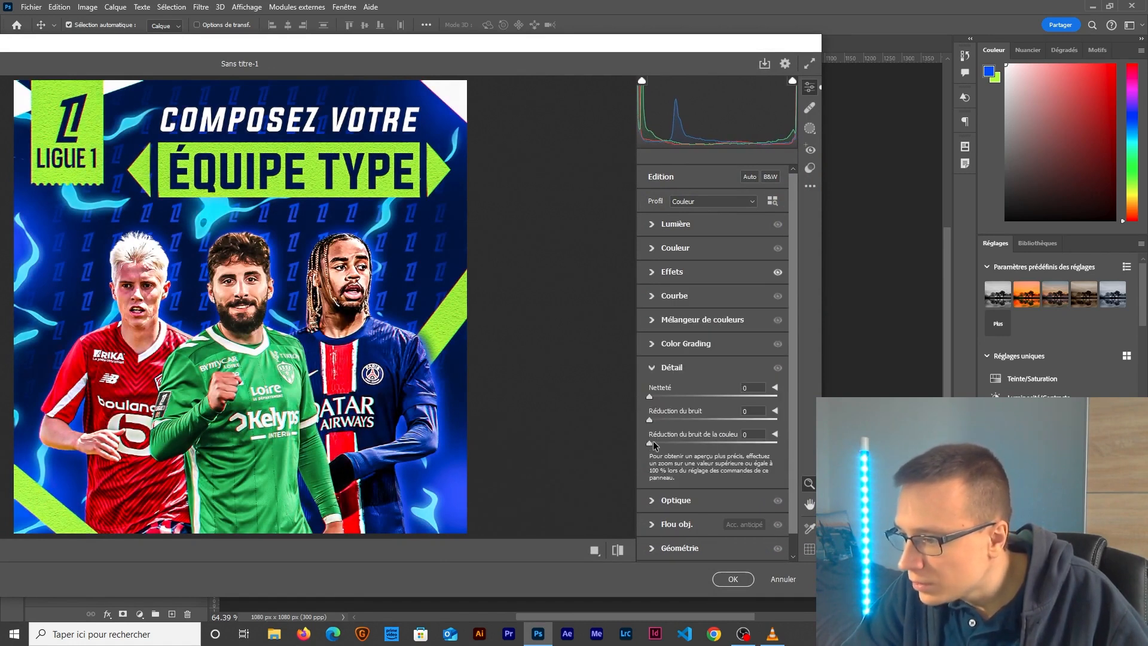
left_click_drag(651, 443, 780, 443)
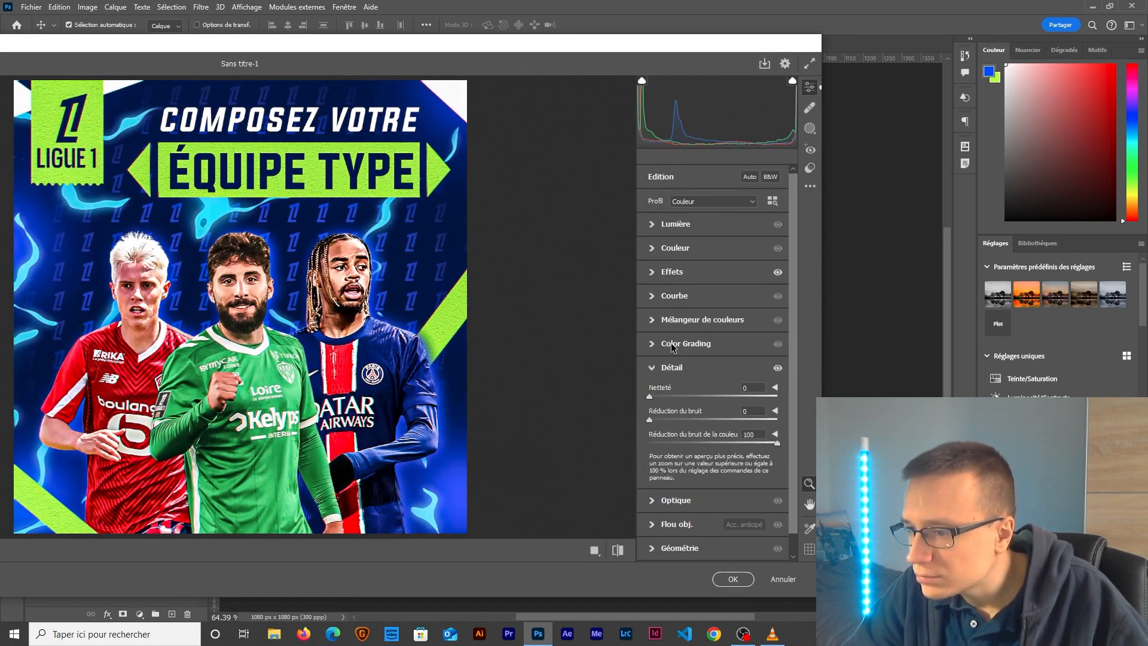
Step: Raise Tons foncés to +13, lower Tons clairs slightly and apply the Camera Raw filter to the Raw layer
left_click(687, 229)
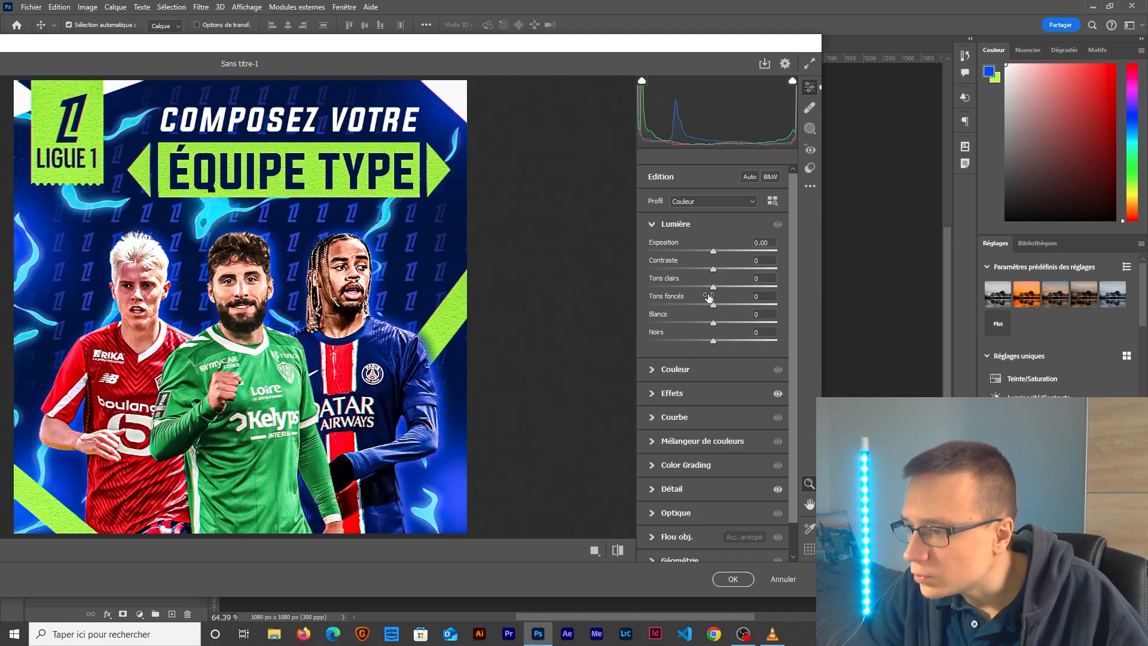
left_click_drag(721, 307, 722, 307)
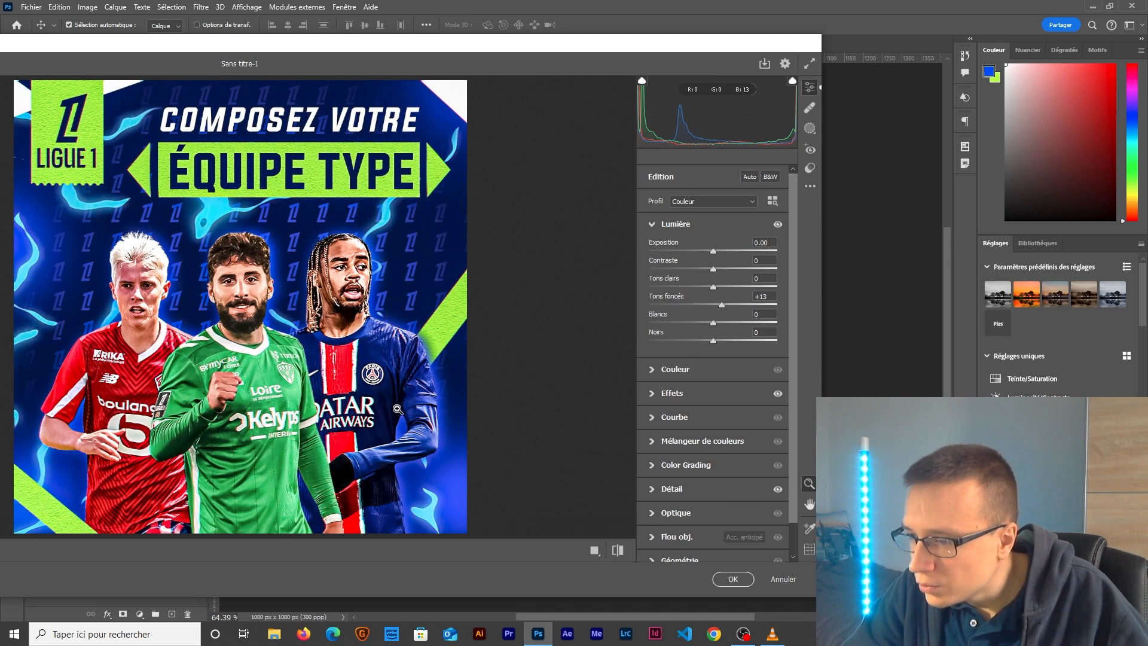
left_click_drag(712, 288, 701, 291)
left_click(737, 578)
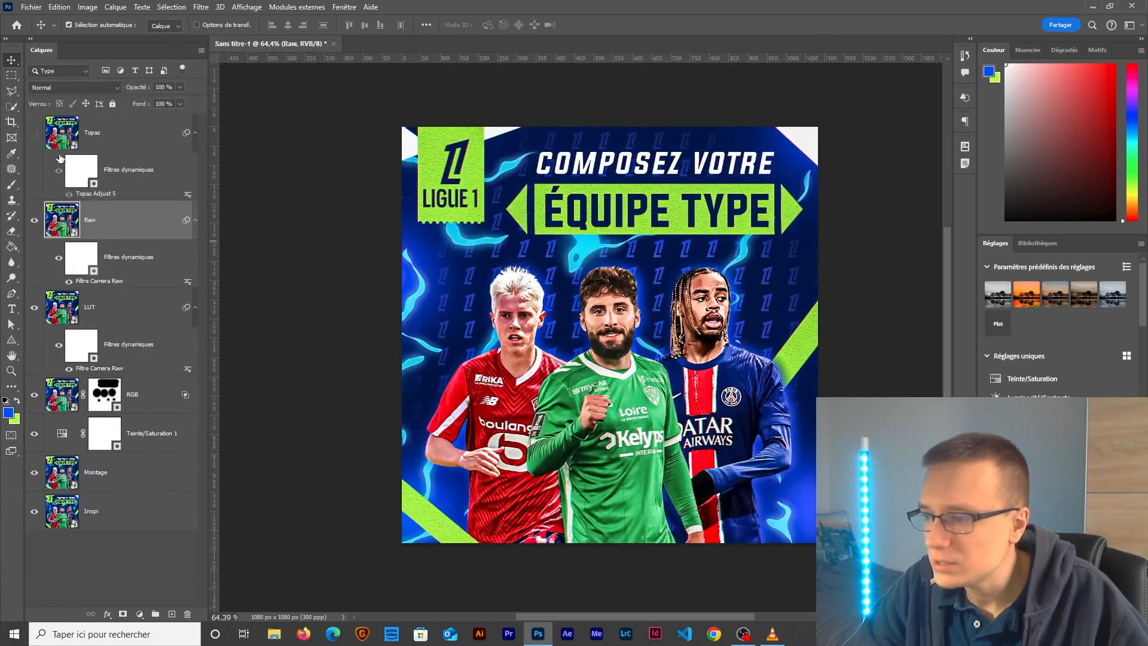
Step: Compare the poster with and without the Raw layer, delete that layer and show the Topaz layer again
left_click(35, 220)
left_click(37, 220)
left_click(37, 221)
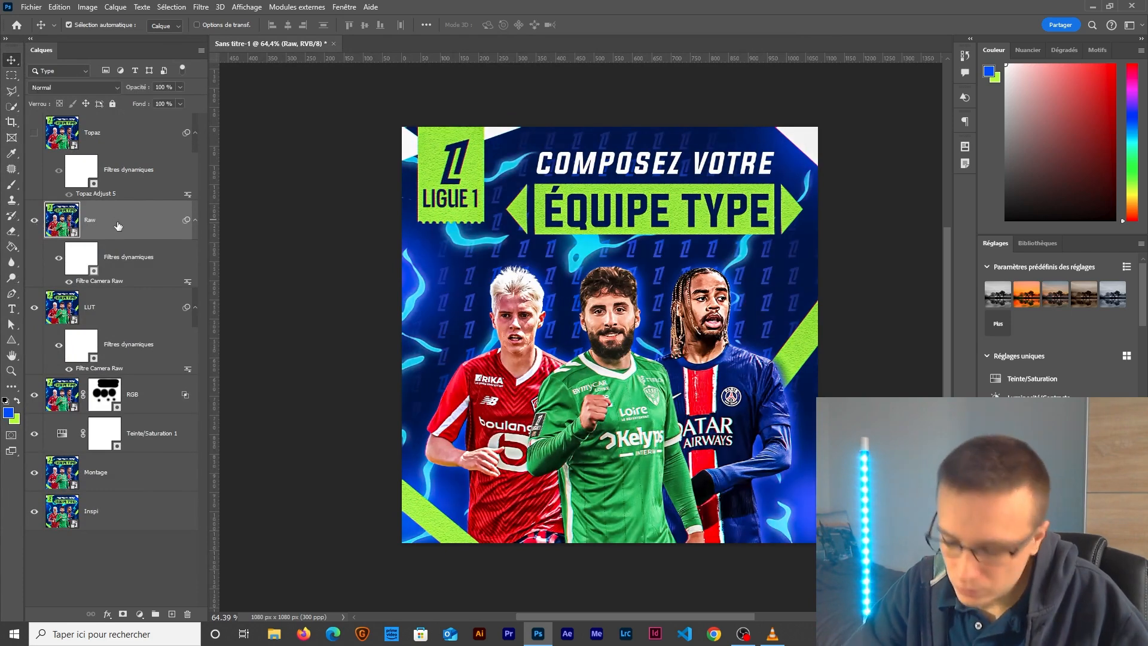
key("Delete")
left_click(34, 132)
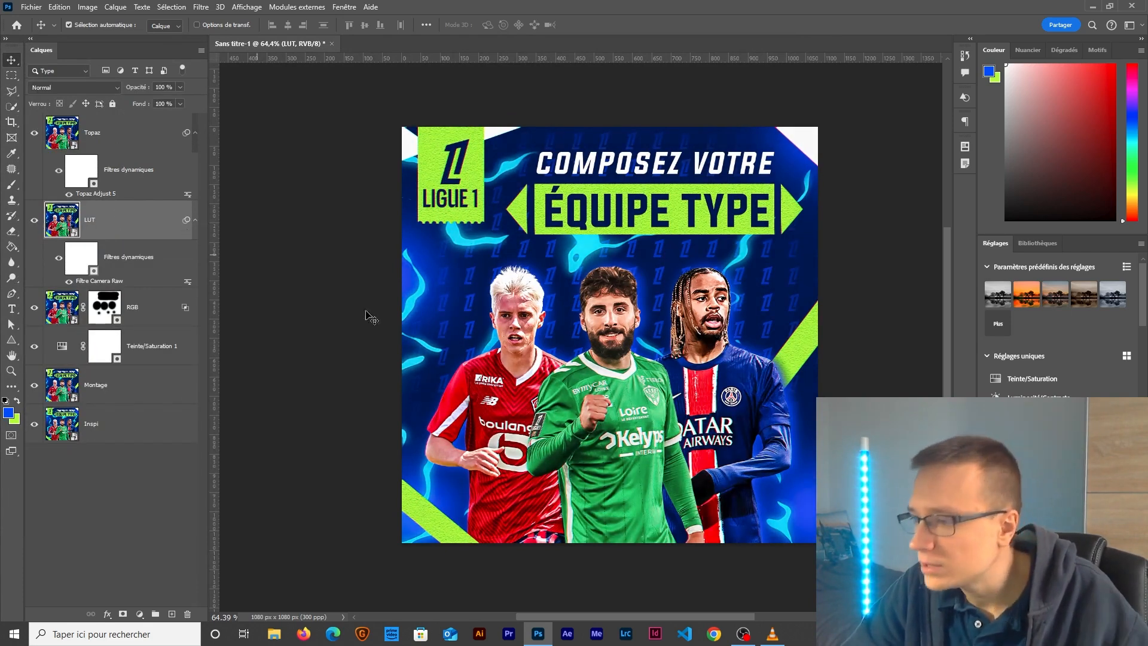
Step: Add a Correspondance de couleur adjustment layer above Topaz using the 3Strip.look 3DLUT file
scroll(539, 399, "down", 1)
left_click_drag(605, 406, 564, 421)
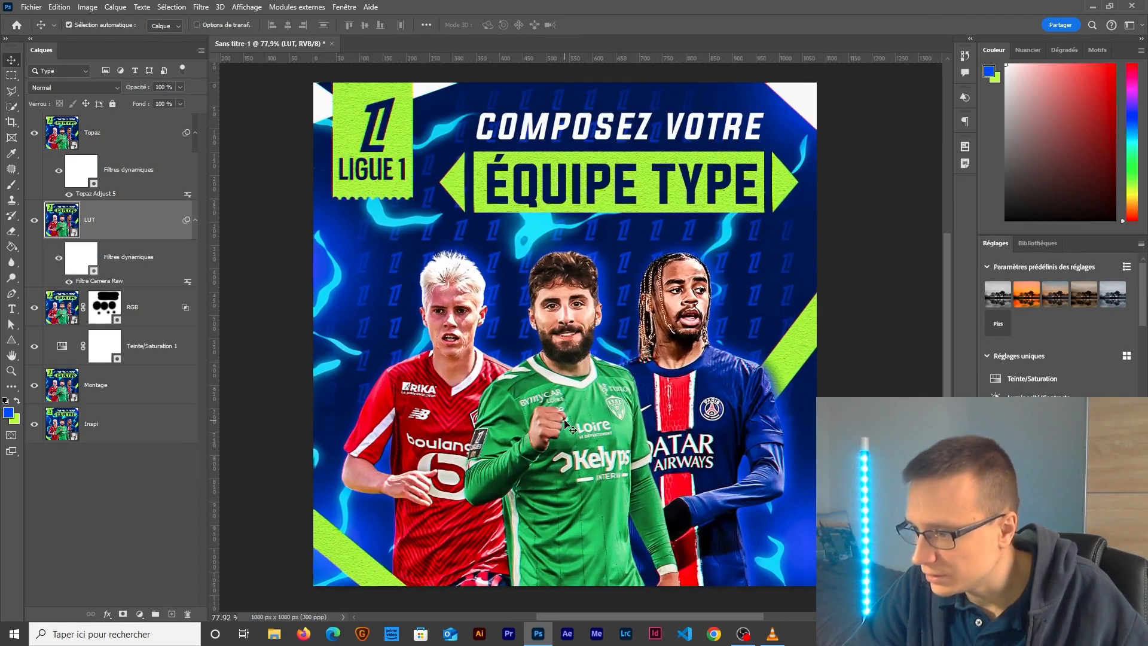
scroll(565, 423, "up", 1)
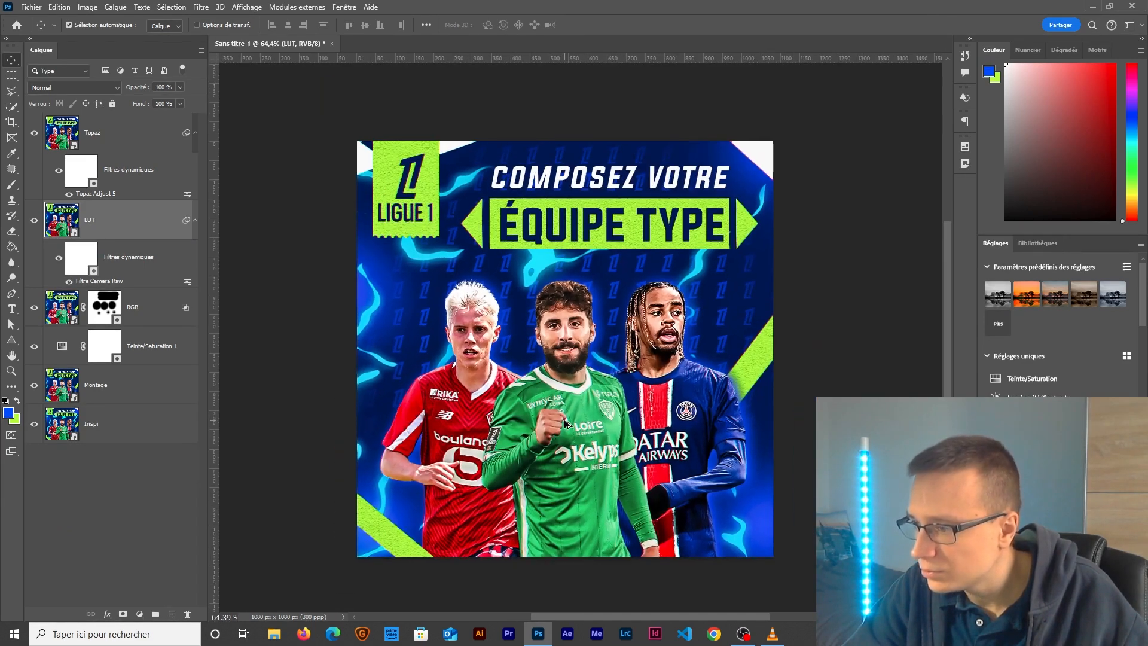
left_click(470, 280)
left_click(139, 614)
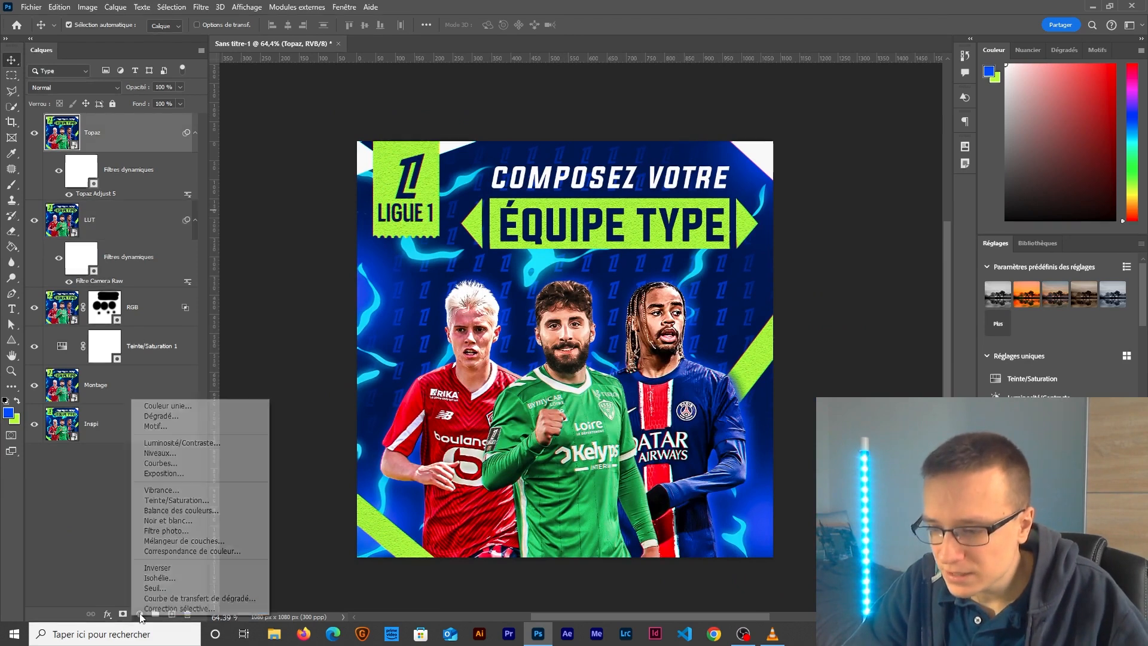
left_click(166, 553)
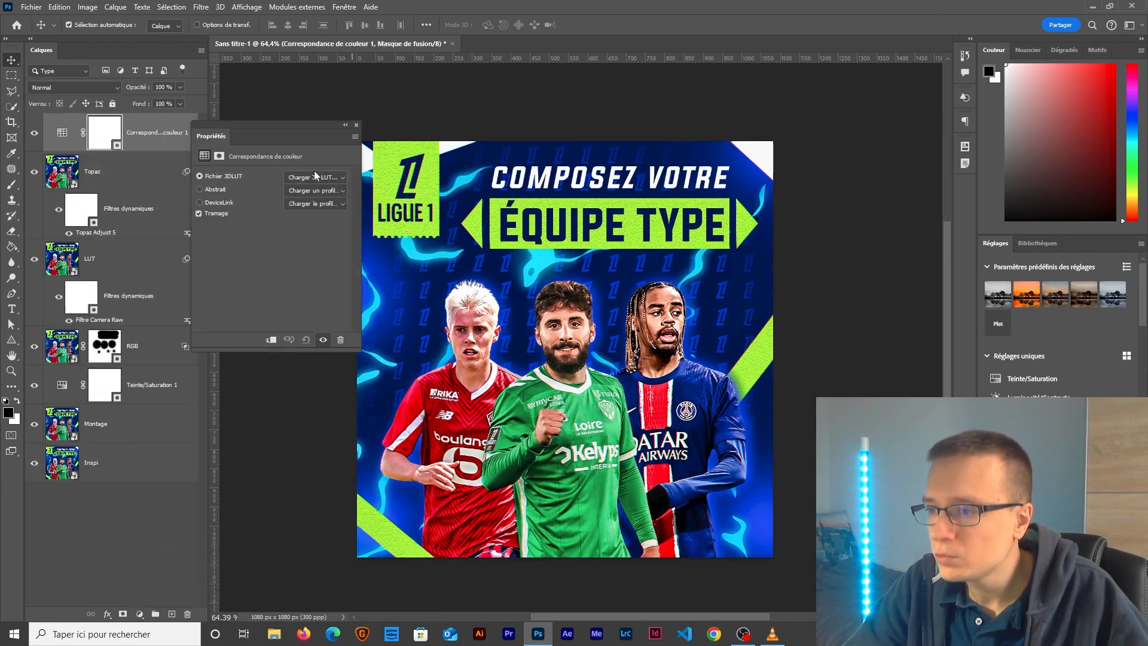
left_click(314, 176)
left_click(313, 229)
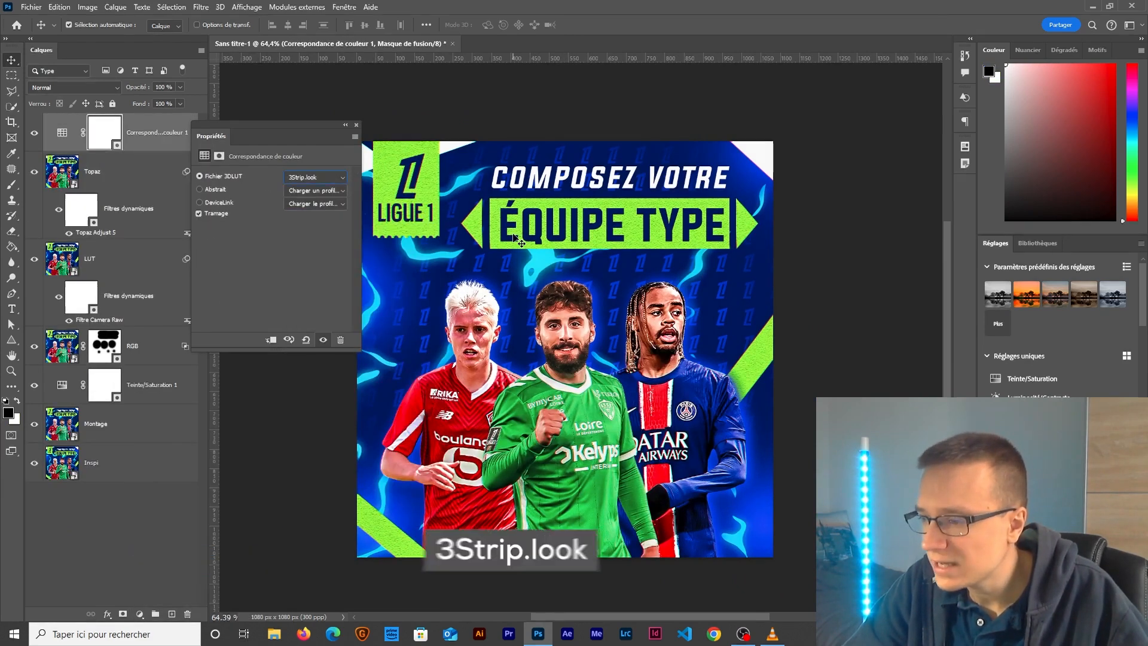
left_click(356, 125)
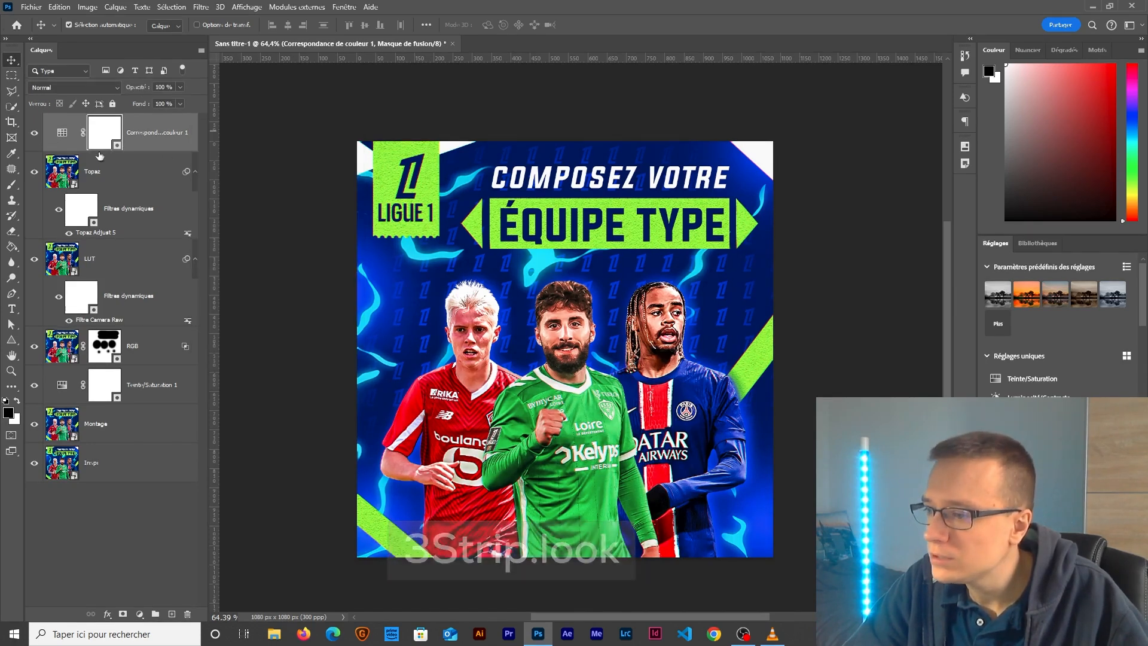
Step: Set the Correspondance de couleur layer's opacity to 30%
left_click(61, 137)
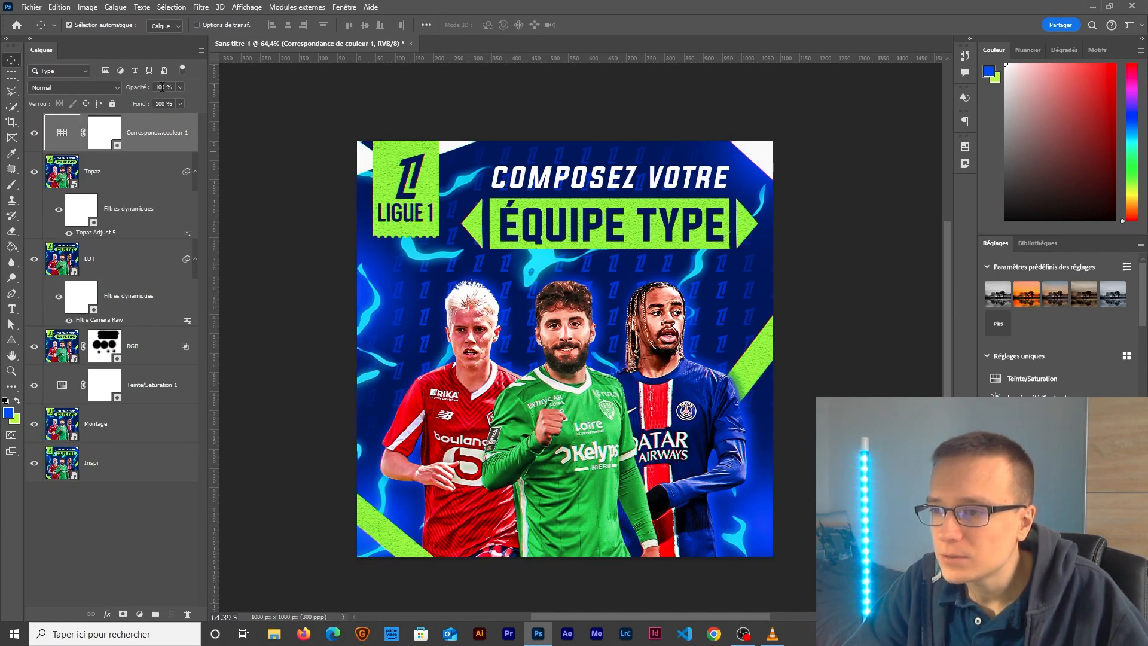
type("30")
key("Return")
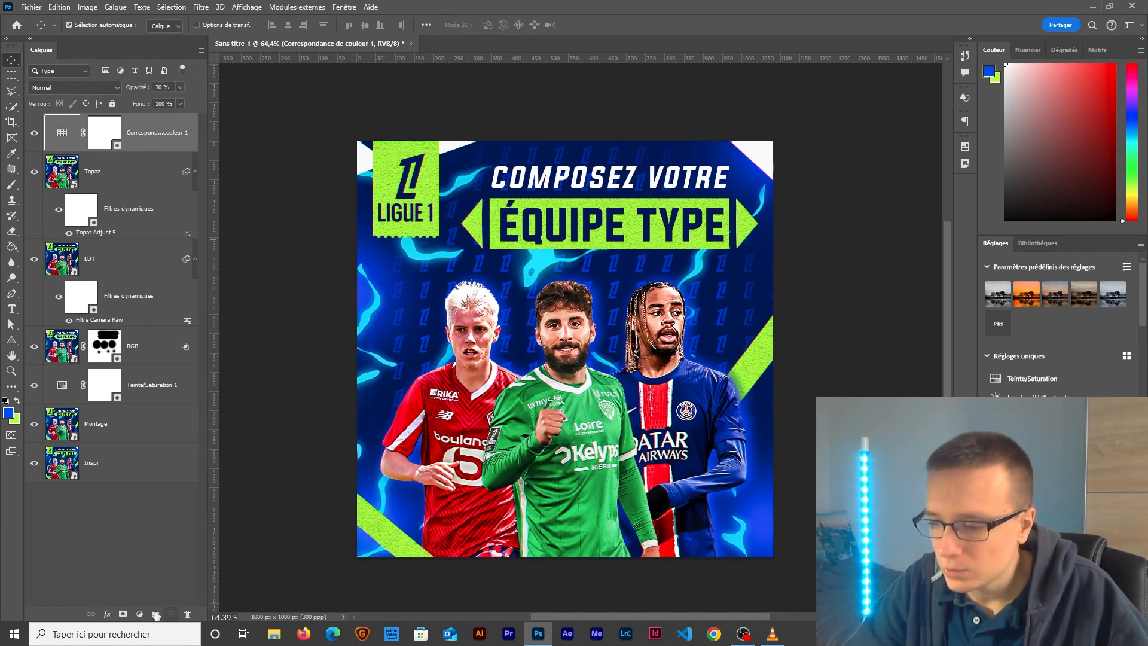
Step: Add a Teinte/Saturation adjustment layer on top with the Rouges range selected and invert its mask to black
left_click(140, 615)
left_click(168, 503)
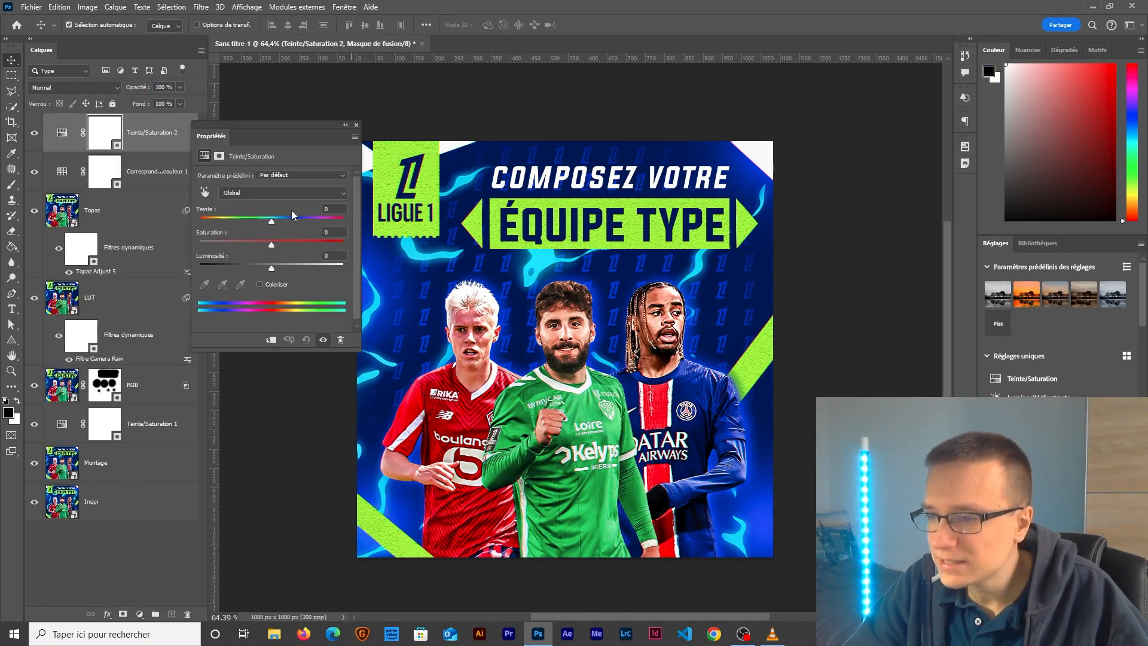
left_click(250, 194)
left_click(255, 206)
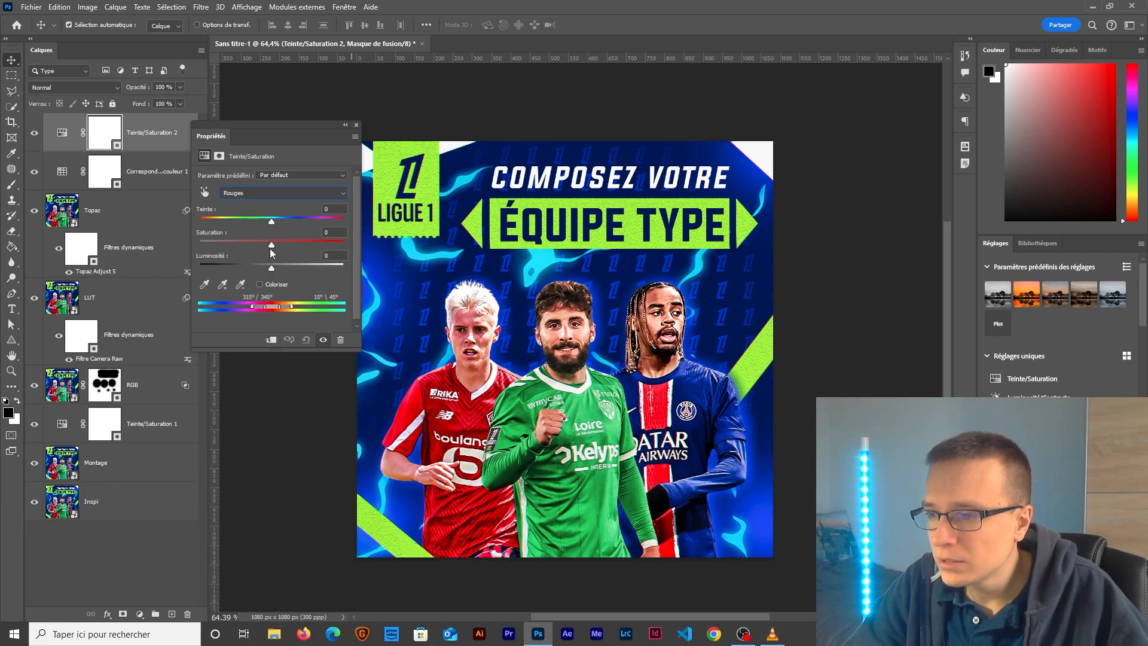
left_click(357, 126)
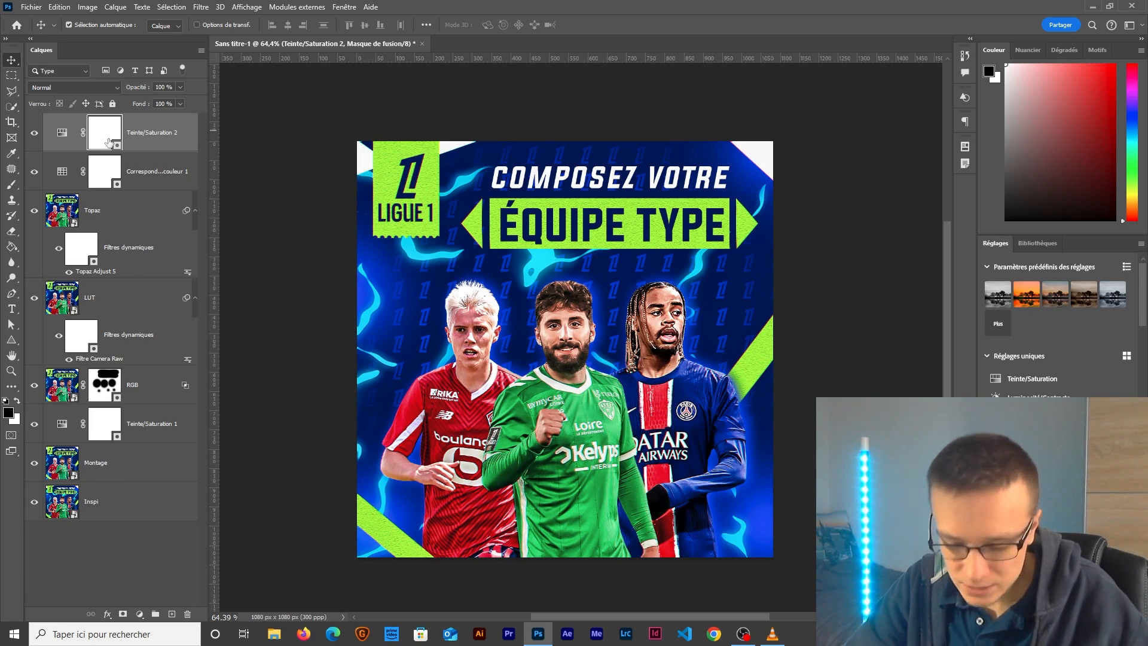
key("ctrl+i")
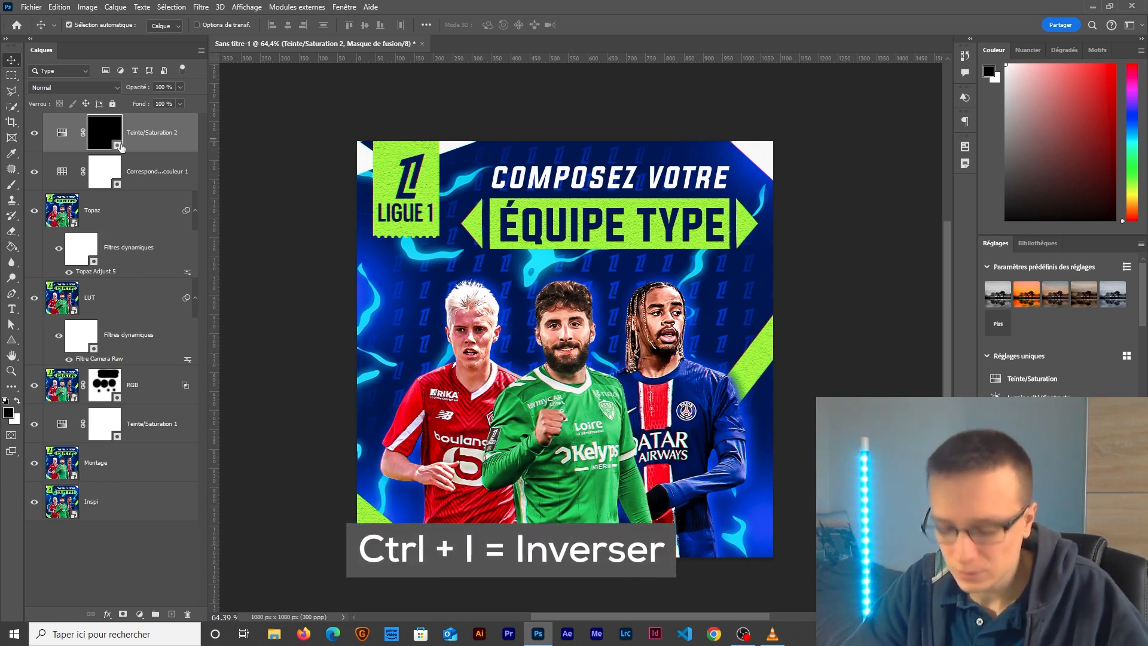
Step: Paint white with a soft brush on the Teinte/Saturation 2 mask over the blond player's face to reveal the red correction there
key("b")
left_click_drag(480, 342, 502, 342)
key("x")
left_click(470, 315)
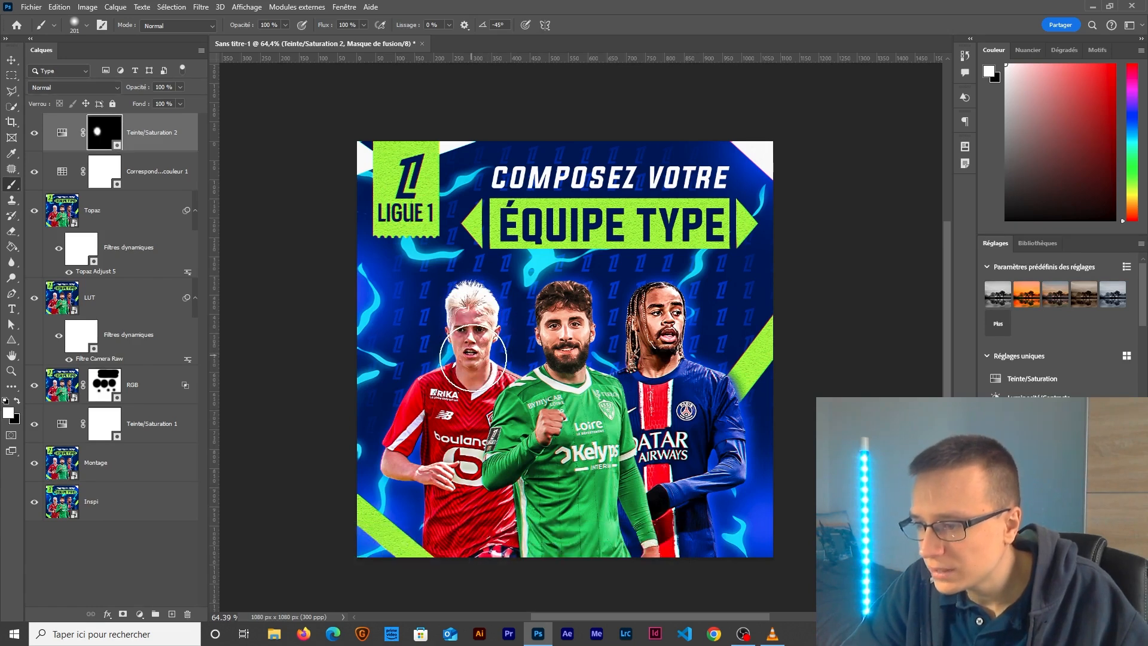
scroll(465, 398, "up", 2)
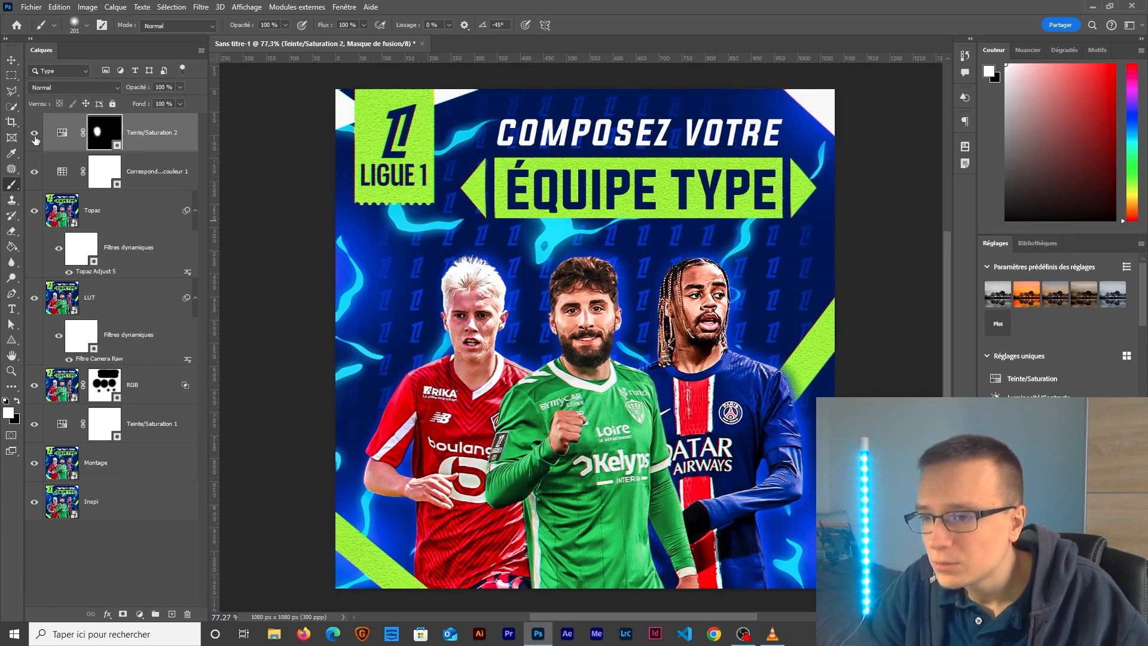
scroll(473, 353, "down", 1)
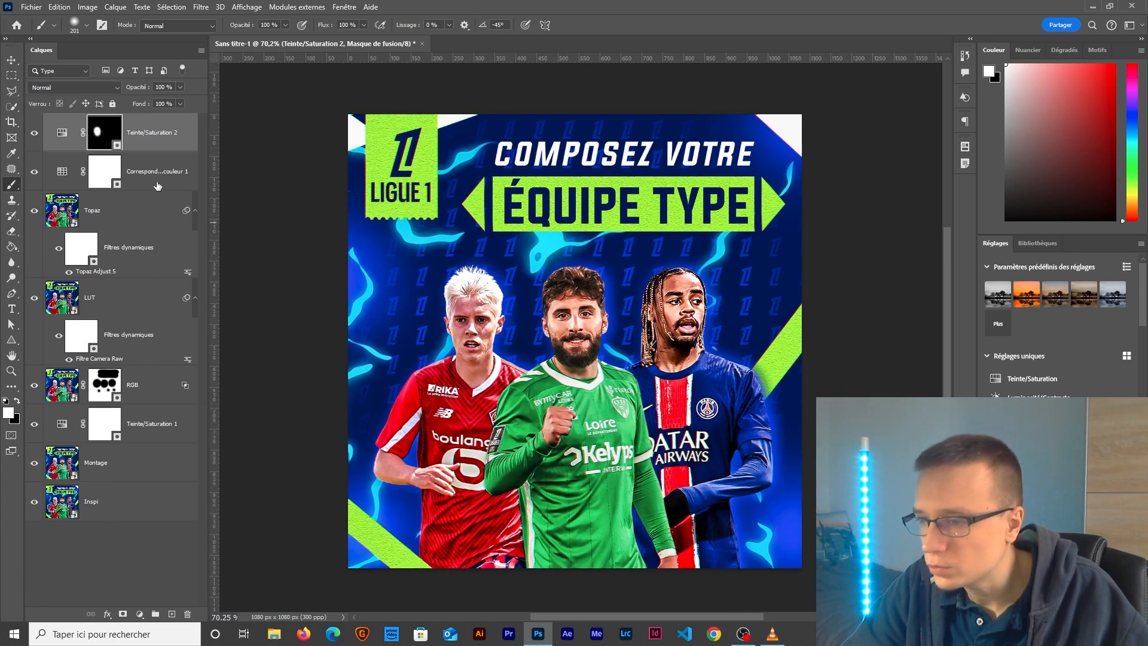
Step: Set the Rouges saturation of the Teinte/Saturation 2 adjustment to -10
double_click(62, 133)
left_click(252, 192)
left_click(239, 206)
left_click_drag(272, 245, 305, 241)
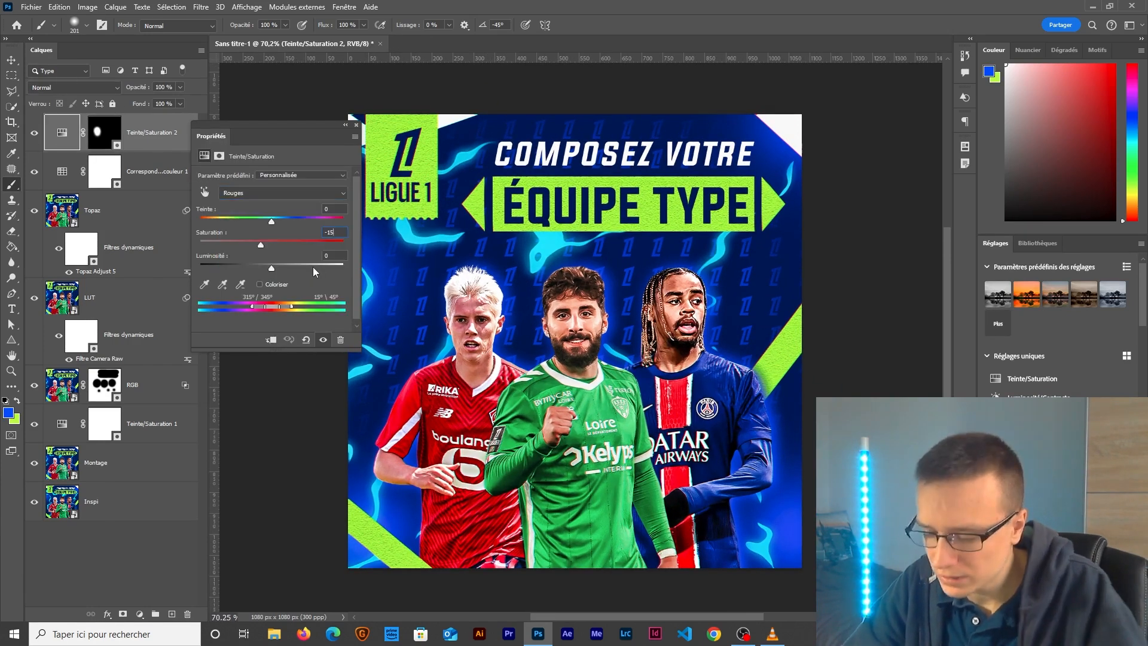
key("Up")
key("Up")
key("Up")
key("Up")
key("Up")
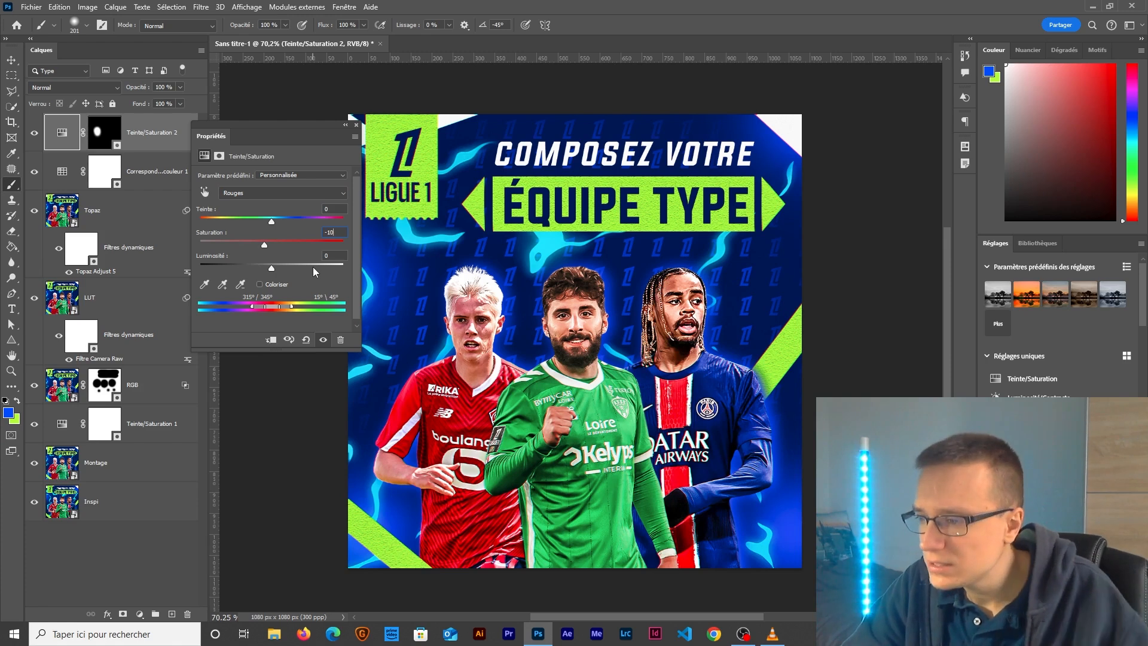
left_click(357, 125)
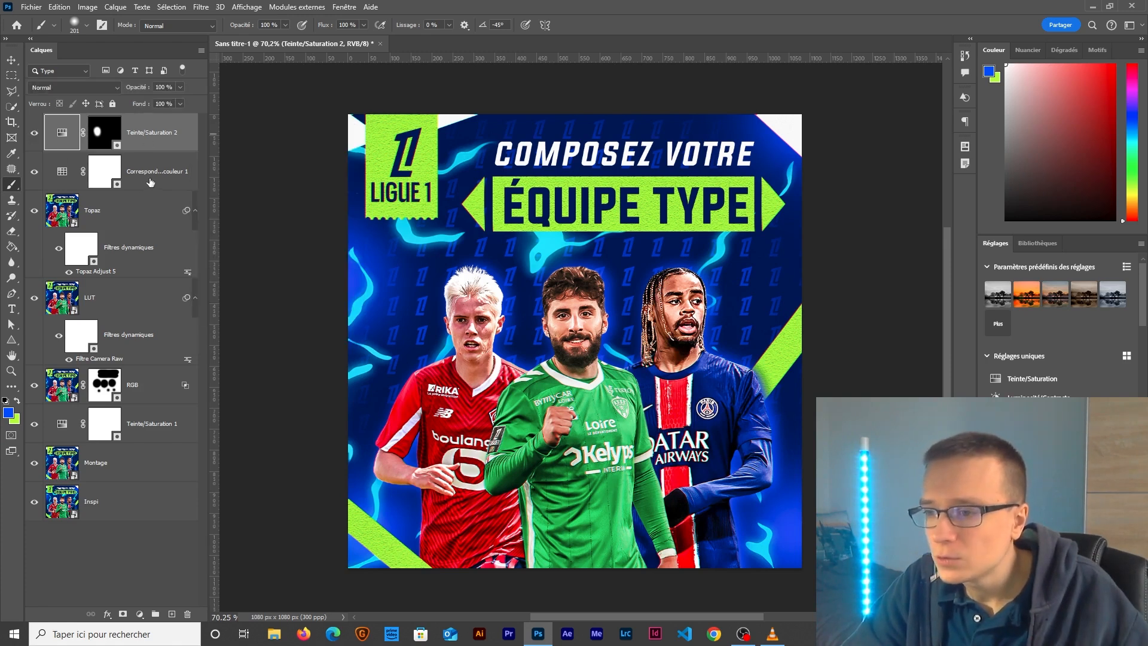
Step: Group the Teinte/Saturation 2 and Correspondance de couleur 1 layers and name the group CC
left_click(151, 183, "shift")
key("ctrl+g")
double_click(80, 121)
type("CC")
key("Return")
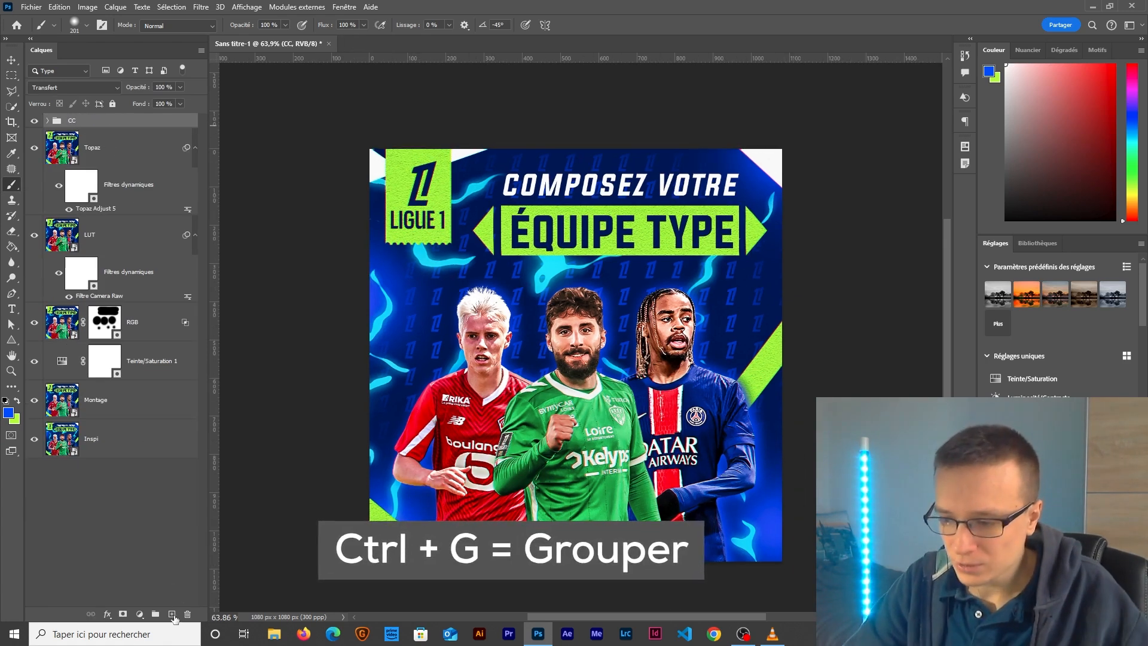
Step: Add a new empty layer above the CC group and name it Vignette
left_click(172, 614)
double_click(95, 132)
type("vi")
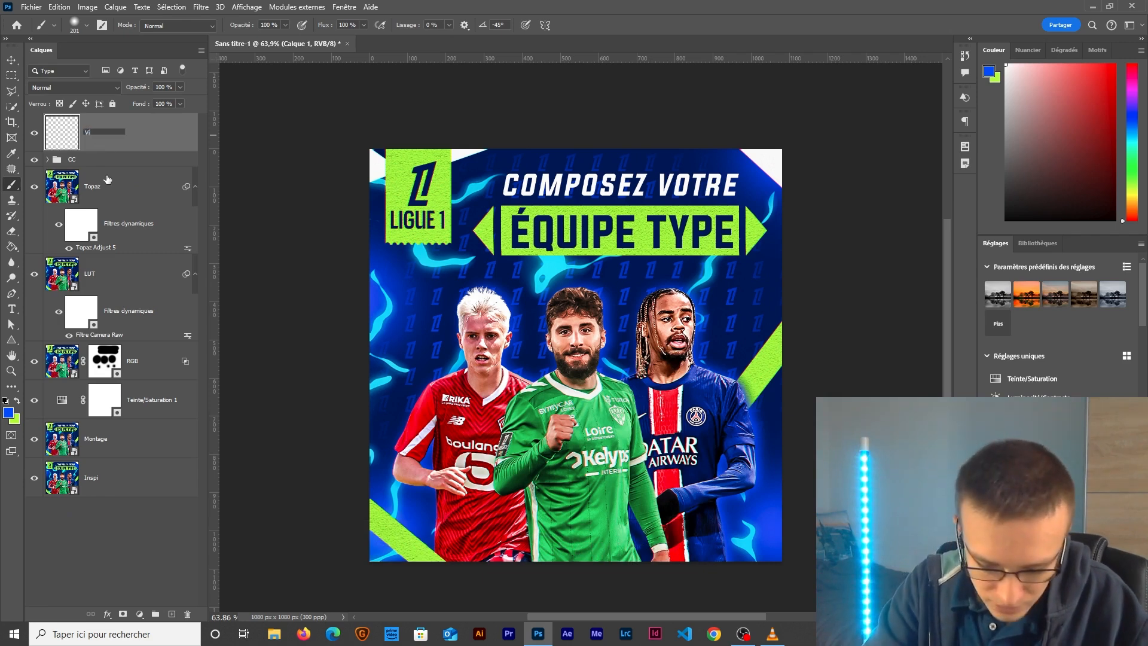
type("gnette")
key("Return")
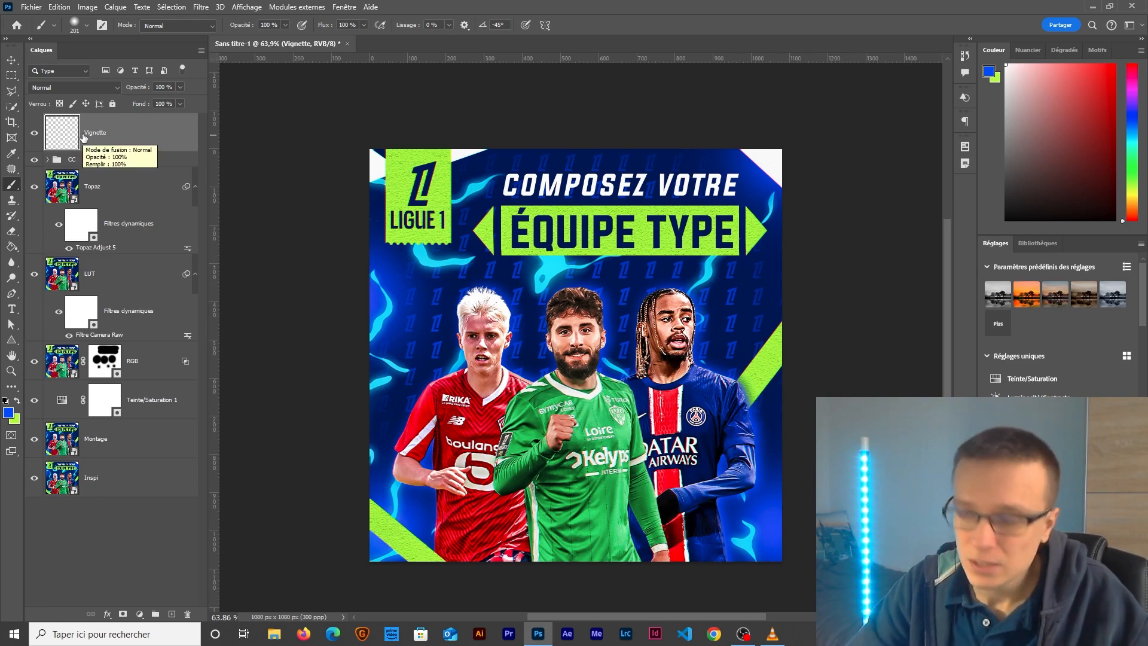
Step: Fill the Vignette layer with 50% gris in Normal mode at 100% opacity
left_click(59, 6)
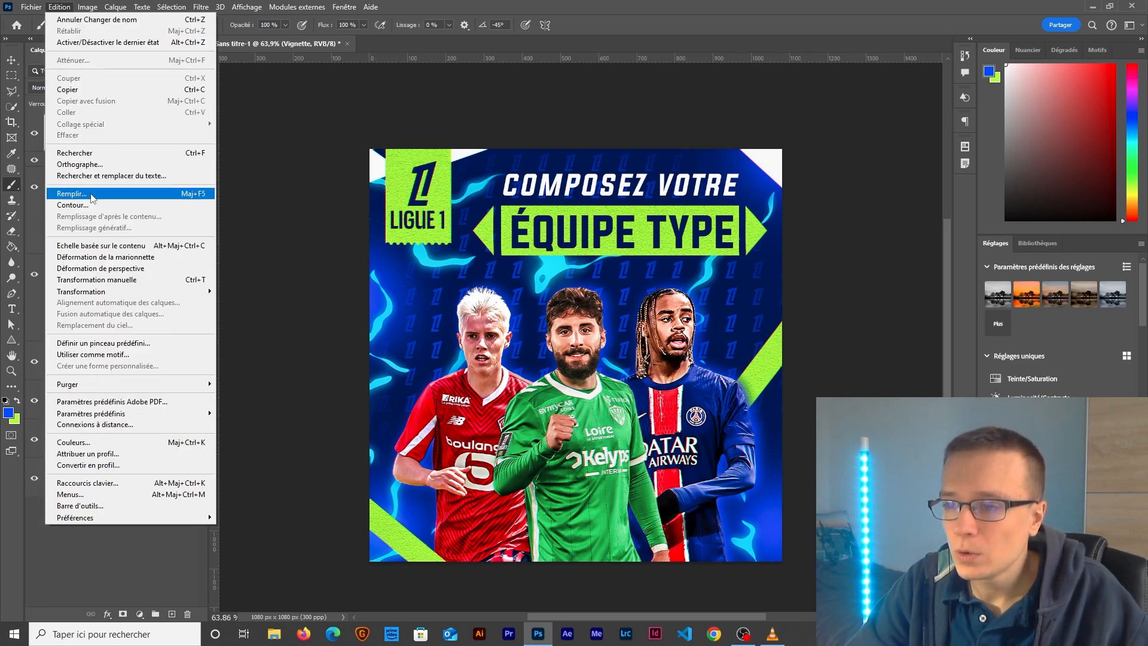
left_click(188, 202)
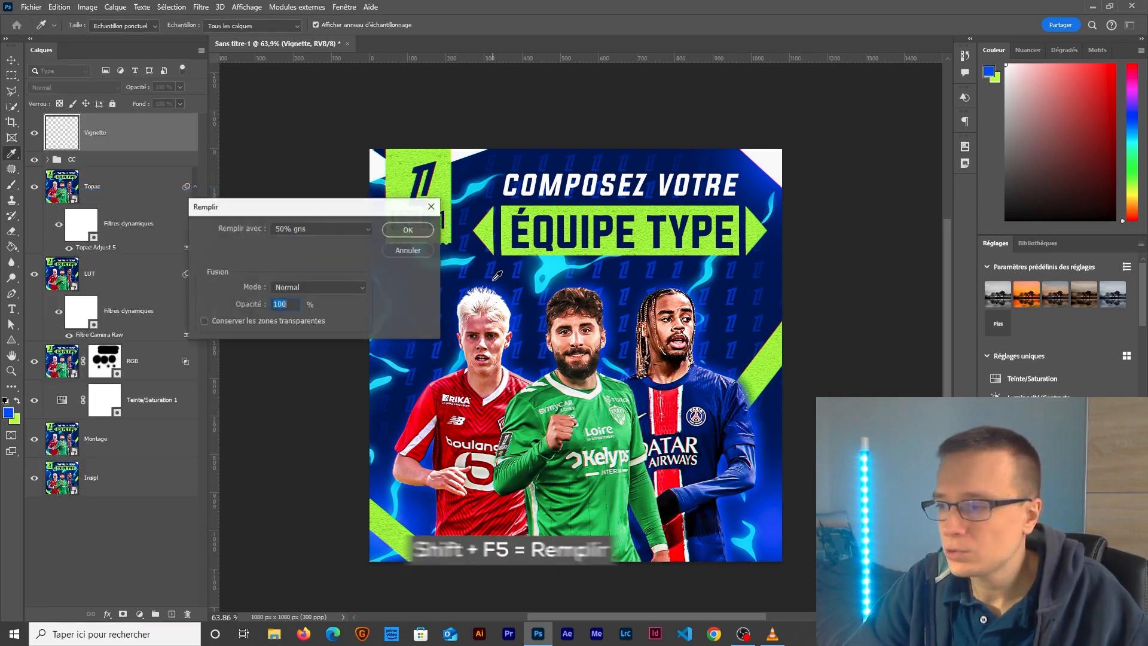
left_click(285, 231)
left_click(296, 322)
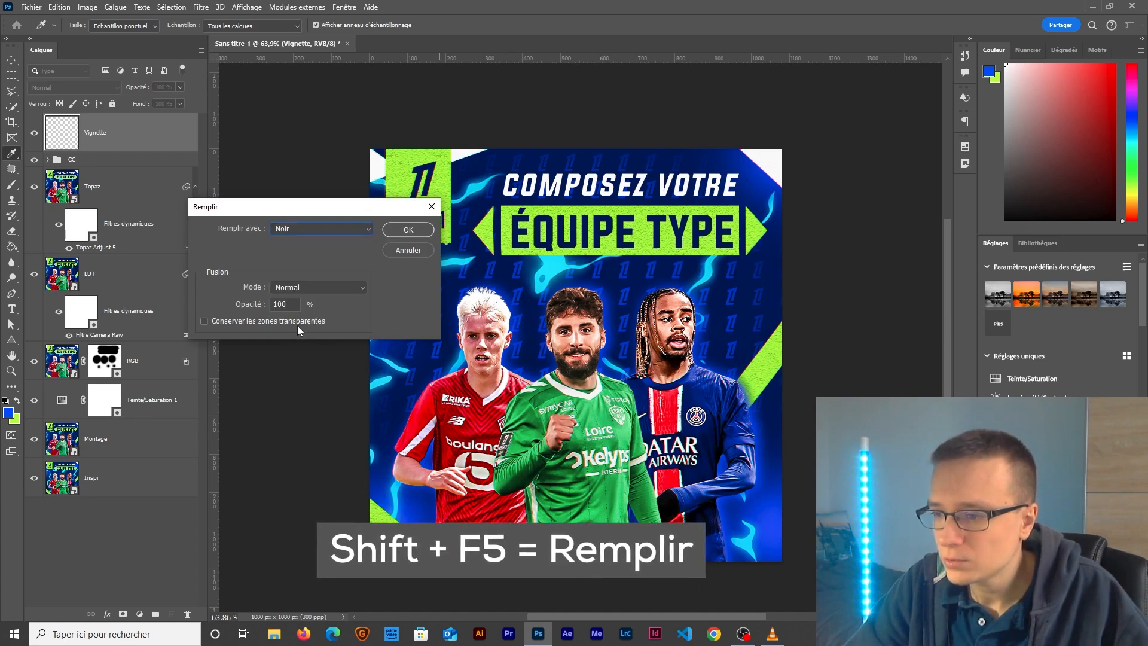
left_click(299, 229)
left_click(311, 332)
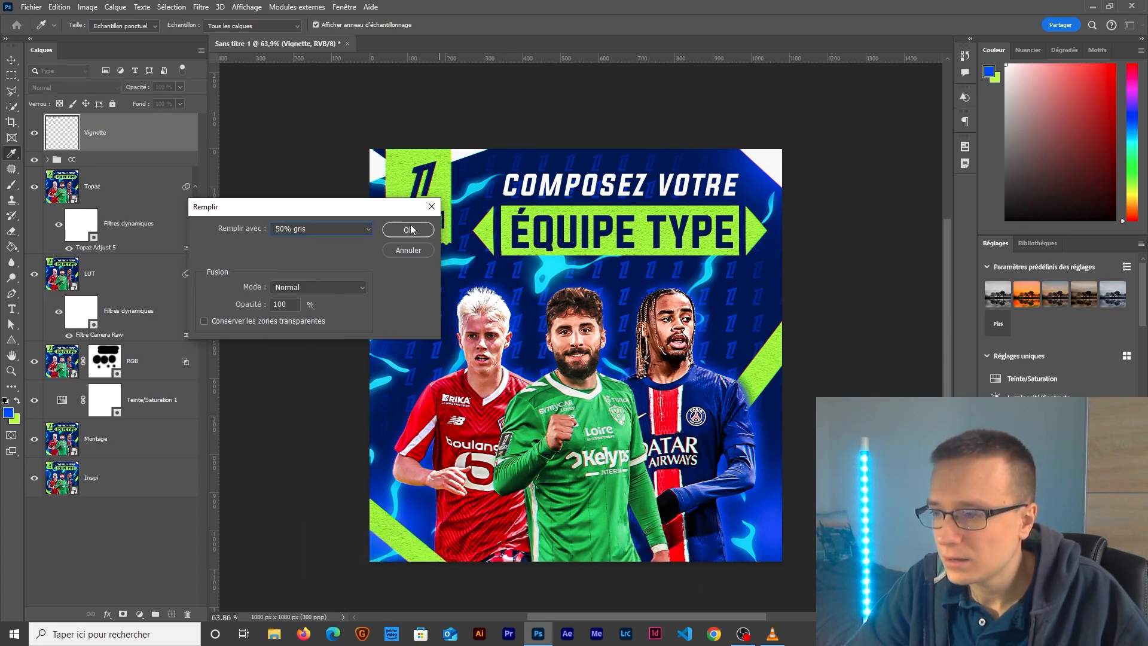
left_click(408, 229)
Step: Set the Vignette layer's blend mode to Incrustation and convert the layer to a smart object
key("b")
left_click(62, 85)
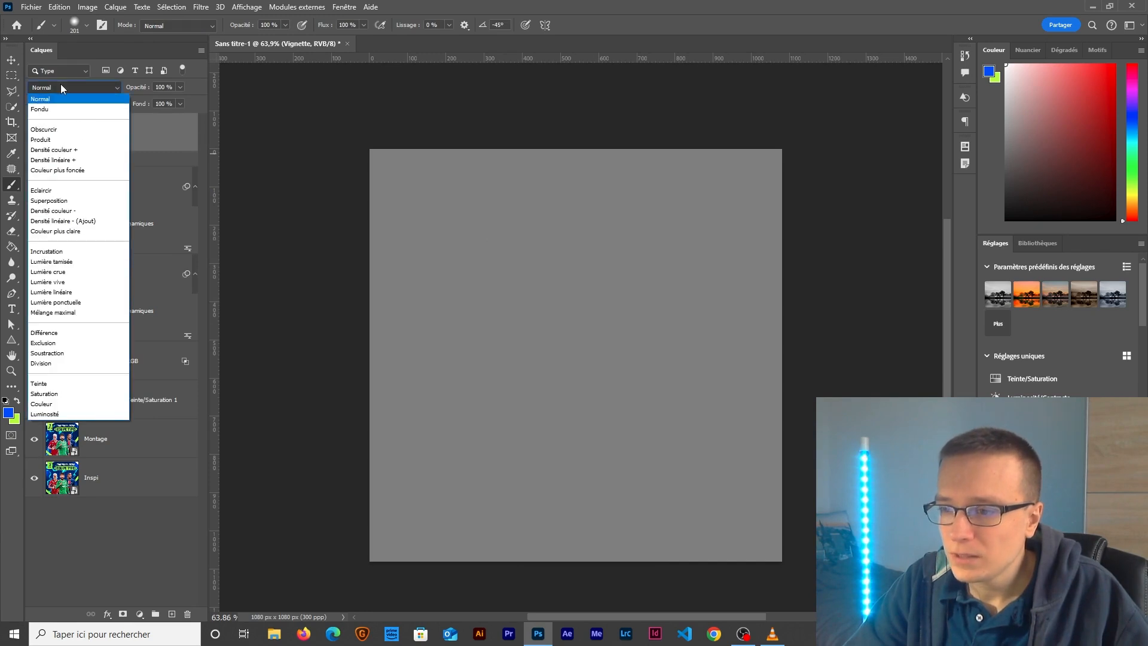
left_click(66, 256)
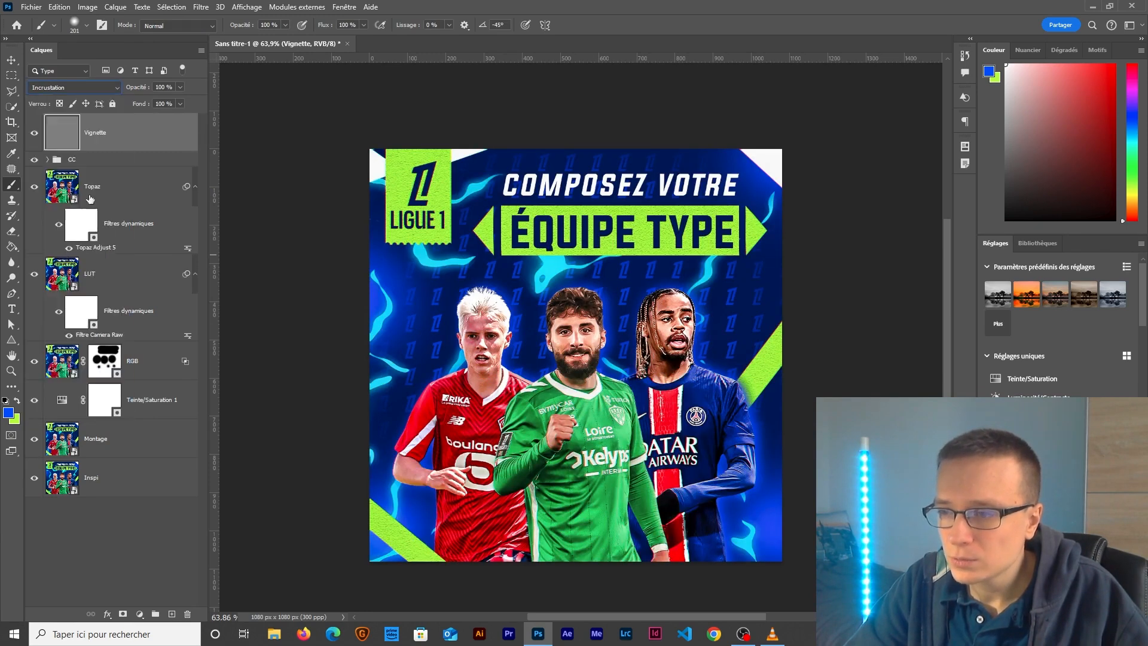
right_click(125, 143)
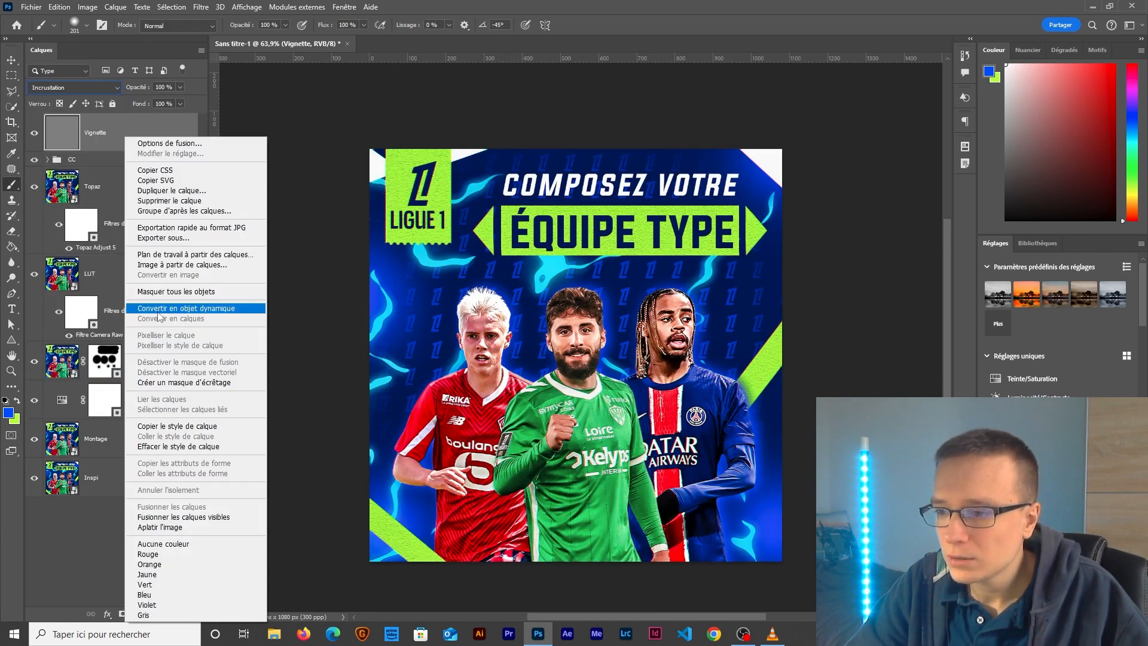
left_click(180, 307)
Step: Darken the Vignette layer's edges with the Camera Raw Optique vignette at its minimum, and set the layer's opacity to 70%
left_click(201, 7)
left_click(283, 96)
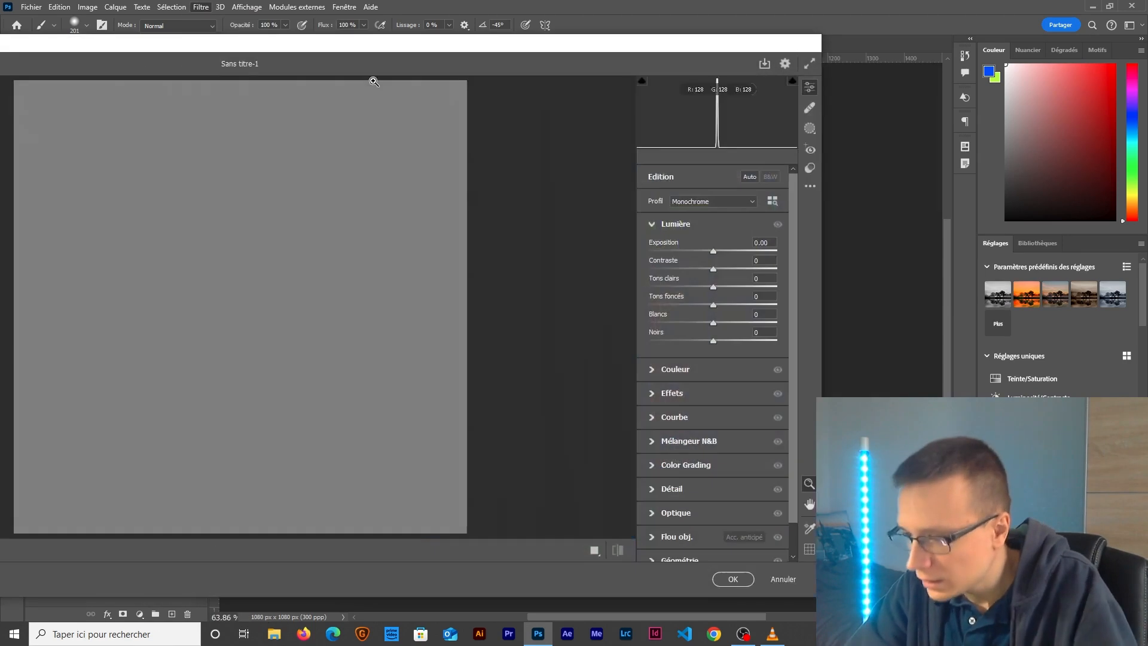
left_click(677, 514)
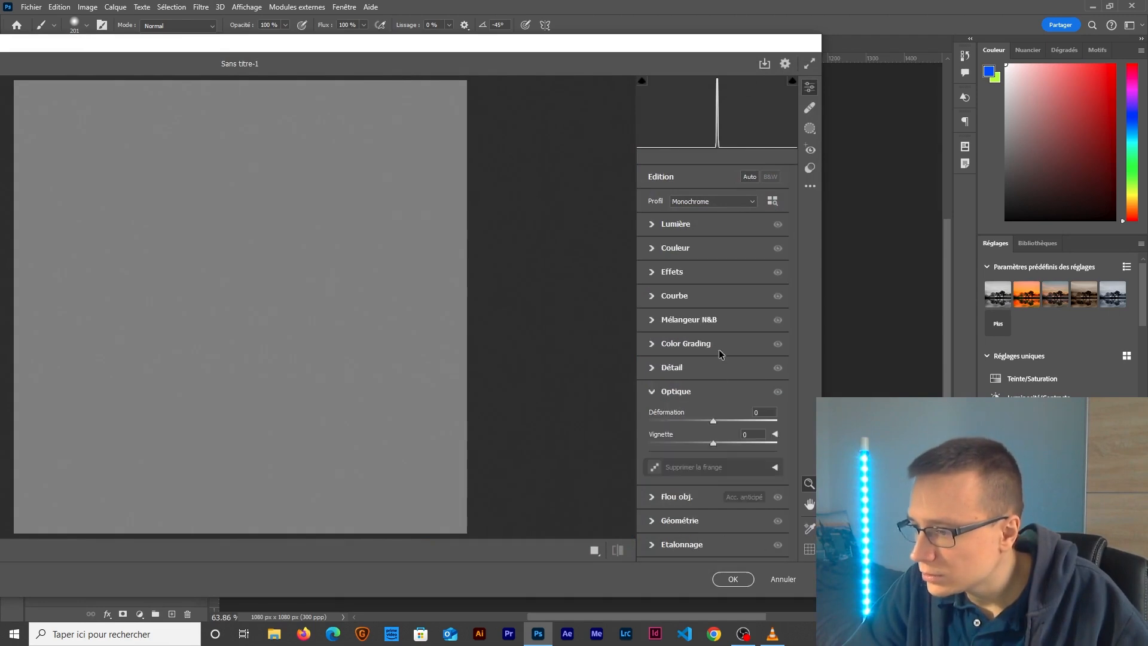
left_click_drag(617, 48, 704, 65)
left_click_drag(801, 465, 726, 471)
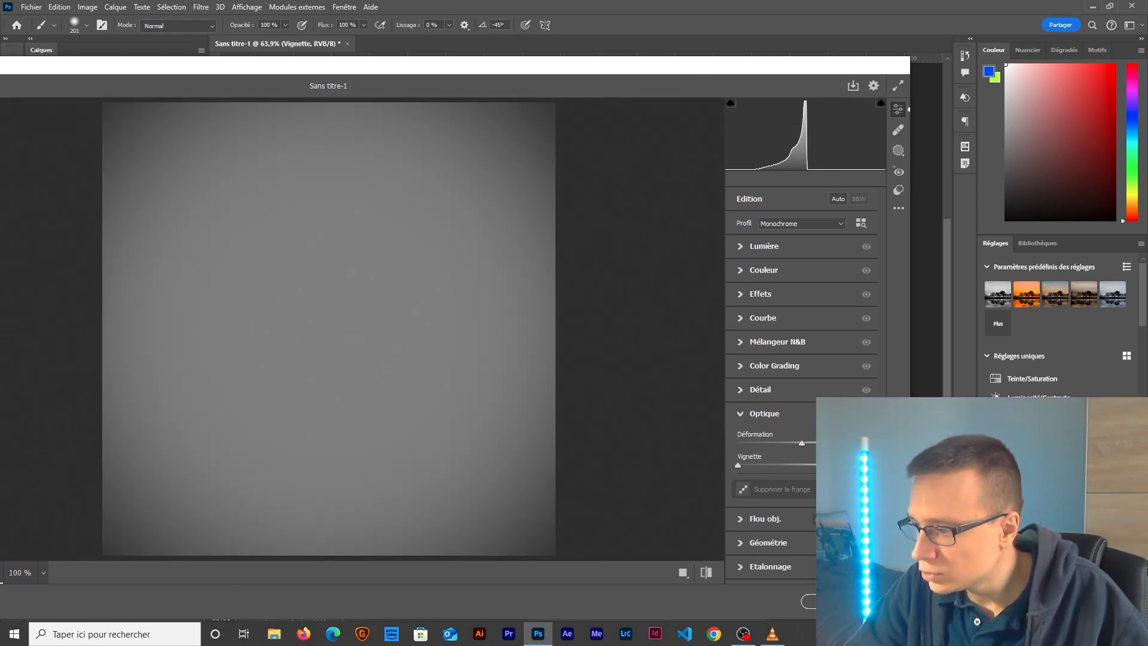
left_click(877, 601)
left_click(34, 136)
left_click(34, 136)
Step: Group all layers from Vignette down to Montage and name the group Resultat
left_click(90, 487, "shift")
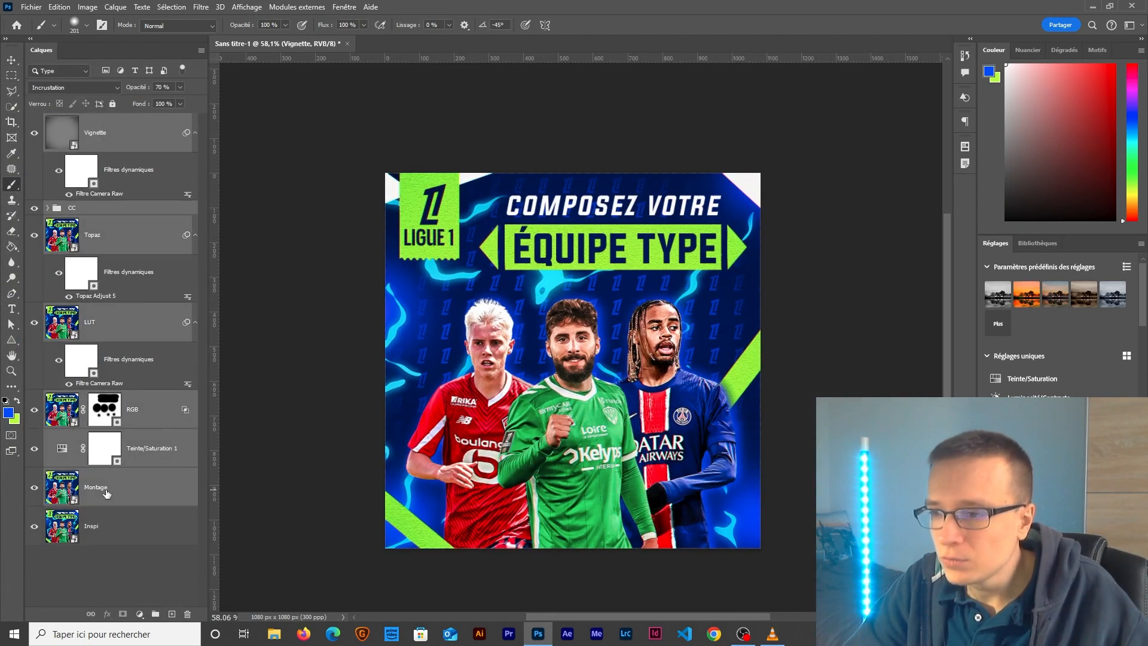
key("ctrl+g")
double_click(80, 120)
type("Resultat")
key("Return")
Step: Compare the finished poster with the Inspi reference by toggling the Resultat group's visibility, leaving the group shown
left_click(35, 146)
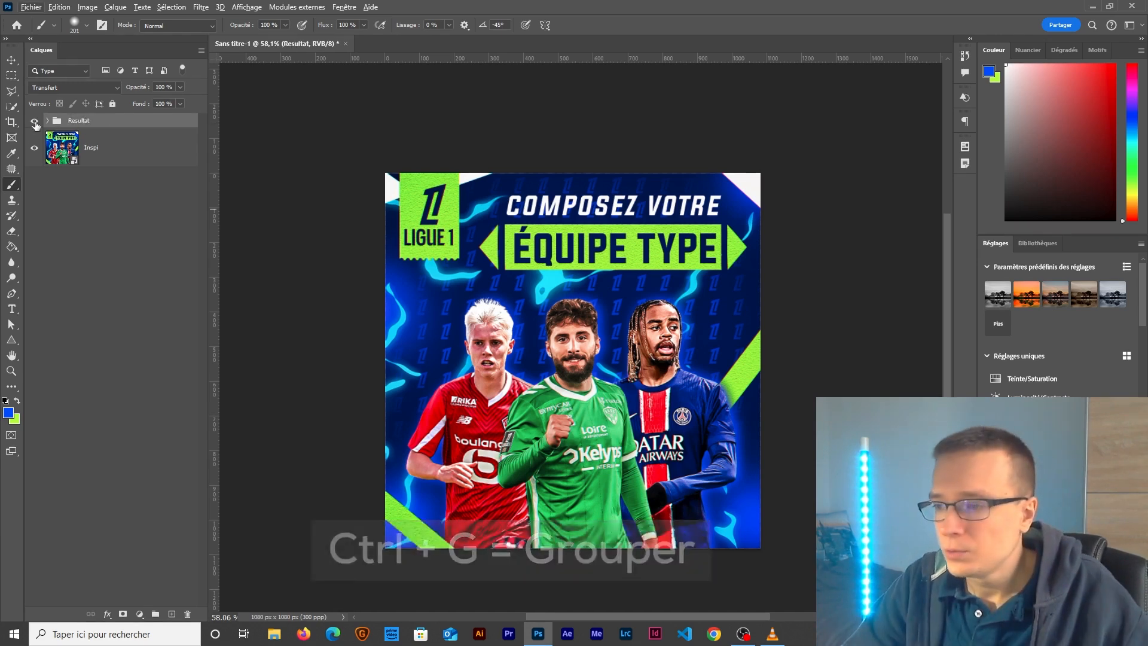
left_click(34, 121)
left_click(35, 121)
left_click(35, 121)
left_click(35, 121)
left_click(35, 121)
left_click(34, 122)
left_click(34, 121)
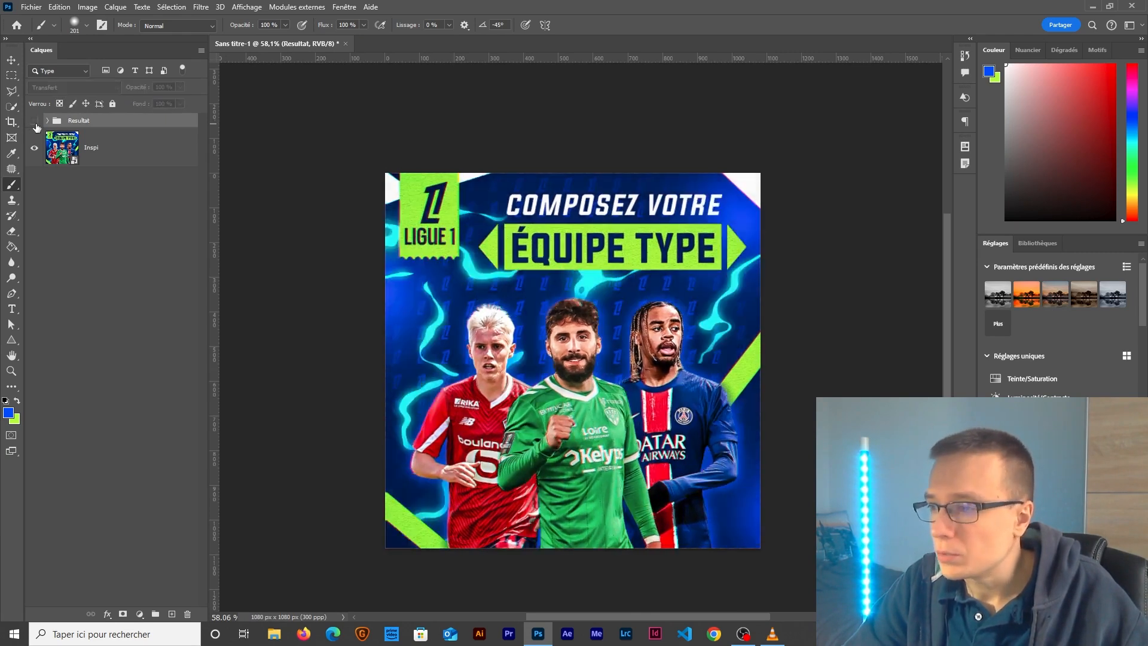
left_click(34, 122)
scroll(554, 438, "up", 2)
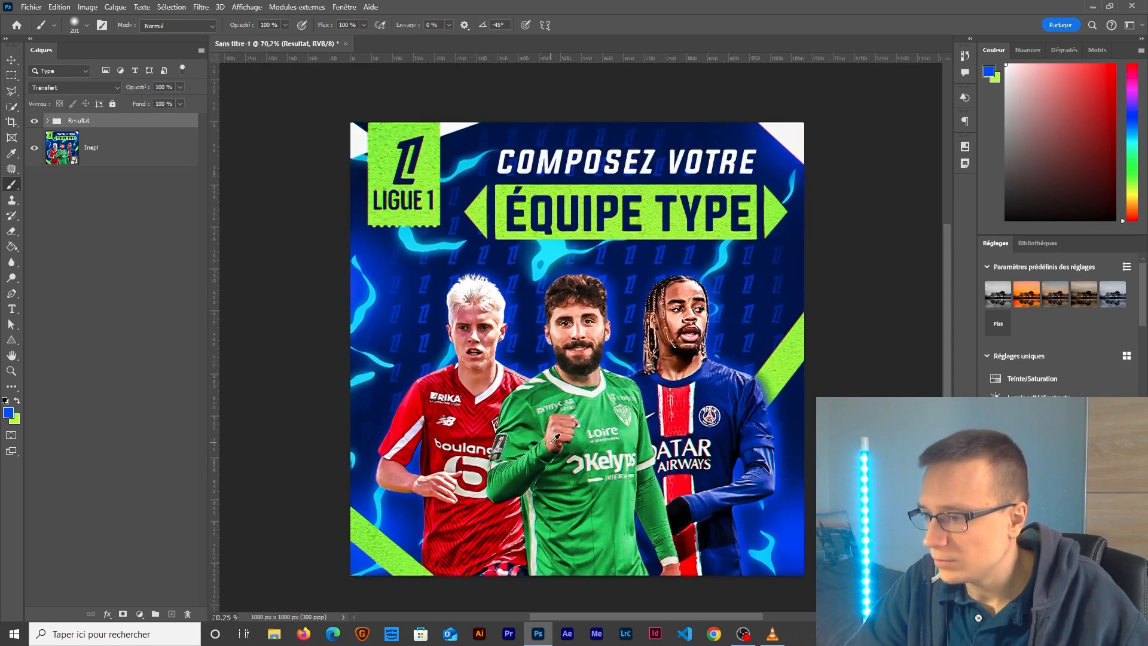
scroll(555, 437, "down", 1)
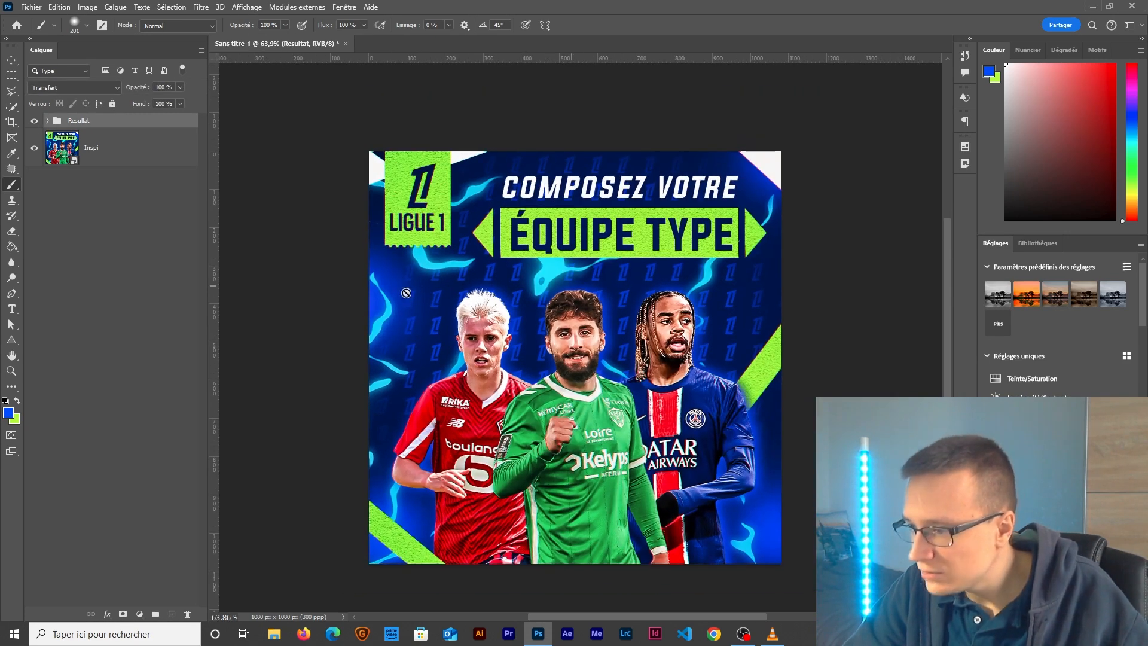